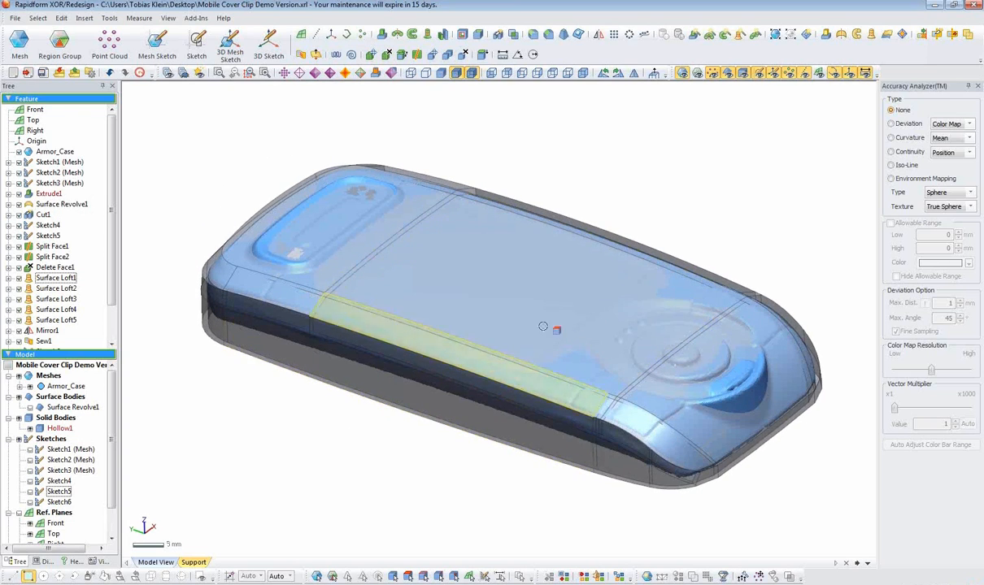
# - Roll the feature history back to the state before Sketch1 (Mesh)
pyautogui.moveTo(373, 432)
pyautogui.mouseDown(button='right')
pyautogui.moveTo(449, 300)
pyautogui.moveTo(461, 218)
pyautogui.moveTo(364, 399)
pyautogui.mouseUp(button='right')
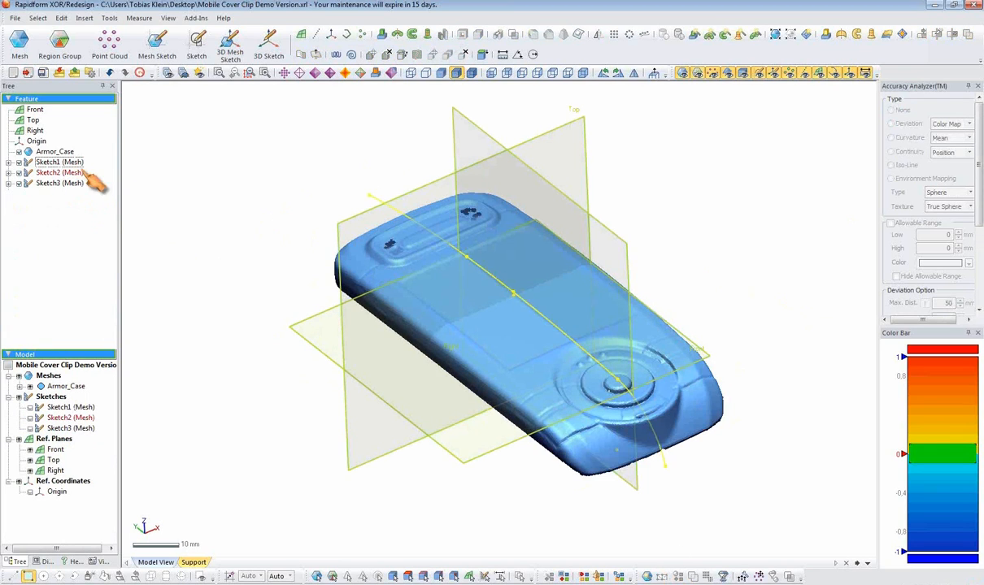
pyautogui.rightClick(59, 162)
pyautogui.click(151, 197)
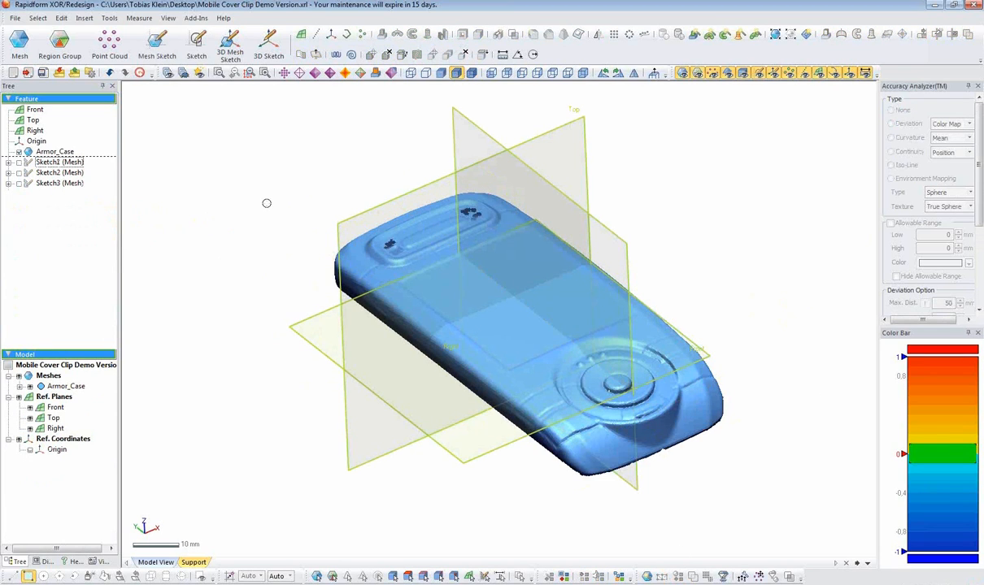
# - Examine the Armor_Case mesh from above, the side and underneath, including its inner surface and rim
pyautogui.moveTo(257, 336)
pyautogui.mouseDown(button='right')
pyautogui.moveTo(340, 342)
pyautogui.moveTo(492, 156)
pyautogui.moveTo(461, 404)
pyautogui.moveTo(452, 284)
pyautogui.moveTo(485, 240)
pyautogui.mouseUp(button='right')
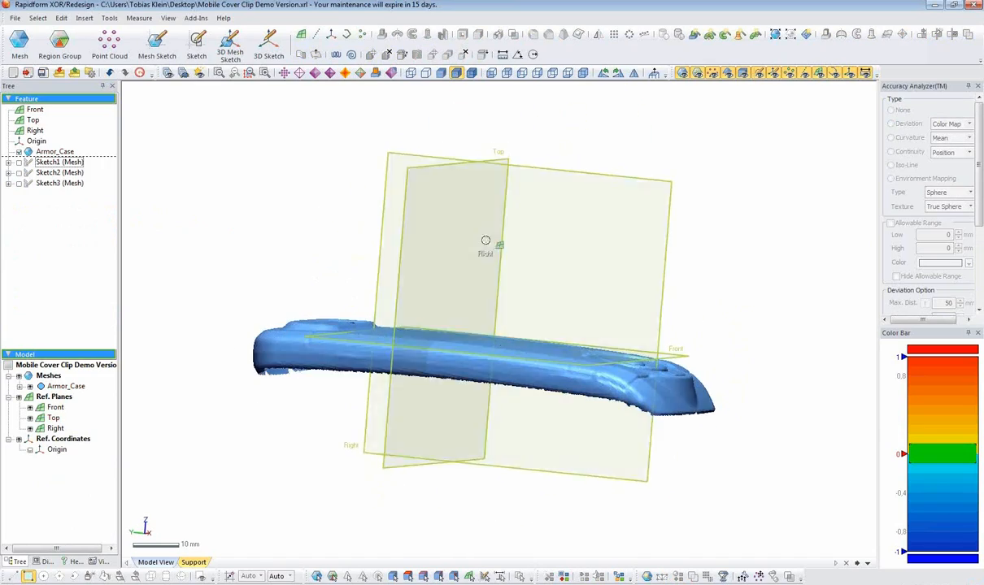
pyautogui.moveTo(648, 363); pyautogui.dragTo(300, 327, button='right')
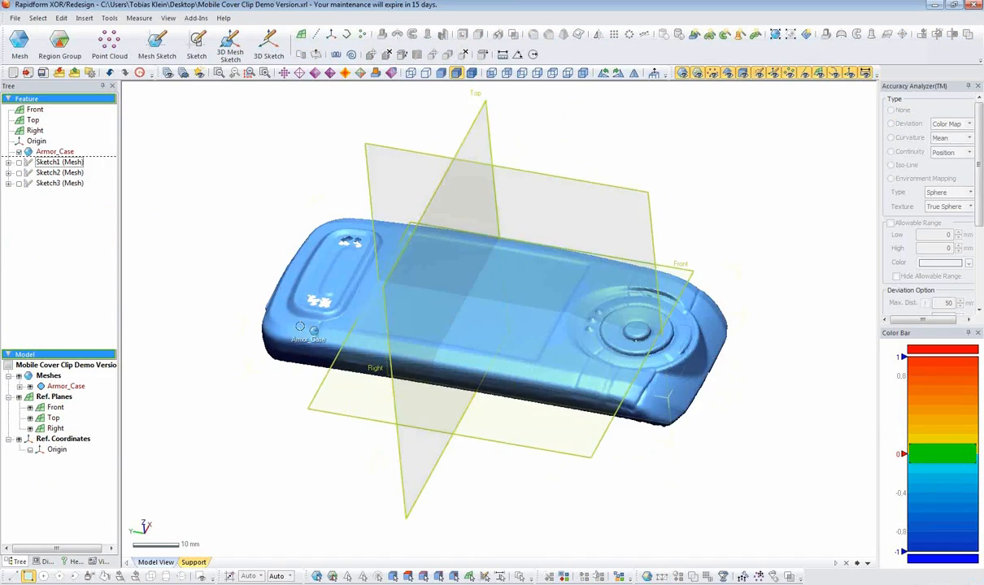
pyautogui.moveTo(605, 402); pyautogui.dragTo(341, 395, button='right')
pyautogui.moveTo(470, 302); pyautogui.dragTo(353, 251, button='right')
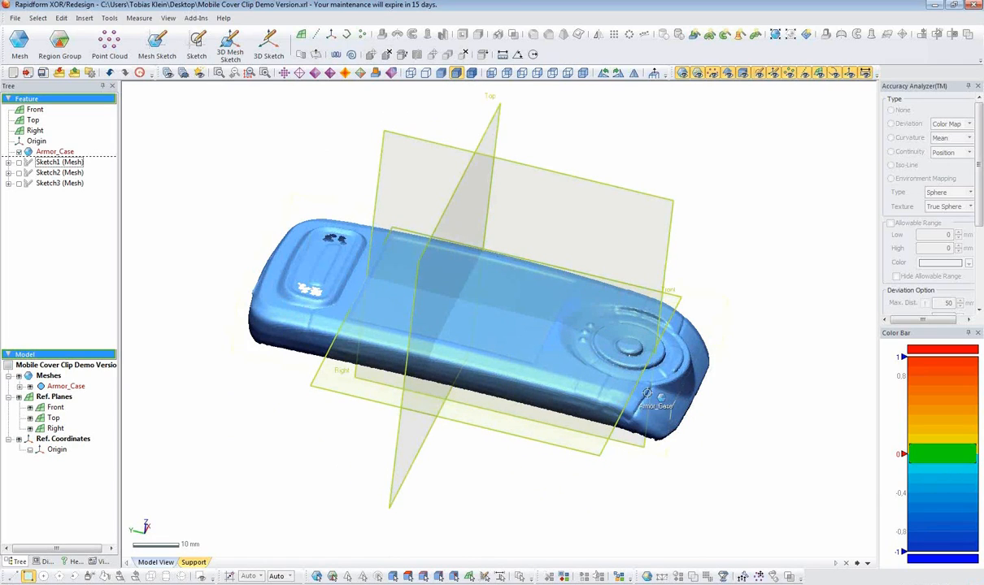
pyautogui.moveTo(580, 316)
pyautogui.mouseDown(button='right')
pyautogui.moveTo(457, 378)
pyautogui.moveTo(414, 441)
pyautogui.moveTo(440, 397)
pyautogui.moveTo(356, 241)
pyautogui.moveTo(433, 144)
pyautogui.mouseUp(button='right')
pyautogui.scroll(5, 450, 395)
pyautogui.moveTo(401, 303)
pyautogui.mouseDown(button='right')
pyautogui.moveTo(461, 264)
pyautogui.moveTo(386, 259)
pyautogui.mouseUp(button='right')
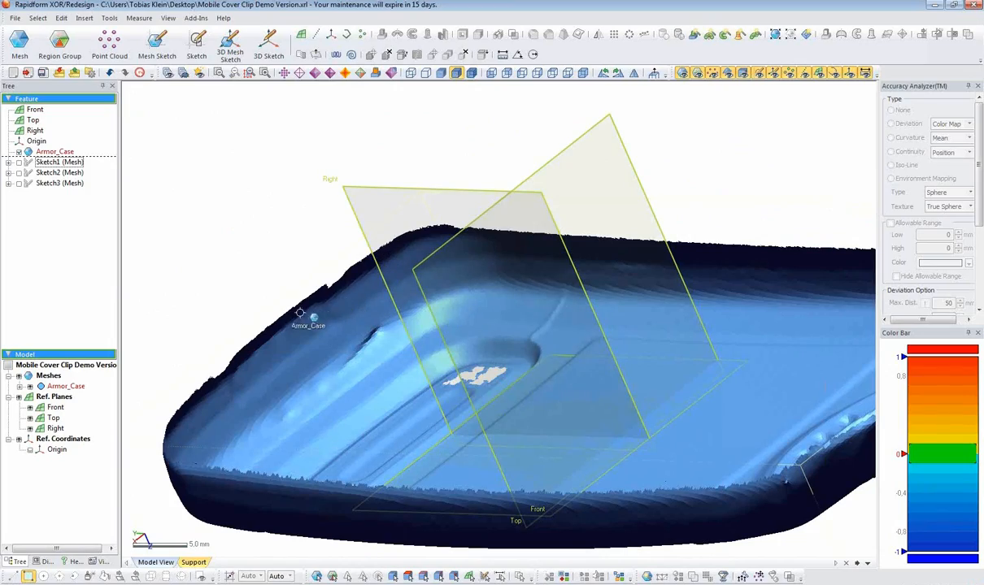
pyautogui.moveTo(258, 377); pyautogui.dragTo(382, 228, button='right')
pyautogui.moveTo(339, 115); pyautogui.dragTo(204, 340, button='right')
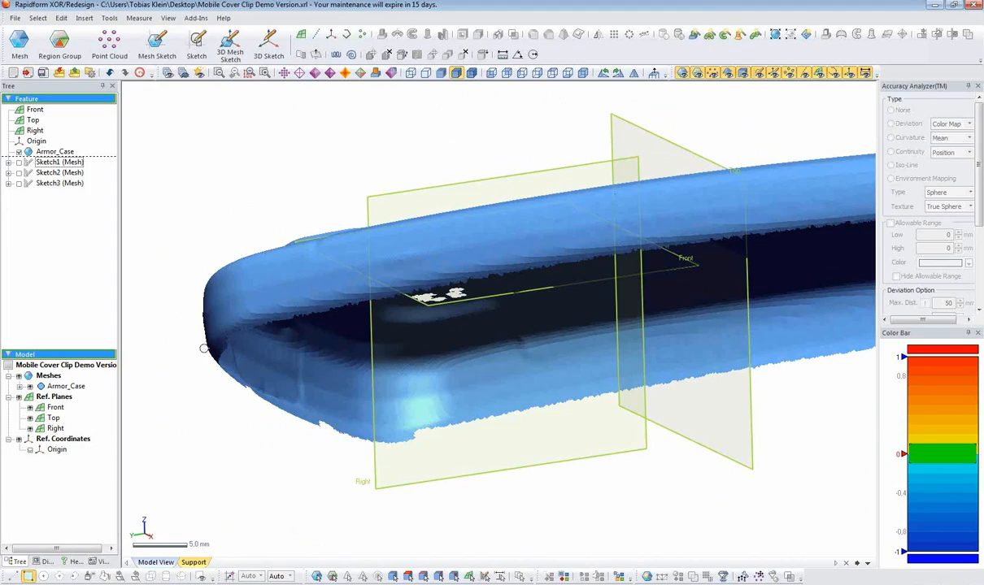
pyautogui.moveTo(429, 416); pyautogui.dragTo(310, 335, button='right')
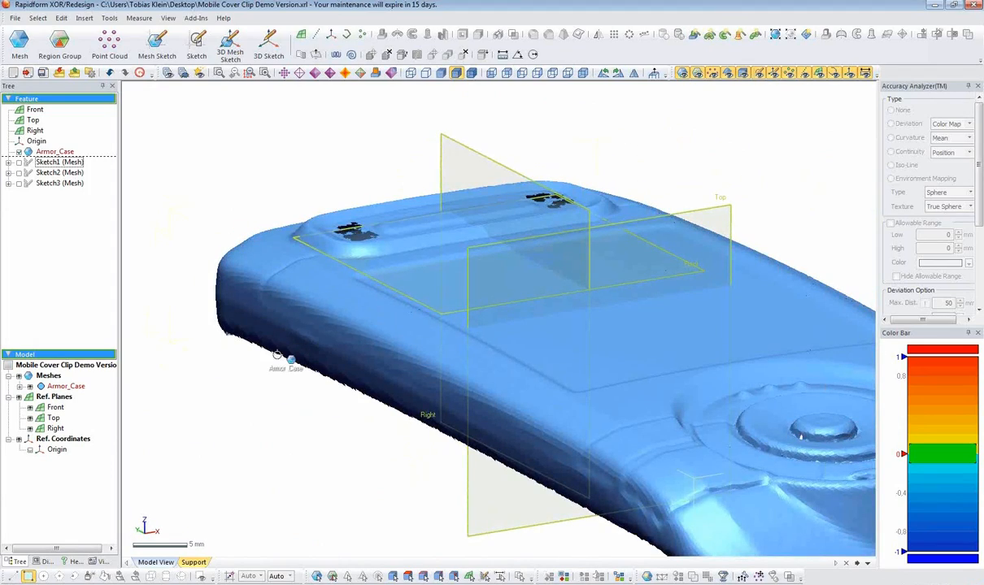
pyautogui.moveTo(239, 348); pyautogui.dragTo(319, 314, button='right')
# - Start a planar mesh sketch using the Front plane as the base plane
pyautogui.click(349, 301)
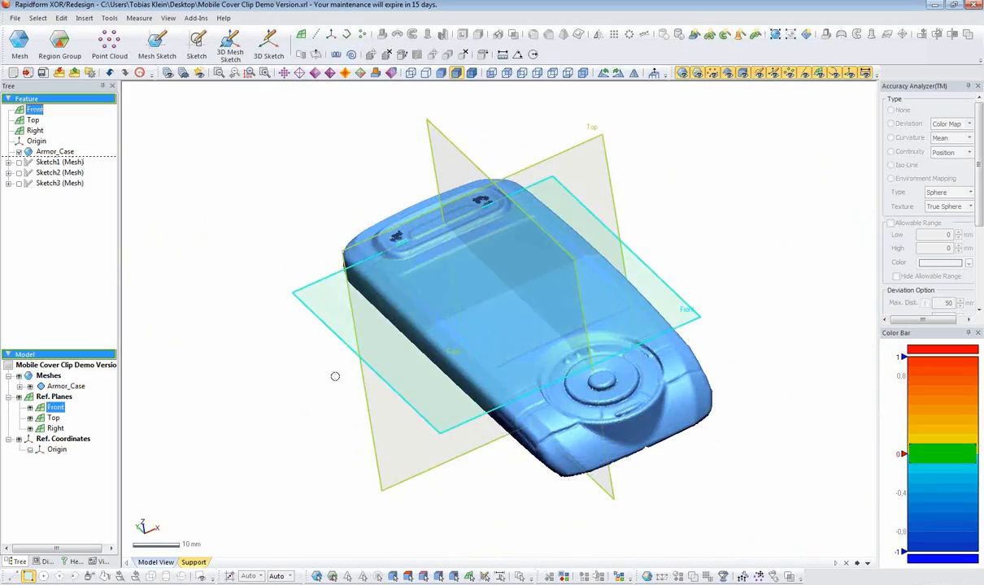
pyautogui.moveTo(308, 364); pyautogui.dragTo(313, 304, button='right')
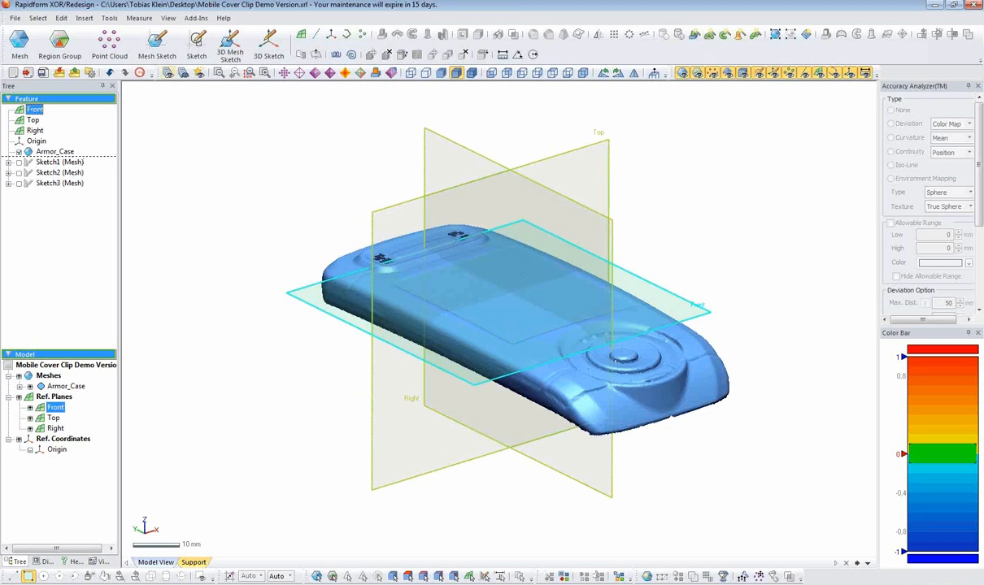
pyautogui.click(161, 57)
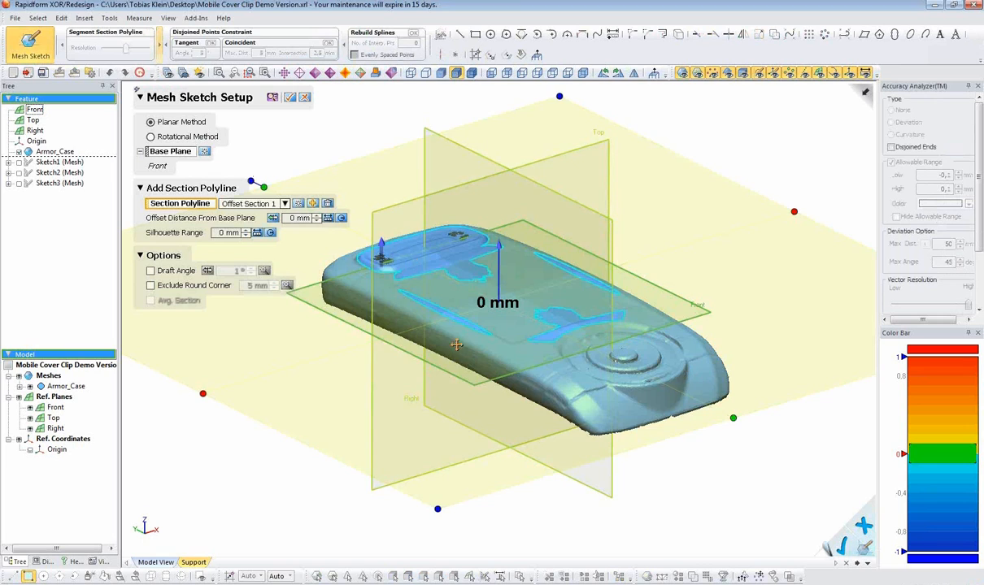
pyautogui.moveTo(456, 345); pyautogui.dragTo(427, 339, button='right')
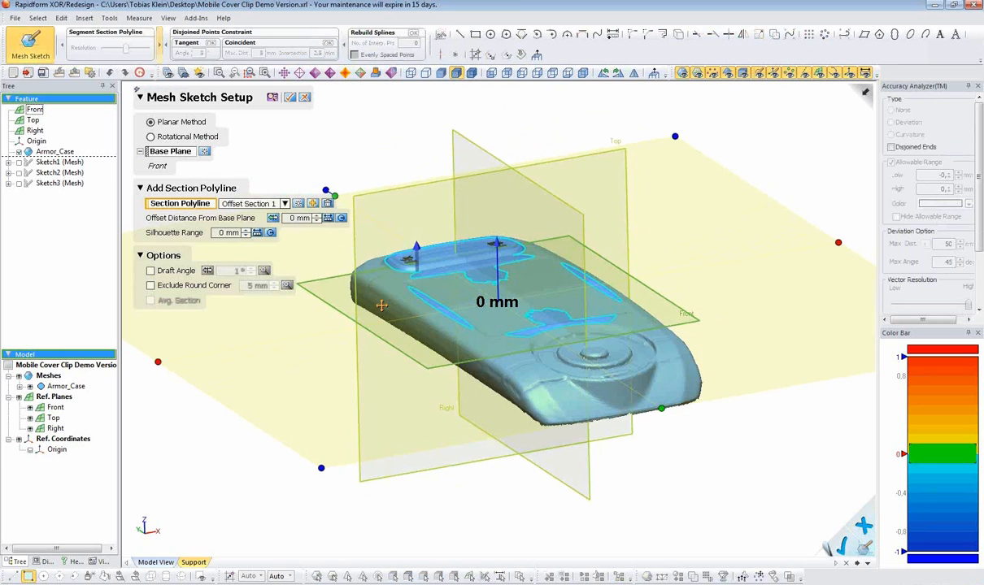
# - Try a section offset of 1.5 mm from the base plane, and reset the offset to 0 mm
pyautogui.moveTo(501, 243)
pyautogui.mouseDown()
pyautogui.moveTo(488, 258)
pyautogui.moveTo(493, 249)
pyautogui.mouseUp()
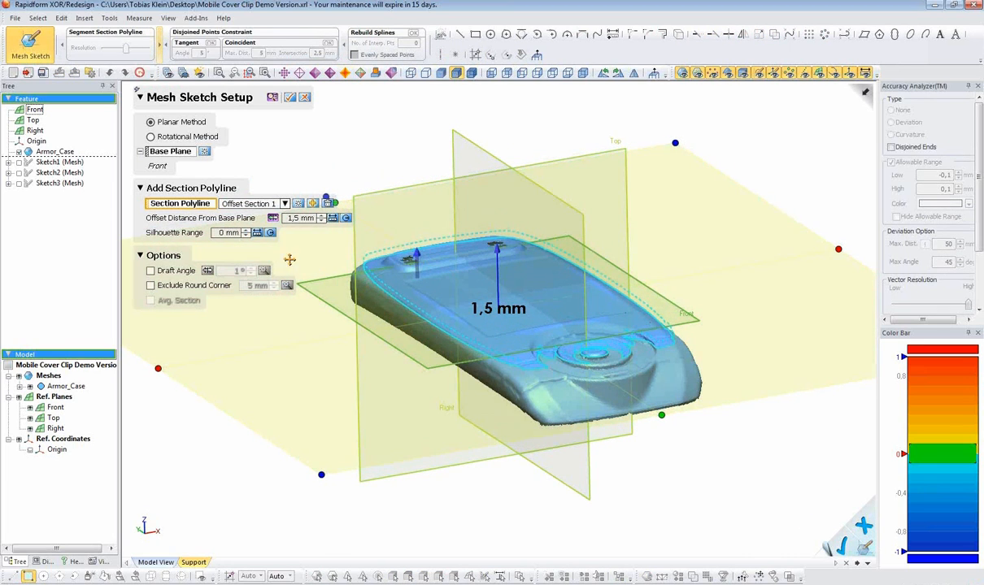
pyautogui.write('0')
pyautogui.press('Return')
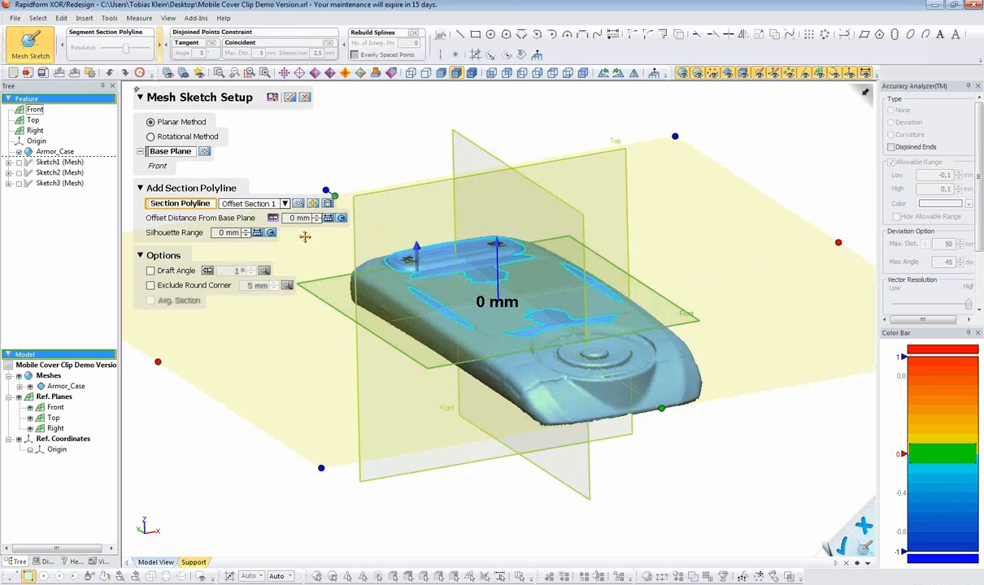
# - Set the silhouette range to 25 mm and accept the mesh sketch setup
pyautogui.moveTo(416, 365); pyautogui.dragTo(356, 273, button='right')
pyautogui.click(233, 233)
pyautogui.write('25')
pyautogui.press('Return')
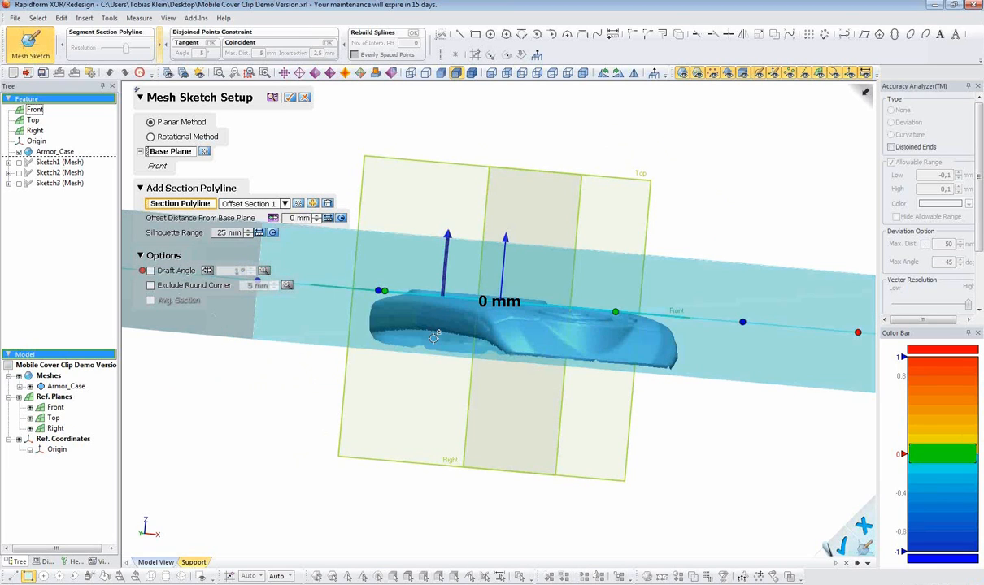
pyautogui.moveTo(443, 240); pyautogui.dragTo(388, 328, button='right')
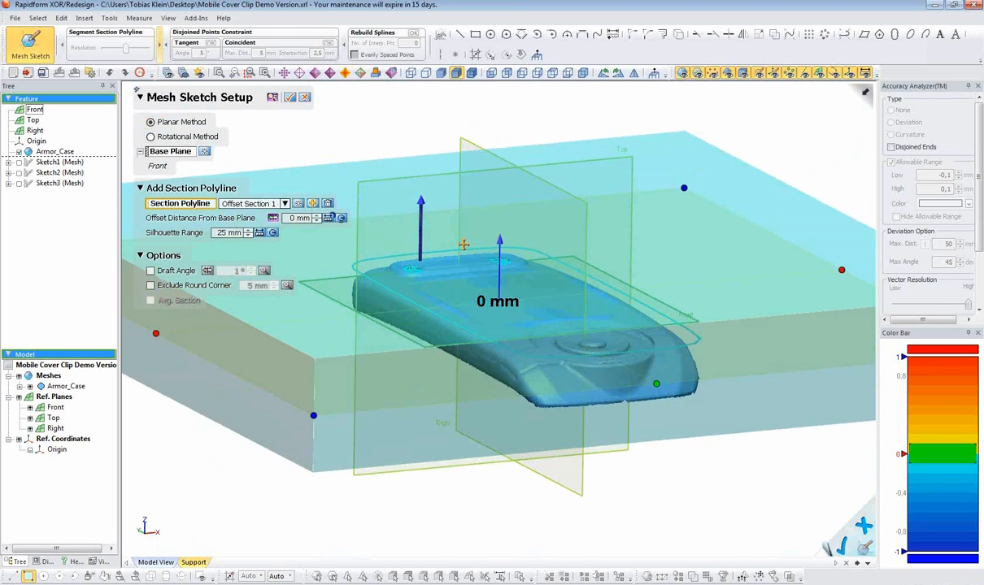
pyautogui.click(292, 99)
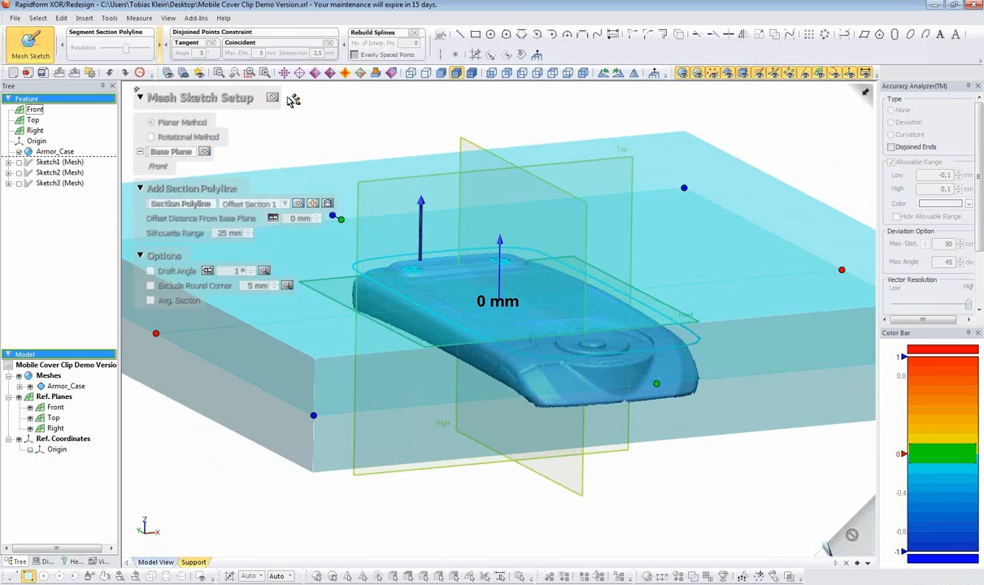
# - Hide the meshes and sketch a rectangle slightly larger than the outline, enclosing the whole silhouette polyline
pyautogui.click(681, 74)
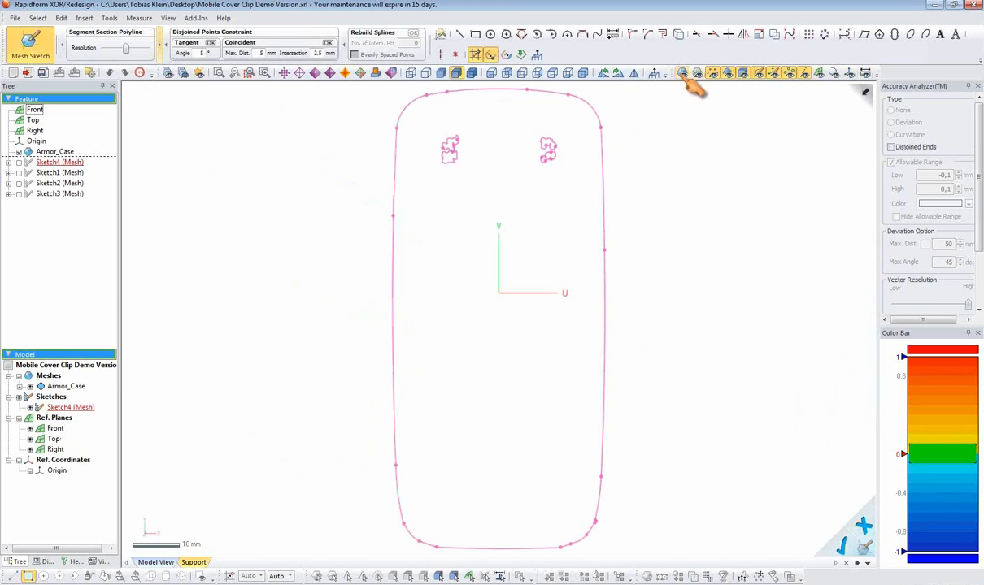
pyautogui.scroll(-1, 656, 200)
pyautogui.keyDown('ctrl'); pyautogui.moveTo(653, 287); pyautogui.dragTo(634, 293, button='right'); pyautogui.keyUp('ctrl')
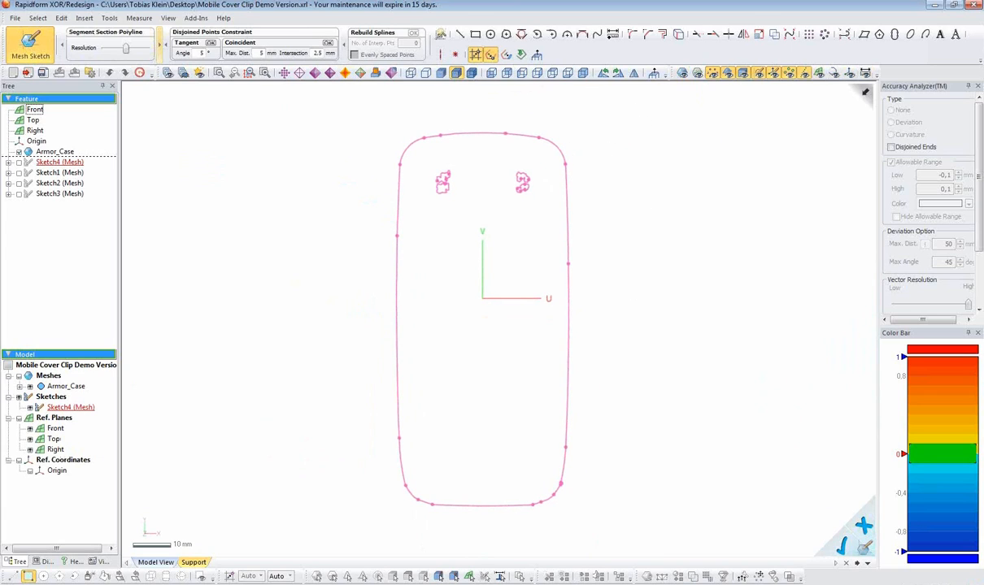
pyautogui.click(474, 33)
pyautogui.click(393, 123)
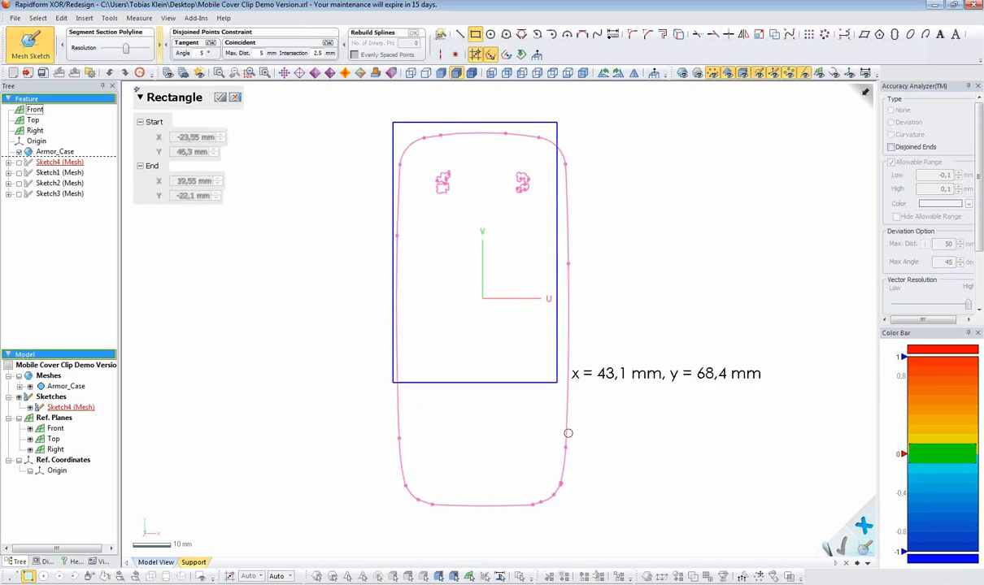
pyautogui.click(577, 514)
pyautogui.press('Escape')
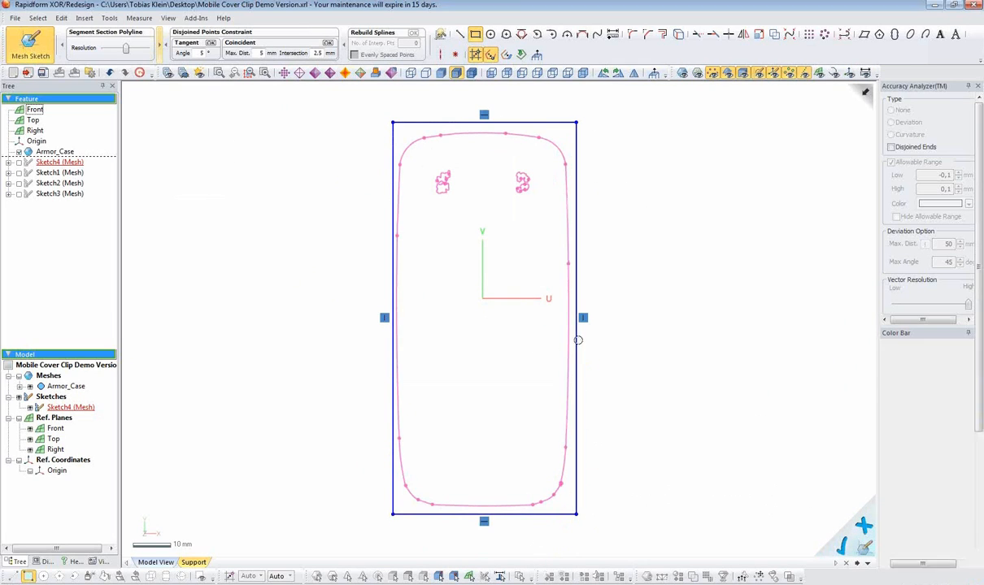
# - Move the rectangle's four sides inward until each one touches the outer silhouette polyline
pyautogui.moveTo(481, 123); pyautogui.dragTo(481, 133)
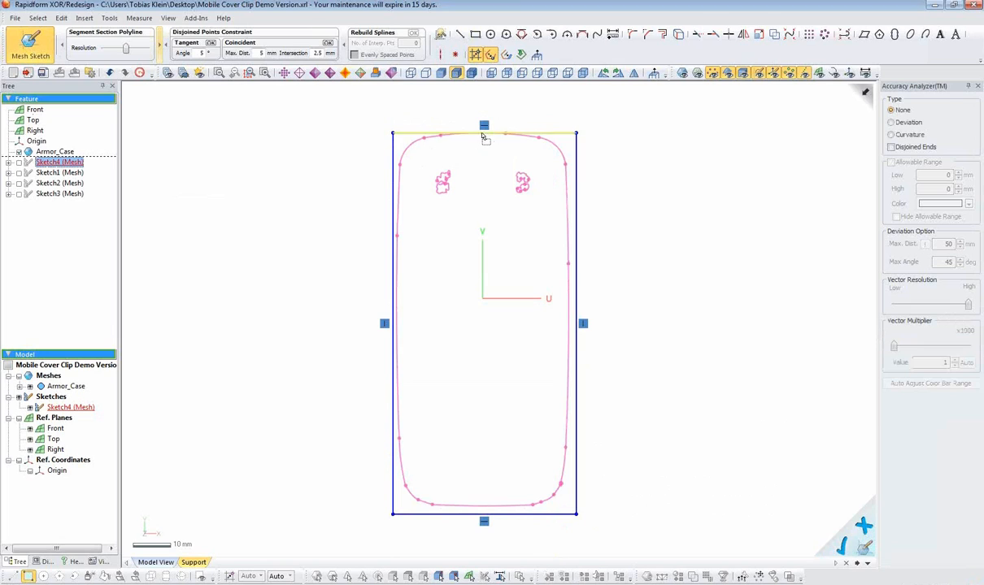
pyautogui.moveTo(484, 520); pyautogui.dragTo(485, 513)
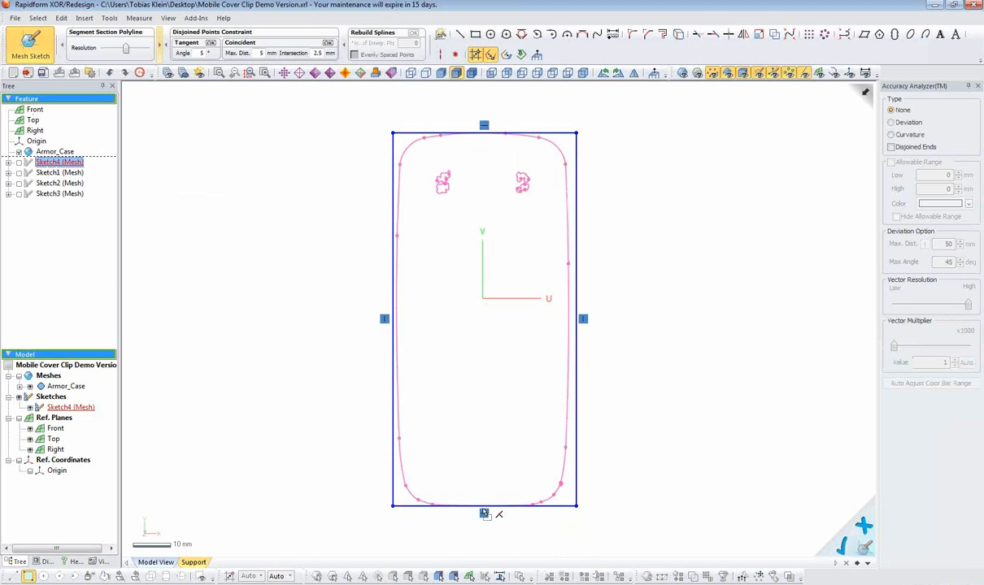
pyautogui.moveTo(392, 313); pyautogui.dragTo(396, 313)
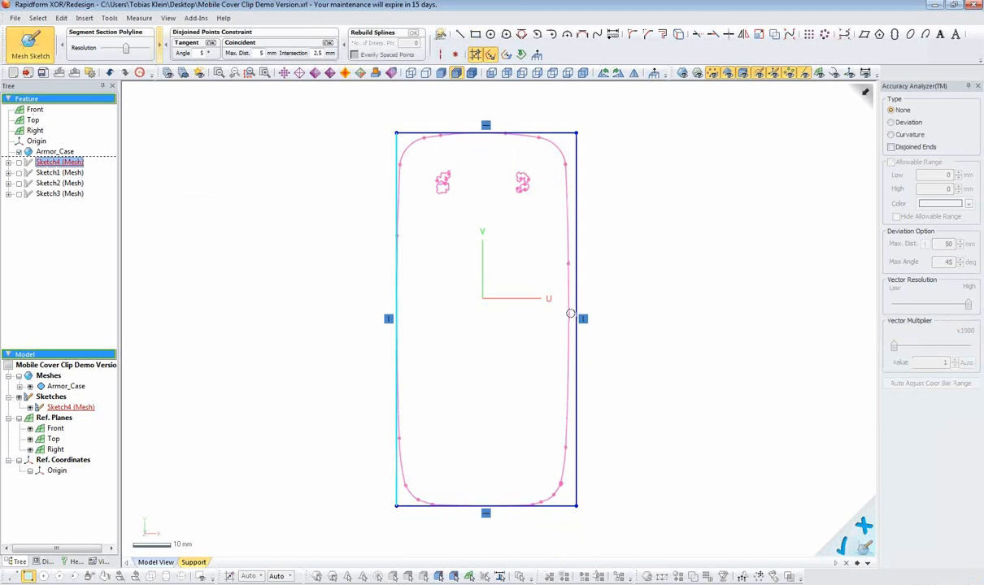
pyautogui.moveTo(571, 313); pyautogui.dragTo(568, 313)
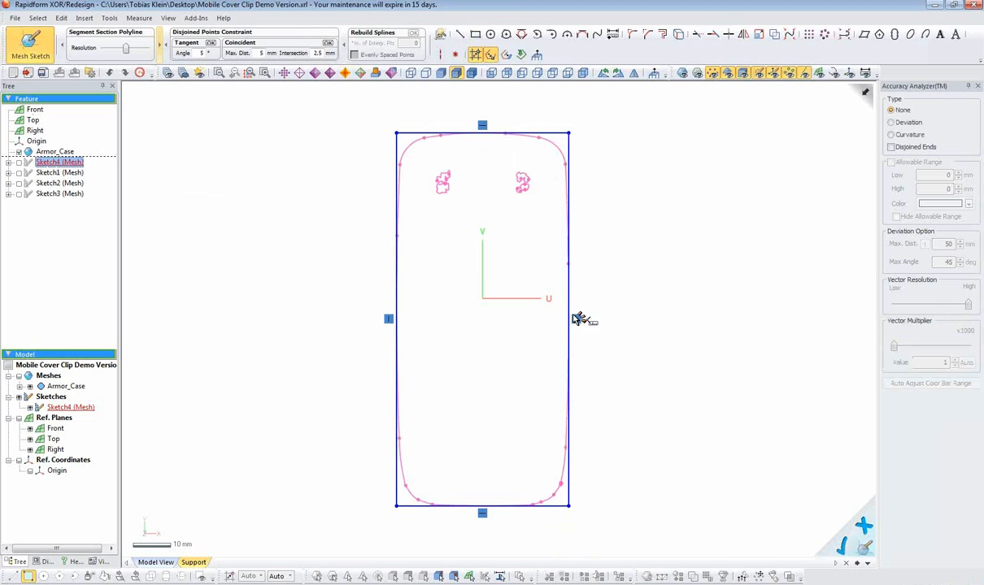
# - Dimension the rectangle's width between its two vertical sides and set it to 45.2 mm
pyautogui.click(612, 34)
pyautogui.click(398, 385)
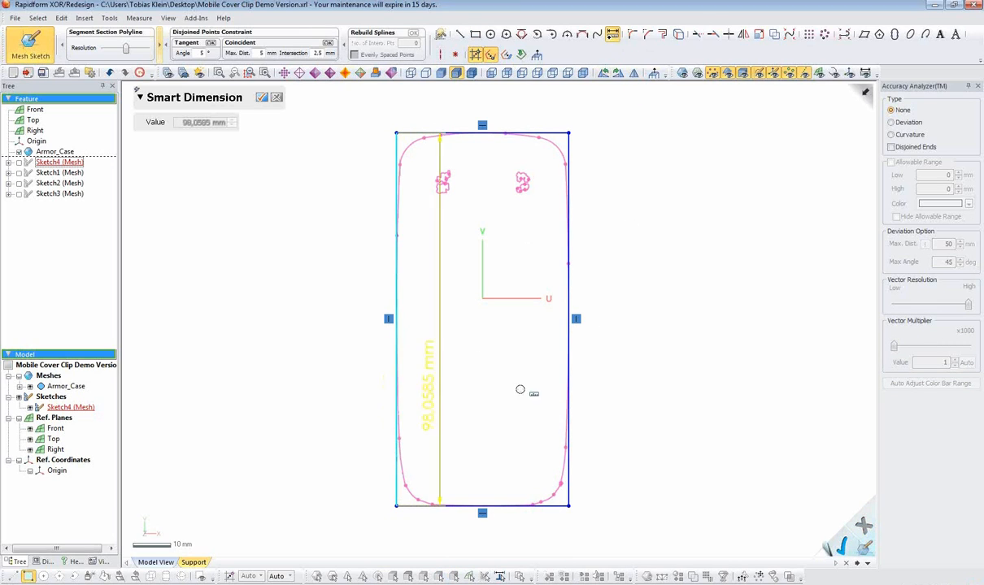
pyautogui.click(567, 391)
pyautogui.click(512, 542)
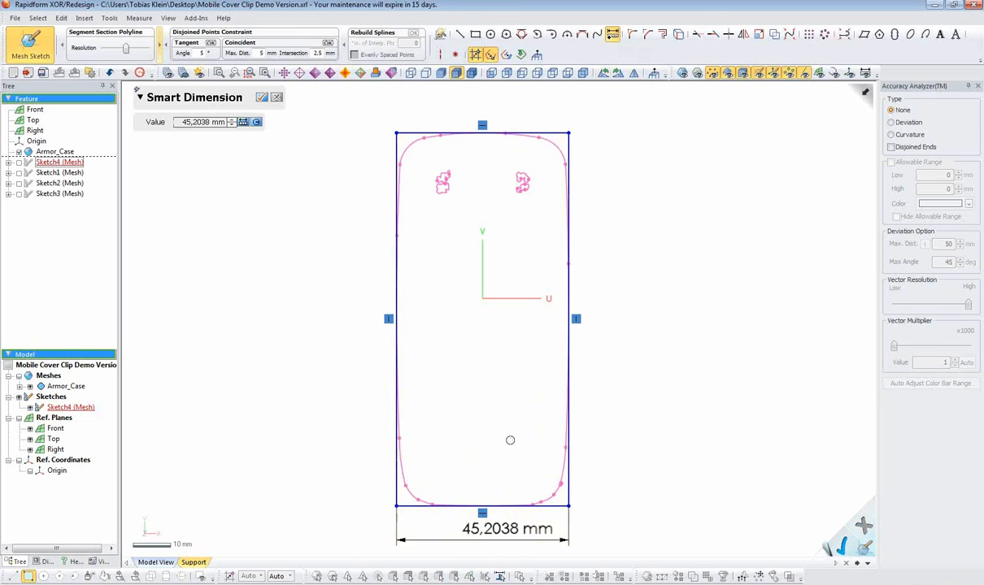
pyautogui.scroll(-3, 509, 439)
pyautogui.doubleClick(510, 472)
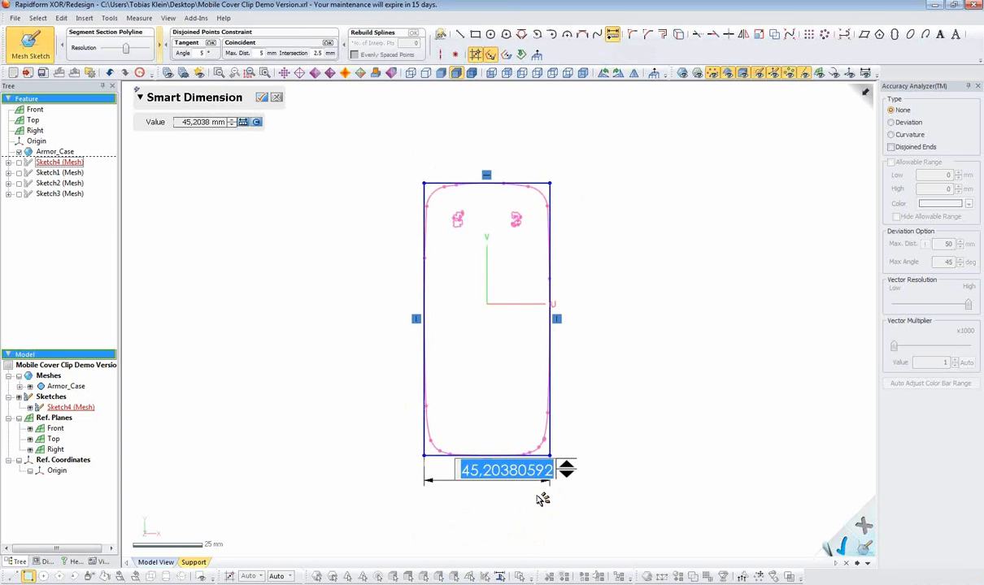
pyautogui.write('45,2')
pyautogui.press('Return')
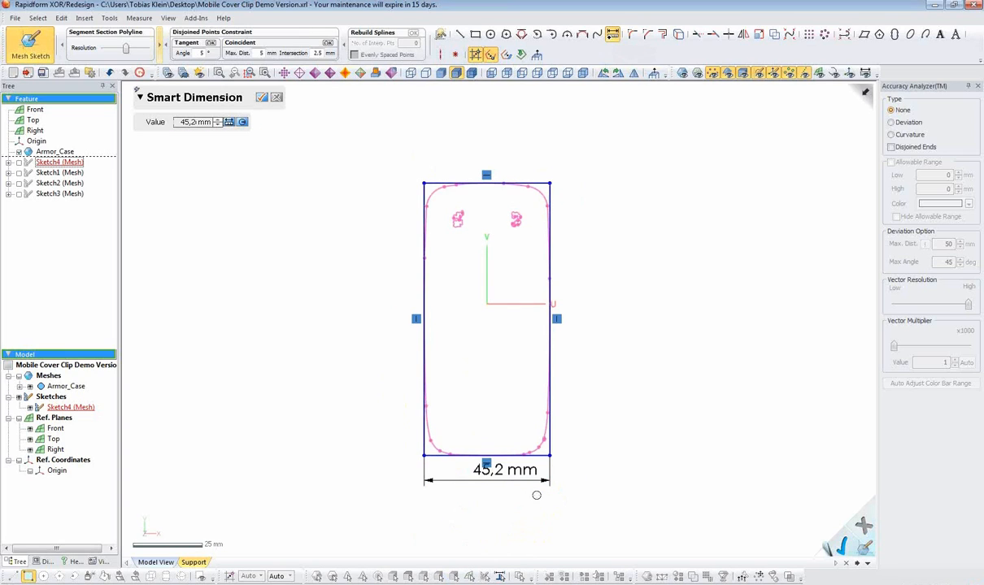
# - Dimension the rectangle's height between its two horizontal sides and set it to 98 mm
pyautogui.click(496, 183)
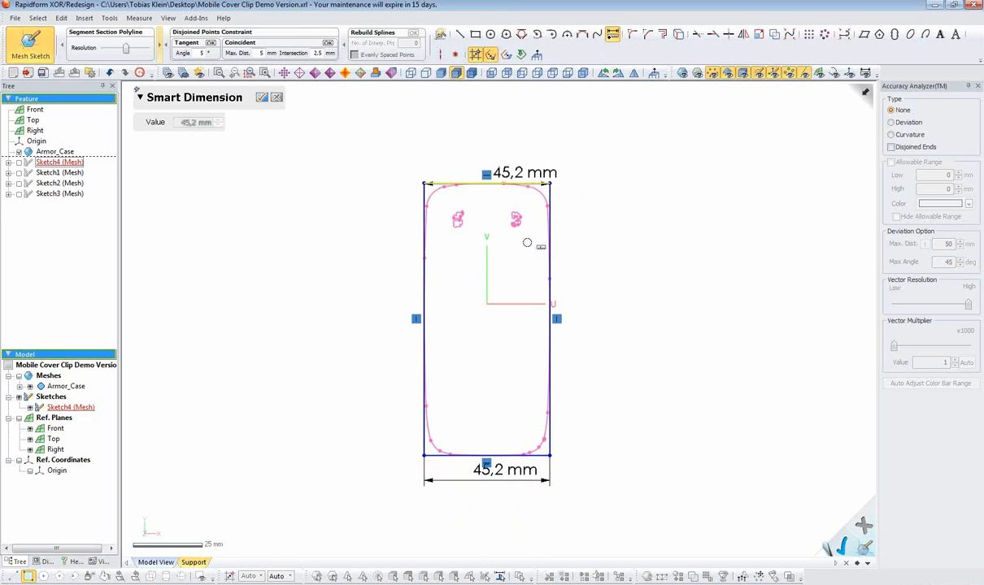
pyautogui.click(530, 457)
pyautogui.click(649, 376)
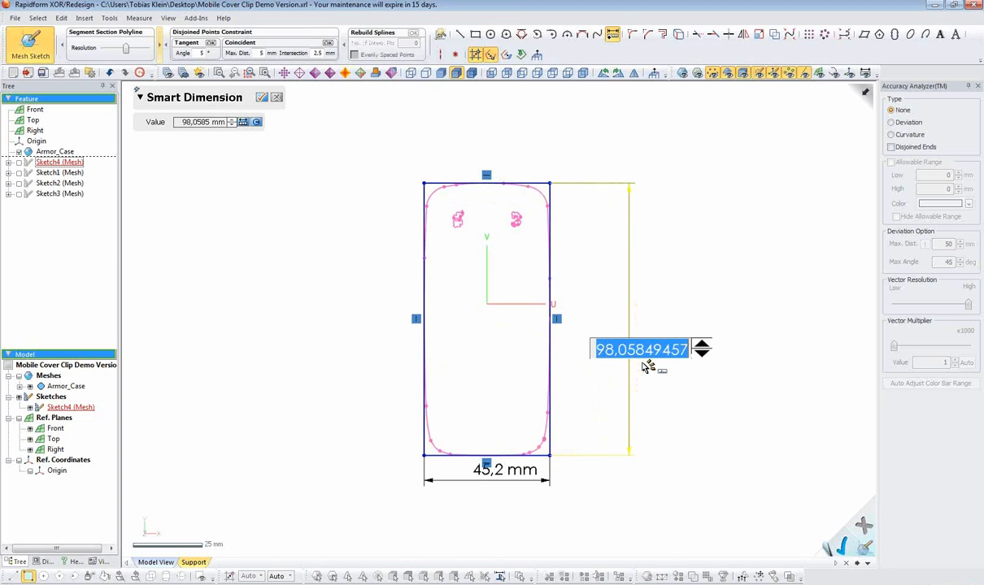
pyautogui.write('98')
pyautogui.press('Return')
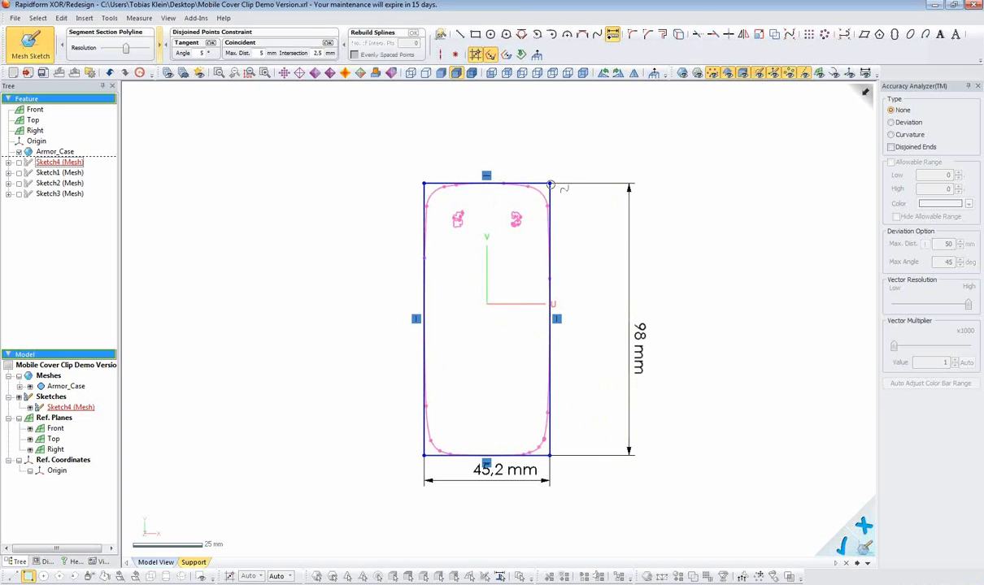
# - Draw a vertical centerline through the rectangle and attach its ends to the upper and lower sides
pyautogui.click(440, 53)
pyautogui.click(488, 343)
pyautogui.click(487, 158)
pyautogui.moveTo(488, 157); pyautogui.dragTo(488, 185)
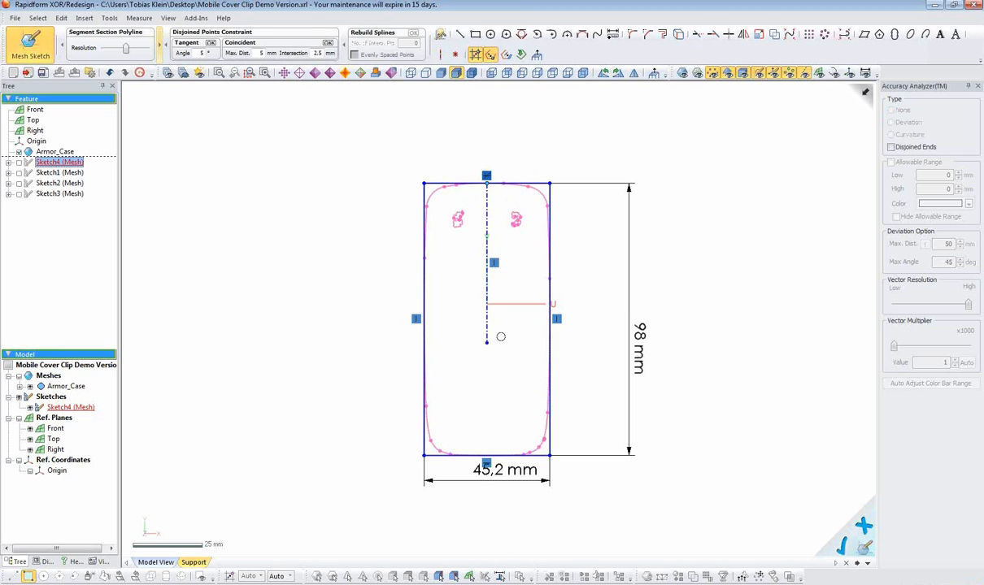
pyautogui.moveTo(490, 346); pyautogui.dragTo(487, 452)
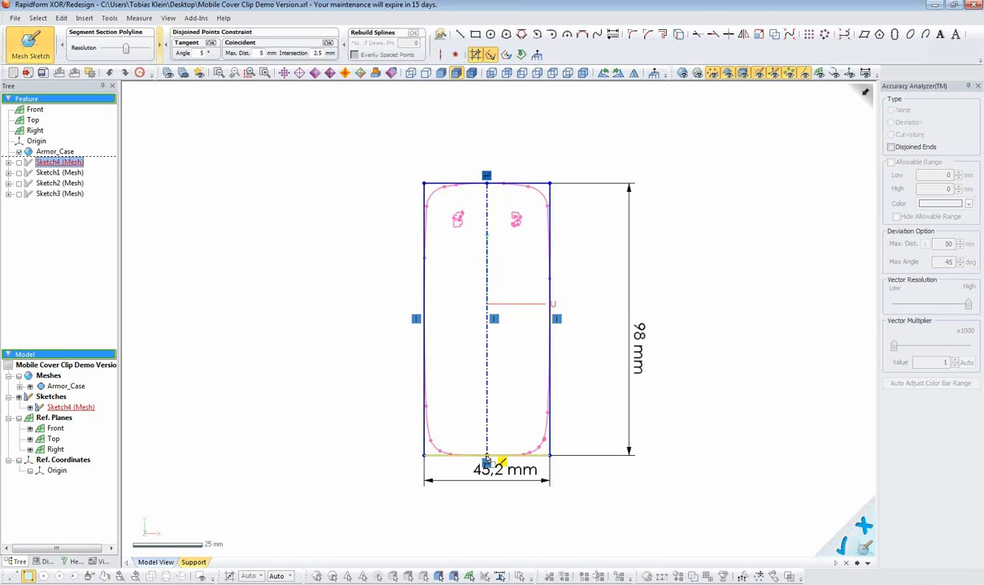
# - Place a sketch point on the centerline and make it coincide with the origin
pyautogui.click(454, 54)
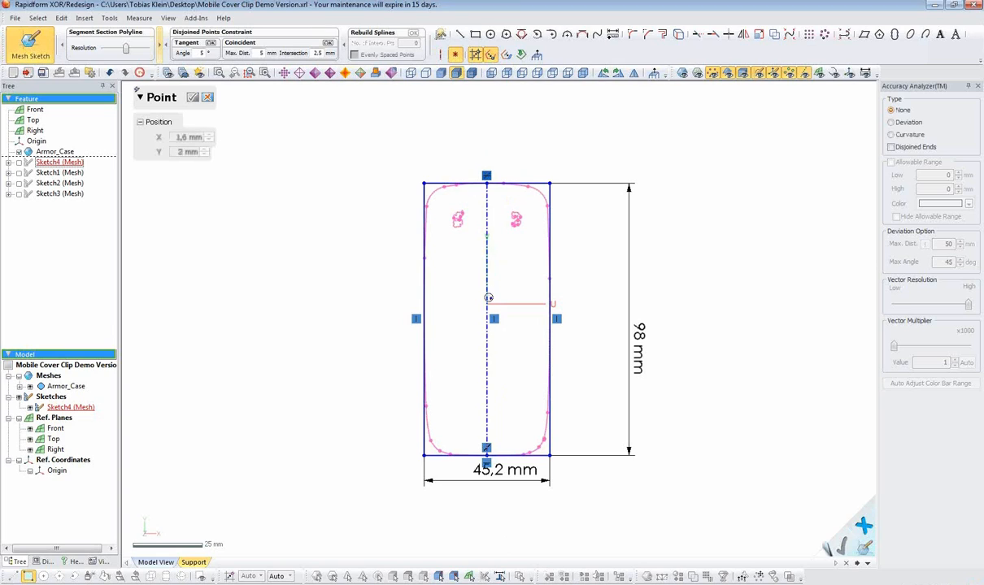
pyautogui.click(486, 298)
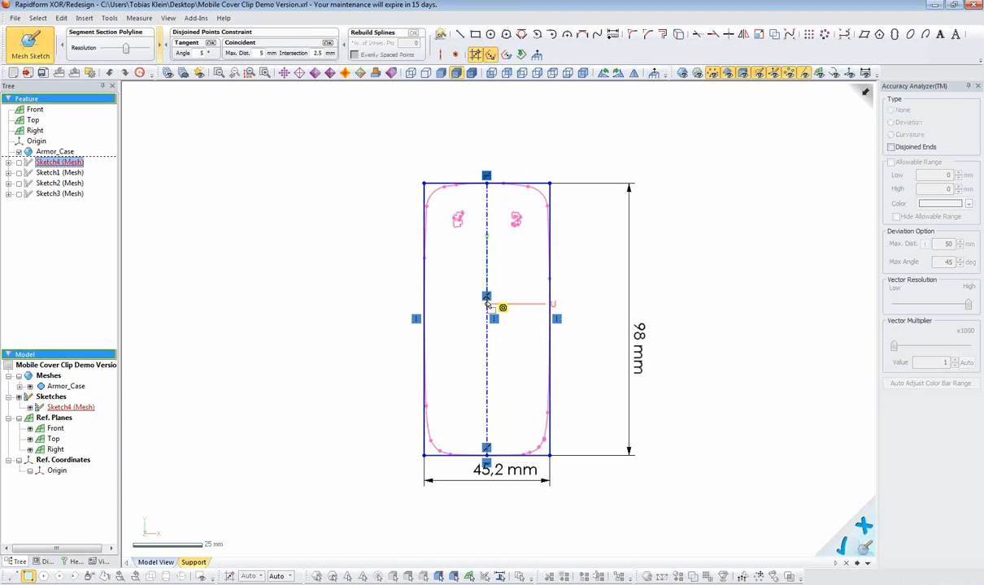
pyautogui.click(509, 340)
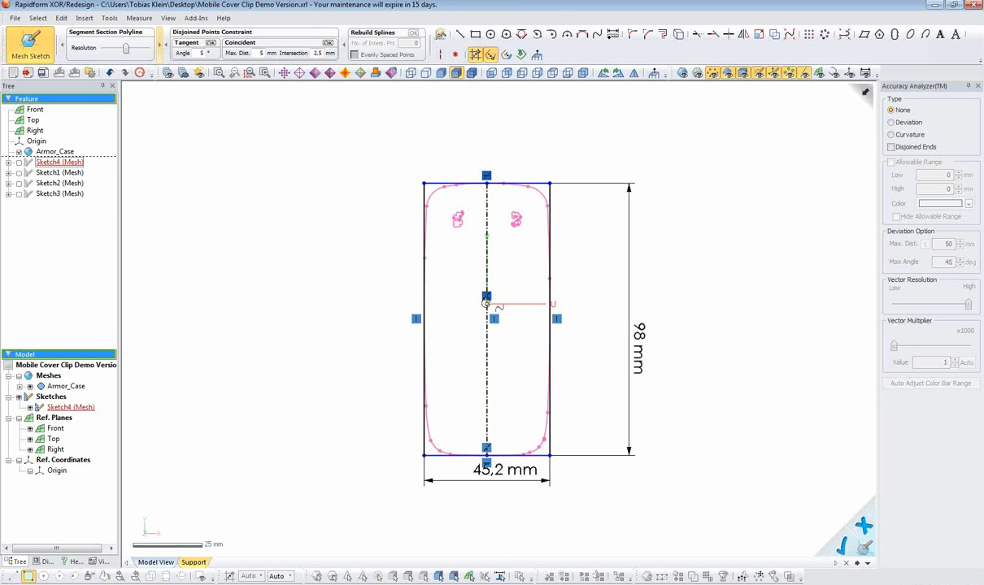
# - Dimension the distance from the rectangle's upper side to the origin's horizontal axis and set it to 43.5 mm
pyautogui.click(612, 33)
pyautogui.click(512, 185)
pyautogui.click(518, 305)
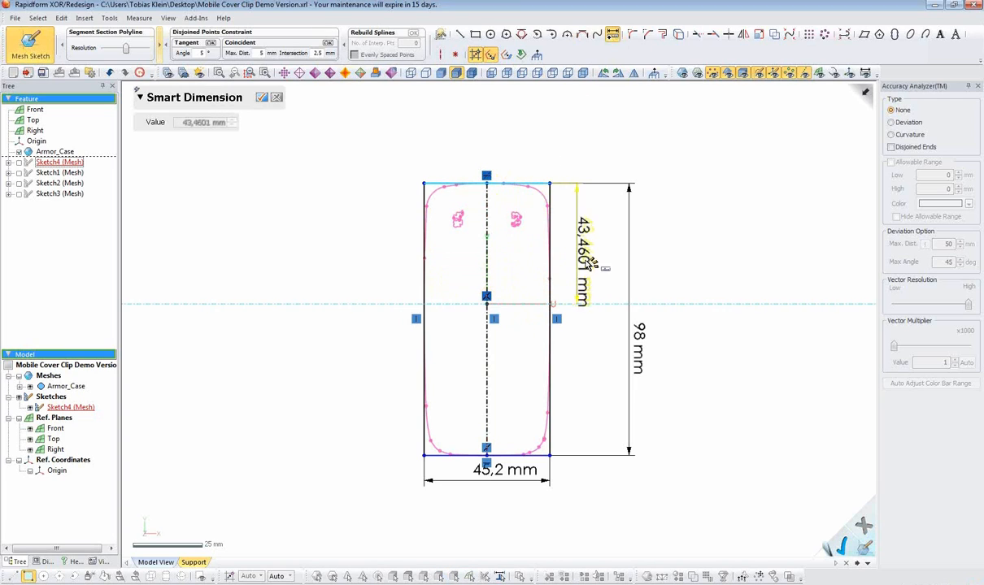
pyautogui.click(610, 248)
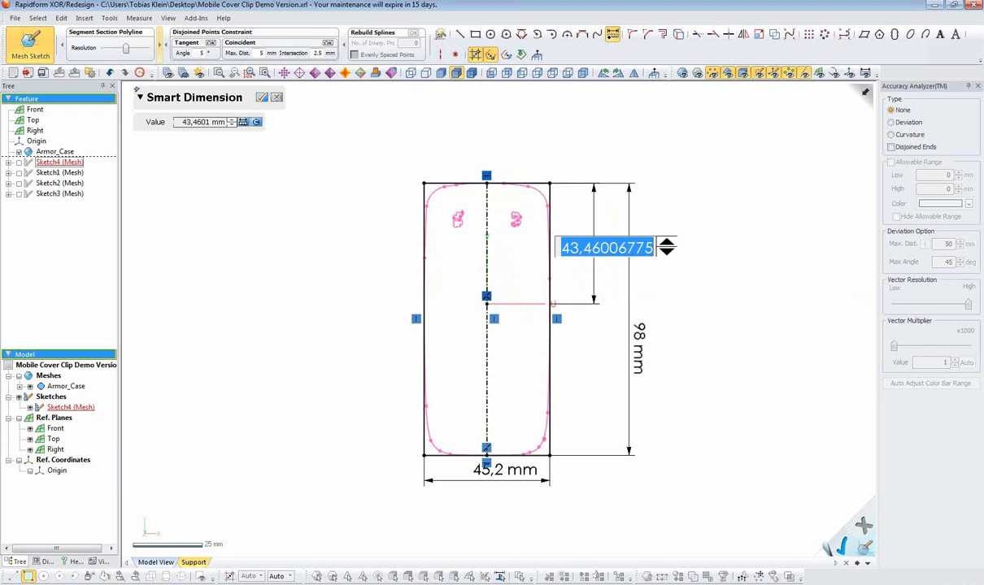
pyautogui.write('43,5')
pyautogui.press('Return')
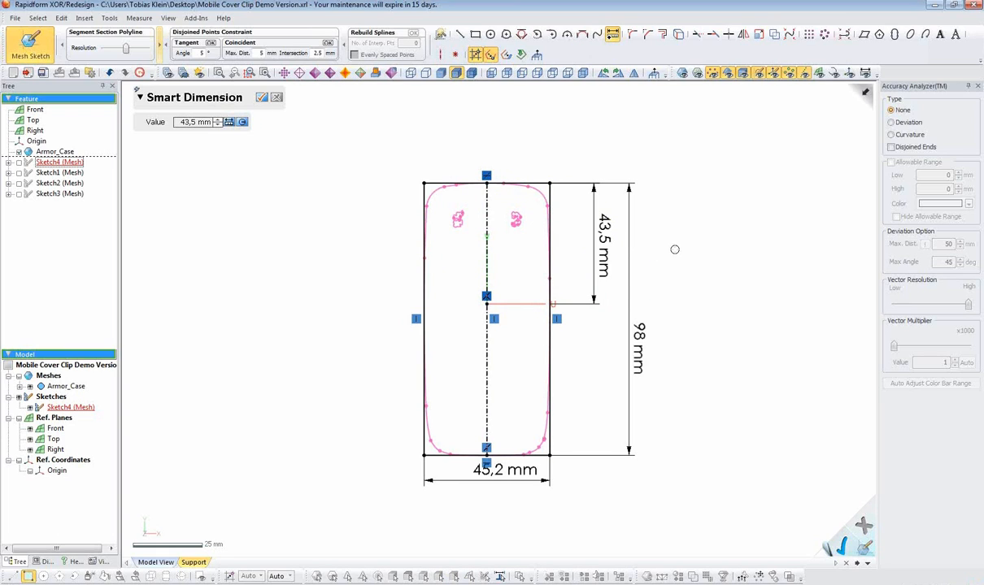
pyautogui.press('Escape')
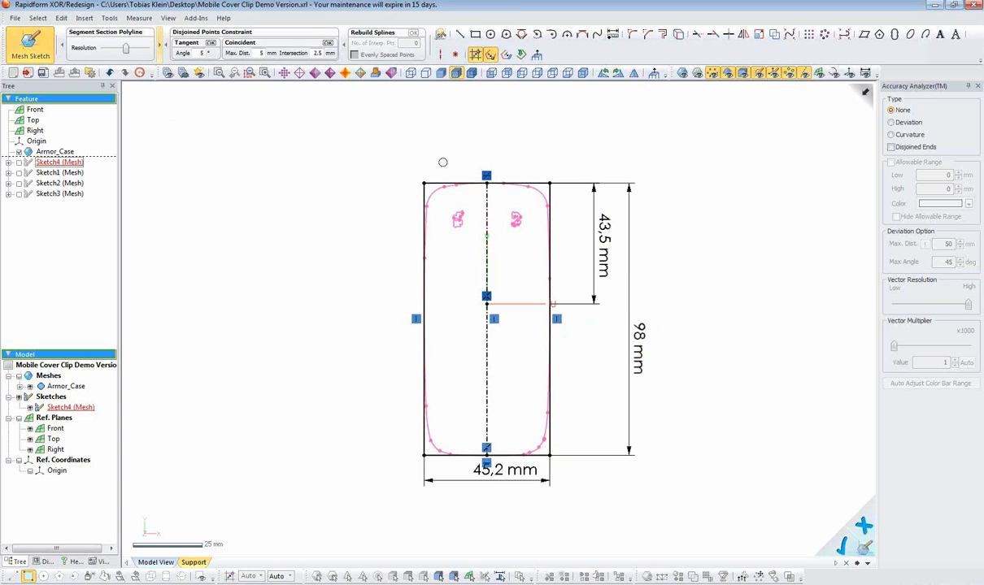
# - Convert the whole rectangle and its centerline to construction geometry
pyautogui.moveTo(398, 162)
pyautogui.mouseDown()
pyautogui.moveTo(538, 470)
pyautogui.moveTo(600, 460)
pyautogui.mouseUp()
pyautogui.rightClick(686, 170)
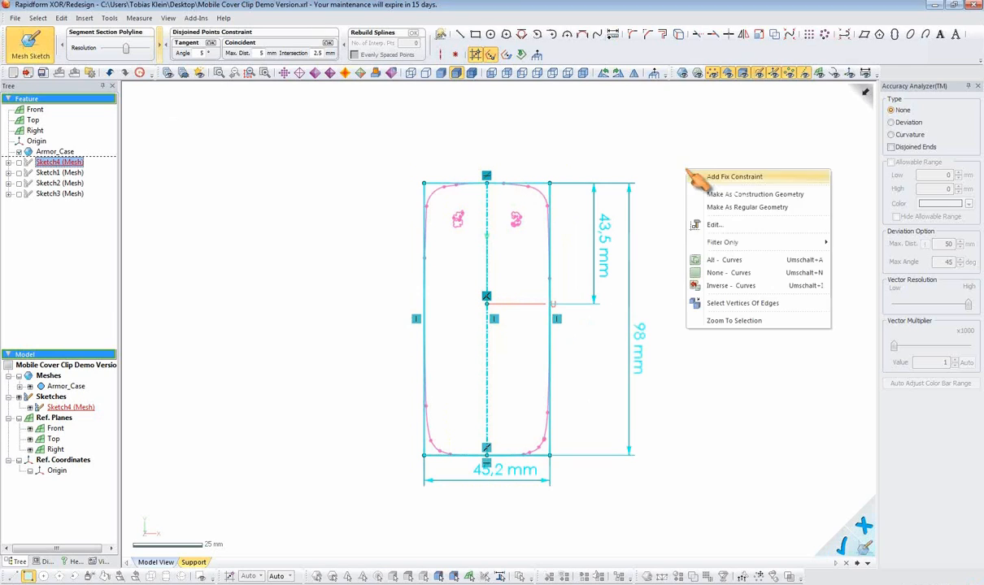
pyautogui.click(736, 195)
# - Move the 45.2 mm, 98 mm and 43.5 mm dimensions farther away from the rectangle
pyautogui.moveTo(494, 486); pyautogui.dragTo(484, 526)
pyautogui.moveTo(605, 263); pyautogui.dragTo(612, 264)
pyautogui.moveTo(644, 347); pyautogui.dragTo(706, 349)
pyautogui.moveTo(606, 263); pyautogui.dragTo(643, 264)
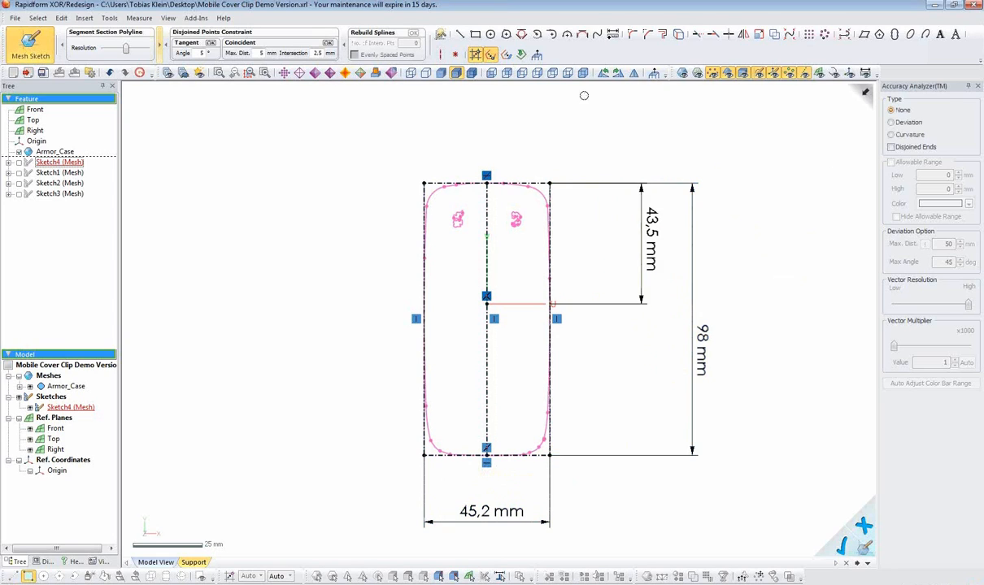
# - Show the scanned mesh behind the sketch to compare the outline, and hide it again
pyautogui.click(440, 35)
pyautogui.click(682, 74)
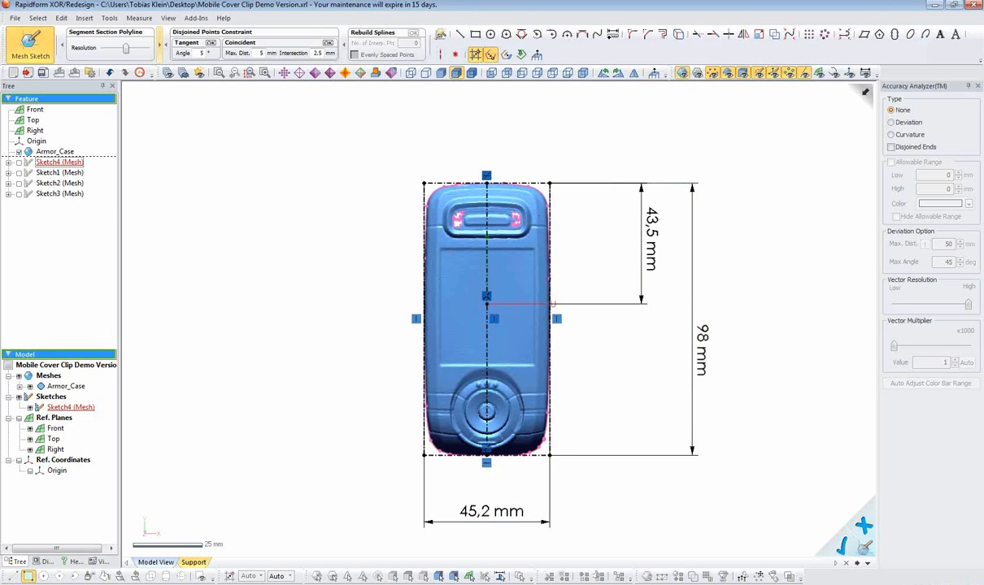
pyautogui.click(683, 74)
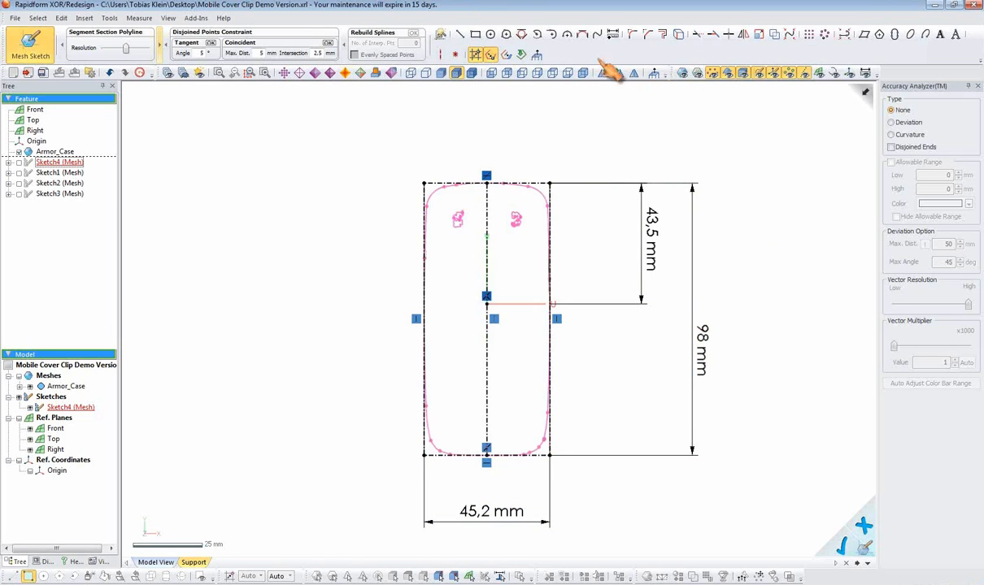
# - Auto-sketch the silhouette's upper and lower edges, left side and left corners from selected segments, using minimum segmentation resolution and minimum sewing tolerance
pyautogui.click(440, 35)
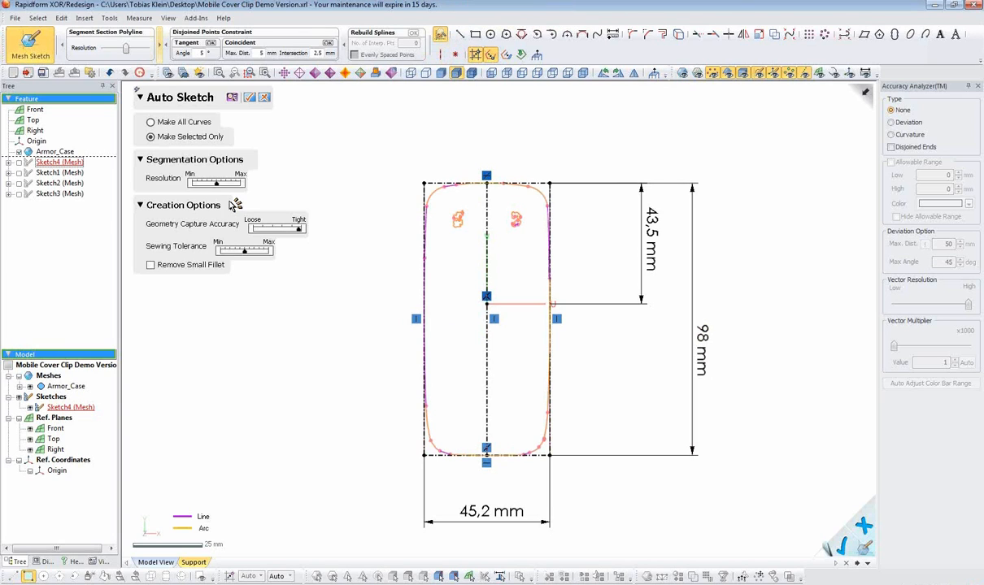
pyautogui.moveTo(218, 185); pyautogui.dragTo(184, 187)
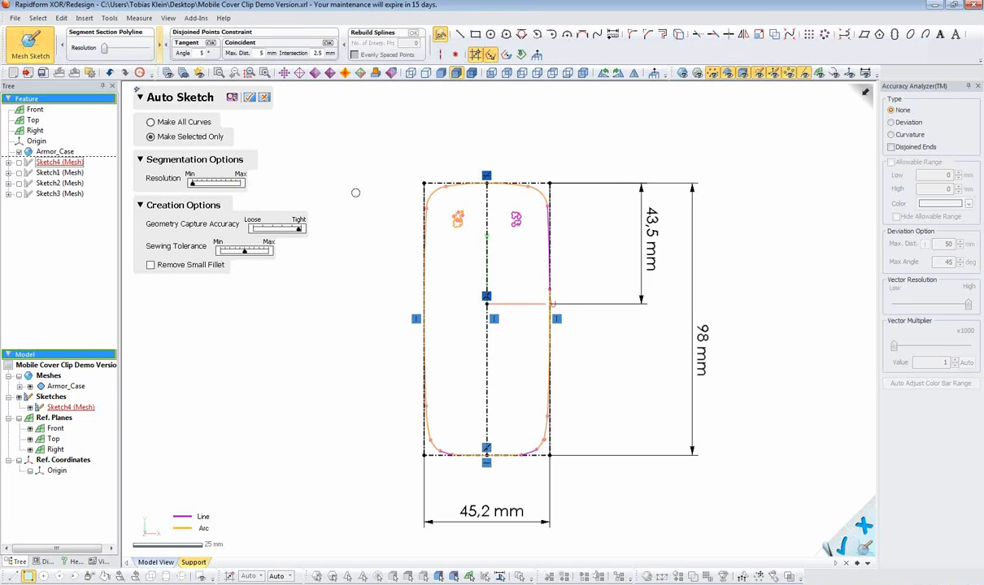
pyautogui.click(457, 186)
pyautogui.click(436, 193)
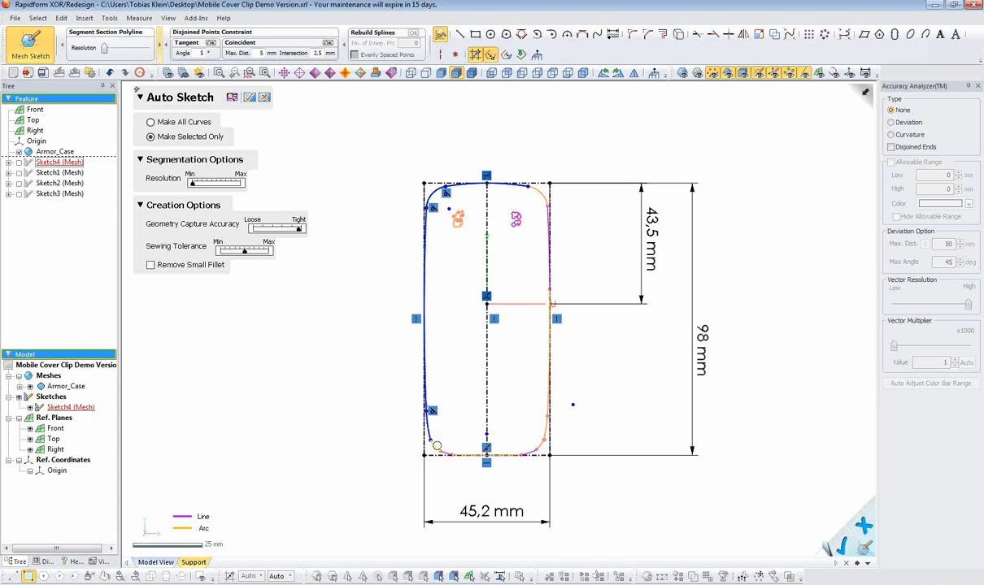
pyautogui.click(436, 446)
pyautogui.click(468, 443)
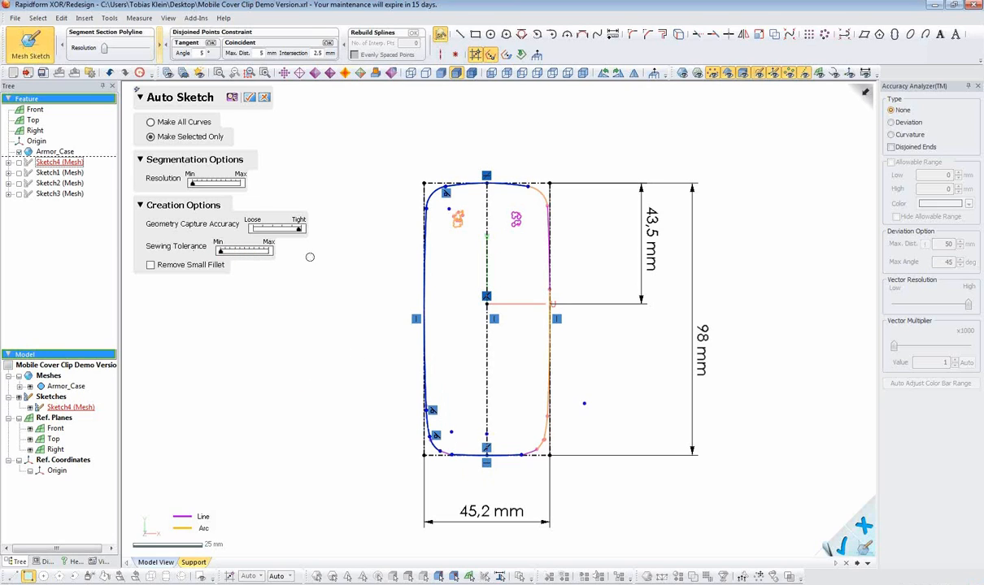
pyautogui.click(251, 98)
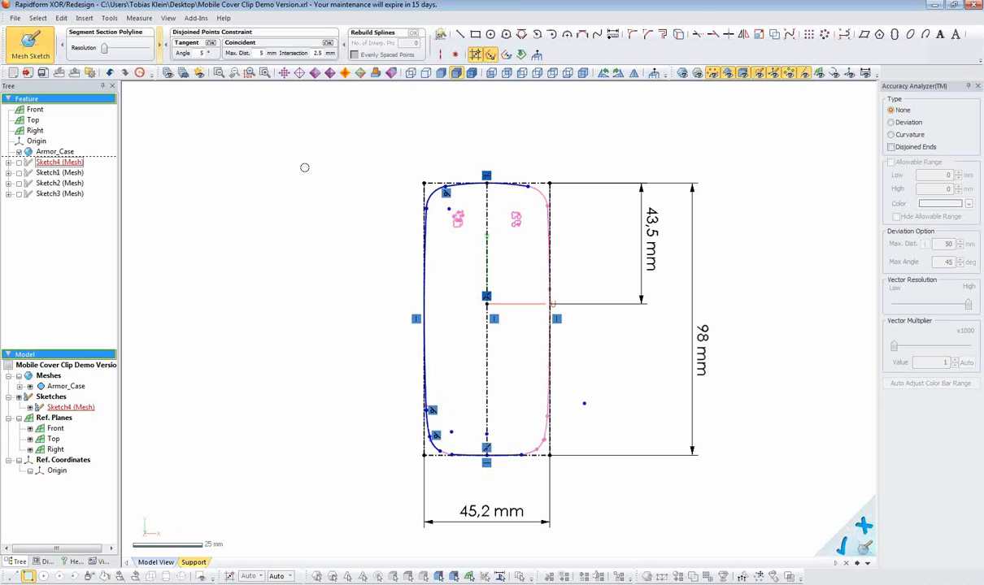
# - Attach the upper arc to the centerline's upper end and make the left side arc tangent to the rectangle's left side
pyautogui.scroll(4, 486, 315)
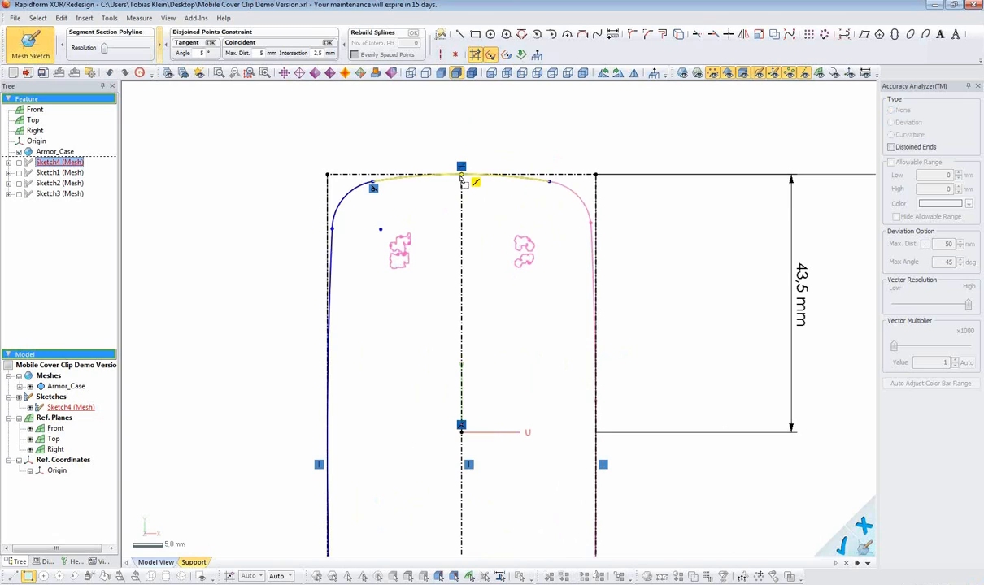
pyautogui.click(462, 178)
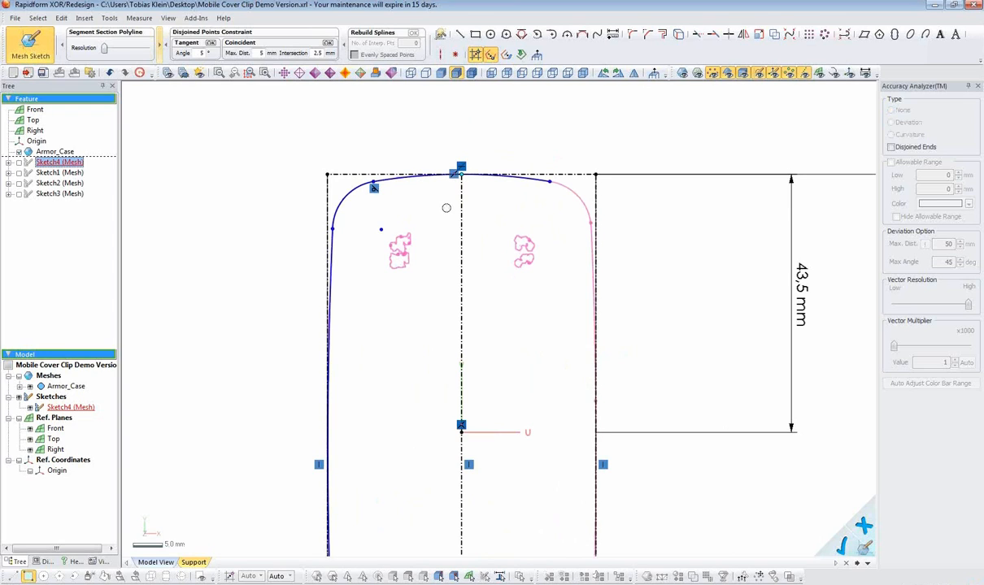
pyautogui.click(328, 300)
pyautogui.keyDown('shift'); pyautogui.doubleClick(325, 219); pyautogui.keyUp('shift')
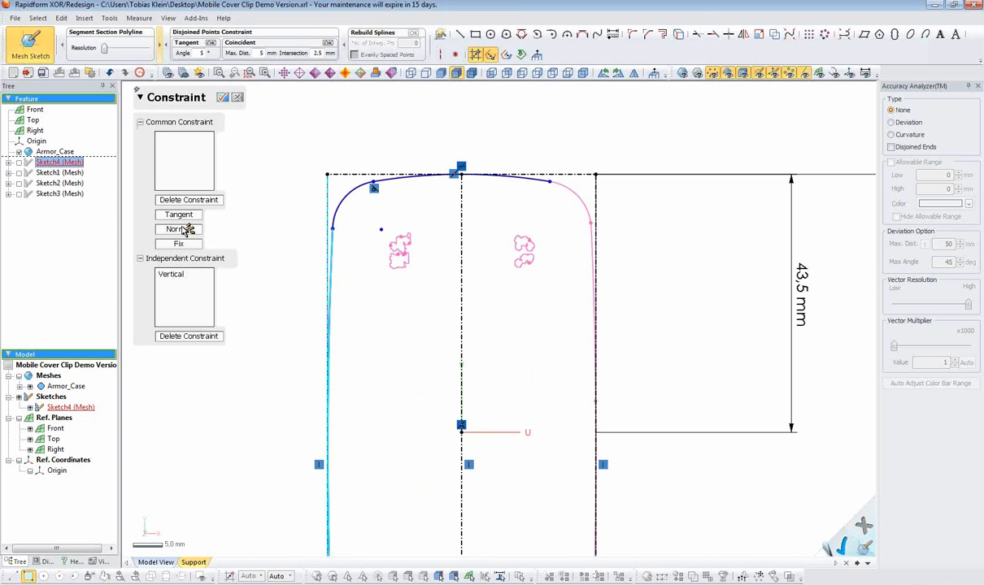
pyautogui.click(179, 214)
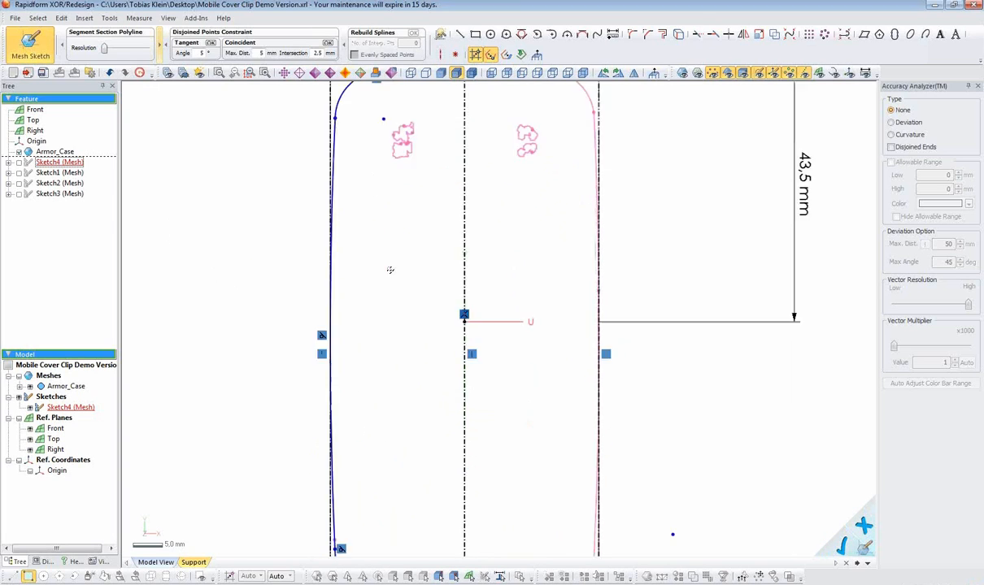
# - Attach the lower arc to the centerline's lower end and constrain it normal to the centerline
pyautogui.moveTo(415, 305); pyautogui.dragTo(434, 331, button='middle')
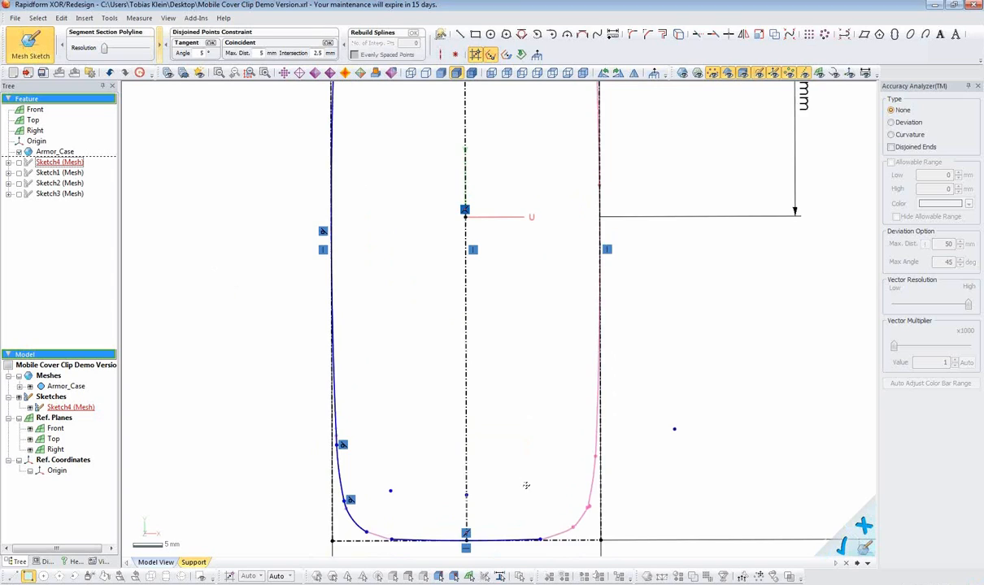
pyautogui.moveTo(526, 485); pyautogui.dragTo(483, 395, button='middle')
pyautogui.click(470, 348)
pyautogui.click(470, 349)
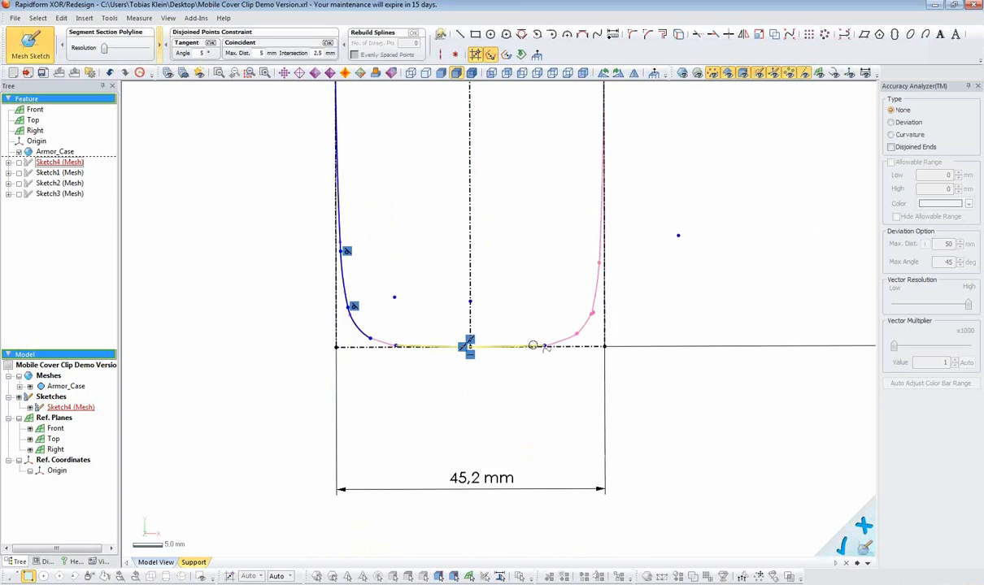
pyautogui.click(504, 347)
pyautogui.click(470, 272)
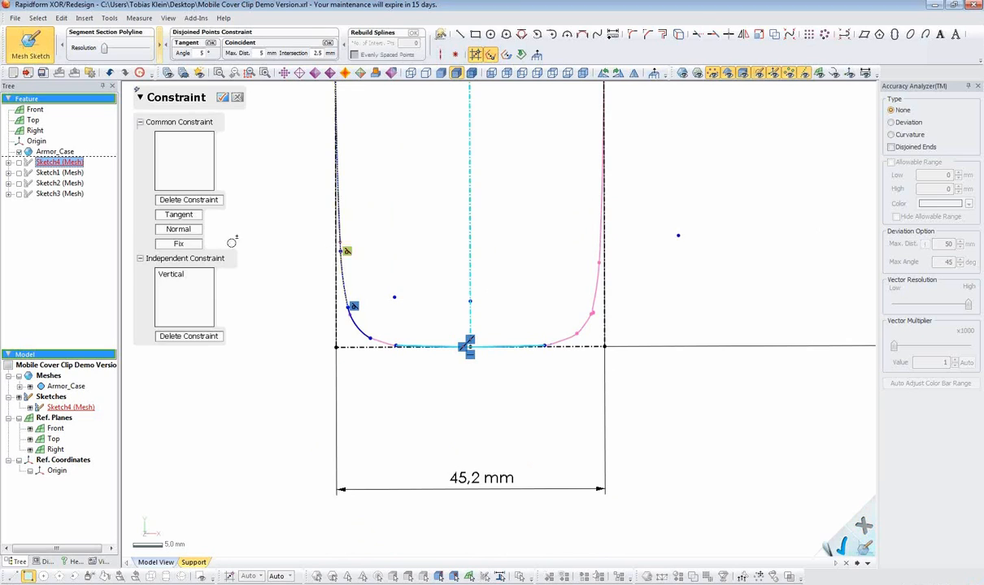
pyautogui.click(183, 229)
pyautogui.click(268, 219)
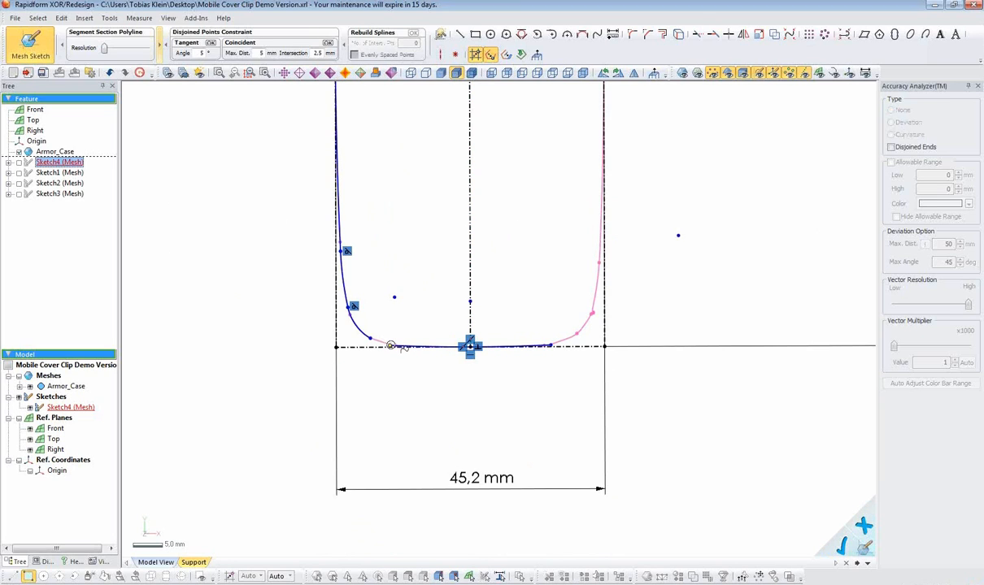
# - Constrain the upper arc normal to the vertical centerline
pyautogui.keyDown('ctrl'); pyautogui.moveTo(533, 206); pyautogui.dragTo(526, 576, button='right'); pyautogui.keyUp('ctrl')
pyautogui.click(536, 142)
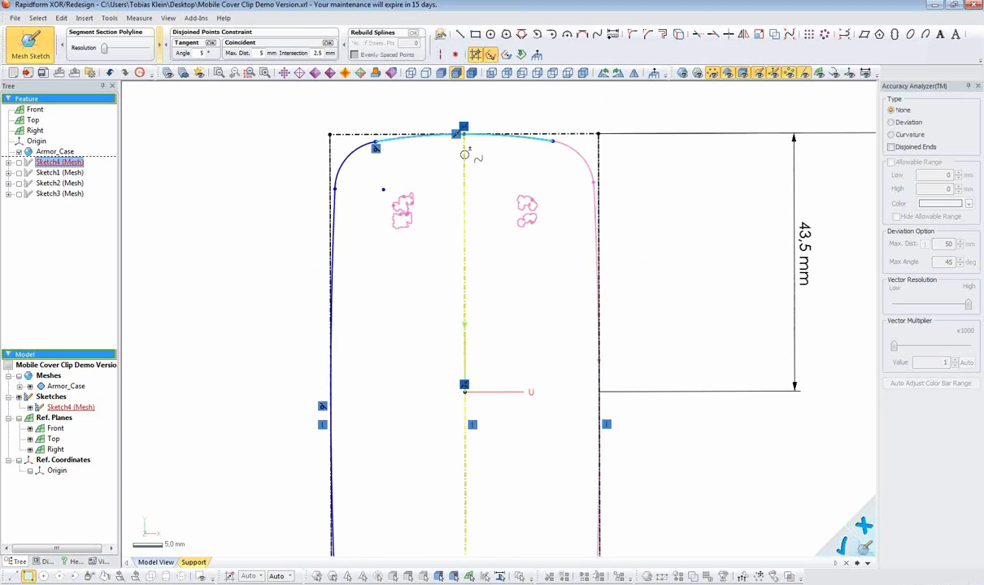
pyautogui.click(465, 146)
pyautogui.click(182, 229)
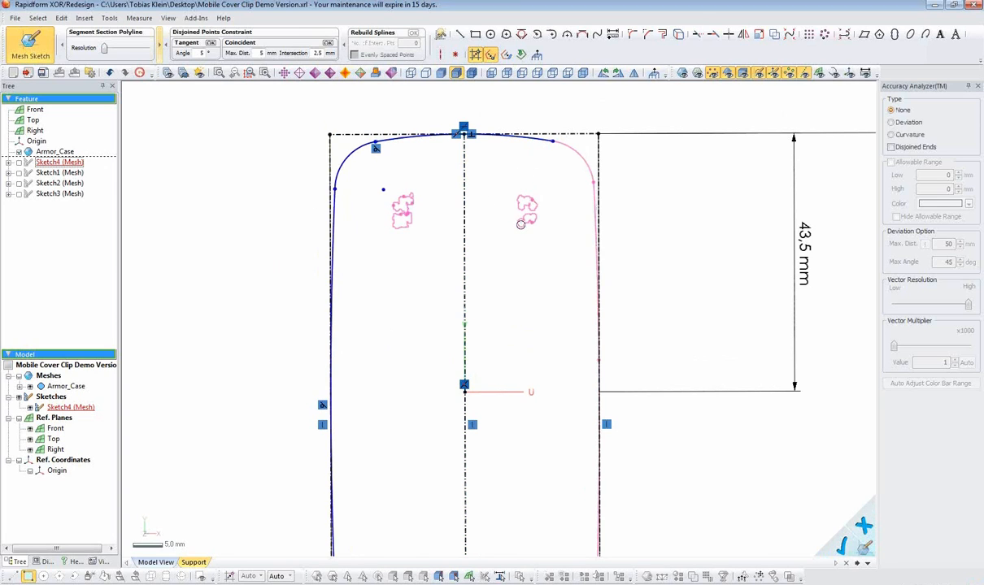
# - Mirror the four left side and corner curves across the vertical centerline
pyautogui.scroll(-4, 524, 364)
pyautogui.keyDown('ctrl'); pyautogui.moveTo(525, 365); pyautogui.dragTo(520, 287, button='right'); pyautogui.keyUp('ctrl')
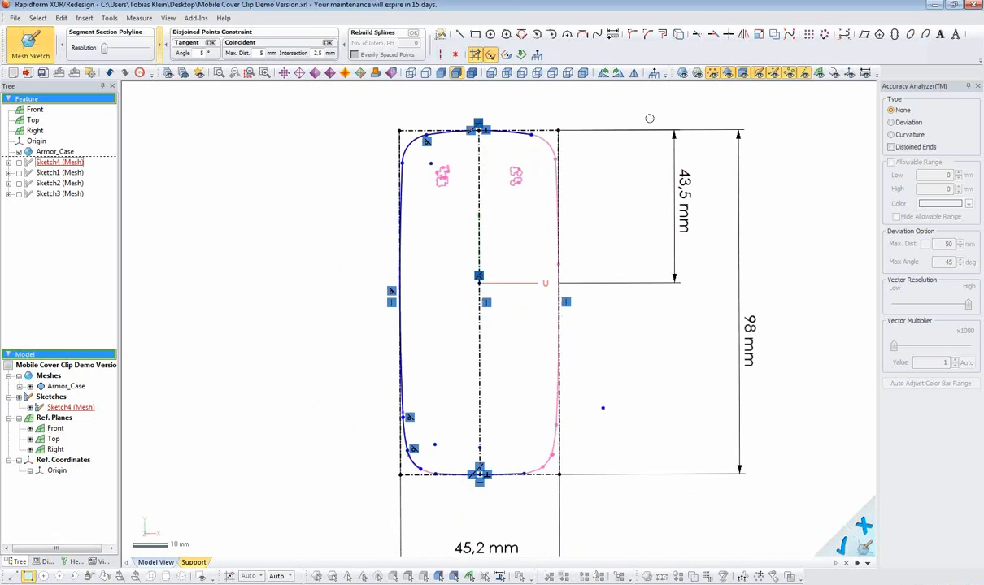
pyautogui.click(742, 34)
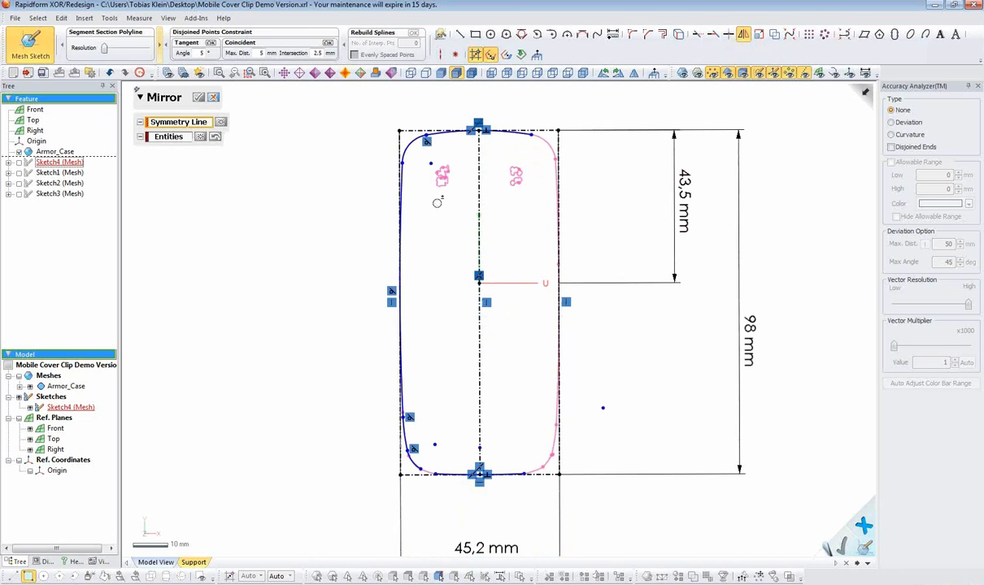
pyautogui.click(479, 188)
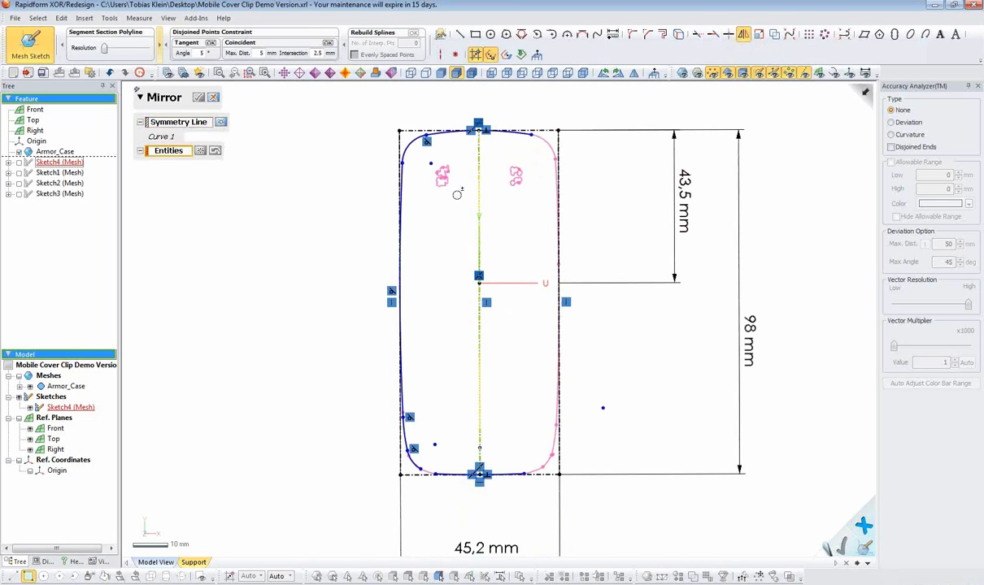
pyautogui.click(401, 173)
pyautogui.click(402, 174)
pyautogui.click(405, 439)
pyautogui.click(413, 460)
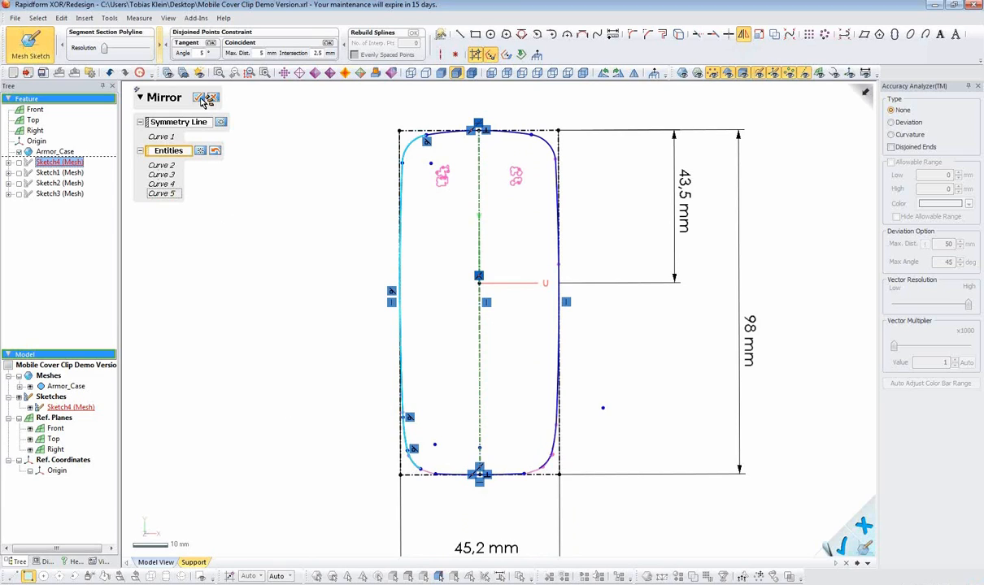
pyautogui.click(202, 99)
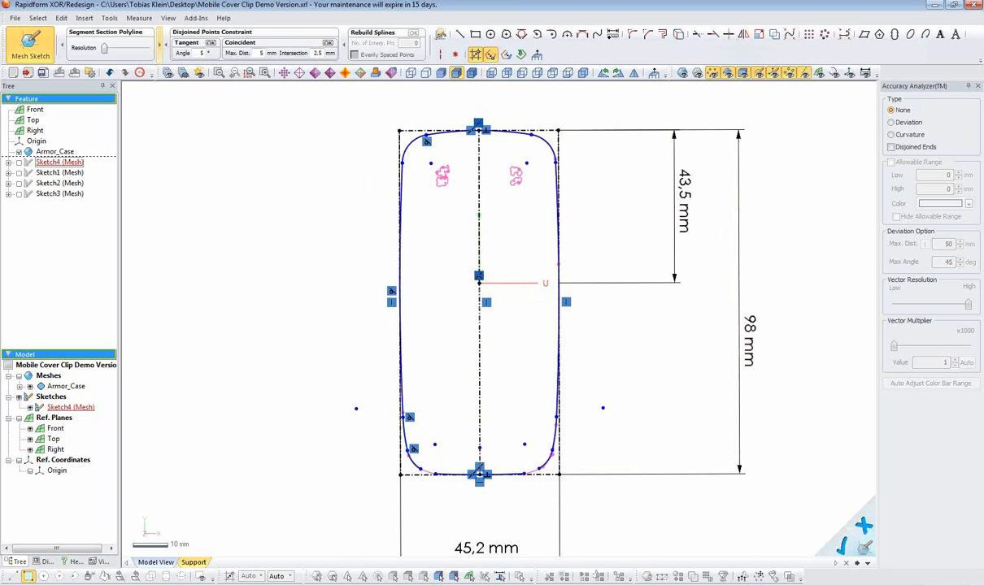
# - Display the sketch curves' deviation from the mesh section and dock the color bar compactly below the accuracy analyzer
pyautogui.click(903, 123)
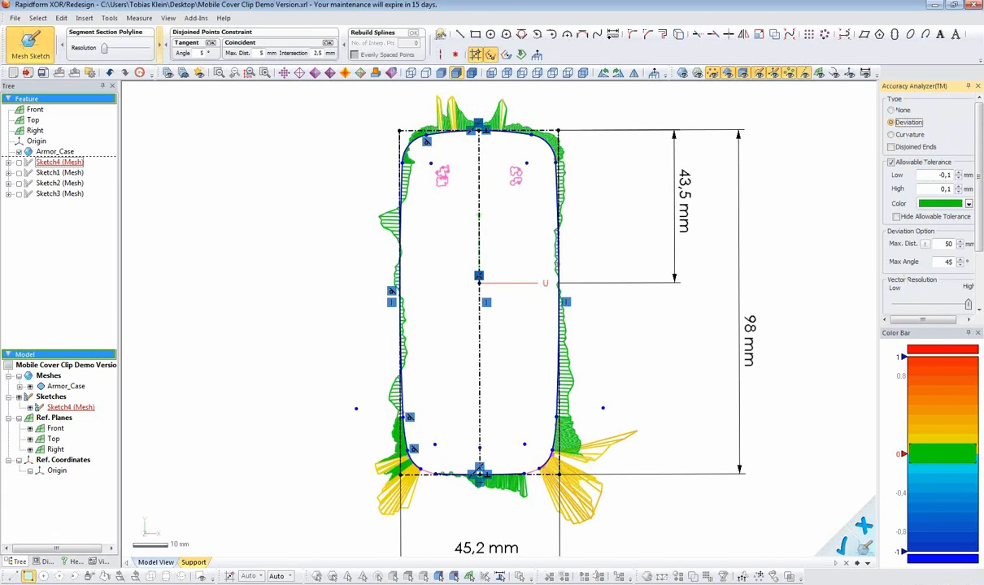
pyautogui.moveTo(907, 451); pyautogui.dragTo(909, 497)
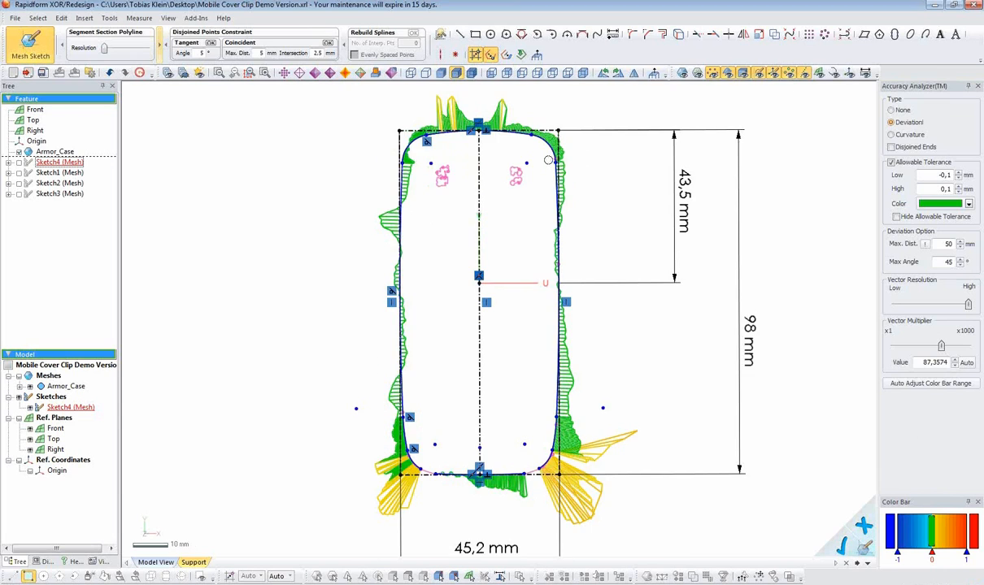
# - Dimension the radius of the upper-right corner arc as 8 mm
pyautogui.scroll(3, 547, 152)
pyautogui.moveTo(545, 127)
pyautogui.keyDown('ctrl'); pyautogui.mouseDown(button='right')
pyautogui.moveTo(539, 345)
pyautogui.moveTo(548, 286)
pyautogui.mouseUp(button='right'); pyautogui.keyUp('ctrl')
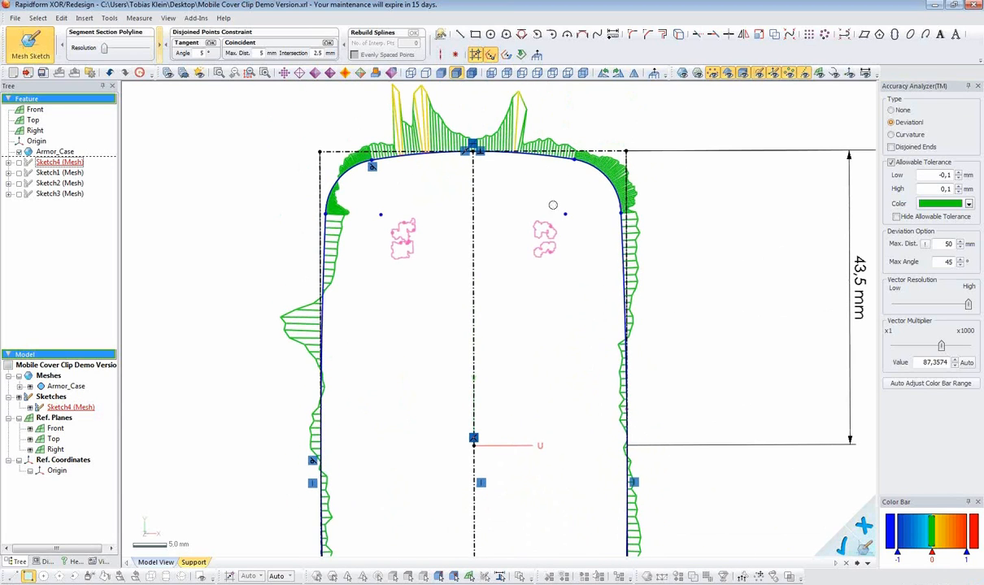
pyautogui.click(612, 34)
pyautogui.click(631, 161)
pyautogui.click(687, 136)
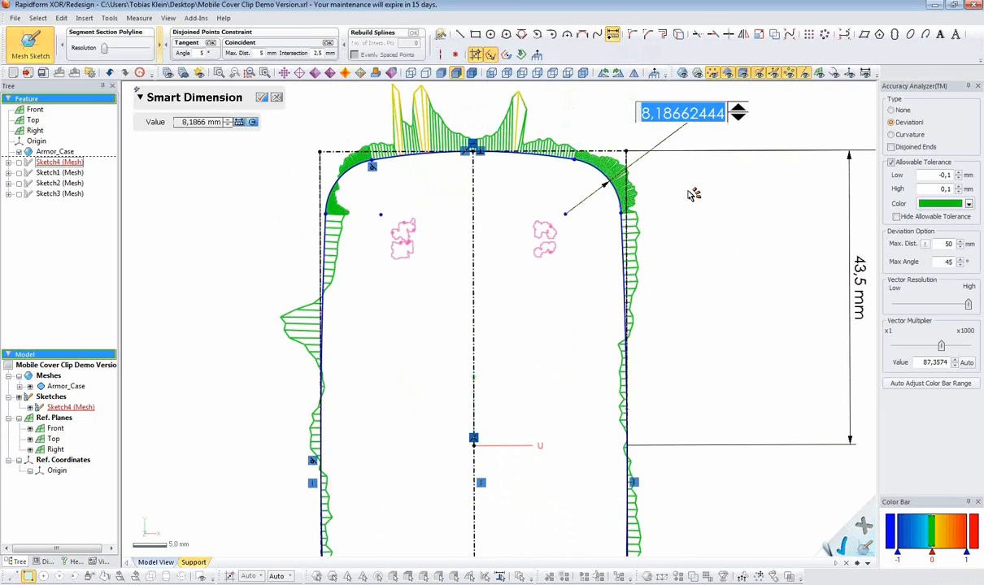
pyautogui.write('0')
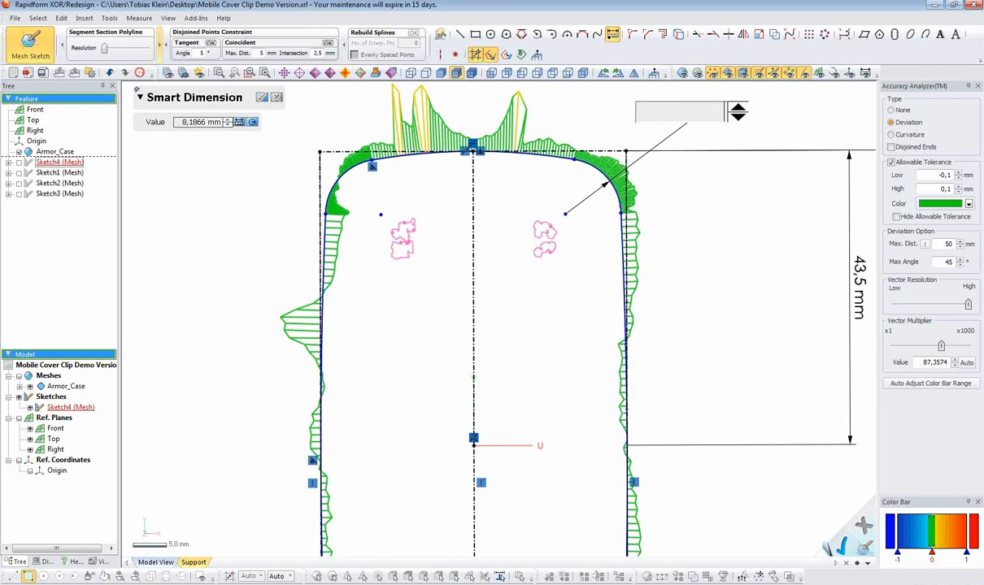
pyautogui.press('Return')
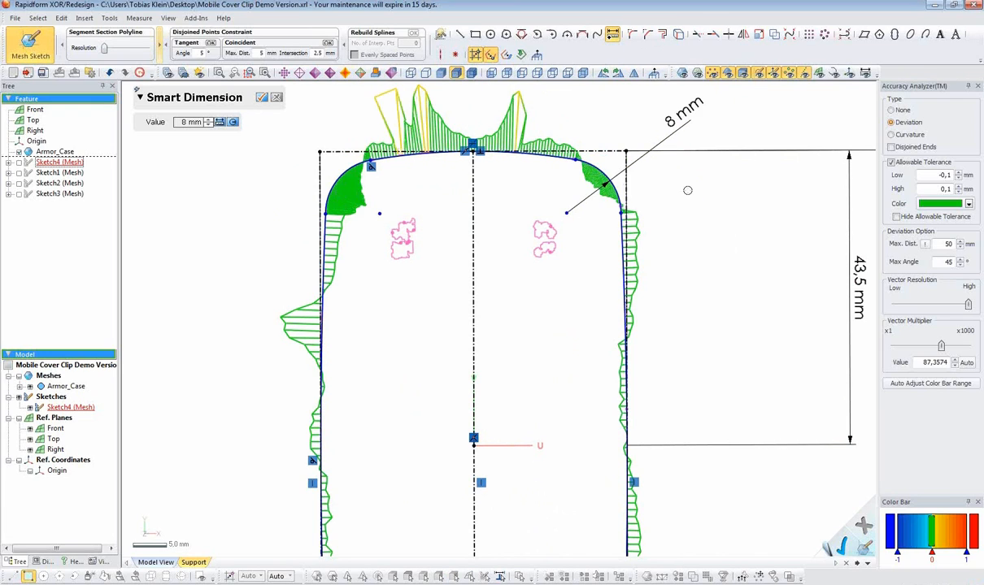
pyautogui.scroll(-3, 584, 214)
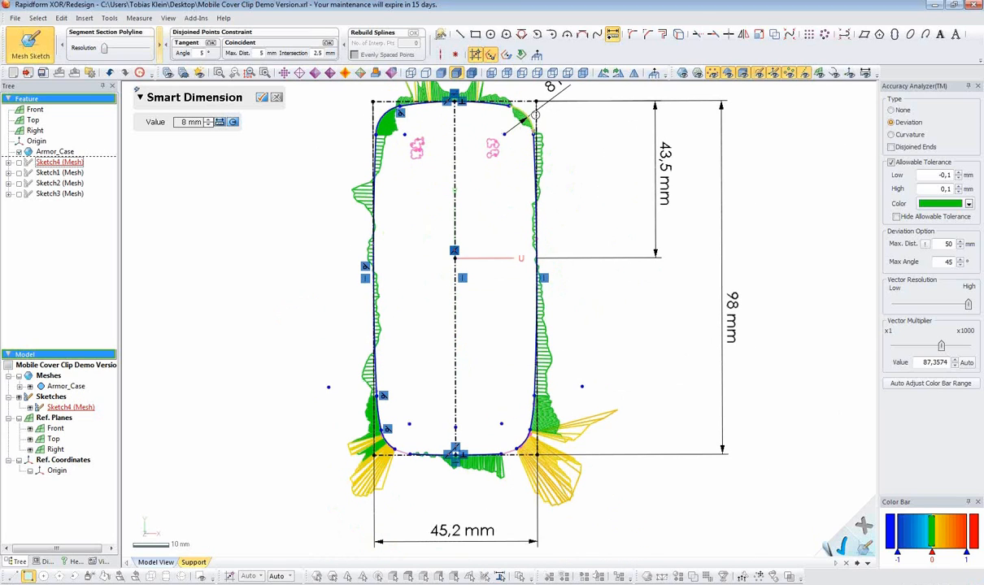
pyautogui.press('Escape')
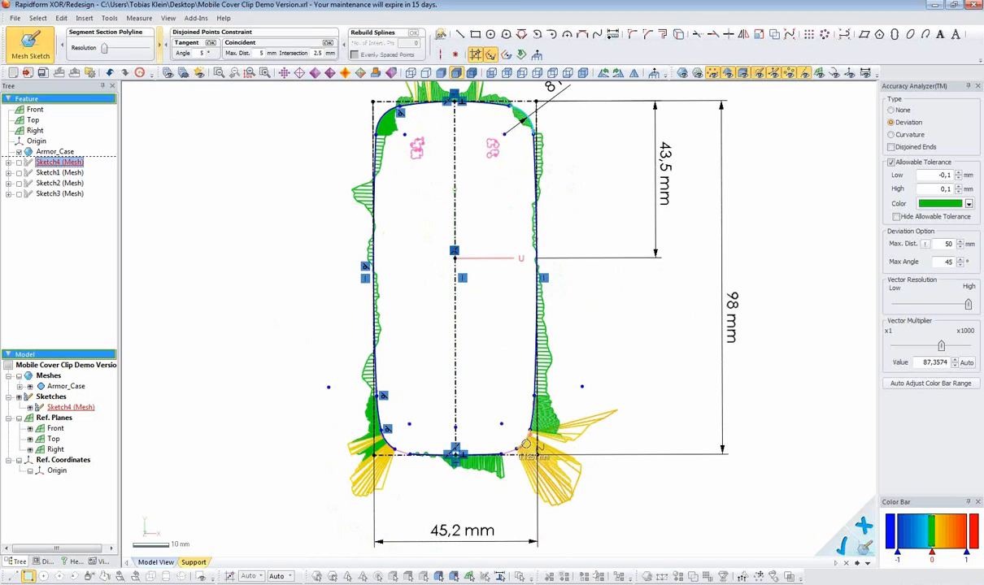
# - Constrain the lower-right corner arc equal to the upper-right corner arc
pyautogui.click(526, 445)
pyautogui.click(203, 261)
pyautogui.press('Escape')
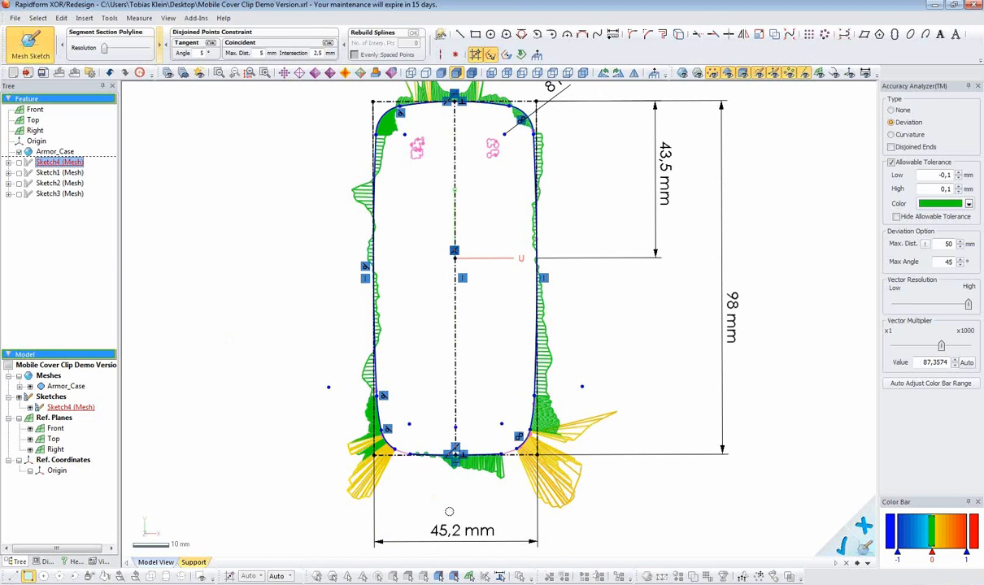
# - Bridge the gap between the lower-left corner arc and the bottom arc with a line, adjust the corner to the mesh section, and redisplay the deviation
pyautogui.scroll(5, 450, 486)
pyautogui.moveTo(449, 488); pyautogui.dragTo(515, 405, button='middle')
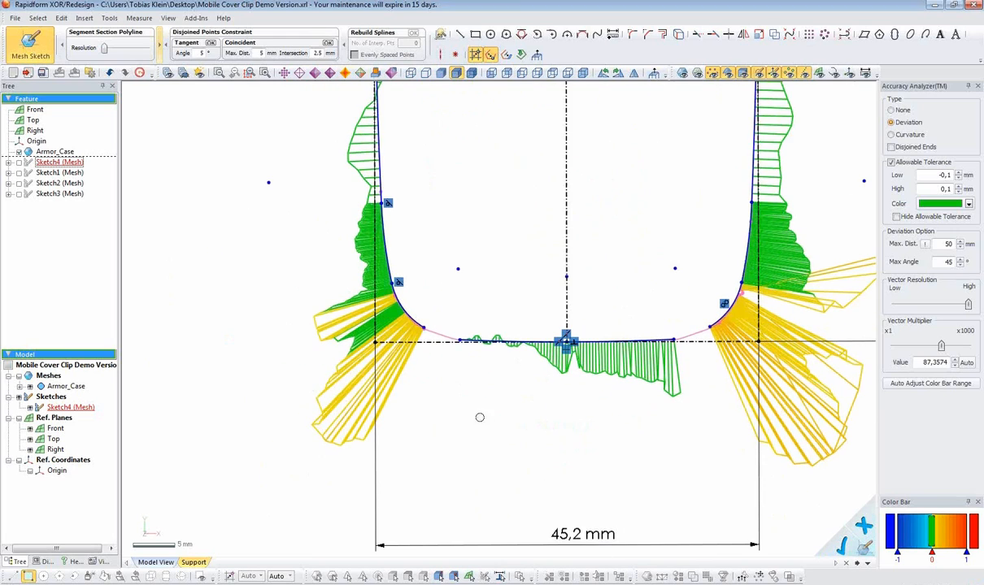
pyautogui.moveTo(472, 351); pyautogui.dragTo(495, 302, button='middle')
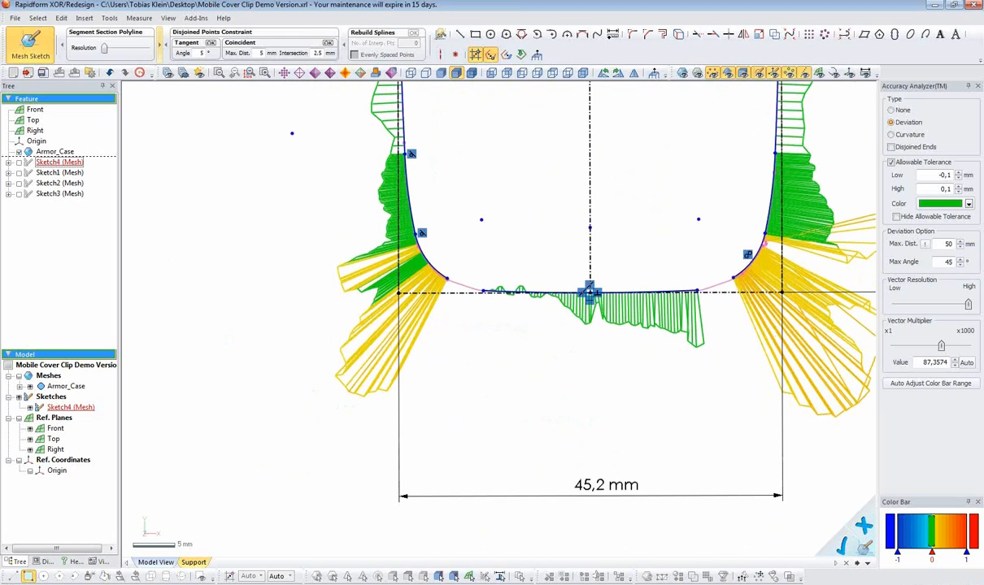
pyautogui.click(459, 33)
pyautogui.click(446, 280)
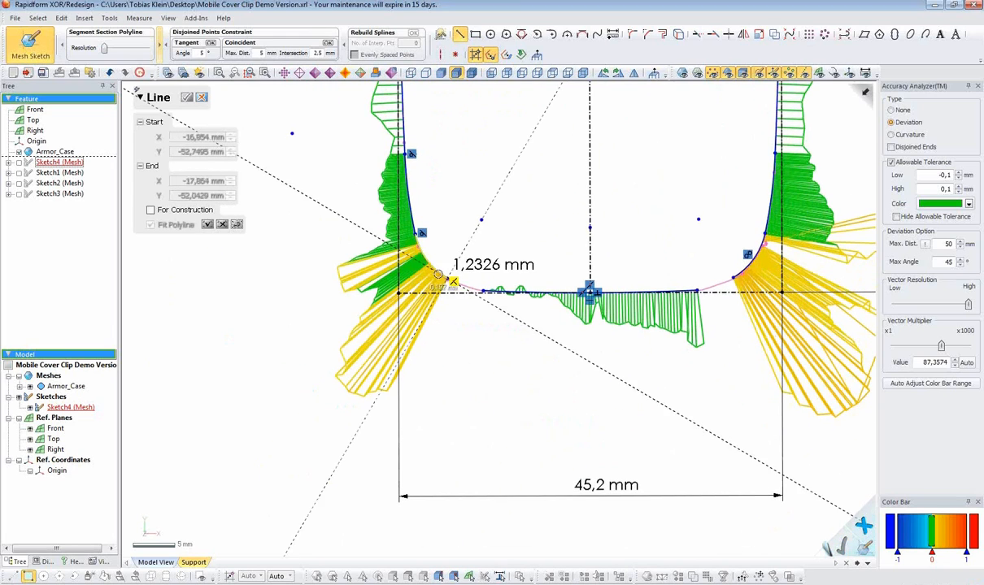
pyautogui.click(484, 291)
pyautogui.press('Escape')
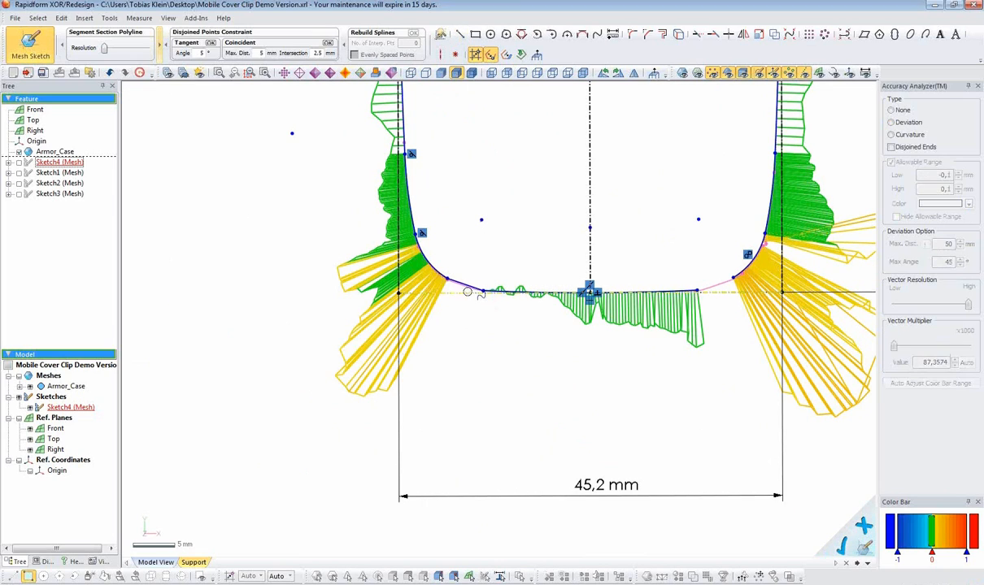
pyautogui.moveTo(452, 282); pyautogui.dragTo(477, 272)
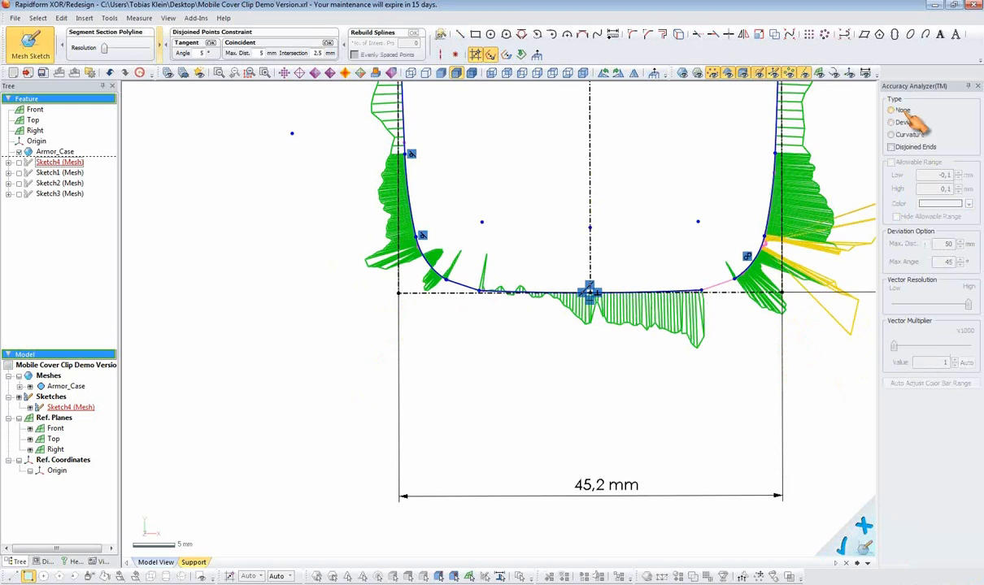
pyautogui.click(892, 122)
# - Mirror the short bridging line across the vertical centerline and turn off the deviation display
pyautogui.click(743, 34)
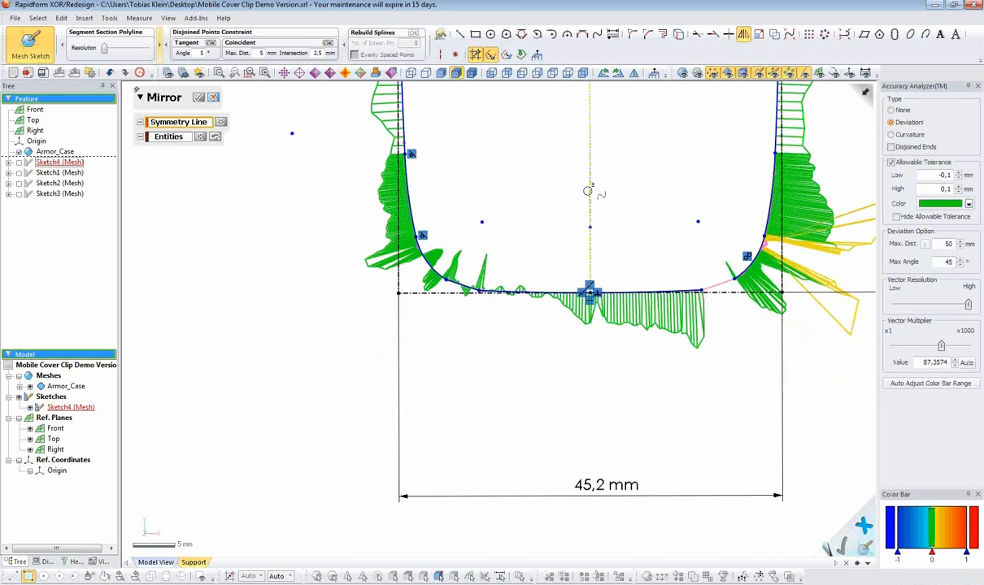
pyautogui.click(589, 178)
pyautogui.click(462, 283)
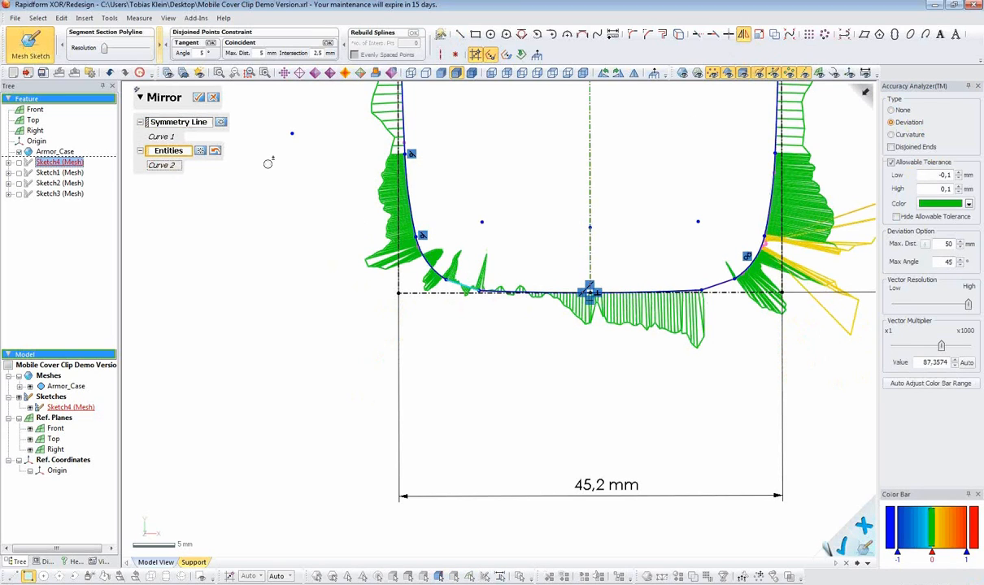
pyautogui.click(200, 96)
pyautogui.click(891, 110)
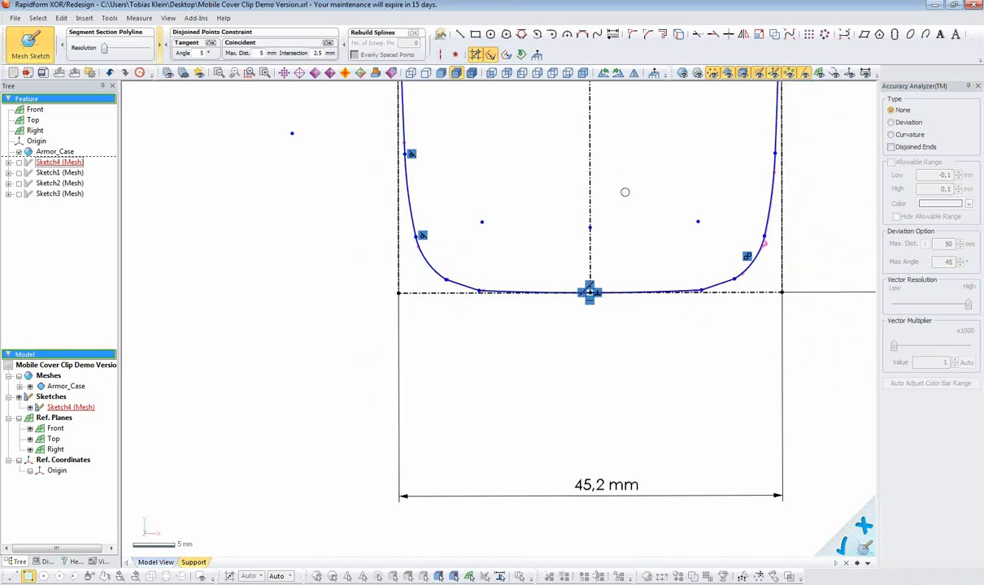
# - Finish the mesh sketch and roll the feature history forward to include Sketch1 through Sketch3
pyautogui.scroll(-3, 578, 367)
pyautogui.moveTo(578, 366)
pyautogui.mouseDown(button='right')
pyautogui.moveTo(554, 382)
pyautogui.moveTo(617, 381)
pyautogui.moveTo(573, 442)
pyautogui.mouseUp(button='right')
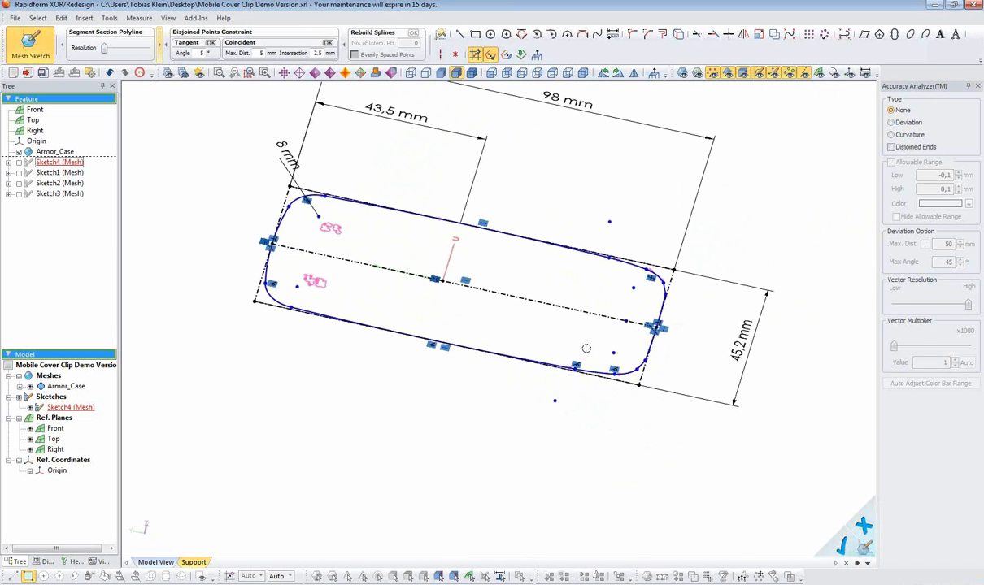
pyautogui.moveTo(584, 267)
pyautogui.mouseDown(button='right')
pyautogui.moveTo(510, 318)
pyautogui.moveTo(532, 282)
pyautogui.mouseUp(button='right')
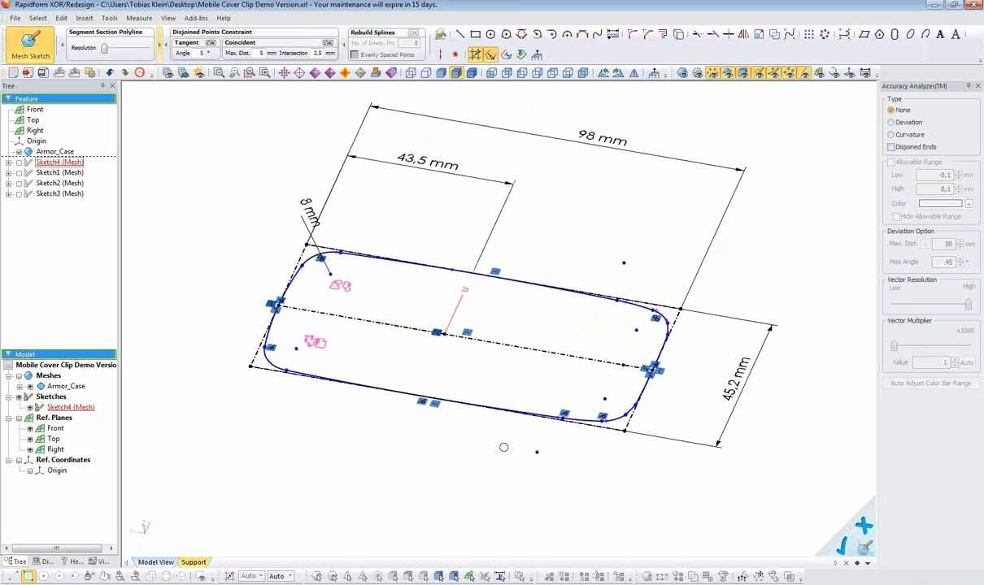
pyautogui.moveTo(477, 308); pyautogui.dragTo(479, 394, button='right')
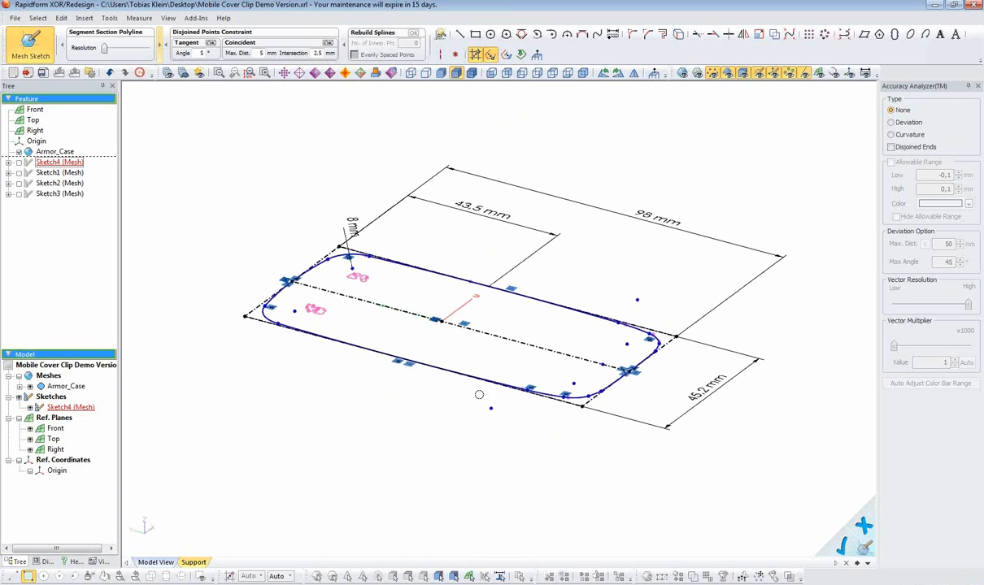
pyautogui.click(42, 60)
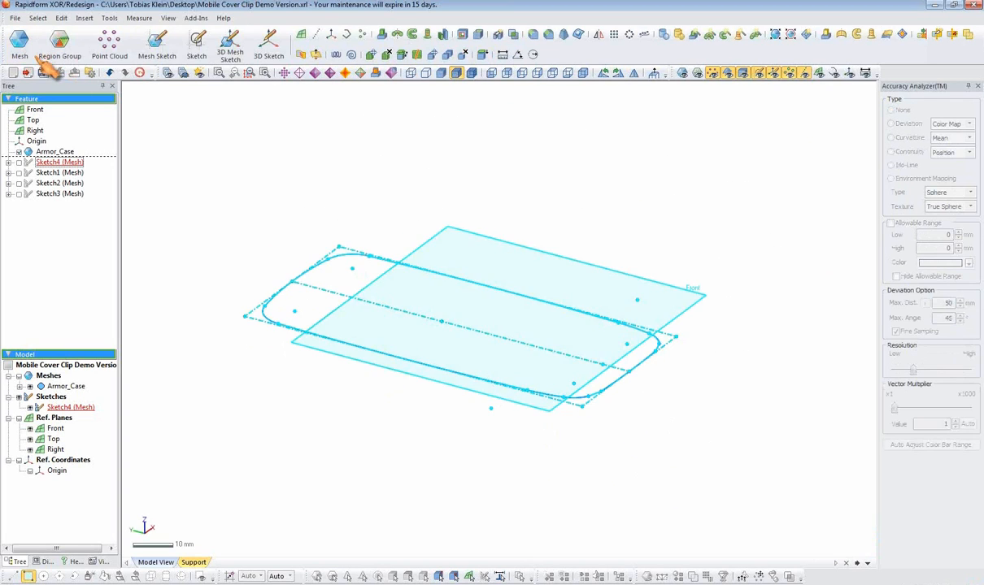
pyautogui.rightClick(50, 194)
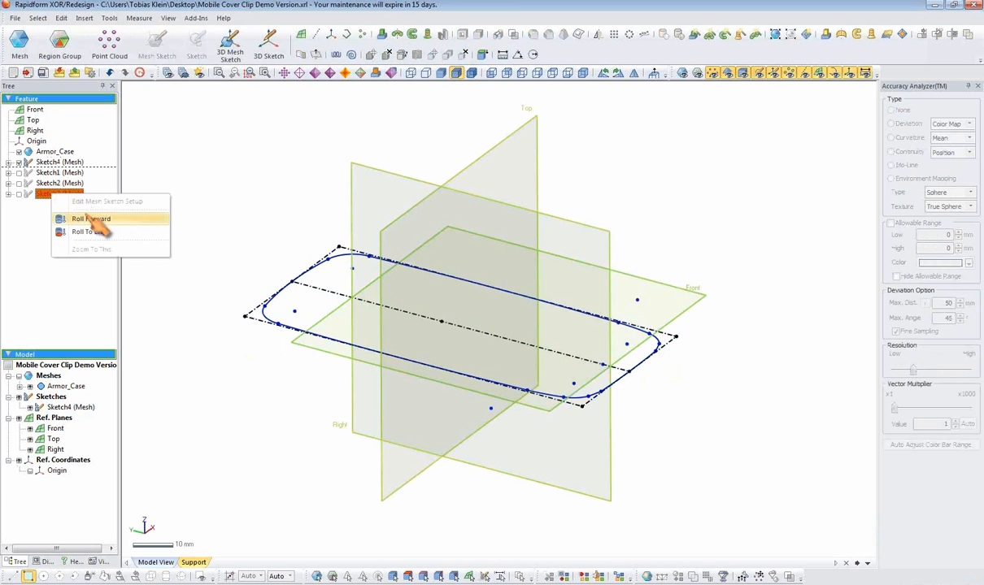
pyautogui.click(89, 219)
# - Set up a 25 mm extrusion of Sketch1 with the Mid Plane method and show the scanned mesh to compare its height
pyautogui.click(59, 172)
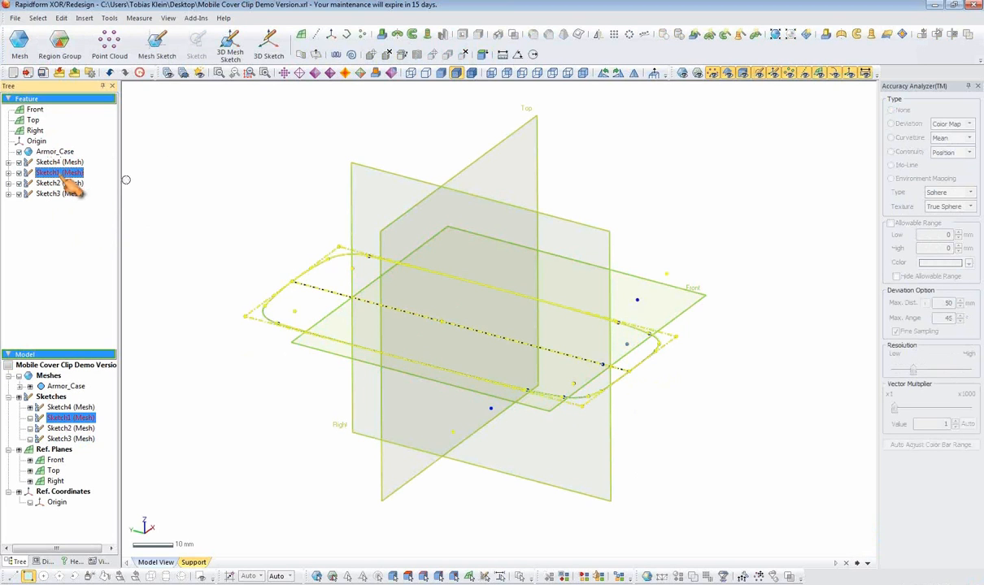
pyautogui.click(381, 34)
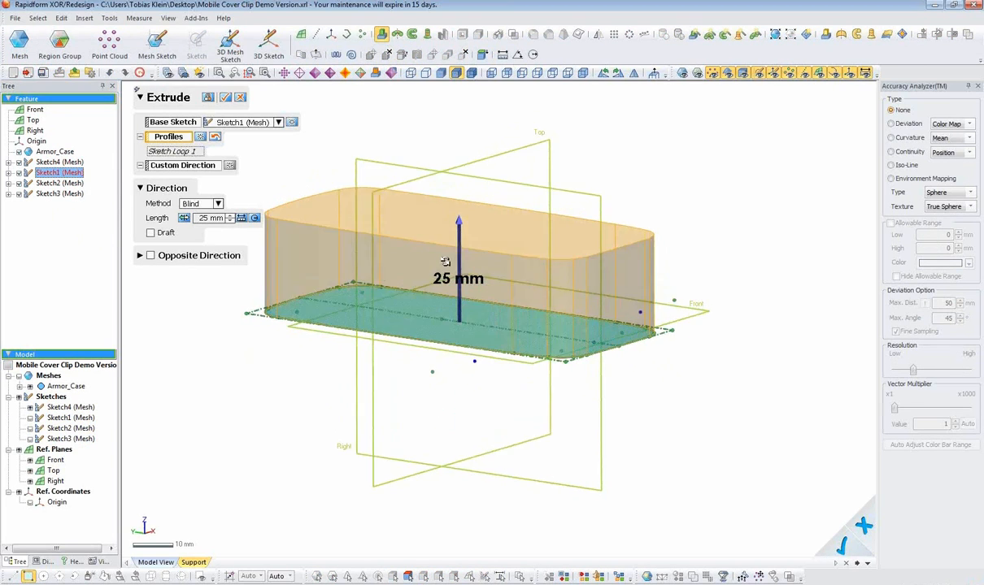
pyautogui.click(217, 203)
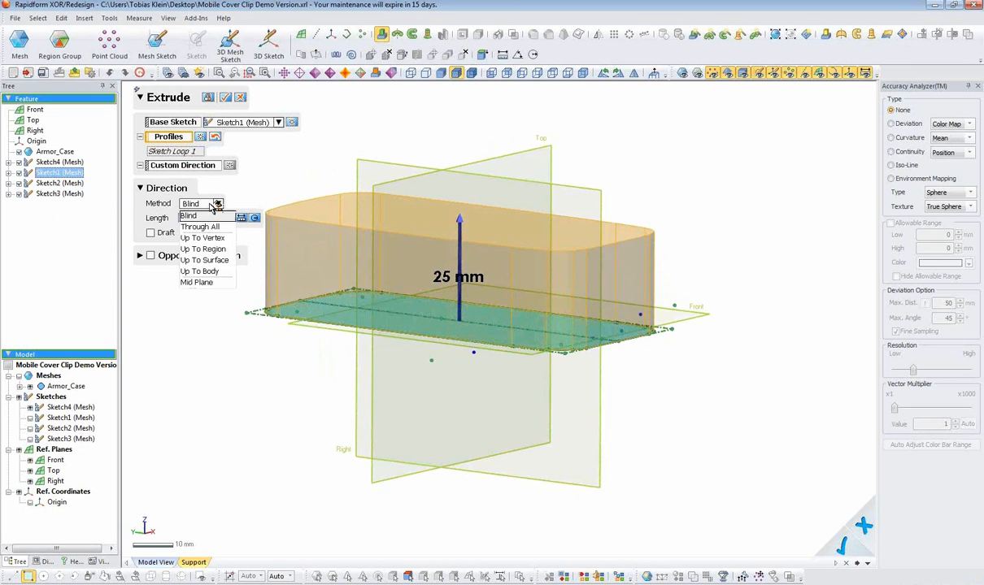
pyautogui.click(196, 282)
pyautogui.moveTo(376, 348)
pyautogui.mouseDown(button='right')
pyautogui.moveTo(647, 324)
pyautogui.moveTo(639, 322)
pyautogui.mouseUp(button='right')
pyautogui.click(684, 74)
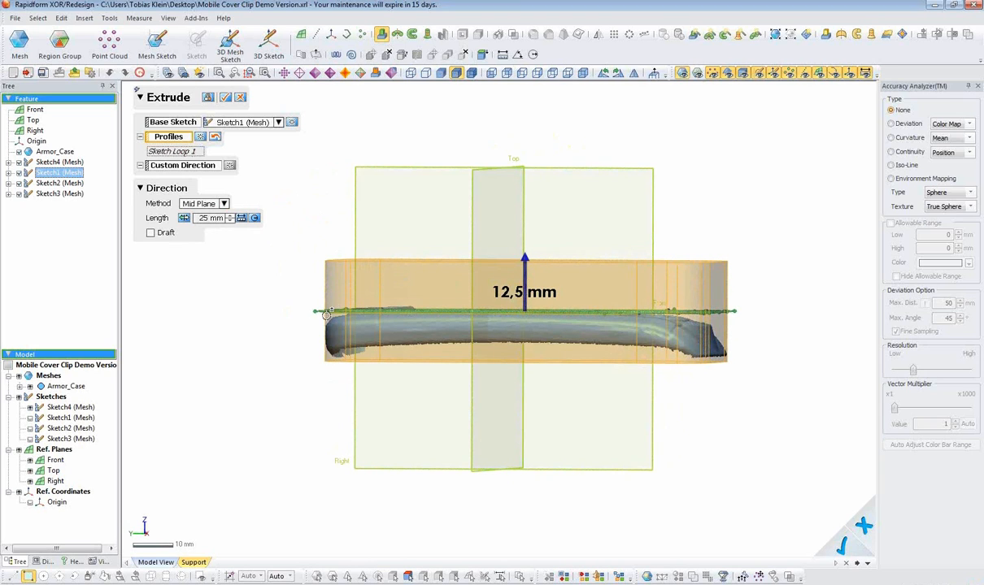
pyautogui.moveTo(564, 312); pyautogui.dragTo(399, 347, button='right')
pyautogui.moveTo(258, 249)
pyautogui.mouseDown(button='right')
pyautogui.moveTo(301, 225)
pyautogui.moveTo(327, 228)
pyautogui.mouseUp(button='right')
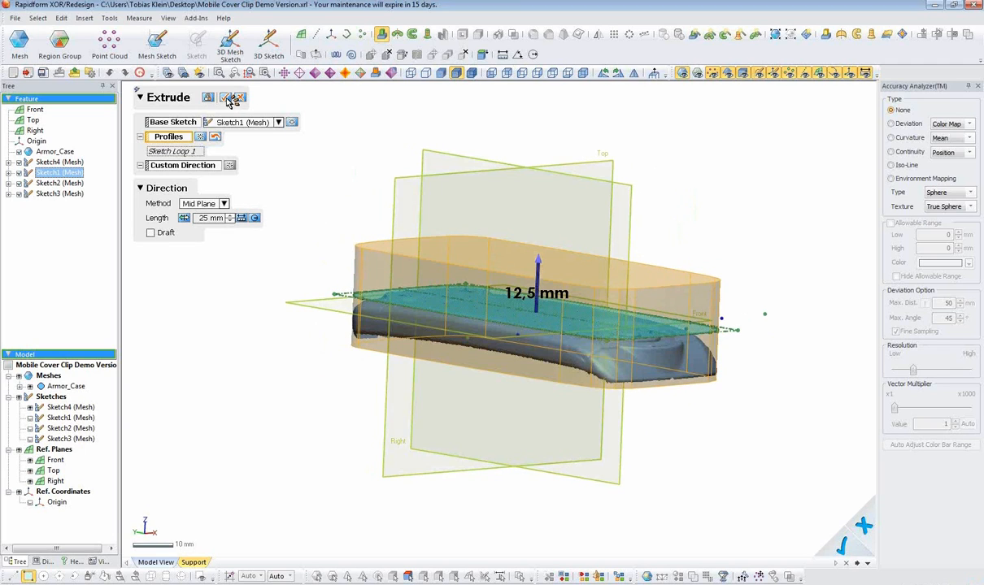
# - Inspect the extrusion's deviation from the mesh as a color map around its side walls, and accept the extrusion
pyautogui.click(907, 123)
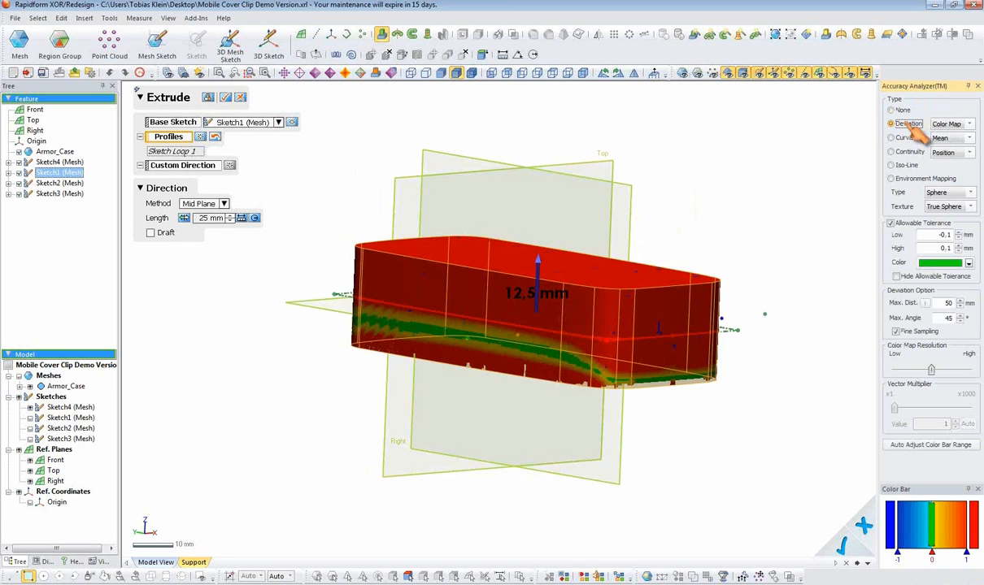
pyautogui.moveTo(623, 296); pyautogui.dragTo(648, 339, button='right')
pyautogui.scroll(3, 674, 257)
pyautogui.moveTo(487, 382); pyautogui.dragTo(679, 329, button='right')
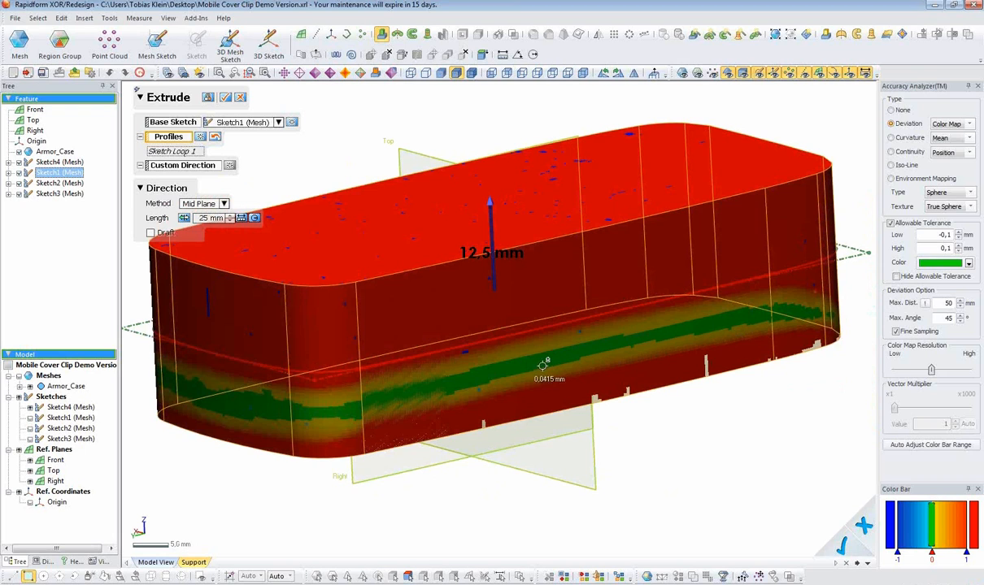
pyautogui.moveTo(207, 379); pyautogui.dragTo(549, 351, button='right')
pyautogui.moveTo(576, 252); pyautogui.dragTo(407, 337, button='right')
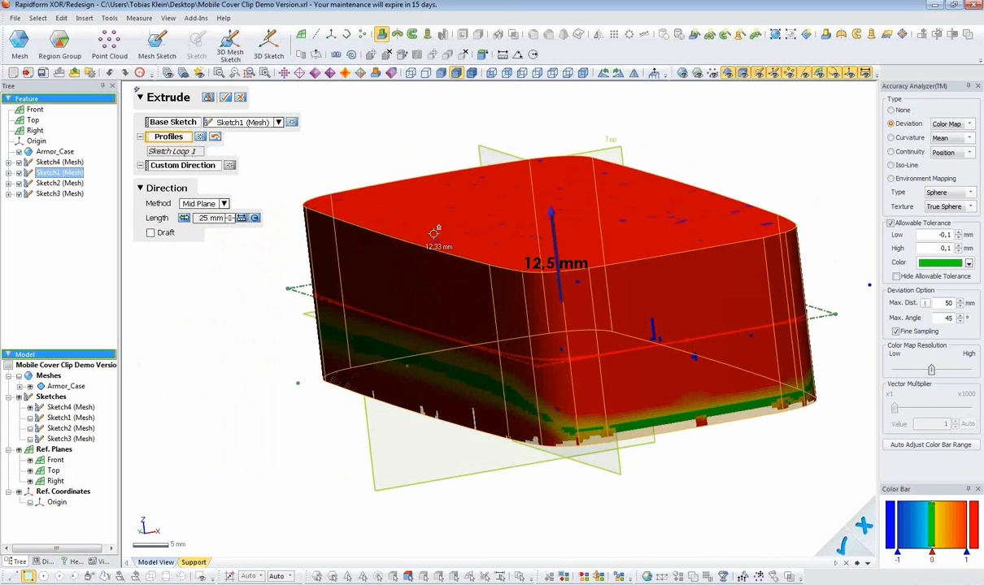
pyautogui.click(228, 98)
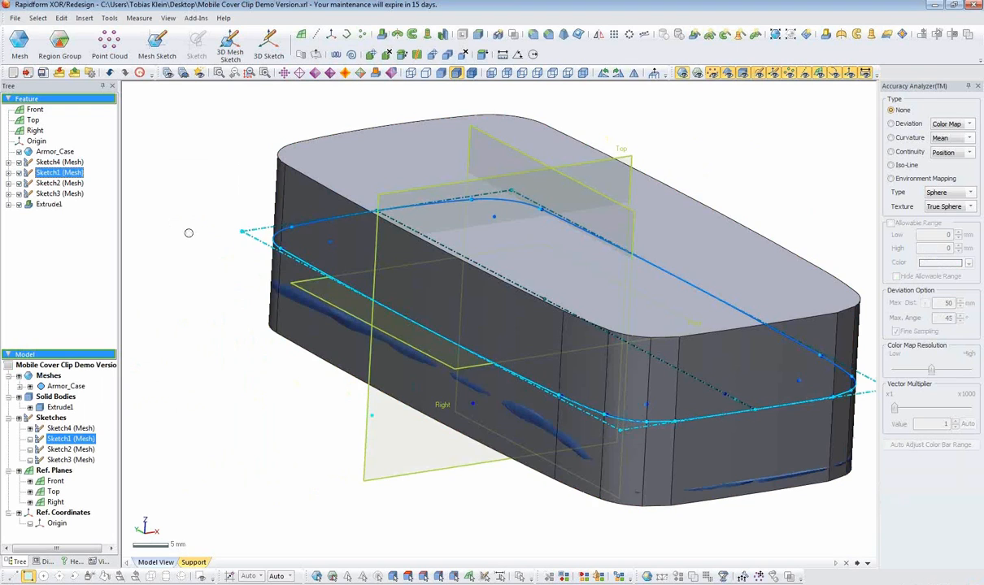
# - Hide the extruded solid and examine the Sketch2 and Sketch3 curves against the Armor_Case mesh
pyautogui.moveTo(527, 363)
pyautogui.mouseDown(button='right')
pyautogui.moveTo(527, 380)
pyautogui.moveTo(390, 390)
pyautogui.mouseUp(button='right')
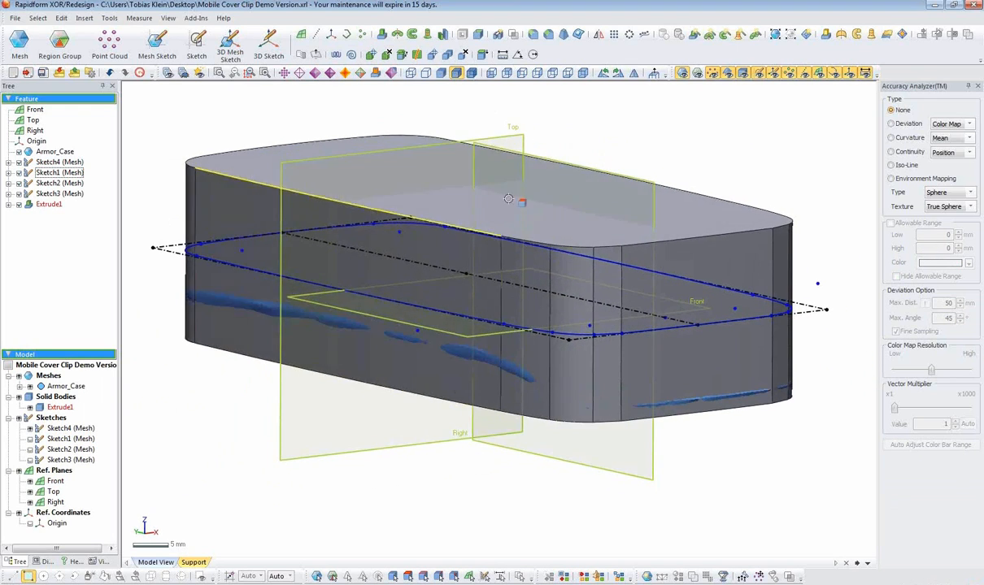
pyautogui.click(65, 183)
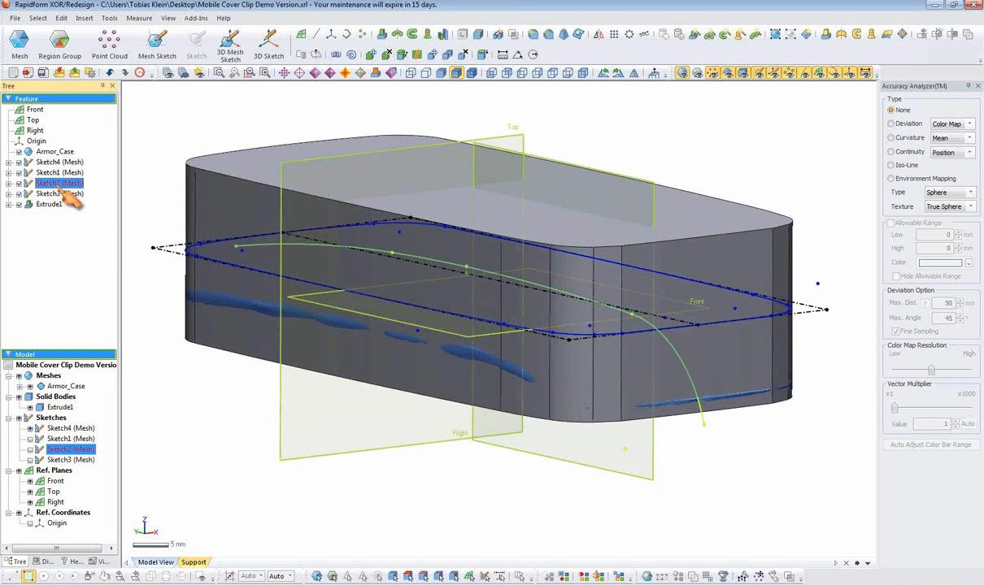
pyautogui.click(684, 74)
pyautogui.moveTo(351, 325); pyautogui.dragTo(514, 328, button='right')
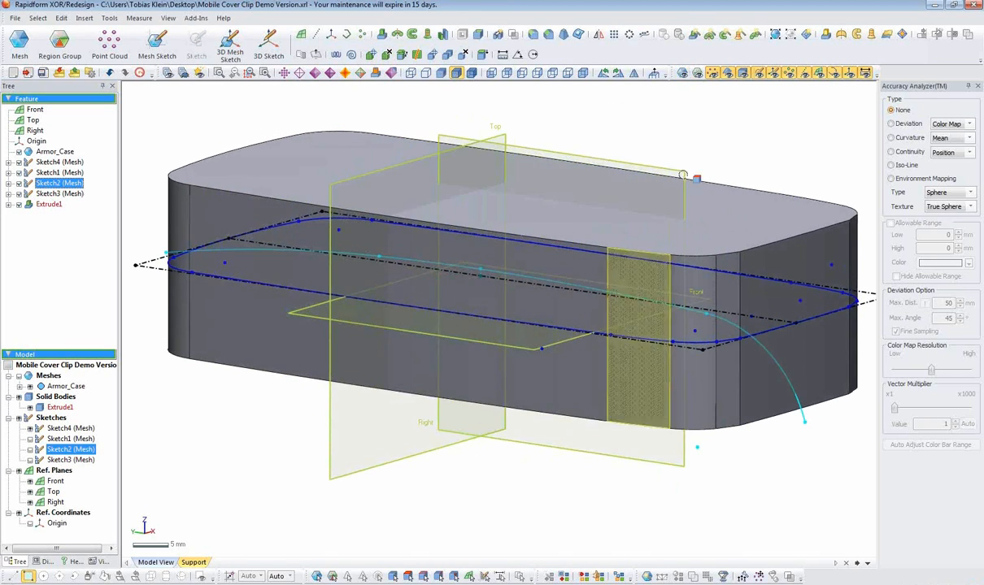
pyautogui.click(744, 74)
pyautogui.click(683, 74)
pyautogui.moveTo(467, 371)
pyautogui.mouseDown(button='right')
pyautogui.moveTo(524, 363)
pyautogui.moveTo(516, 356)
pyautogui.mouseUp(button='right')
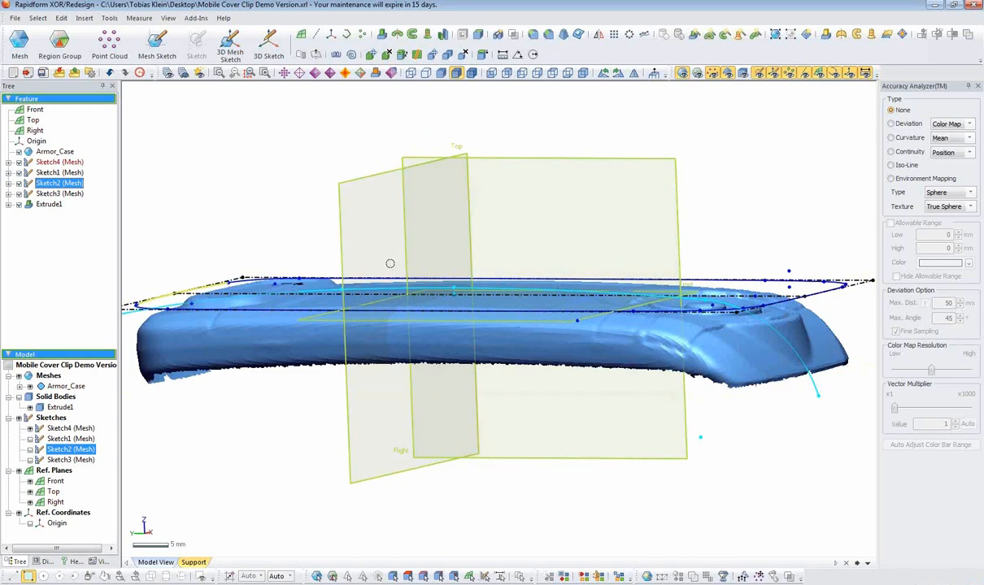
pyautogui.moveTo(693, 391)
pyautogui.mouseDown(button='right')
pyautogui.moveTo(480, 407)
pyautogui.moveTo(445, 377)
pyautogui.moveTo(498, 259)
pyautogui.mouseUp(button='right')
pyautogui.scroll(-2, 445, 378)
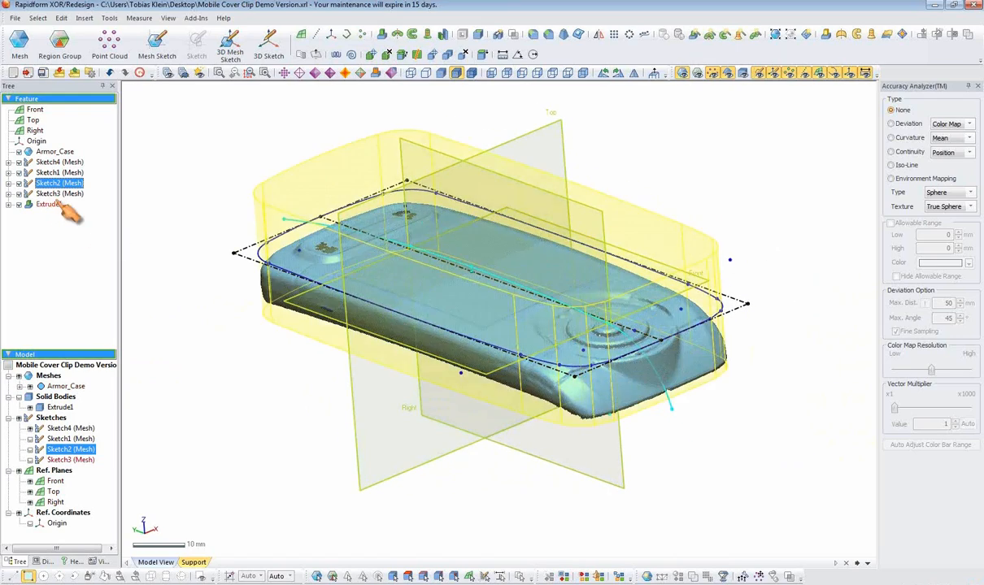
pyautogui.click(59, 193)
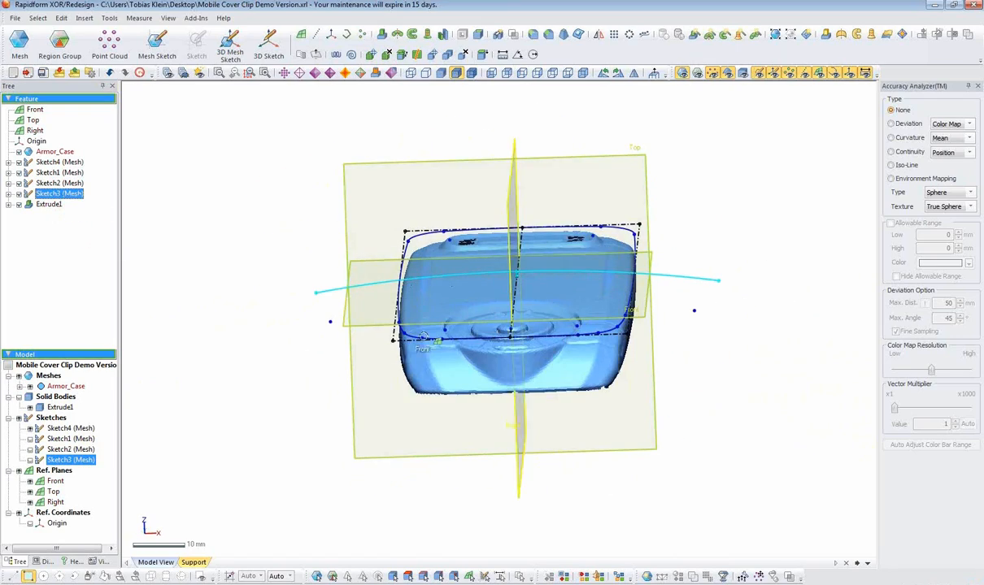
# - Set up a surface revolve of the Sketch2 profile curve with the Sketch3 curve as its axis
pyautogui.moveTo(424, 337); pyautogui.dragTo(530, 394, button='right')
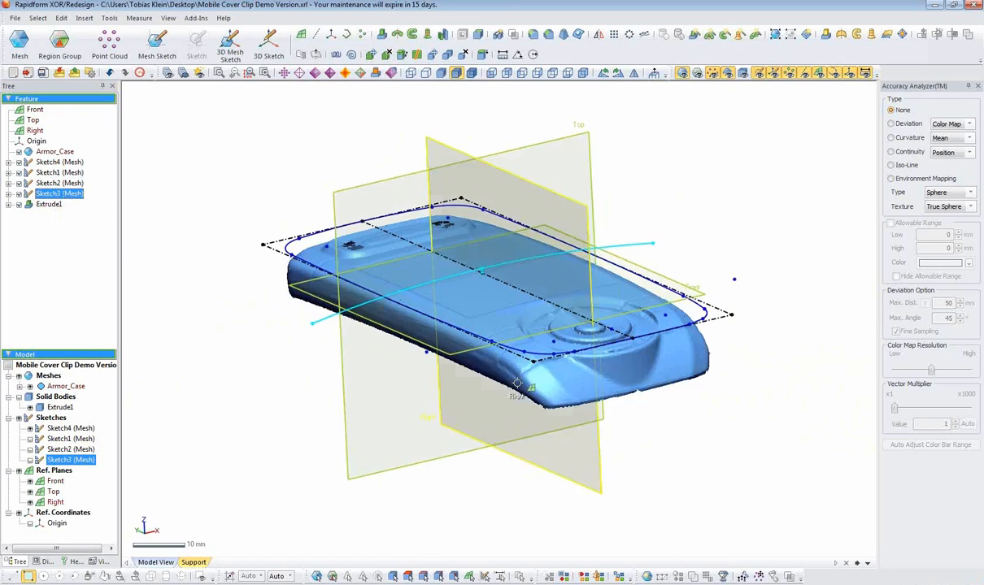
pyautogui.click(841, 34)
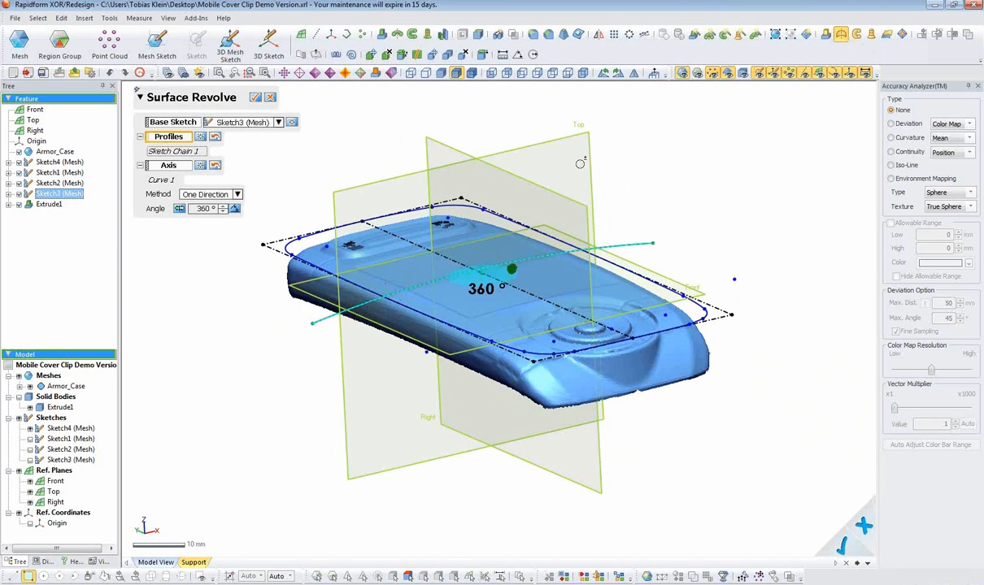
pyautogui.click(203, 138)
pyautogui.click(241, 126)
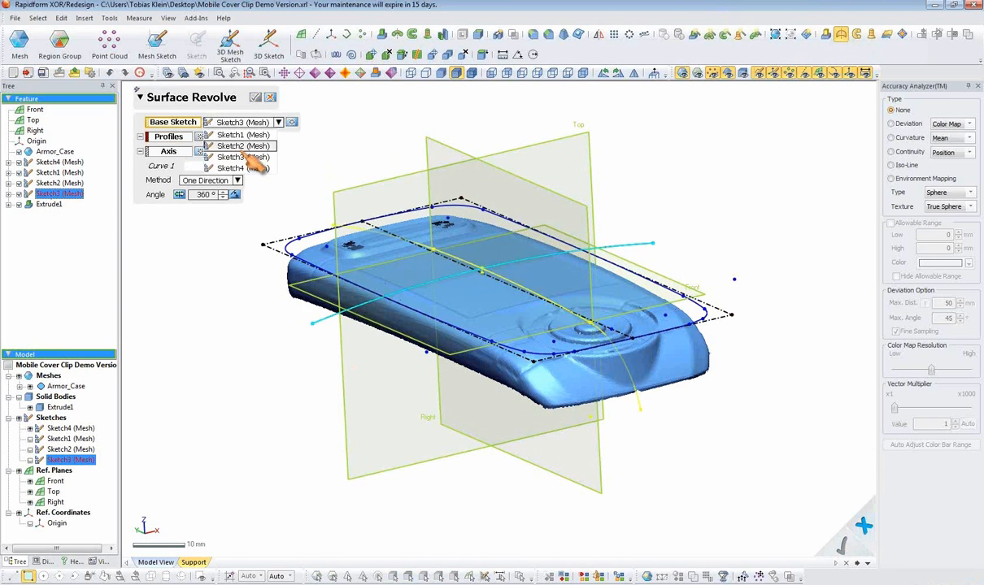
pyautogui.click(256, 167)
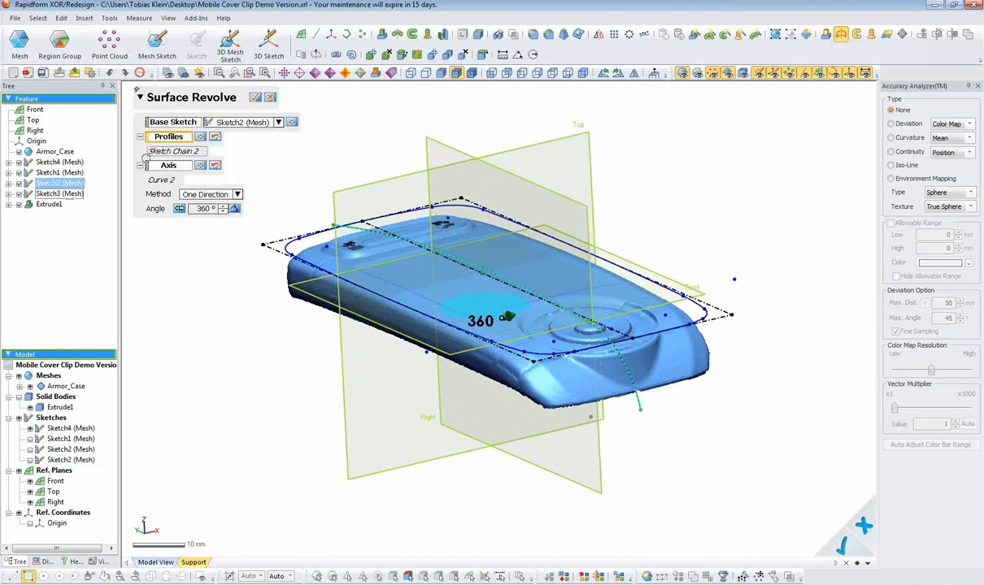
pyautogui.click(203, 166)
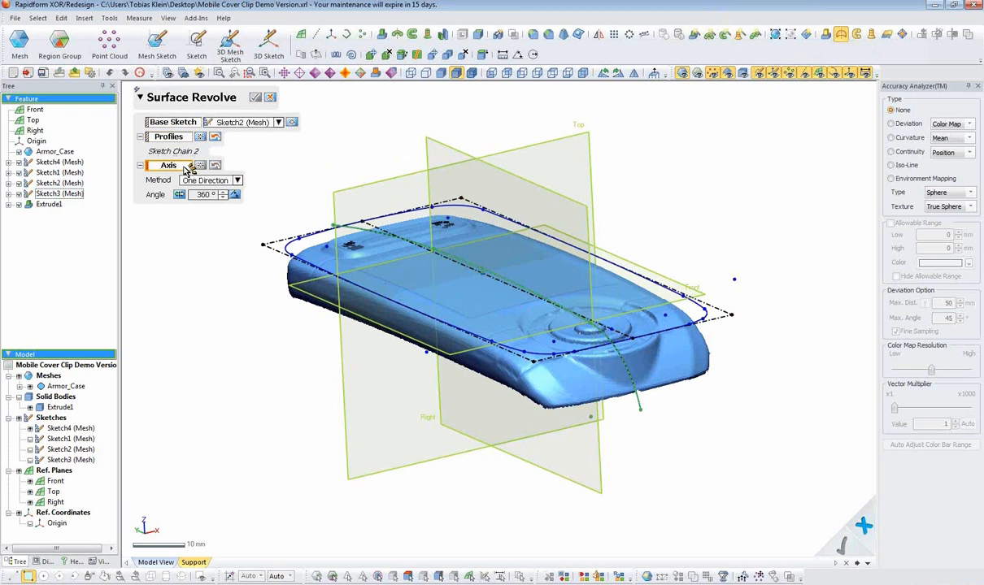
pyautogui.click(49, 458)
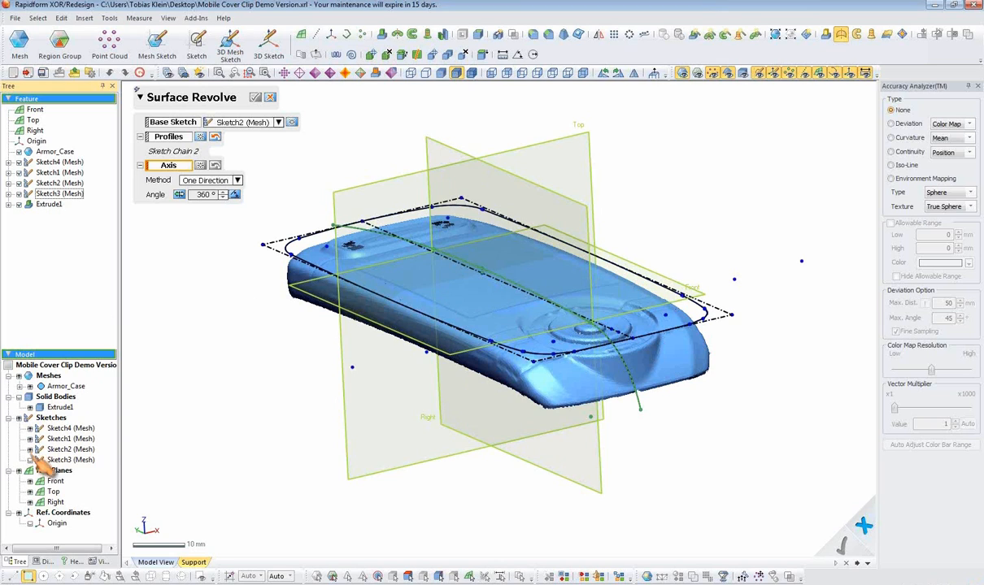
pyautogui.click(376, 295)
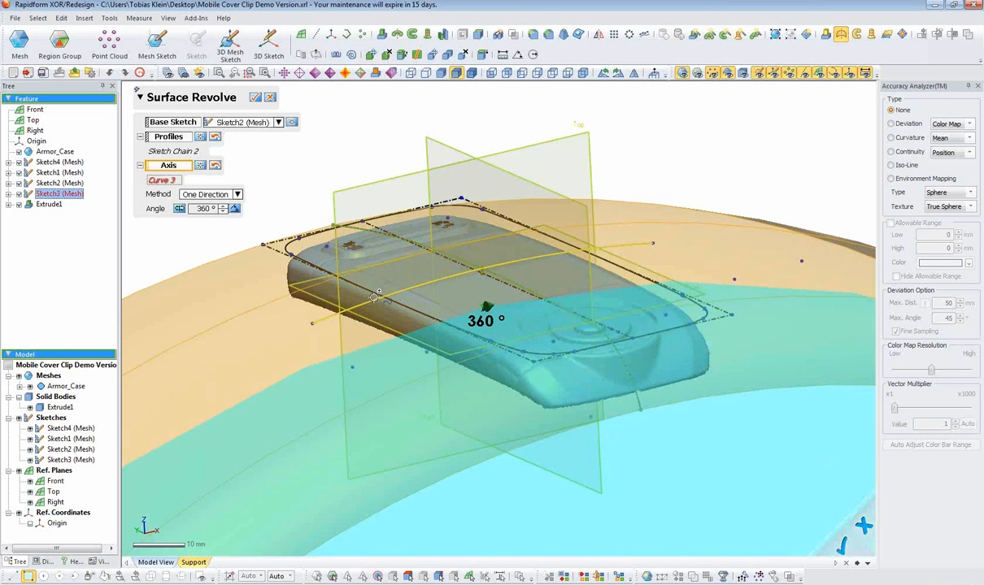
# - Set the surface revolve to the Mid Plane method with an angle of 15°
pyautogui.click(237, 193)
pyautogui.click(195, 219)
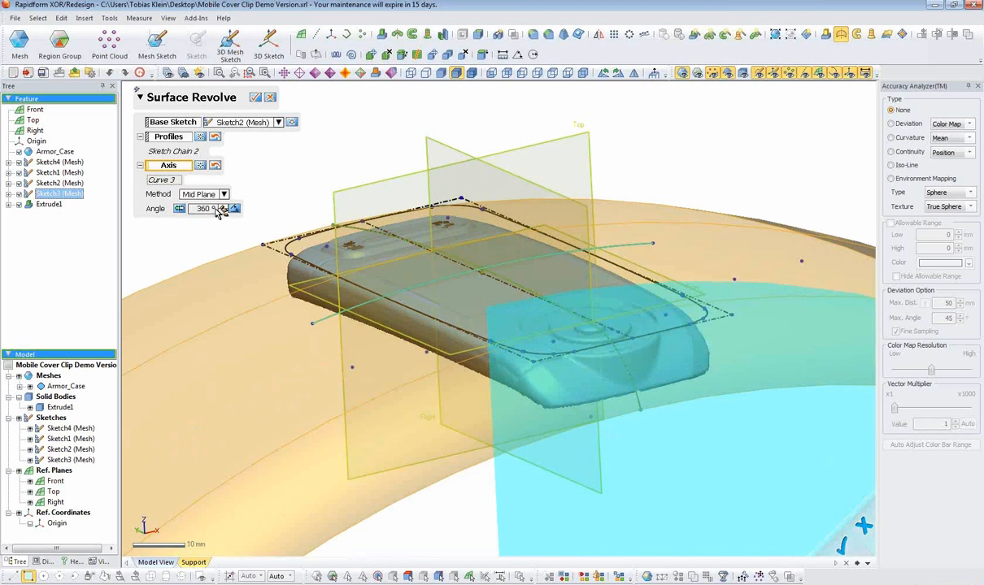
pyautogui.write('15')
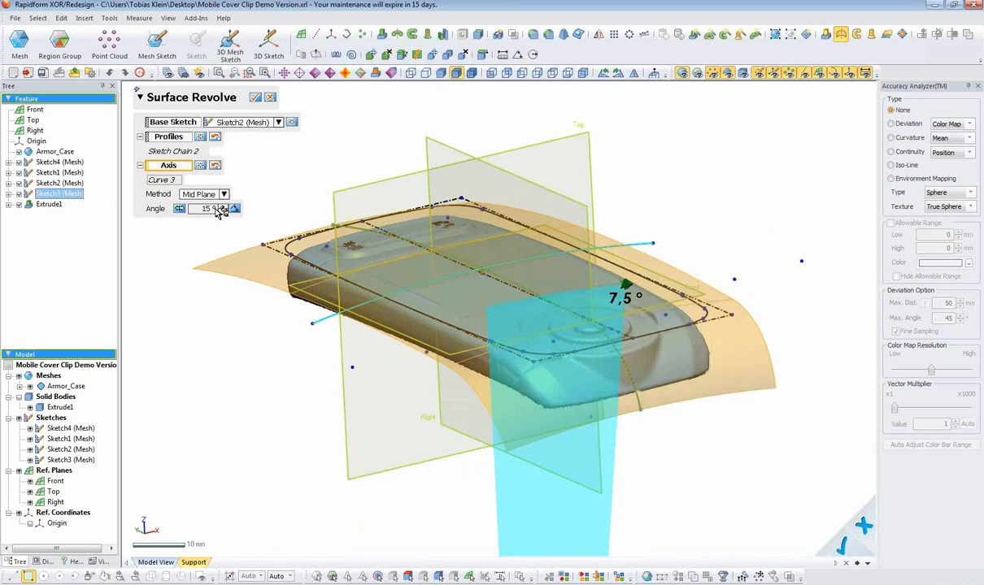
# - Inspect the revolved surface's deviation from the mesh as a color map and accept the surface
pyautogui.moveTo(335, 251); pyautogui.dragTo(575, 268, button='right')
pyautogui.click(906, 124)
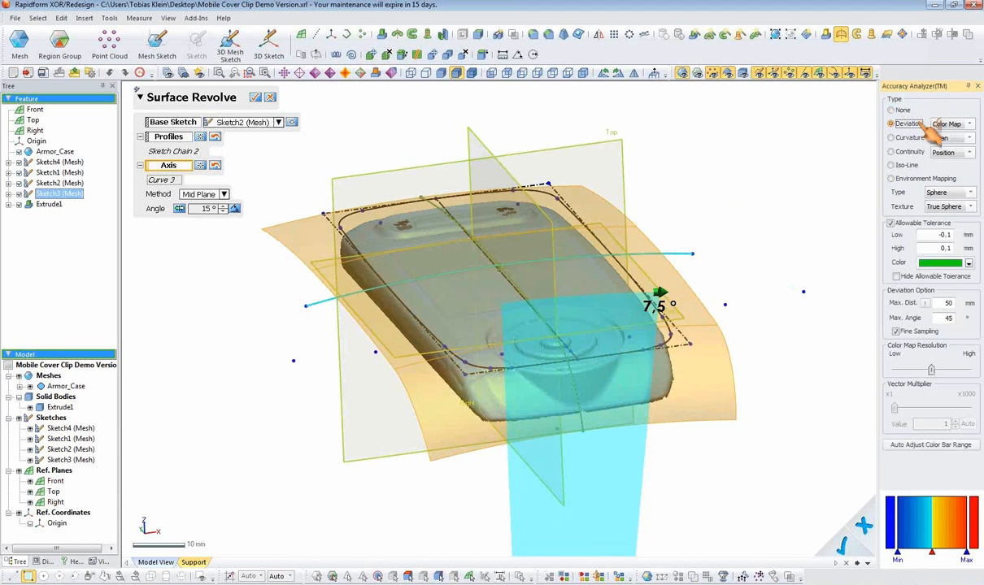
pyautogui.moveTo(478, 370); pyautogui.dragTo(821, 417, button='right')
pyautogui.moveTo(522, 286); pyautogui.dragTo(415, 325, button='right')
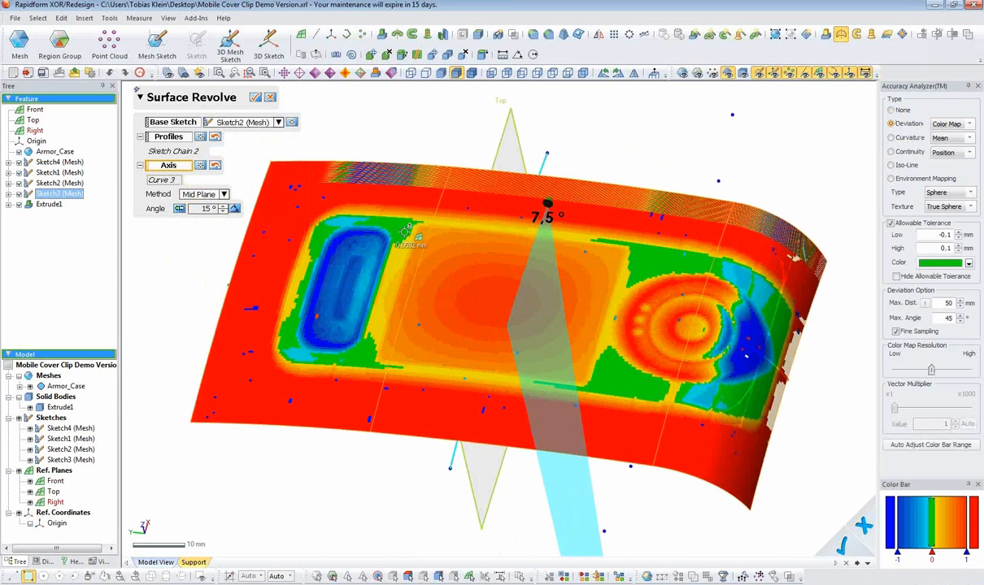
pyautogui.moveTo(764, 401); pyautogui.dragTo(353, 260, button='right')
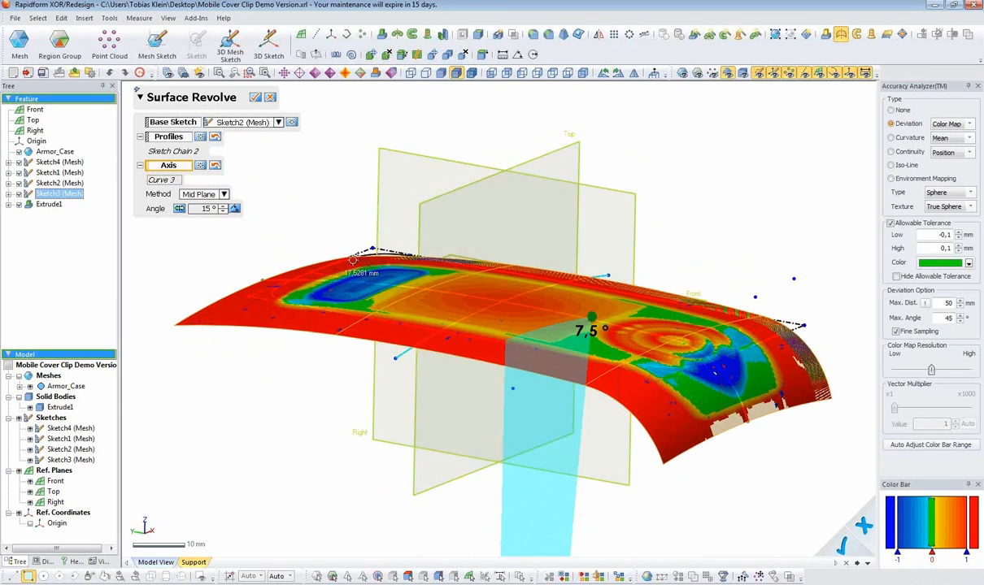
pyautogui.moveTo(358, 325); pyautogui.dragTo(374, 328, button='right')
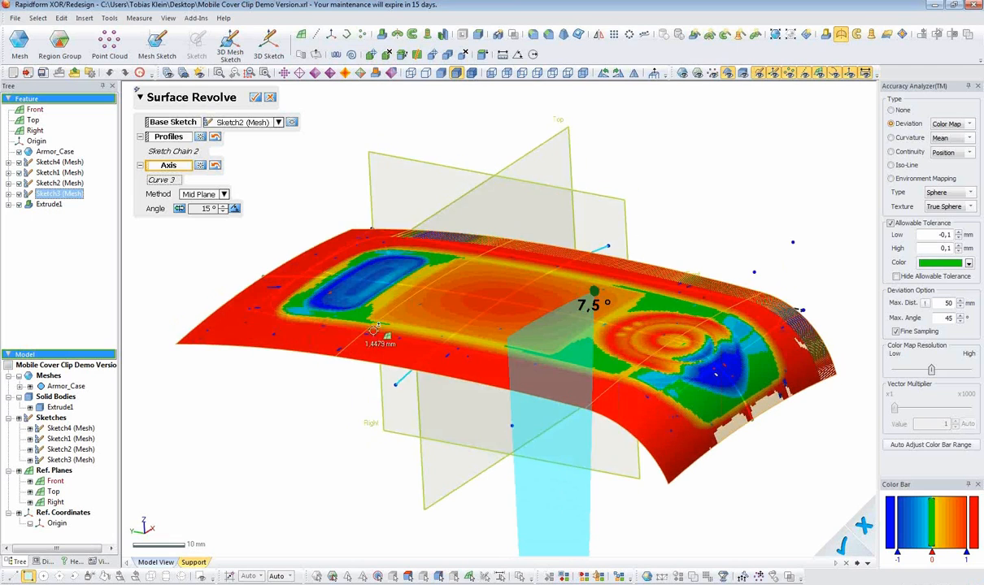
pyautogui.click(258, 98)
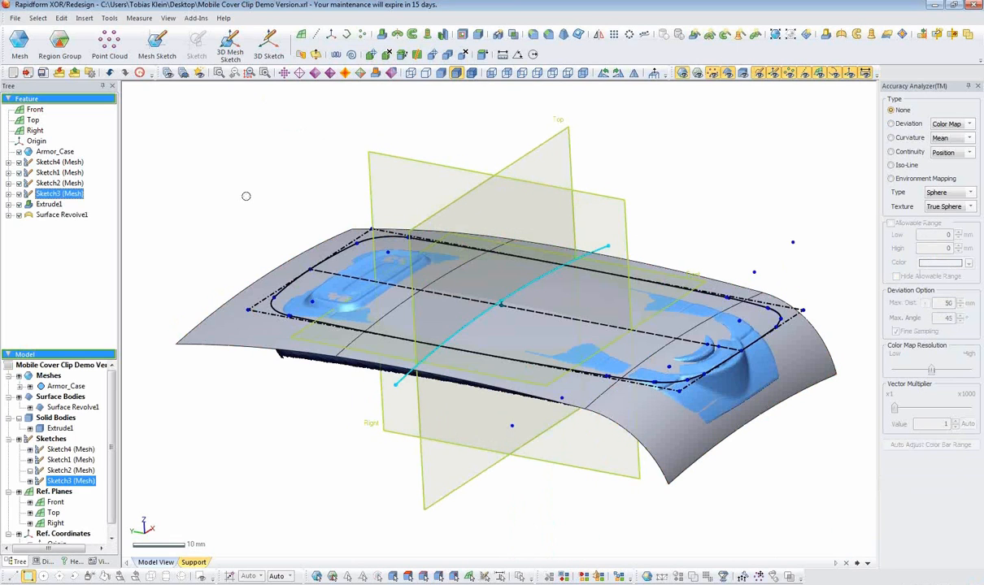
# - Hide Sketch1, Sketch4 and Sketch3 so that no sketch curves cover the revolved surface and mesh
pyautogui.moveTo(379, 302); pyautogui.dragTo(381, 326, button='right')
pyautogui.click(30, 460)
pyautogui.click(30, 450)
pyautogui.click(30, 481)
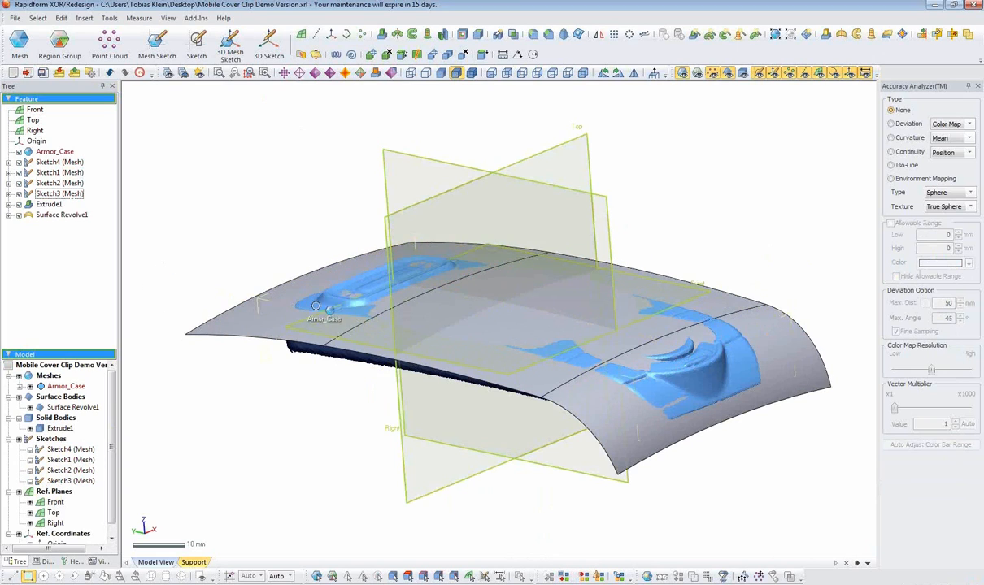
# - Show the extruded solid and cut it with the revolved surface, keeping the lower body
pyautogui.moveTo(315, 295); pyautogui.dragTo(435, 119, button='right')
pyautogui.click(742, 73)
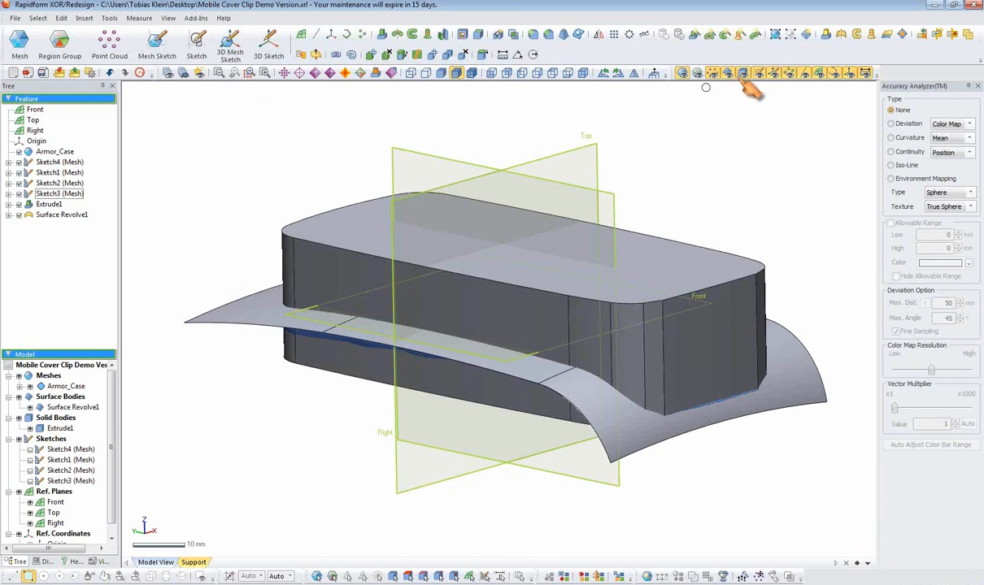
pyautogui.click(498, 34)
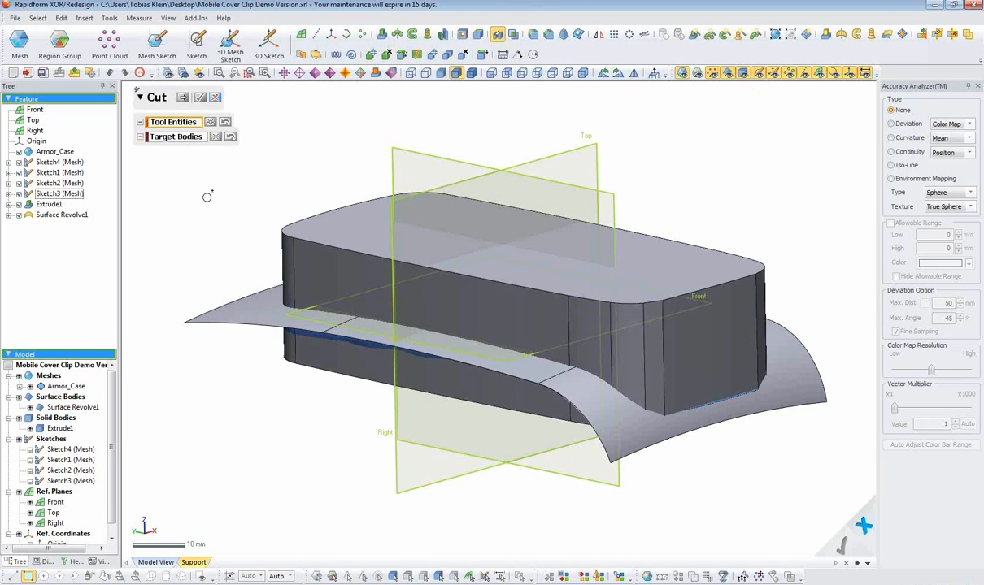
pyautogui.click(240, 309)
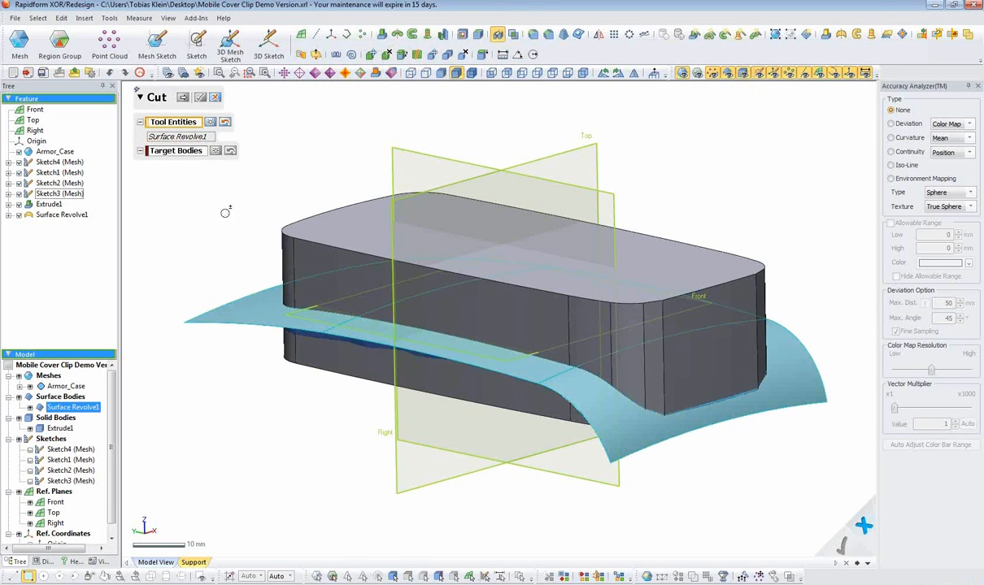
pyautogui.click(167, 153)
pyautogui.click(265, 223)
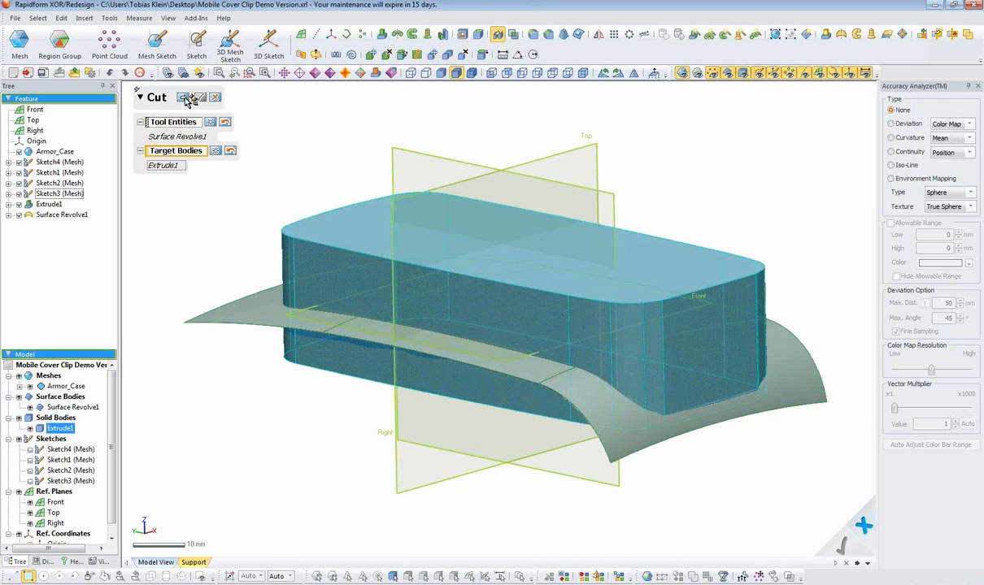
pyautogui.click(182, 97)
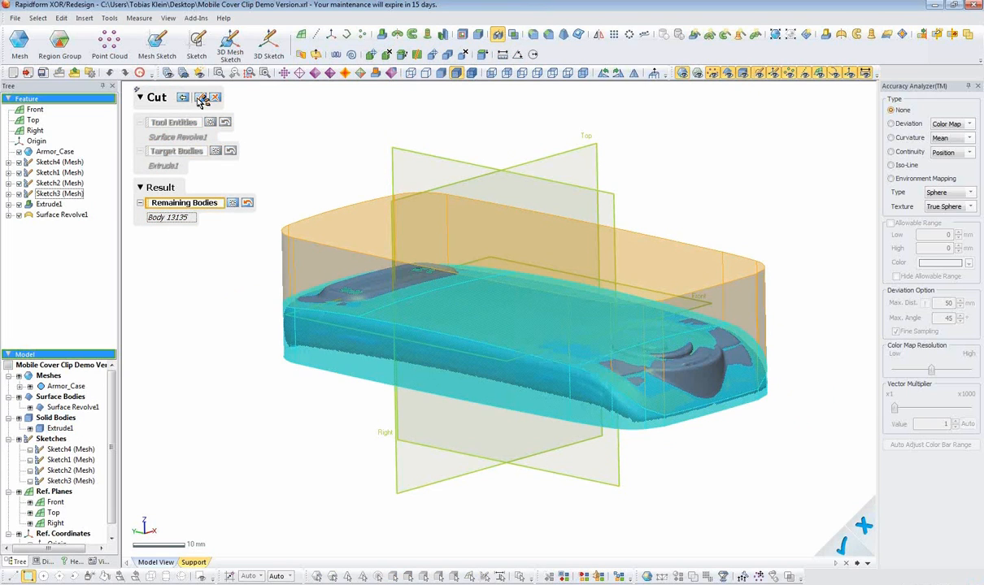
pyautogui.click(202, 99)
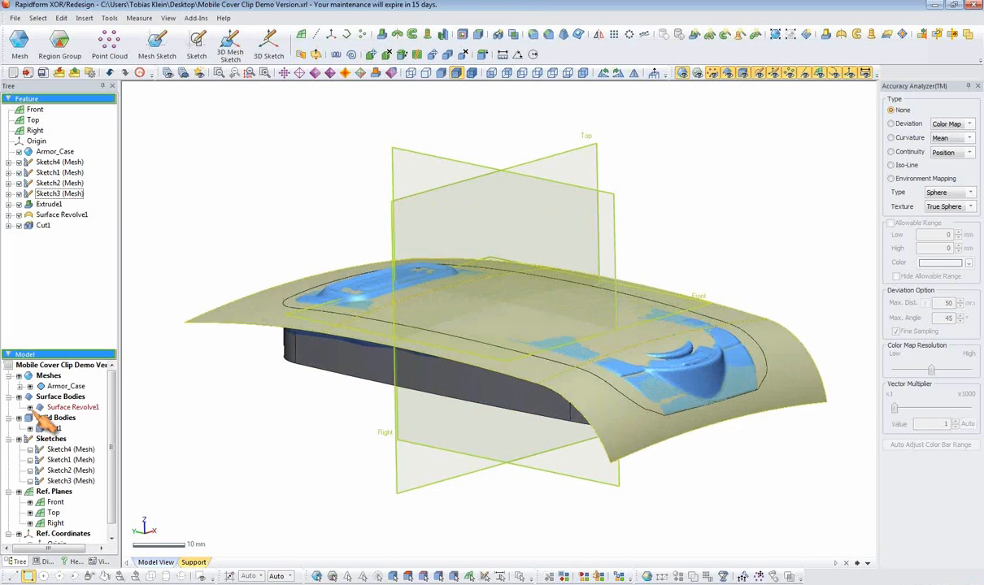
# - Hide the revolved surface and the reference planes to expose the cut body together with the mesh
pyautogui.moveTo(325, 423); pyautogui.dragTo(679, 250, button='right')
pyautogui.moveTo(713, 294); pyautogui.dragTo(691, 371, button='right')
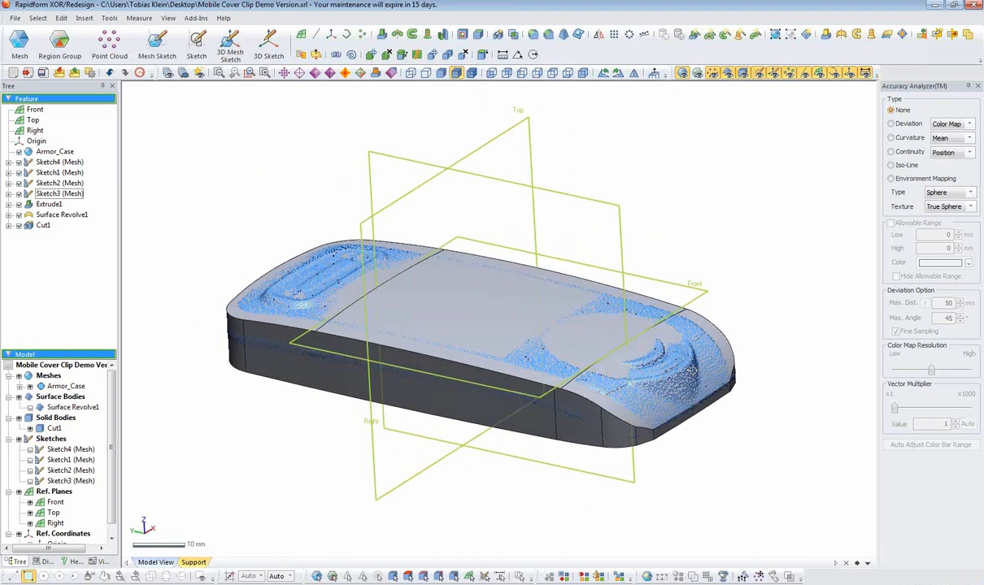
pyautogui.moveTo(380, 346)
pyautogui.mouseDown(button='right')
pyautogui.moveTo(705, 276)
pyautogui.moveTo(408, 335)
pyautogui.moveTo(430, 304)
pyautogui.moveTo(453, 314)
pyautogui.moveTo(461, 363)
pyautogui.mouseUp(button='right')
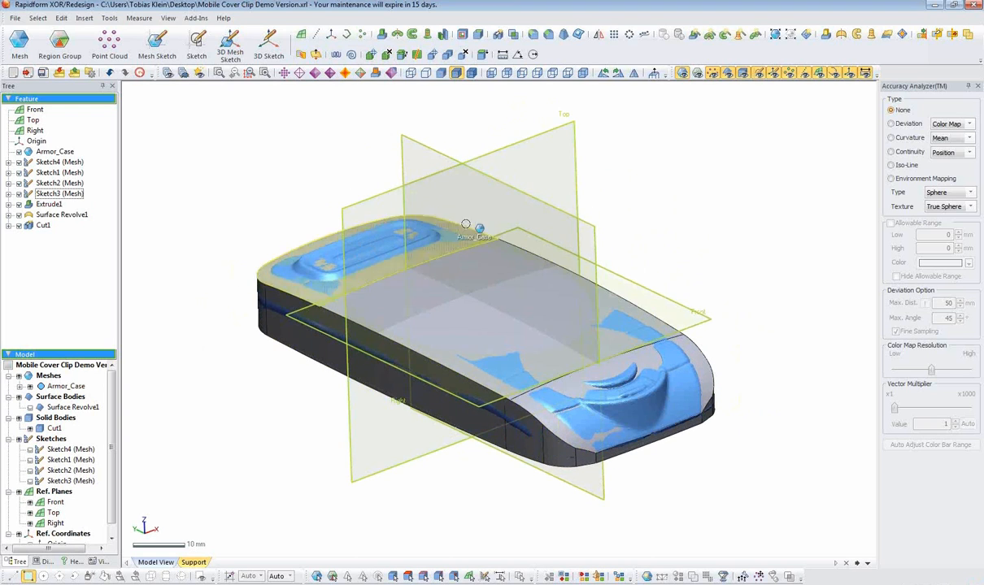
pyautogui.click(820, 74)
pyautogui.moveTo(496, 204)
pyautogui.mouseDown(button='right')
pyautogui.moveTo(494, 458)
pyautogui.moveTo(520, 463)
pyautogui.moveTo(624, 177)
pyautogui.moveTo(602, 258)
pyautogui.mouseUp(button='right')
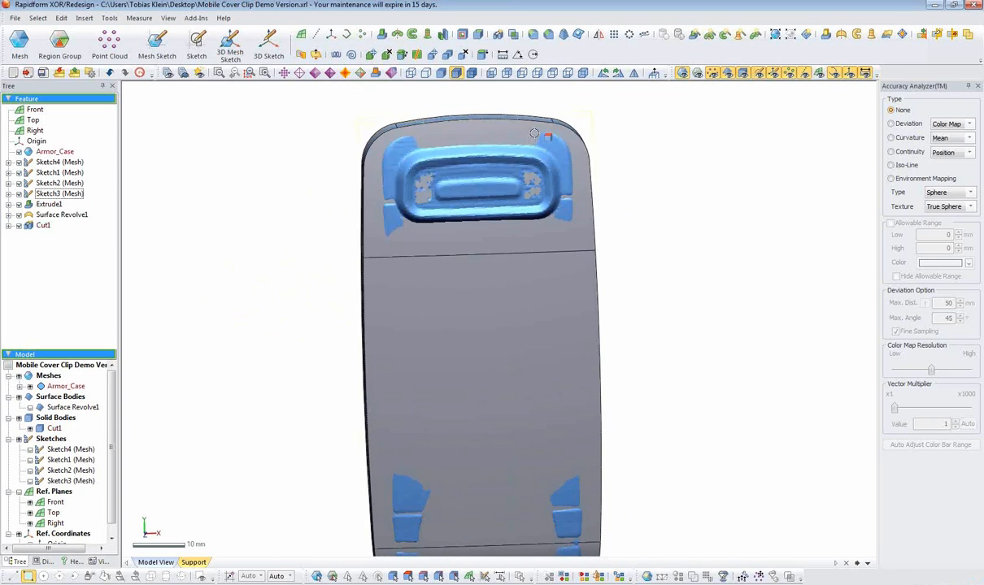
# - Display the cut body as transparent so the scanned mesh can be seen through it from above
pyautogui.click(471, 74)
pyautogui.moveTo(400, 343); pyautogui.dragTo(382, 345, button='right')
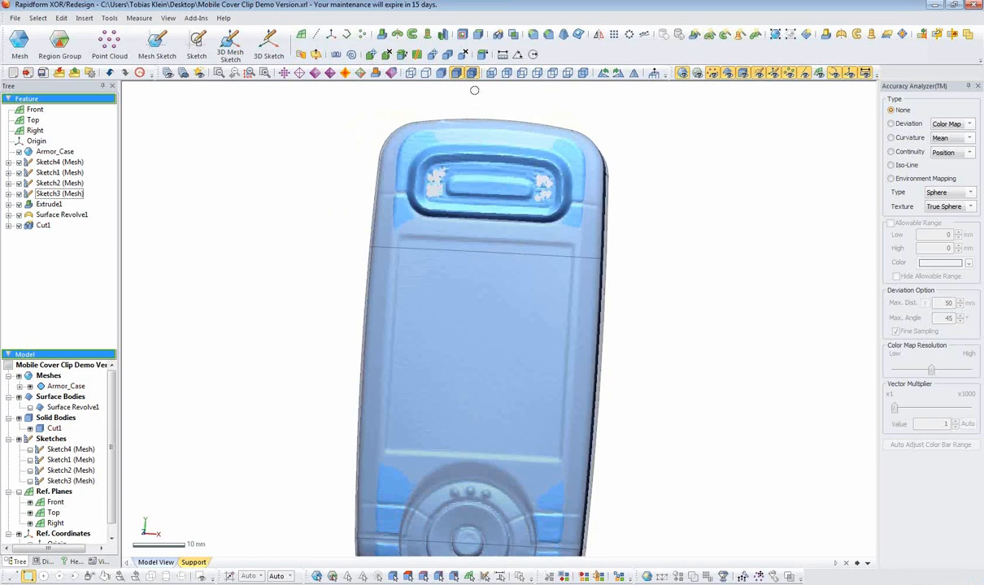
pyautogui.moveTo(472, 252); pyautogui.dragTo(460, 278, button='right')
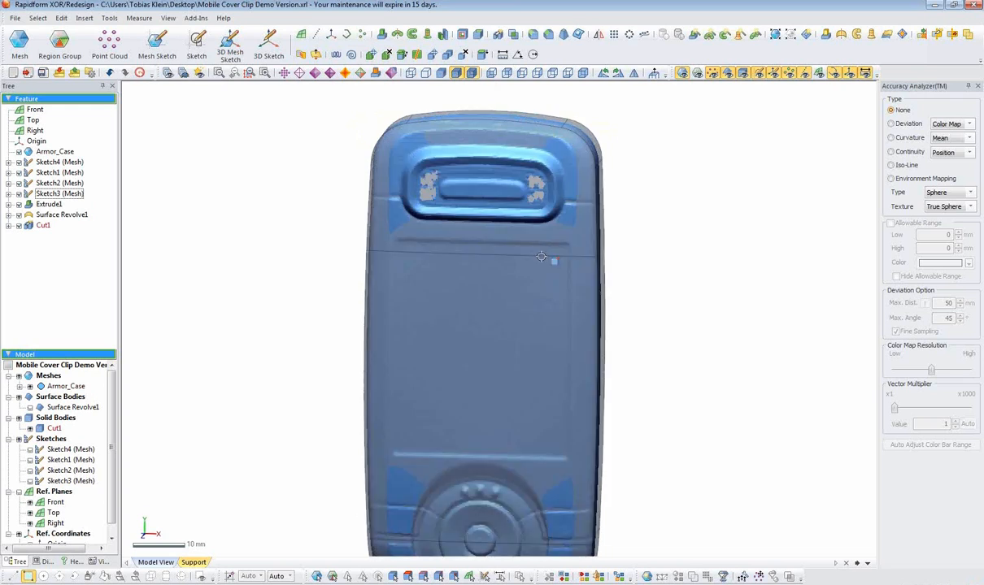
pyautogui.moveTo(554, 262); pyautogui.dragTo(552, 282, button='right')
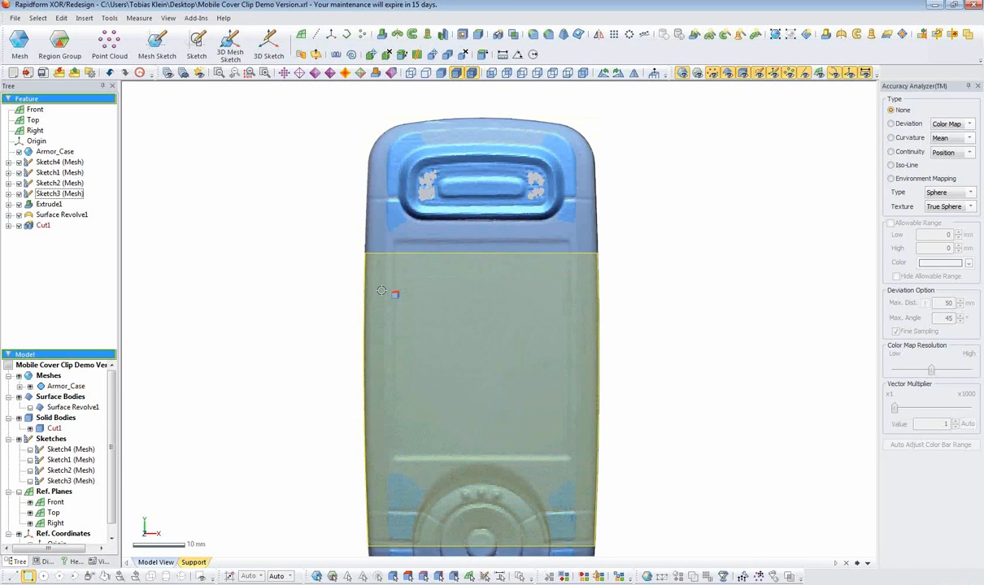
# - Examine the cut body's rounded corners and edges at the keypad end against the scanned mesh
pyautogui.moveTo(466, 314); pyautogui.dragTo(483, 195, button='right')
pyautogui.moveTo(636, 426); pyautogui.dragTo(423, 471, button='right')
pyautogui.moveTo(468, 313); pyautogui.dragTo(520, 238, button='right')
pyautogui.scroll(4, 332, 259)
pyautogui.moveTo(331, 260)
pyautogui.keyDown('ctrl'); pyautogui.mouseDown(button='right')
pyautogui.moveTo(499, 347)
pyautogui.moveTo(486, 241)
pyautogui.moveTo(476, 252)
pyautogui.mouseUp(button='right'); pyautogui.keyUp('ctrl')
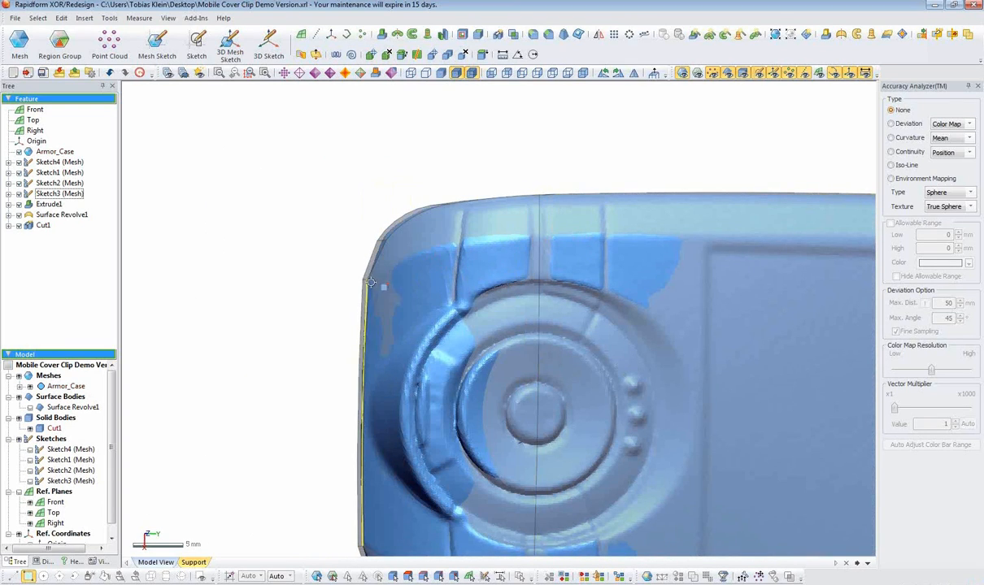
pyautogui.moveTo(477, 221); pyautogui.dragTo(466, 231, button='right')
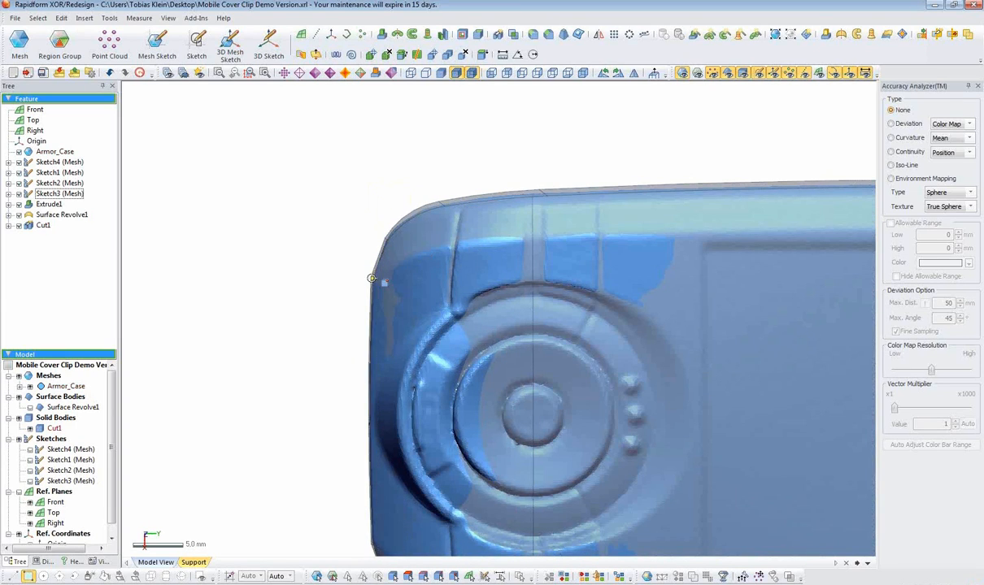
pyautogui.moveTo(608, 382); pyautogui.dragTo(405, 386, button='right')
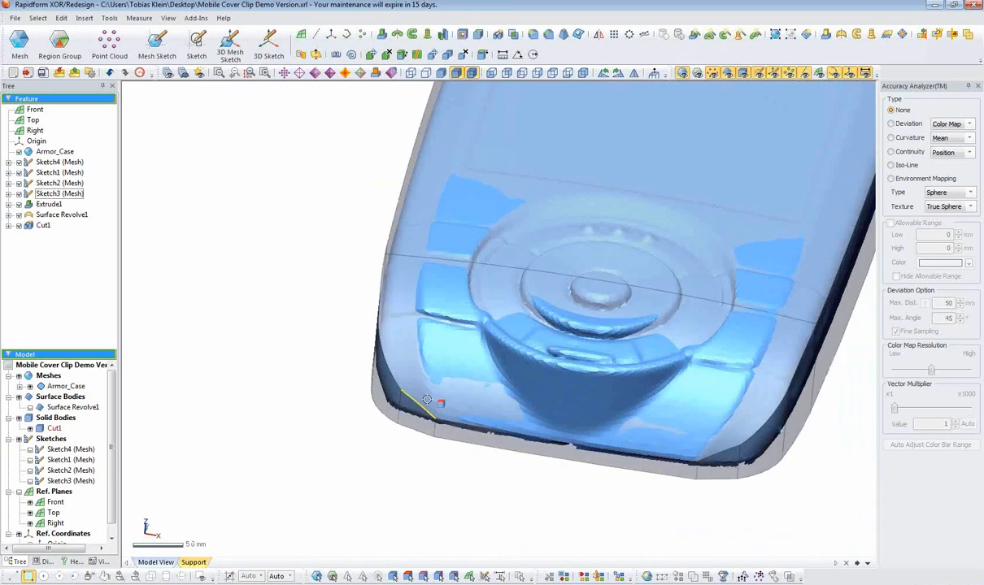
pyautogui.moveTo(437, 414); pyautogui.dragTo(544, 465, button='right')
pyautogui.moveTo(579, 400); pyautogui.dragTo(698, 164, button='right')
# - Bring back the reference planes and start a new sketch on the Front plane with the mesh hidden
pyautogui.click(833, 73)
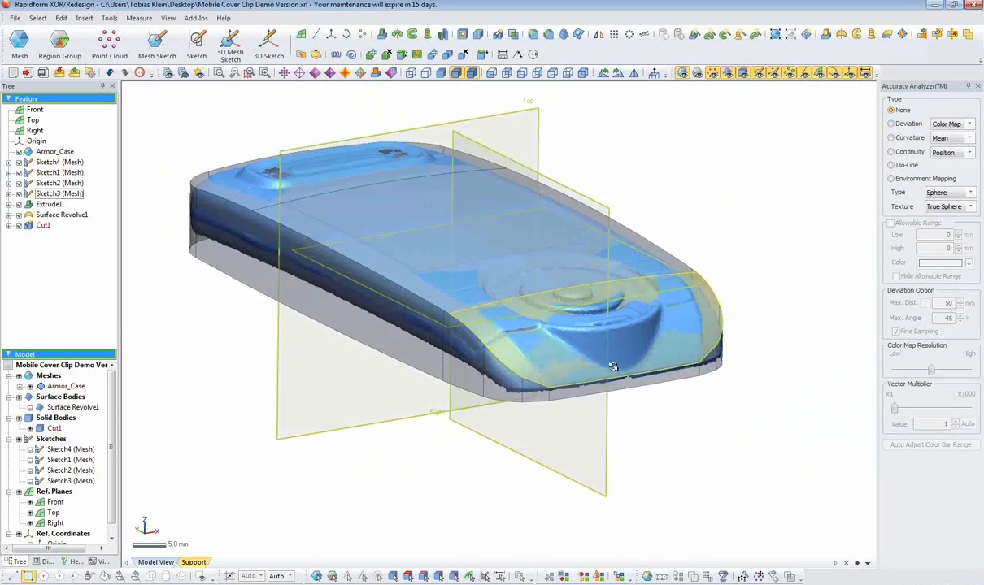
pyautogui.moveTo(613, 366); pyautogui.dragTo(687, 235, button='right')
pyautogui.click(603, 274)
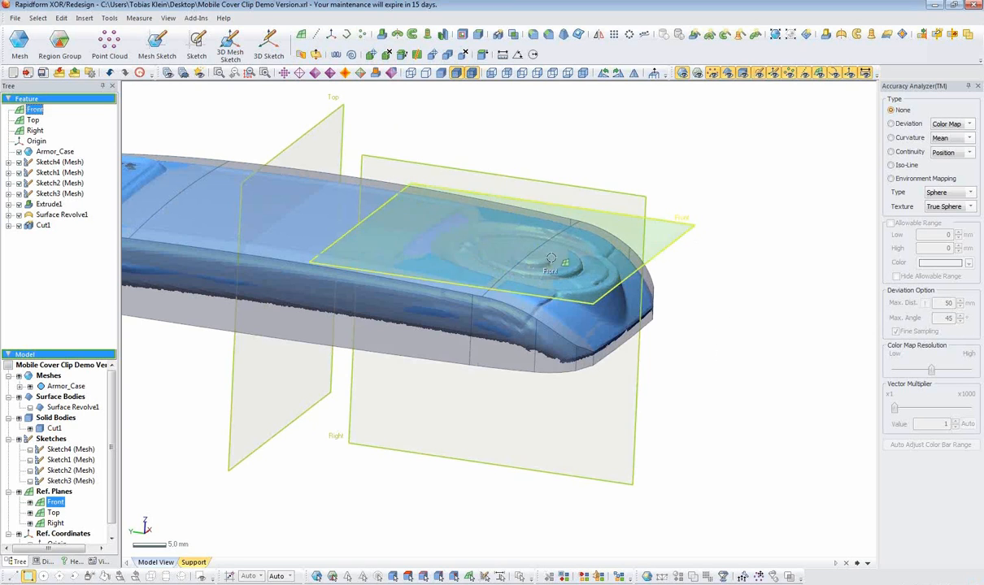
pyautogui.click(199, 46)
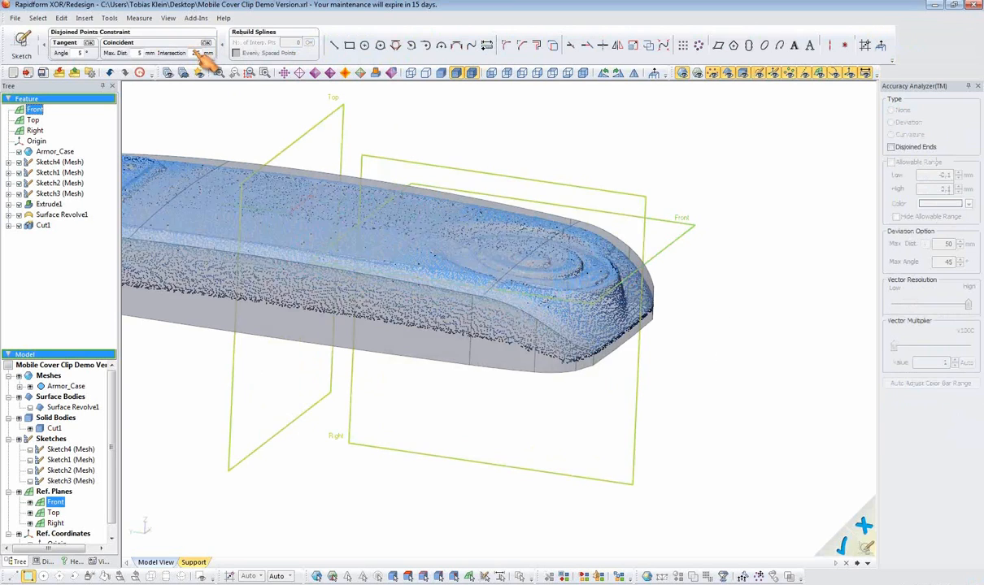
pyautogui.scroll(-5, 503, 241)
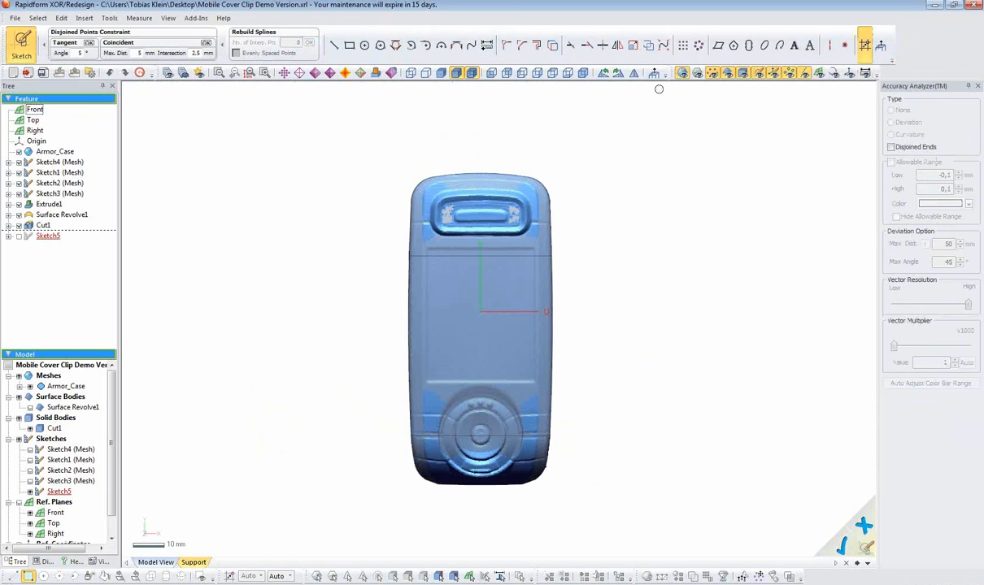
pyautogui.click(683, 73)
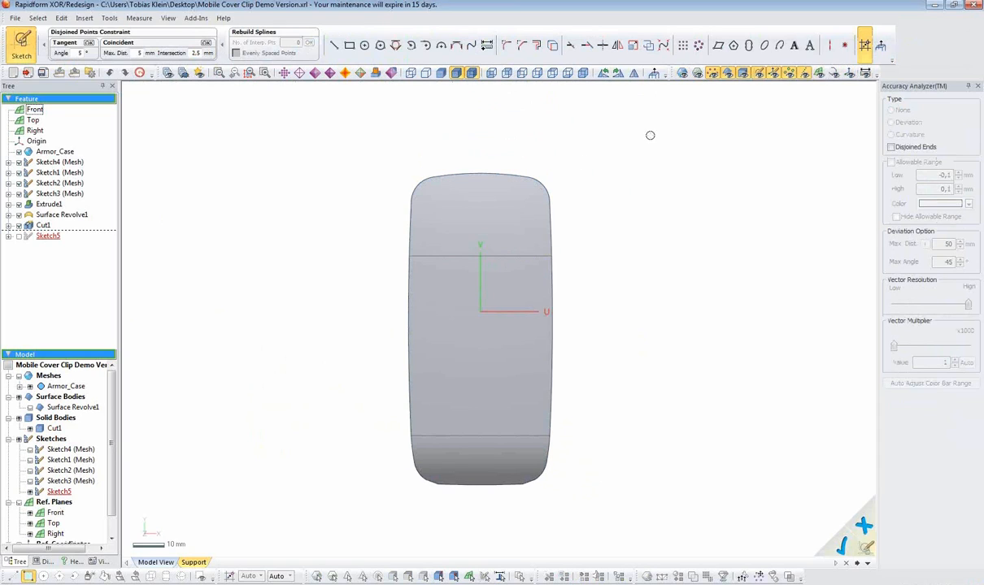
# - Show the Sketch1 (Mesh) outline on its own, with the scanned mesh and the solid body hidden
pyautogui.click(682, 73)
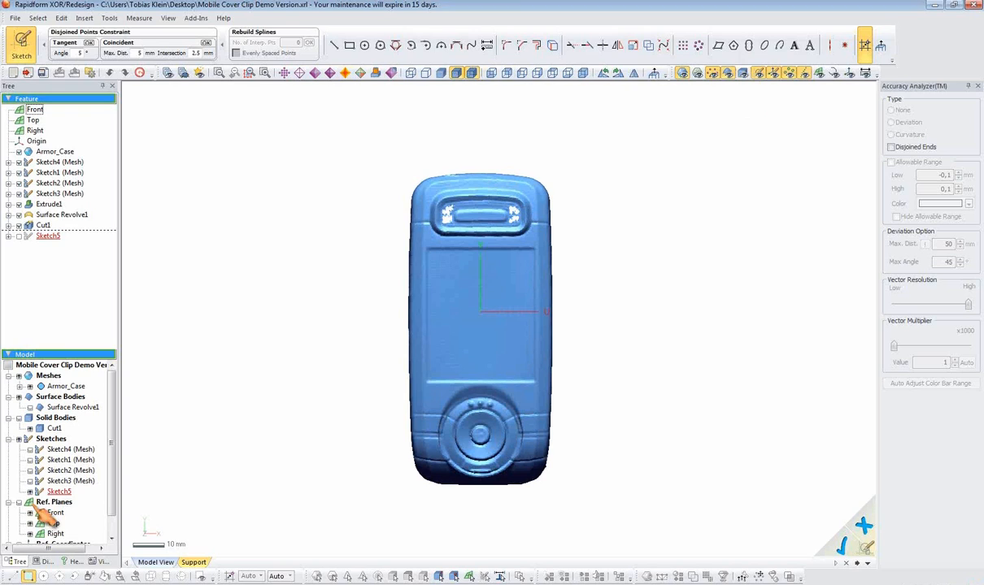
pyautogui.click(30, 460)
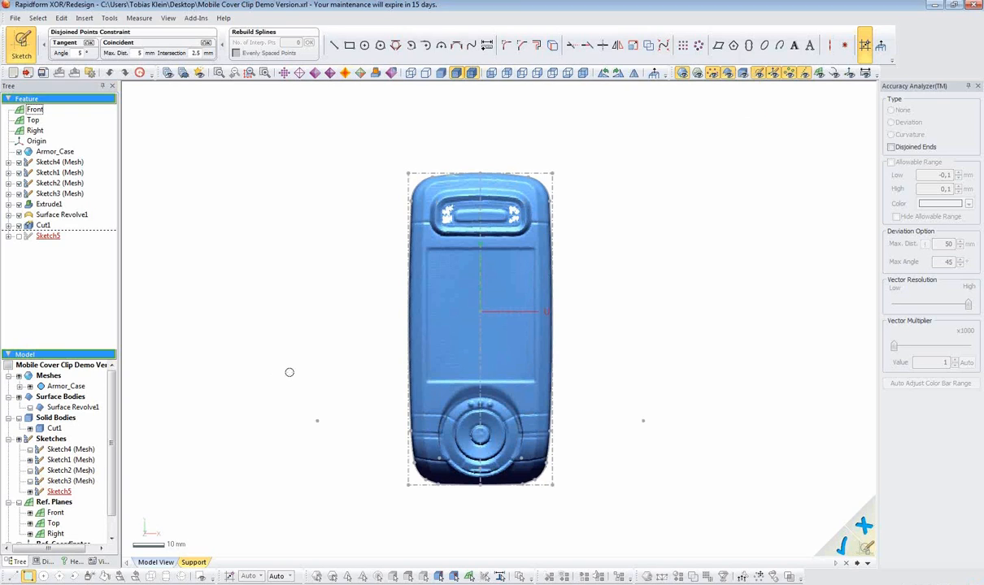
pyautogui.click(685, 74)
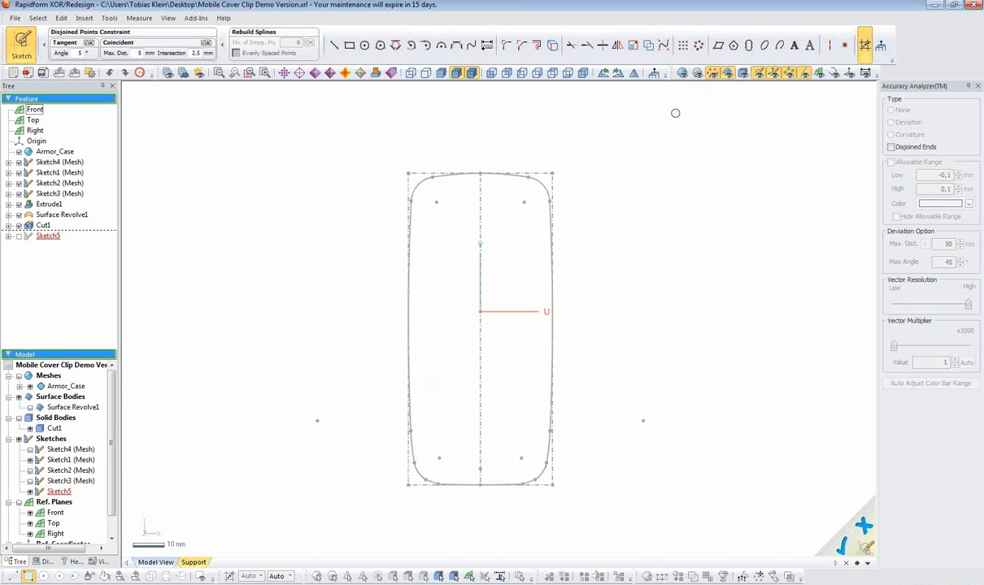
# - Convert the top arc and the two left side curves of the Sketch1 (Mesh) outline into entities of the current sketch
pyautogui.rightClick(518, 177)
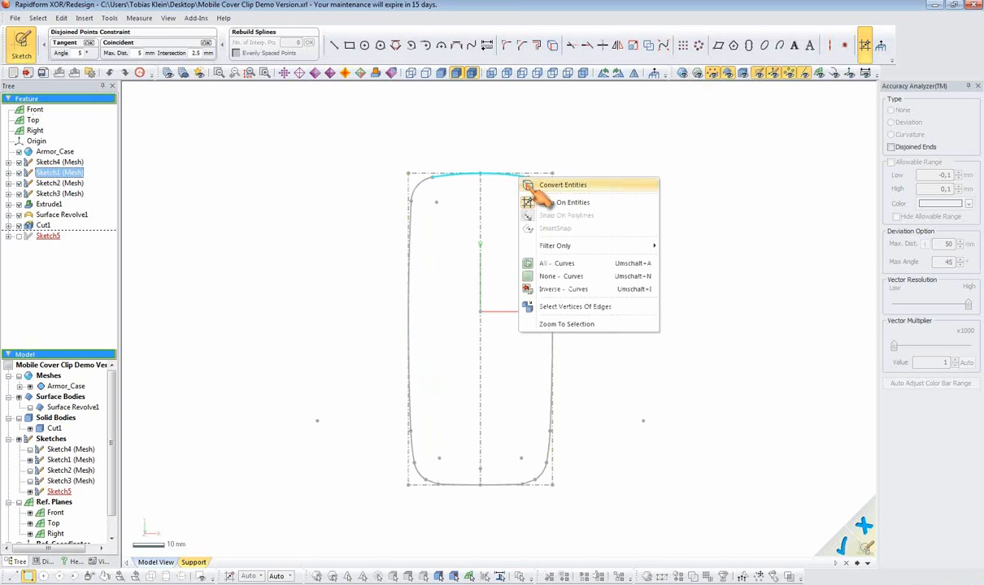
pyautogui.click(527, 186)
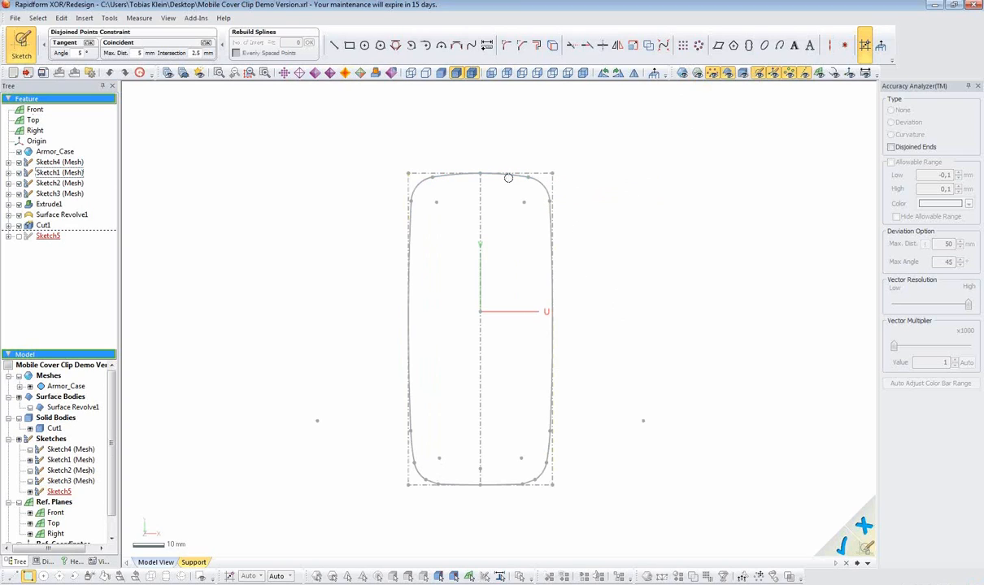
pyautogui.rightClick(439, 177)
pyautogui.click(452, 187)
pyautogui.click(413, 213)
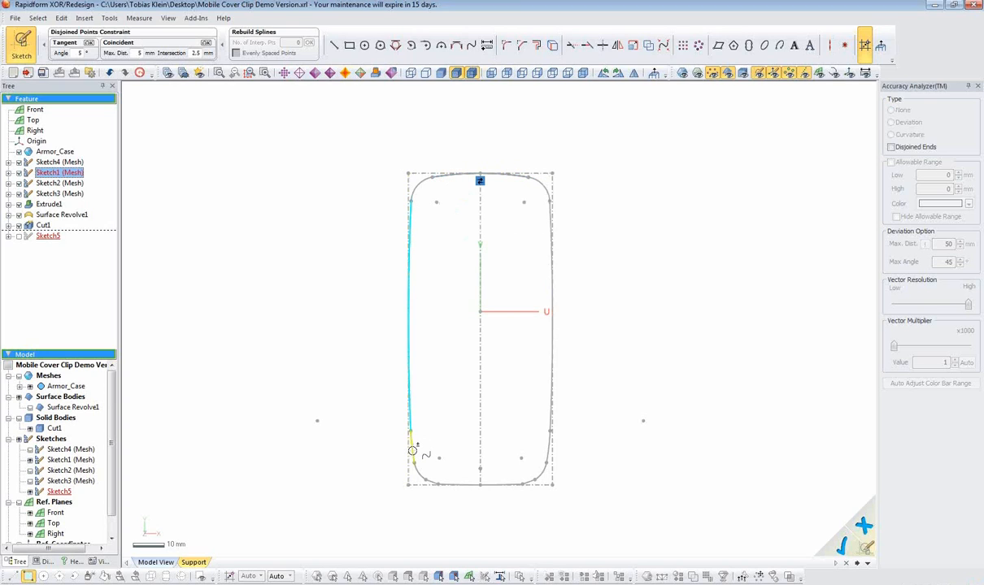
pyautogui.rightClick(434, 424)
pyautogui.click(451, 433)
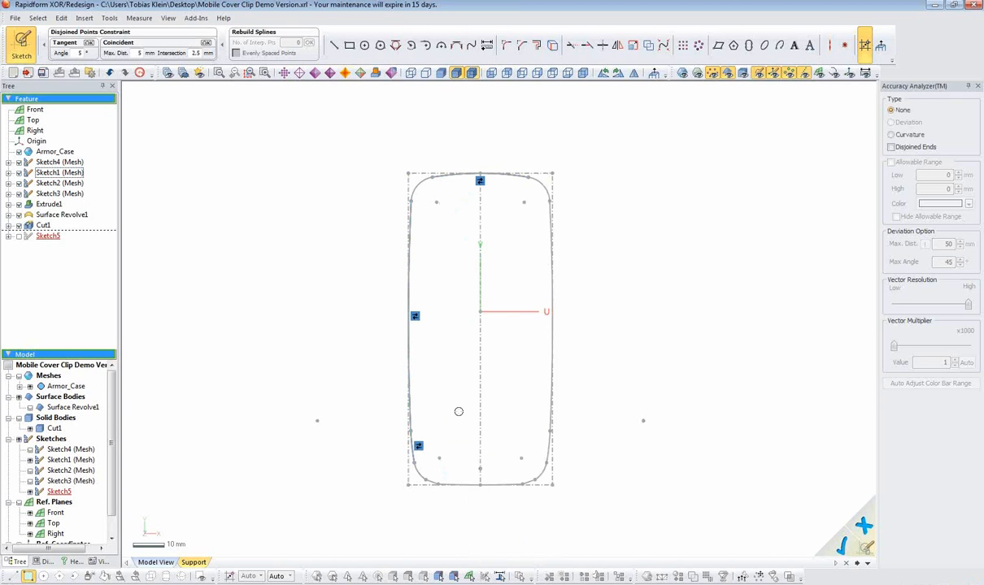
# - Hide Sketch1 (Mesh) and turn all the converted curves into construction geometry
pyautogui.click(31, 460)
pyautogui.moveTo(315, 164); pyautogui.dragTo(593, 515)
pyautogui.rightClick(520, 314)
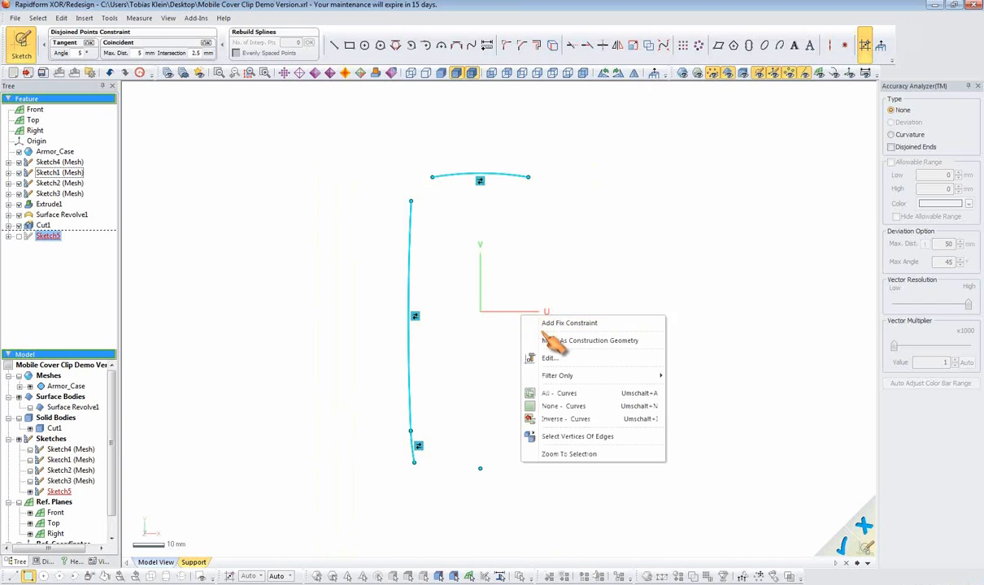
pyautogui.click(542, 336)
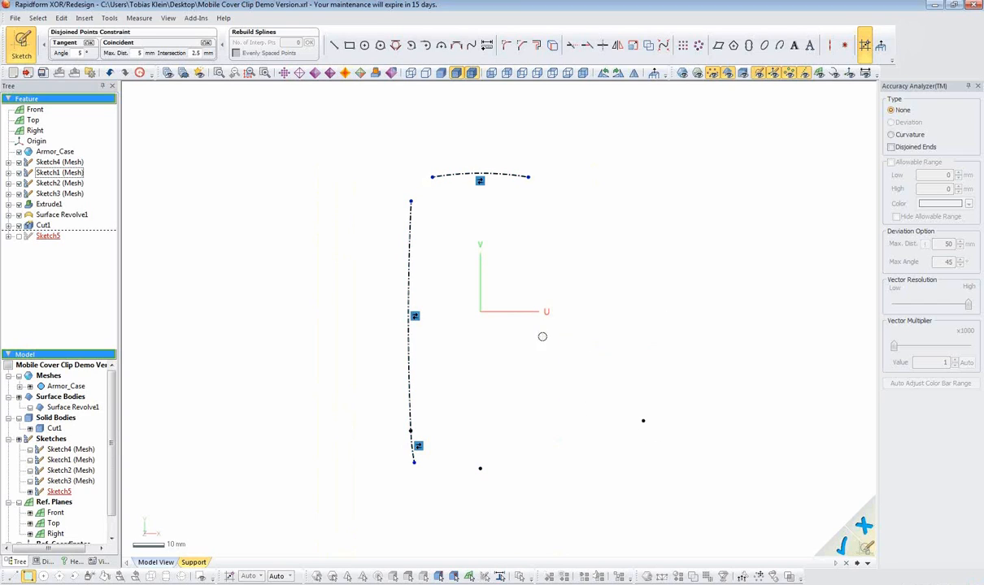
# - Offset the top construction arc 2 mm inward in Direction 2 with the scanned mesh shown for comparison
pyautogui.click(537, 46)
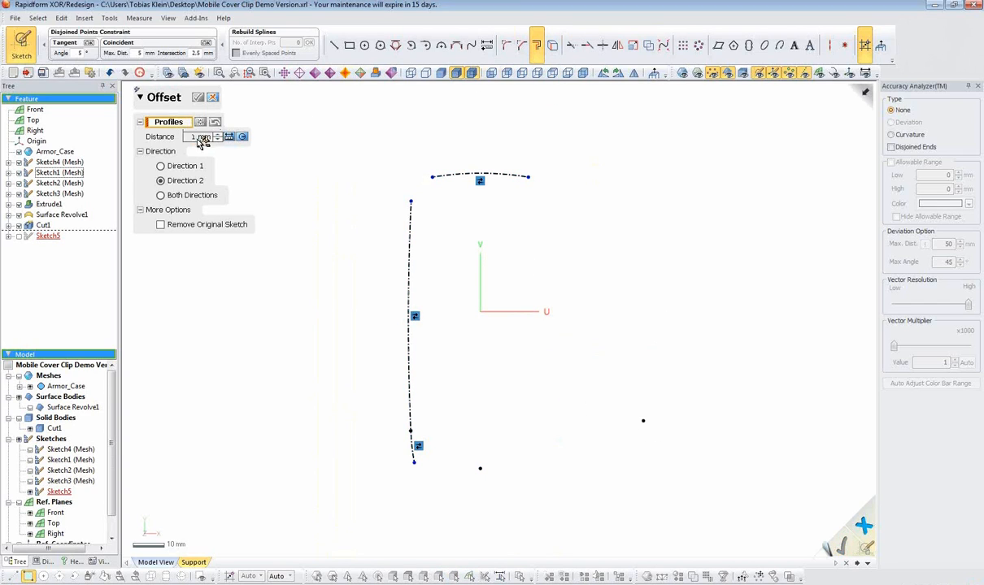
pyautogui.click(469, 178)
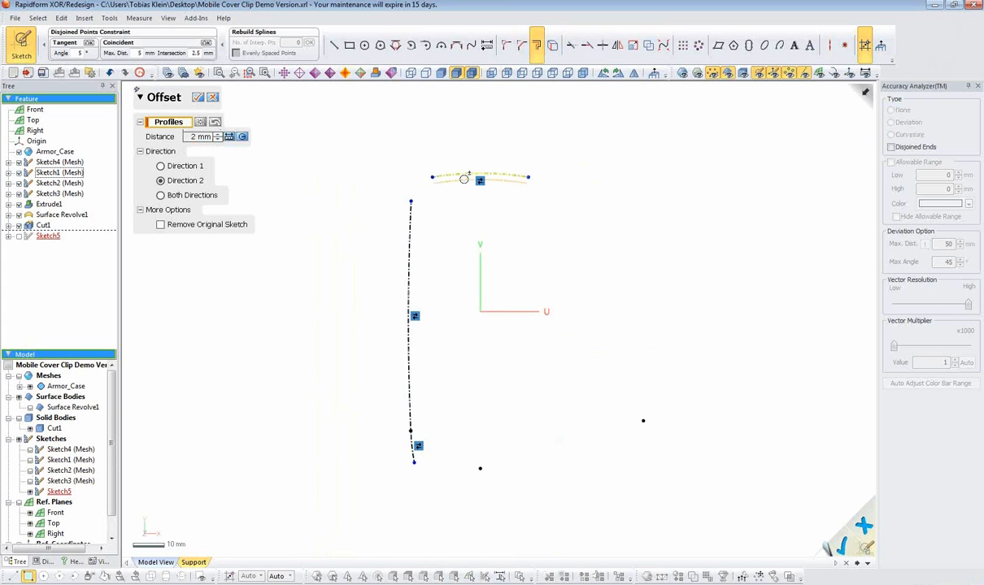
pyautogui.click(683, 73)
pyautogui.keyDown('ctrl'); pyautogui.moveTo(516, 244); pyautogui.dragTo(510, 312, button='right'); pyautogui.keyUp('ctrl')
pyautogui.scroll(5, 504, 316)
pyautogui.keyDown('ctrl'); pyautogui.moveTo(487, 231); pyautogui.dragTo(516, 305, button='right'); pyautogui.keyUp('ctrl')
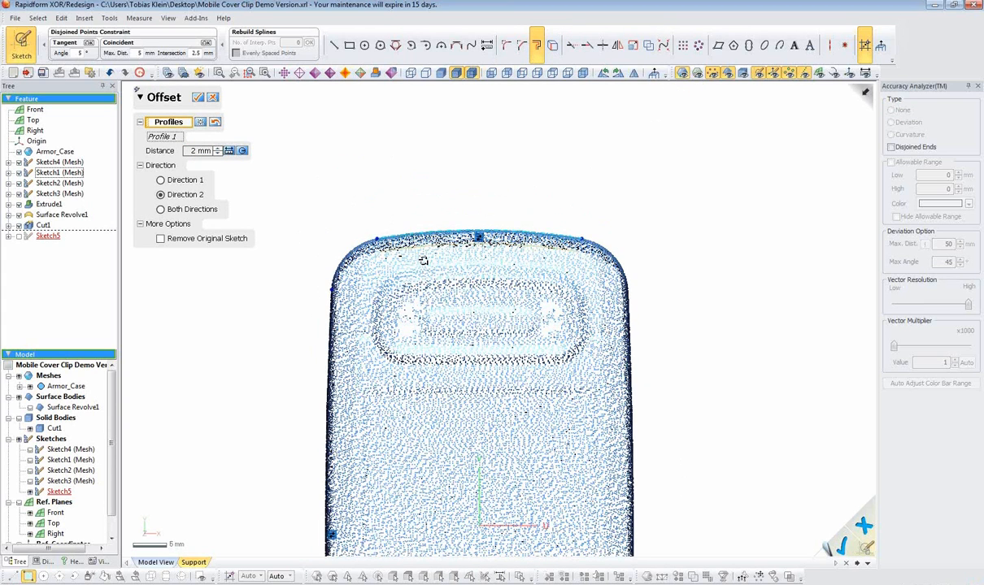
pyautogui.scroll(1, 414, 251)
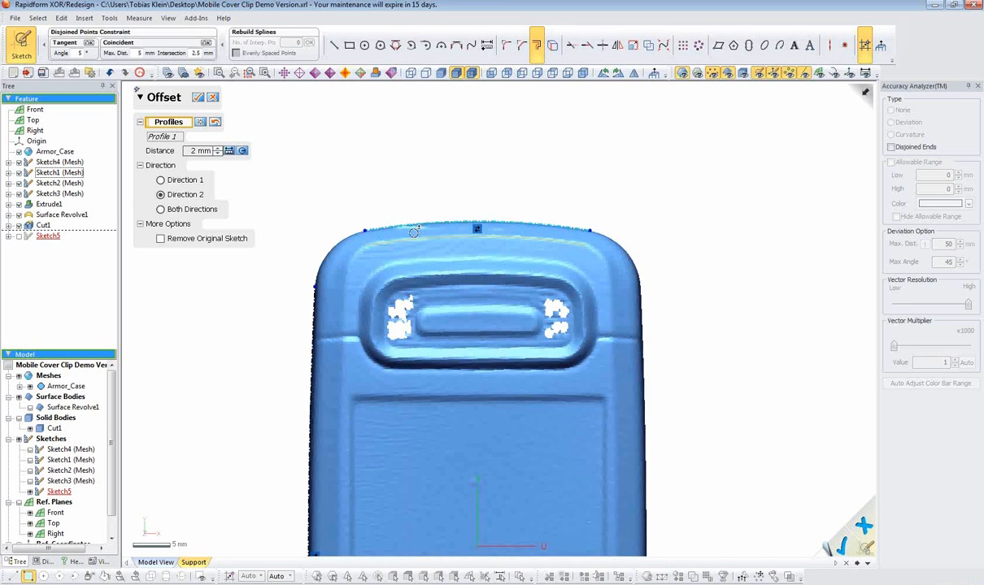
pyautogui.click(198, 97)
# - Offset the left side construction curves 4 mm inward in Direction 2, keeping the original curves
pyautogui.keyDown('ctrl'); pyautogui.moveTo(326, 229); pyautogui.dragTo(372, 138, button='right'); pyautogui.keyUp('ctrl')
pyautogui.click(537, 45)
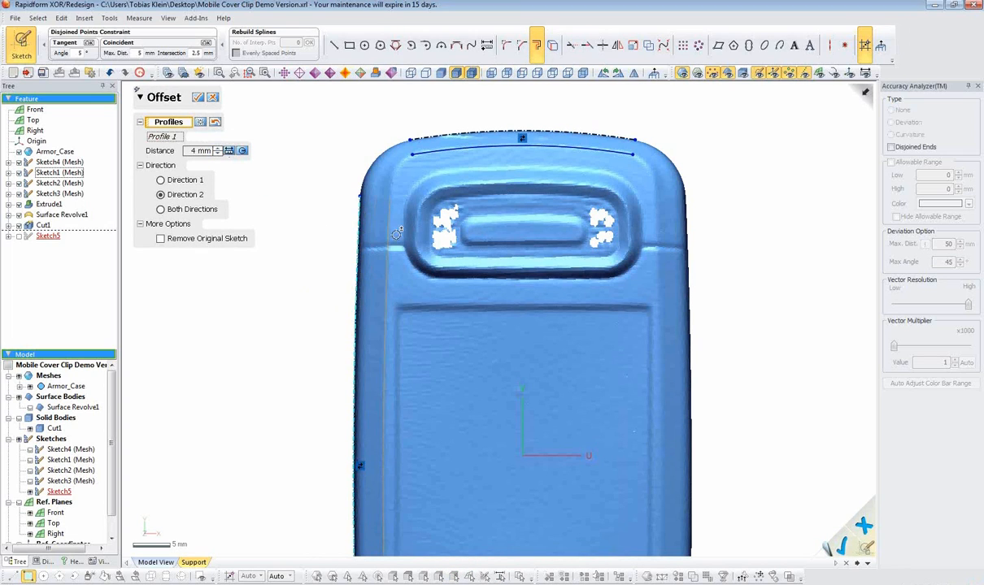
pyautogui.click(199, 97)
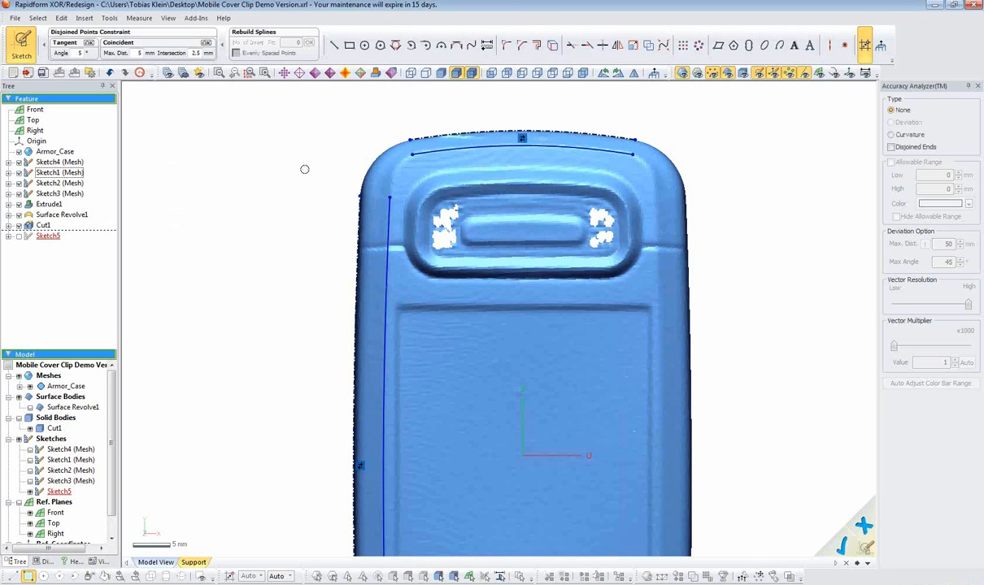
pyautogui.click(486, 45)
pyautogui.click(550, 151)
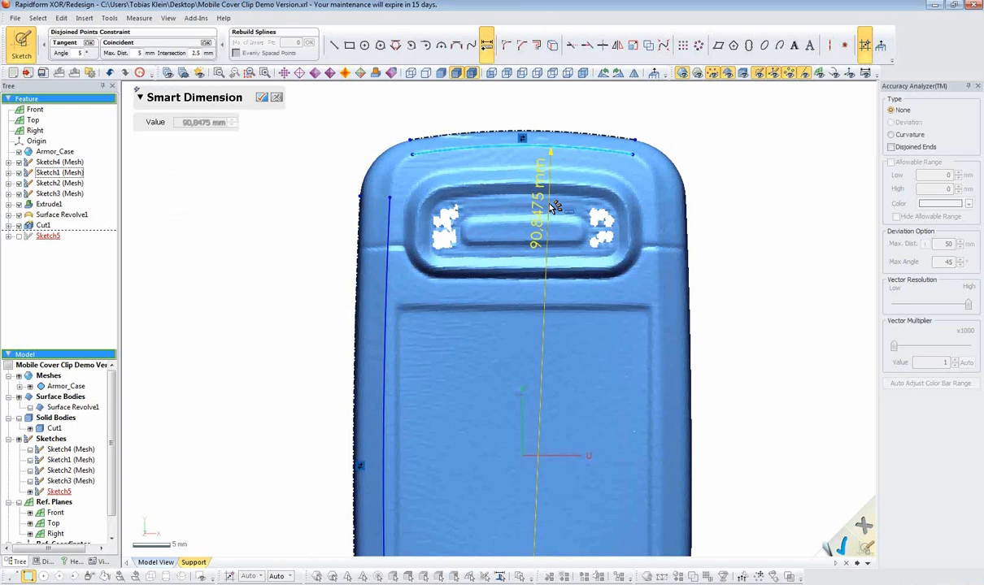
pyautogui.click(528, 213)
pyautogui.click(387, 216)
pyautogui.click(468, 244)
pyautogui.press('Escape')
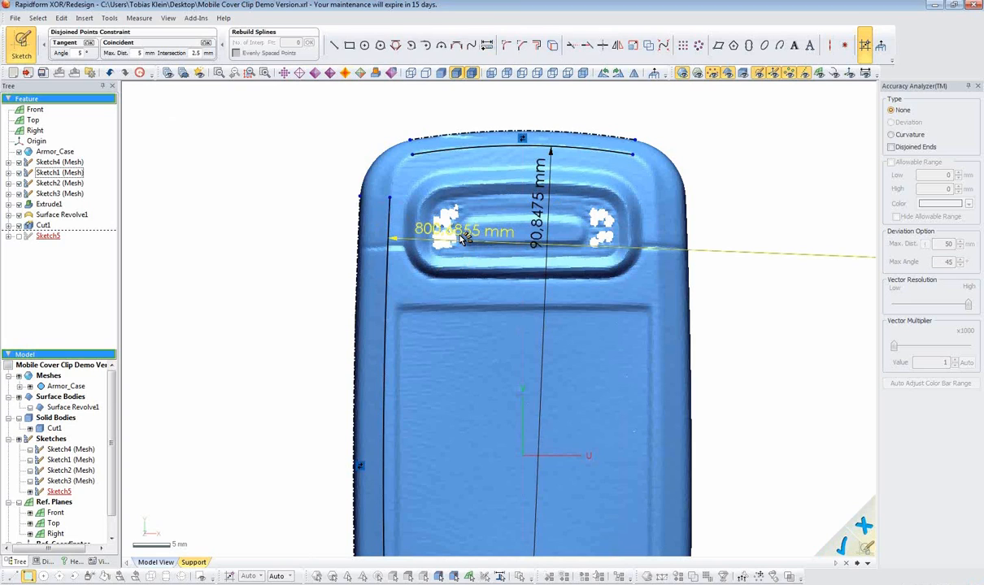
pyautogui.click(462, 237)
pyautogui.press('Delete')
pyautogui.click(547, 203)
pyautogui.press('Delete')
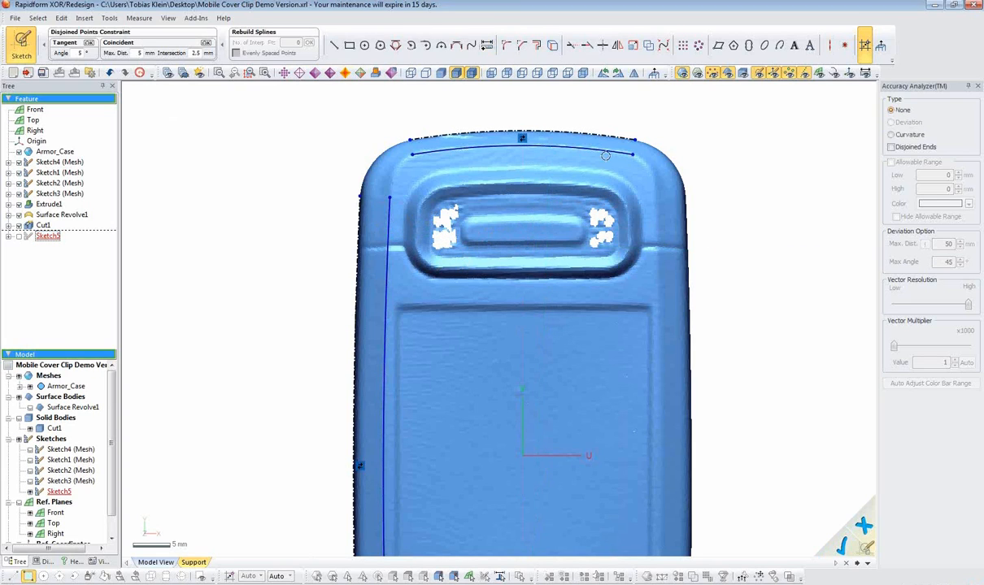
# - Draw a vertical construction line about 46 mm long from the origin and attach its upper end to the top construction arc
pyautogui.click(829, 45)
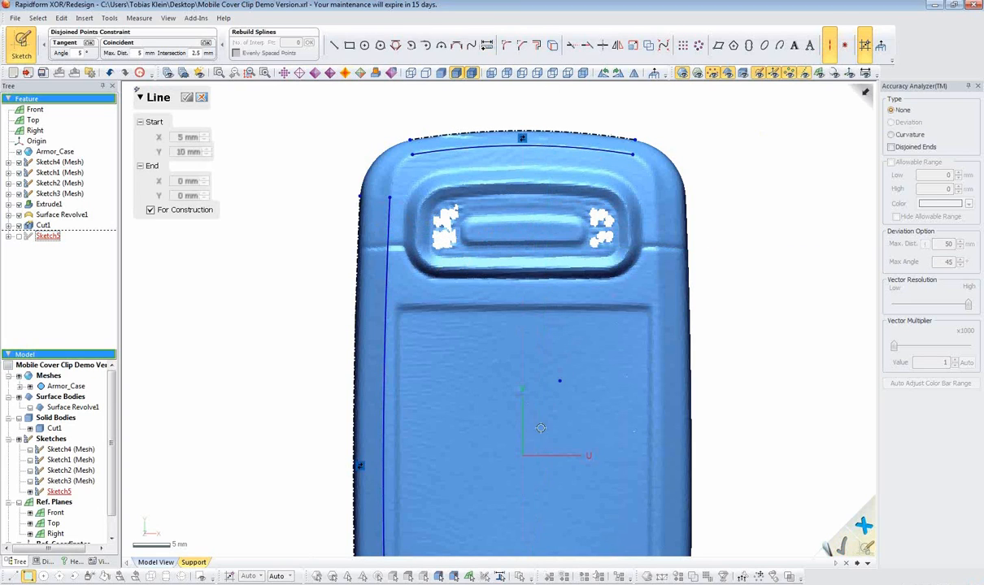
pyautogui.click(521, 455)
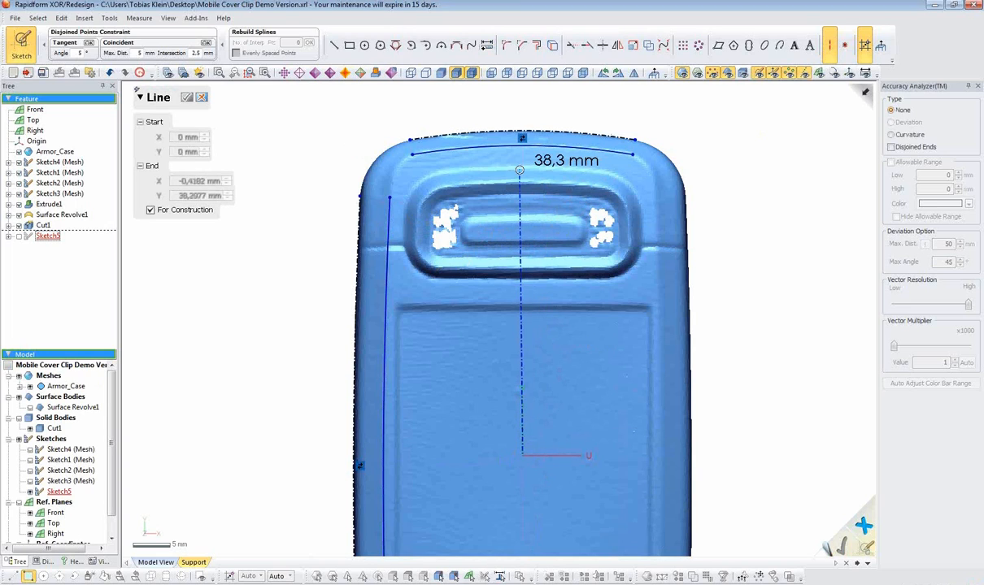
pyautogui.click(523, 111)
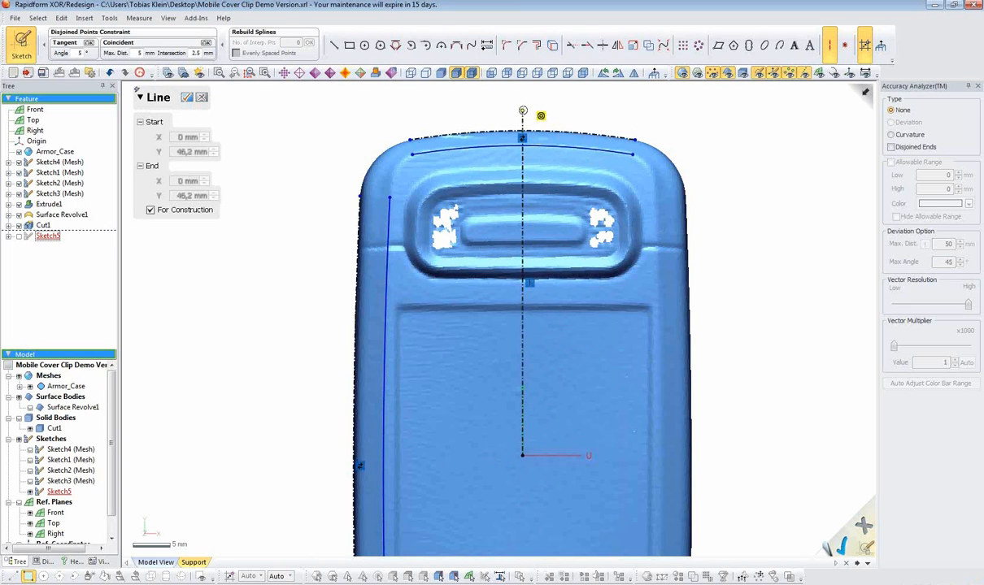
pyautogui.doubleClick(522, 119)
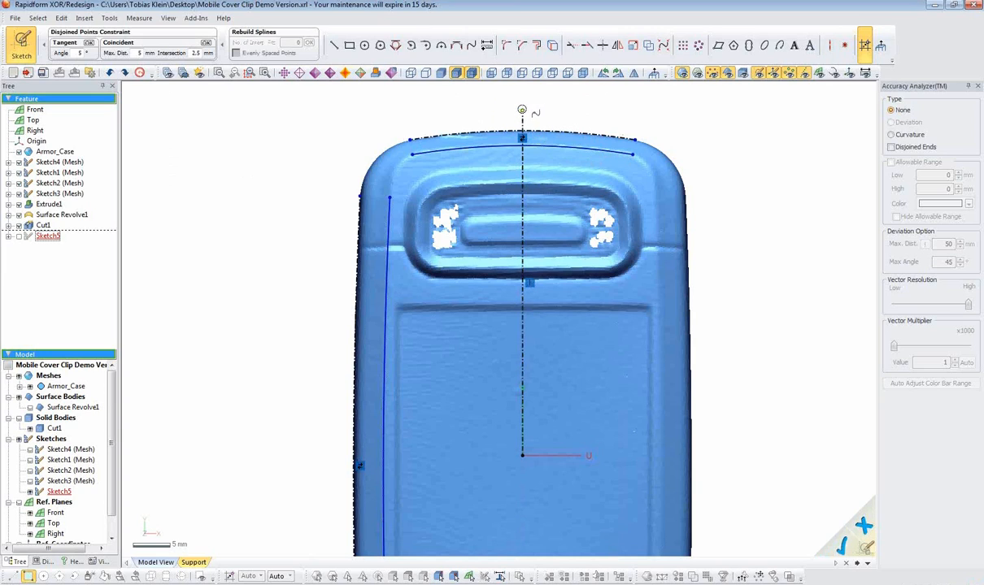
pyautogui.click(522, 133)
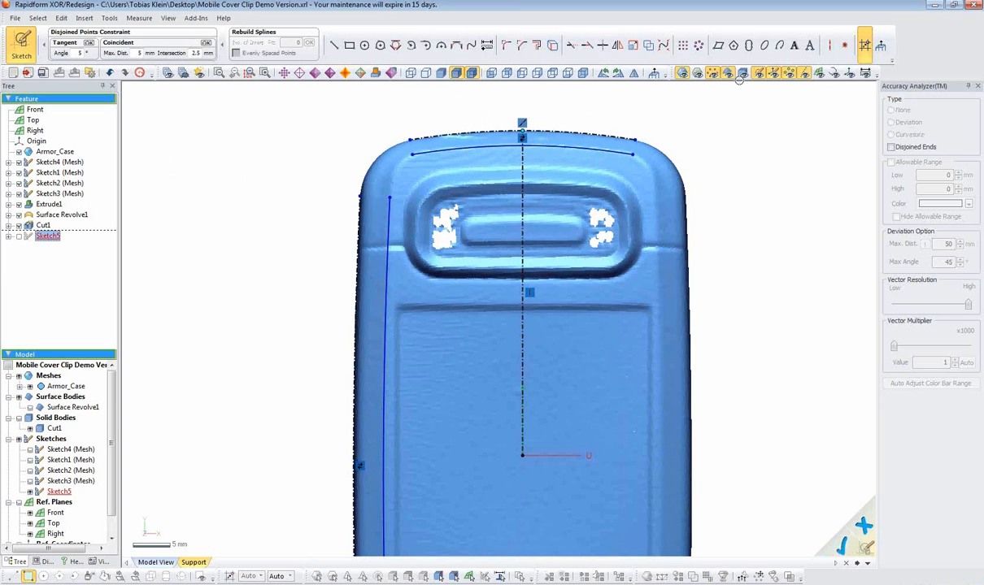
# - Place a point where the centreline meets the top offset arc and dimension its distance from the construction arc as 2 mm
pyautogui.click(844, 44)
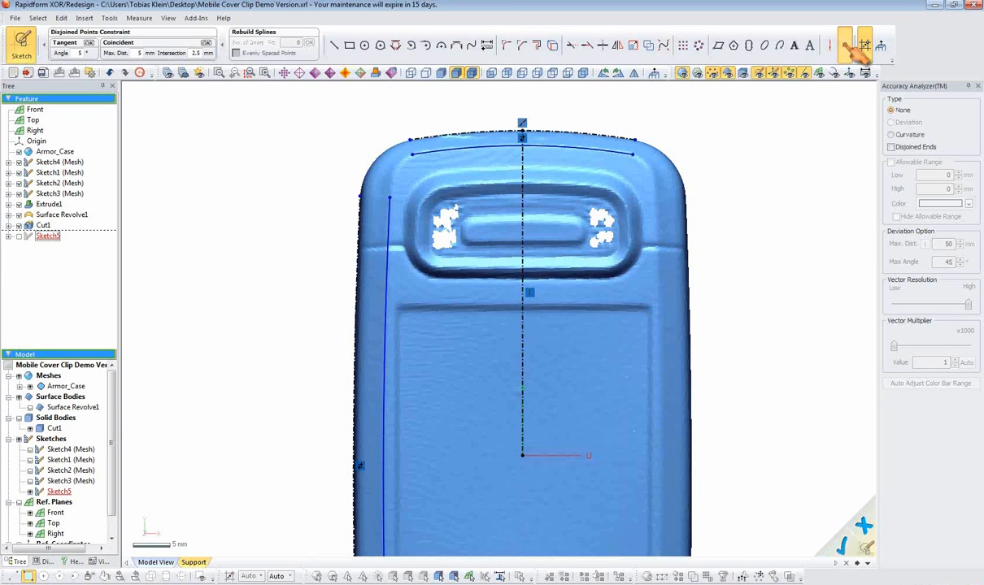
pyautogui.click(521, 147)
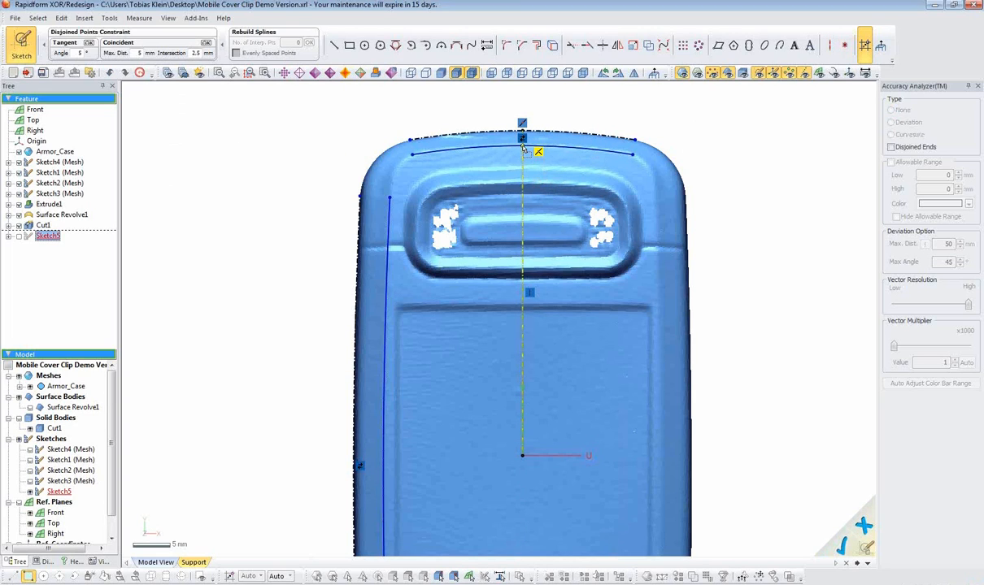
pyautogui.click(486, 45)
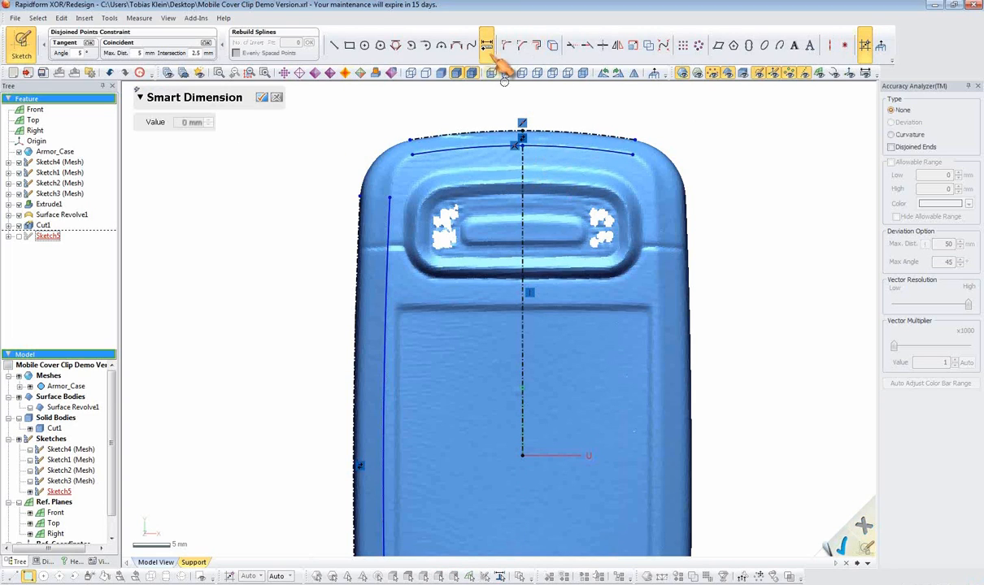
pyautogui.click(523, 130)
pyautogui.keyDown('ctrl'); pyautogui.moveTo(553, 112); pyautogui.dragTo(546, 259, button='right'); pyautogui.keyUp('ctrl')
pyautogui.click(541, 214)
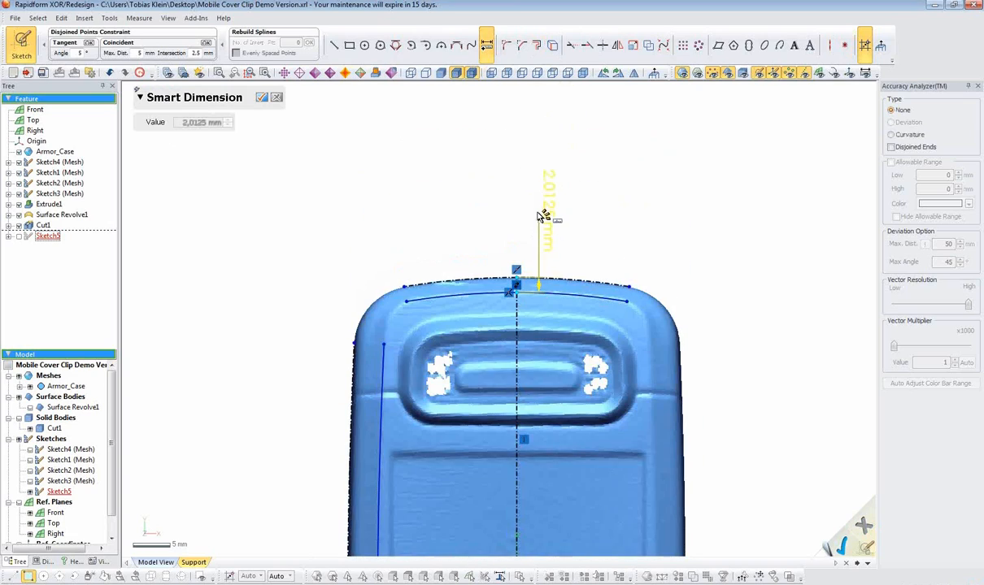
pyautogui.doubleClick(561, 221)
pyautogui.write('2')
pyautogui.press('Return')
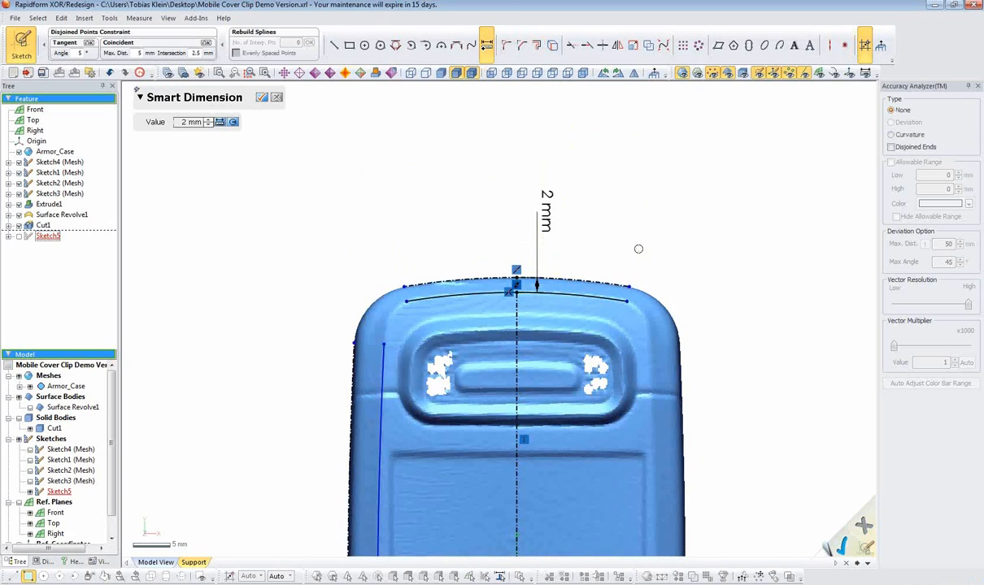
# - Draw a construction line about 4 mm long joining the lower junction points of the left construction and offset curves
pyautogui.keyDown('ctrl'); pyautogui.moveTo(630, 325); pyautogui.dragTo(645, 157, button='right'); pyautogui.keyUp('ctrl')
pyautogui.keyDown('ctrl'); pyautogui.moveTo(618, 366); pyautogui.dragTo(637, 138, button='right'); pyautogui.keyUp('ctrl')
pyautogui.keyDown('ctrl'); pyautogui.moveTo(553, 306); pyautogui.dragTo(600, 128, button='right'); pyautogui.keyUp('ctrl')
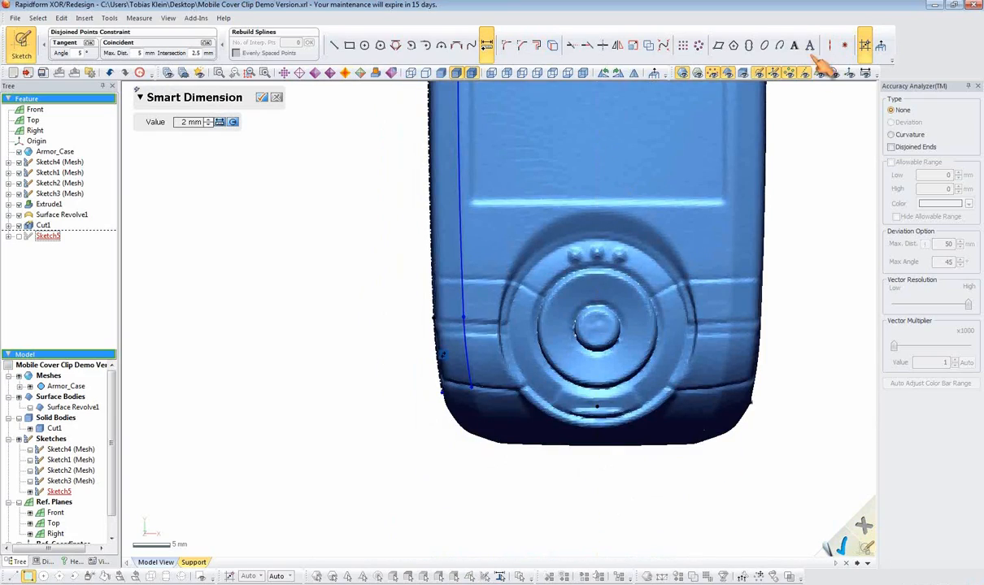
pyautogui.click(829, 44)
pyautogui.click(431, 319)
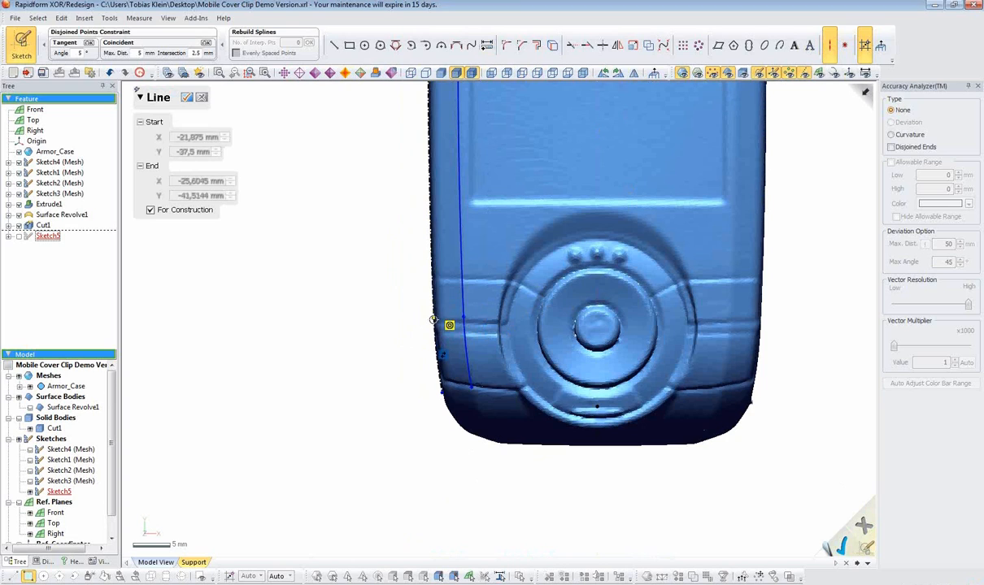
pyautogui.click(463, 317)
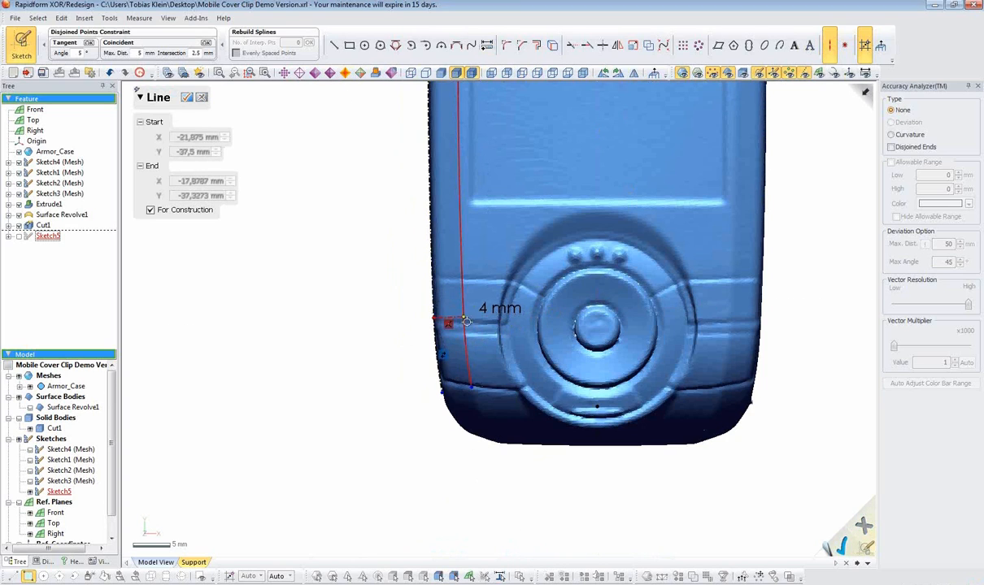
pyautogui.press('Escape')
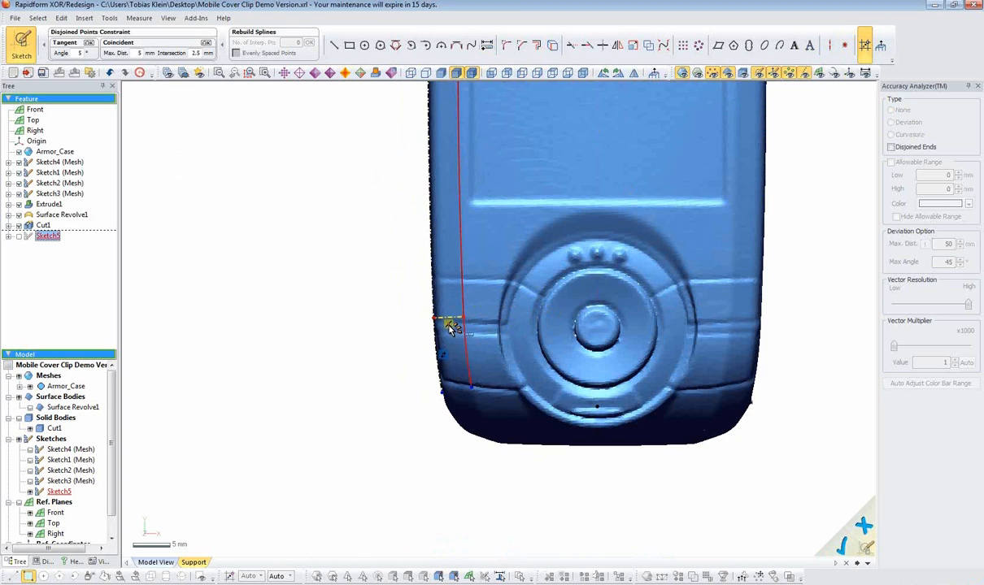
pyautogui.click(486, 44)
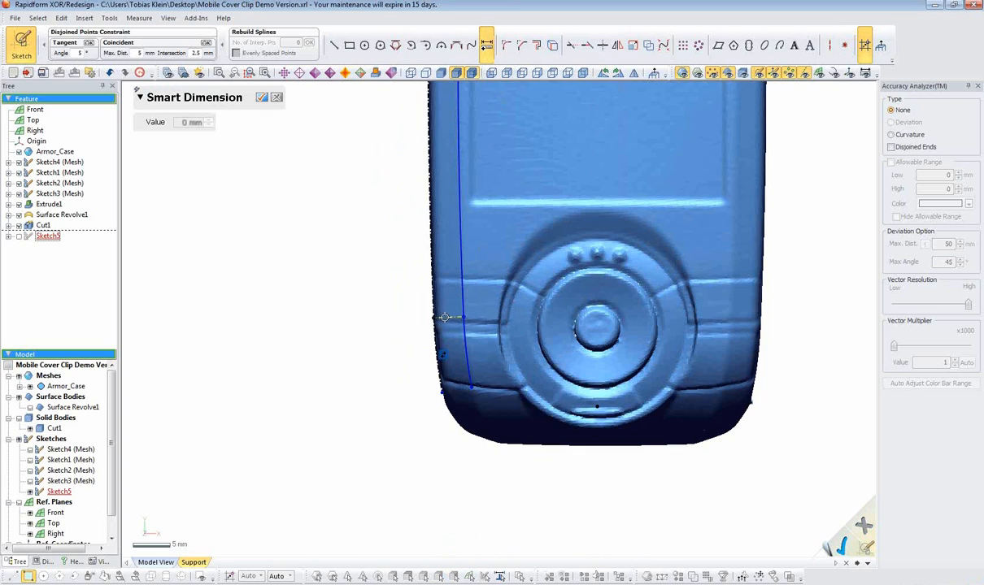
pyautogui.click(348, 360)
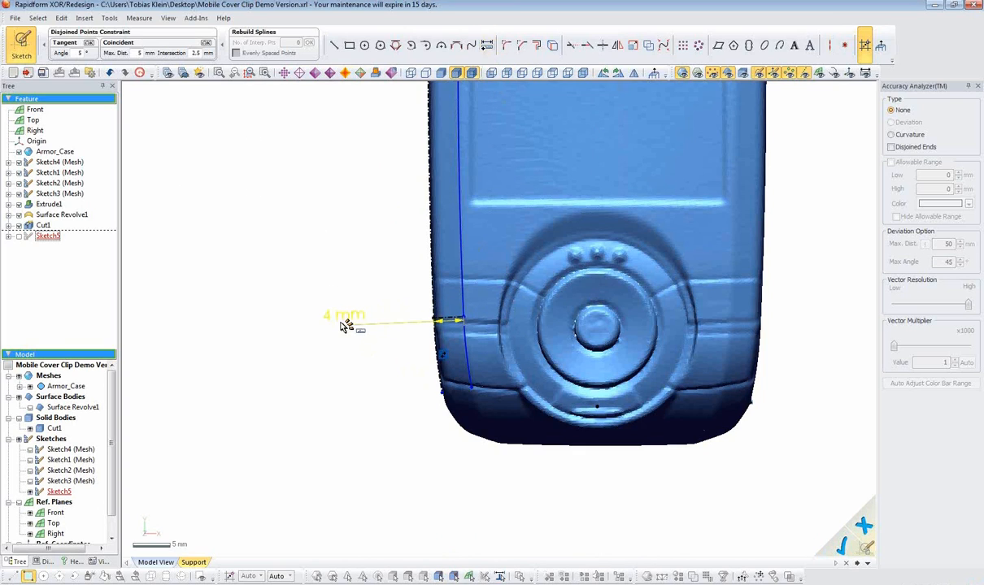
pyautogui.press('Delete')
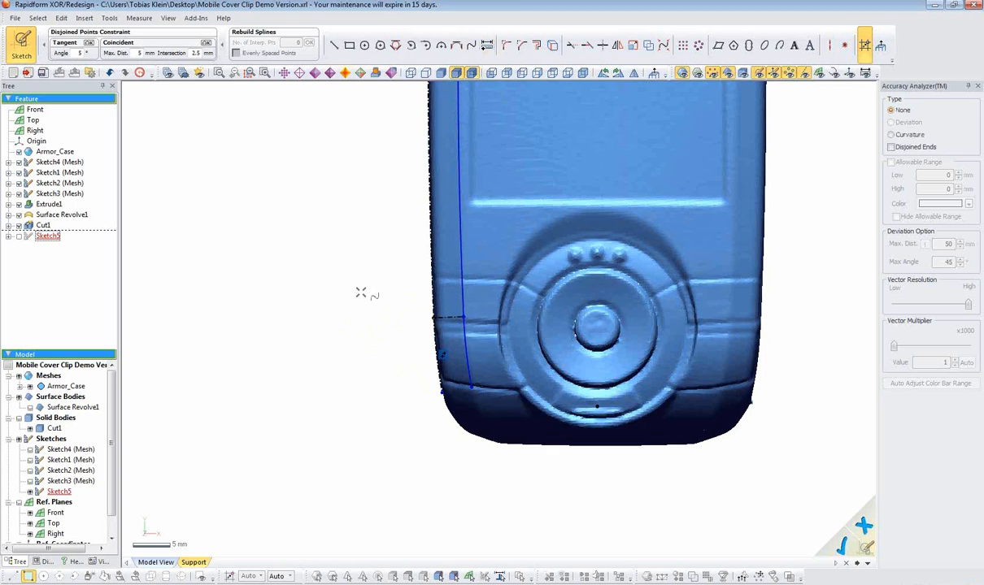
# - Hide the mesh and try a reference dimension on the short construction line joining the left construction and offset curves
pyautogui.click(693, 74)
pyautogui.click(619, 75)
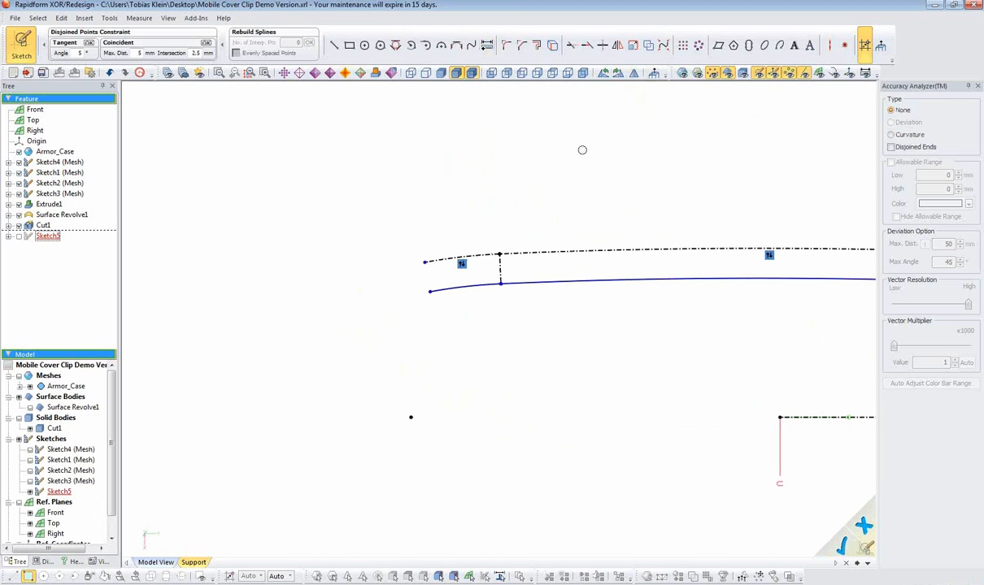
pyautogui.click(487, 45)
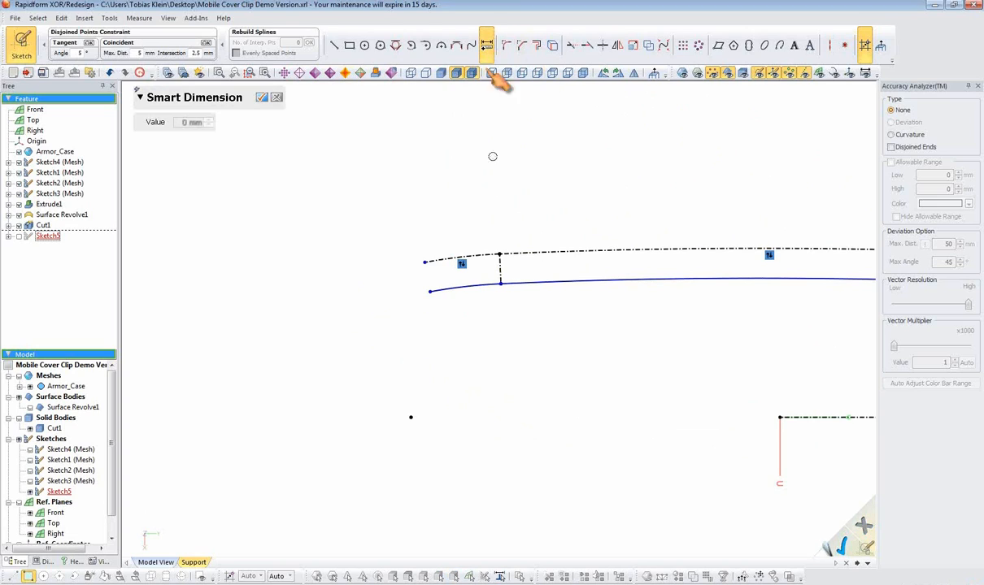
pyautogui.click(500, 282)
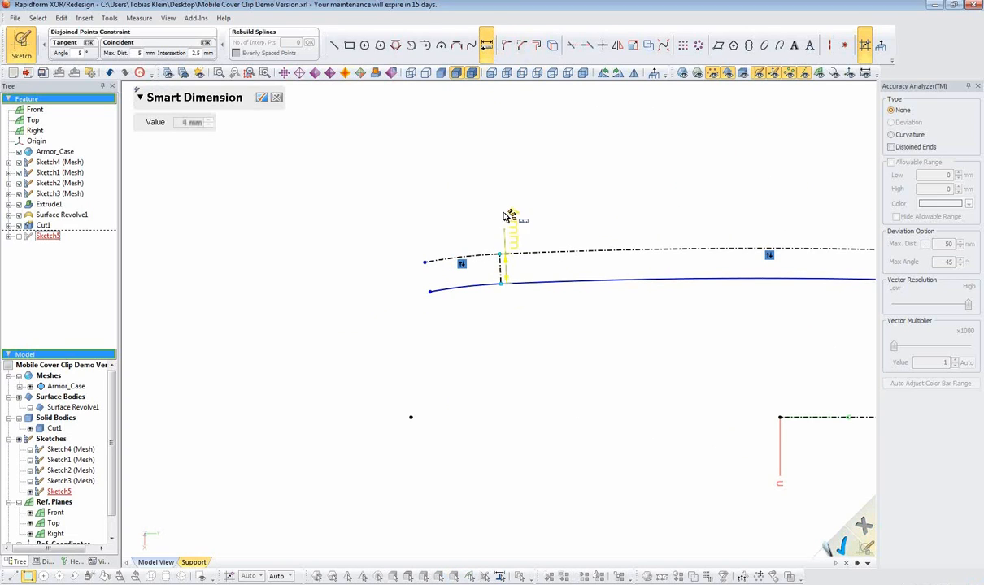
pyautogui.click(509, 214)
pyautogui.press('Escape')
pyautogui.moveTo(525, 280); pyautogui.dragTo(528, 289)
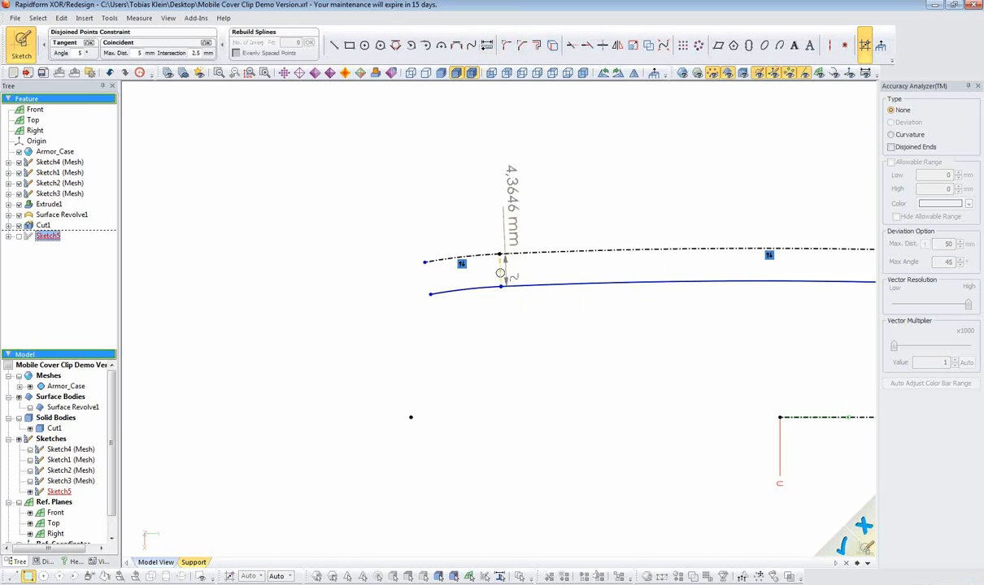
# - Delete that dimension with its short construction line, and redraw the line between the lower junction points of the construction and offset curves
pyautogui.click(517, 228)
pyautogui.press('Delete')
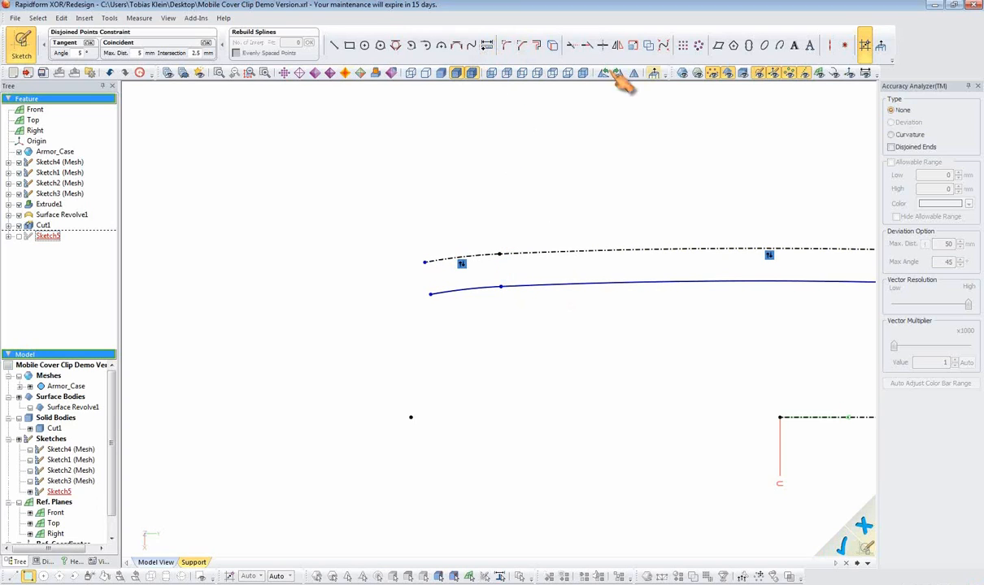
pyautogui.click(829, 44)
pyautogui.click(500, 254)
pyautogui.click(501, 288)
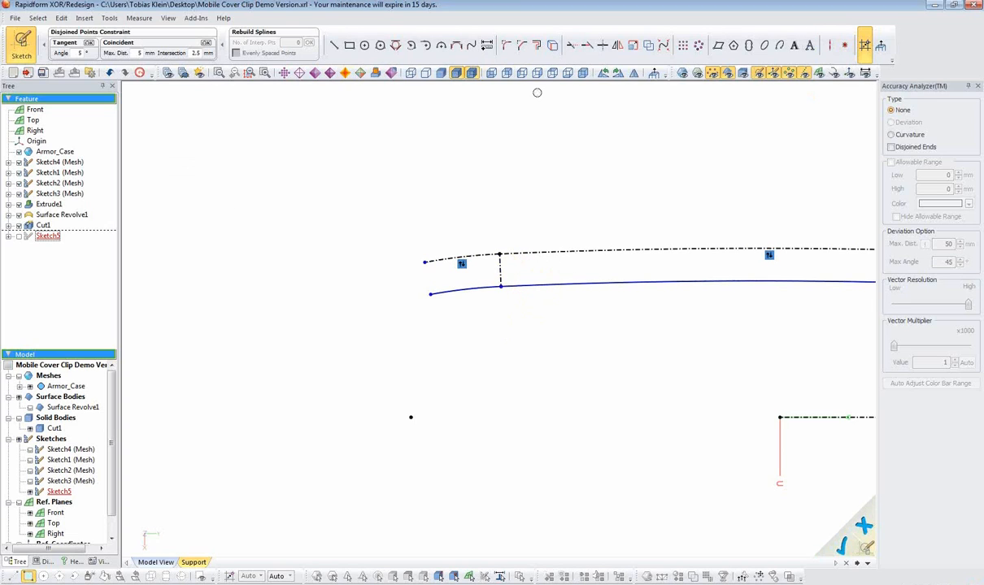
# - Dimension the spacing between the left construction and offset curves at the short construction line and set it to 4 mm
pyautogui.click(486, 45)
pyautogui.click(500, 271)
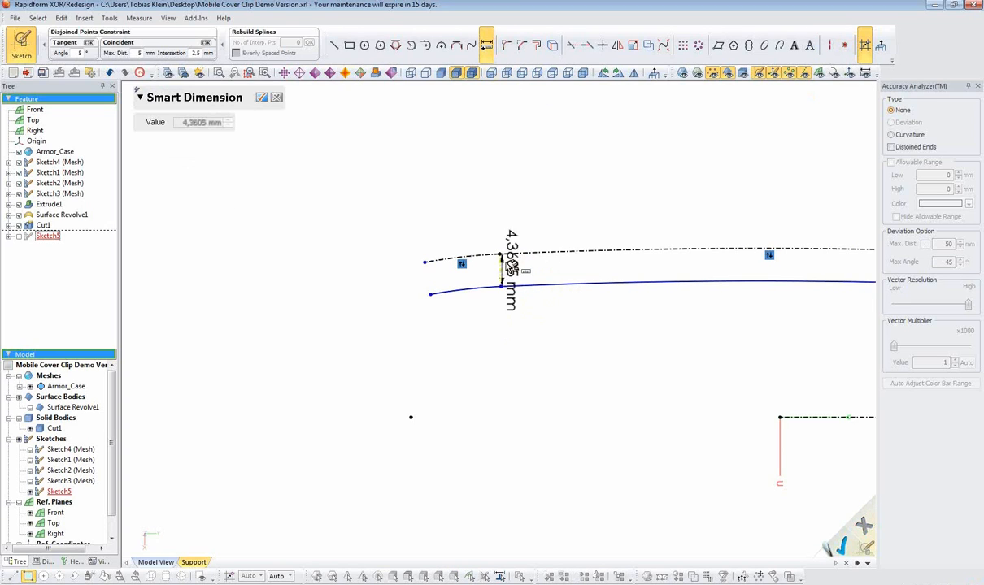
pyautogui.click(520, 203)
pyautogui.doubleClick(527, 195)
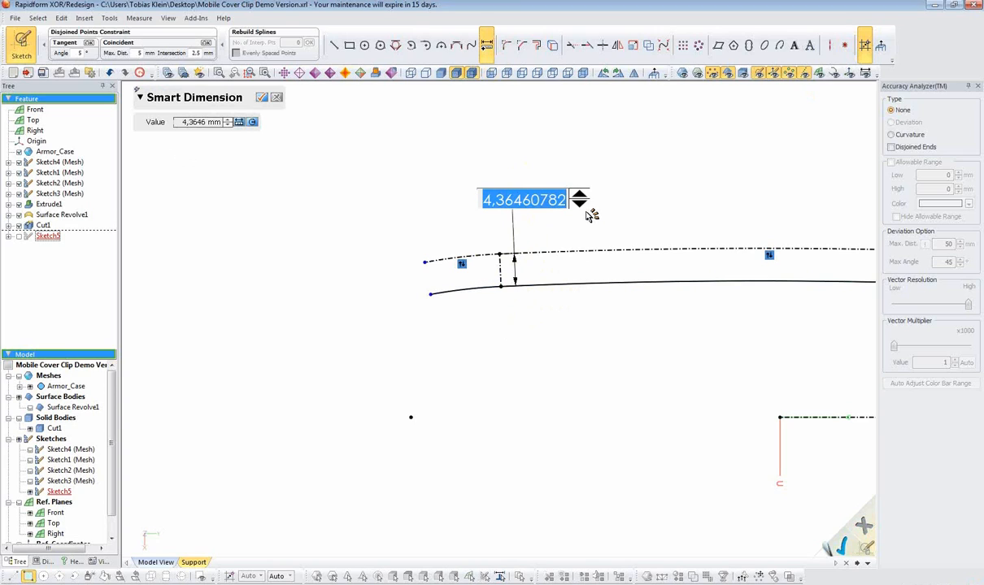
pyautogui.write('4')
pyautogui.press('Return')
pyautogui.press('Escape')
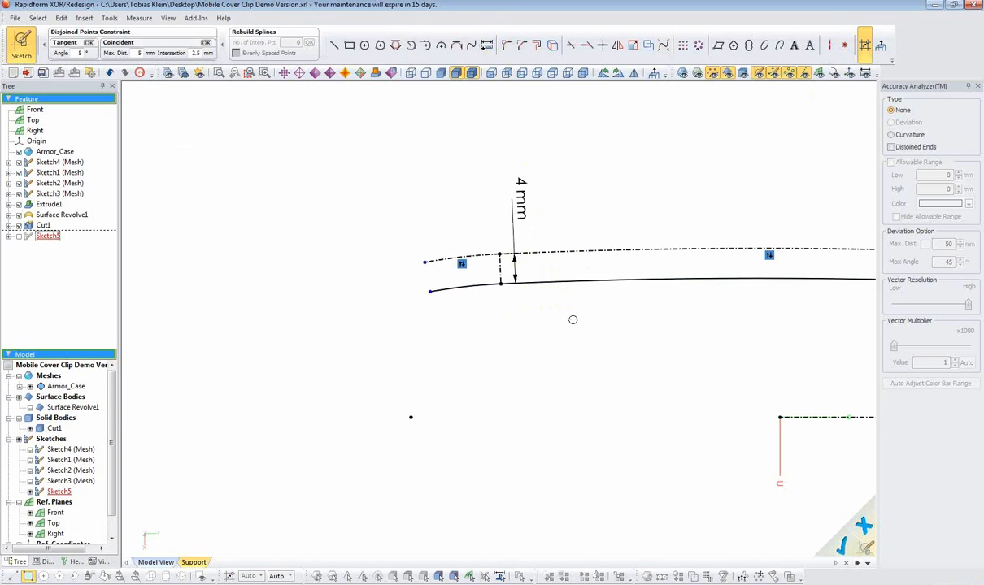
# - Convert the bottom curve's end point at the lower left corner from Sketch4 (Mesh), showing that sketch only for the conversion
pyautogui.click(33, 460)
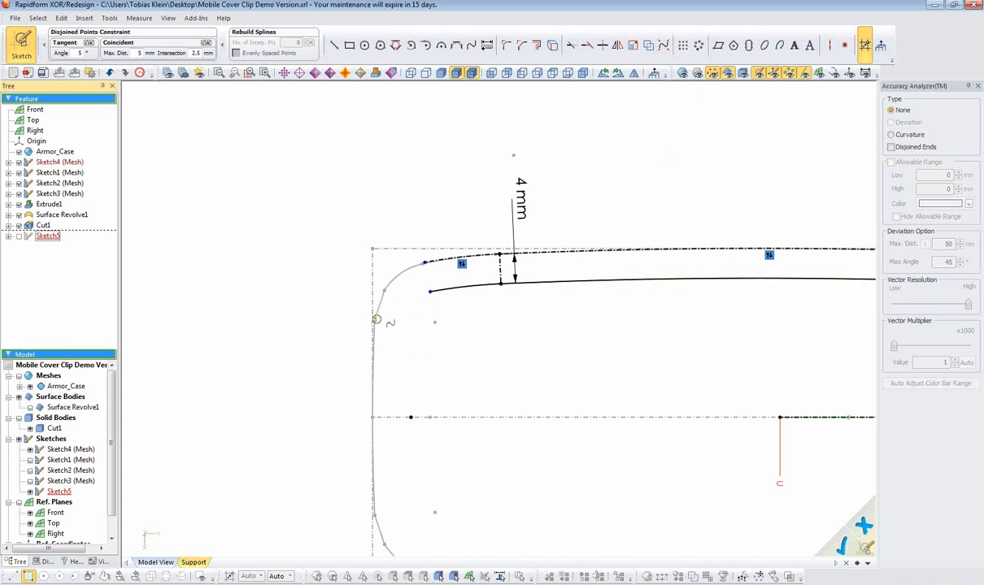
pyautogui.rightClick(377, 319)
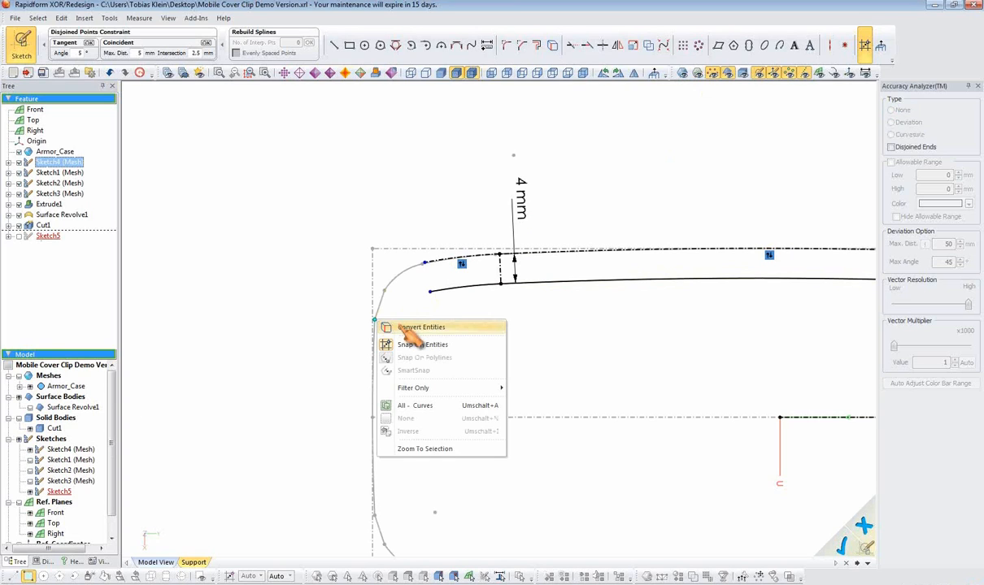
pyautogui.click(408, 328)
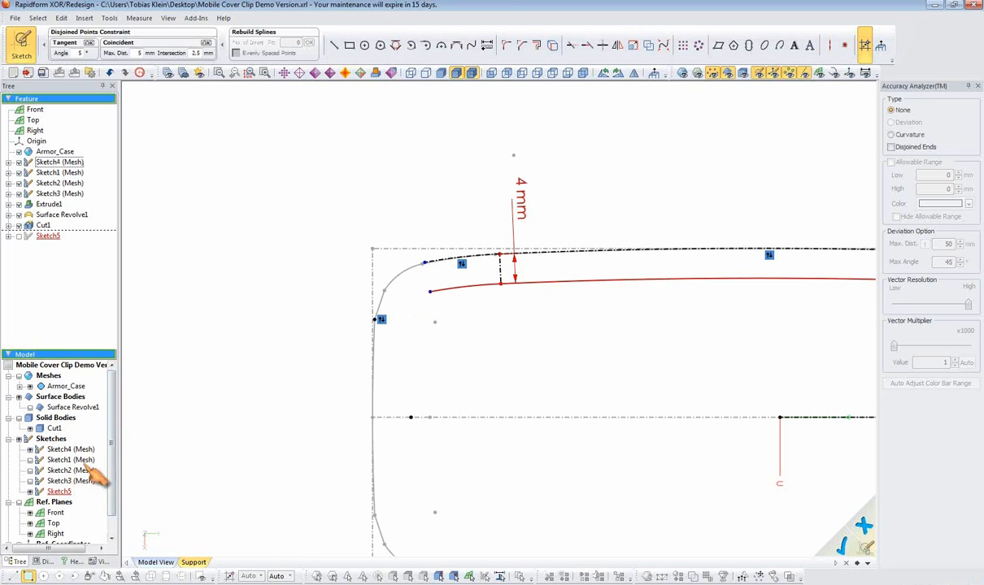
pyautogui.click(31, 450)
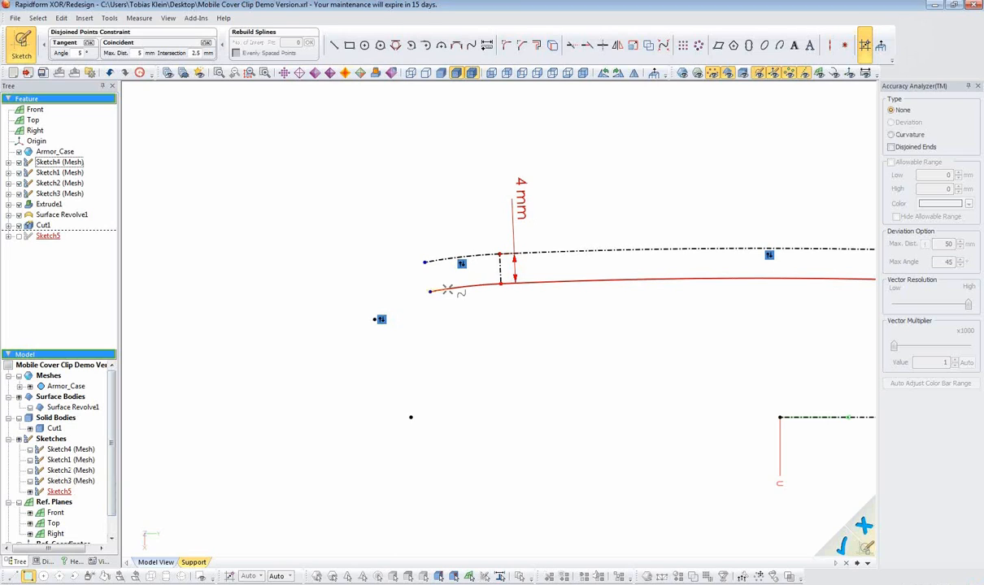
# - Draw a tangent arc from the lower end of the left offset curve to the converted corner point
pyautogui.moveTo(433, 291)
pyautogui.mouseDown()
pyautogui.moveTo(443, 311)
pyautogui.moveTo(431, 293)
pyautogui.mouseUp()
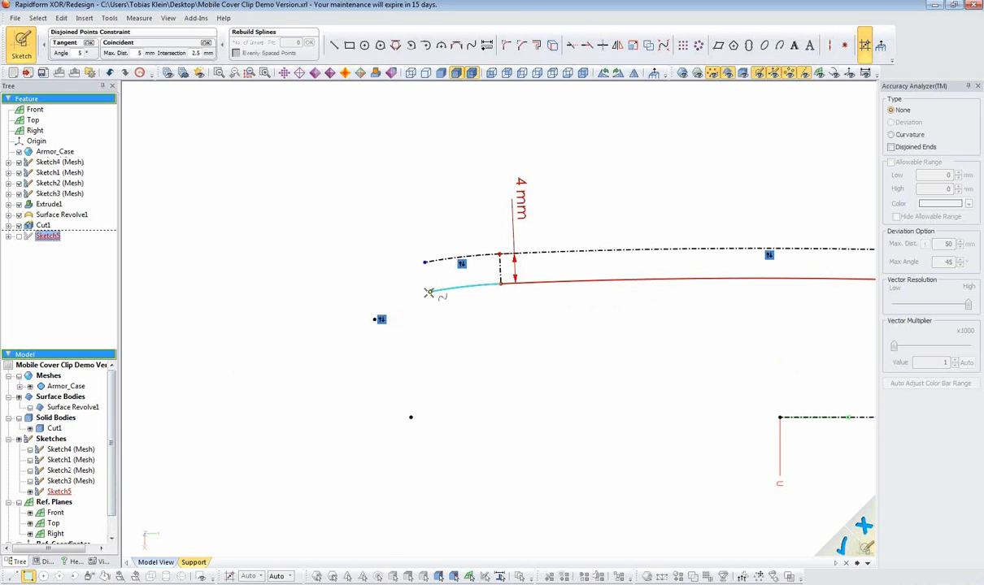
pyautogui.click(425, 46)
pyautogui.click(435, 290)
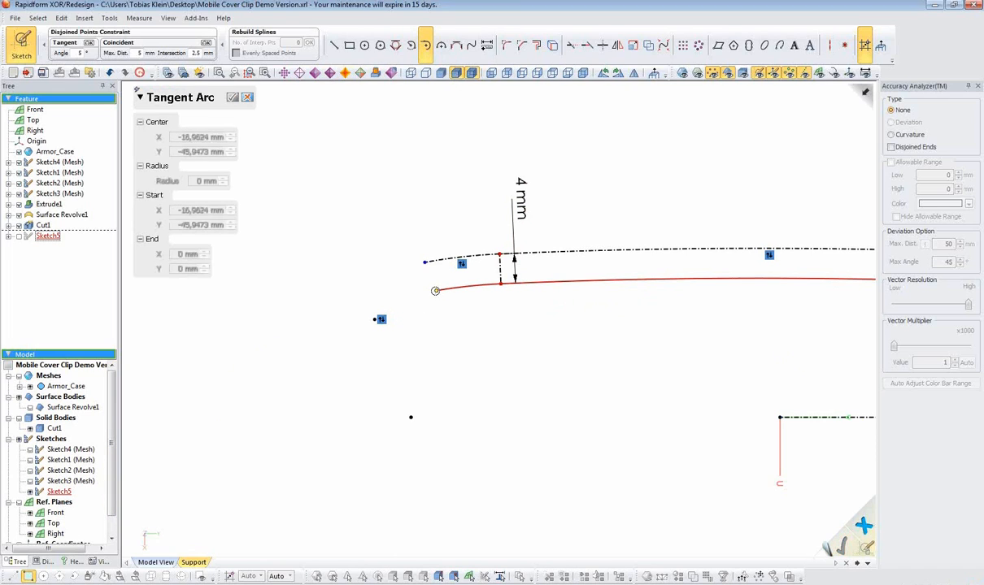
pyautogui.click(376, 319)
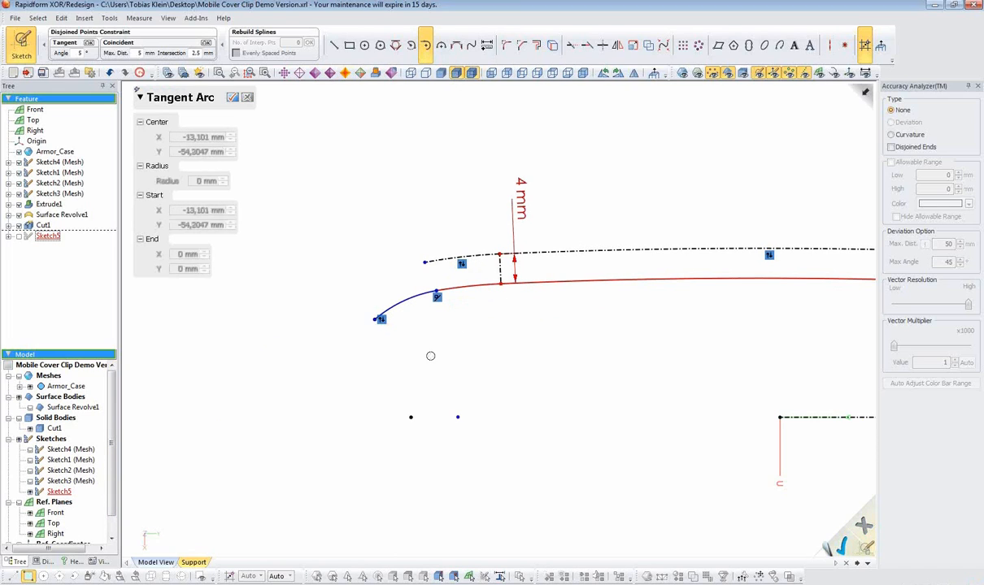
# - Delete the 4 mm driving dimension and replace it with a reference dimension on the short construction line
pyautogui.click(525, 209)
pyautogui.press('Delete')
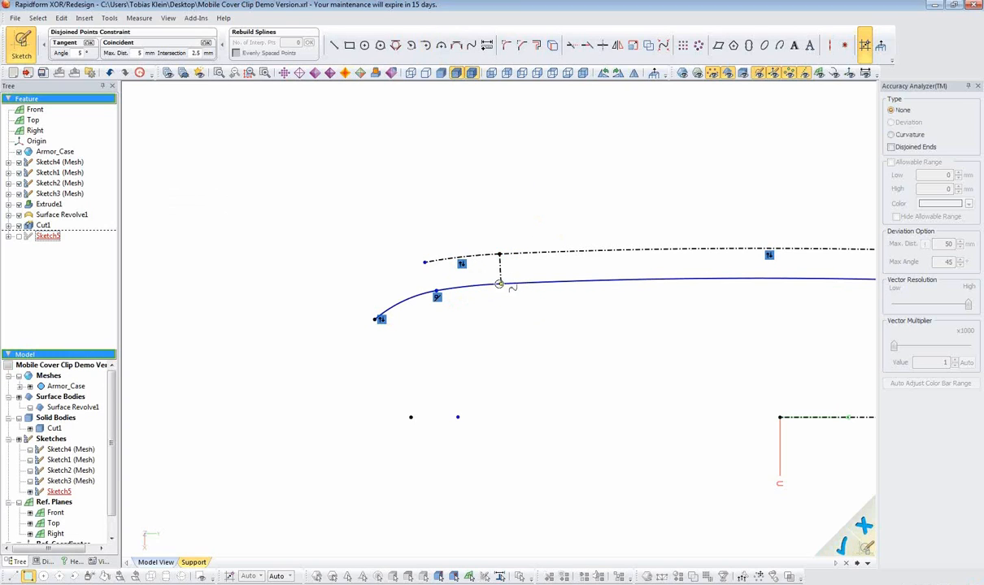
pyautogui.click(486, 44)
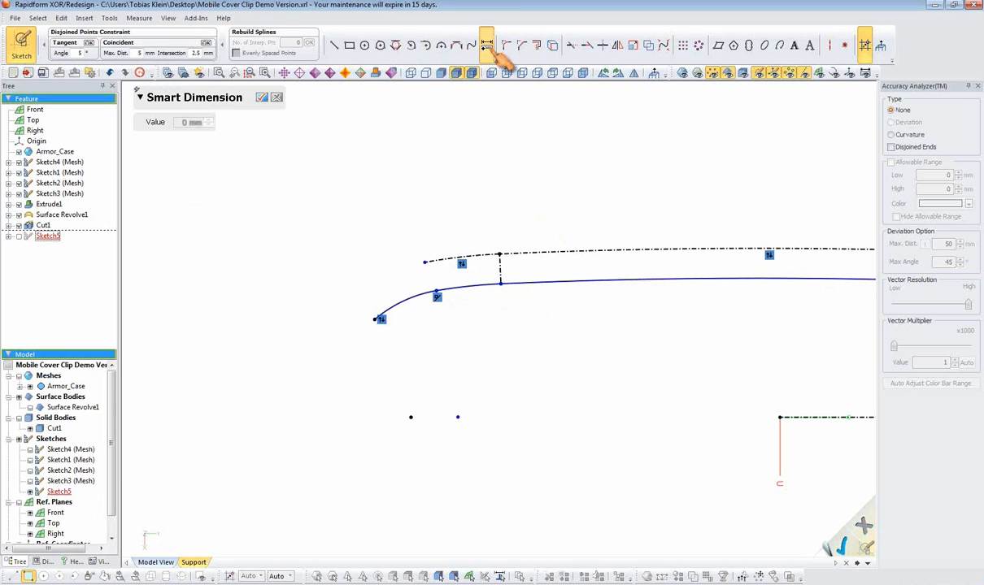
pyautogui.click(498, 265)
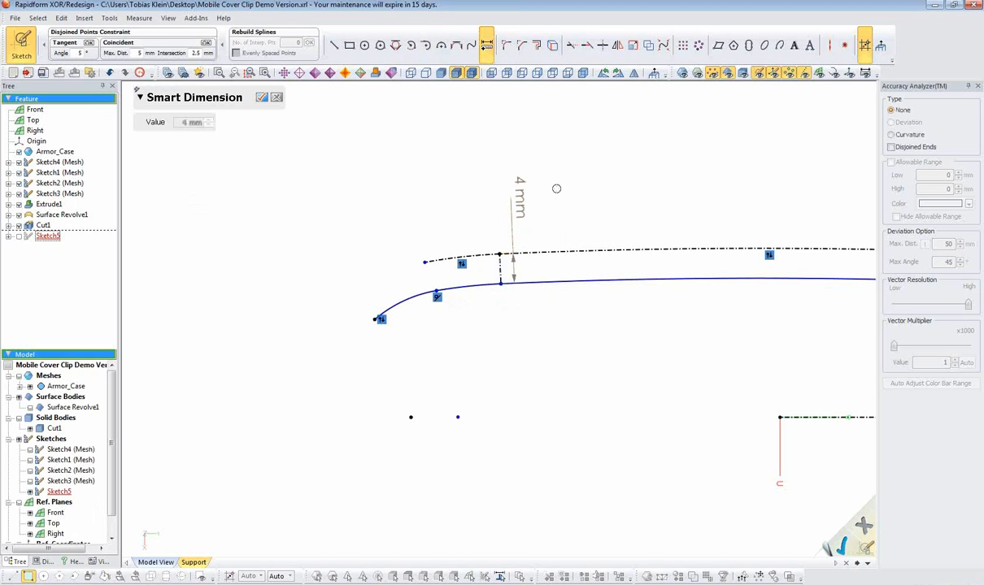
pyautogui.click(558, 196)
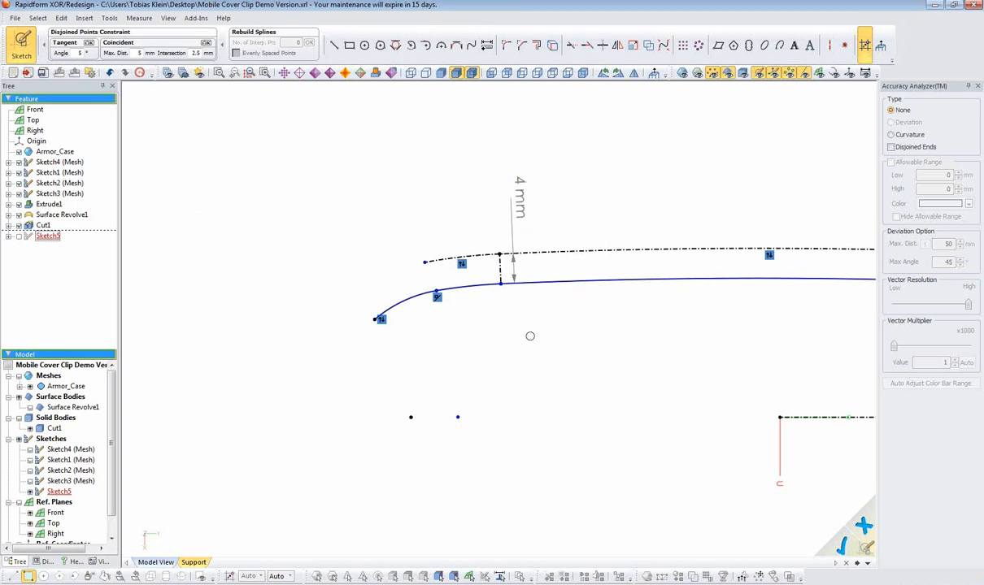
# - Show the mesh again and fillet the corner between the top and left offset curves with a radius of about 5.1 mm
pyautogui.click(696, 73)
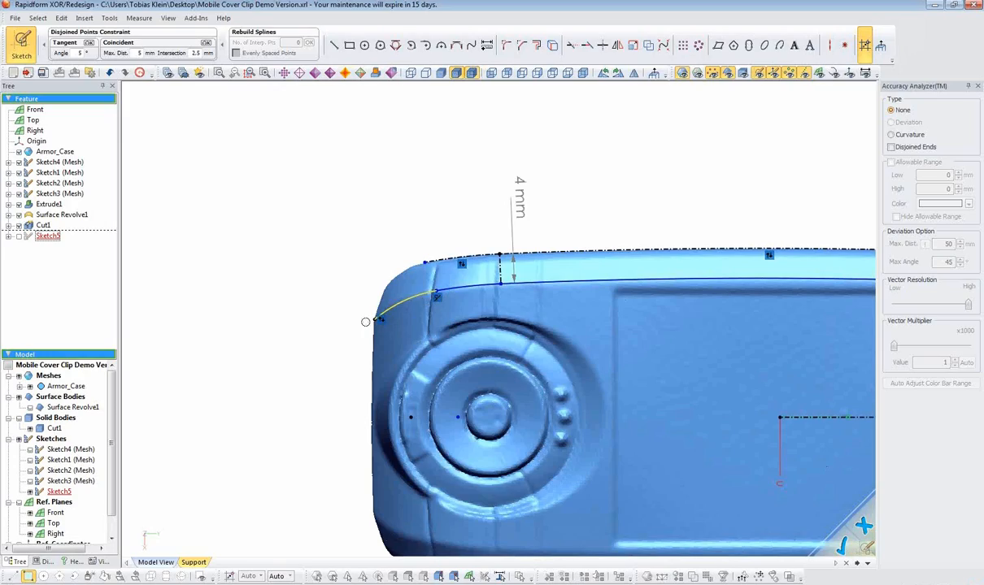
pyautogui.moveTo(812, 511); pyautogui.dragTo(752, 175, button='right')
pyautogui.keyDown('ctrl'); pyautogui.moveTo(716, 163); pyautogui.dragTo(611, 421, button='right'); pyautogui.keyUp('ctrl')
pyautogui.moveTo(536, 94)
pyautogui.keyDown('ctrl'); pyautogui.mouseDown(button='right')
pyautogui.moveTo(518, 328)
pyautogui.moveTo(465, 427)
pyautogui.mouseUp(button='right'); pyautogui.keyUp('ctrl')
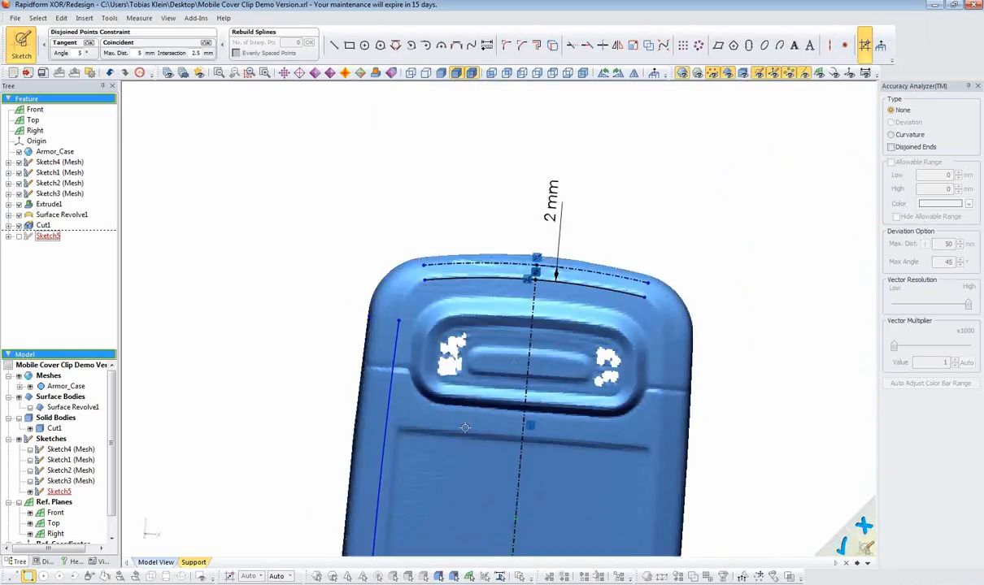
pyautogui.moveTo(519, 358)
pyautogui.mouseDown(button='right')
pyautogui.moveTo(513, 244)
pyautogui.moveTo(480, 98)
pyautogui.mouseUp(button='right')
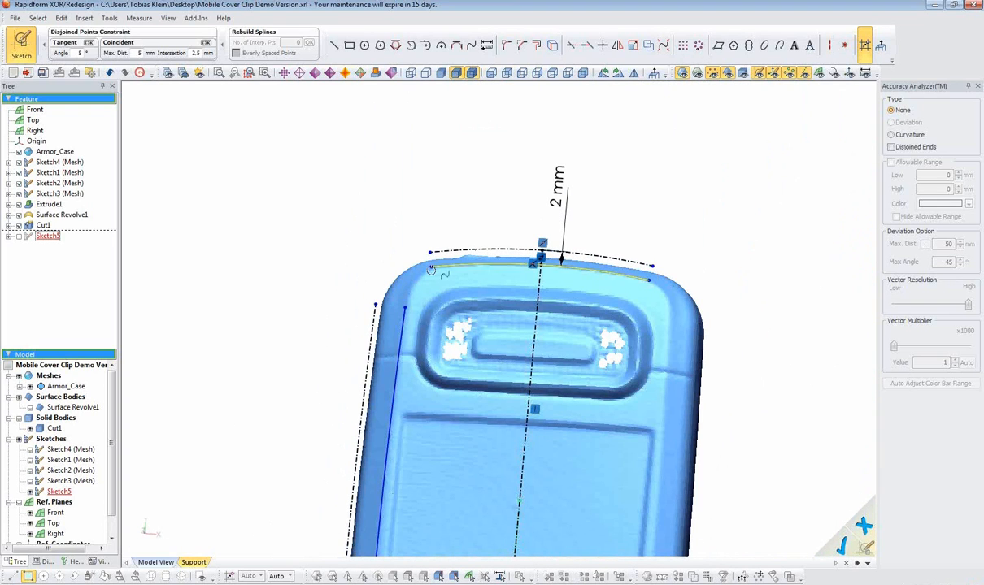
pyautogui.click(506, 45)
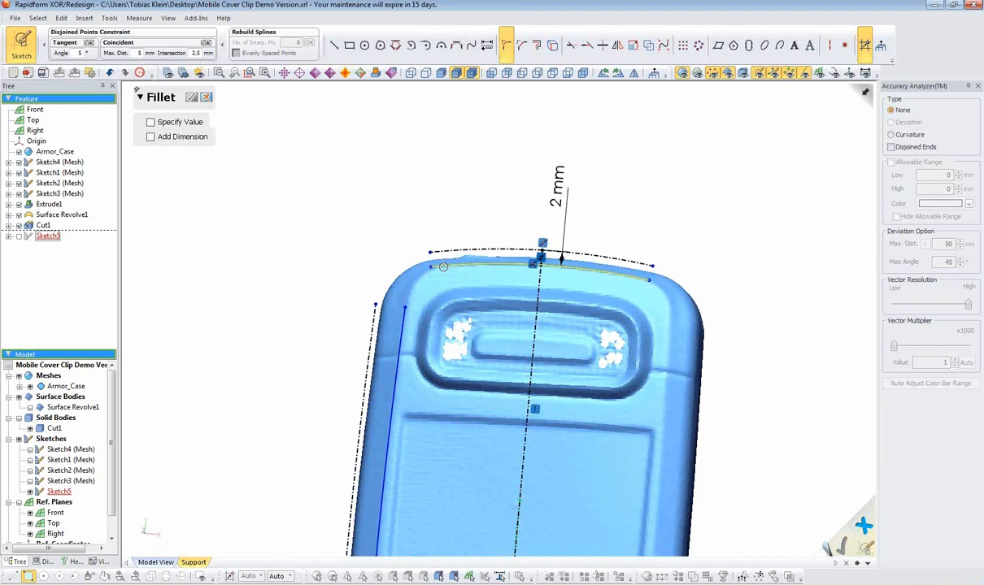
pyautogui.moveTo(404, 309); pyautogui.dragTo(409, 303)
pyautogui.hotkey('ctrl', 'shift', 'a')
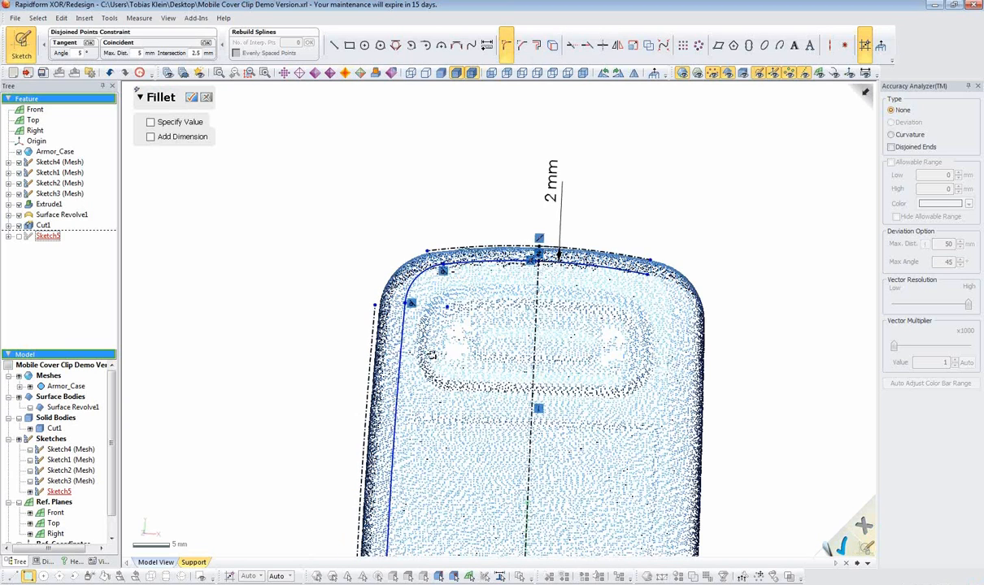
pyautogui.press('Escape')
# - Dimension the upper left fillet arc and set its radius to 5 mm
pyautogui.moveTo(414, 282); pyautogui.dragTo(412, 280)
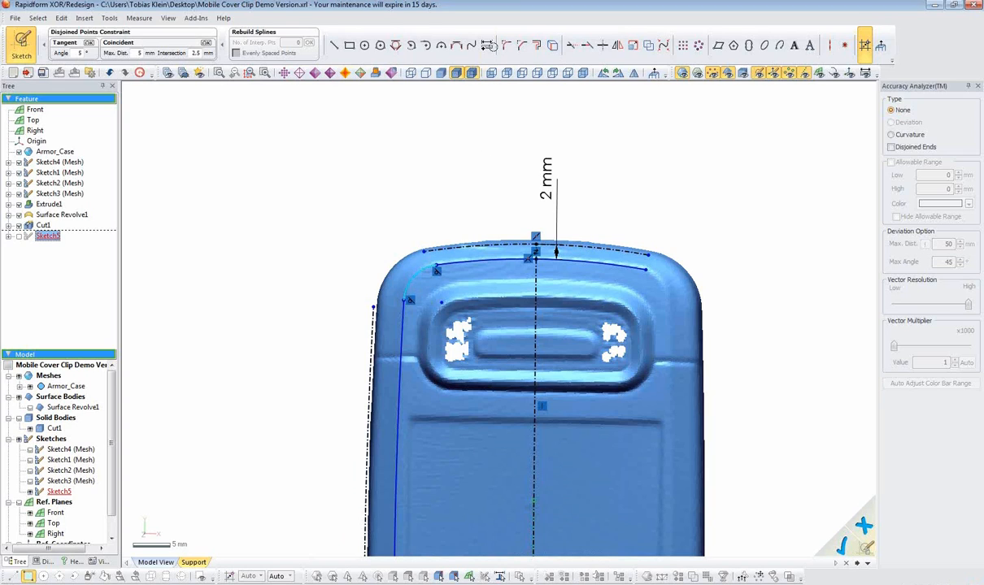
pyautogui.click(486, 45)
pyautogui.click(412, 279)
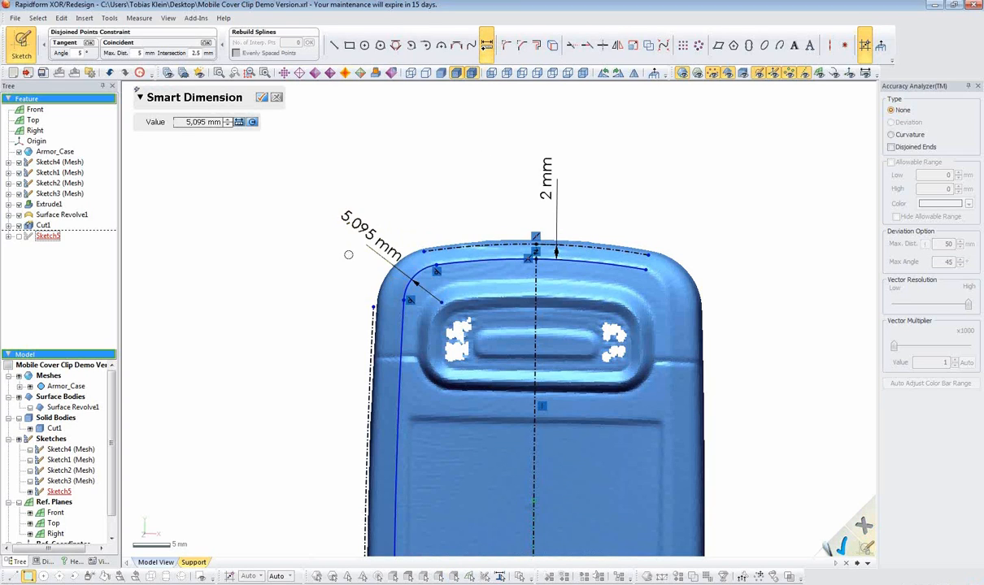
pyautogui.click(369, 238)
pyautogui.write('3')
pyautogui.press('Return')
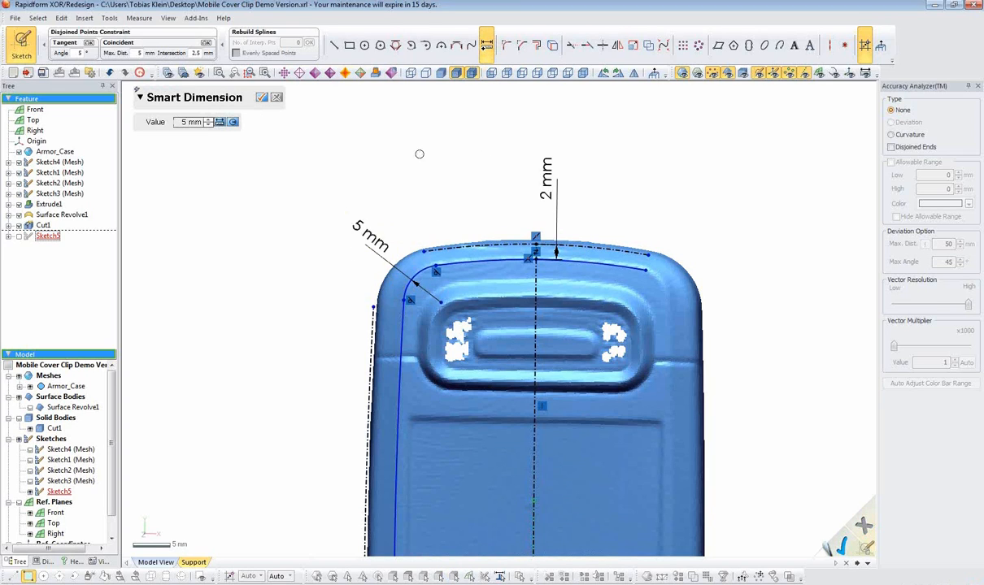
pyautogui.press('Escape')
# - Mirror the upper left fillet, the left offset curves and the lower tangent arc about the vertical centreline
pyautogui.keyDown('ctrl'); pyautogui.moveTo(561, 409); pyautogui.dragTo(527, 294, button='right'); pyautogui.keyUp('ctrl')
pyautogui.keyDown('shift'); pyautogui.moveTo(514, 338); pyautogui.dragTo(592, 180, button='right'); pyautogui.keyUp('shift')
pyautogui.keyDown('ctrl'); pyautogui.moveTo(538, 380); pyautogui.dragTo(522, 319, button='right'); pyautogui.keyUp('ctrl')
pyautogui.keyDown('ctrl'); pyautogui.moveTo(500, 401); pyautogui.dragTo(506, 360, button='right'); pyautogui.keyUp('ctrl')
pyautogui.scroll(-1, 497, 322)
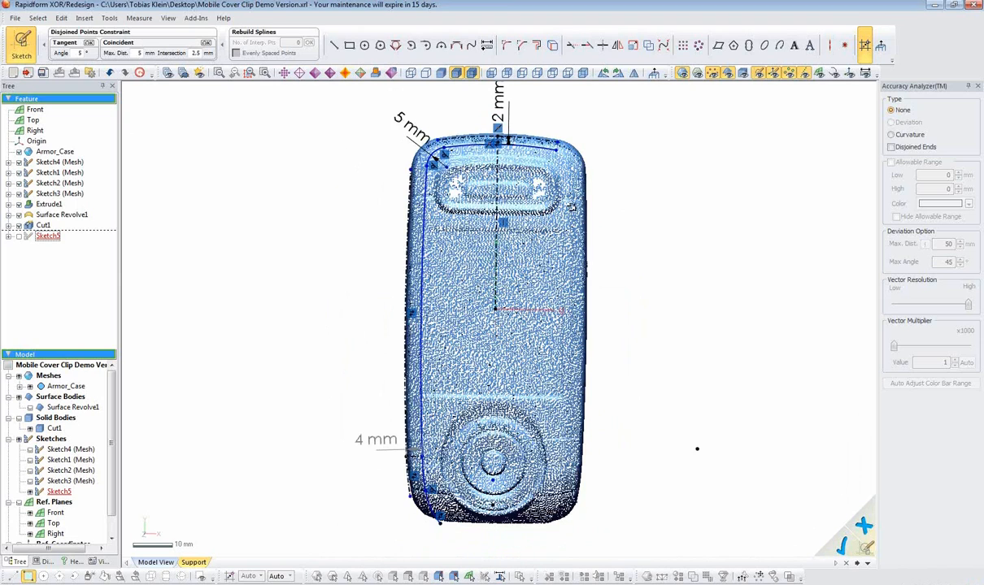
pyautogui.click(617, 47)
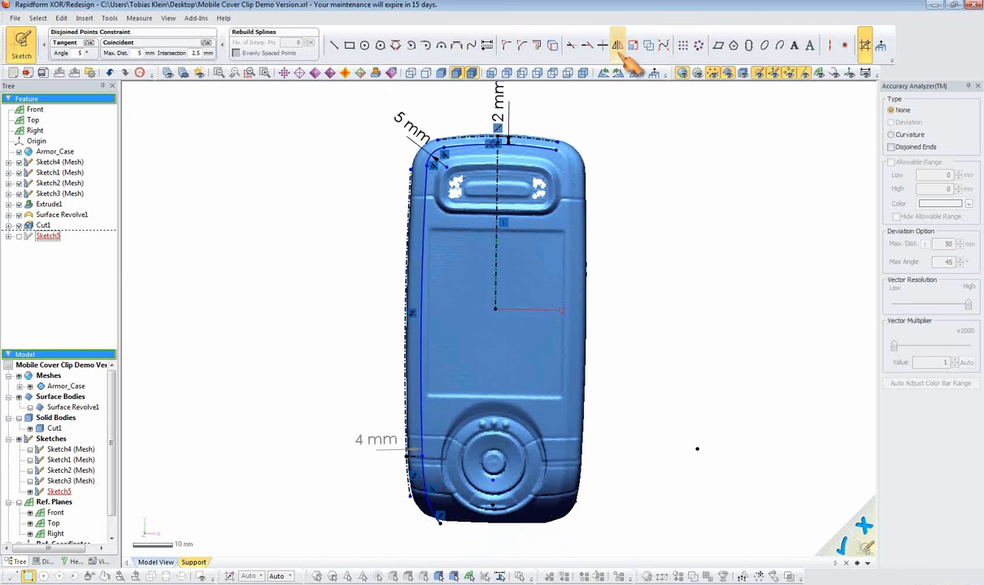
pyautogui.click(497, 186)
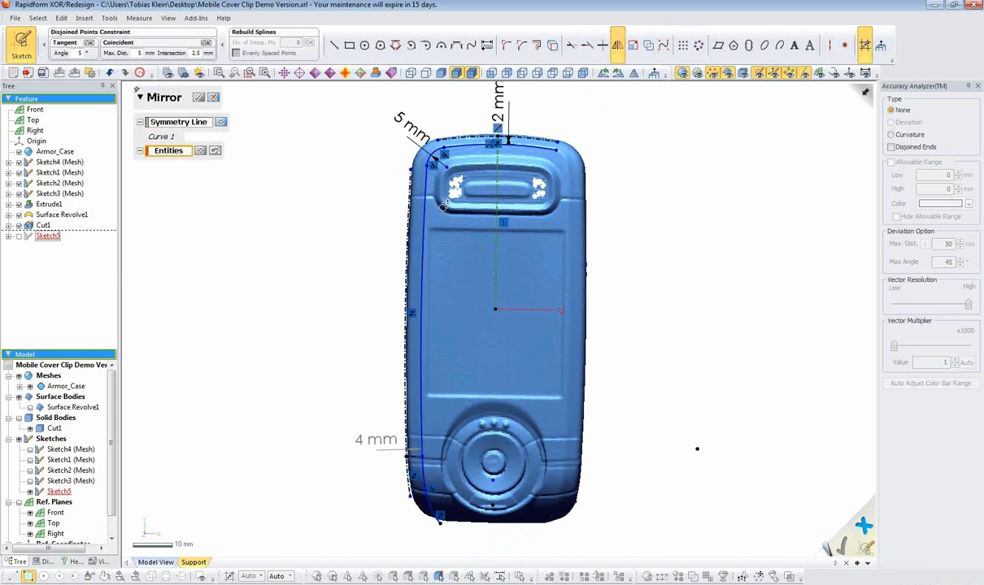
pyautogui.click(427, 161)
pyautogui.click(422, 341)
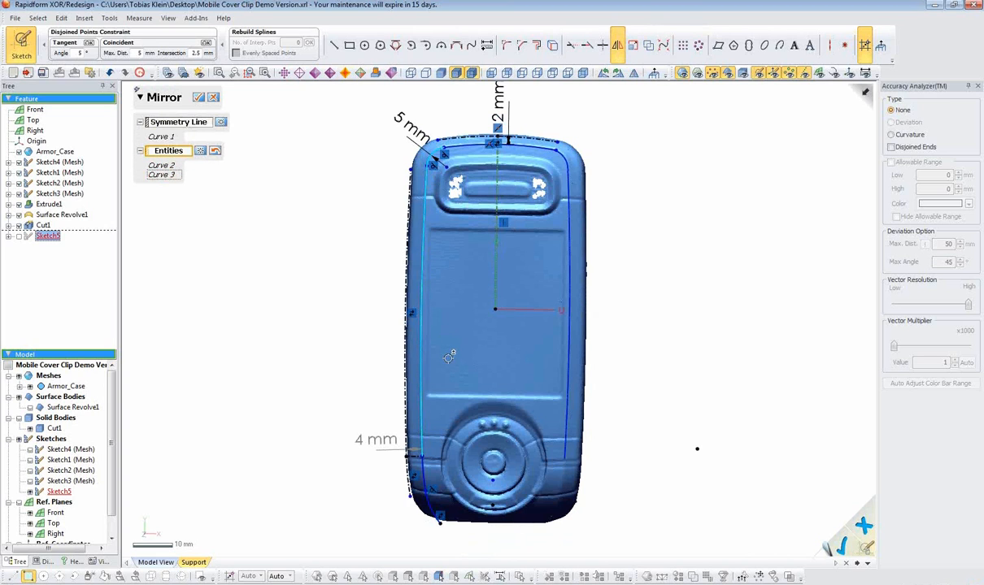
pyautogui.click(425, 499)
pyautogui.click(429, 508)
pyautogui.moveTo(509, 416); pyautogui.dragTo(517, 377, button='right')
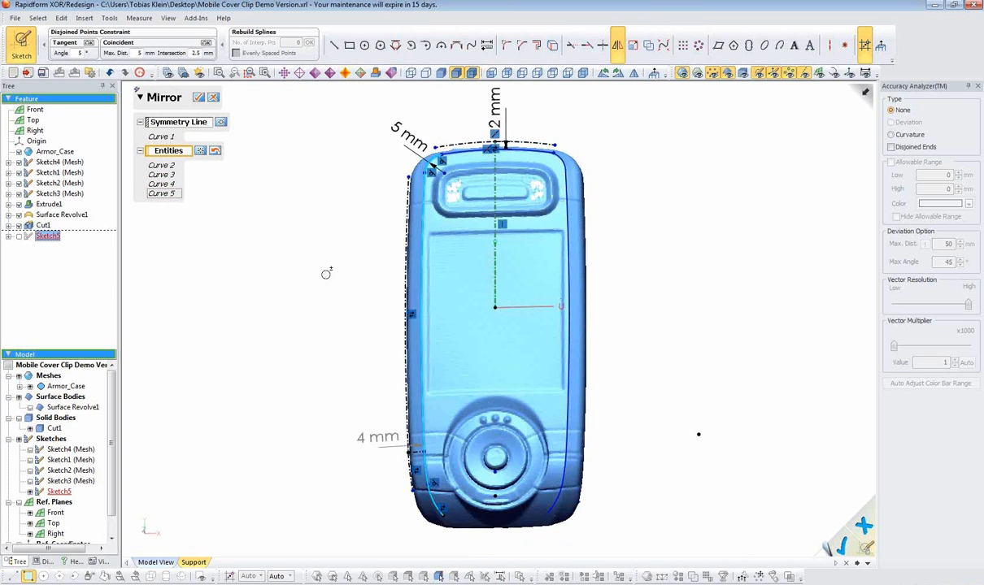
pyautogui.click(200, 99)
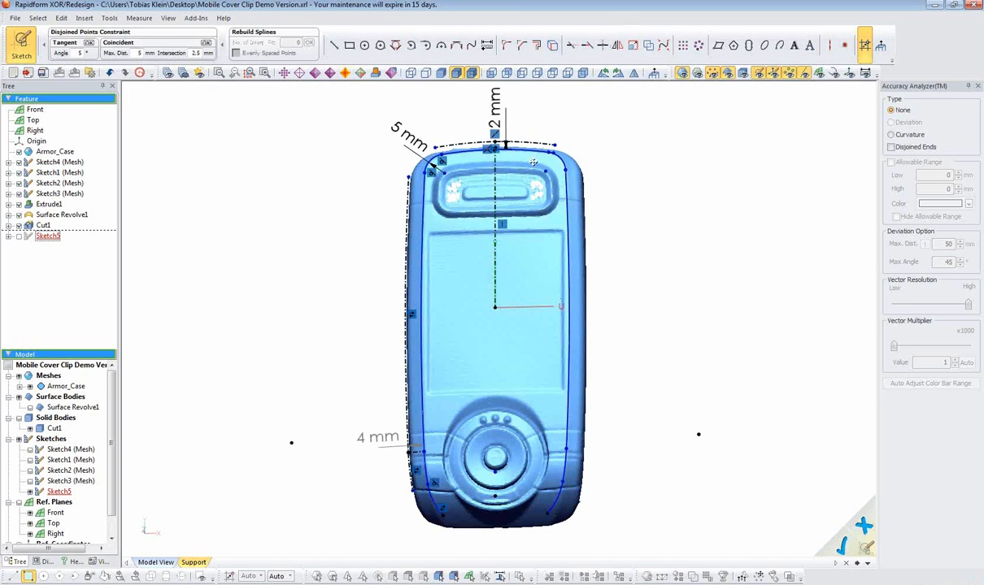
pyautogui.scroll(4, 532, 163)
pyautogui.scroll(-2, 467, 146)
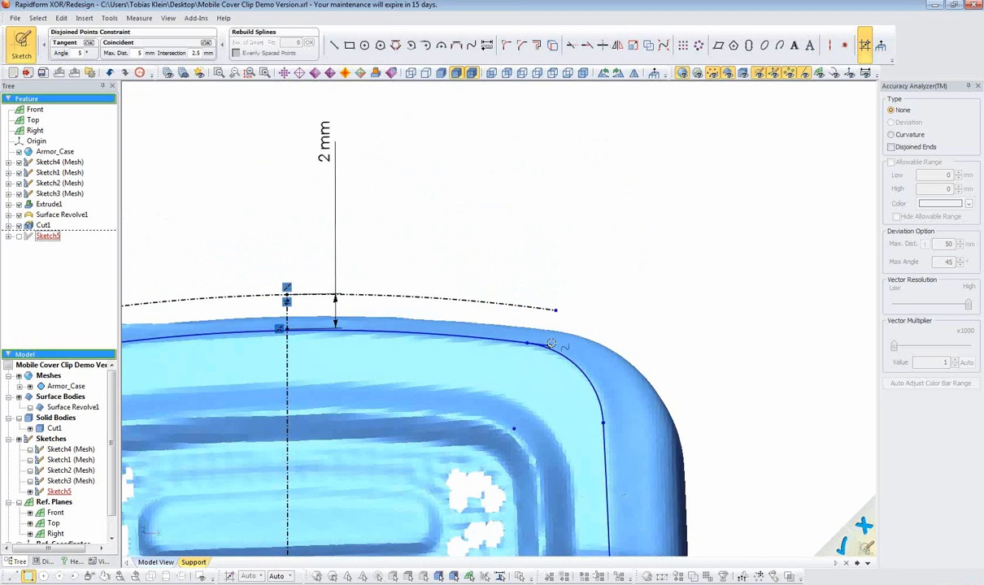
# - Turn the 4 mm reference dimension on the short construction line back into a driving dimension
pyautogui.click(547, 347)
pyautogui.click(388, 355)
pyautogui.click(286, 332)
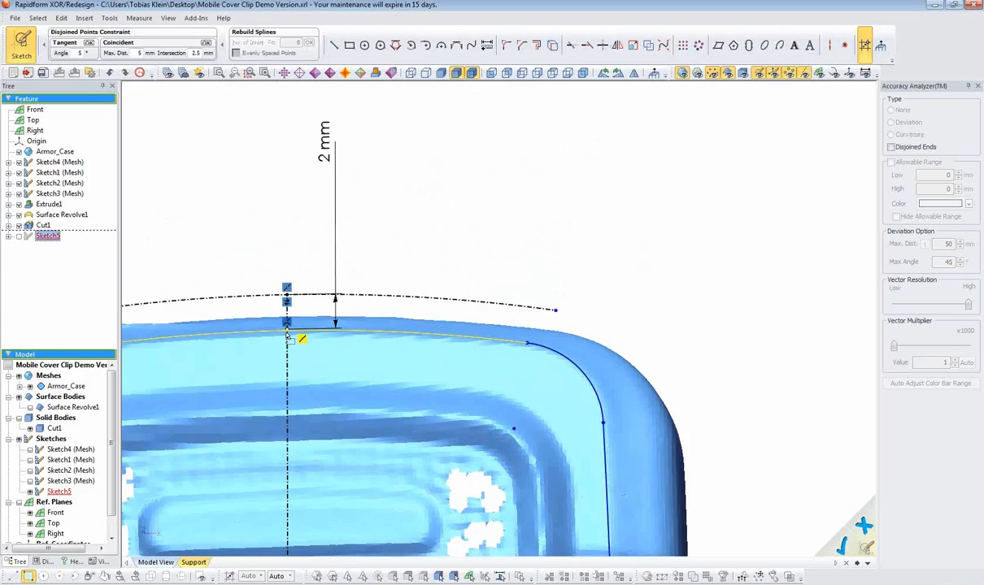
pyautogui.click(338, 410)
pyautogui.moveTo(398, 370)
pyautogui.keyDown('ctrl'); pyautogui.mouseDown(button='right')
pyautogui.moveTo(483, 289)
pyautogui.moveTo(188, 287)
pyautogui.moveTo(292, 363)
pyautogui.moveTo(471, 350)
pyautogui.moveTo(448, 323)
pyautogui.moveTo(747, 410)
pyautogui.moveTo(395, 374)
pyautogui.moveTo(391, 355)
pyautogui.mouseUp(button='right'); pyautogui.keyUp('ctrl')
pyautogui.scroll(-3, 483, 289)
pyautogui.click(368, 294)
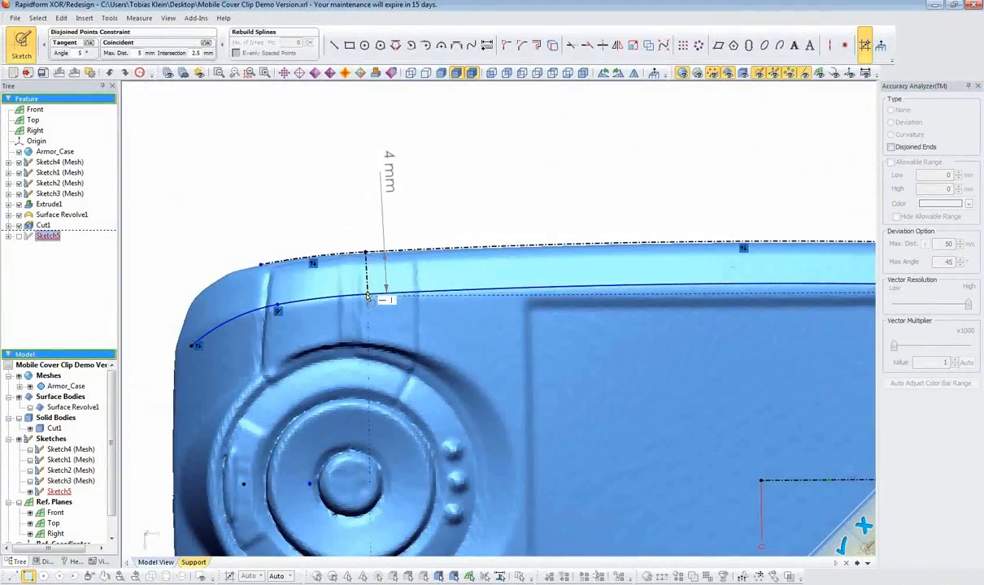
pyautogui.doubleClick(383, 229)
pyautogui.click(157, 138)
pyautogui.click(224, 189)
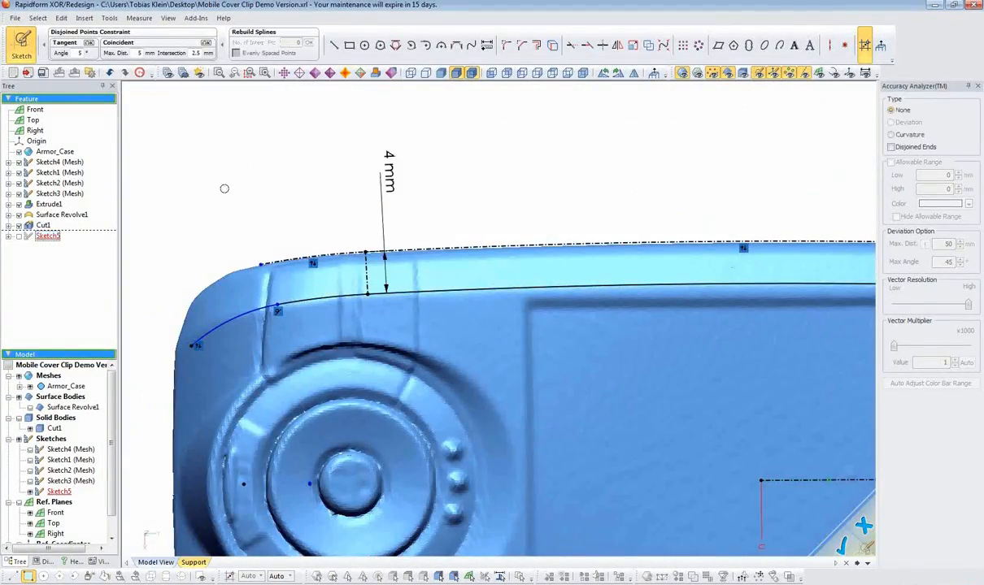
# - Dimension the lower left tangent arc and set its radius to 17.5 mm
pyautogui.moveTo(287, 252); pyautogui.dragTo(503, 256, button='right')
pyautogui.click(486, 45)
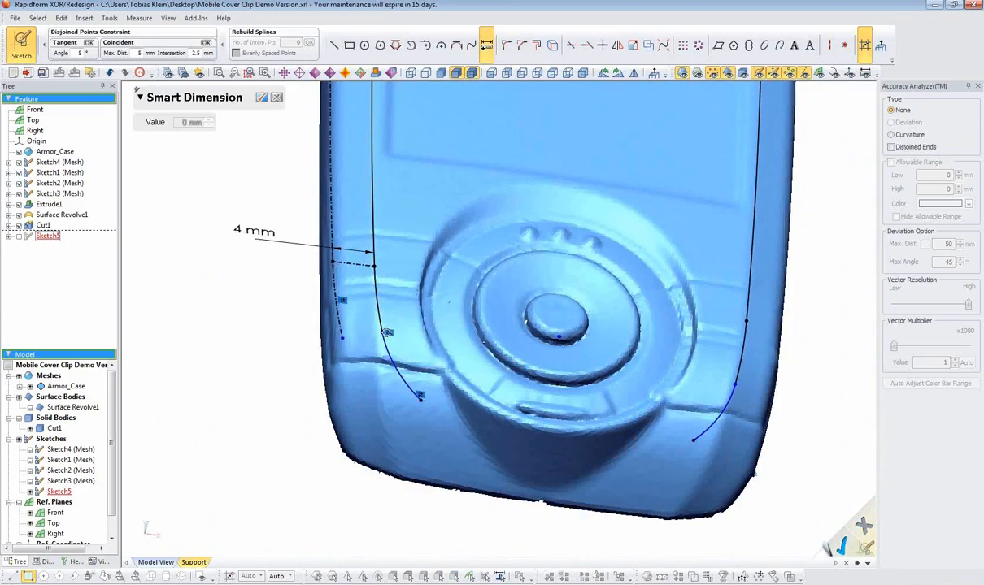
pyautogui.click(393, 356)
pyautogui.click(337, 399)
pyautogui.doubleClick(338, 400)
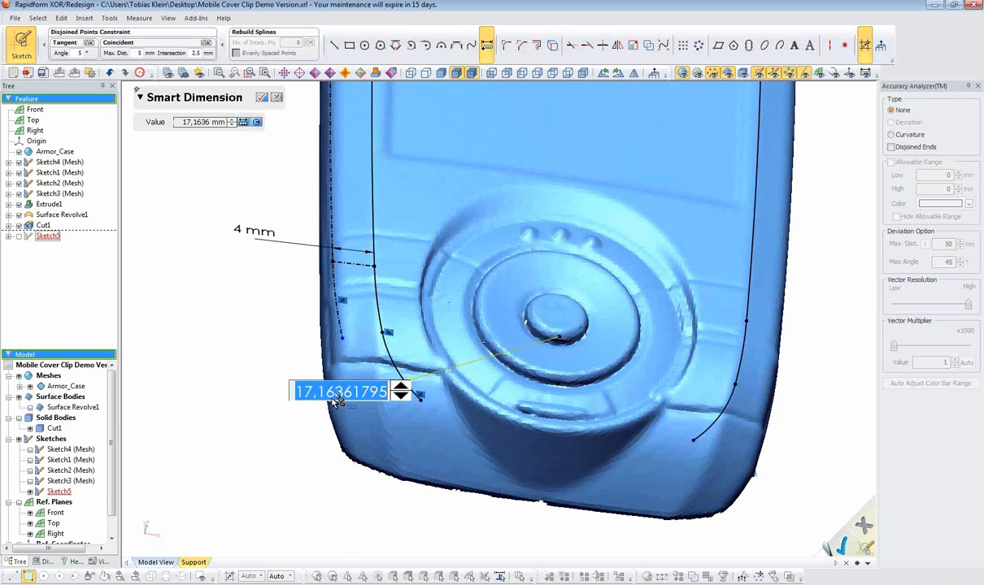
pyautogui.write('17,5')
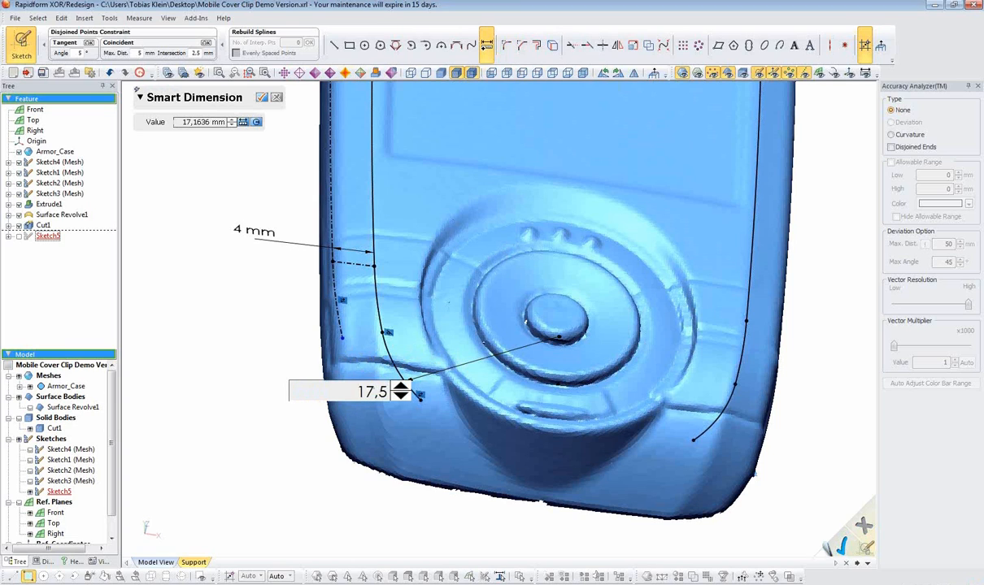
pyautogui.press('Return')
pyautogui.press('Escape')
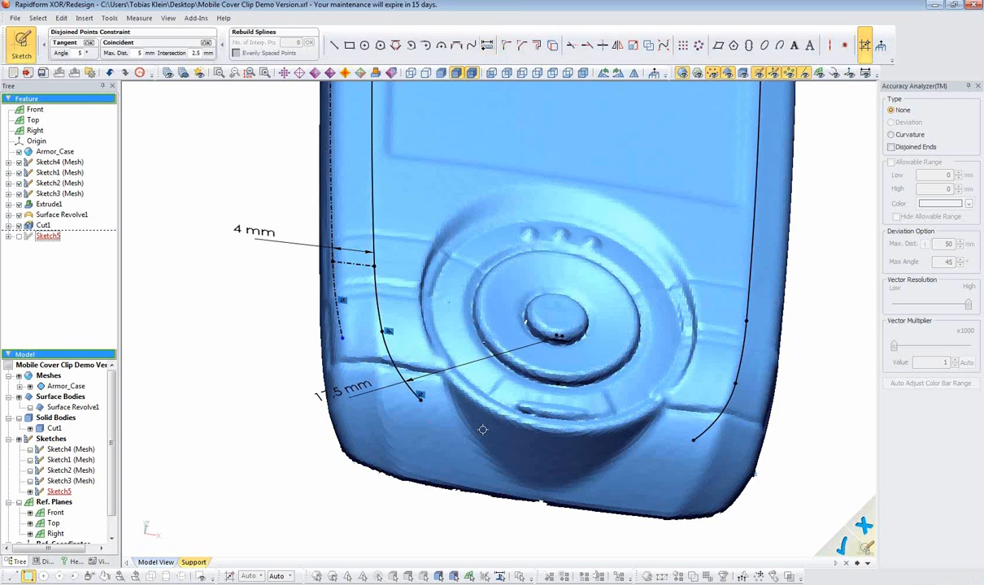
# - Finish the outline sketch and display the solid body opaque together with the mesh
pyautogui.click(827, 550)
pyautogui.moveTo(616, 445)
pyautogui.mouseDown(button='right')
pyautogui.moveTo(666, 405)
pyautogui.moveTo(575, 413)
pyautogui.moveTo(609, 441)
pyautogui.mouseUp(button='right')
pyautogui.scroll(-3, 666, 404)
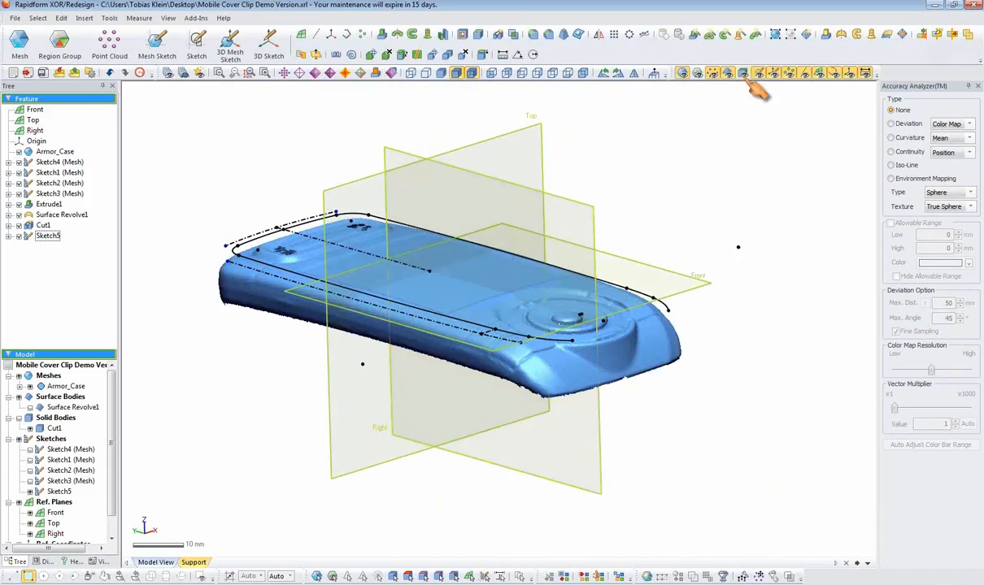
pyautogui.click(744, 75)
pyautogui.moveTo(491, 276); pyautogui.dragTo(490, 327, button='right')
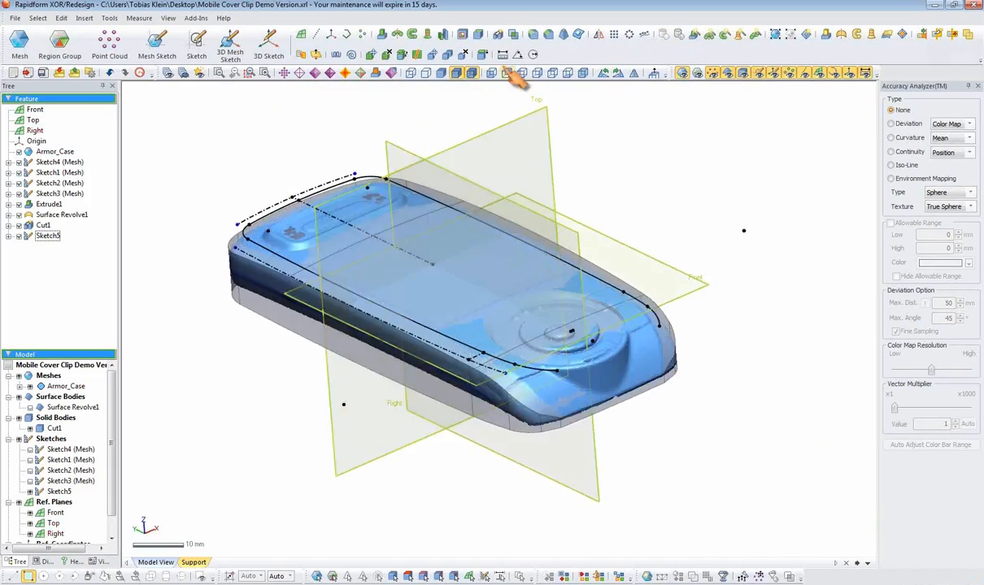
pyautogui.click(455, 73)
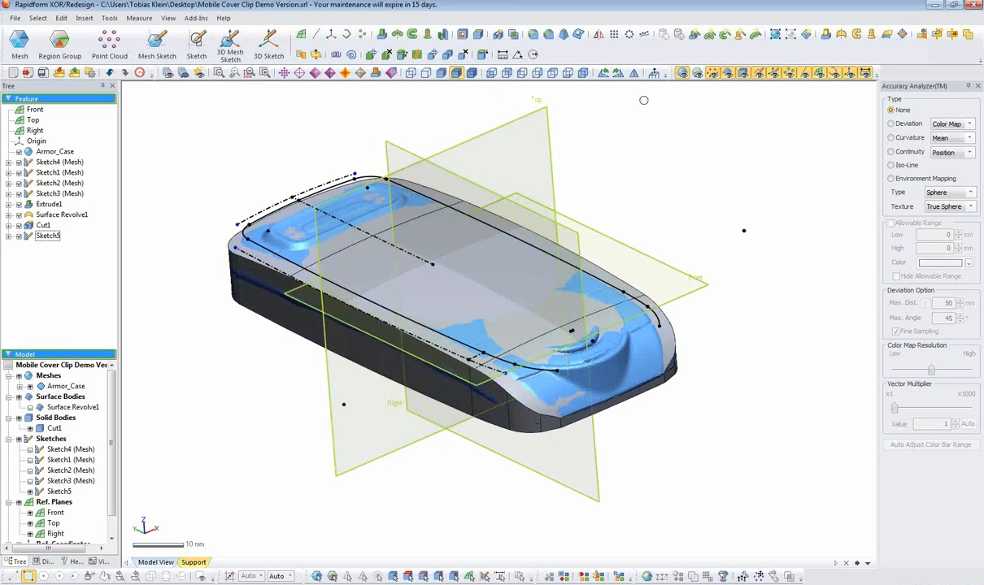
# - Split the solid's three top faces with Split Face, projecting the outline sketch chain in both directions
pyautogui.click(417, 54)
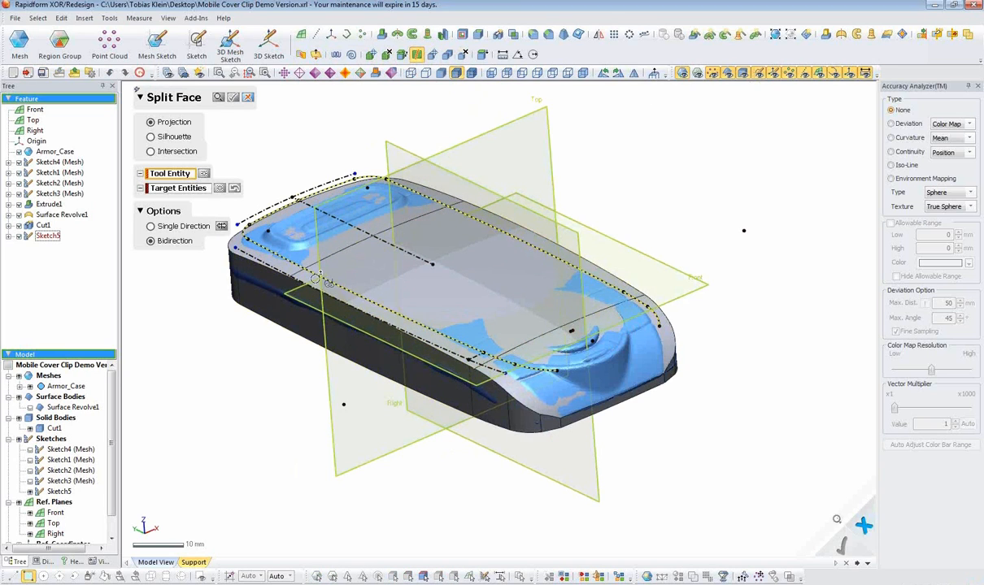
pyautogui.click(316, 279)
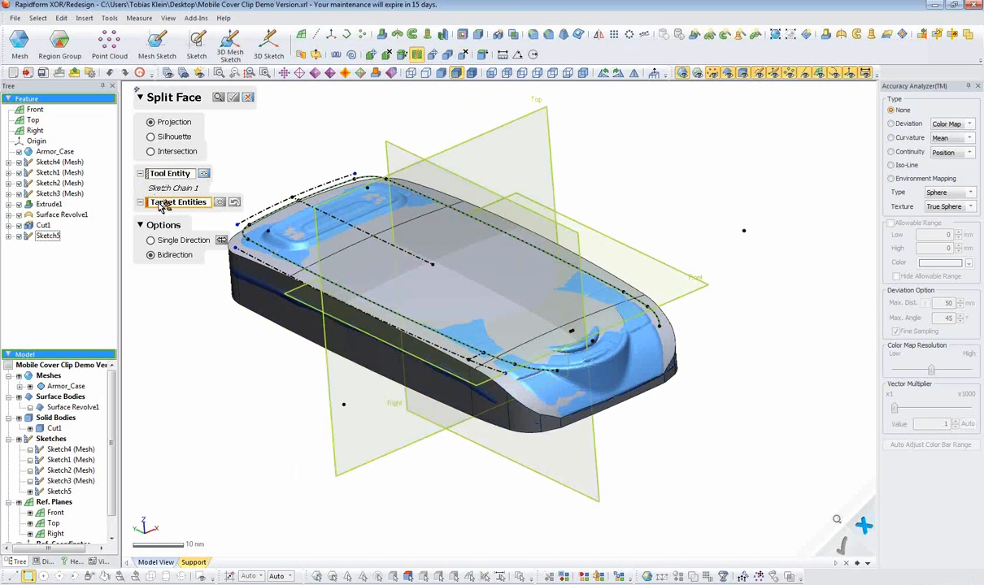
pyautogui.click(258, 244)
pyautogui.click(461, 290)
pyautogui.click(518, 347)
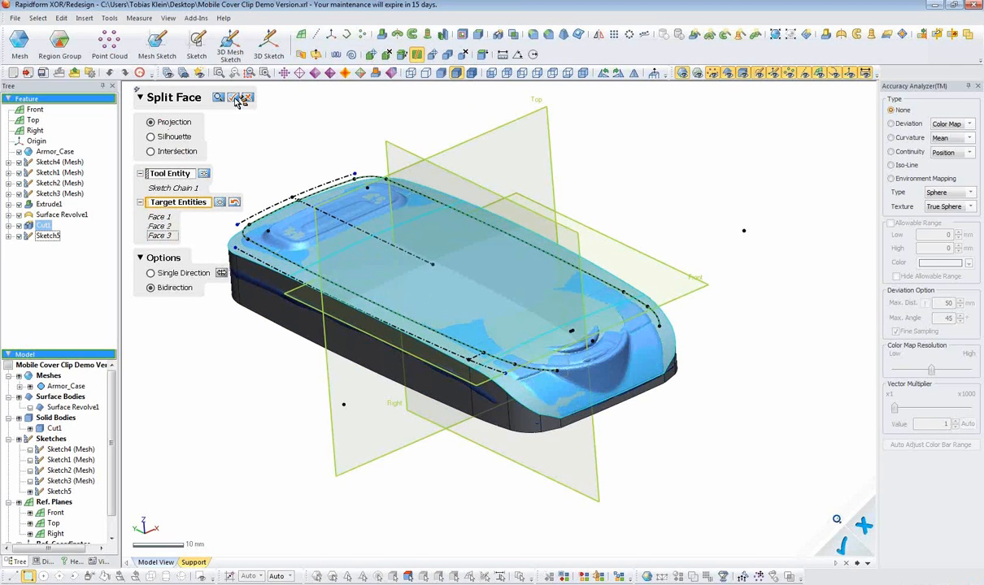
pyautogui.click(235, 99)
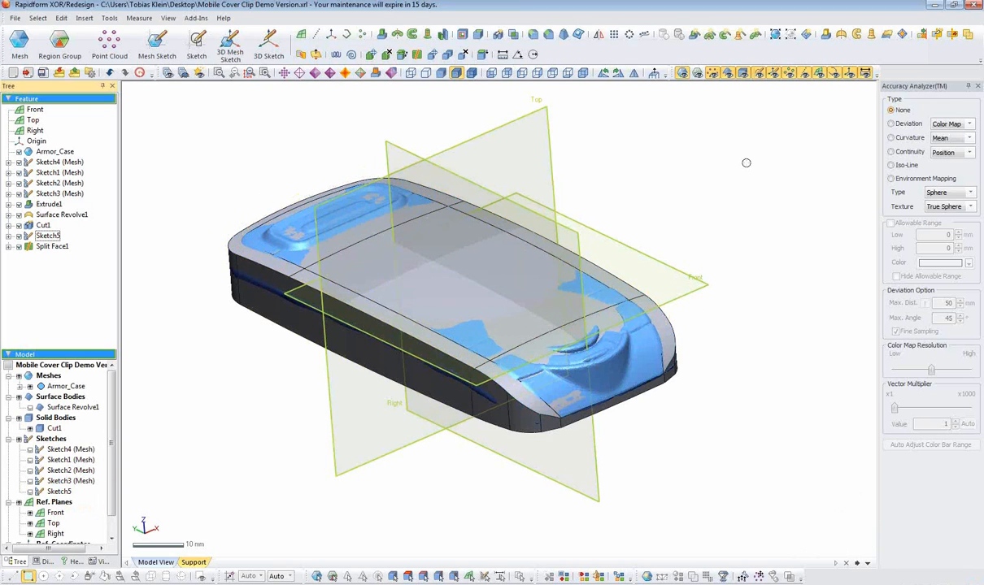
# - Hide the reference planes, turn on the deviation colour map, and examine the solid's top and side faces against the scan
pyautogui.click(820, 74)
pyautogui.moveTo(599, 197); pyautogui.dragTo(561, 325, button='right')
pyautogui.click(902, 123)
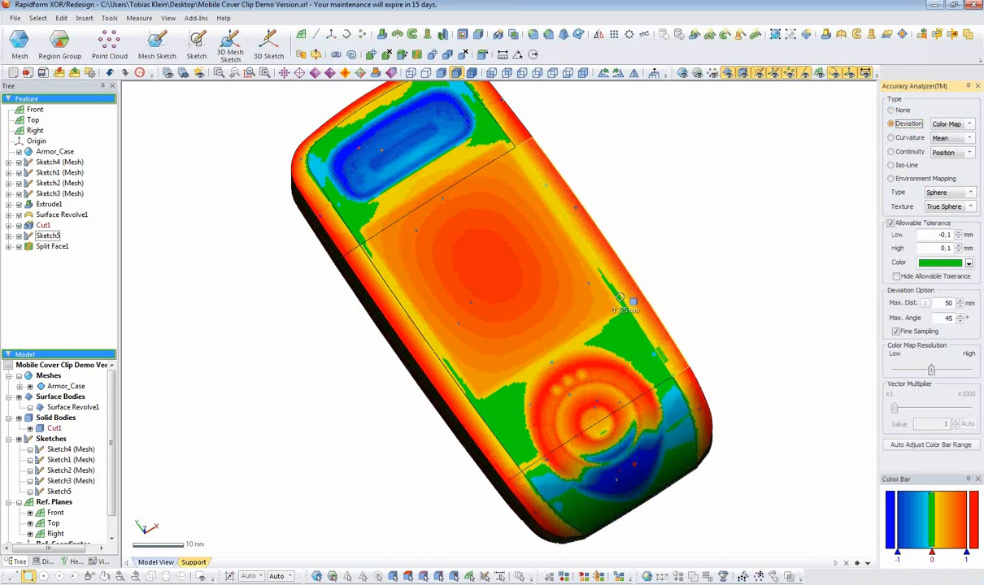
pyautogui.moveTo(637, 304); pyautogui.dragTo(611, 202, button='right')
pyautogui.moveTo(474, 325); pyautogui.dragTo(442, 420, button='right')
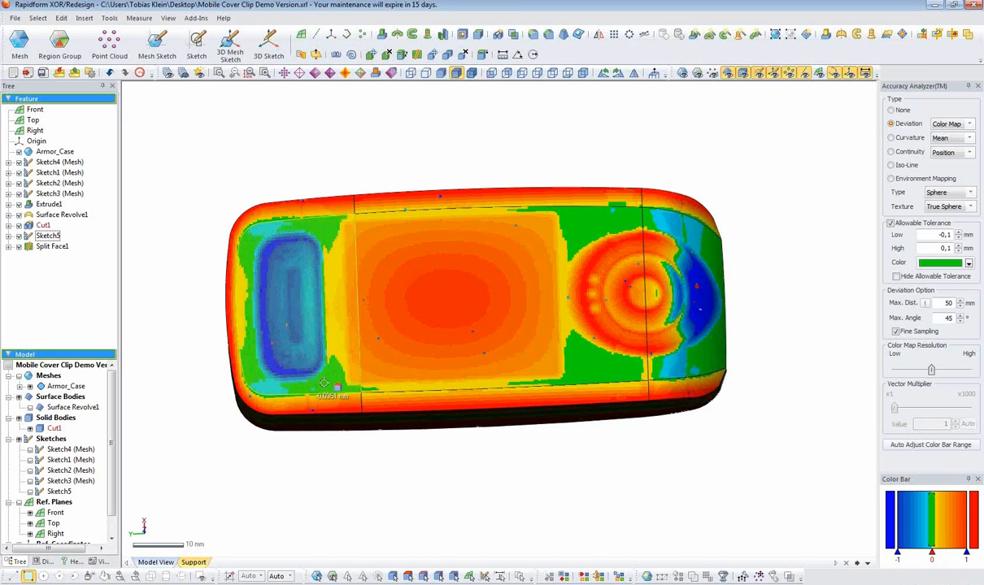
pyautogui.moveTo(257, 413); pyautogui.dragTo(214, 242, button='right')
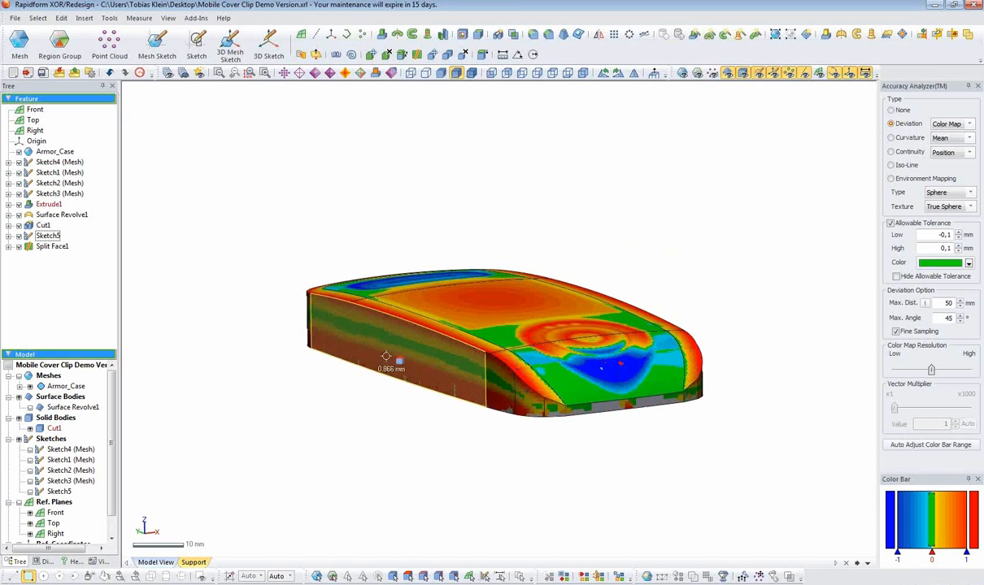
pyautogui.moveTo(350, 247); pyautogui.dragTo(526, 322, button='right')
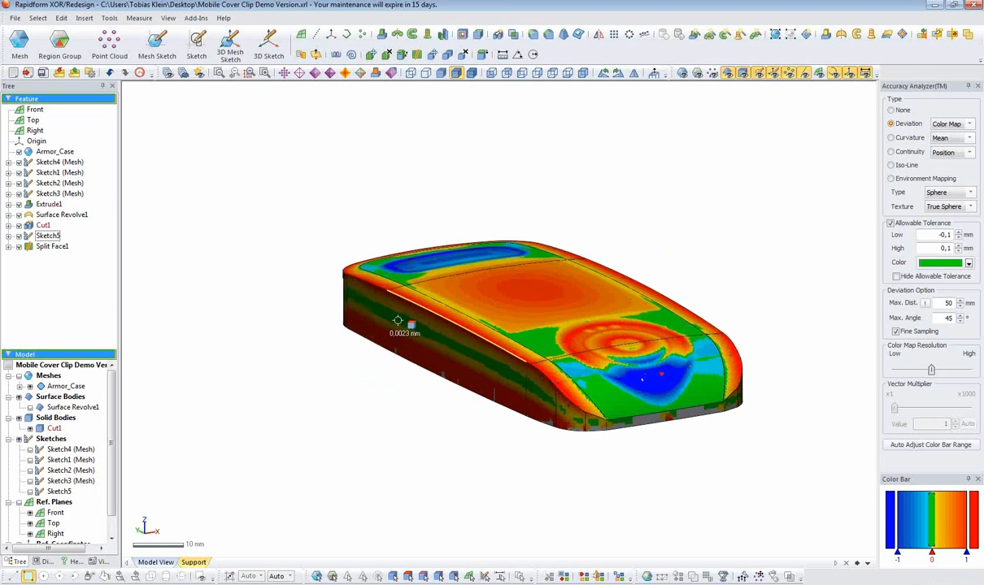
pyautogui.moveTo(411, 343)
pyautogui.mouseDown(button='right')
pyautogui.moveTo(342, 371)
pyautogui.moveTo(385, 377)
pyautogui.moveTo(582, 340)
pyautogui.moveTo(263, 308)
pyautogui.moveTo(505, 362)
pyautogui.moveTo(417, 368)
pyautogui.moveTo(465, 382)
pyautogui.mouseUp(button='right')
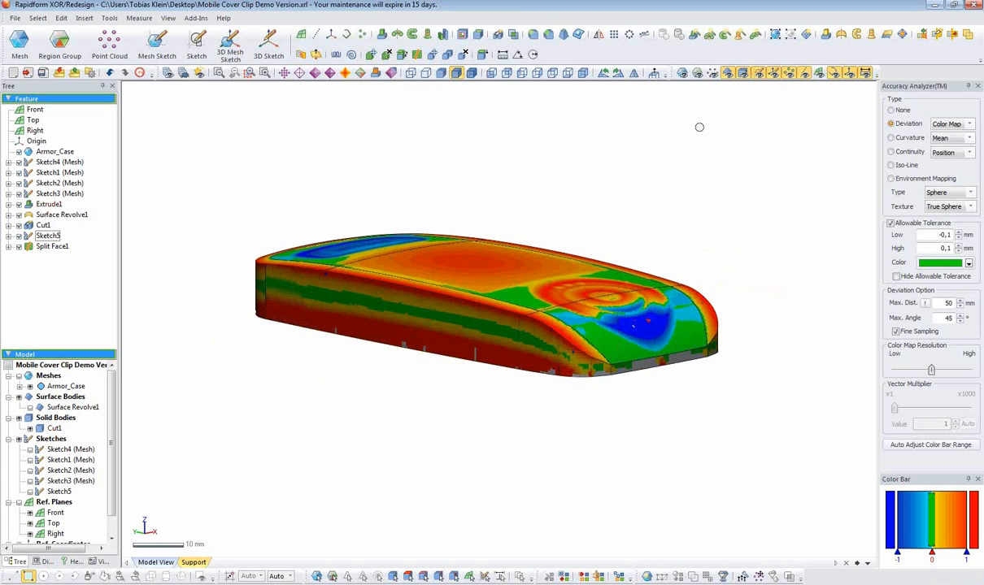
# - Show the reference planes and Sketch2 (Mesh), start a sketch on the Right plane, and orient the profile horizontally
pyautogui.click(832, 74)
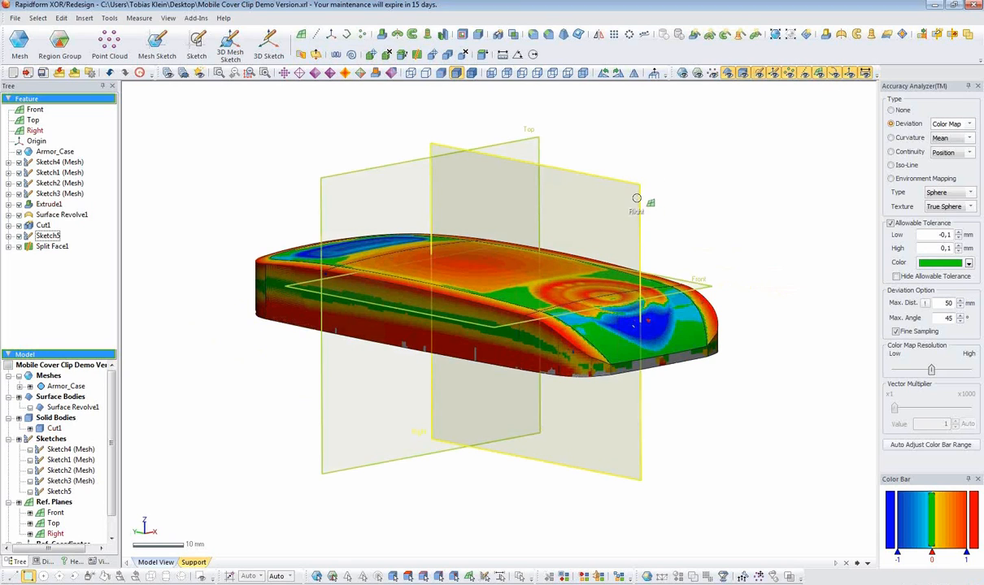
pyautogui.click(636, 198)
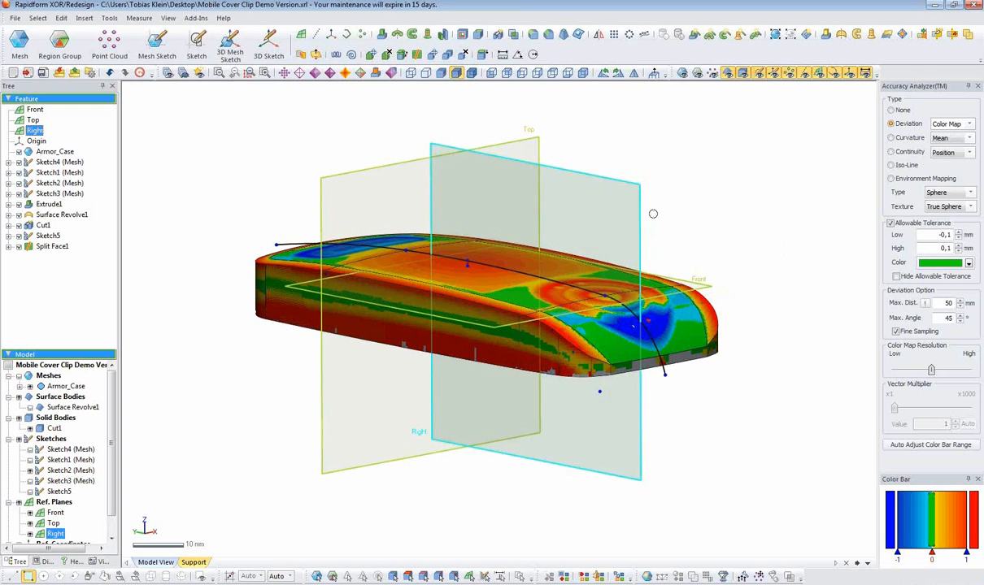
pyautogui.click(156, 45)
pyautogui.click(290, 97)
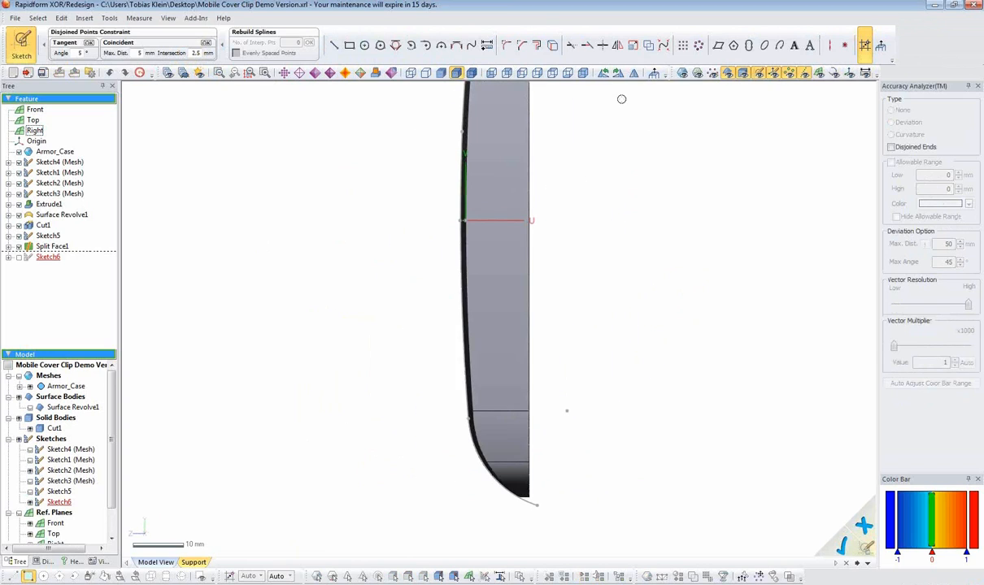
pyautogui.click(635, 75)
pyautogui.click(603, 76)
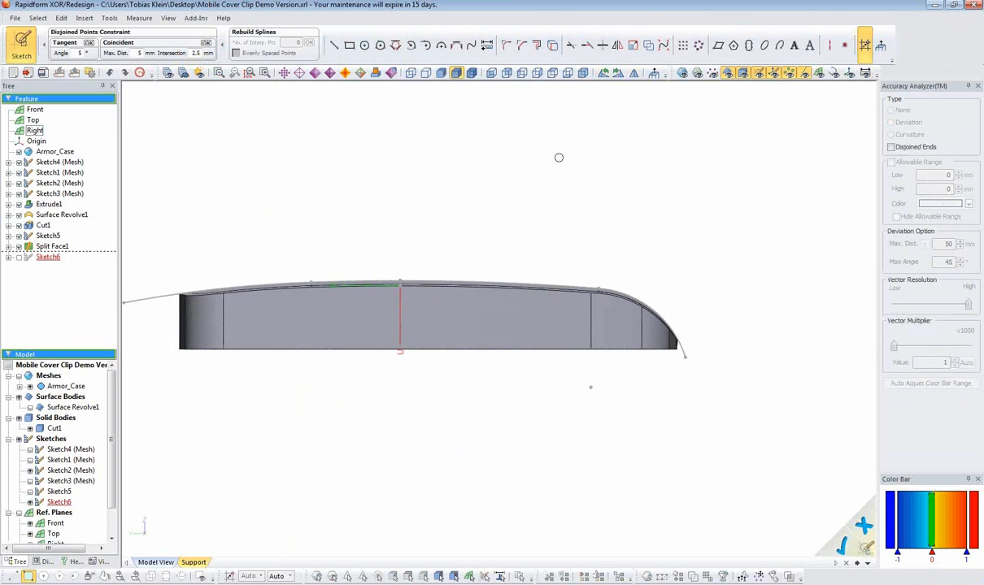
pyautogui.moveTo(518, 226); pyautogui.dragTo(615, 222, button='middle')
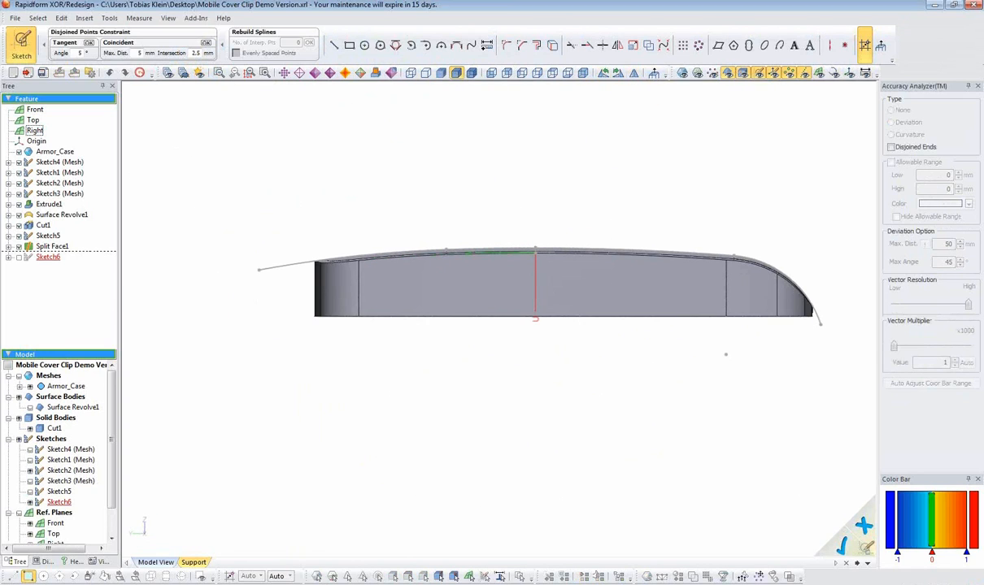
# - Hide the solid body and convert the three connected curves of Sketch2 (Mesh) into entities of the current sketch
pyautogui.click(743, 73)
pyautogui.click(584, 248)
pyautogui.click(398, 248)
pyautogui.click(782, 269)
pyautogui.rightClick(707, 188)
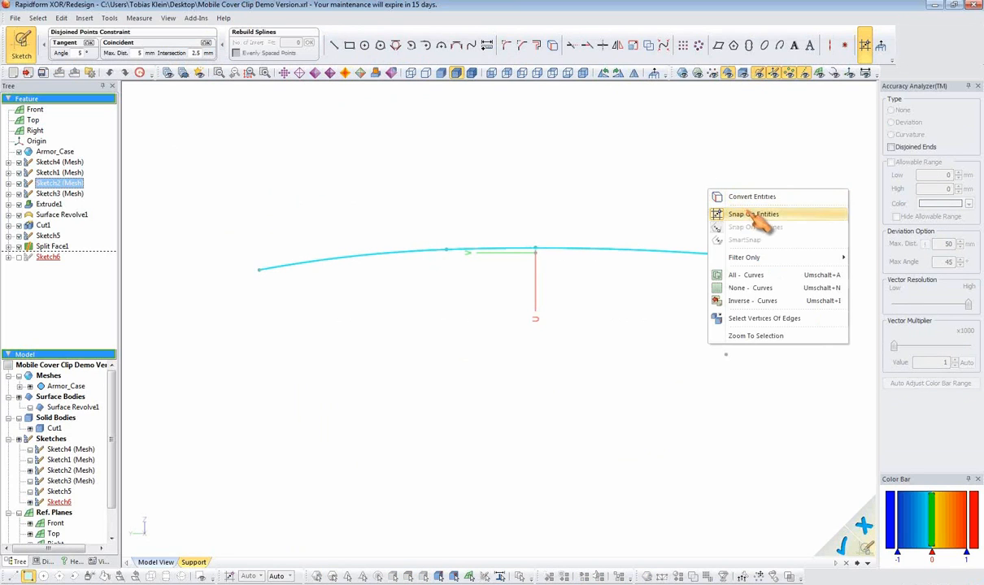
pyautogui.click(753, 199)
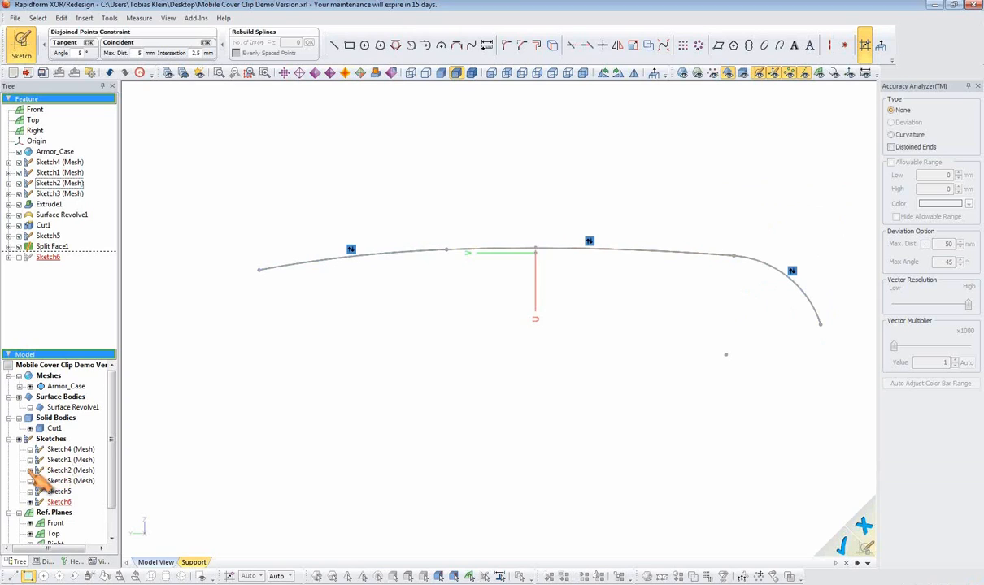
# - Hide Sketch2 (Mesh) and make the three converted curves construction geometry
pyautogui.moveTo(384, 197); pyautogui.dragTo(858, 345)
pyautogui.rightClick(530, 273)
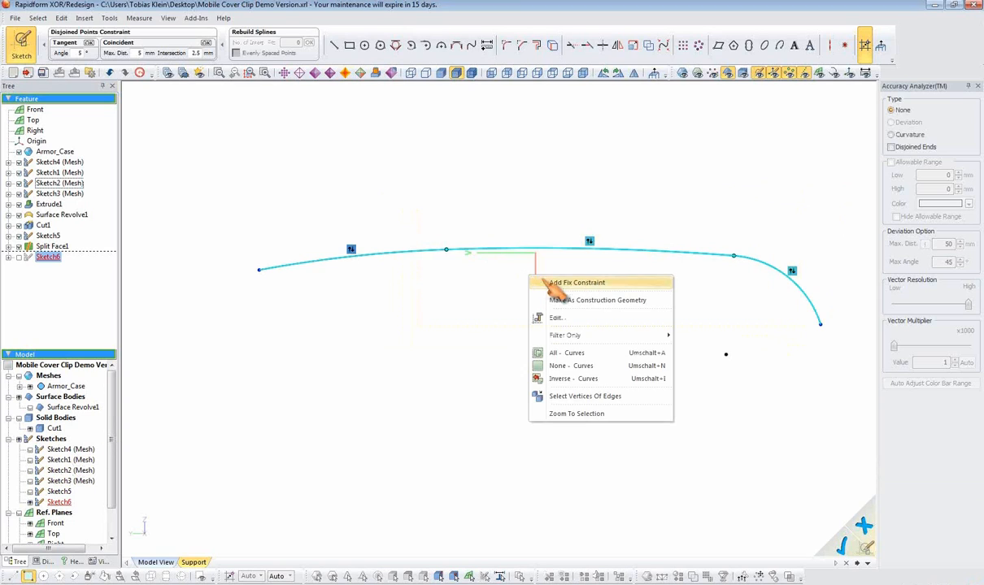
pyautogui.click(552, 301)
pyautogui.moveTo(667, 309); pyautogui.dragTo(628, 310, button='middle')
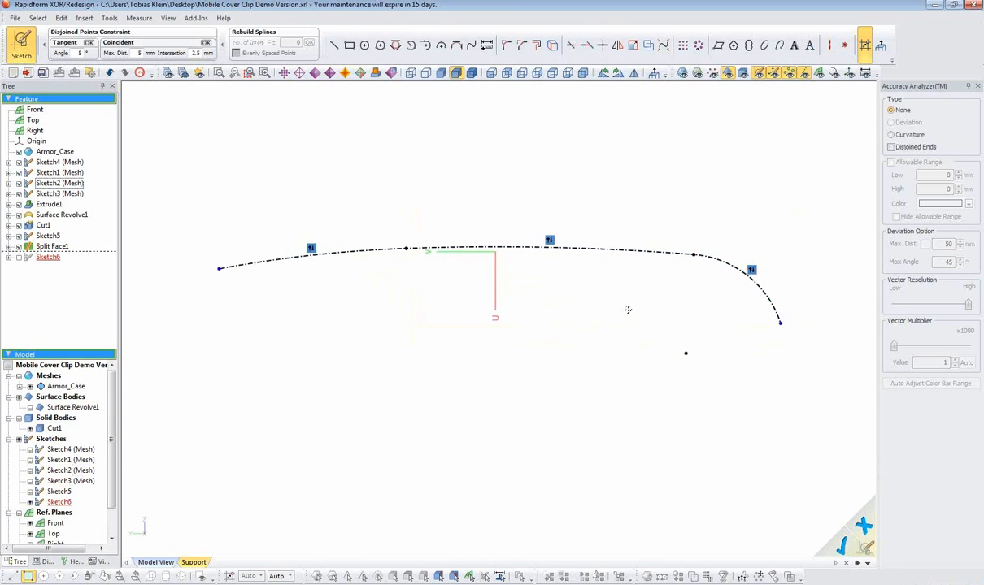
# - Offset the construction curve chain 4 mm inward in Direction 2, keeping the original curves
pyautogui.click(536, 44)
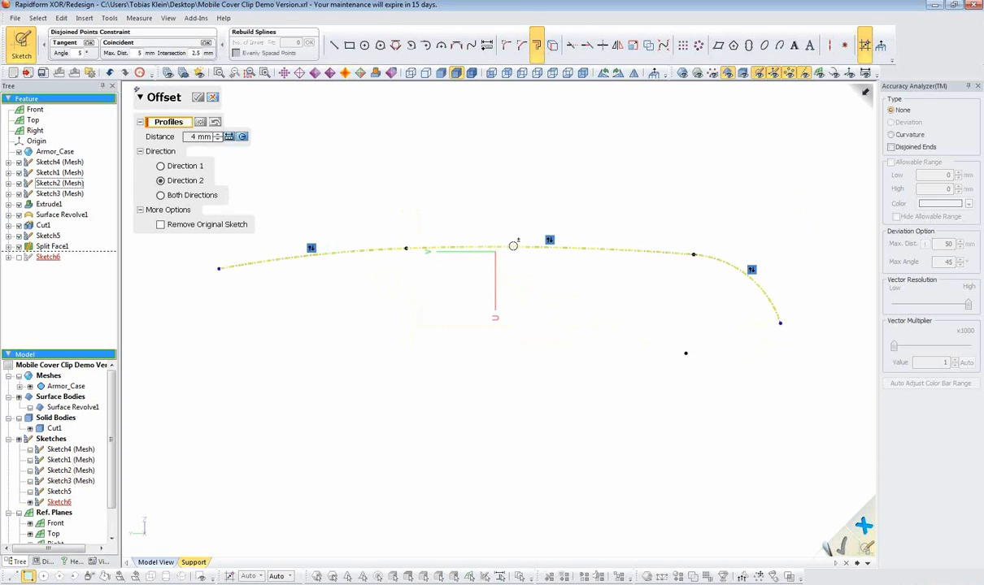
pyautogui.click(513, 245)
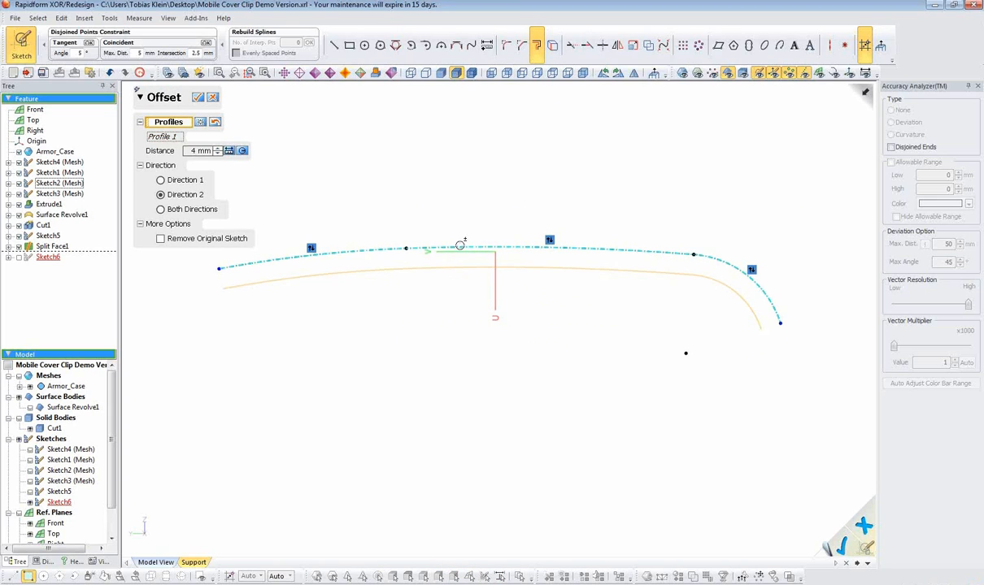
pyautogui.click(205, 98)
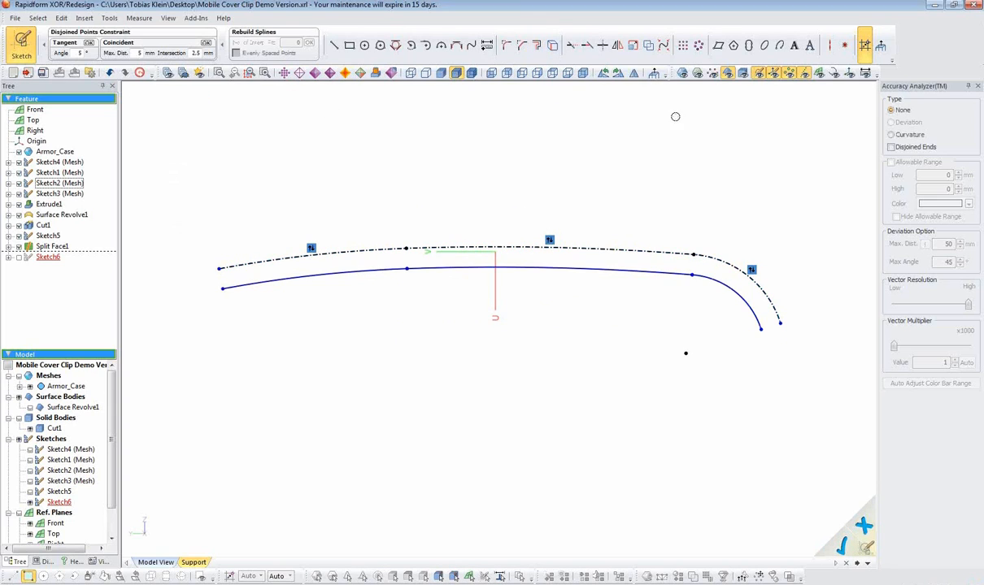
# - Show the mesh instead of the solid body and move the offset curve chain closer to the construction curves, along the scanned side
pyautogui.click(743, 74)
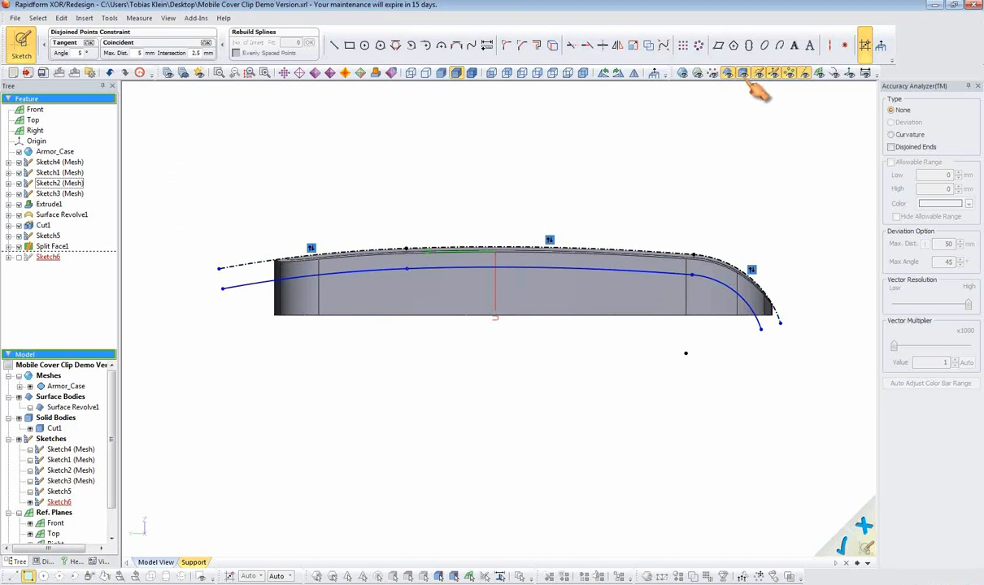
pyautogui.click(728, 74)
pyautogui.click(682, 73)
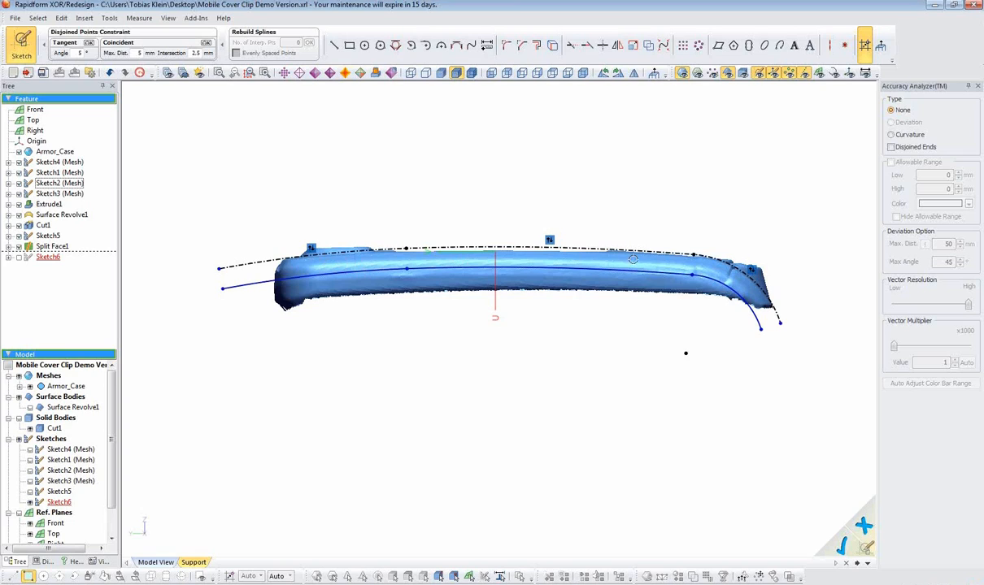
pyautogui.moveTo(523, 266); pyautogui.dragTo(523, 261)
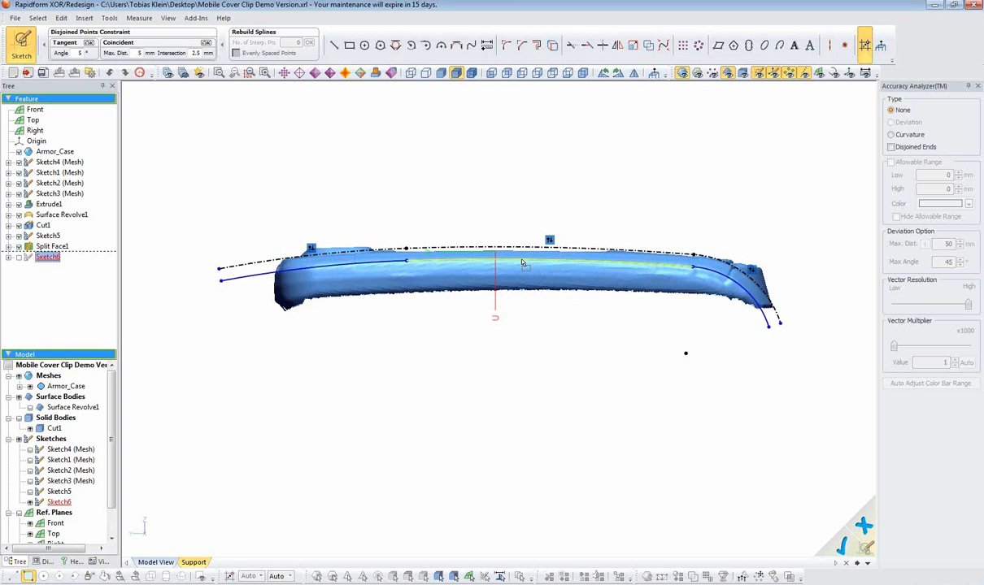
pyautogui.moveTo(523, 263); pyautogui.dragTo(519, 266)
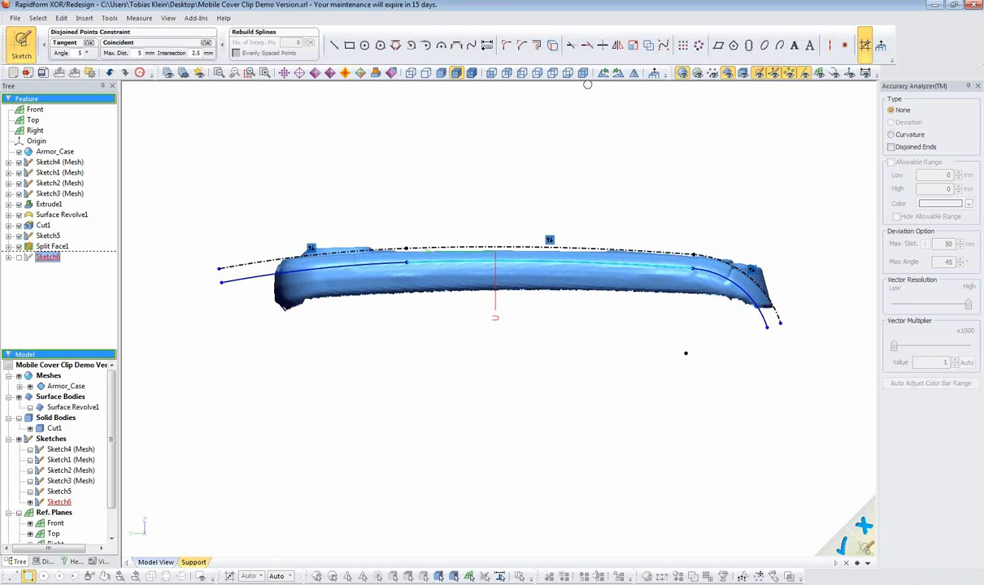
# - Draw a short construction line from the original curve's joint near the curved end to the offset curve's matching joint
pyautogui.click(829, 45)
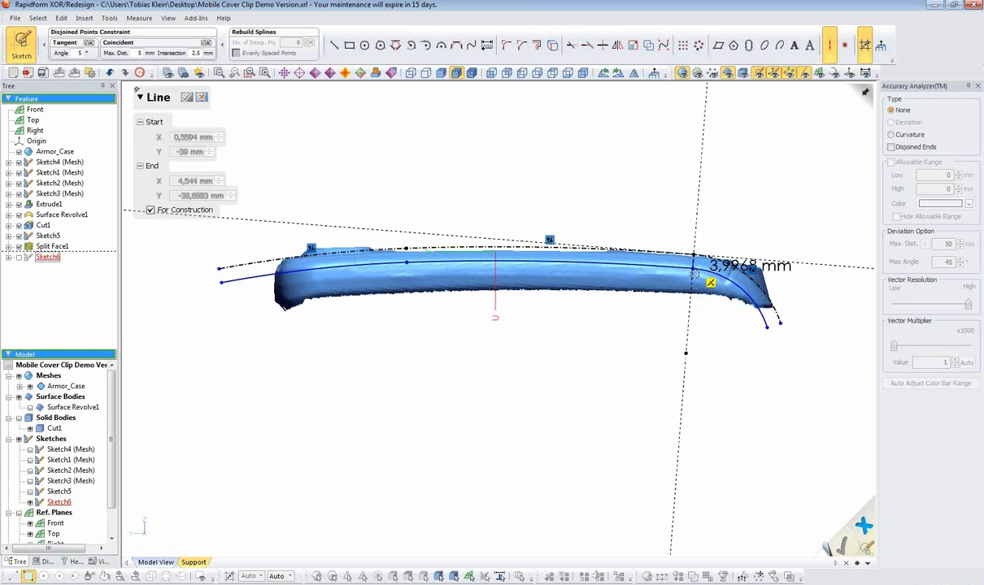
pyautogui.press('Escape')
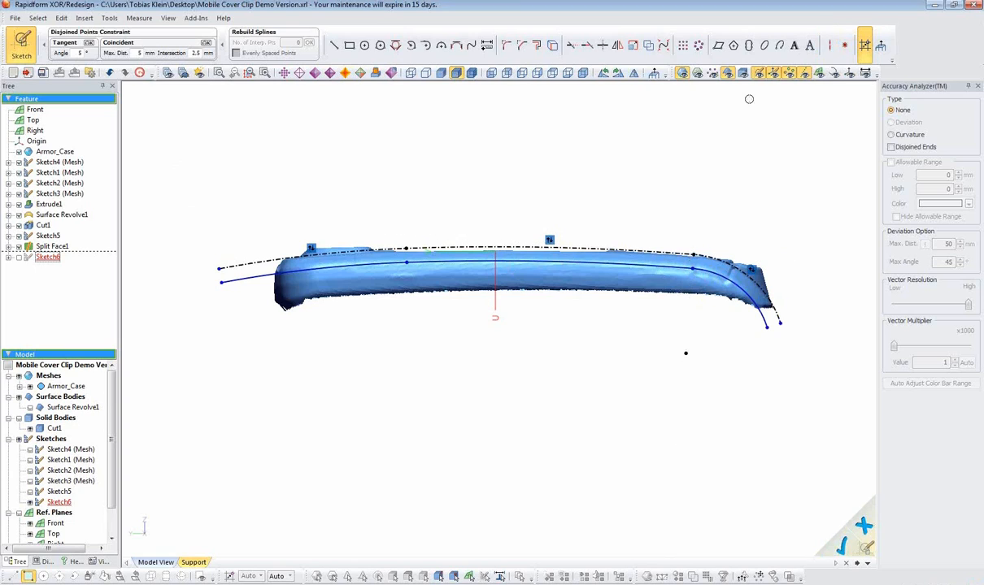
pyautogui.click(832, 46)
pyautogui.click(692, 269)
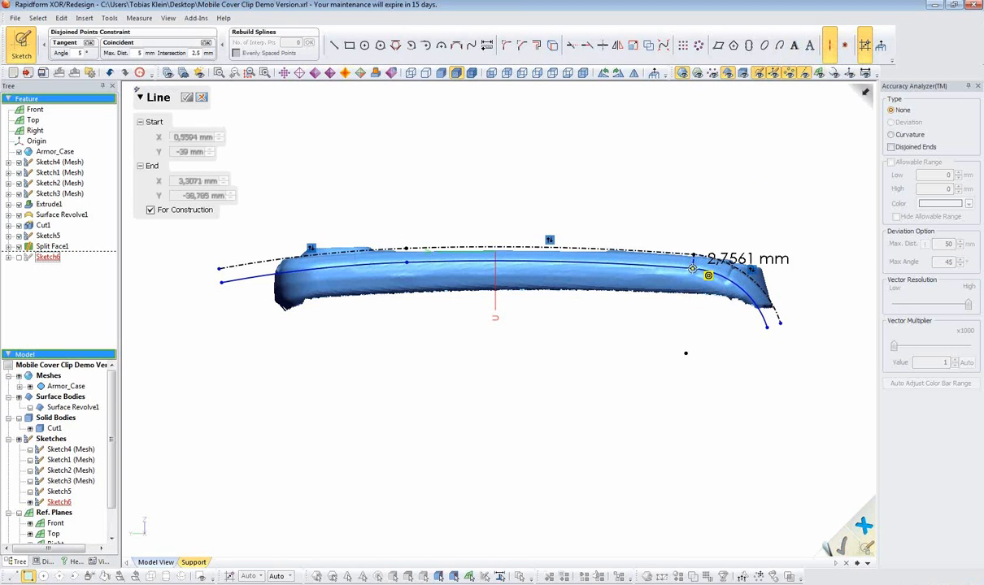
pyautogui.click(692, 270)
pyautogui.press('Escape')
# - Dimension the short construction line between the two curve chains and set it to 2.5 mm
pyautogui.click(487, 46)
pyautogui.click(693, 262)
pyautogui.click(740, 238)
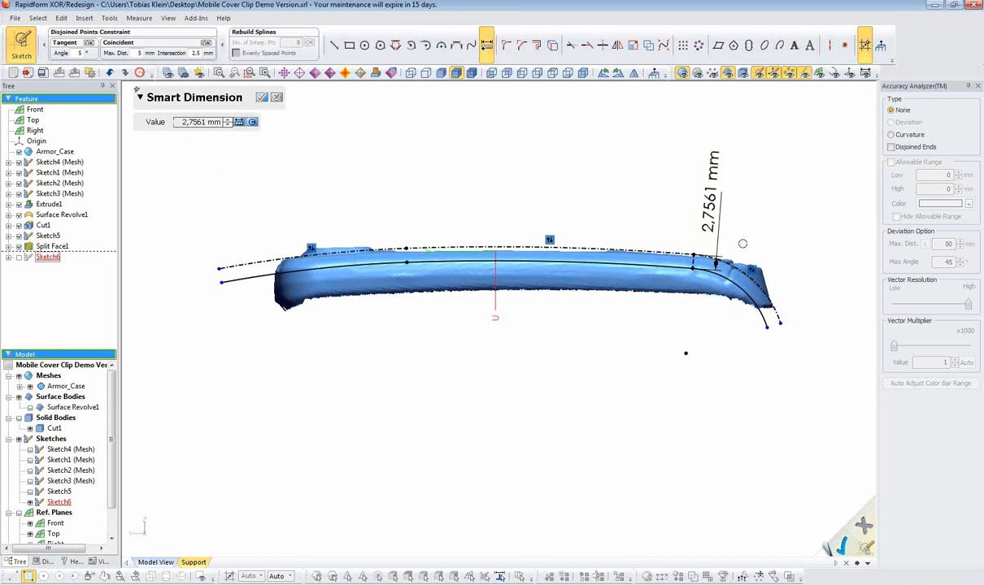
pyautogui.click(719, 232)
pyautogui.write('2,')
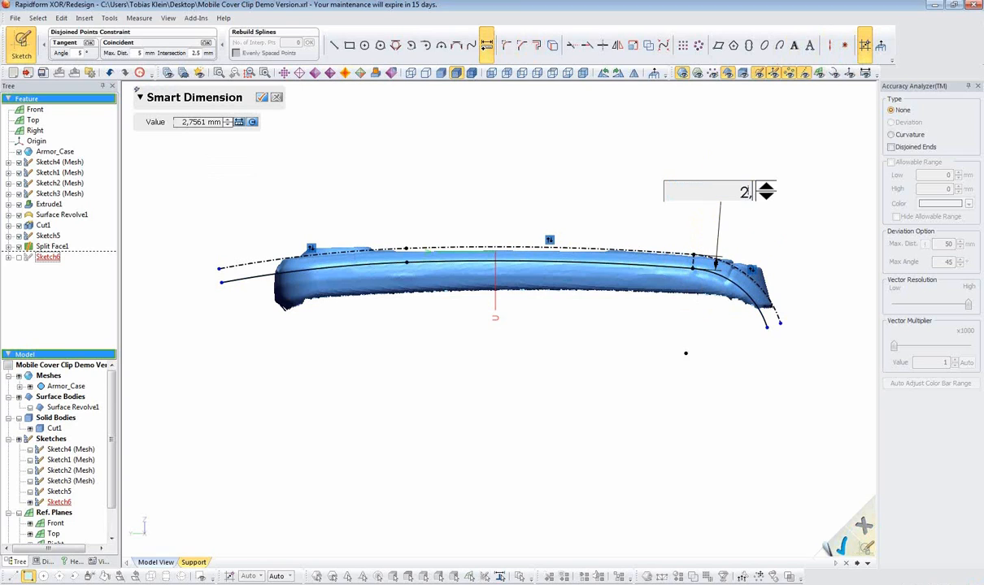
pyautogui.press('Return')
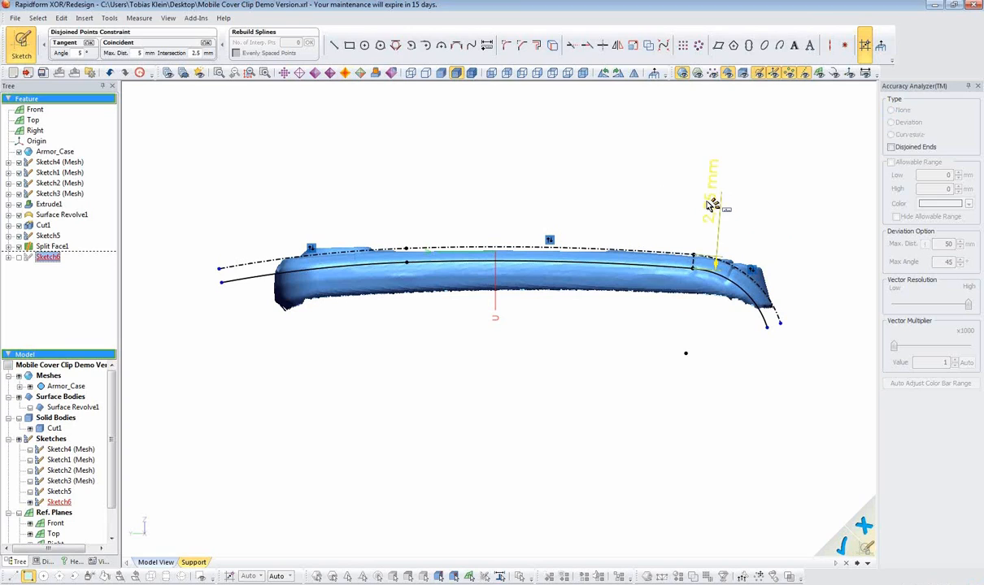
pyautogui.doubleClick(712, 207)
pyautogui.write('2,5')
pyautogui.press('Return')
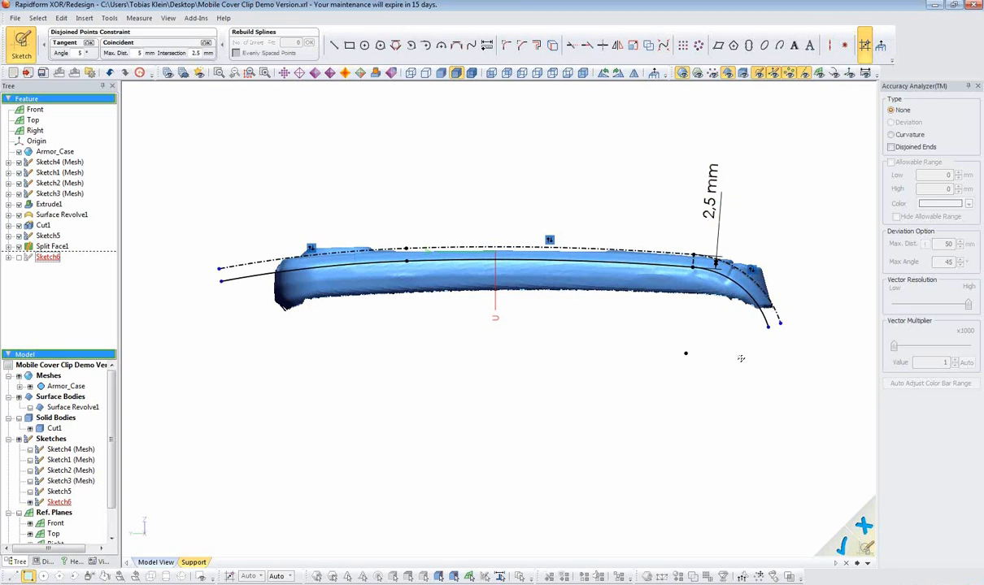
# - Finish Sketch6 and hide the reference planes in the 3D view
pyautogui.keyDown('ctrl'); pyautogui.moveTo(741, 359); pyautogui.dragTo(672, 356, button='right'); pyautogui.keyUp('ctrl')
pyautogui.click(842, 548)
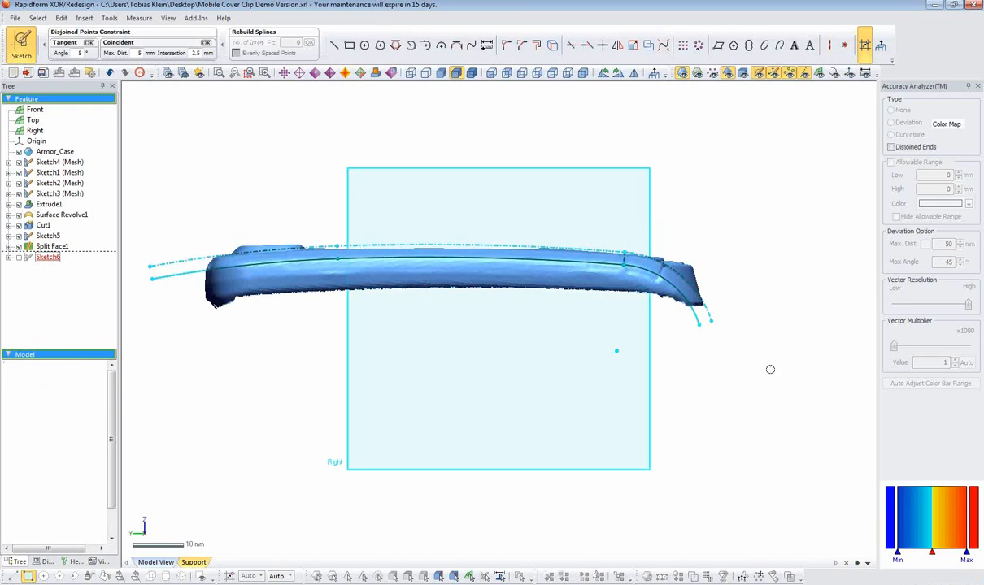
pyautogui.click(766, 346)
pyautogui.moveTo(676, 226); pyautogui.dragTo(728, 100, button='right')
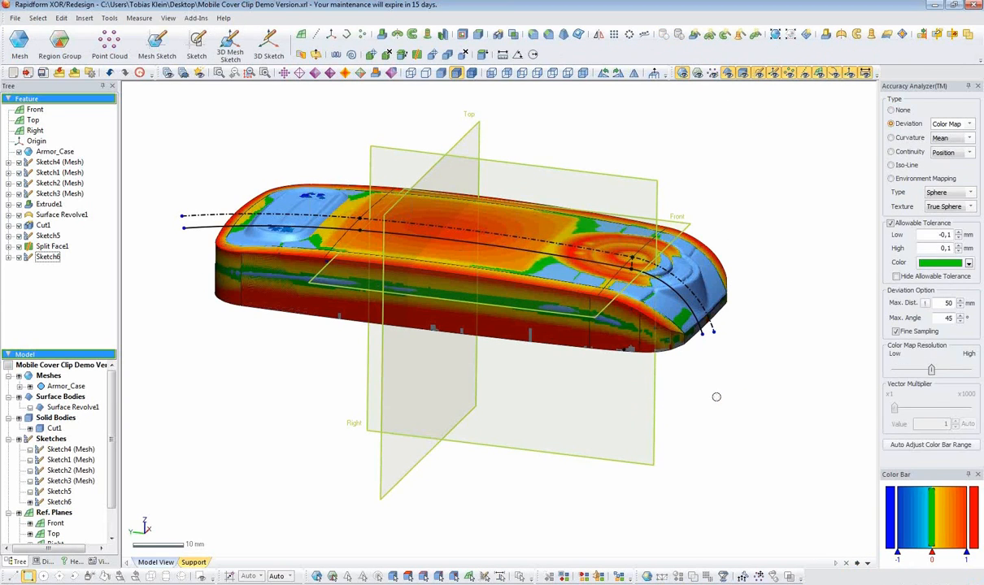
pyautogui.moveTo(659, 410); pyautogui.dragTo(570, 402, button='right')
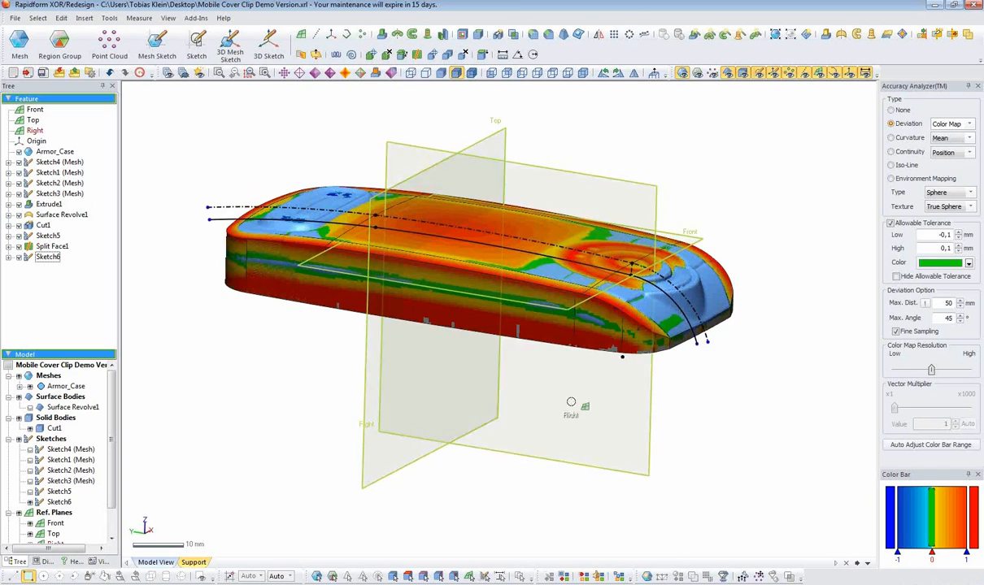
pyautogui.click(819, 74)
# - Set up a bidirectional Split Face projection with the offset curve chain as tool, targeting the side faces along one long side
pyautogui.click(417, 54)
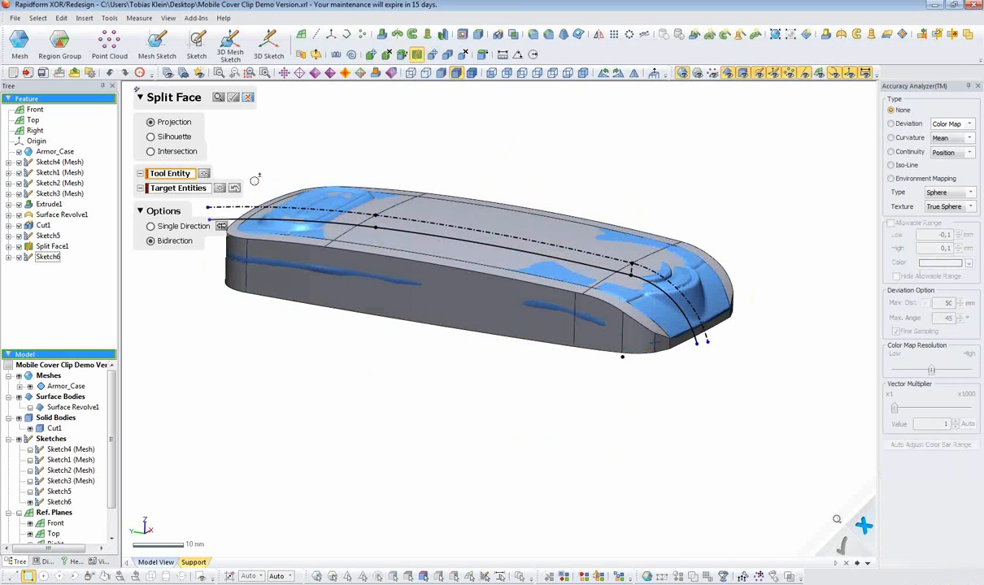
pyautogui.click(222, 224)
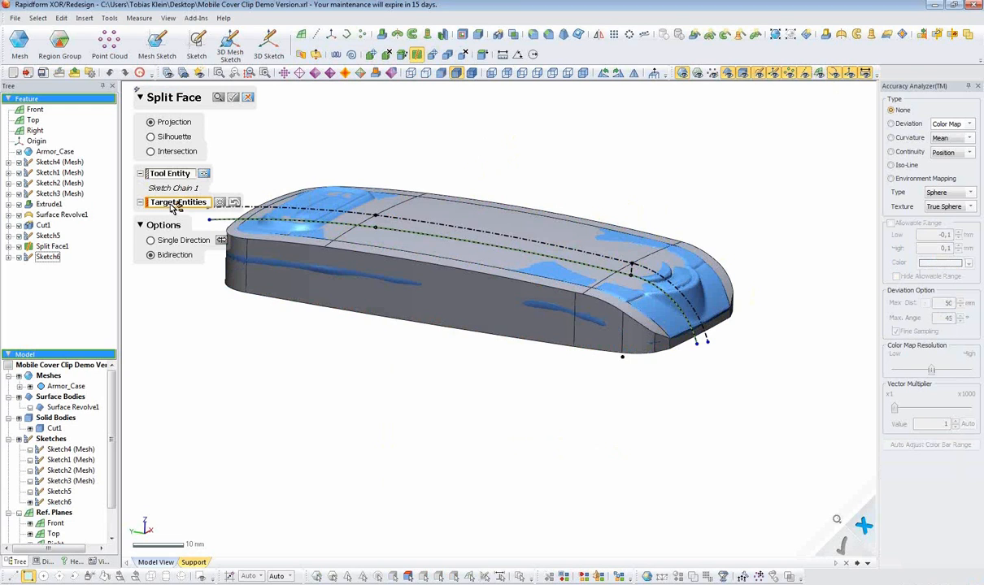
pyautogui.click(636, 338)
pyautogui.click(598, 328)
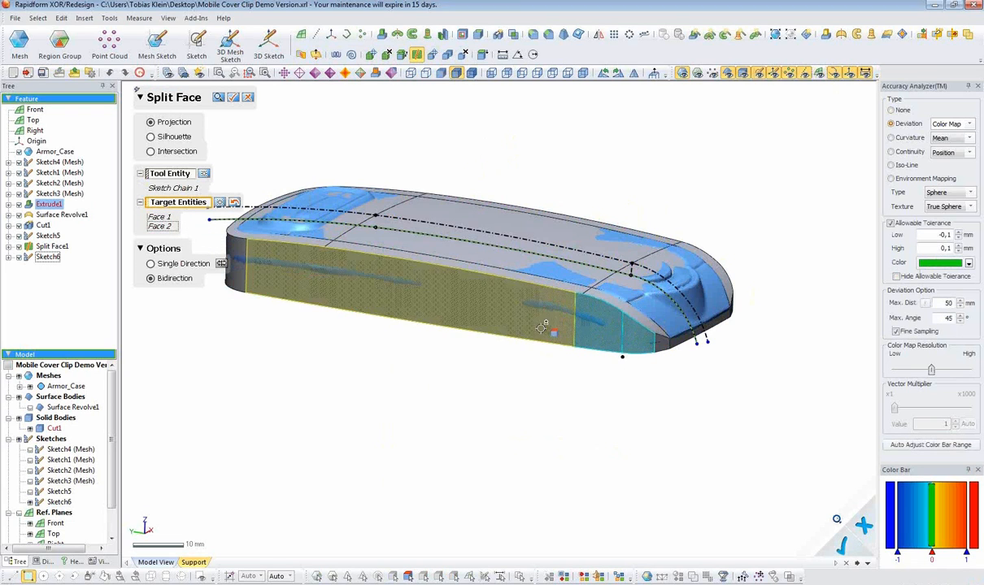
pyautogui.click(547, 328)
# - Add the remaining side faces around the body as target entities and apply the face split
pyautogui.moveTo(298, 334); pyautogui.dragTo(462, 340, button='right')
pyautogui.click(439, 334)
pyautogui.click(384, 322)
pyautogui.moveTo(374, 325); pyautogui.dragTo(615, 413, button='right')
pyautogui.click(611, 413)
pyautogui.click(447, 384)
pyautogui.click(289, 325)
pyautogui.moveTo(289, 327); pyautogui.dragTo(674, 345, button='right')
pyautogui.click(485, 345)
pyautogui.click(433, 351)
pyautogui.moveTo(431, 353); pyautogui.dragTo(796, 381, button='right')
pyautogui.click(559, 336)
pyautogui.moveTo(561, 337)
pyautogui.mouseDown(button='right')
pyautogui.moveTo(619, 362)
pyautogui.moveTo(582, 306)
pyautogui.moveTo(569, 322)
pyautogui.mouseUp(button='right')
pyautogui.click(233, 96)
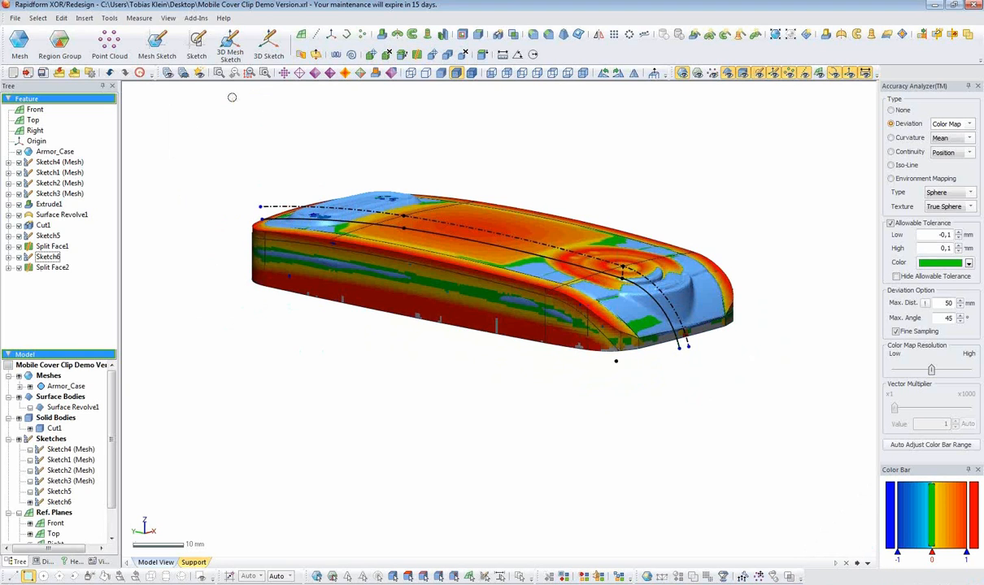
# - Make the solid body transparent and compare the split at the curved end with and without the scanned mesh
pyautogui.scroll(5, 540, 338)
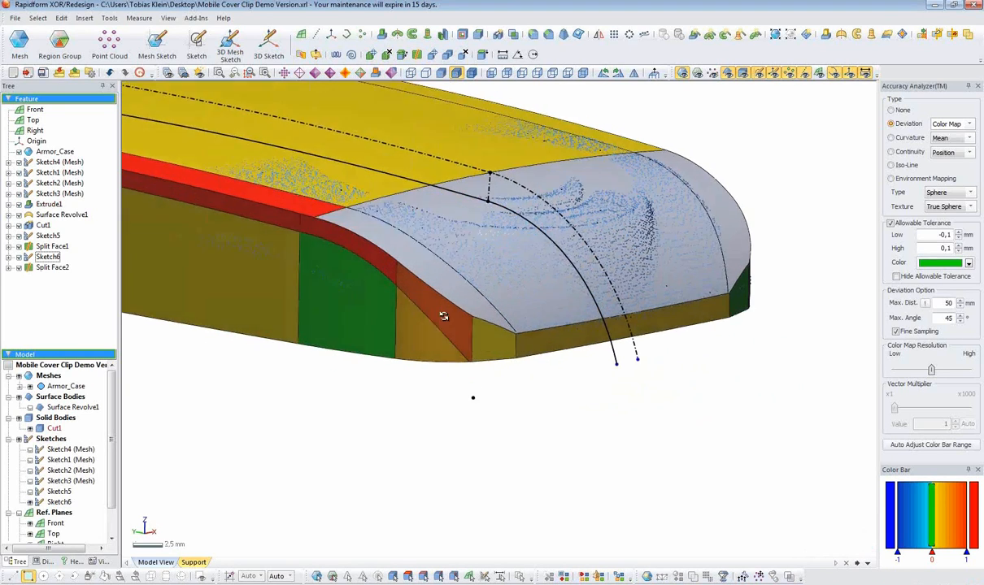
pyautogui.moveTo(505, 282)
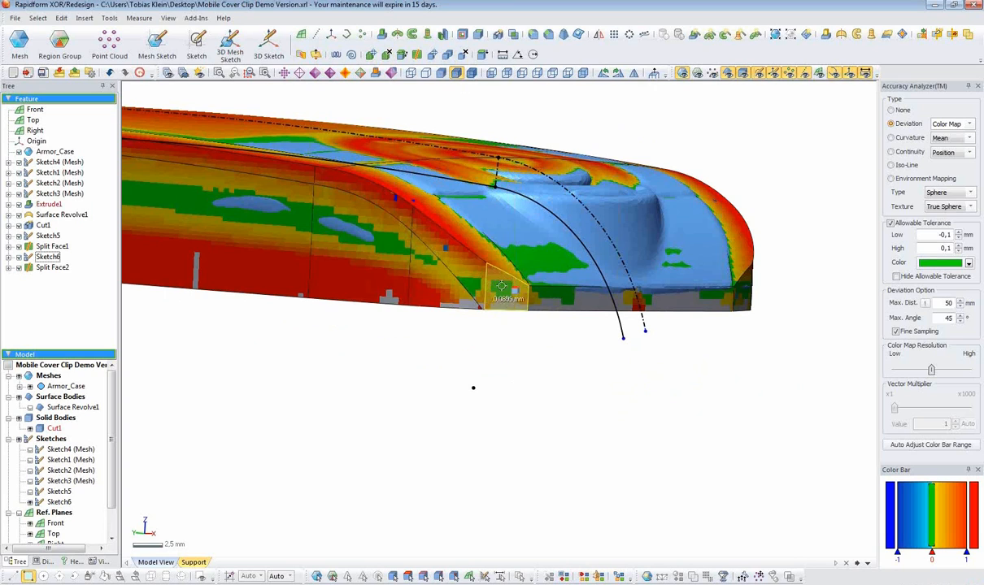
pyautogui.click(696, 73)
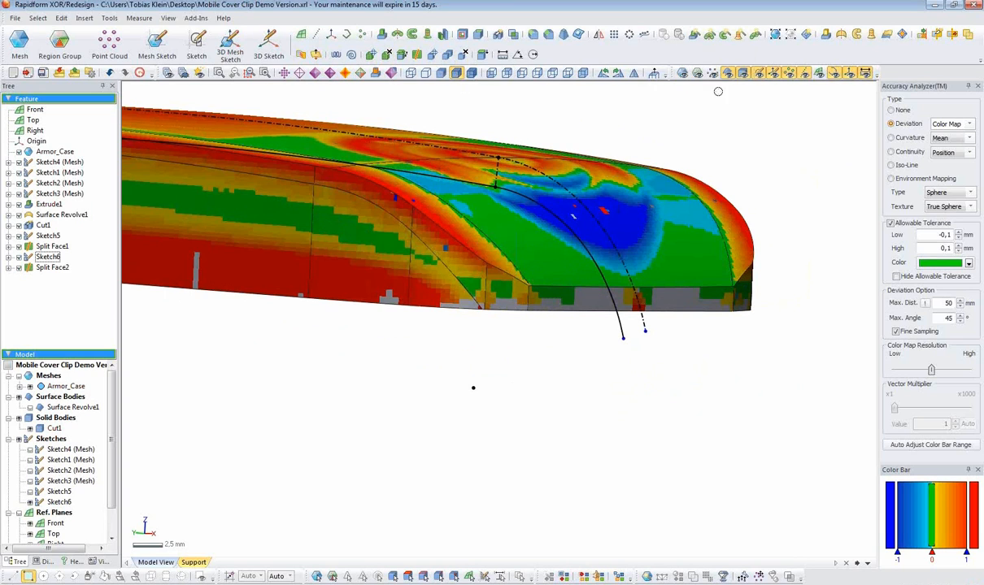
pyautogui.click(472, 73)
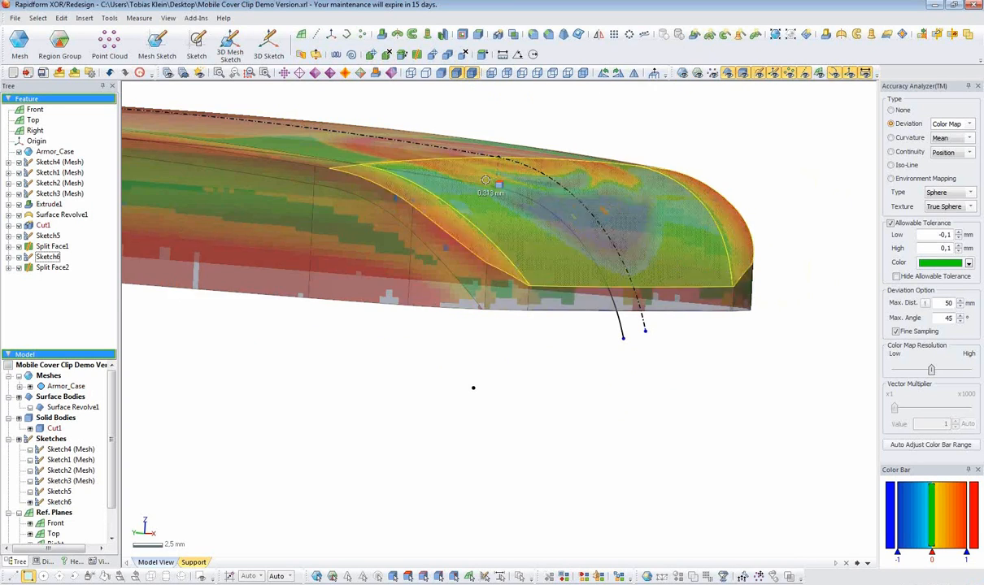
pyautogui.click(682, 73)
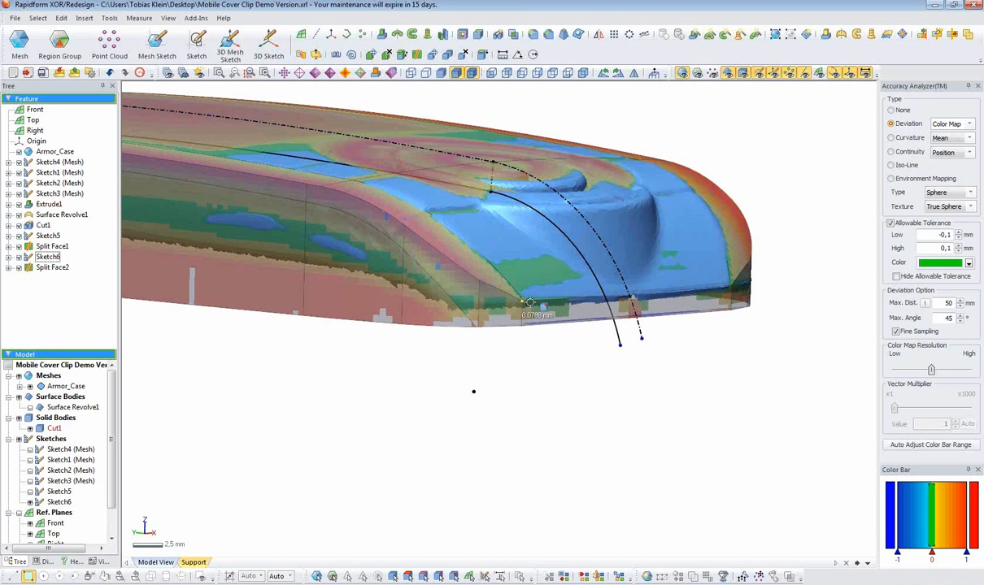
# - Reopen Sketch6 facing the sketch plane, hide the mesh and display the solid body as hidden-line wireframe
pyautogui.doubleClick(617, 330)
pyautogui.moveTo(608, 326); pyautogui.dragTo(538, 304, button='right')
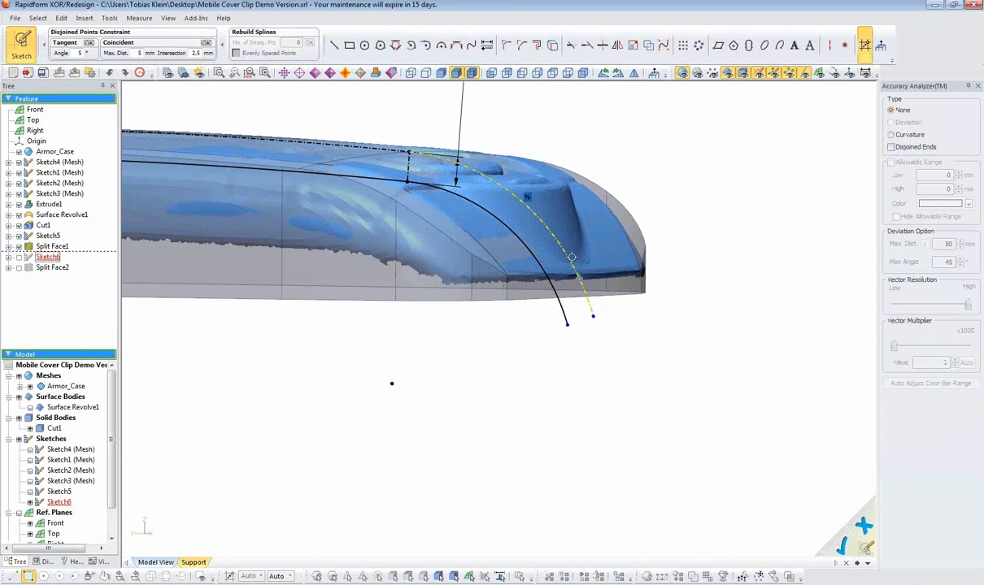
pyautogui.click(653, 74)
pyautogui.click(618, 74)
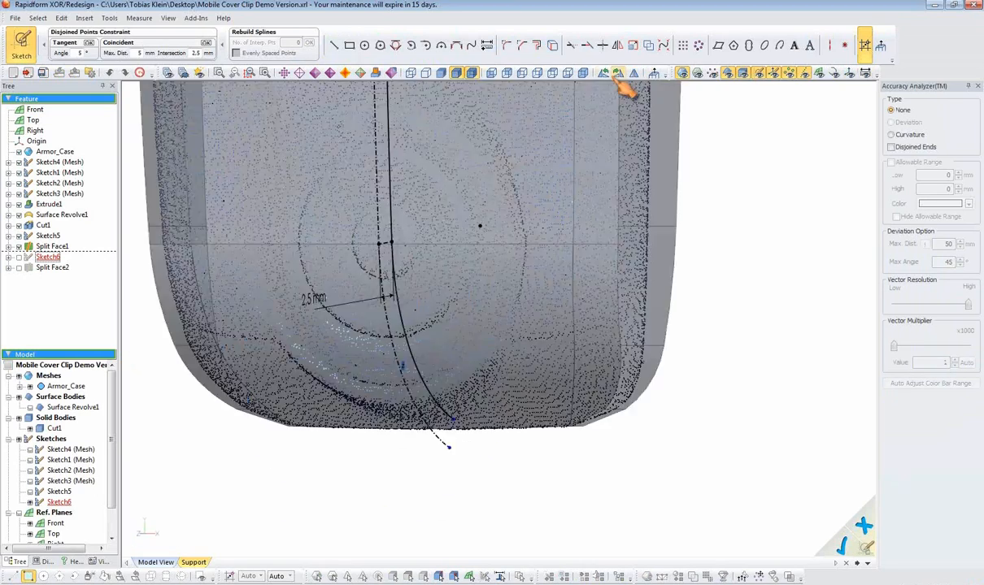
pyautogui.click(604, 75)
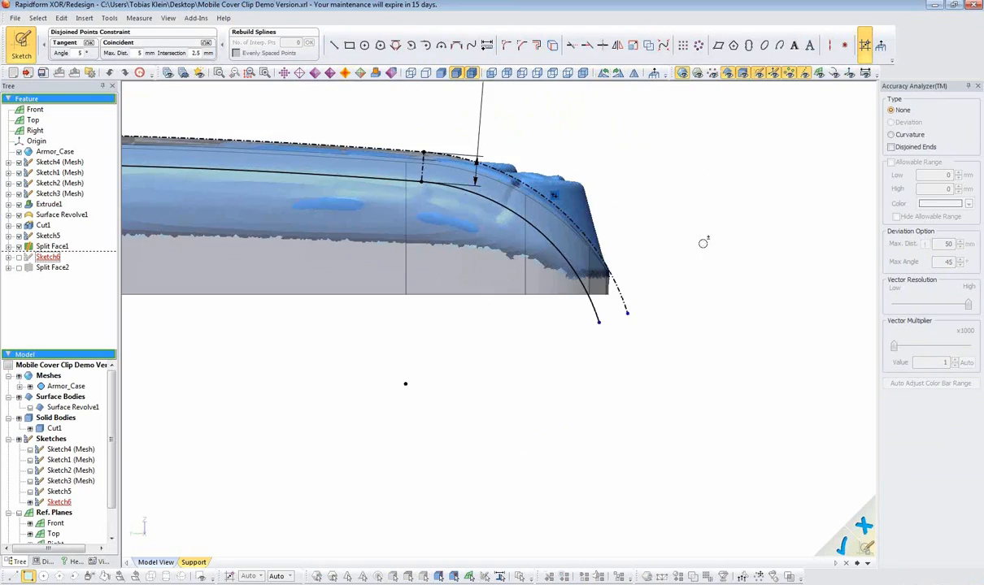
pyautogui.scroll(5, 611, 355)
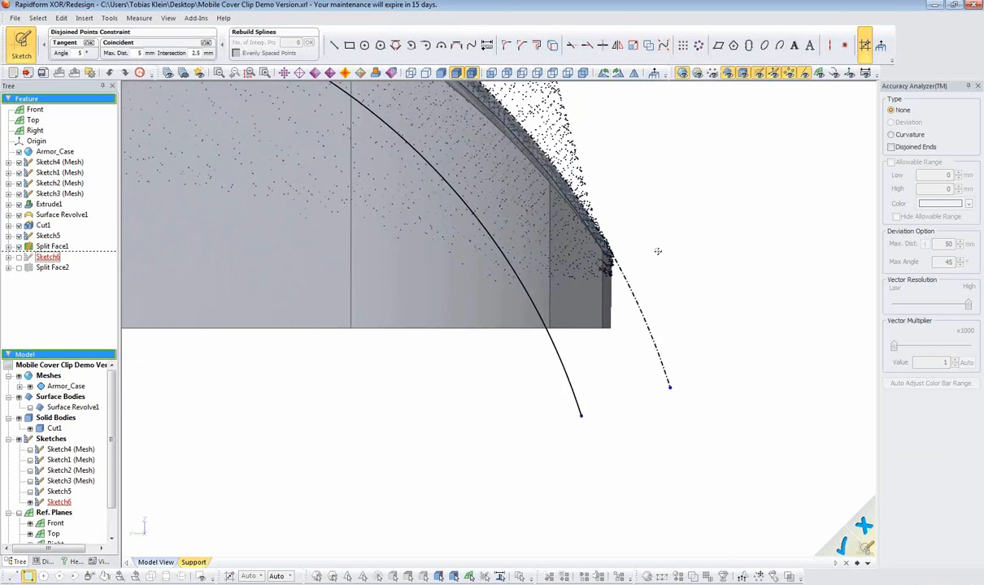
pyautogui.click(727, 74)
pyautogui.click(683, 74)
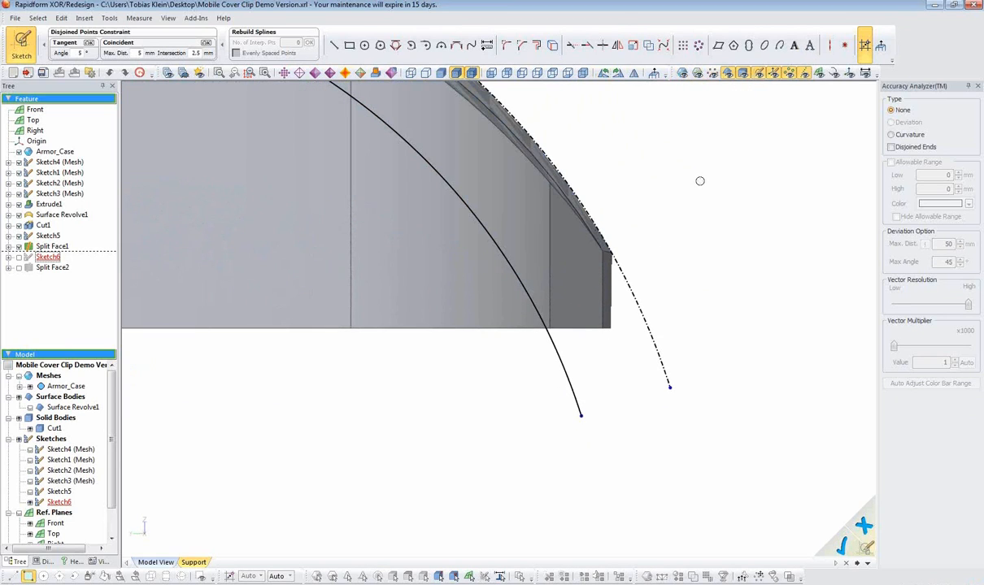
pyautogui.click(426, 72)
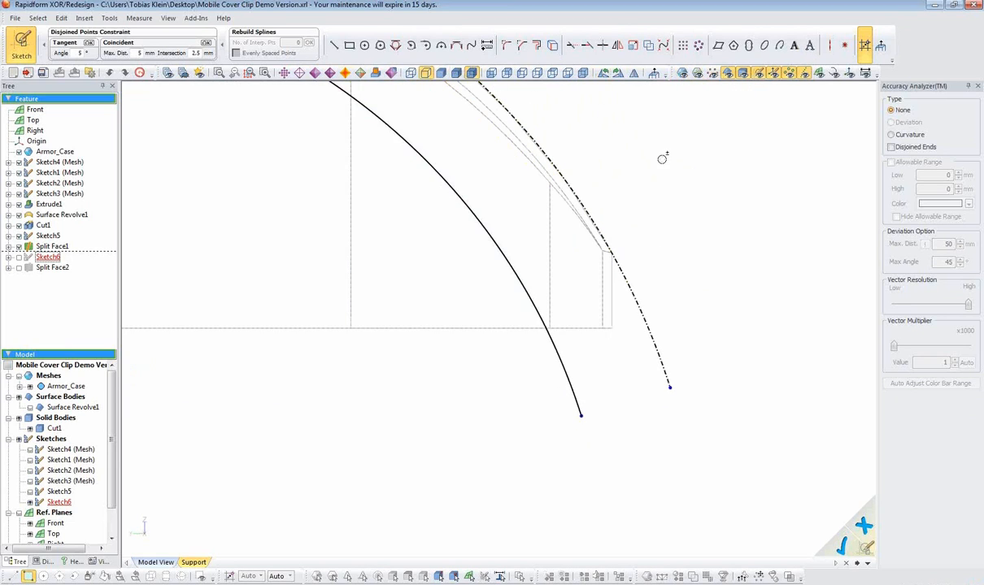
# - Draw a horizontal line near the curved end and attach its outer endpoint to the body's corner at the end face
pyautogui.keyDown('ctrl'); pyautogui.moveTo(663, 159); pyautogui.dragTo(634, 213, button='right'); pyautogui.keyUp('ctrl')
pyautogui.click(333, 45)
pyautogui.click(683, 274)
pyautogui.click(627, 273)
pyautogui.press('Escape')
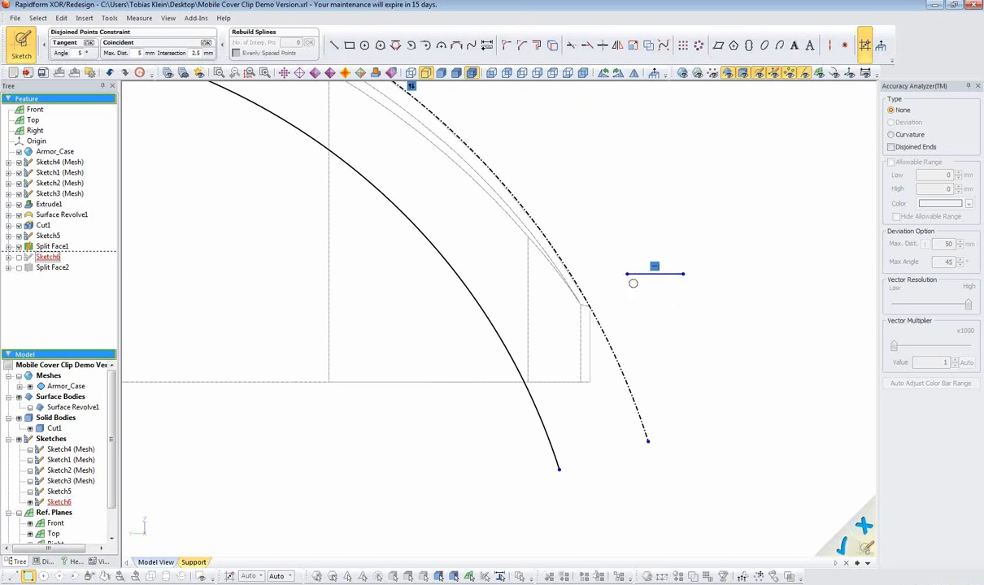
pyautogui.moveTo(629, 274); pyautogui.dragTo(460, 327)
pyautogui.moveTo(685, 328); pyautogui.dragTo(582, 307)
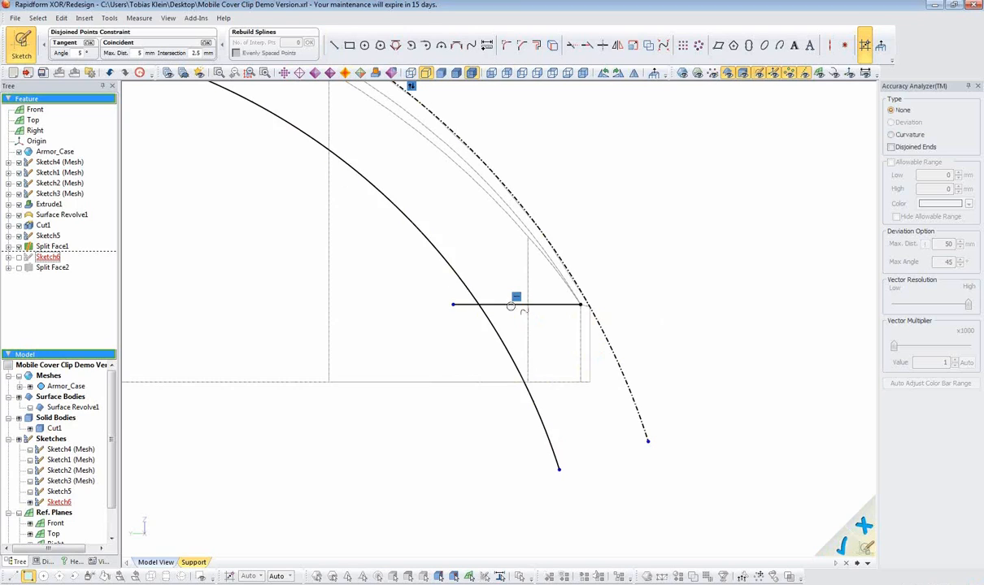
# - Shorten the offset curve and the horizontal line so that each ends on its nearest vertical body edge
pyautogui.moveTo(578, 451)
pyautogui.keyDown('ctrl'); pyautogui.mouseDown(button='right')
pyautogui.moveTo(682, 455)
pyautogui.moveTo(717, 521)
pyautogui.mouseUp(button='right'); pyautogui.keyUp('ctrl')
pyautogui.moveTo(699, 540); pyautogui.dragTo(474, 213)
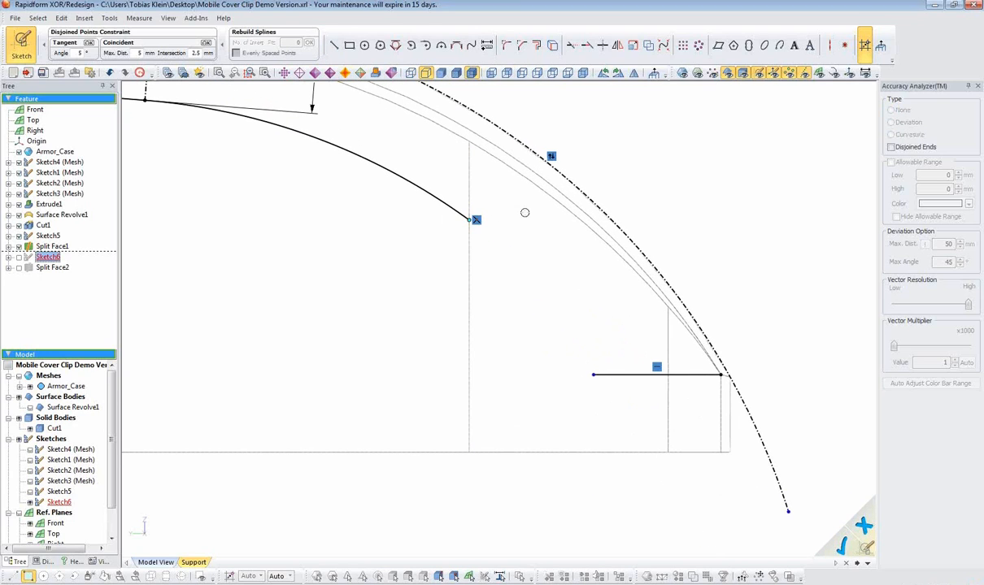
pyautogui.moveTo(595, 375); pyautogui.dragTo(669, 364)
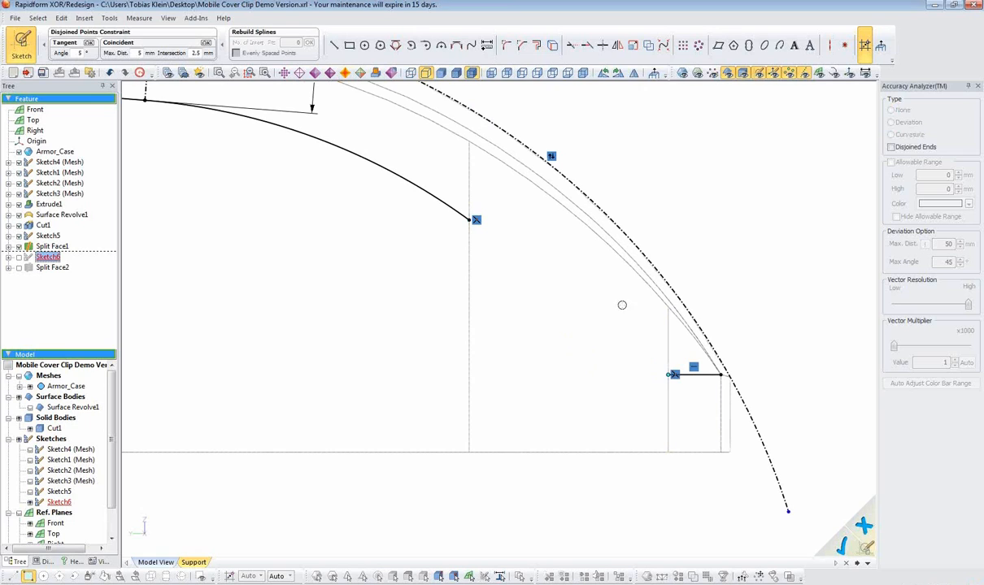
# - Connect the offset curve's end to the horizontal line with a tangent arc and finish the sketch
pyautogui.click(425, 45)
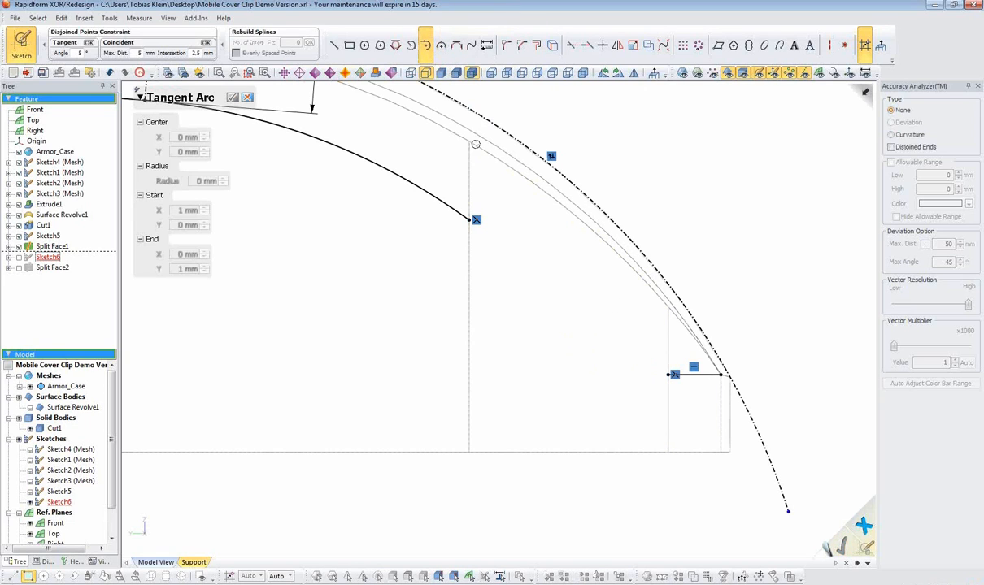
pyautogui.click(475, 220)
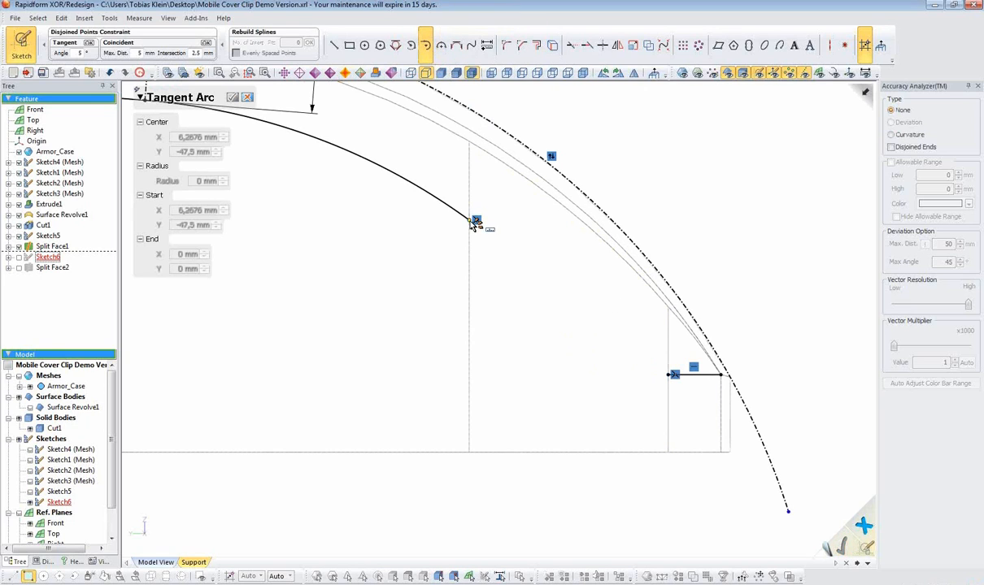
pyautogui.click(674, 374)
pyautogui.scroll(-5, 543, 365)
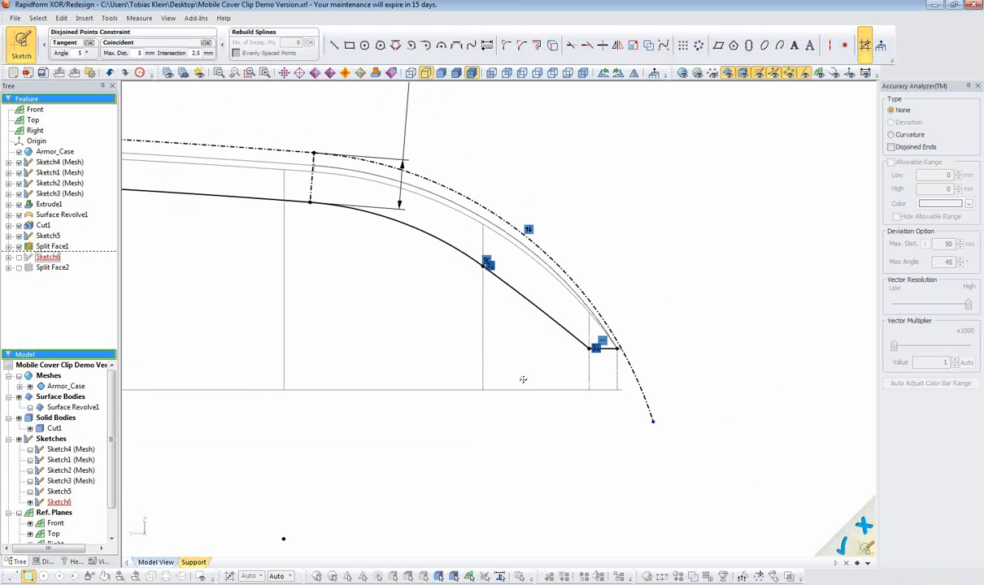
pyautogui.moveTo(553, 413); pyautogui.dragTo(647, 399, button='middle')
pyautogui.click(841, 546)
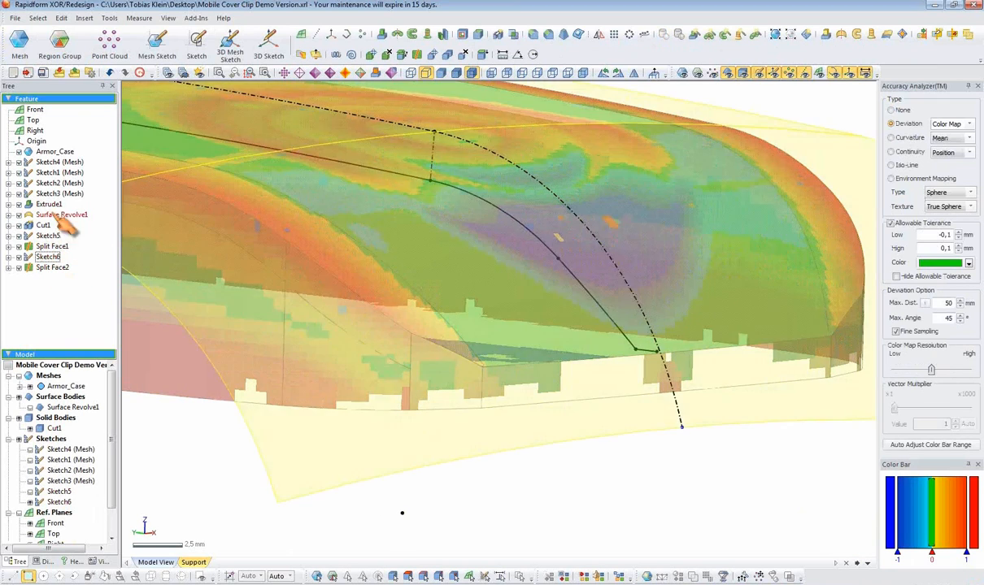
# - Edit Split Face2 to include the two small corner faces at the curved end as additional targets and apply it
pyautogui.click(57, 270)
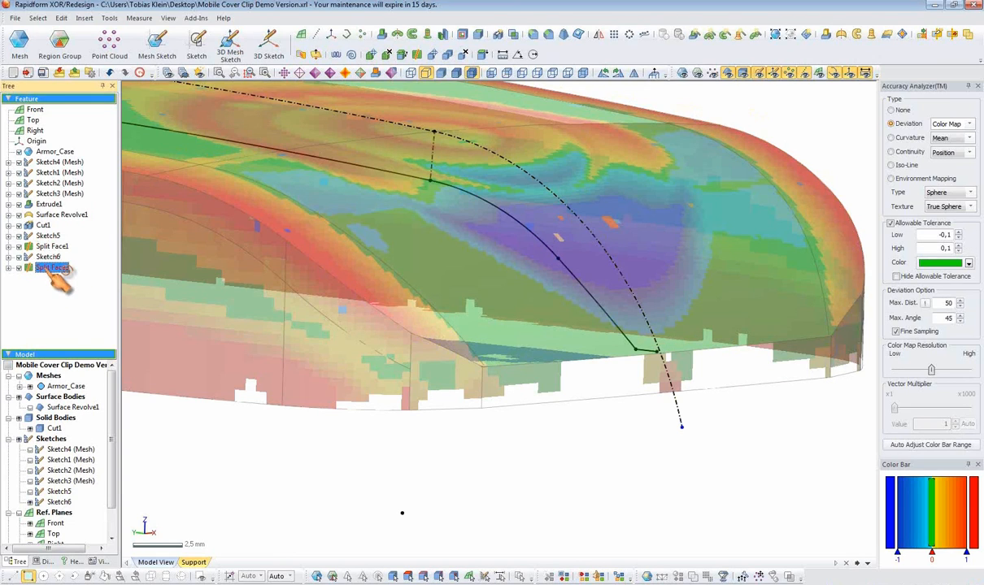
pyautogui.doubleClick(57, 270)
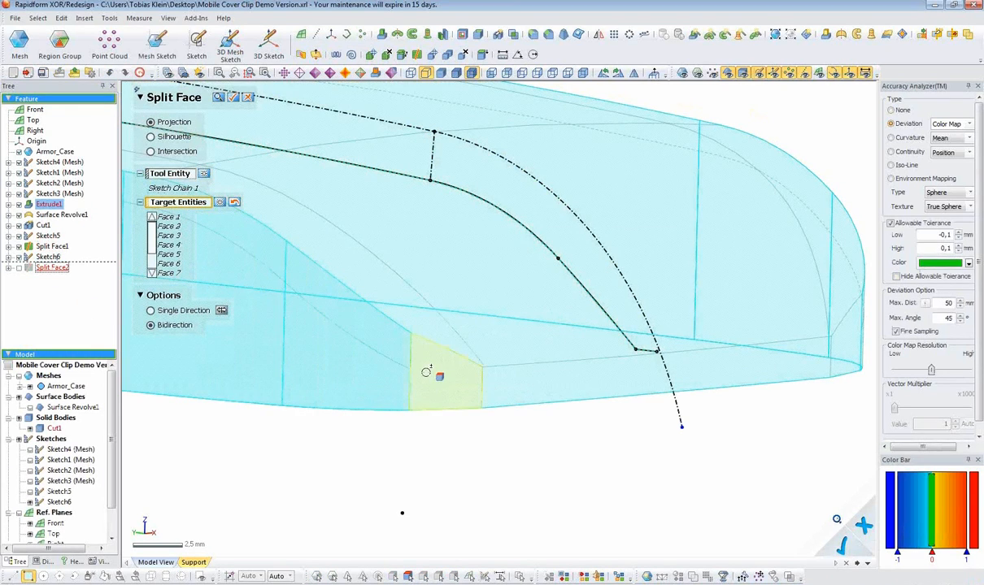
pyautogui.click(431, 382)
pyautogui.moveTo(529, 351)
pyautogui.mouseDown(button='right')
pyautogui.moveTo(408, 360)
pyautogui.moveTo(643, 395)
pyautogui.mouseUp(button='right')
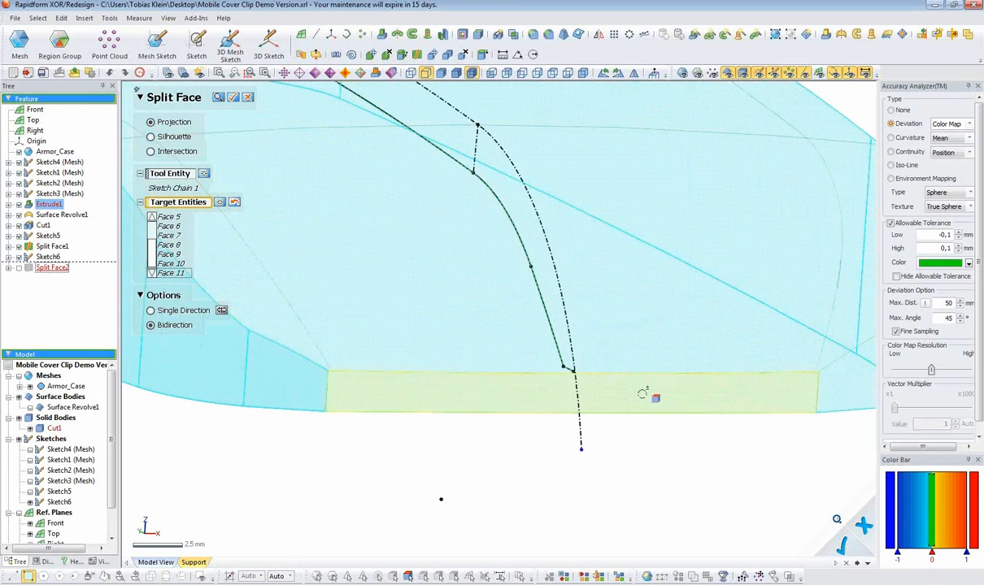
pyautogui.click(829, 378)
pyautogui.moveTo(828, 379); pyautogui.dragTo(472, 263, button='right')
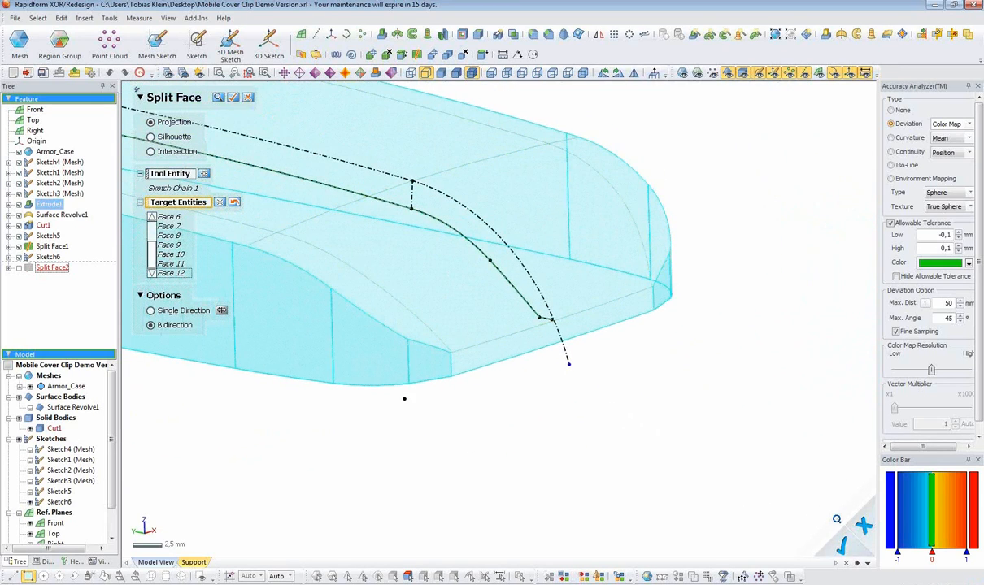
pyautogui.click(235, 98)
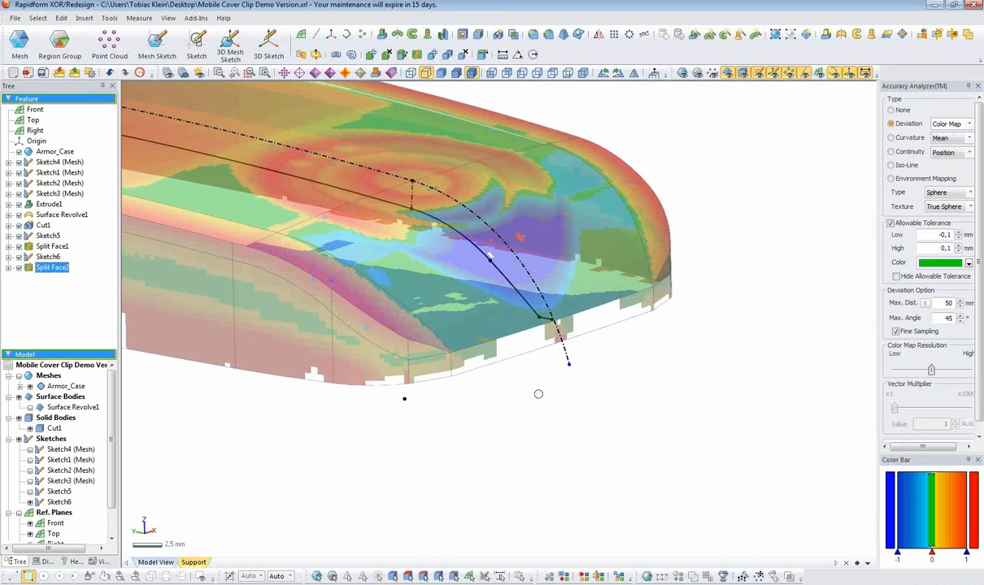
# - Turn off the deviation color map, hide Sketch6 and display the solid body shaded with edges
pyautogui.moveTo(436, 374); pyautogui.dragTo(577, 362, button='right')
pyautogui.click(890, 110)
pyautogui.click(457, 74)
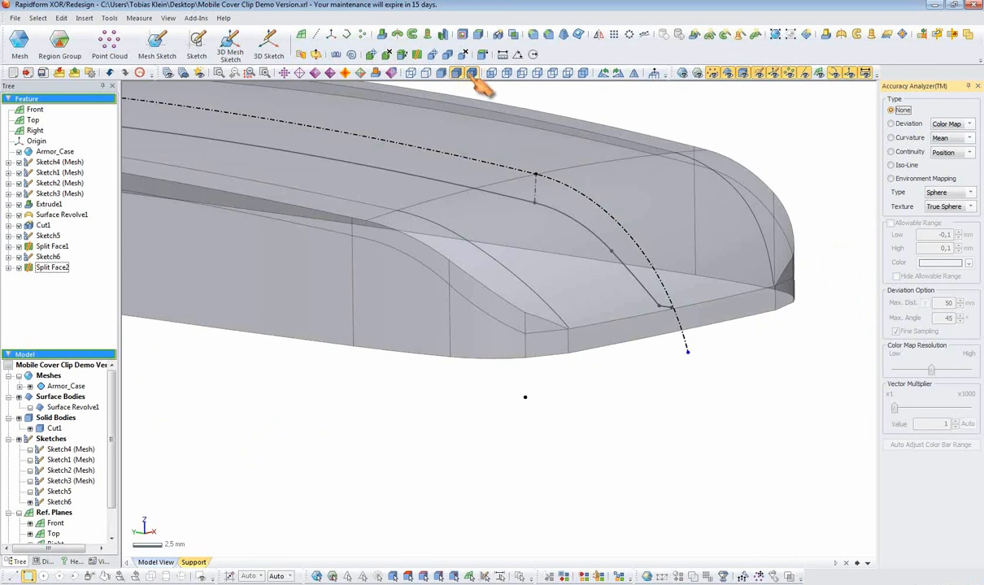
pyautogui.click(472, 74)
pyautogui.keyDown('ctrl'); pyautogui.moveTo(548, 290); pyautogui.dragTo(637, 343, button='right'); pyautogui.keyUp('ctrl')
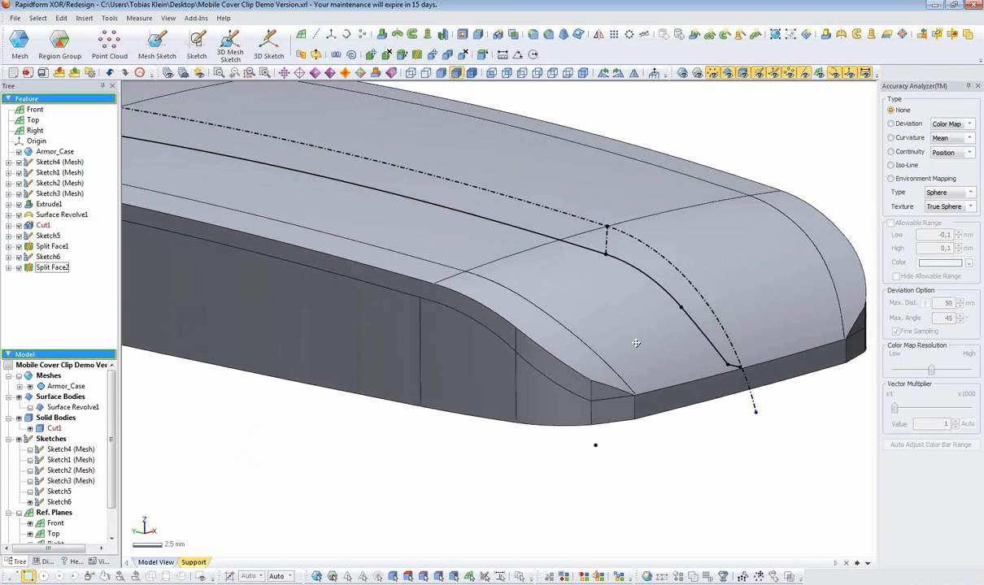
pyautogui.scroll(-1, 509, 307)
pyautogui.scroll(-3, 508, 308)
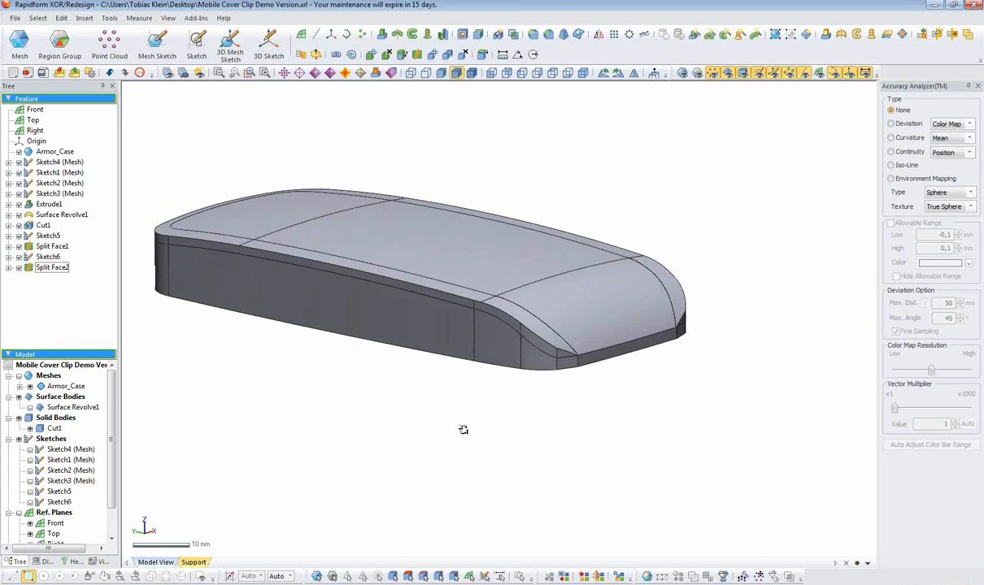
pyautogui.keyDown('ctrl'); pyautogui.moveTo(462, 429); pyautogui.dragTo(484, 451, button='right'); pyautogui.keyUp('ctrl')
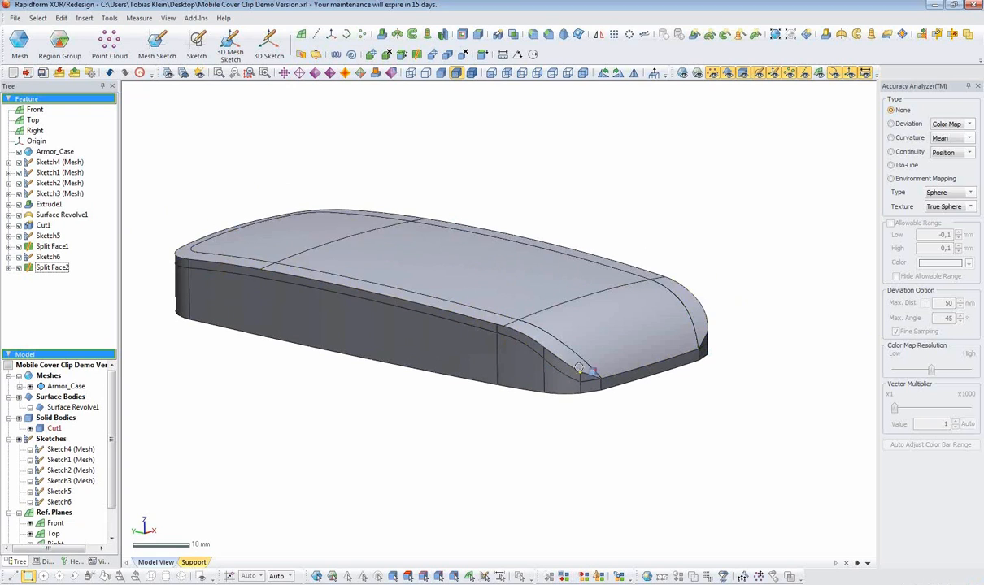
pyautogui.moveTo(401, 399)
pyautogui.mouseDown(button='right')
pyautogui.moveTo(430, 189)
pyautogui.moveTo(413, 209)
pyautogui.moveTo(399, 396)
pyautogui.mouseUp(button='right')
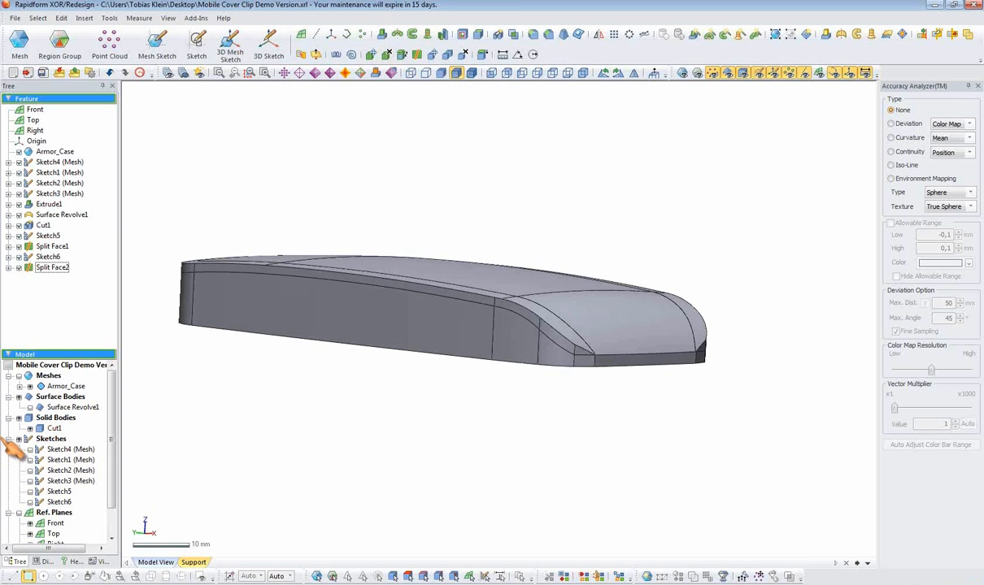
pyautogui.moveTo(329, 399); pyautogui.dragTo(522, 434, button='right')
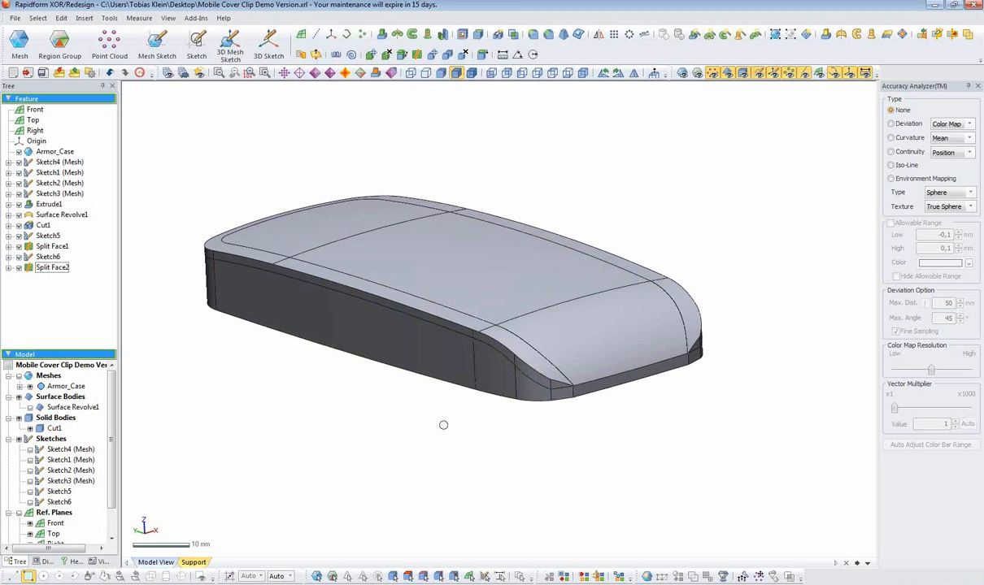
pyautogui.click(386, 55)
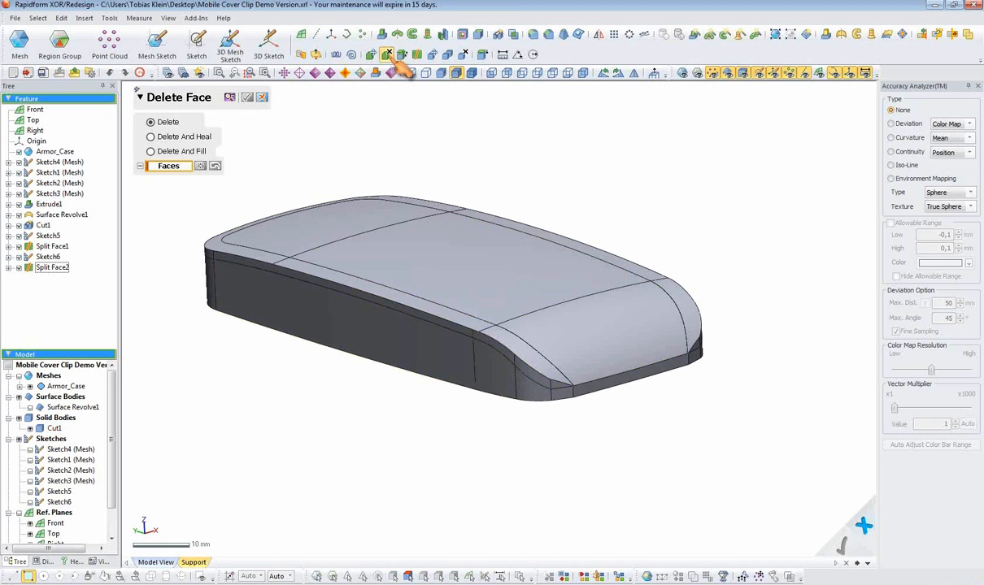
pyautogui.click(557, 370)
pyautogui.click(544, 380)
pyautogui.click(488, 341)
pyautogui.click(471, 313)
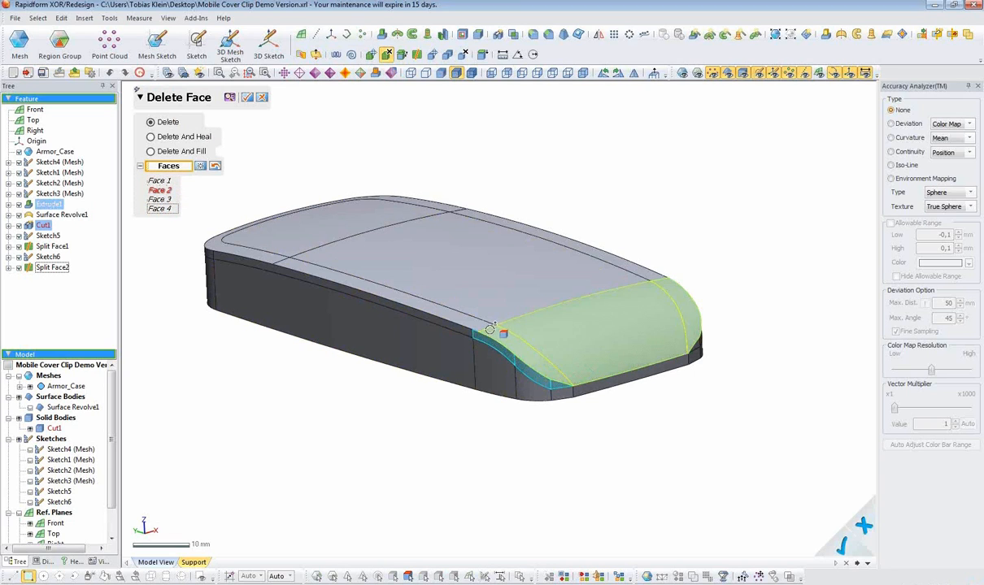
pyautogui.click(455, 315)
pyautogui.click(440, 312)
pyautogui.moveTo(380, 321); pyautogui.dragTo(648, 274, button='right')
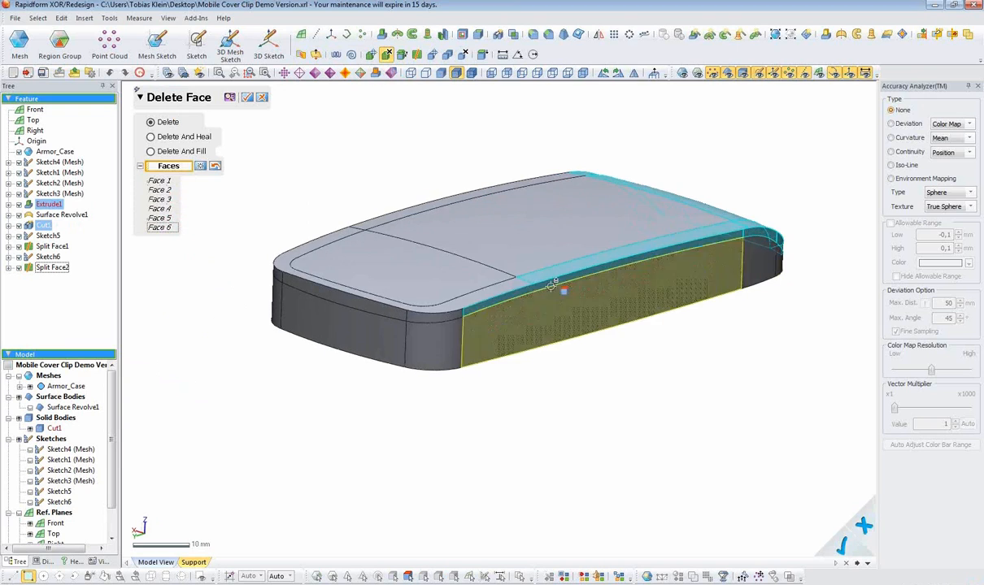
pyautogui.click(452, 315)
pyautogui.click(382, 291)
pyautogui.click(280, 308)
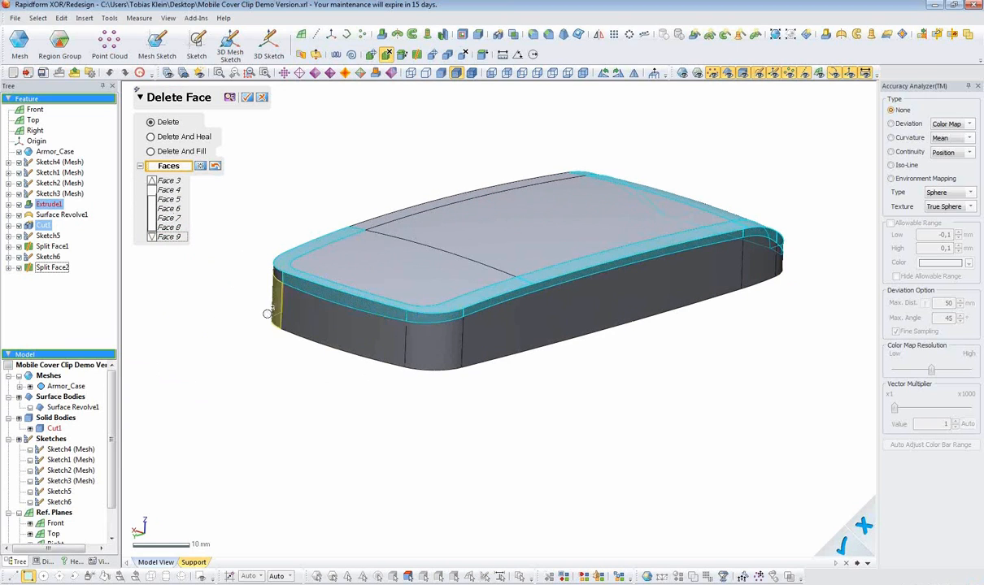
pyautogui.moveTo(269, 363); pyautogui.dragTo(751, 342, button='right')
pyautogui.click(572, 329)
pyautogui.click(504, 268)
pyautogui.moveTo(358, 336); pyautogui.dragTo(602, 370, button='right')
pyautogui.click(601, 369)
pyautogui.moveTo(597, 334); pyautogui.dragTo(630, 413, button='right')
pyautogui.click(466, 370)
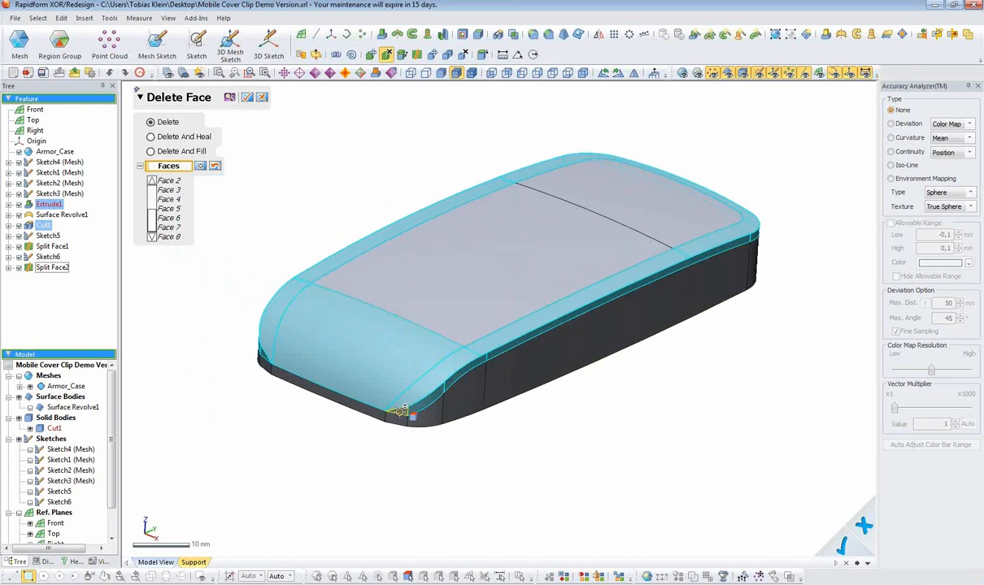
pyautogui.moveTo(383, 375); pyautogui.dragTo(622, 297, button='right')
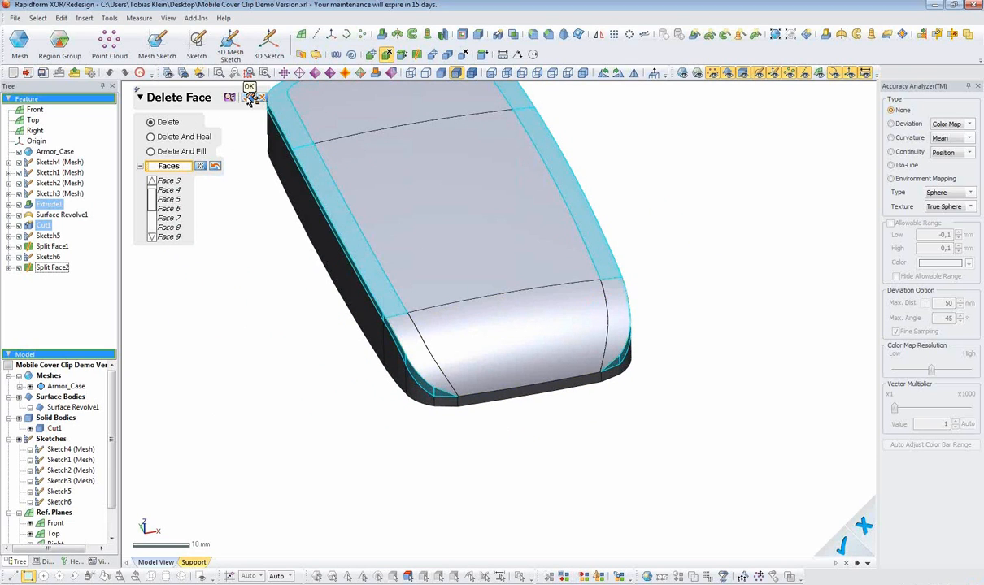
pyautogui.scroll(8, 467, 436)
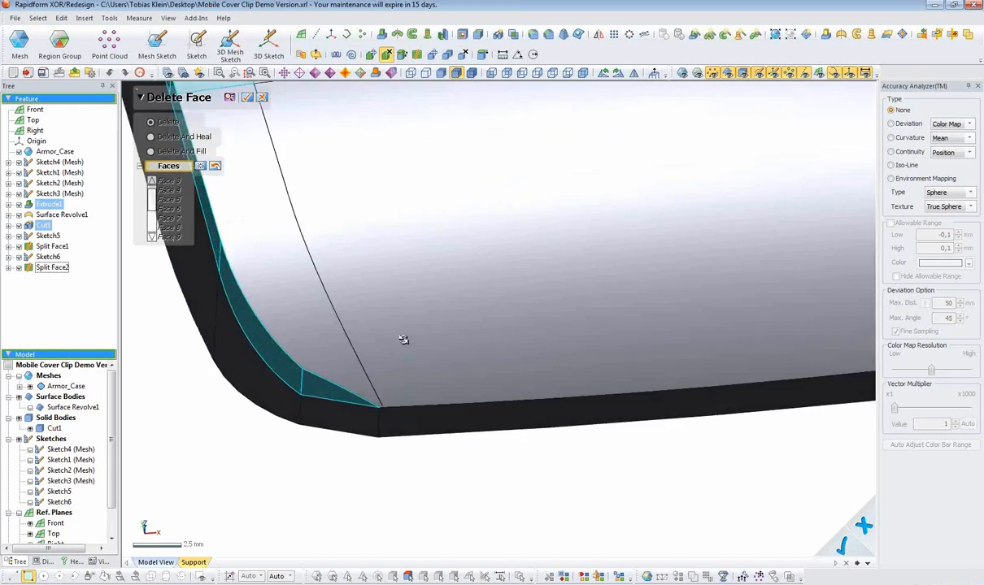
pyautogui.moveTo(403, 340); pyautogui.dragTo(329, 362, button='right')
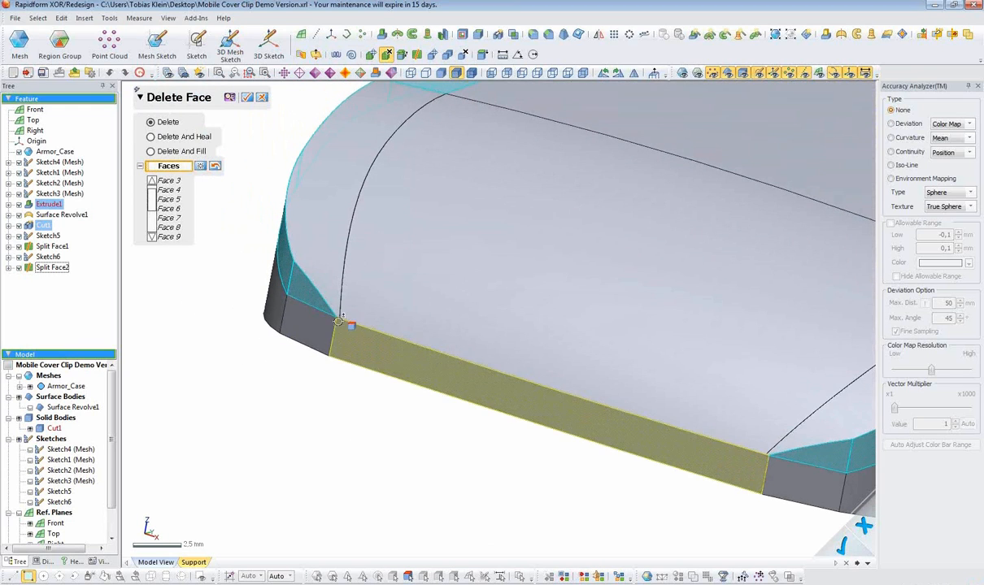
pyautogui.press('Escape')
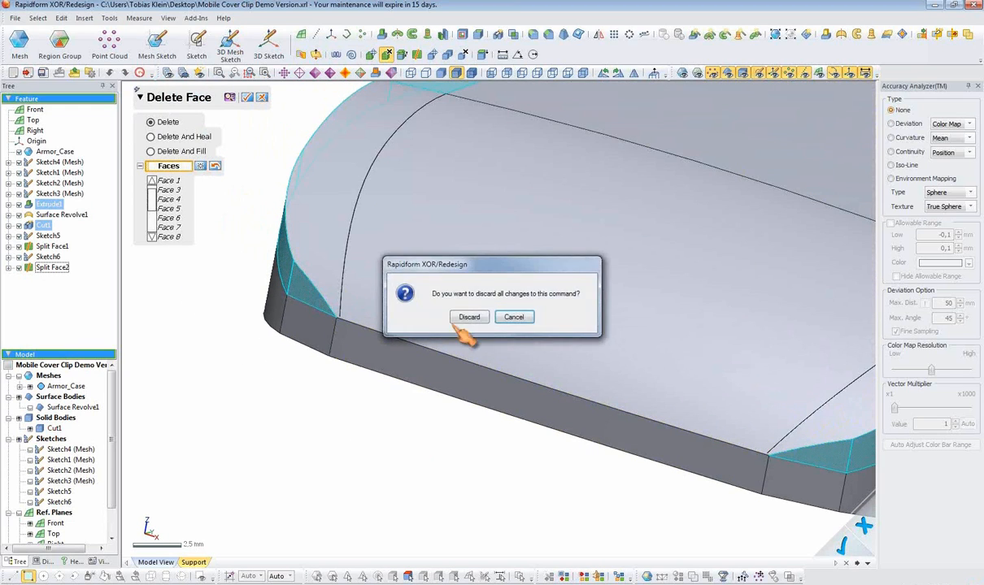
pyautogui.click(460, 313)
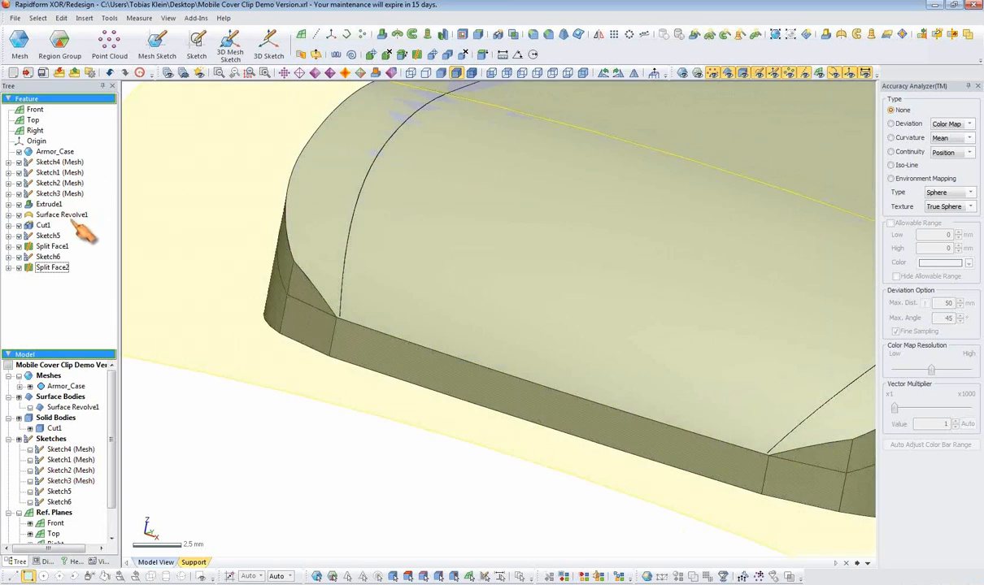
# - Reopen Sketch5, remove the constraint at the arc's outer end, hide the solid body and pull the endpoint away from the corner
pyautogui.click(50, 236)
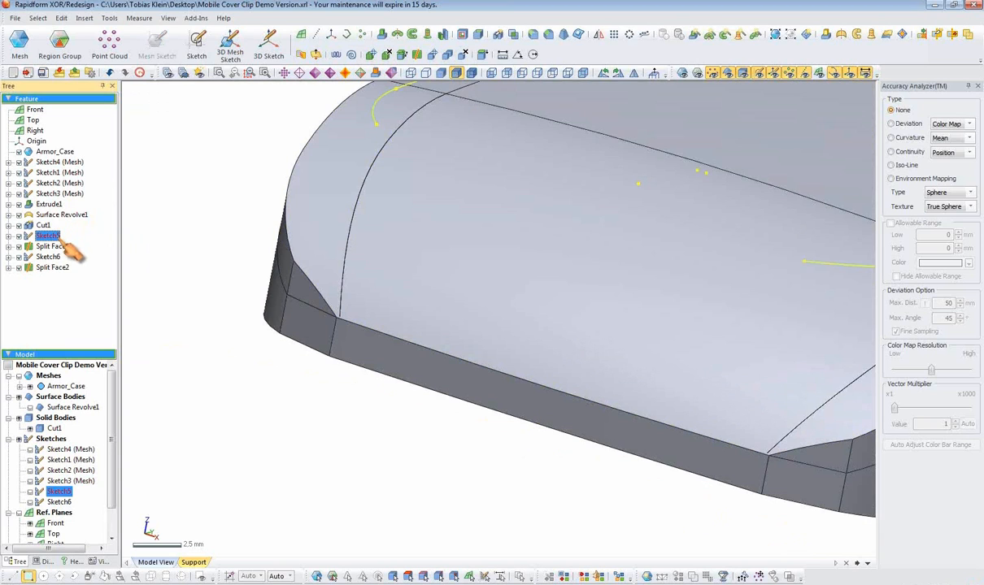
pyautogui.doubleClick(63, 241)
pyautogui.moveTo(652, 300); pyautogui.dragTo(362, 303, button='right')
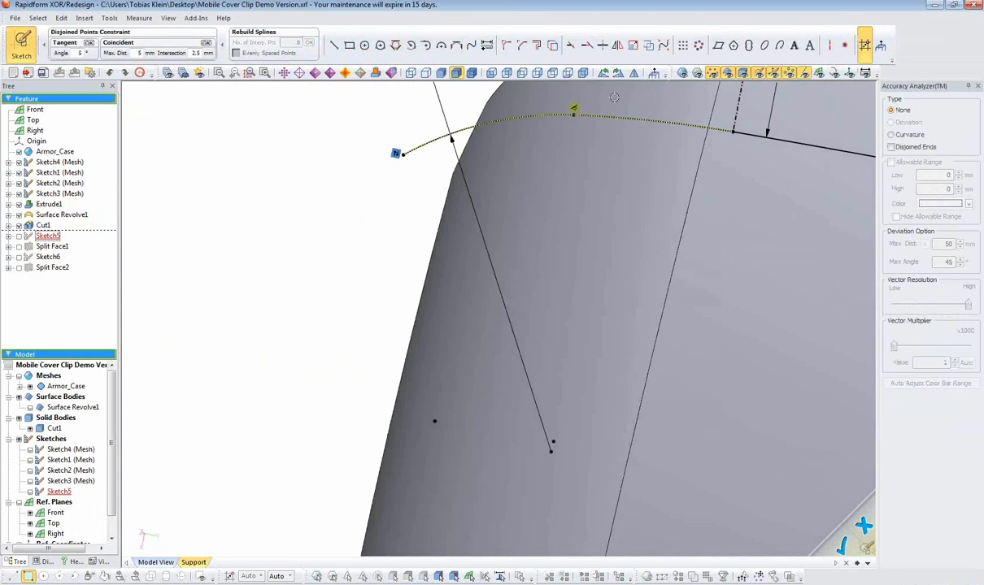
pyautogui.click(492, 73)
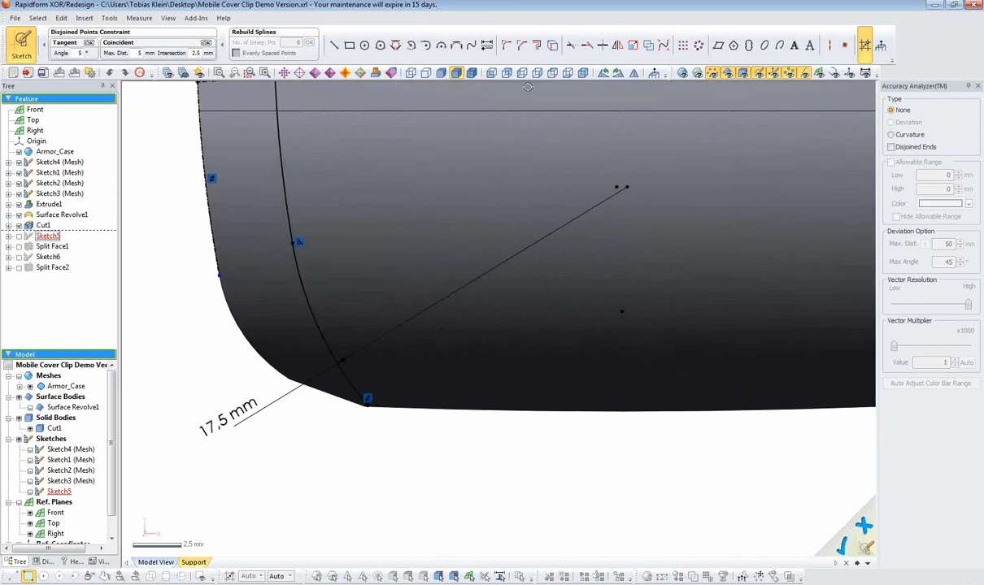
pyautogui.click(619, 73)
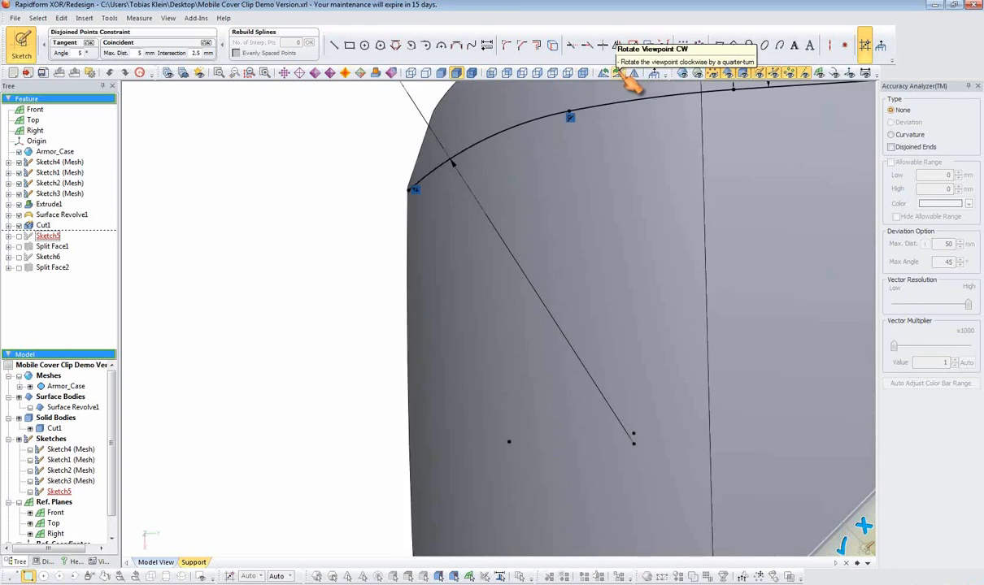
pyautogui.click(421, 189)
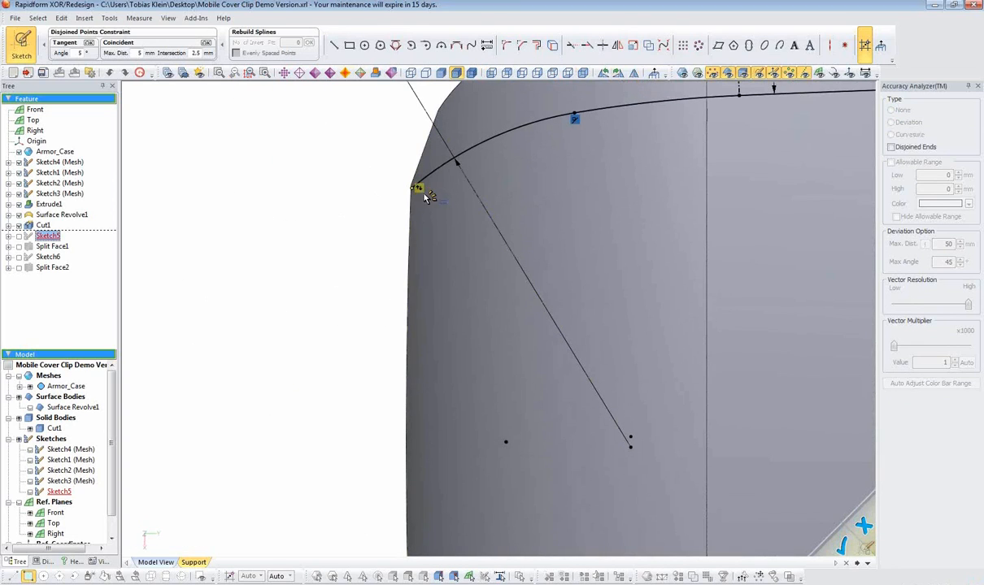
pyautogui.click(743, 74)
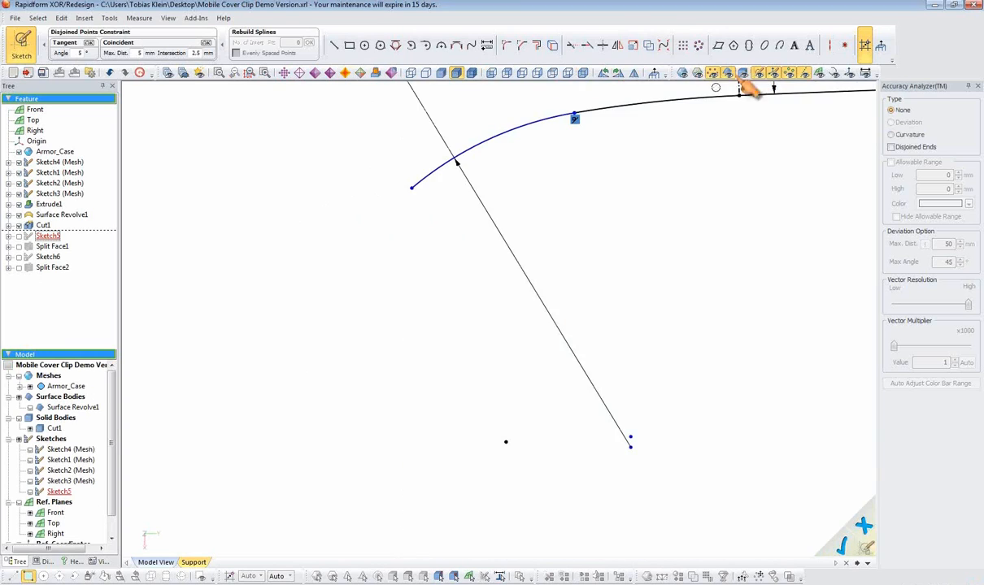
pyautogui.moveTo(410, 187); pyautogui.dragTo(437, 176)
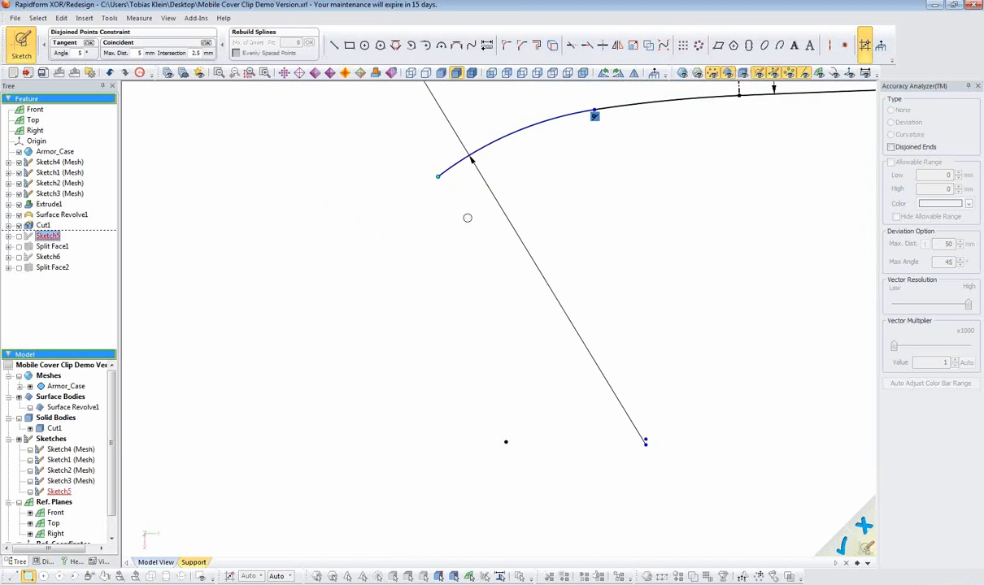
# - Convert the body's corner vertex into a sketch point, attach the arc's free endpoint to it and finish the sketch
pyautogui.click(742, 74)
pyautogui.rightClick(408, 184)
pyautogui.click(427, 193)
pyautogui.click(743, 74)
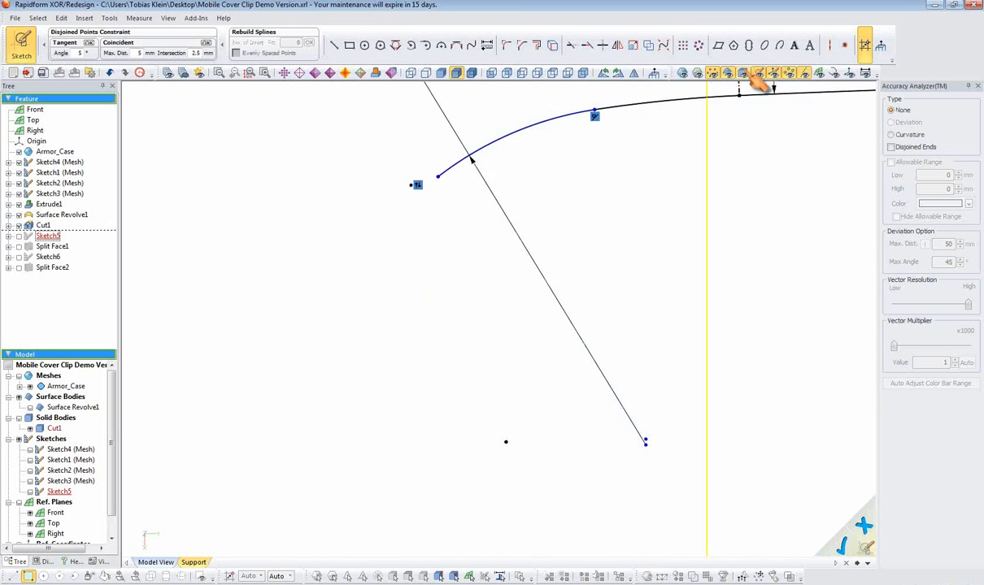
pyautogui.moveTo(437, 176); pyautogui.dragTo(411, 186)
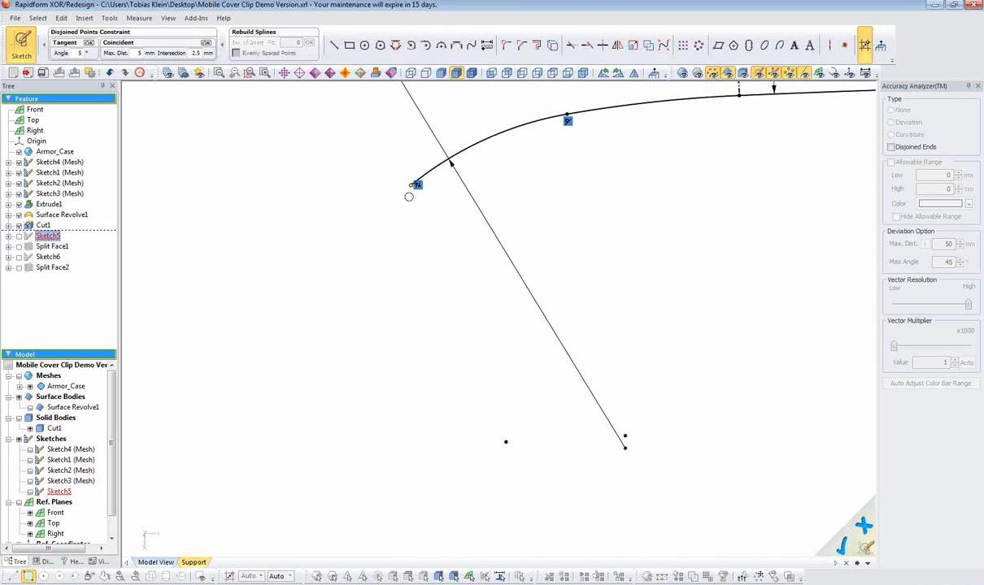
pyautogui.click(843, 545)
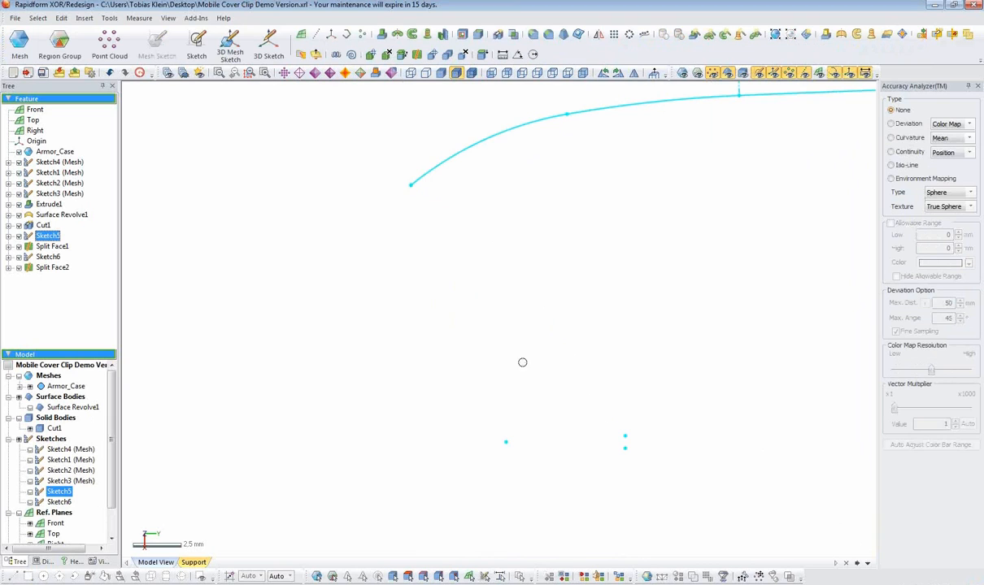
# - Show the solid body again and check how the split lines meet the corners at the curved end
pyautogui.click(742, 75)
pyautogui.moveTo(699, 344); pyautogui.dragTo(416, 330, button='right')
pyautogui.click(372, 323)
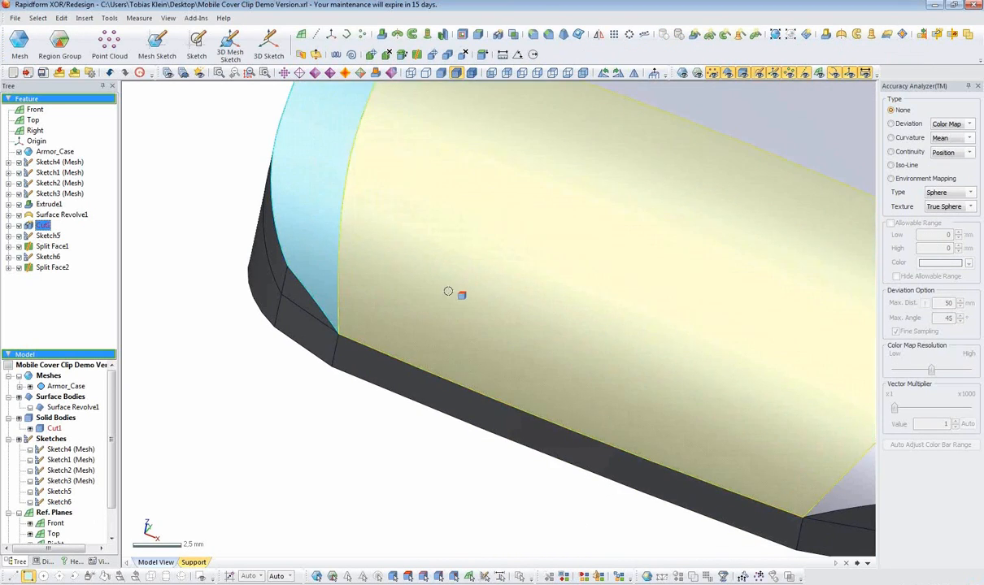
pyautogui.click(843, 493)
pyautogui.click(472, 498)
pyautogui.moveTo(471, 499); pyautogui.dragTo(612, 455, button='right')
pyautogui.scroll(-3, 452, 419)
pyautogui.moveTo(452, 419); pyautogui.dragTo(729, 354, button='right')
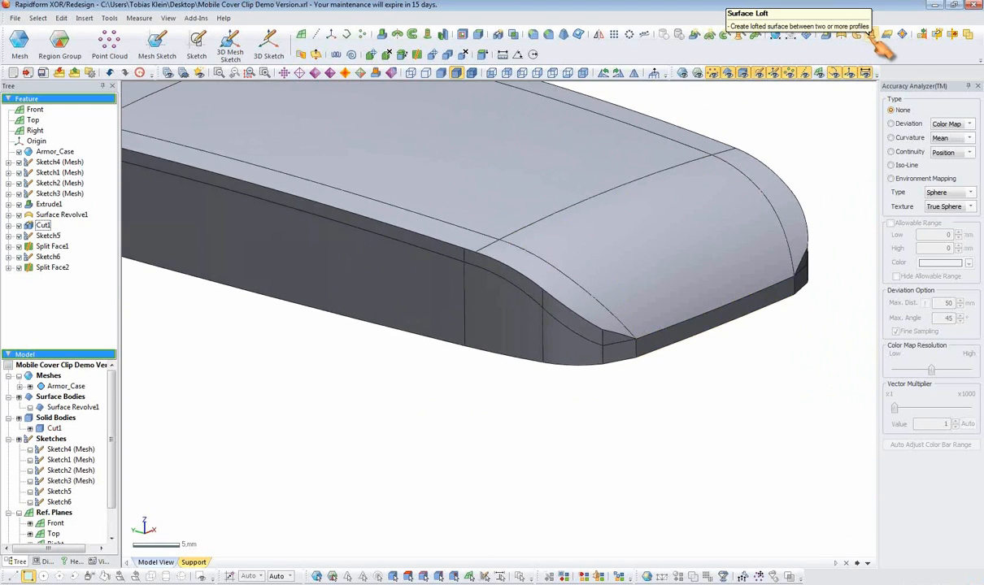
# - Start Delete Face with the plain Delete option and select the narrow split rim faces along one long side of the body
pyautogui.click(387, 54)
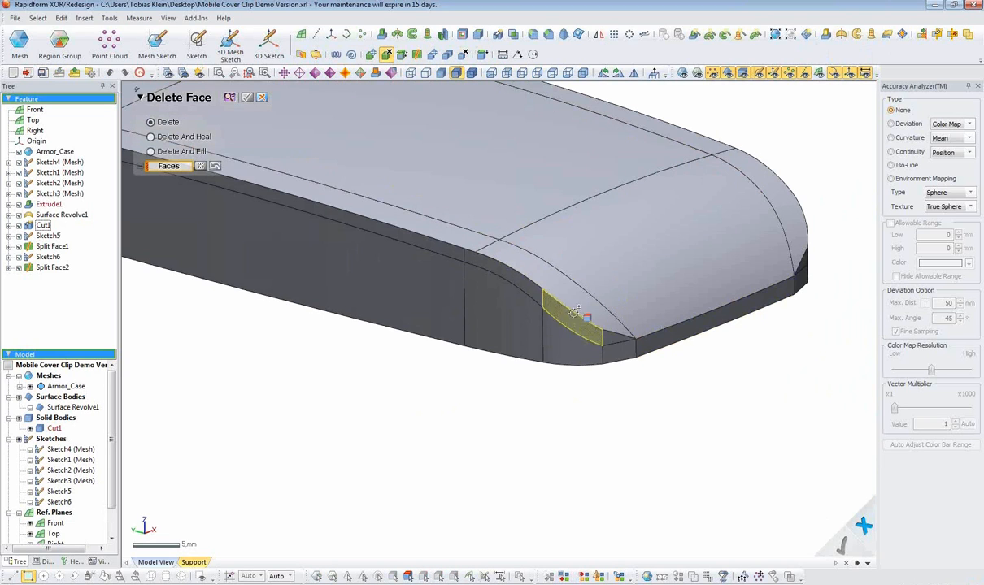
pyautogui.click(574, 314)
pyautogui.click(587, 327)
pyautogui.click(587, 328)
pyautogui.click(534, 289)
pyautogui.click(457, 236)
pyautogui.click(443, 249)
pyautogui.moveTo(452, 262); pyautogui.dragTo(600, 264, button='right')
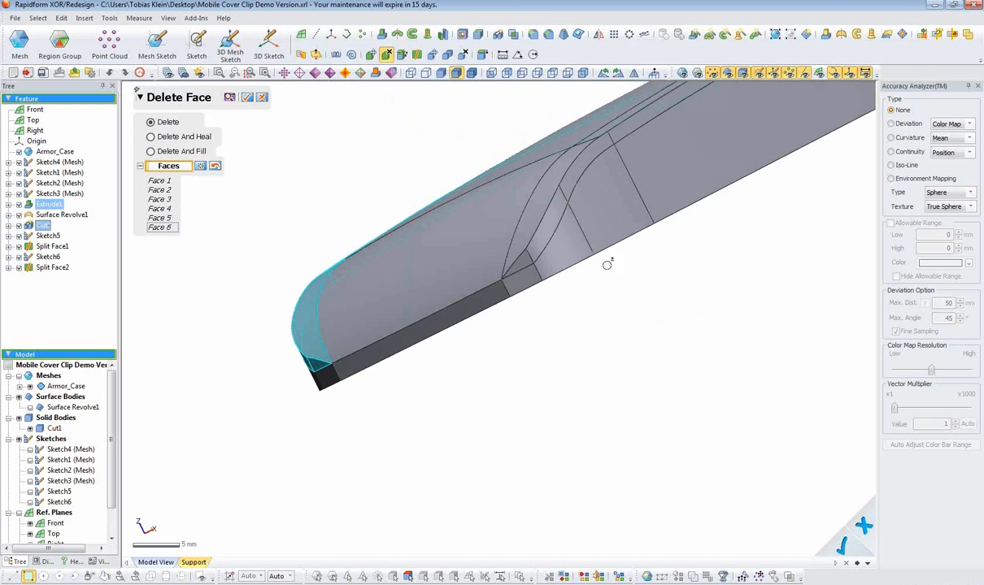
# - Add the split rim faces along the opposite long side and its curved-end corner to the Delete Face selection
pyautogui.click(523, 265)
pyautogui.click(546, 238)
pyautogui.click(543, 216)
pyautogui.moveTo(542, 215); pyautogui.dragTo(457, 303, button='right')
pyautogui.click(448, 301)
pyautogui.click(460, 291)
pyautogui.click(460, 291)
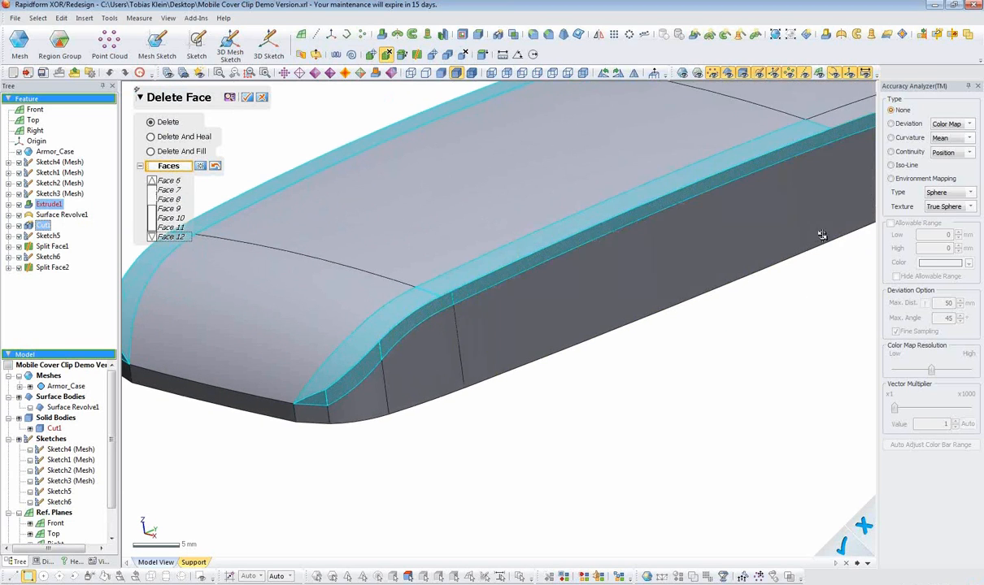
# - Add the remaining rim faces around the blunt end to the selection so the rim loop is complete
pyautogui.moveTo(821, 235); pyautogui.dragTo(776, 251, button='right')
pyautogui.keyDown('ctrl'); pyautogui.moveTo(776, 250); pyautogui.dragTo(442, 355, button='right'); pyautogui.keyUp('ctrl')
pyautogui.click(577, 231)
pyautogui.moveTo(634, 224); pyautogui.dragTo(609, 244, button='right')
pyautogui.click(609, 244)
pyautogui.click(574, 261)
pyautogui.moveTo(687, 225); pyautogui.dragTo(443, 338, button='right')
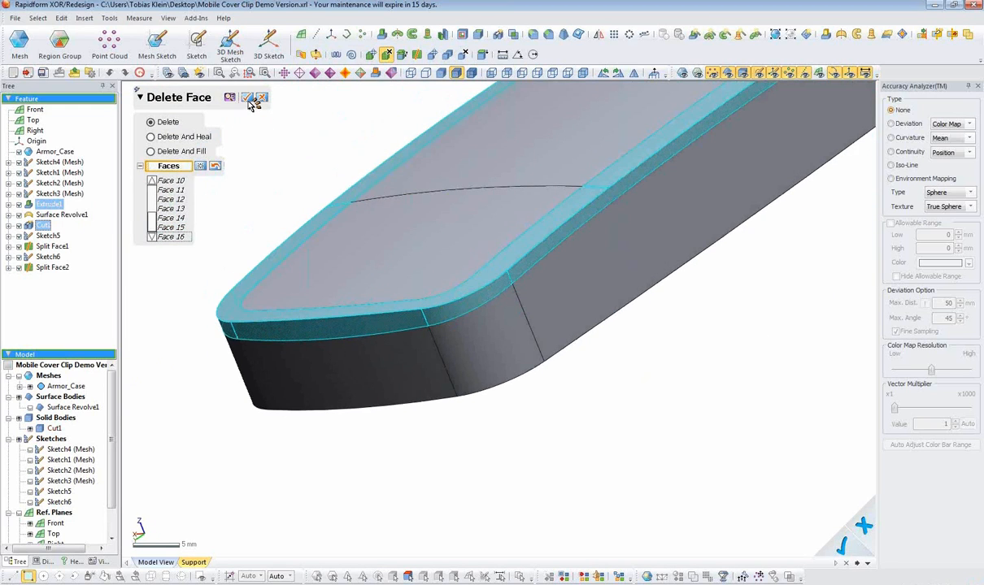
# - Include the large flat underside face in the selection and delete all selected faces, leaving an open surface body
pyautogui.moveTo(470, 374); pyautogui.dragTo(569, 269, button='right')
pyautogui.scroll(-3, 461, 290)
pyautogui.keyDown('ctrl'); pyautogui.moveTo(569, 268); pyautogui.dragTo(417, 334, button='right'); pyautogui.keyUp('ctrl')
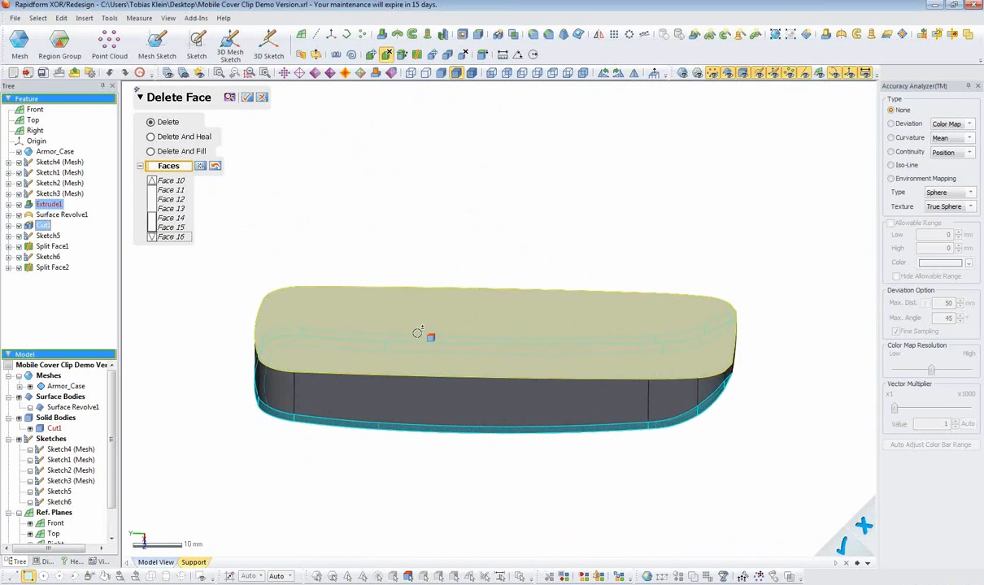
pyautogui.click(441, 308)
pyautogui.click(252, 98)
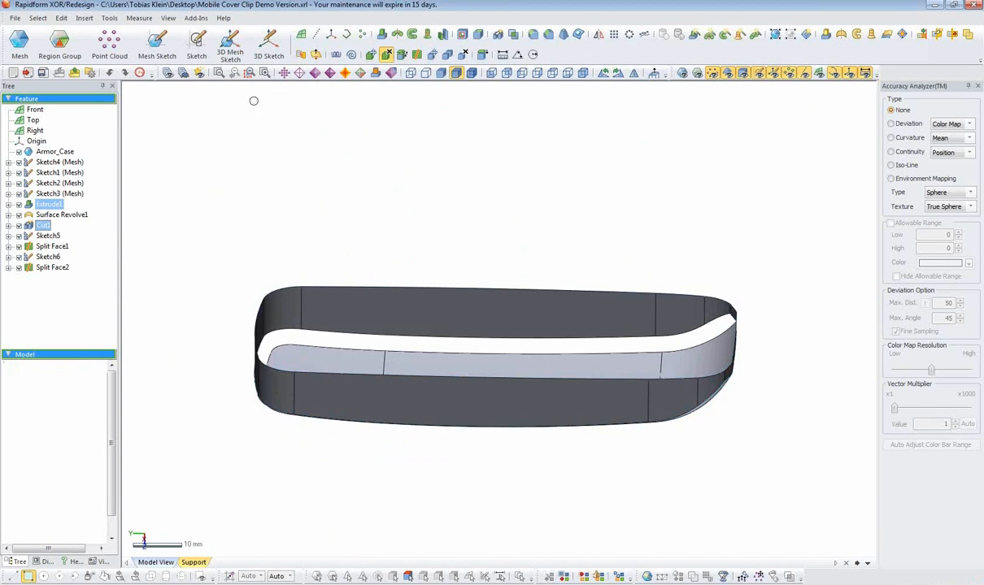
# - Start a Surface Loft and combine the two top-face edges at the curved end into the first composite profile
pyautogui.moveTo(505, 136); pyautogui.dragTo(494, 280, button='right')
pyautogui.scroll(3, 531, 305)
pyautogui.moveTo(457, 448); pyautogui.dragTo(589, 454, button='right')
pyautogui.moveTo(423, 279); pyautogui.dragTo(758, 434, button='right')
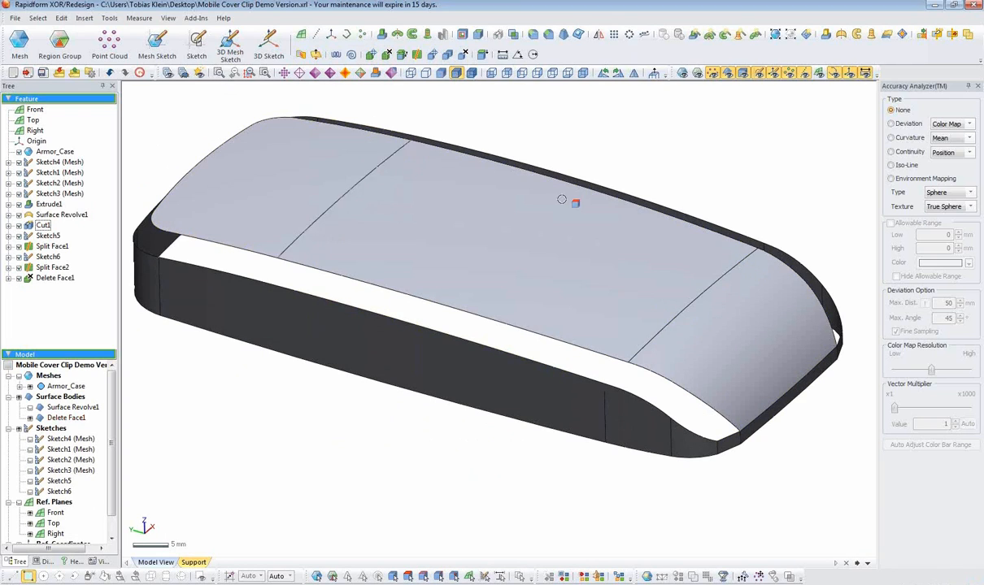
pyautogui.click(871, 33)
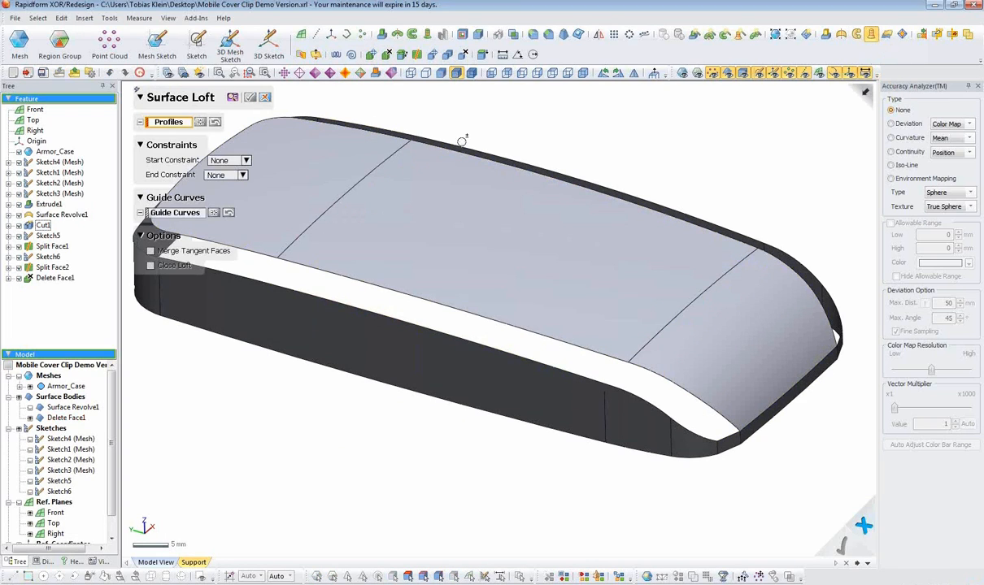
pyautogui.moveTo(673, 349); pyautogui.dragTo(592, 361, button='right')
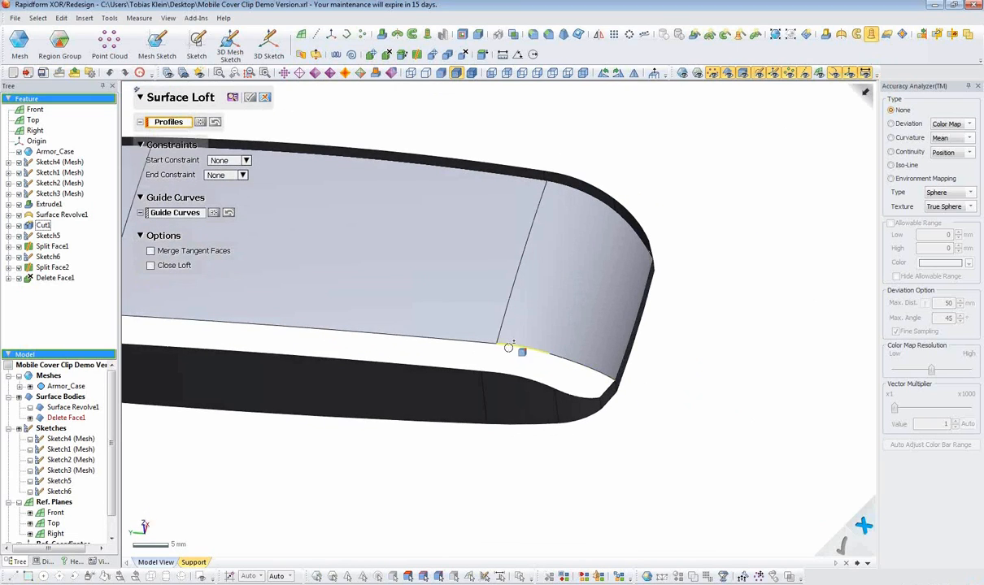
pyautogui.click(508, 348)
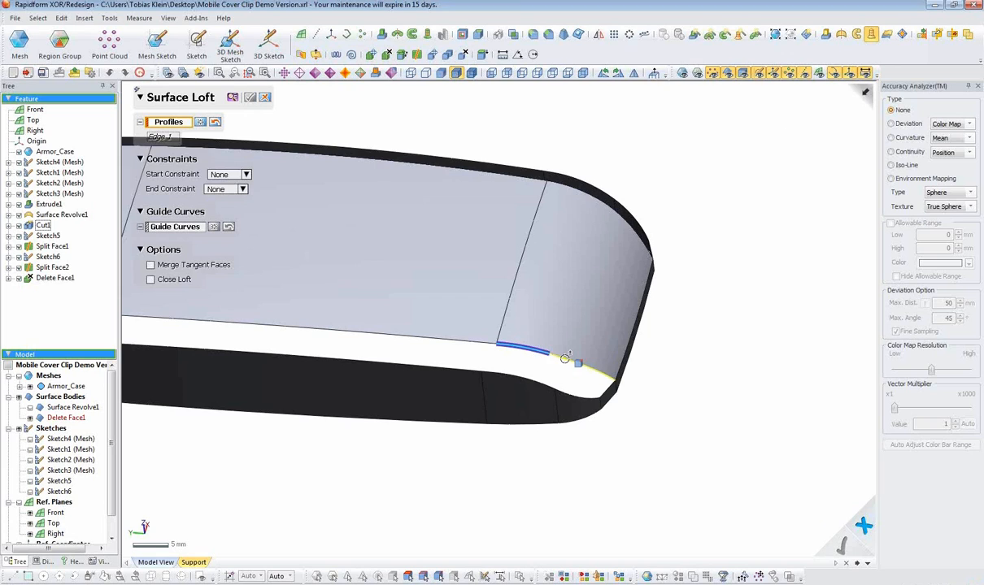
pyautogui.click(564, 358)
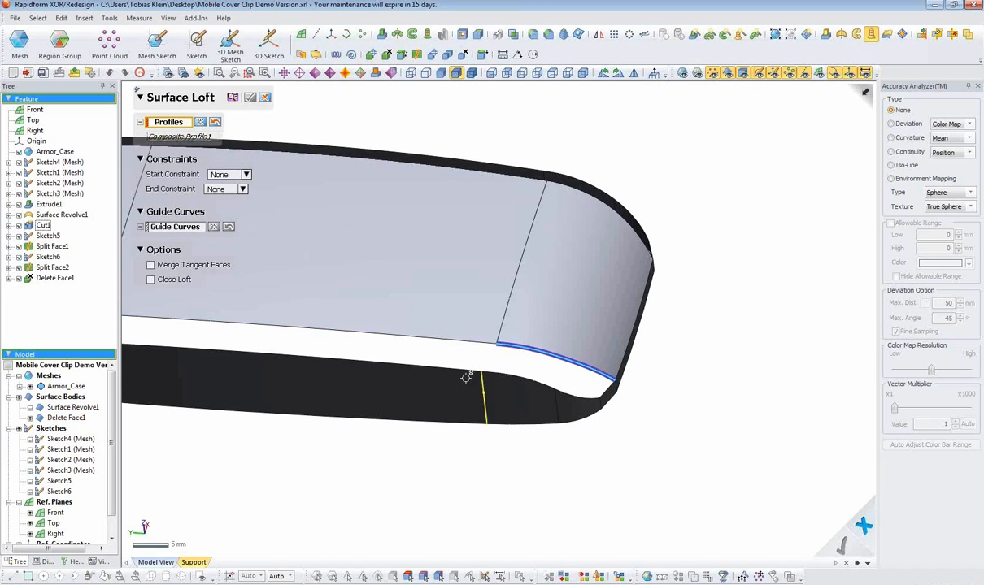
# - Combine the matching side-wall edges into the second profile, use the short corner edge as guide curve and create the loft
pyautogui.moveTo(468, 377); pyautogui.dragTo(527, 370, button='right')
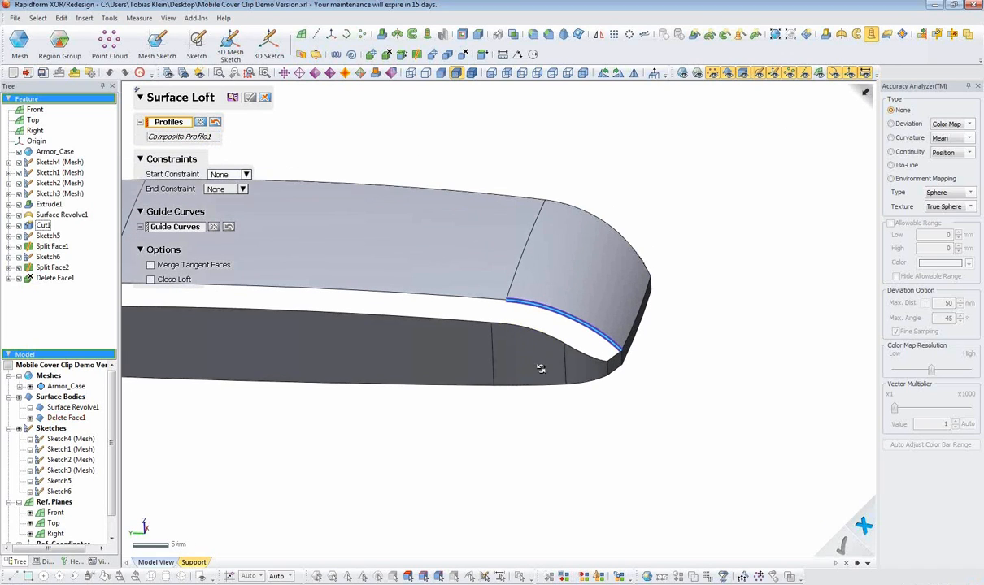
pyautogui.scroll(3, 541, 368)
pyautogui.click(491, 328)
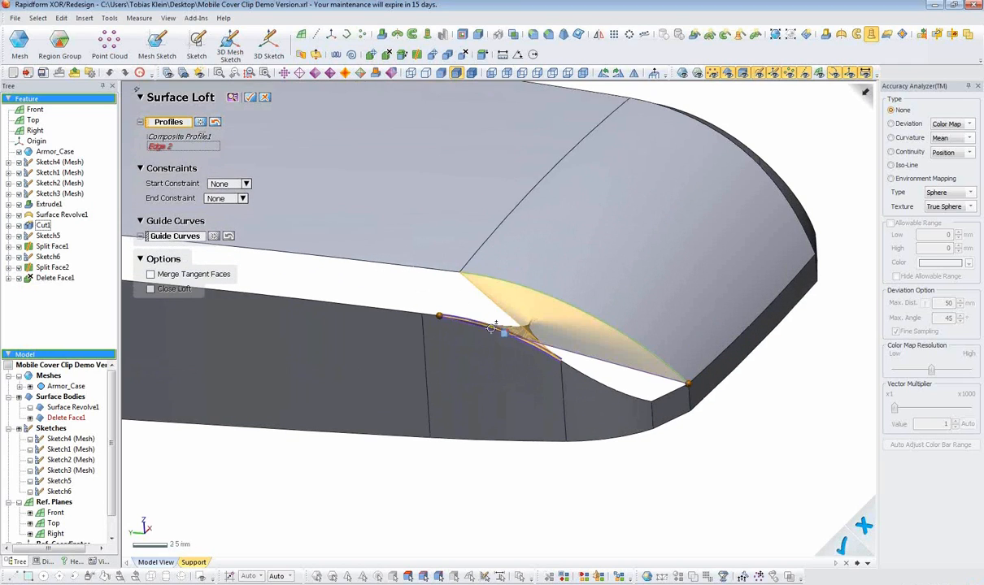
pyautogui.click(576, 371)
pyautogui.moveTo(577, 402); pyautogui.dragTo(313, 313, button='right')
pyautogui.click(200, 236)
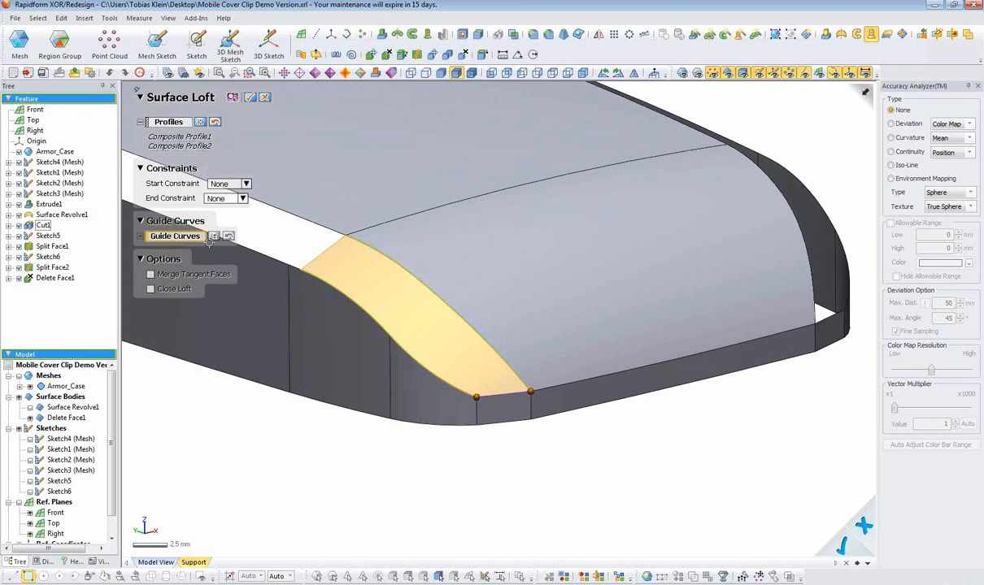
pyautogui.click(496, 394)
pyautogui.moveTo(516, 429); pyautogui.dragTo(277, 177, button='right')
pyautogui.click(254, 99)
# - Start another Surface Loft with the long top-face edge, extended to the first loft's end, as its first composite profile
pyautogui.moveTo(288, 310); pyautogui.dragTo(485, 292, button='right')
pyautogui.click(870, 34)
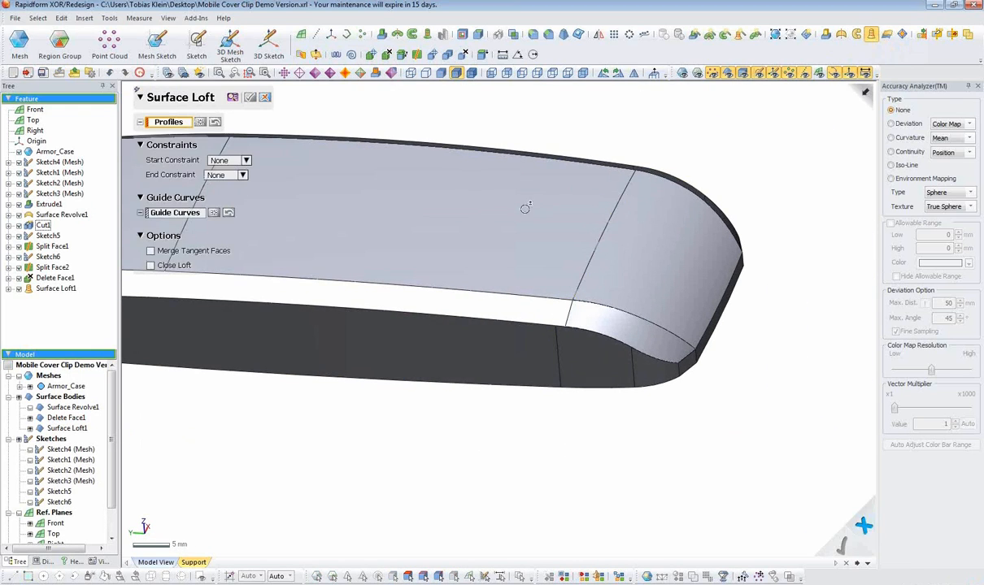
pyautogui.moveTo(549, 202); pyautogui.dragTo(642, 192, button='right')
pyautogui.click(354, 252)
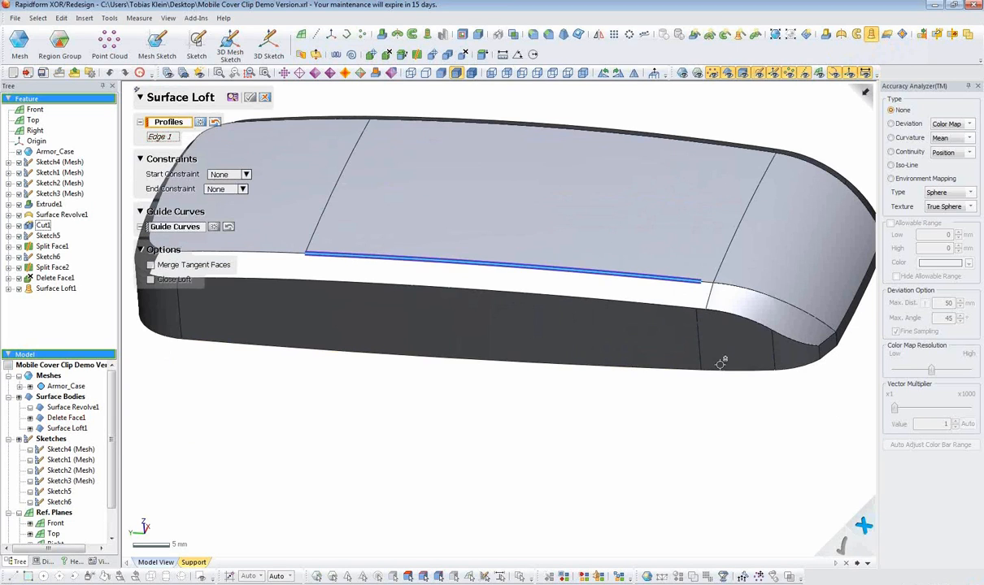
pyautogui.scroll(3, 488, 281)
pyautogui.keyDown('ctrl'); pyautogui.click(539, 254); pyautogui.keyUp('ctrl')
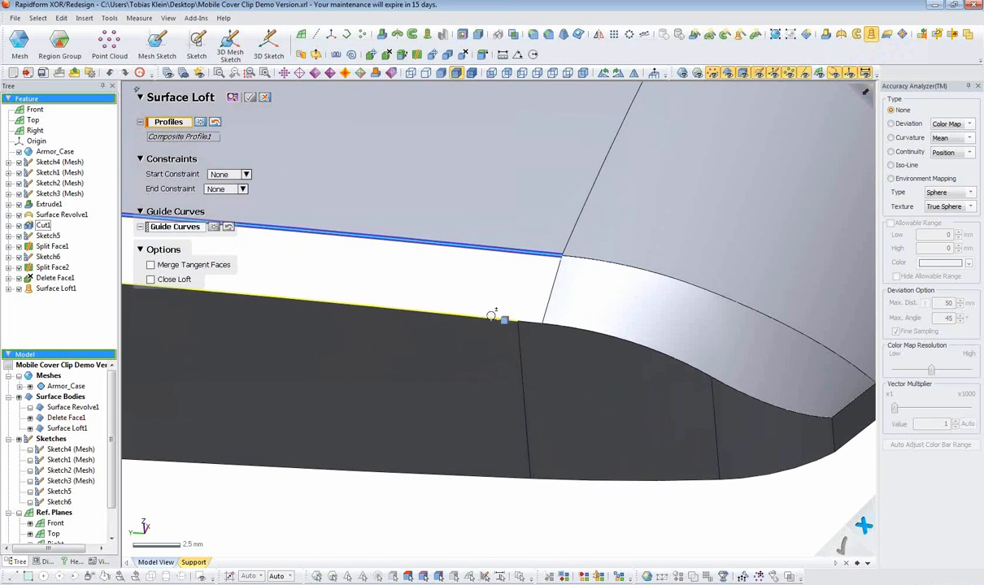
# - Combine the long side-wall edge and the short edge up to the first loft as second profile, and create the loft
pyautogui.moveTo(482, 315); pyautogui.dragTo(732, 342, button='right')
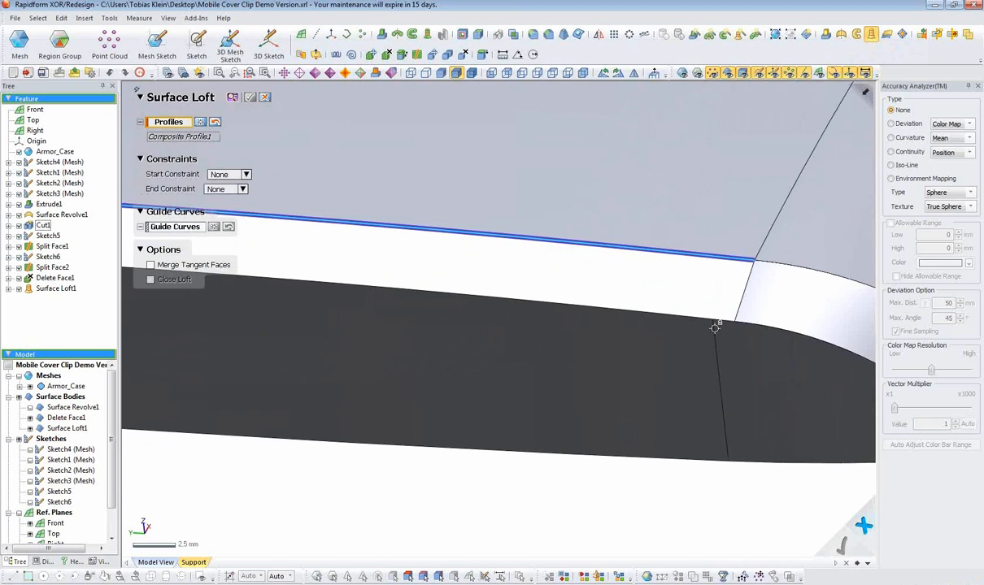
pyautogui.click(715, 317)
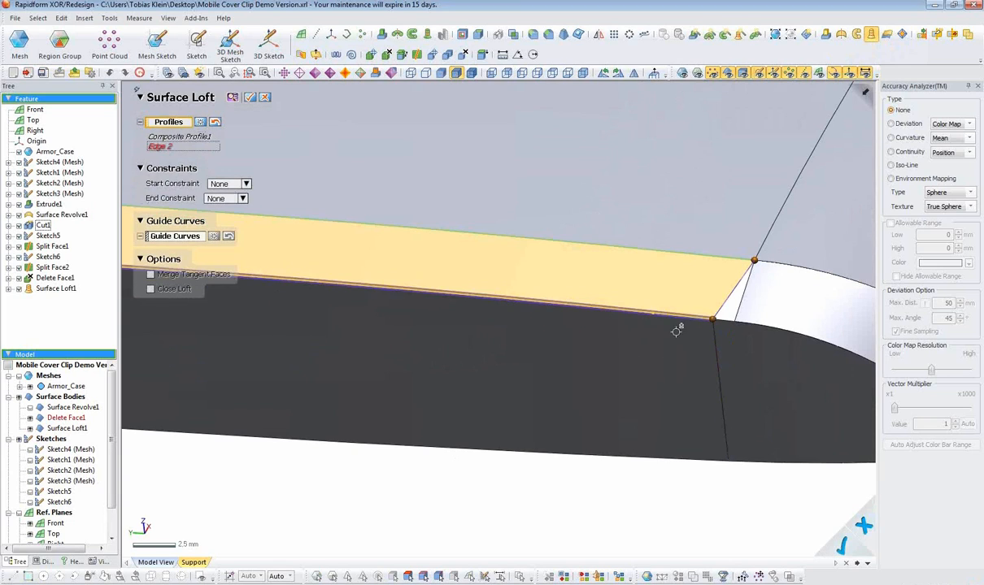
pyautogui.keyDown('ctrl'); pyautogui.click(723, 322); pyautogui.keyUp('ctrl')
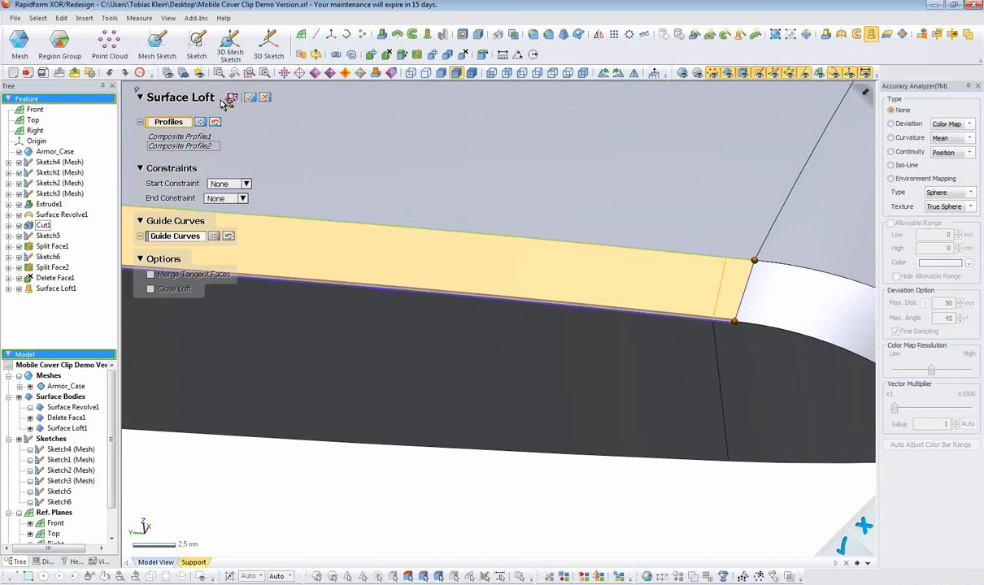
pyautogui.moveTo(452, 345); pyautogui.dragTo(608, 293, button='right')
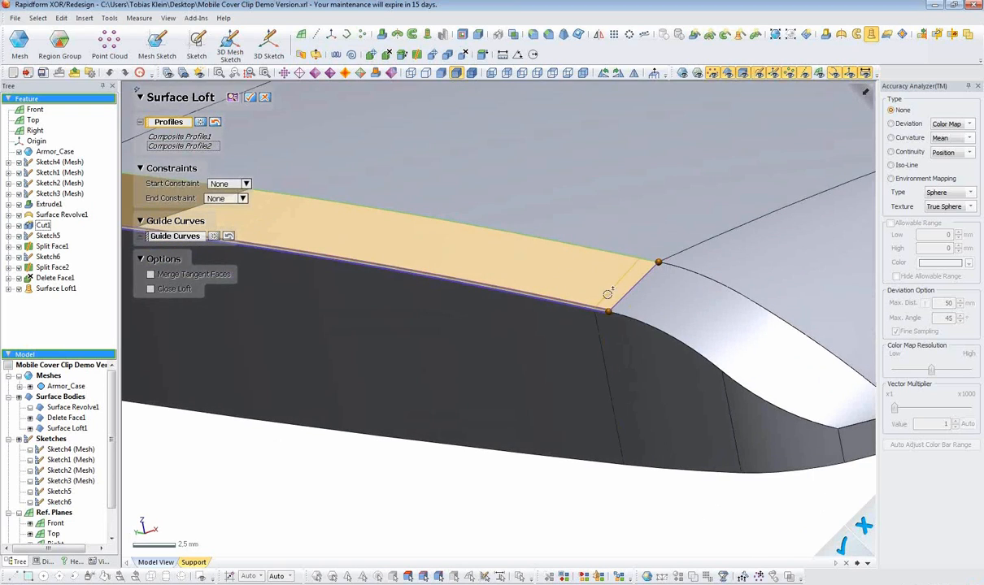
pyautogui.moveTo(425, 256); pyautogui.dragTo(286, 261, button='right')
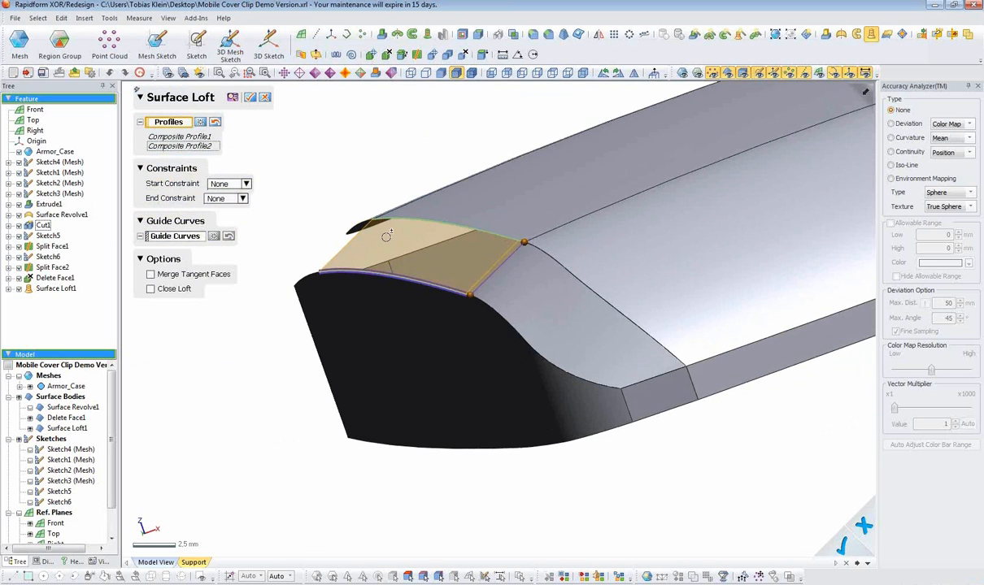
pyautogui.click(252, 98)
# - Start a third Surface Loft with the short top-face edge beside the second loft at the blunt end as first profile
pyautogui.moveTo(180, 279); pyautogui.dragTo(585, 317, button='right')
pyautogui.click(870, 34)
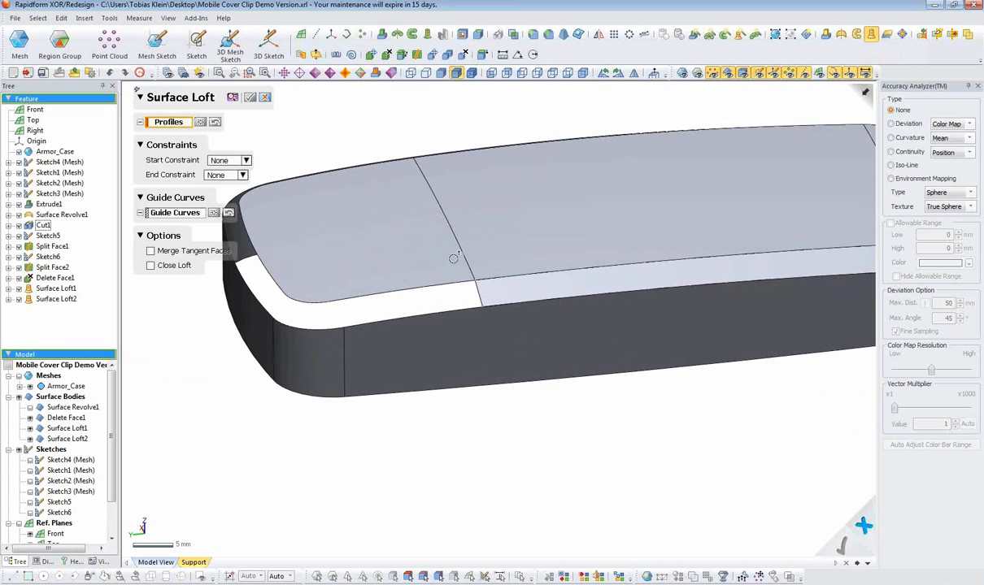
pyautogui.click(450, 291)
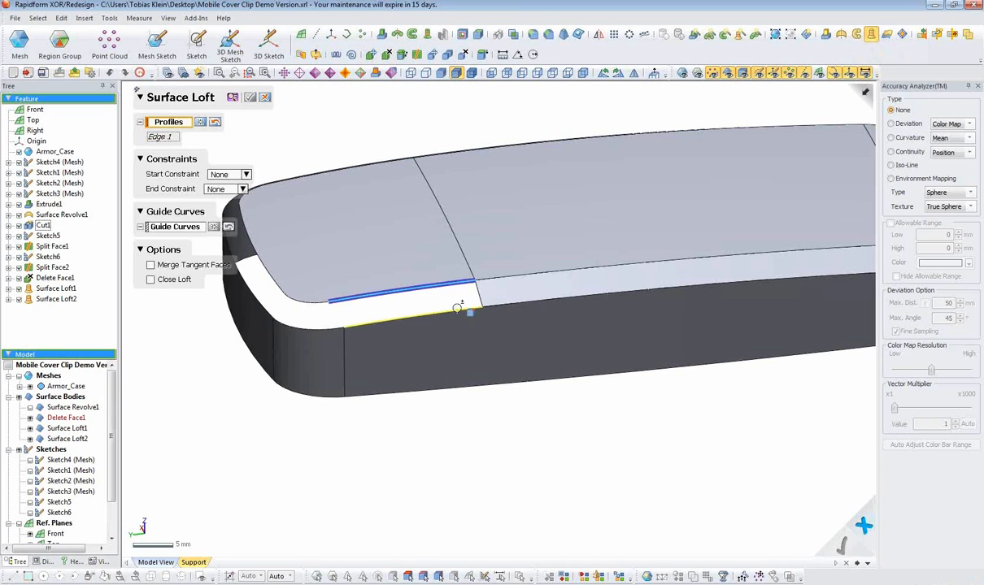
# - Loft surfaces between the upper and lower edges to close the gap along the long side and around the adjacent front corner
pyautogui.click(465, 309)
pyautogui.click(252, 98)
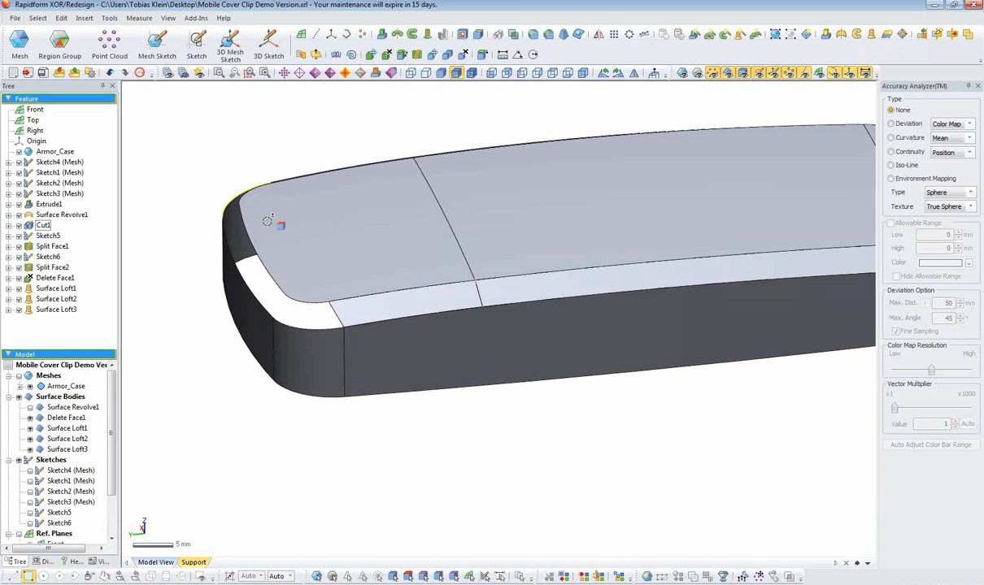
pyautogui.click(317, 302)
pyautogui.click(329, 329)
pyautogui.click(251, 97)
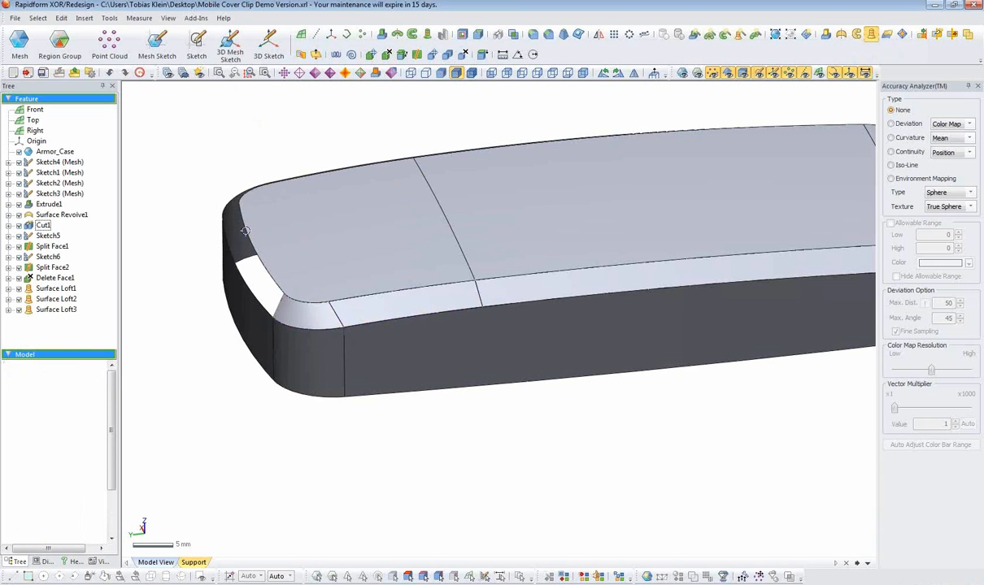
# - Loft a surface between the upper and lower edges of the remaining gap across the short front end
pyautogui.moveTo(318, 373); pyautogui.dragTo(530, 380, button='right')
pyautogui.click(294, 346)
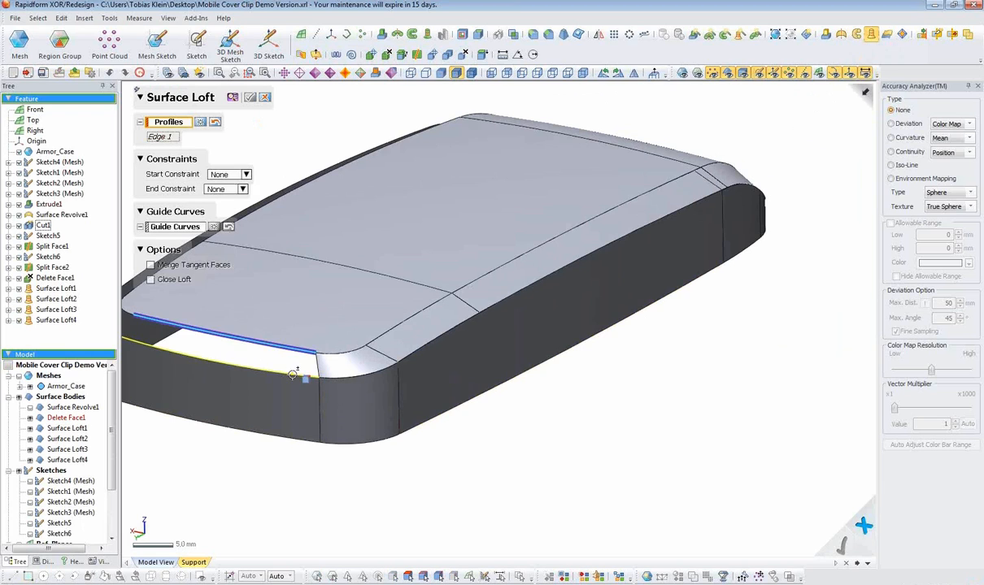
pyautogui.click(293, 370)
pyautogui.click(254, 98)
# - Mirror the side and corner surfaces Surface Loft1 to Surface Loft4 about the Right plane
pyautogui.moveTo(446, 382); pyautogui.dragTo(407, 397, button='right')
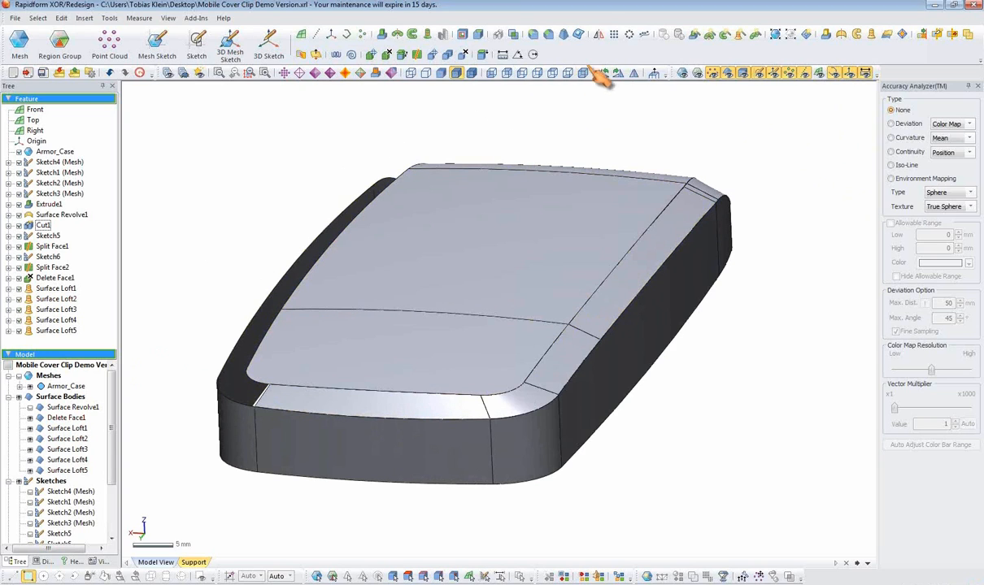
pyautogui.click(598, 35)
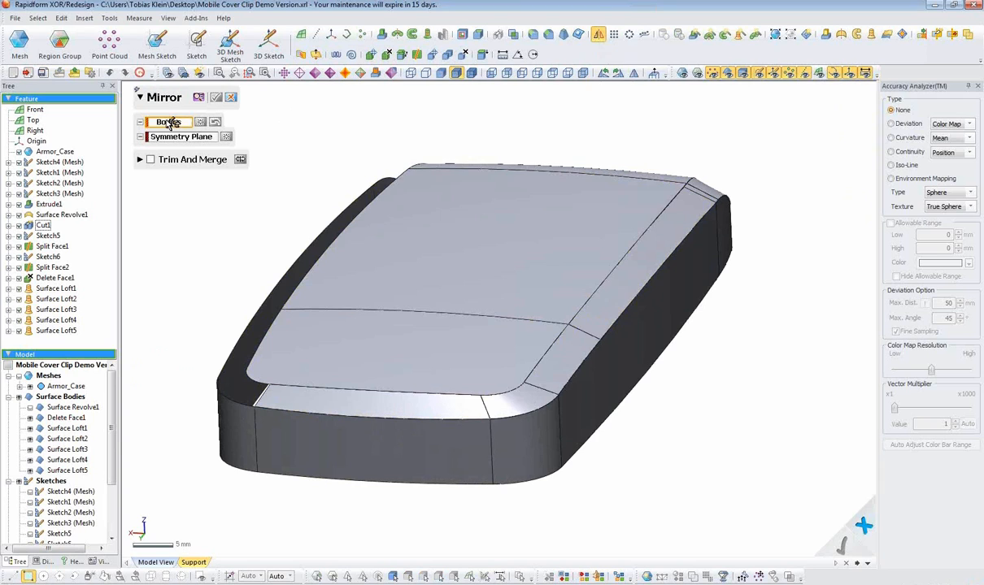
pyautogui.moveTo(516, 137); pyautogui.dragTo(719, 189, button='right')
pyautogui.click(720, 189)
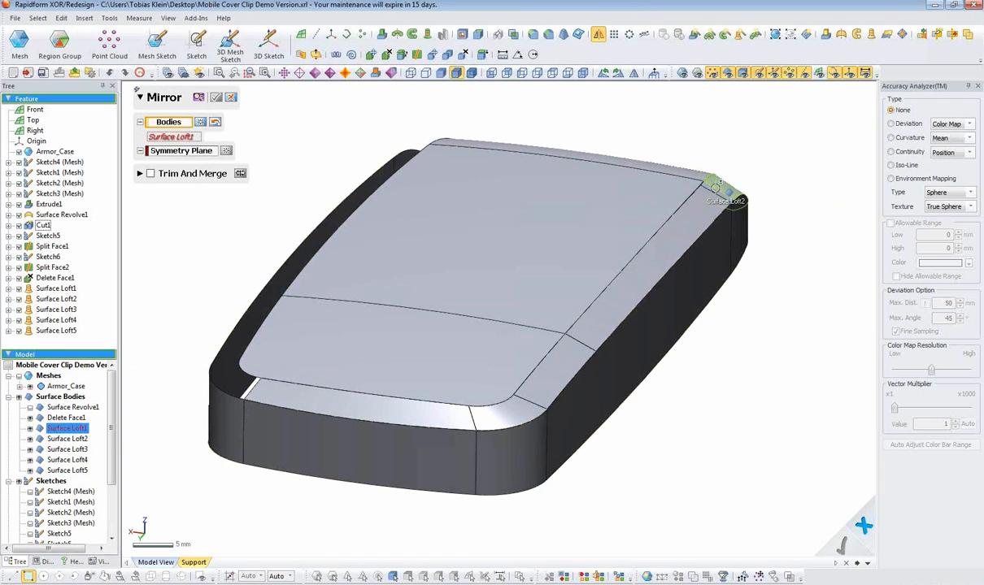
pyautogui.click(659, 245)
pyautogui.click(547, 361)
pyautogui.click(498, 407)
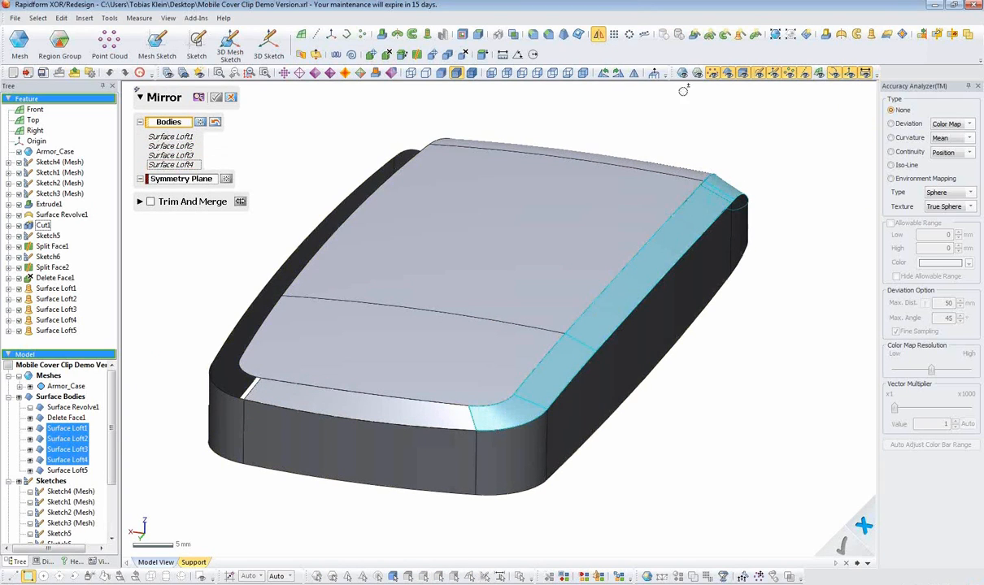
pyautogui.click(818, 76)
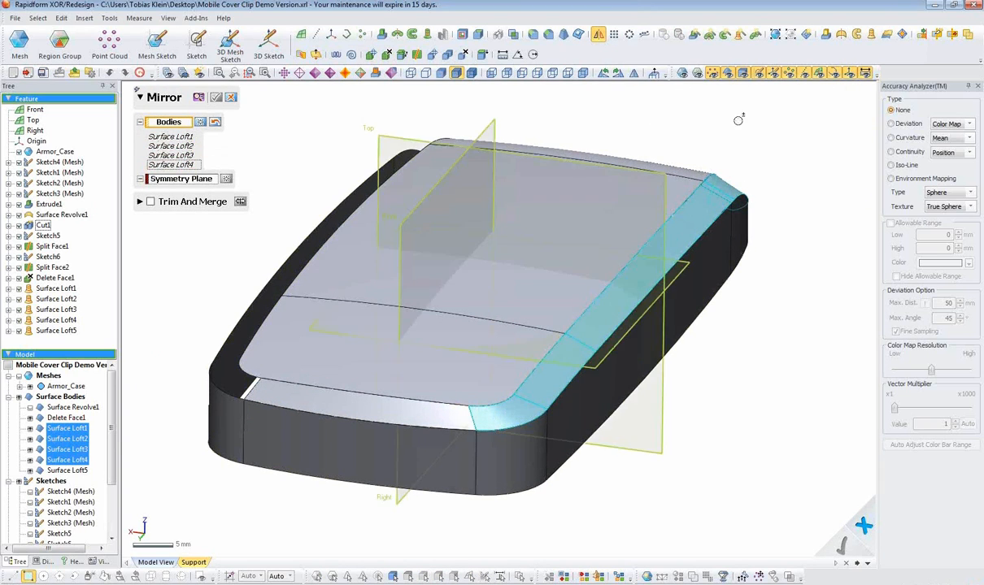
pyautogui.click(203, 177)
pyautogui.click(488, 127)
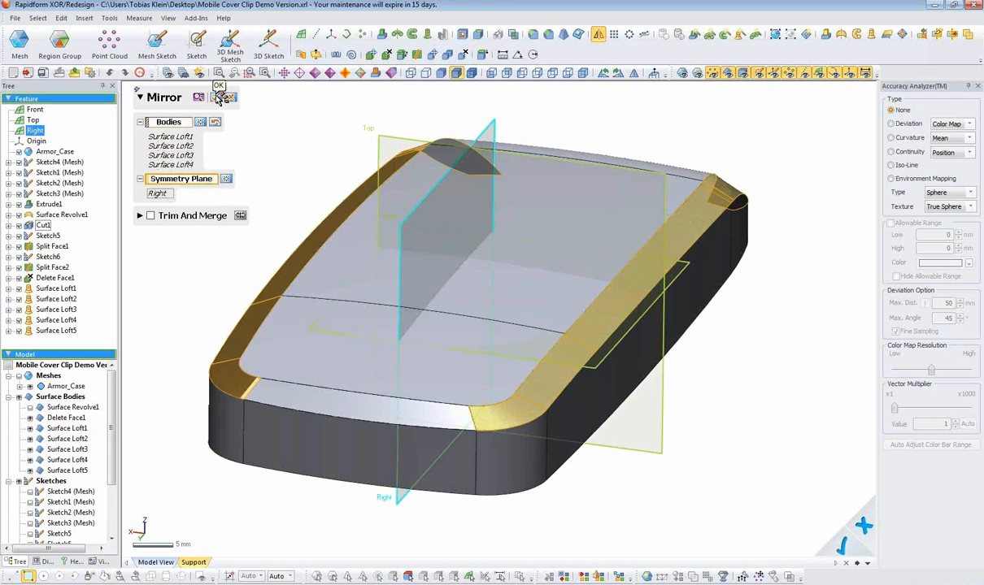
pyautogui.click(218, 97)
# - Sew all the visible surface bodies, including the lofts and their mirrored copies, into one body
pyautogui.moveTo(450, 250); pyautogui.dragTo(657, 349, button='right')
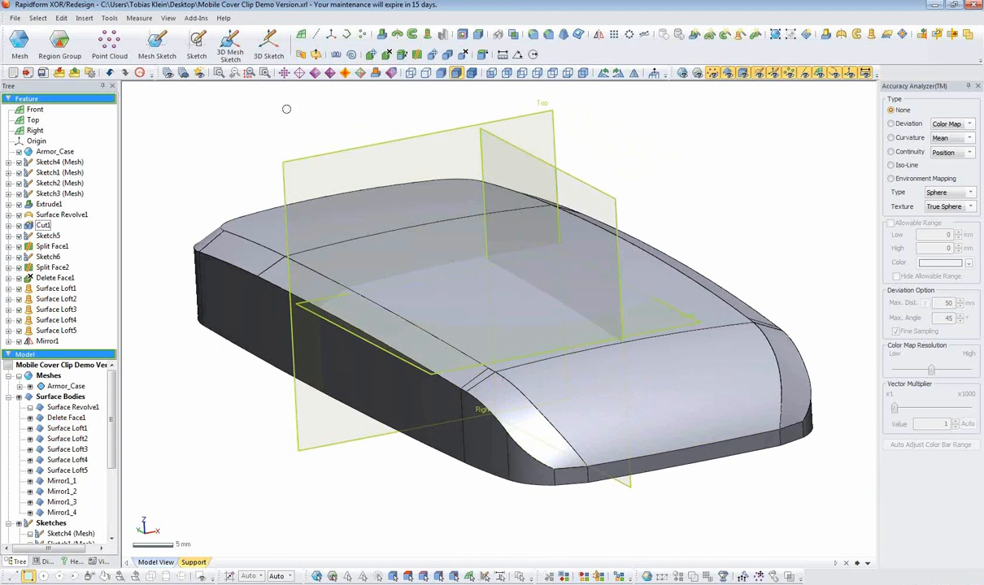
pyautogui.moveTo(286, 108); pyautogui.dragTo(299, 99, button='right')
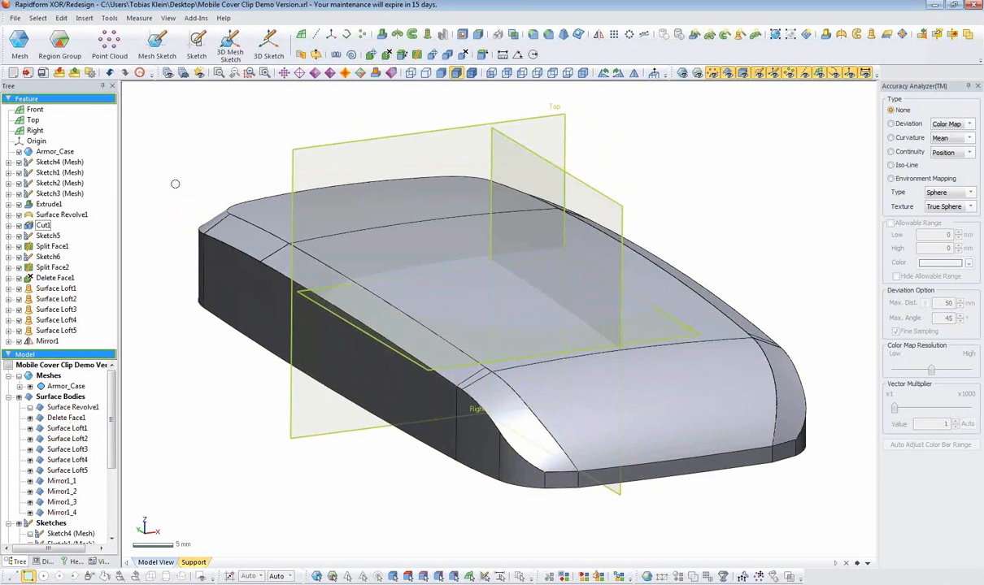
pyautogui.click(301, 55)
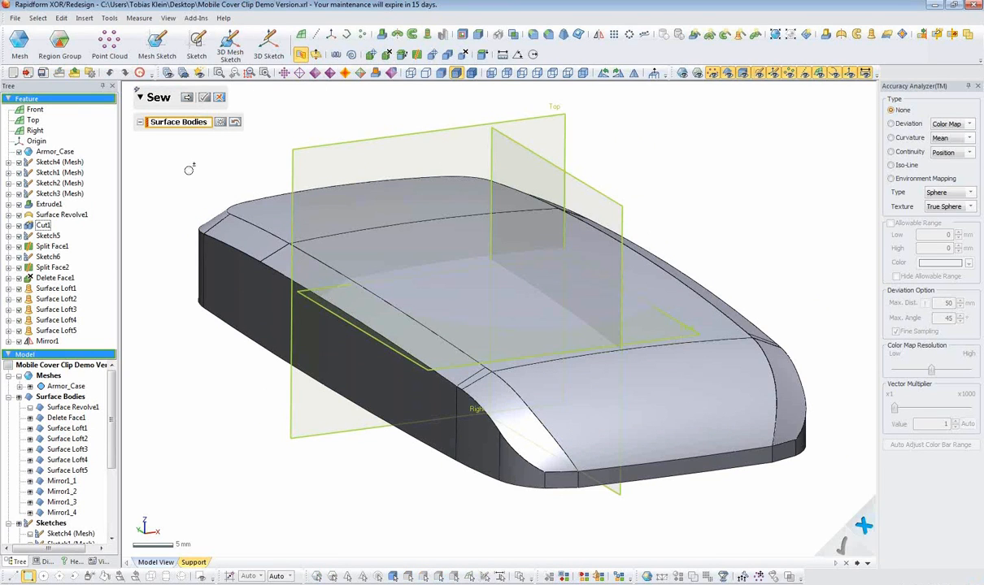
pyautogui.hotkey('ctrl', 'a')
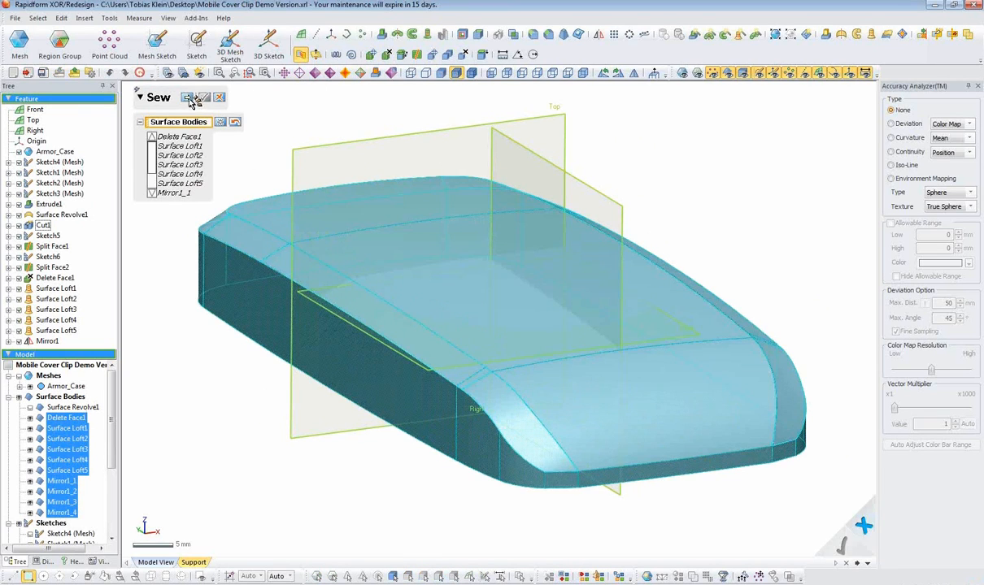
pyautogui.click(190, 99)
pyautogui.click(220, 99)
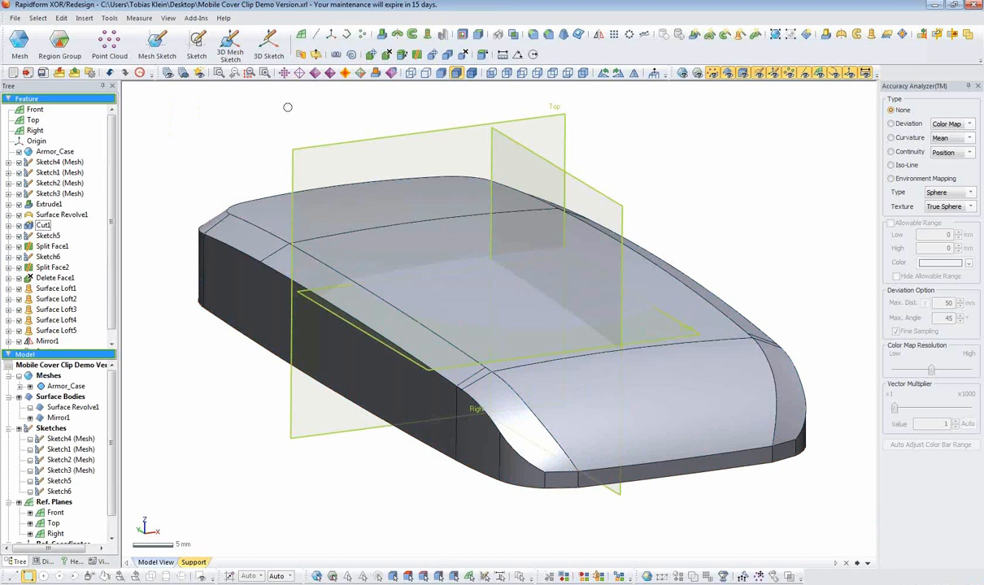
# - Save the model file with the sewn body
pyautogui.moveTo(483, 415); pyautogui.dragTo(465, 390, button='right')
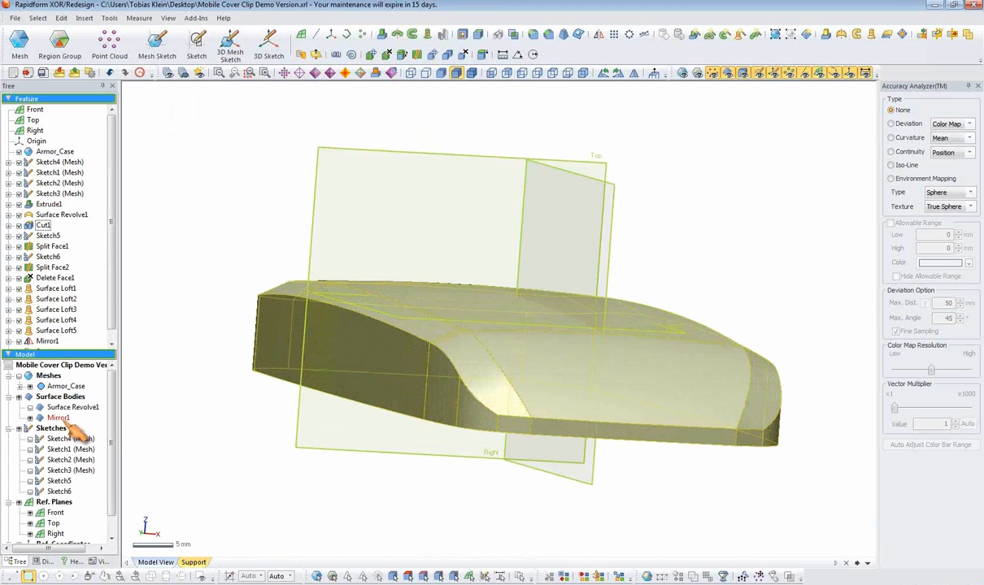
pyautogui.moveTo(386, 401); pyautogui.dragTo(118, 180, button='right')
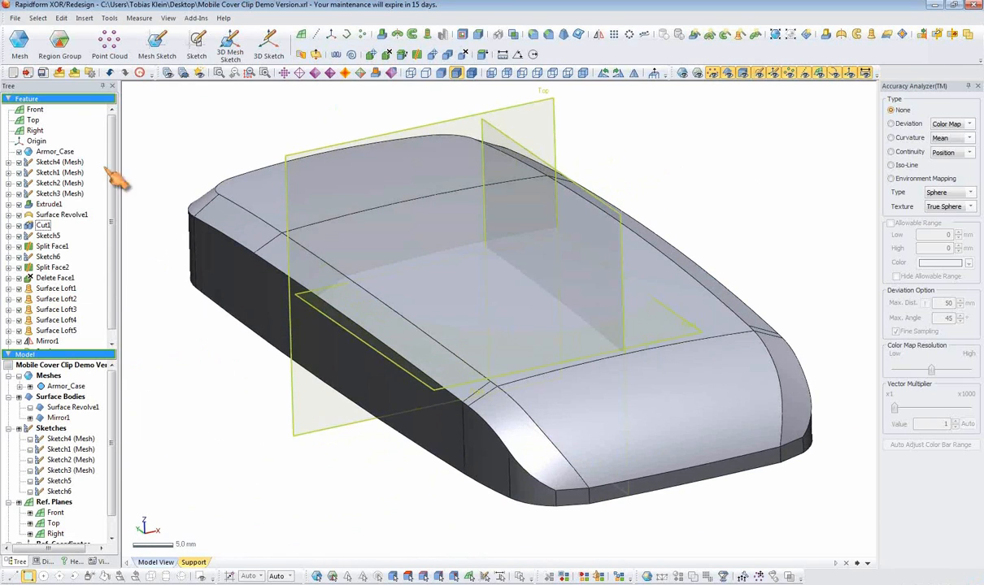
pyautogui.click(43, 73)
# - Overlay the scan mesh on the body and turn on the Deviation color map in the Accuracy Analyzer
pyautogui.click(684, 74)
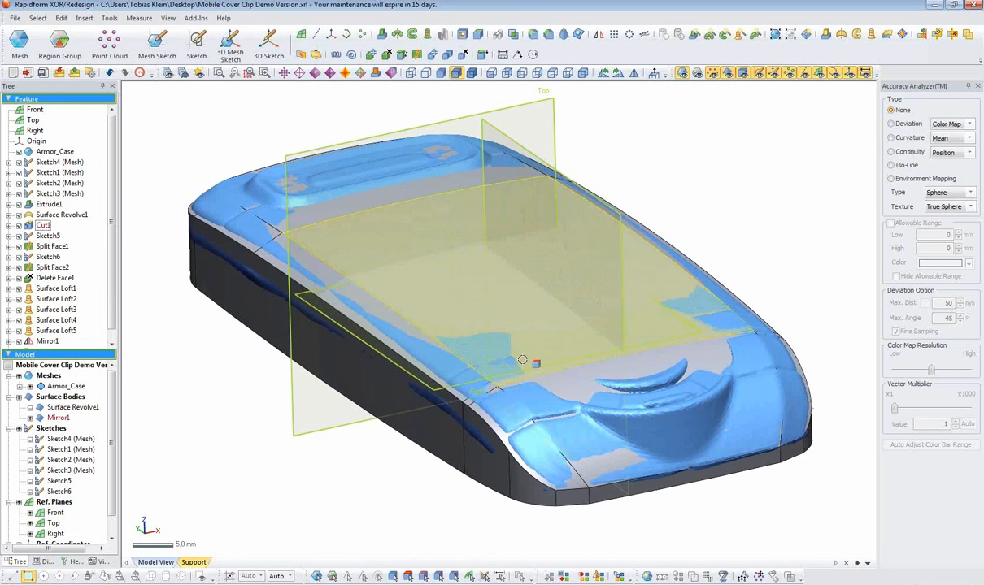
pyautogui.click(891, 124)
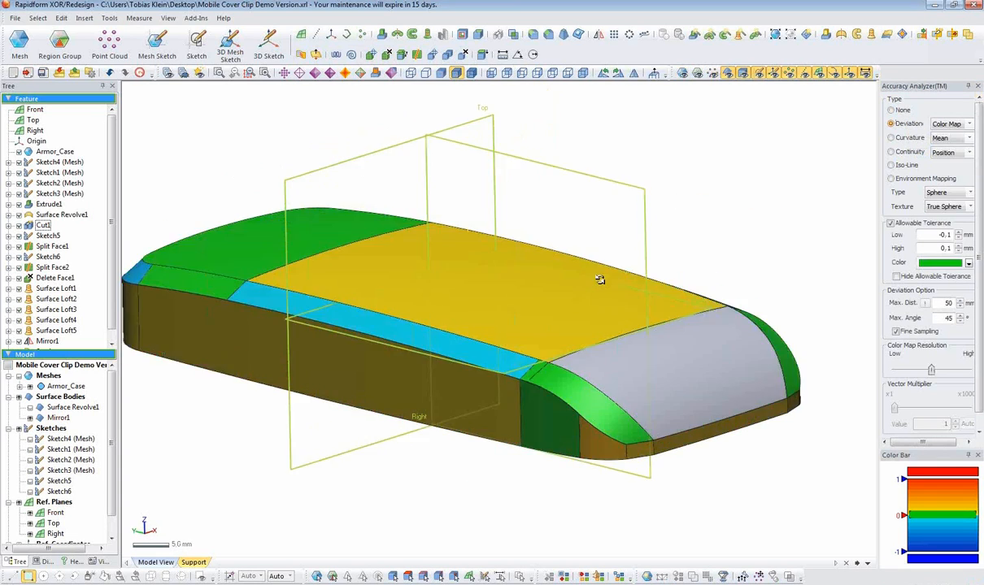
# - Examine the deviation color map across the top, rounded corners and side walls of the case from several angles
pyautogui.moveTo(599, 279); pyautogui.dragTo(401, 363, button='right')
pyautogui.moveTo(449, 327); pyautogui.dragTo(413, 320, button='right')
pyautogui.moveTo(354, 340); pyautogui.dragTo(411, 318, button='right')
pyautogui.moveTo(325, 382); pyautogui.dragTo(480, 409, button='right')
pyautogui.scroll(3, 382, 364)
pyautogui.moveTo(382, 366); pyautogui.dragTo(462, 384, button='right')
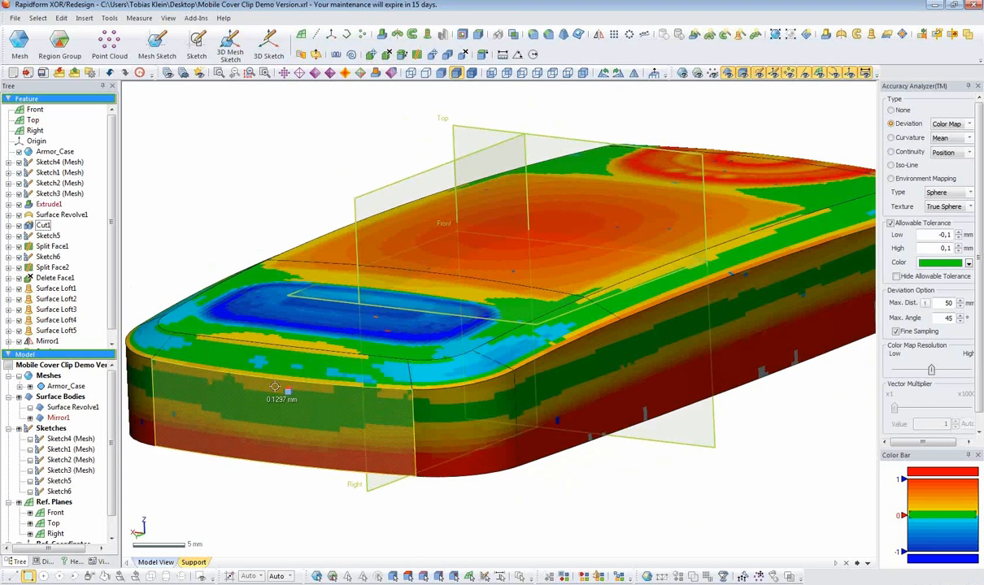
pyautogui.moveTo(579, 405); pyautogui.dragTo(336, 370, button='right')
pyautogui.moveTo(647, 305); pyautogui.dragTo(500, 340, button='right')
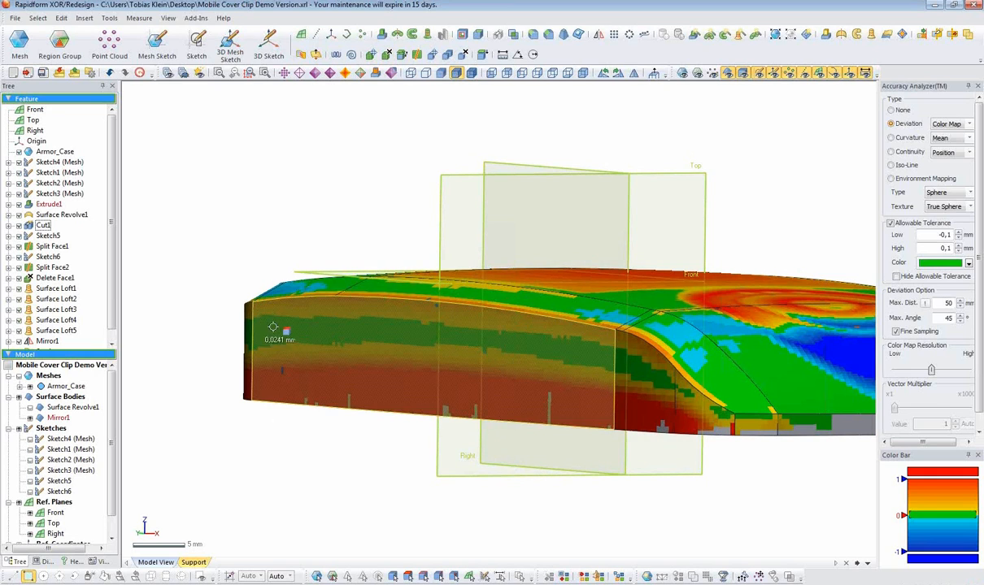
pyautogui.scroll(-3, 499, 335)
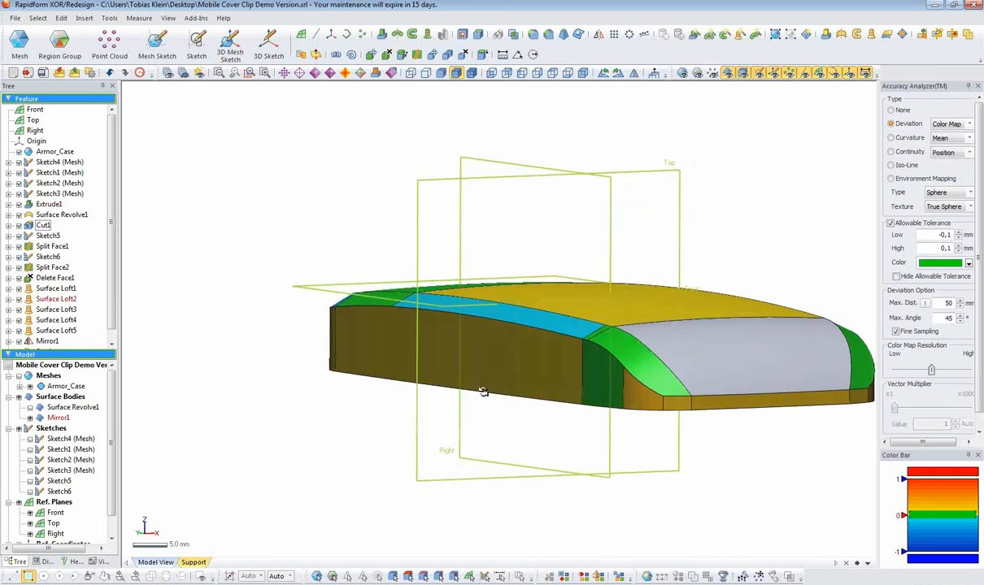
pyautogui.moveTo(461, 373); pyautogui.dragTo(477, 404, button='right')
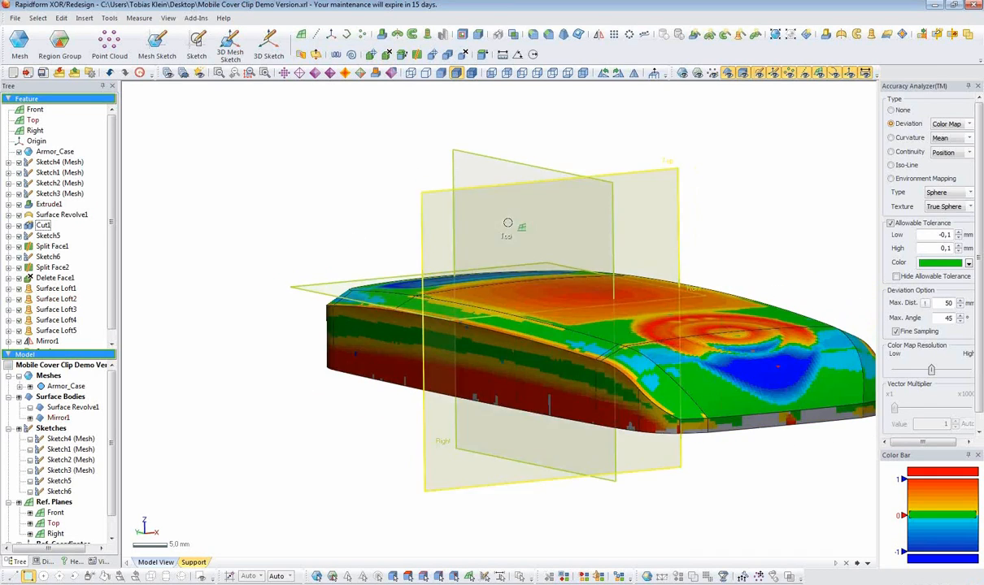
# - Show Sketch2 (Mesh) and start a sketch on the Right plane, with the case oriented horizontally in side view
pyautogui.click(483, 155)
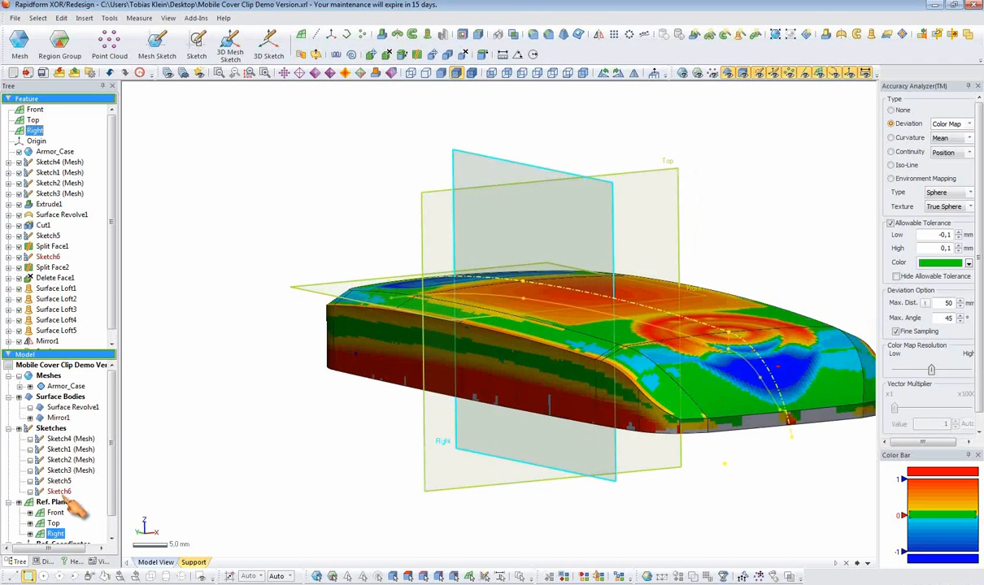
pyautogui.click(31, 461)
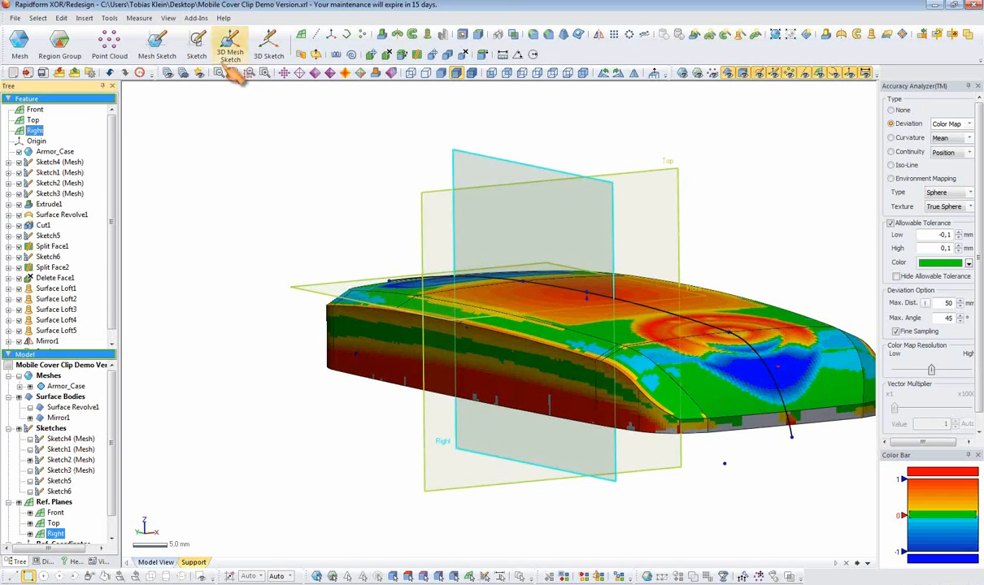
pyautogui.click(196, 44)
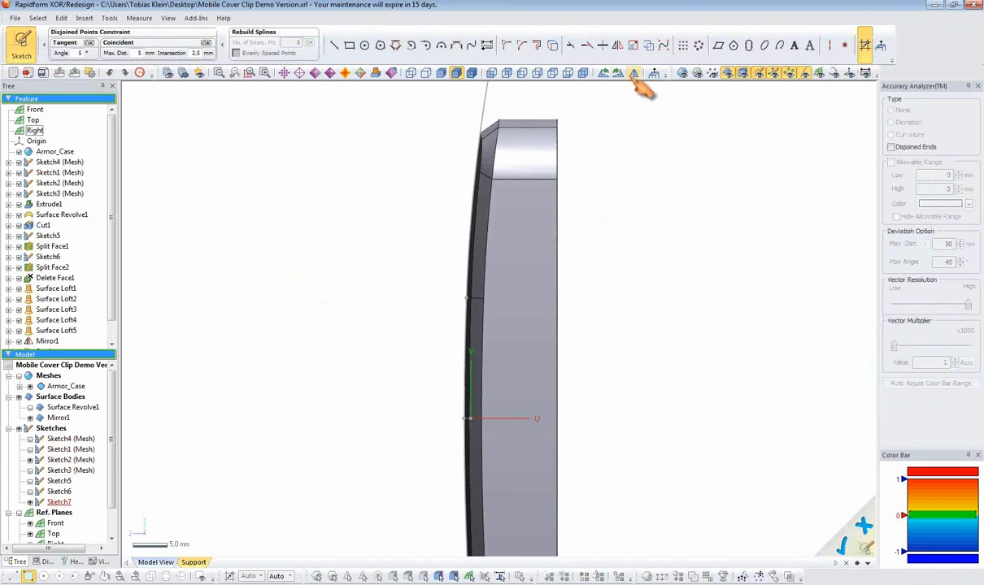
pyautogui.click(633, 75)
pyautogui.click(605, 75)
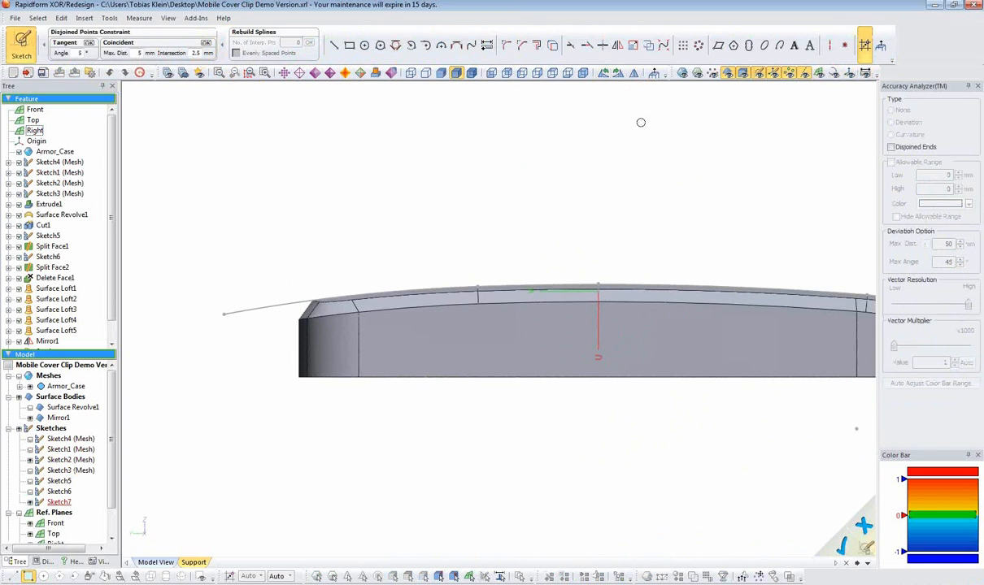
pyautogui.moveTo(652, 171); pyautogui.dragTo(540, 135, button='middle')
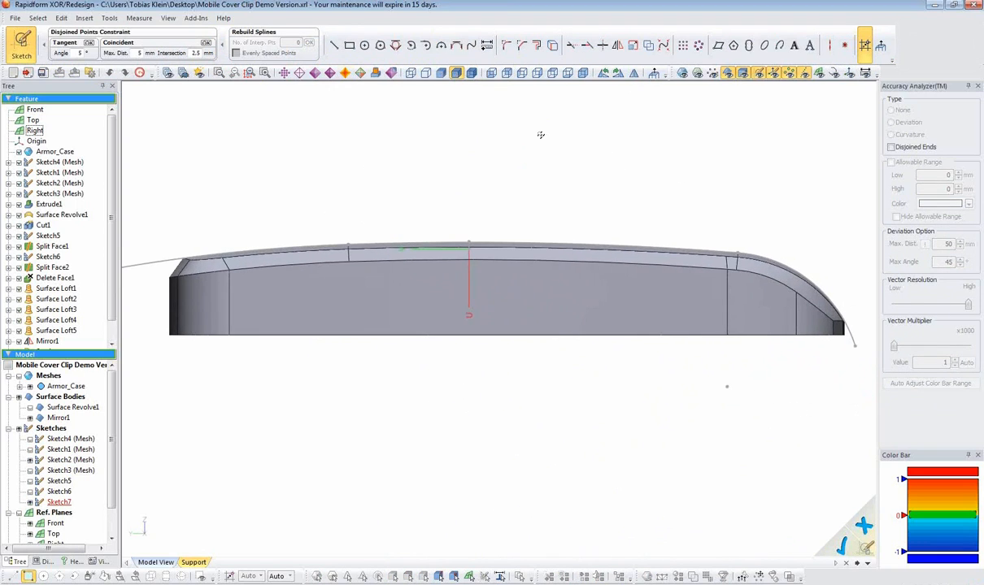
# - Show the scan mesh instead of the surface bodies and convert the two long upper arcs of Sketch2 (Mesh) into the sketch
pyautogui.click(728, 74)
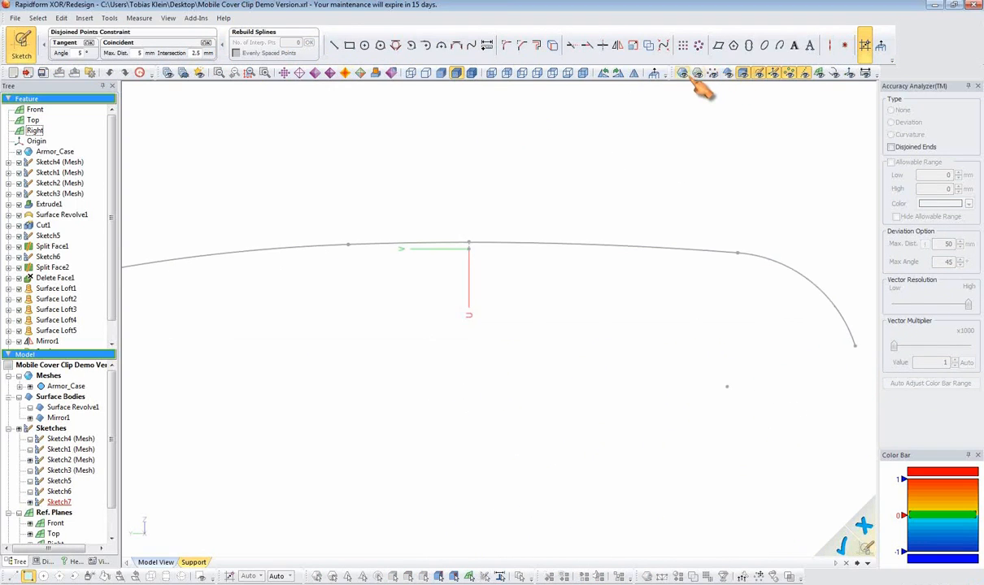
pyautogui.click(682, 74)
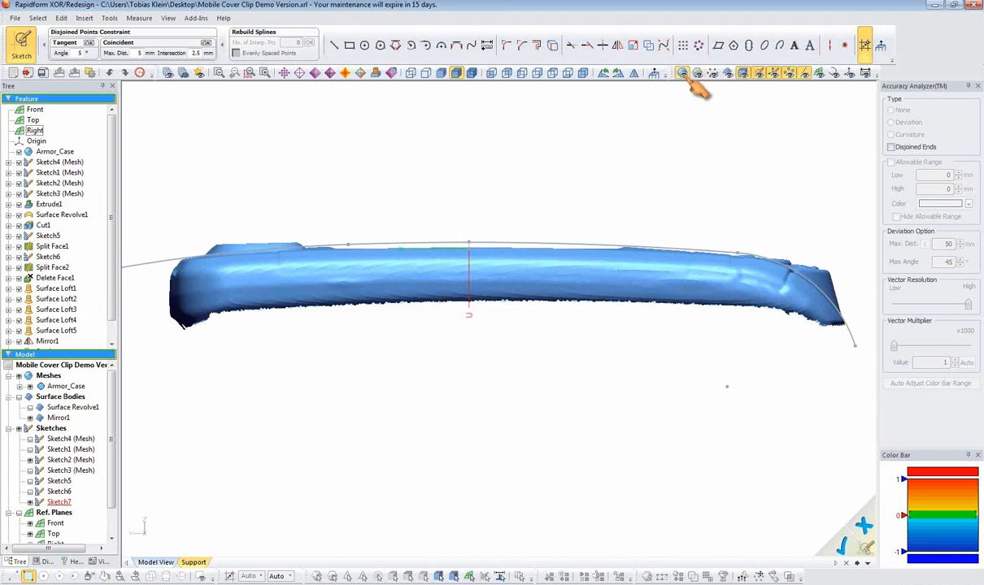
pyautogui.click(491, 241)
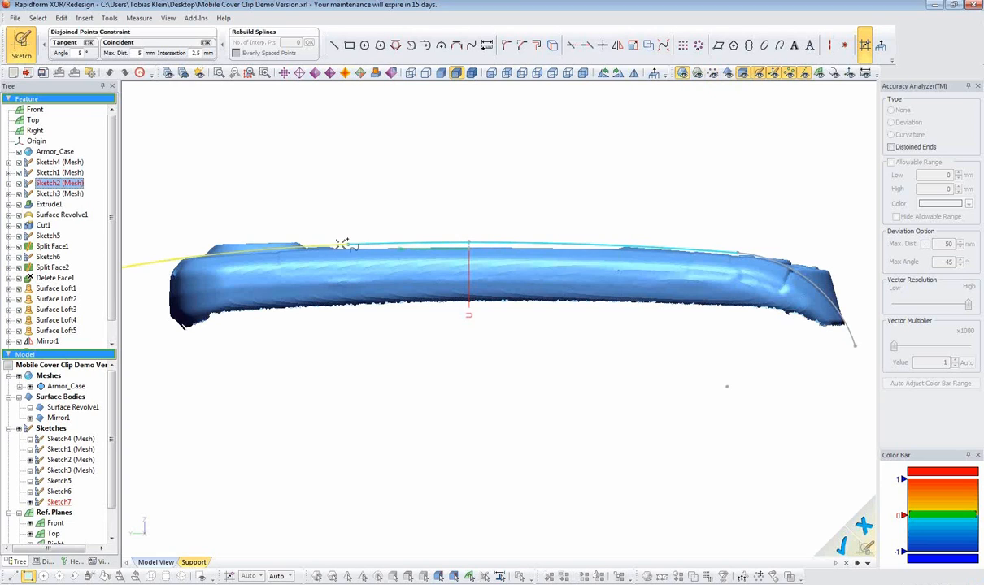
pyautogui.rightClick(403, 204)
pyautogui.click(443, 211)
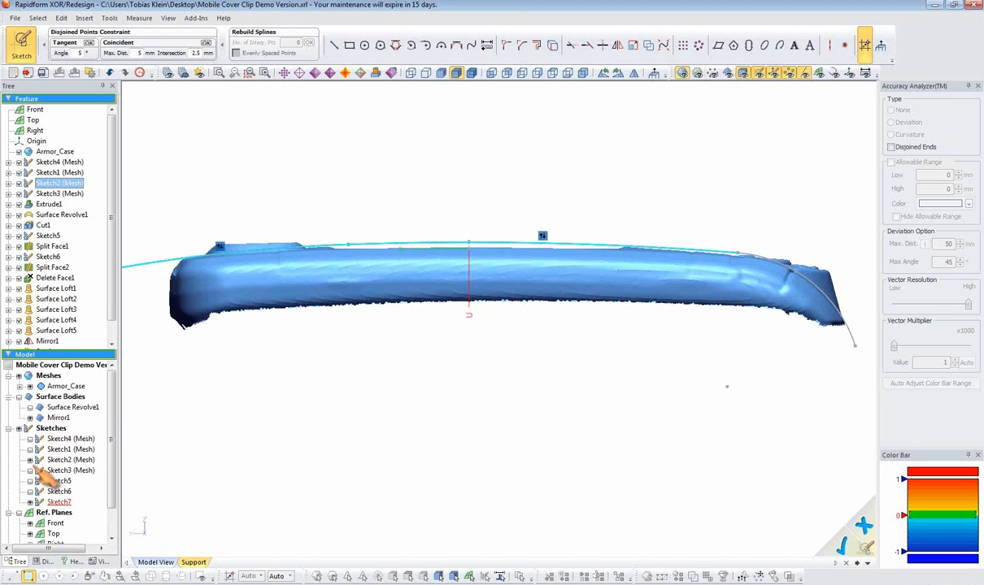
# - Turn both converted upper arcs into construction geometry
pyautogui.click(474, 397)
pyautogui.click(358, 243)
pyautogui.rightClick(387, 180)
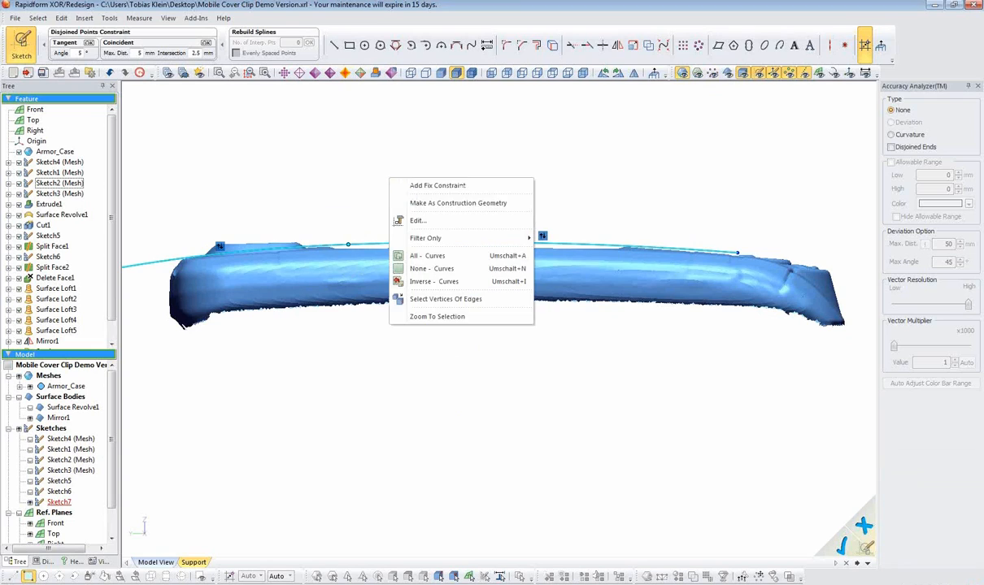
pyautogui.click(434, 204)
# - Convert the end vertex of the long Sketch2 (Mesh) arc, where the steep end curve starts, into the sketch and hide Sketch2 (Mesh)
pyautogui.moveTo(738, 254); pyautogui.dragTo(703, 251)
pyautogui.click(31, 460)
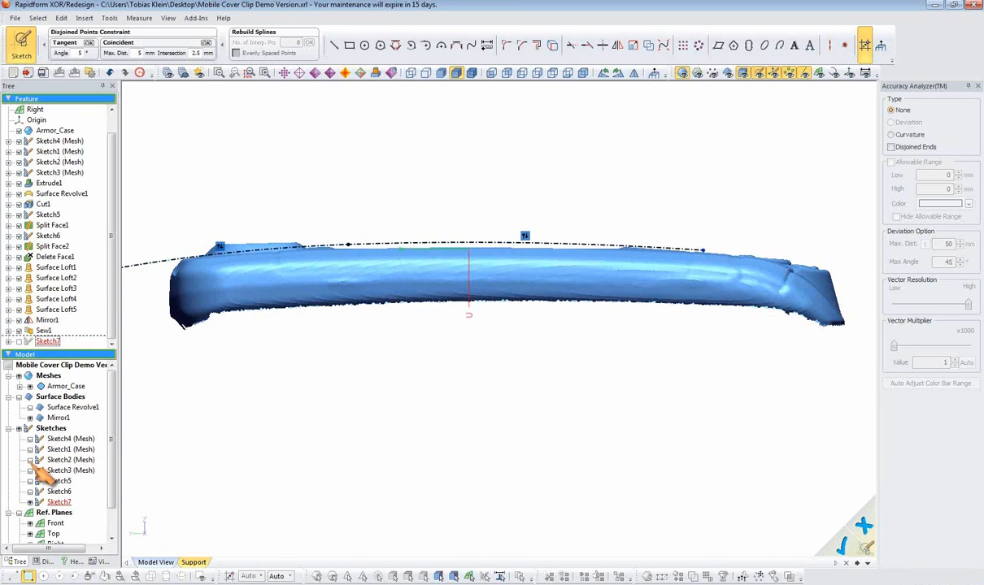
pyautogui.rightClick(737, 254)
pyautogui.click(747, 262)
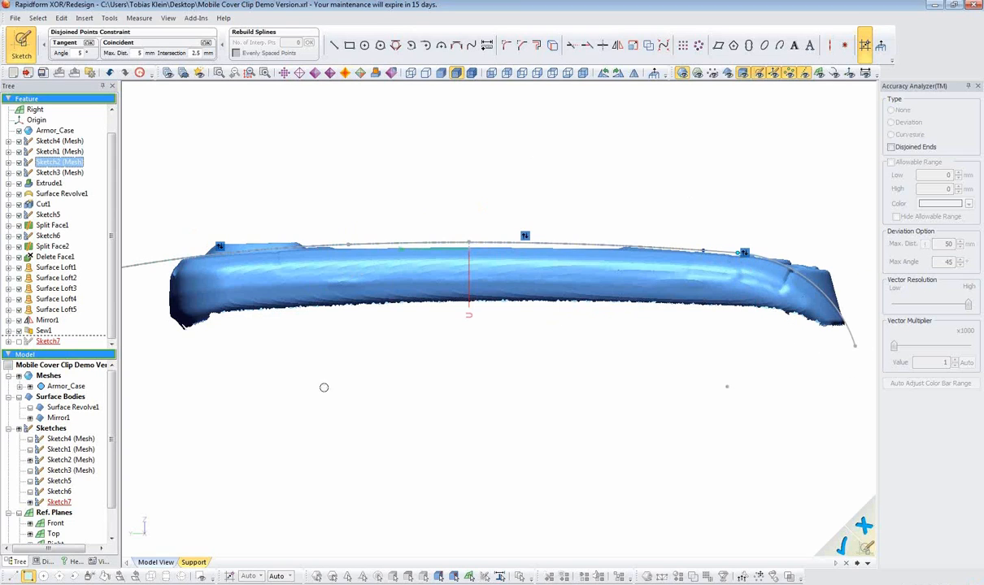
pyautogui.click(30, 460)
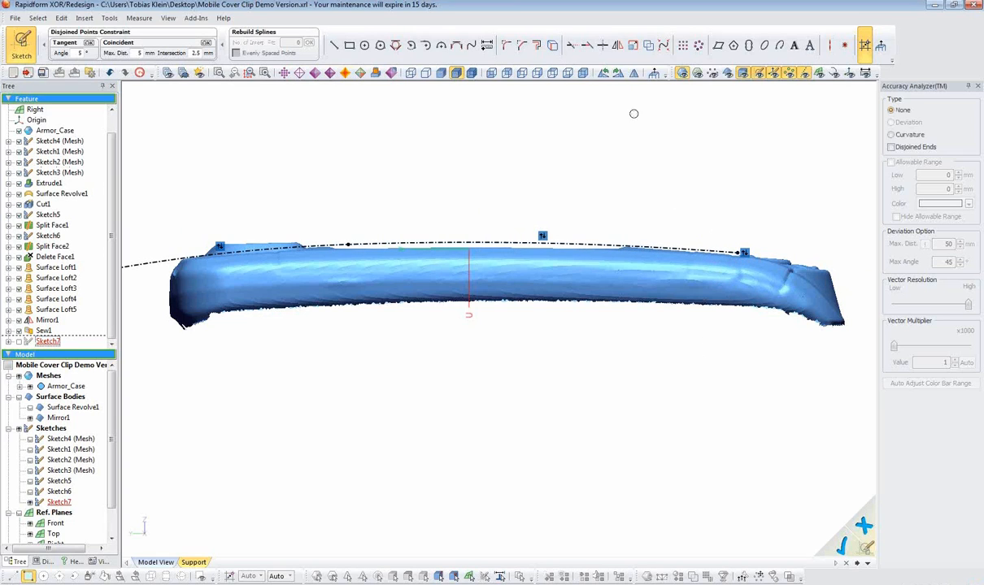
# - Offset the chained construction arcs 4 mm towards the case interior and move the offset curves slightly further down
pyautogui.click(536, 46)
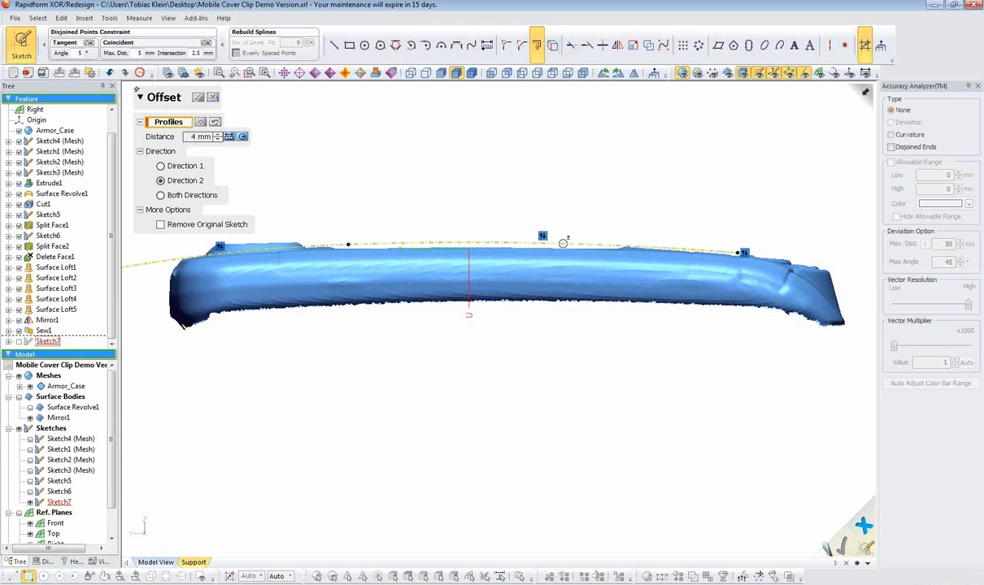
pyautogui.click(414, 240)
pyautogui.click(199, 98)
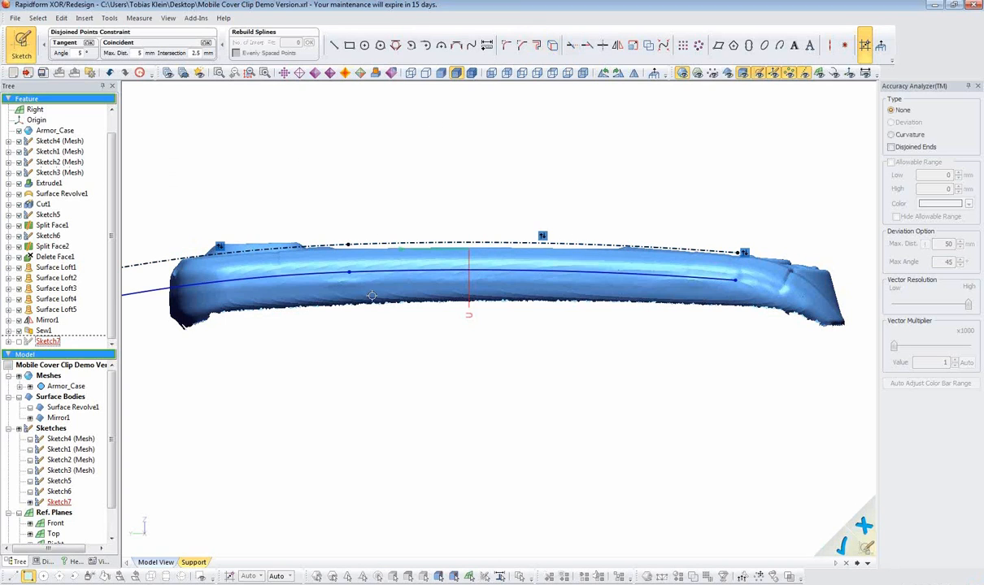
pyautogui.keyDown('ctrl'); pyautogui.moveTo(373, 330); pyautogui.dragTo(442, 312, button='right'); pyautogui.keyUp('ctrl')
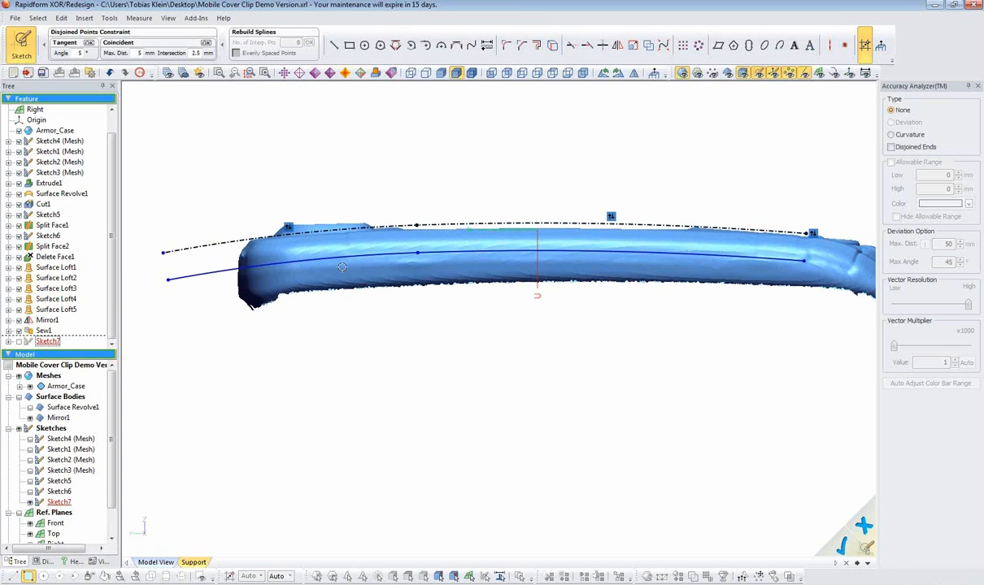
pyautogui.moveTo(365, 256); pyautogui.dragTo(364, 267)
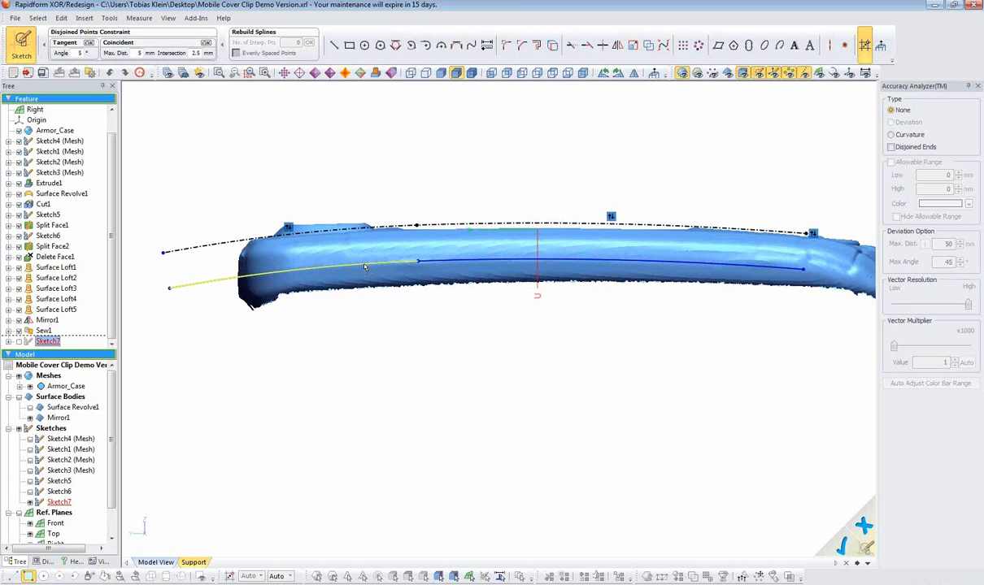
pyautogui.keyDown('ctrl'); pyautogui.moveTo(644, 337); pyautogui.dragTo(569, 338, button='right'); pyautogui.keyUp('ctrl')
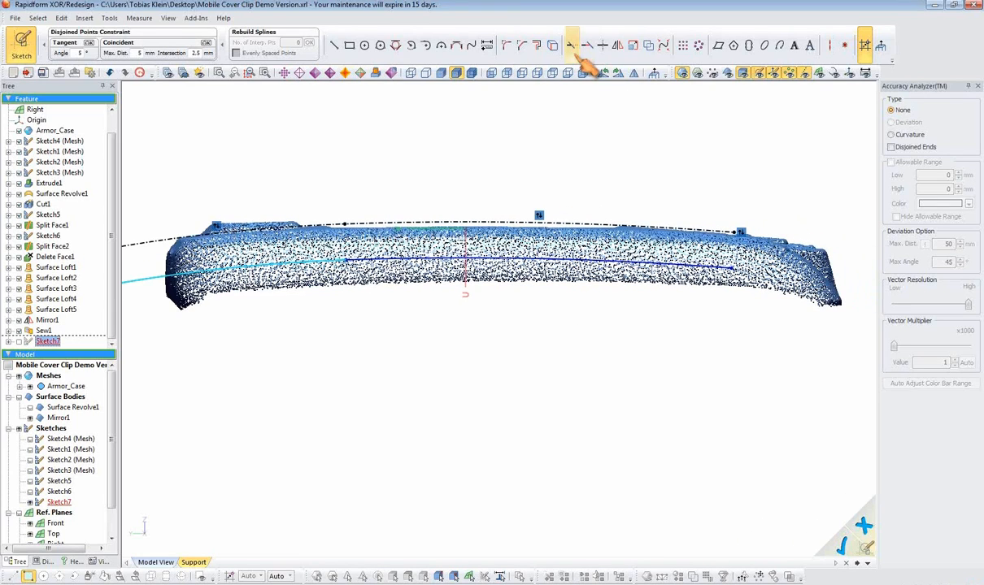
# - Join the camera-side ends of the construction arc and offset curve with a construction line and dimension it 5 mm long
pyautogui.click(829, 45)
pyautogui.click(734, 231)
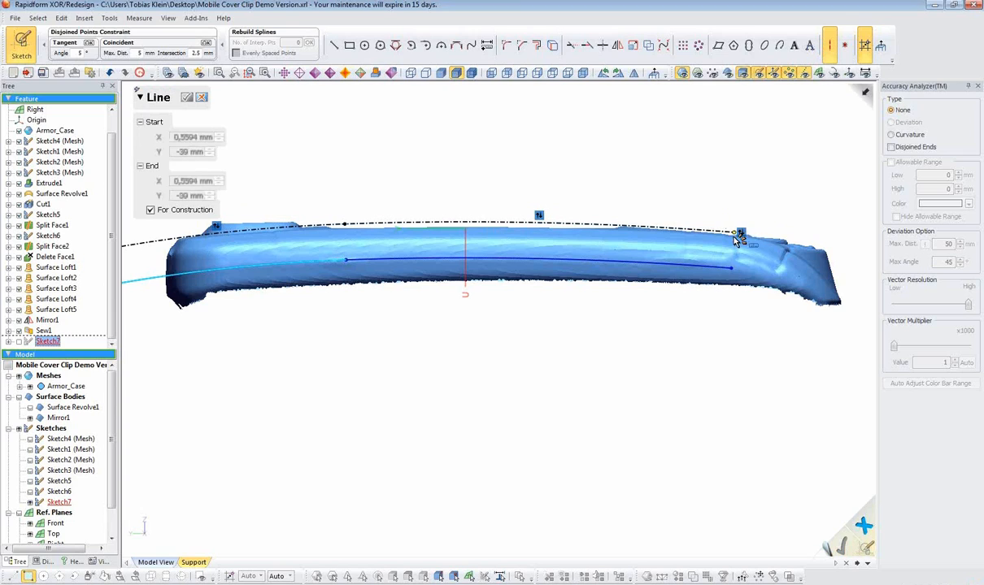
pyautogui.click(731, 266)
pyautogui.press('Escape')
pyautogui.click(486, 45)
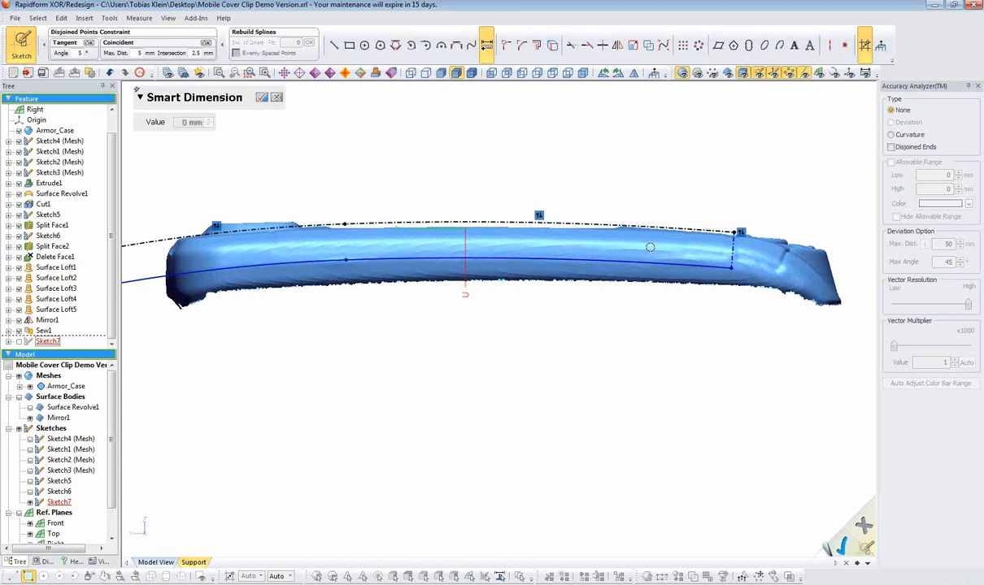
pyautogui.click(732, 253)
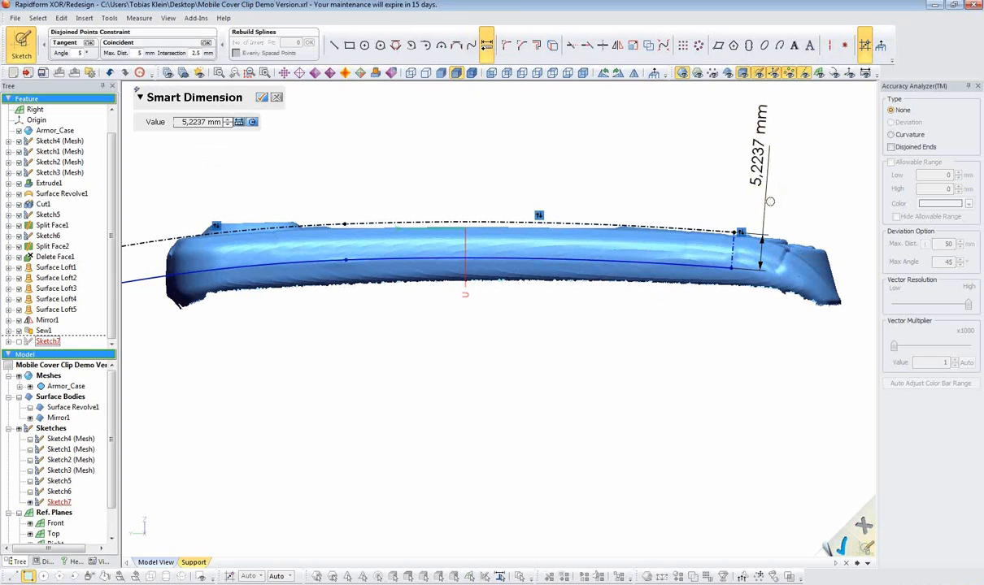
pyautogui.click(761, 184)
pyautogui.write('5')
pyautogui.press('Return')
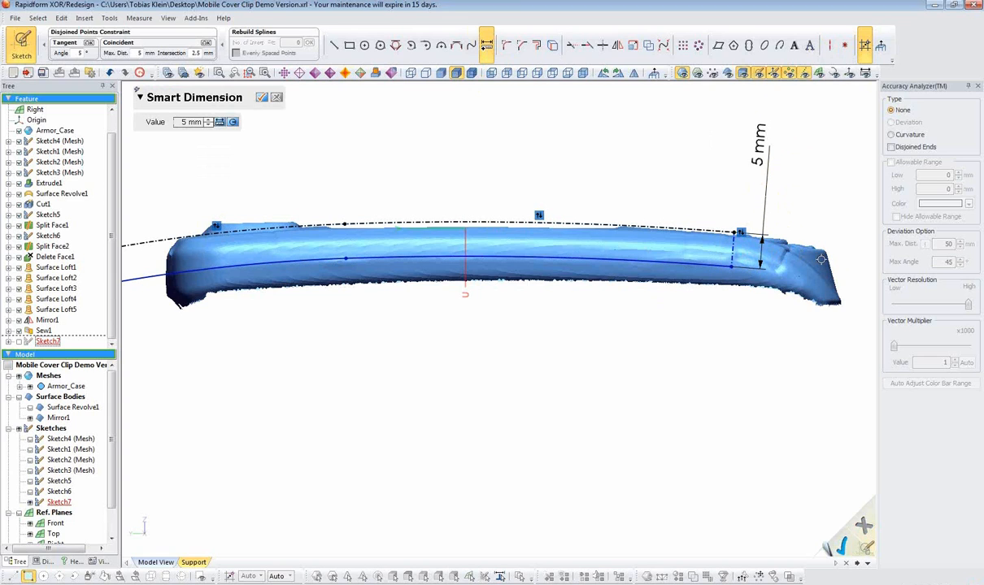
# - Show the surface bodies together with the scan mesh, viewed square to the sketch at the sloping end of the case
pyautogui.moveTo(795, 334); pyautogui.dragTo(684, 324, button='middle')
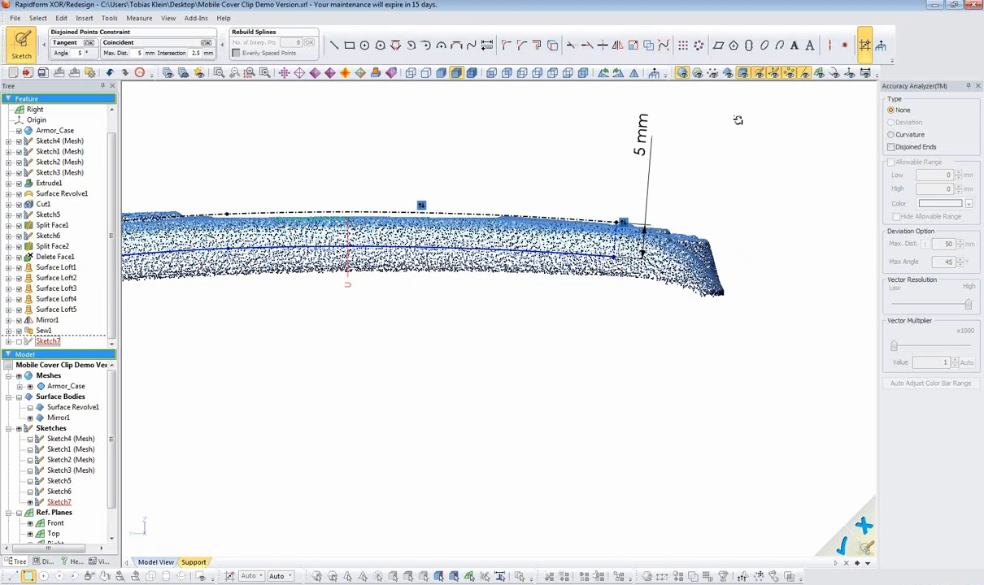
pyautogui.click(654, 73)
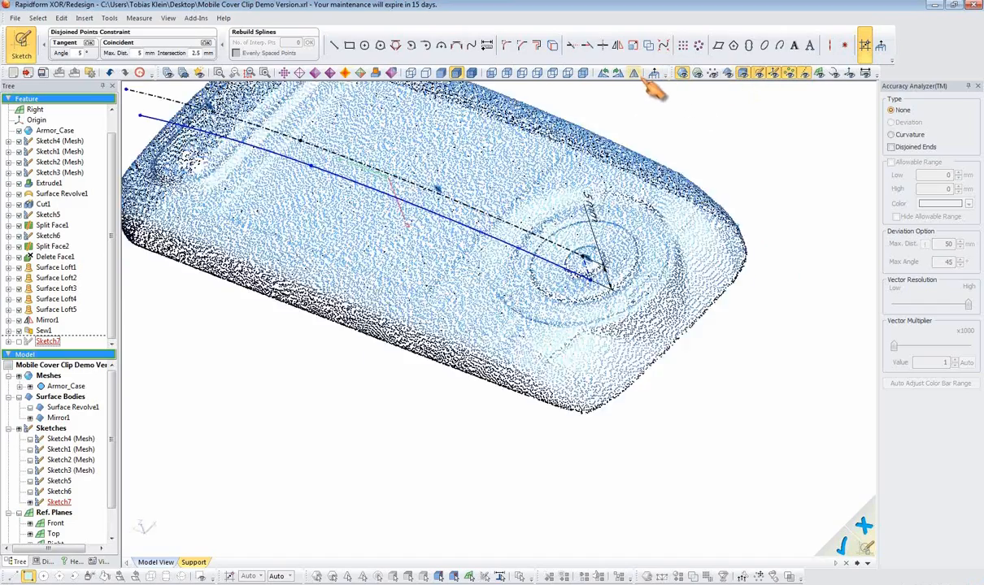
pyautogui.click(604, 73)
pyautogui.click(604, 73)
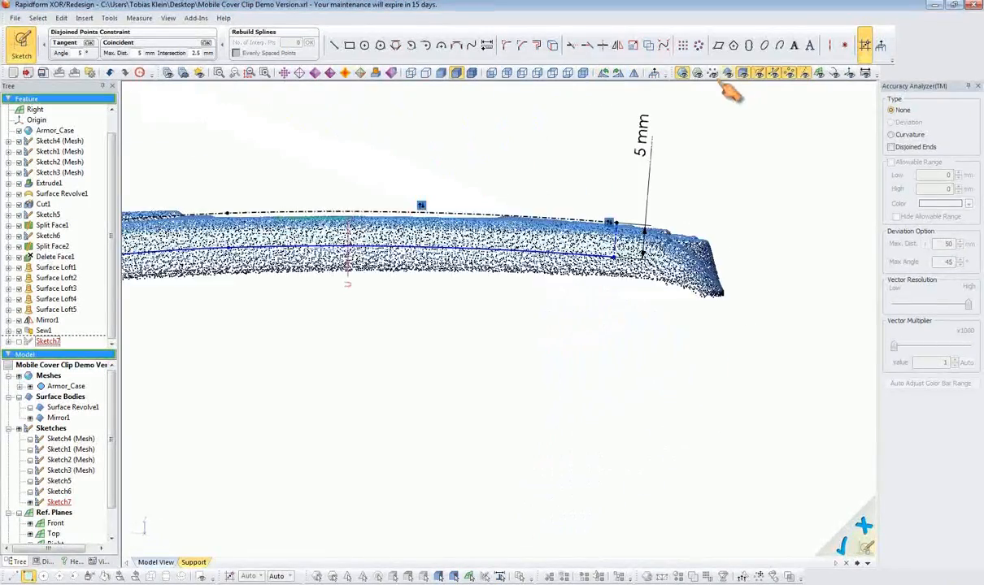
pyautogui.click(728, 74)
pyautogui.keyDown('ctrl'); pyautogui.moveTo(756, 248); pyautogui.dragTo(629, 278, button='right'); pyautogui.keyUp('ctrl')
pyautogui.scroll(4, 583, 392)
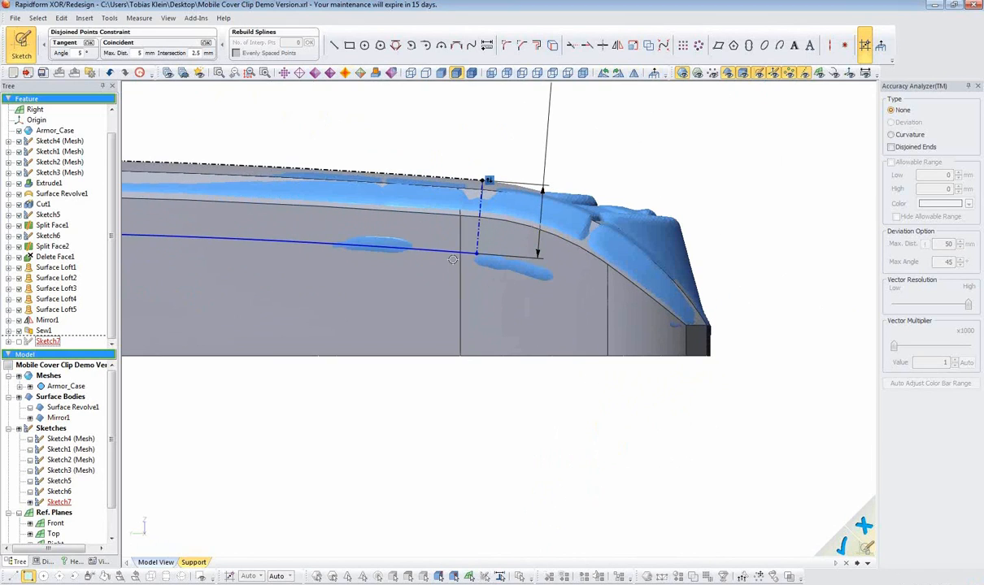
# - Constrain the 5 mm construction line normal to the upper construction arc
pyautogui.moveTo(423, 261)
pyautogui.mouseDown()
pyautogui.moveTo(435, 257)
pyautogui.moveTo(422, 256)
pyautogui.mouseUp()
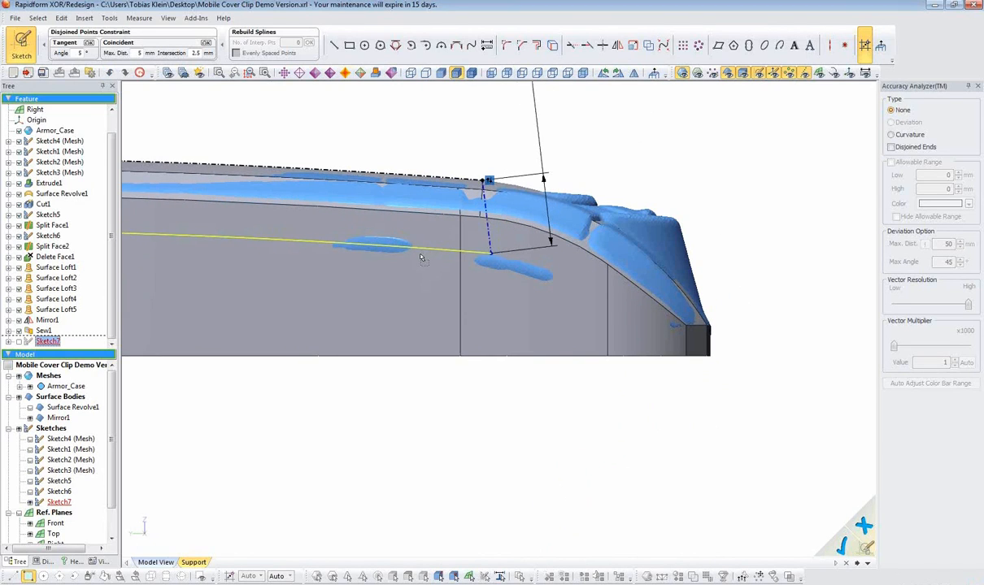
pyautogui.click(488, 237)
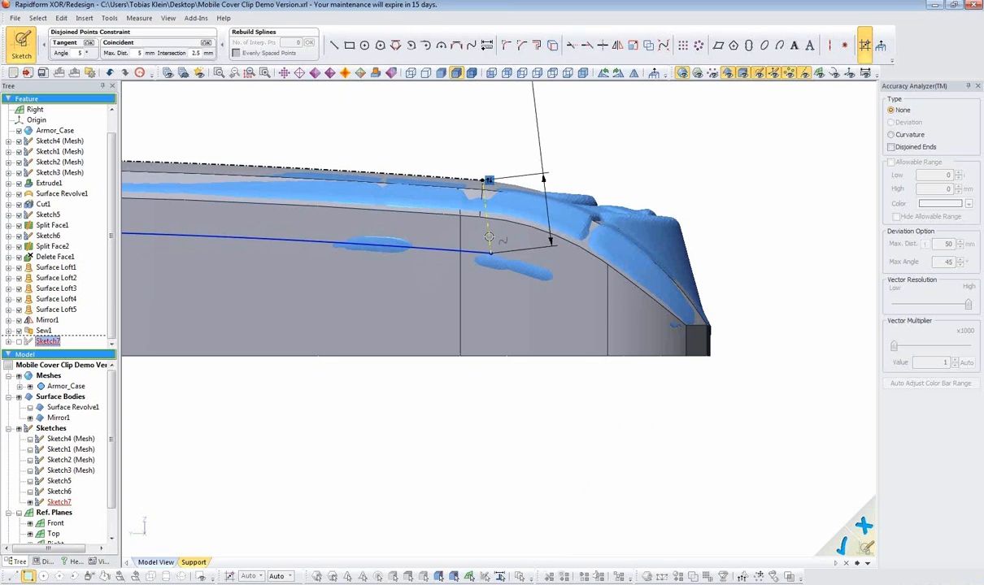
pyautogui.click(468, 176)
pyautogui.click(193, 230)
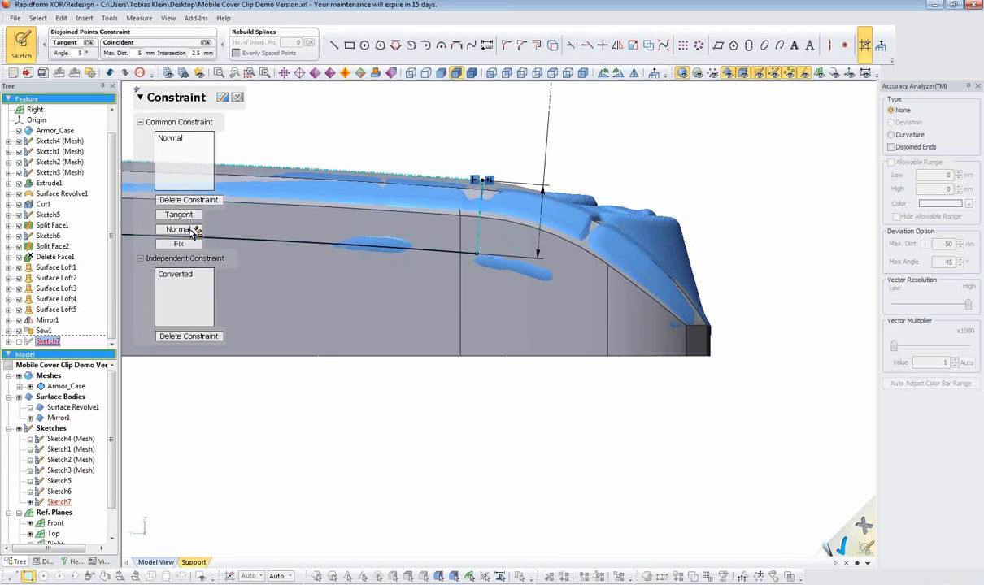
pyautogui.click(487, 123)
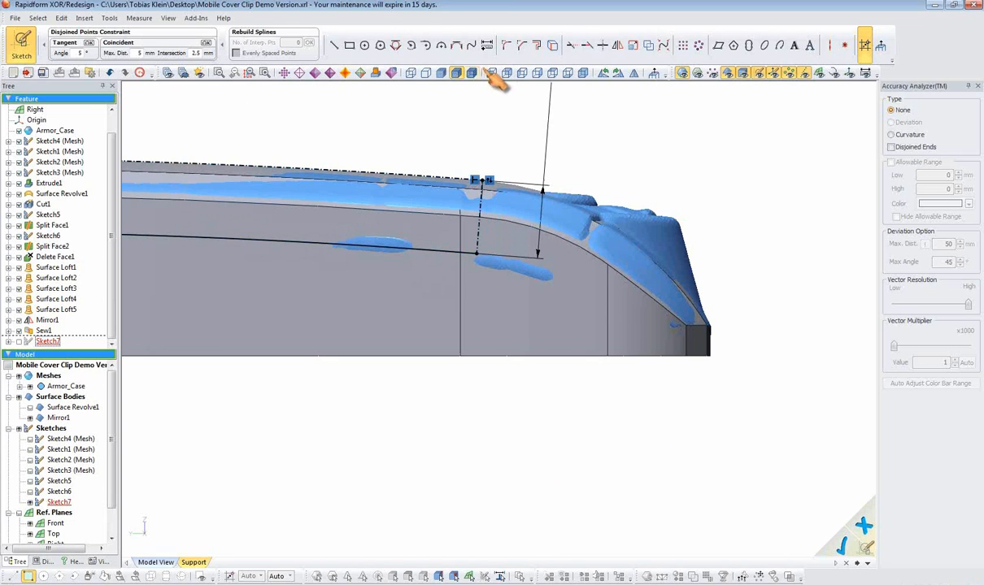
# - Extend the offset curve with a tangent arc down the sloping end and attach its endpoint to the body's vertical edge
pyautogui.click(425, 45)
pyautogui.click(477, 254)
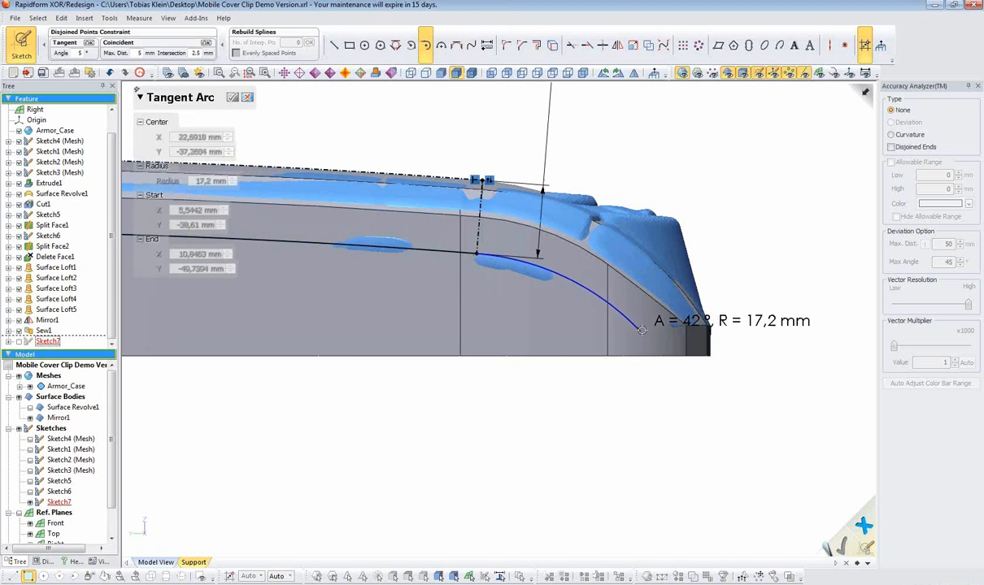
pyautogui.click(660, 327)
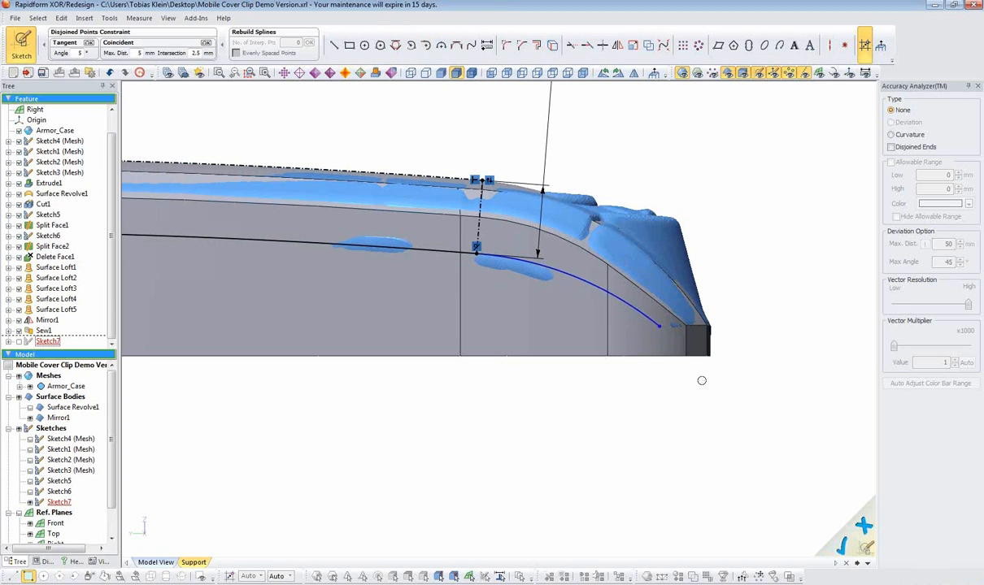
pyautogui.scroll(4, 791, 383)
pyautogui.moveTo(797, 375); pyautogui.dragTo(550, 377, button='middle')
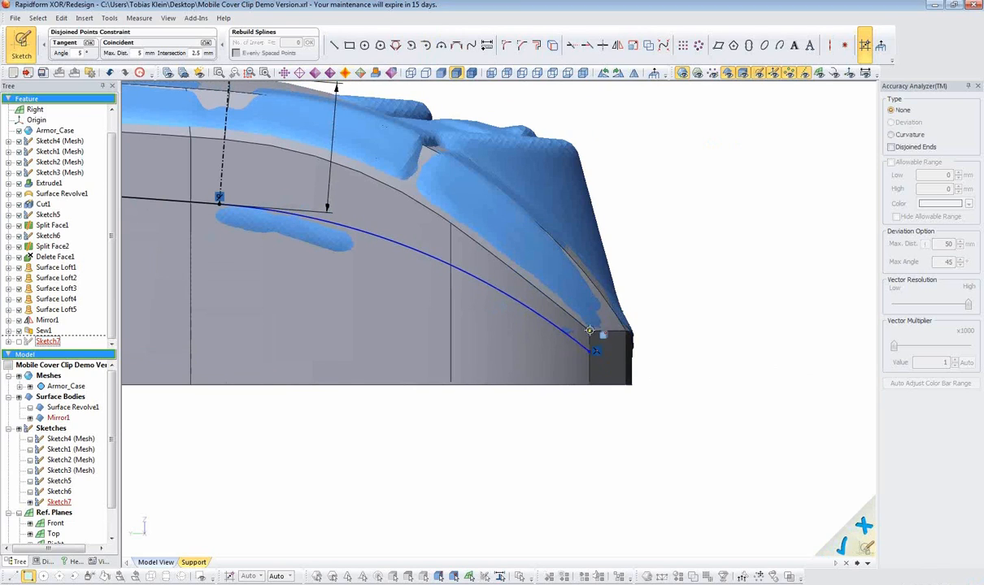
pyautogui.moveTo(550, 418); pyautogui.dragTo(639, 395, button='middle')
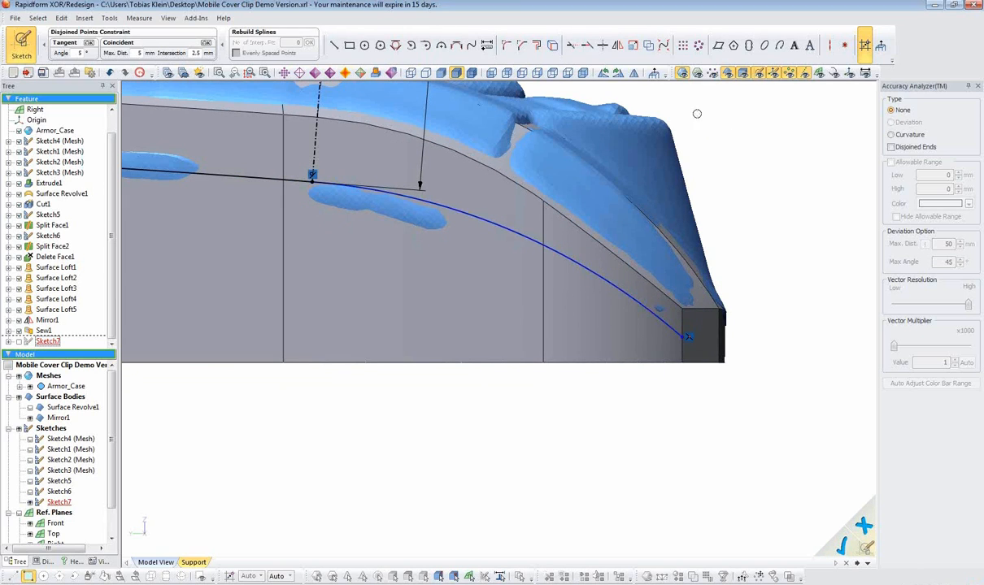
# - Display the surface body as wireframe and dimension the tangent end arc with a radius of 25 mm
pyautogui.click(426, 73)
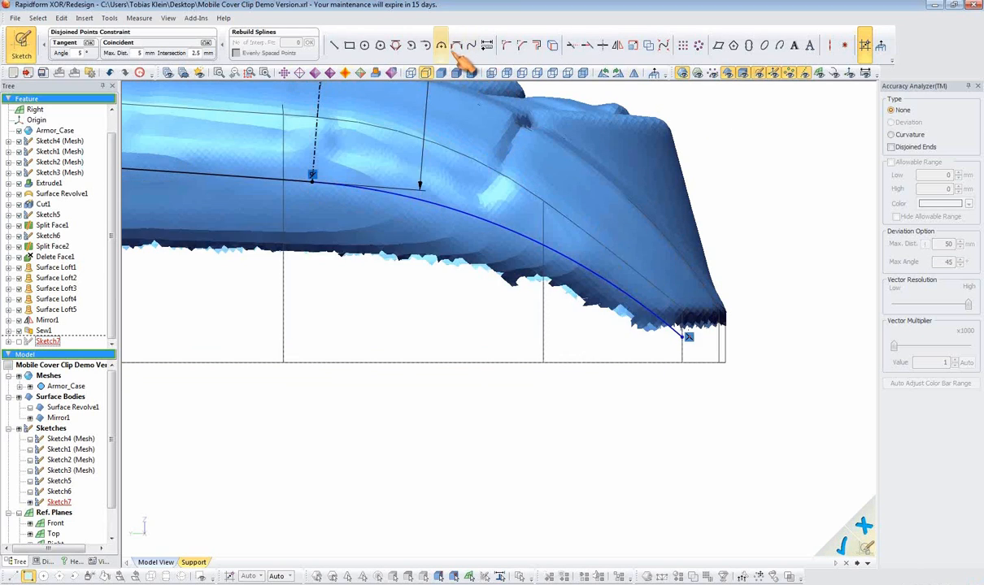
pyautogui.click(486, 45)
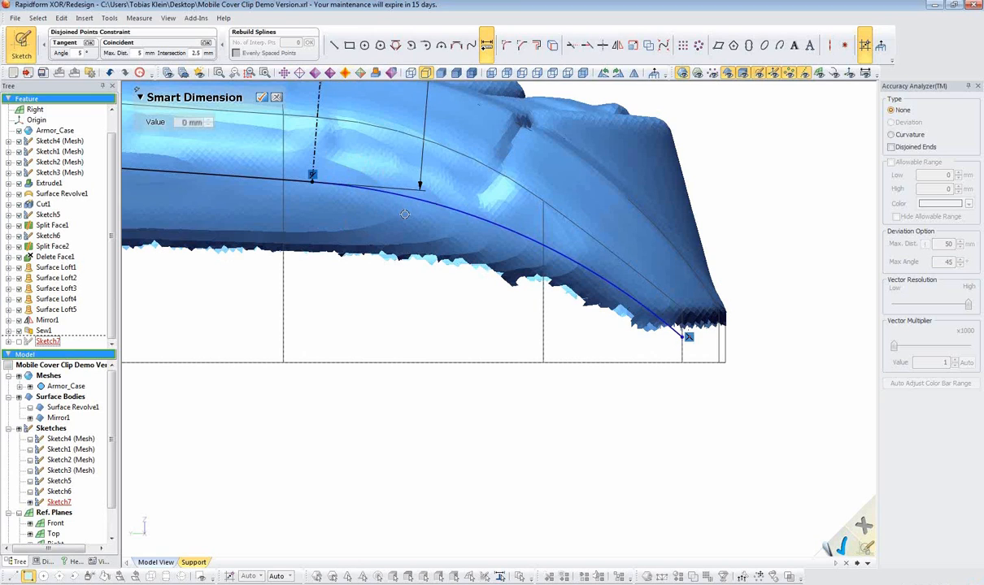
pyautogui.click(570, 268)
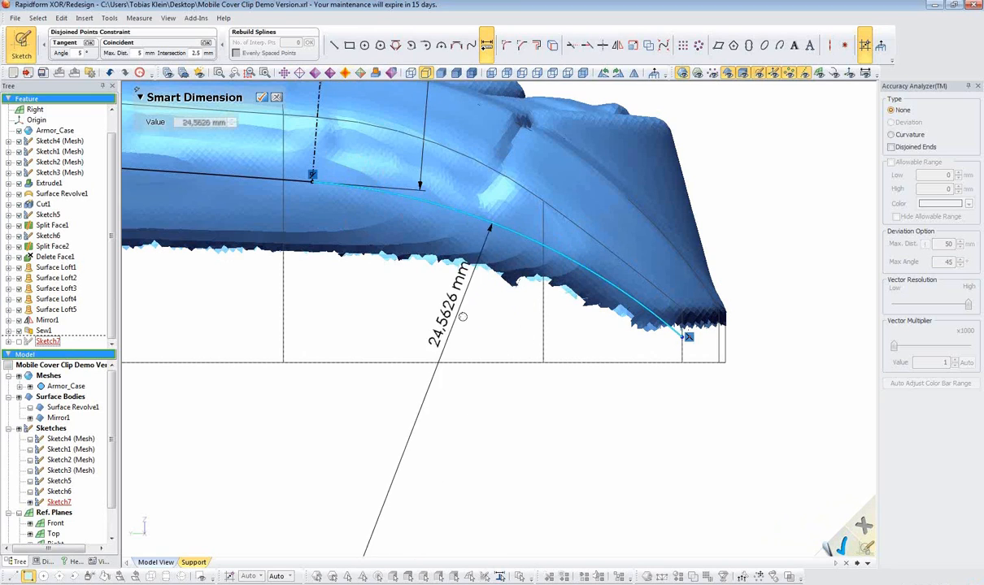
pyautogui.click(470, 303)
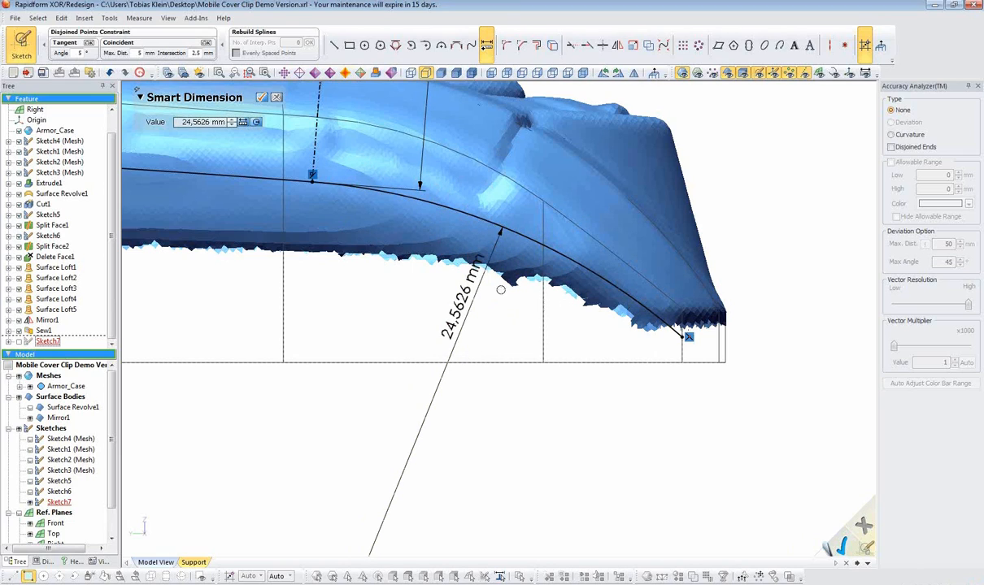
pyautogui.doubleClick(466, 324)
pyautogui.write('25')
pyautogui.press('Return')
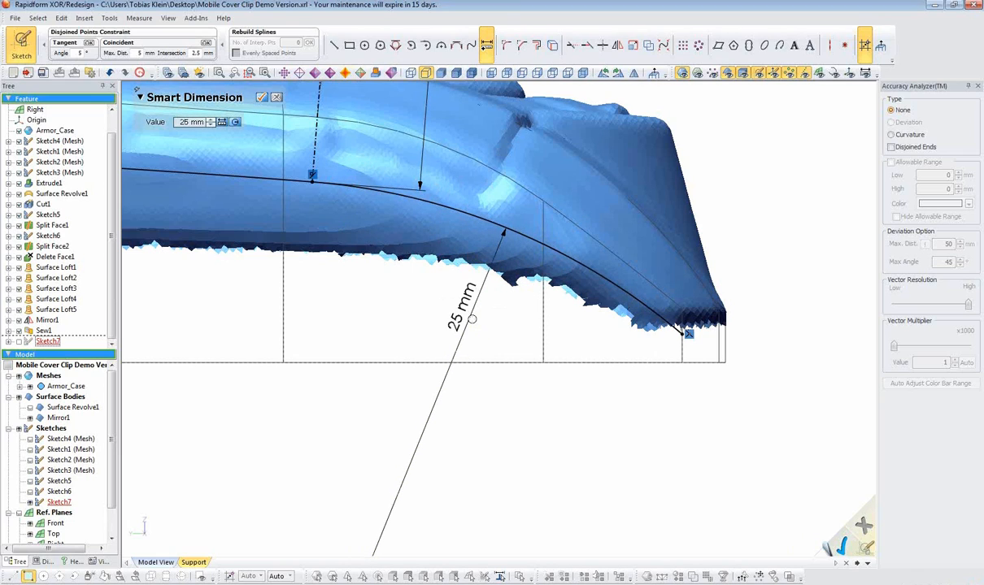
# - Change the end arc's radius to 22.5 mm, reposition its dimension text and finish the sketch
pyautogui.doubleClick(466, 321)
pyautogui.write('22,5')
pyautogui.press('Return')
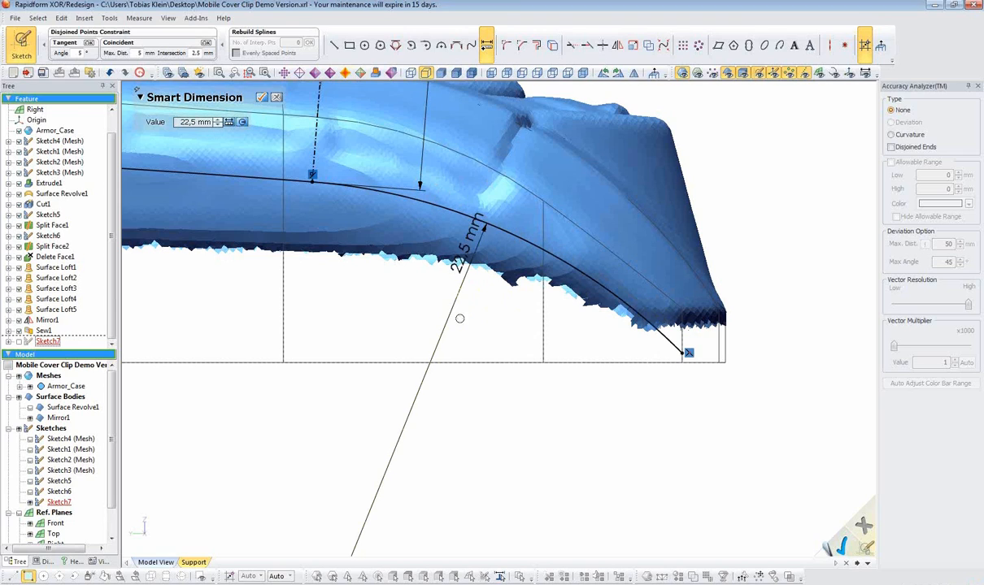
pyautogui.press('Escape')
pyautogui.moveTo(465, 259); pyautogui.dragTo(455, 293)
pyautogui.click(616, 438)
pyautogui.click(841, 547)
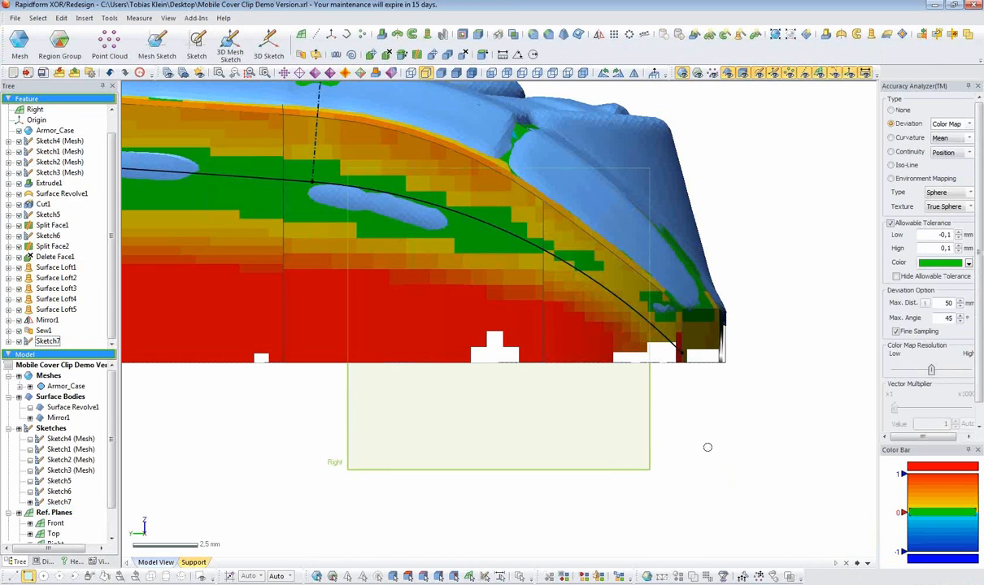
# - Set up a bidirectional projection Split Face with Sketch7's solid curve chain as the tool entity
pyautogui.scroll(-3, 708, 447)
pyautogui.moveTo(463, 297)
pyautogui.mouseDown(button='right')
pyautogui.moveTo(389, 313)
pyautogui.moveTo(582, 333)
pyautogui.moveTo(555, 408)
pyautogui.moveTo(608, 420)
pyautogui.moveTo(504, 375)
pyautogui.moveTo(571, 401)
pyautogui.moveTo(553, 397)
pyautogui.moveTo(551, 360)
pyautogui.mouseUp(button='right')
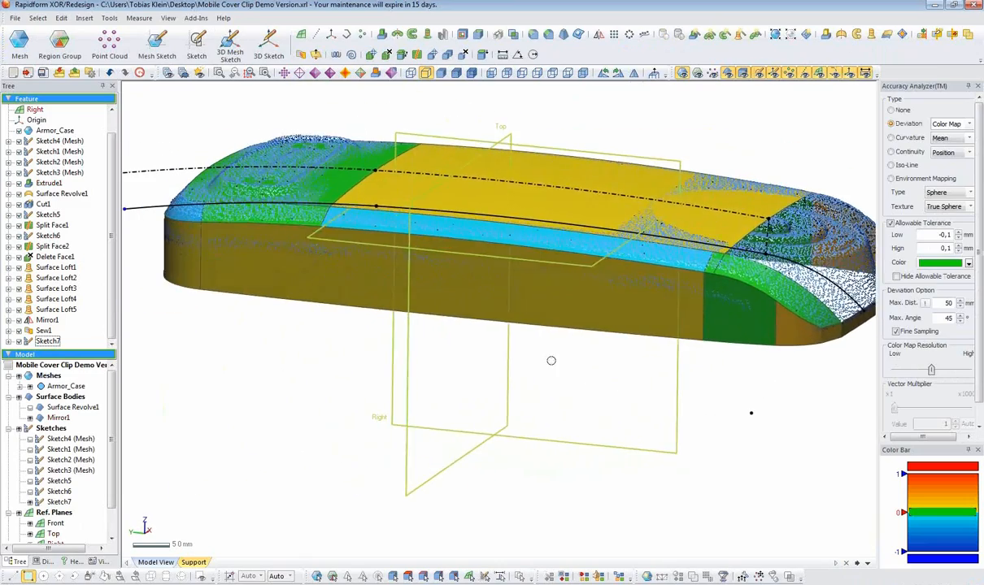
pyautogui.click(417, 54)
pyautogui.moveTo(455, 309); pyautogui.dragTo(344, 318, button='right')
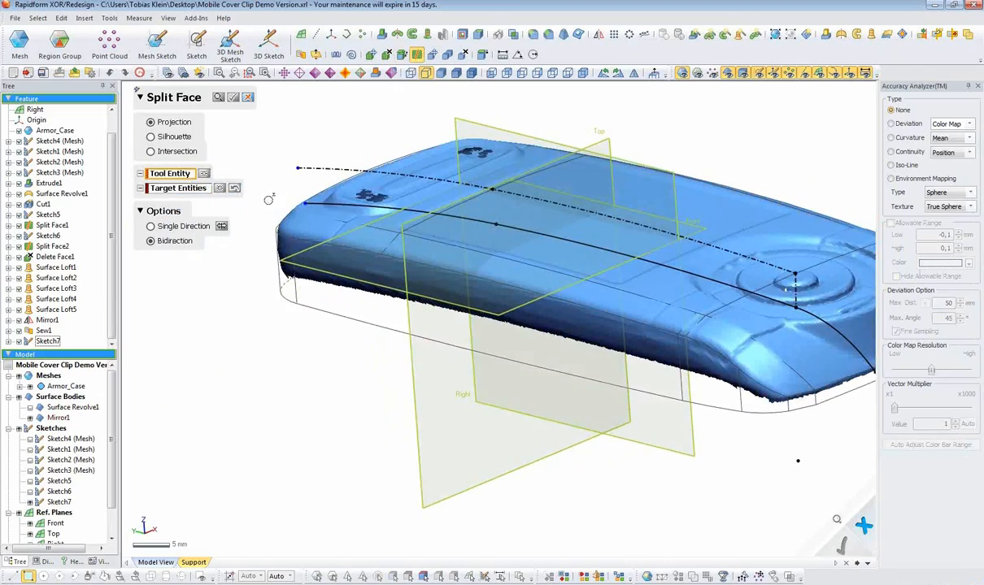
pyautogui.moveTo(268, 200); pyautogui.dragTo(305, 235, button='right')
pyautogui.click(249, 142)
pyautogui.moveTo(437, 313)
pyautogui.mouseDown(button='right')
pyautogui.moveTo(423, 315)
pyautogui.moveTo(374, 277)
pyautogui.mouseUp(button='right')
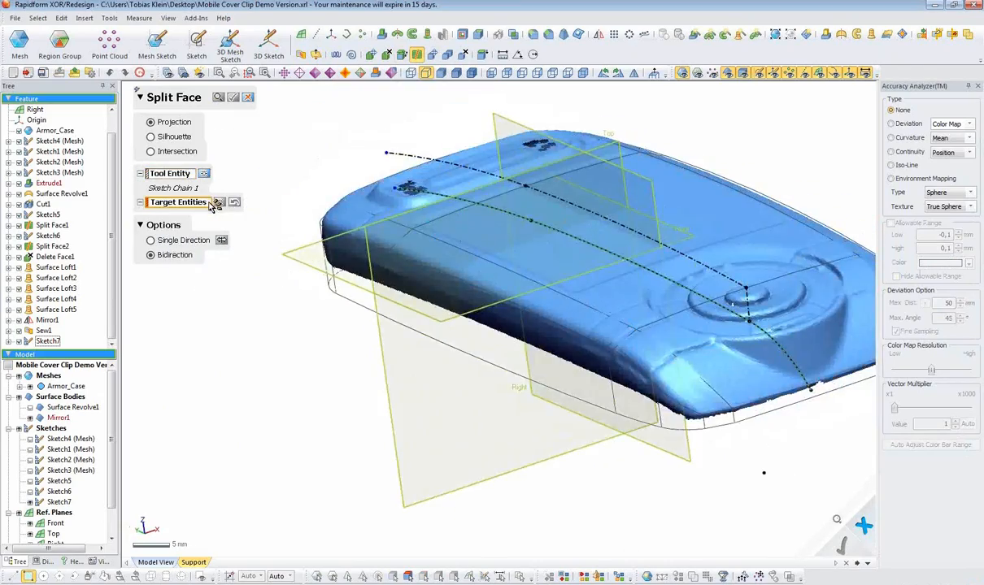
# - Add the side wall faces along one long side and around the rounded end as split targets
pyautogui.click(666, 417)
pyautogui.click(634, 408)
pyautogui.click(569, 380)
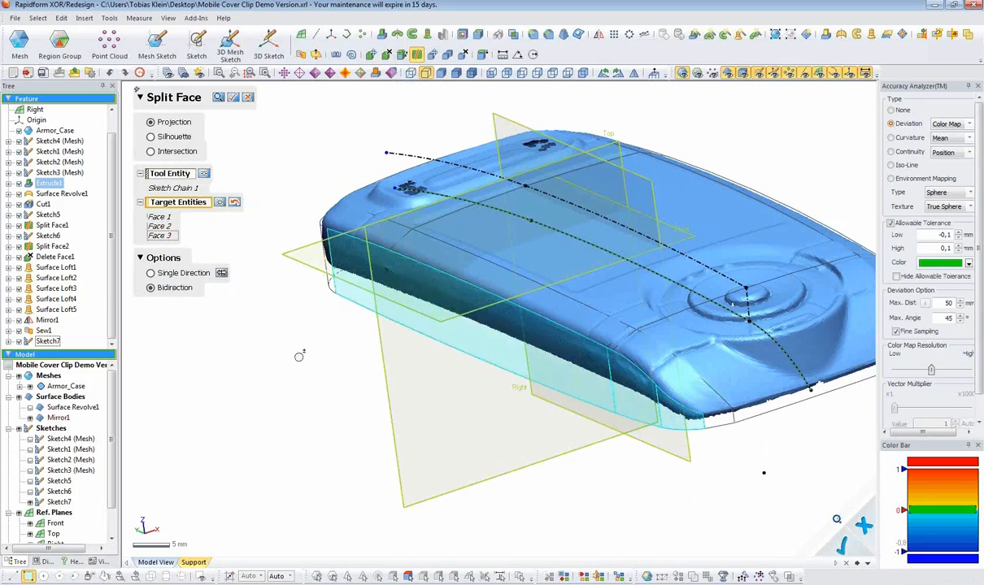
pyautogui.moveTo(301, 355); pyautogui.dragTo(695, 361, button='right')
pyautogui.click(290, 387)
pyautogui.moveTo(330, 436); pyautogui.dragTo(735, 419, button='right')
pyautogui.click(514, 348)
pyautogui.click(572, 353)
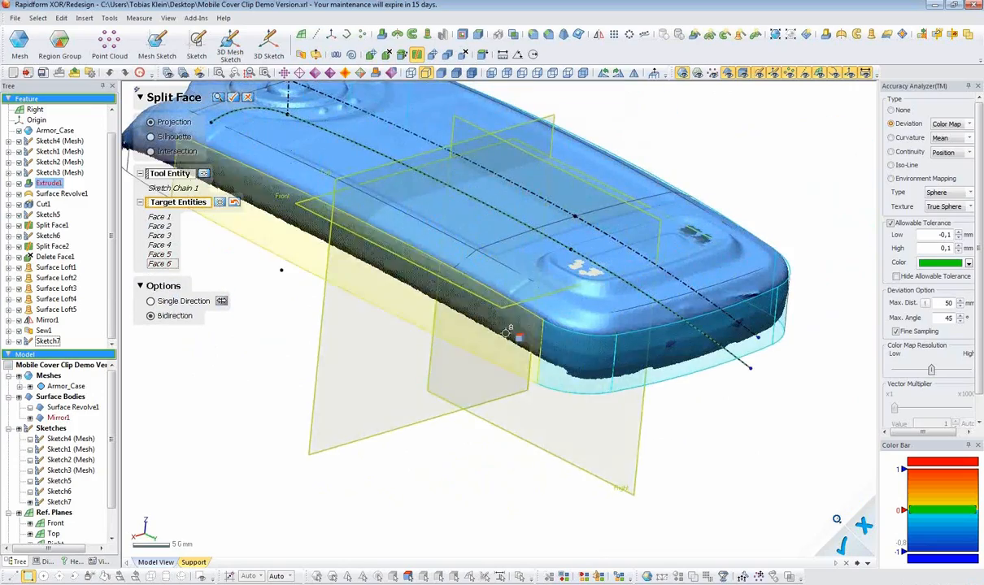
# - Add the opposite long side's wall faces up to the front corner as targets and apply the face split
pyautogui.click(514, 334)
pyautogui.keyDown('ctrl'); pyautogui.moveTo(289, 350); pyautogui.dragTo(602, 402, button='right'); pyautogui.keyUp('ctrl')
pyautogui.click(312, 318)
pyautogui.click(300, 310)
pyautogui.moveTo(220, 360)
pyautogui.mouseDown(button='right')
pyautogui.moveTo(621, 369)
pyautogui.moveTo(273, 417)
pyautogui.moveTo(555, 400)
pyautogui.moveTo(582, 450)
pyautogui.moveTo(595, 446)
pyautogui.mouseUp(button='right')
pyautogui.click(316, 310)
pyautogui.moveTo(257, 188); pyautogui.dragTo(247, 101, button='right')
pyautogui.click(237, 97)
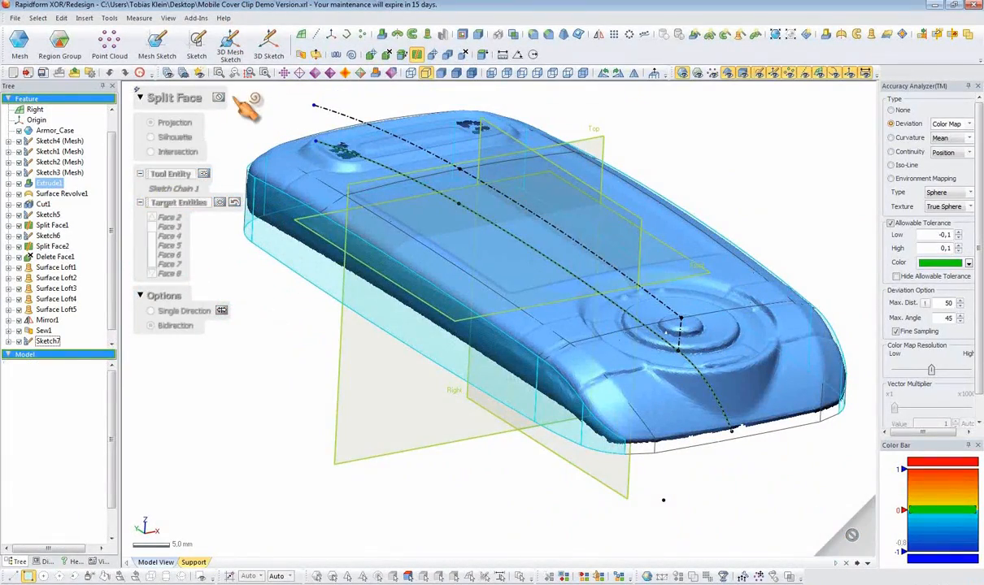
# - Hide the scan mesh and turn off the deviation analysis
pyautogui.click(682, 73)
pyautogui.click(892, 110)
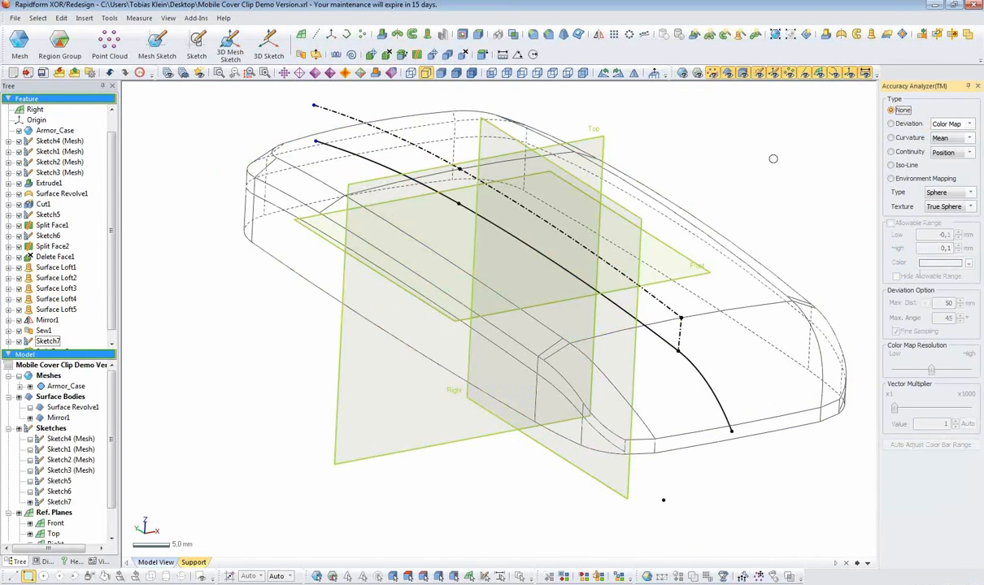
# - Display the model shaded with edges, and hide the reference planes and Sketch7
pyautogui.moveTo(630, 279); pyautogui.dragTo(556, 167, button='right')
pyautogui.click(456, 74)
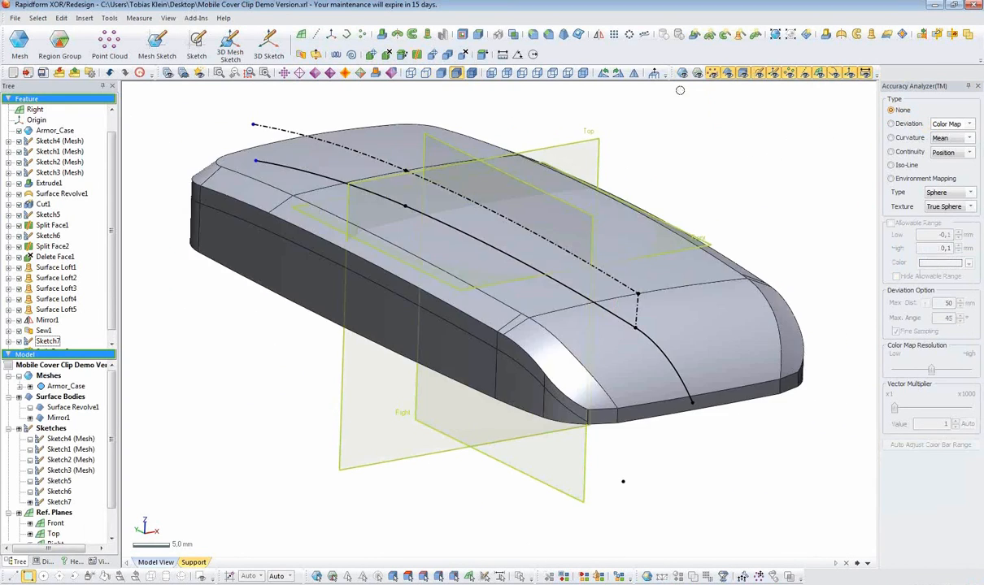
pyautogui.click(785, 73)
pyautogui.moveTo(601, 258); pyautogui.dragTo(687, 253, button='right')
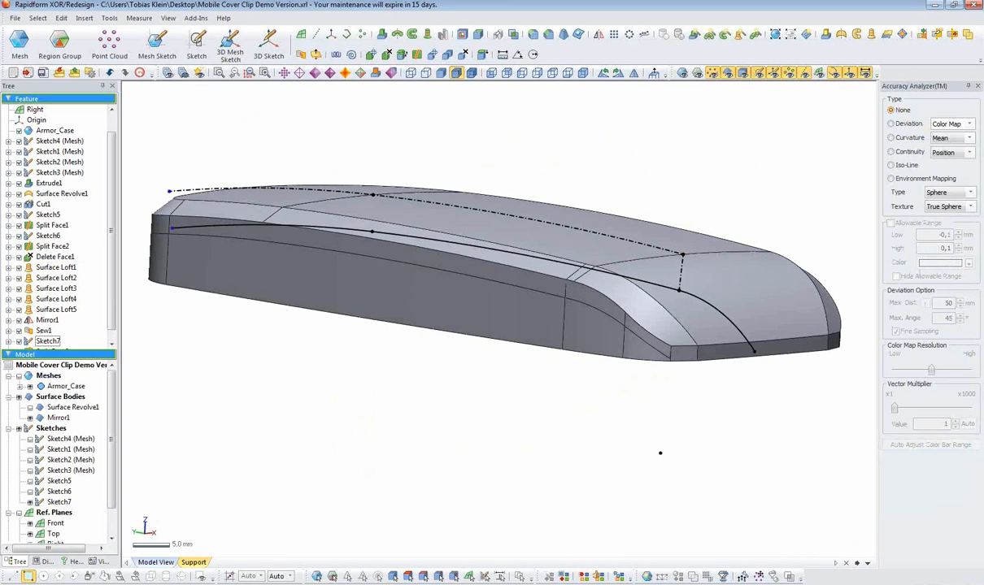
pyautogui.click(30, 502)
pyautogui.moveTo(411, 417); pyautogui.dragTo(403, 405, button='right')
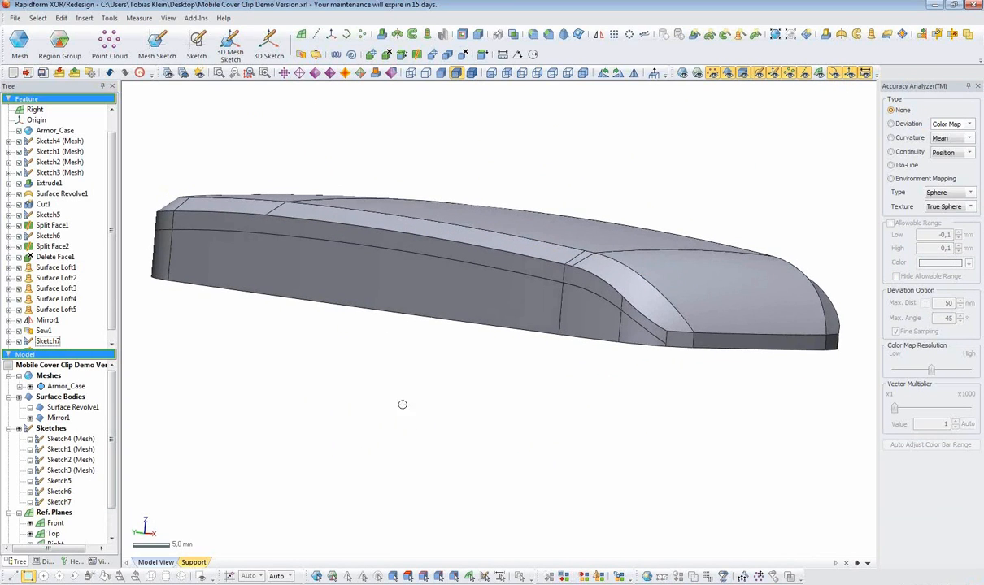
# - Set up a Parting Line Draft with the Front reference plane as the pull direction
pyautogui.moveTo(641, 322); pyautogui.dragTo(689, 320, button='right')
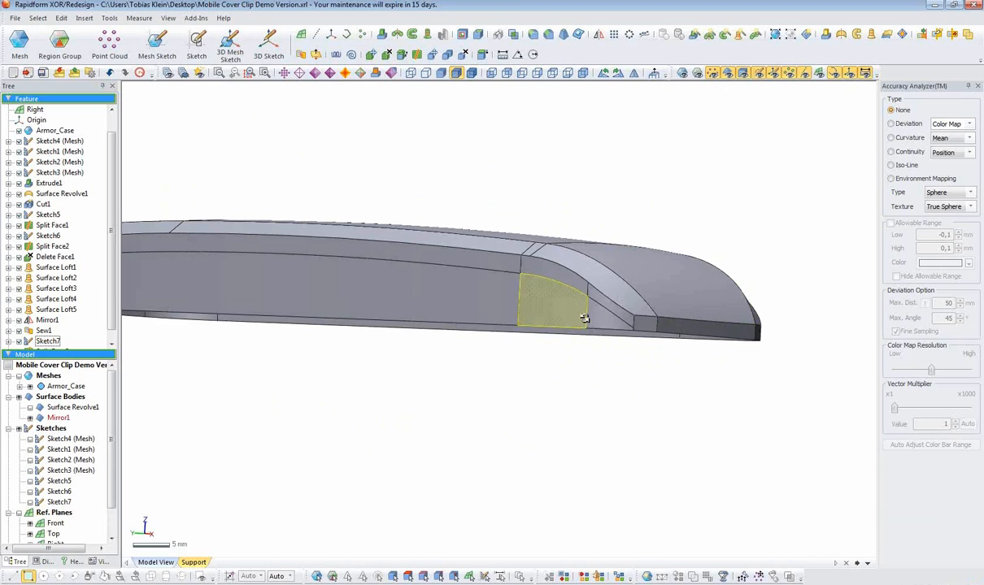
pyautogui.moveTo(587, 320); pyautogui.dragTo(631, 316, button='right')
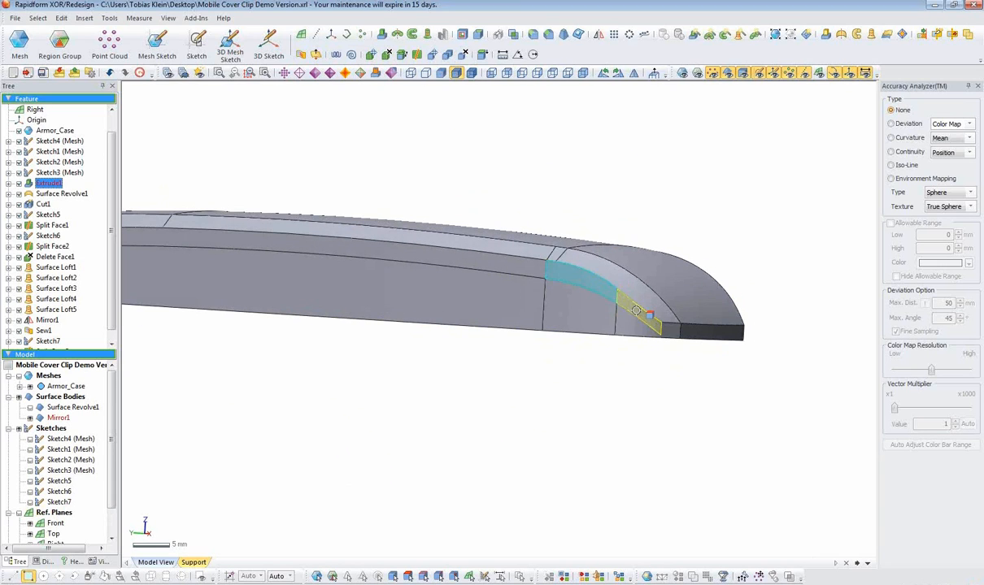
pyautogui.click(540, 269)
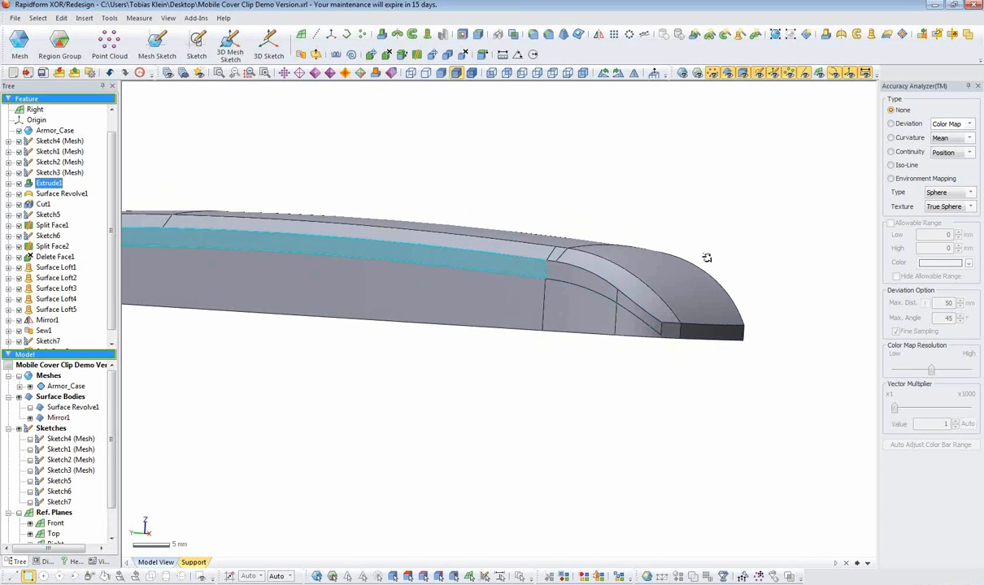
pyautogui.moveTo(706, 257); pyautogui.dragTo(597, 160, button='right')
pyautogui.click(563, 35)
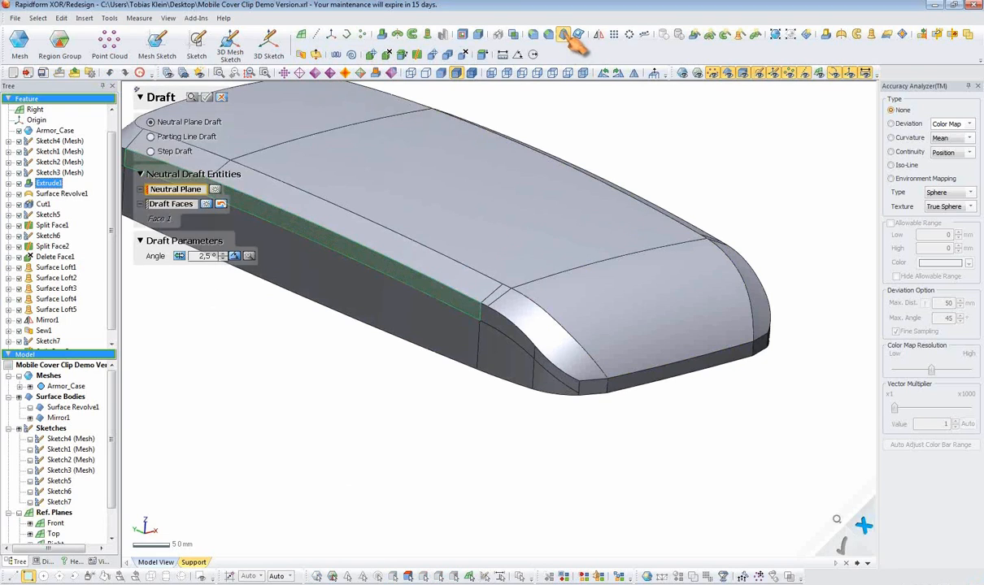
pyautogui.moveTo(351, 257); pyautogui.dragTo(414, 270, button='right')
pyautogui.click(151, 137)
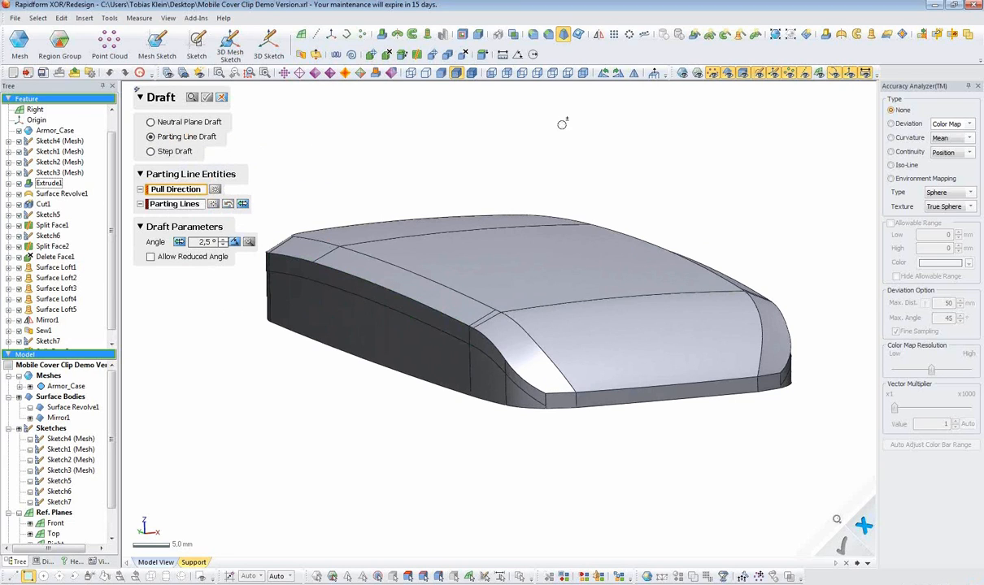
pyautogui.click(788, 73)
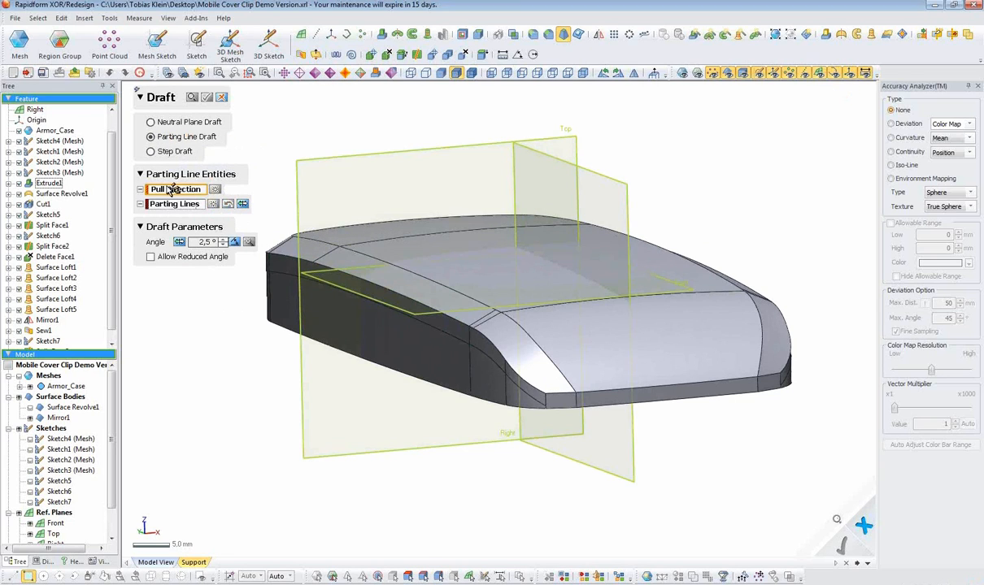
pyautogui.click(317, 277)
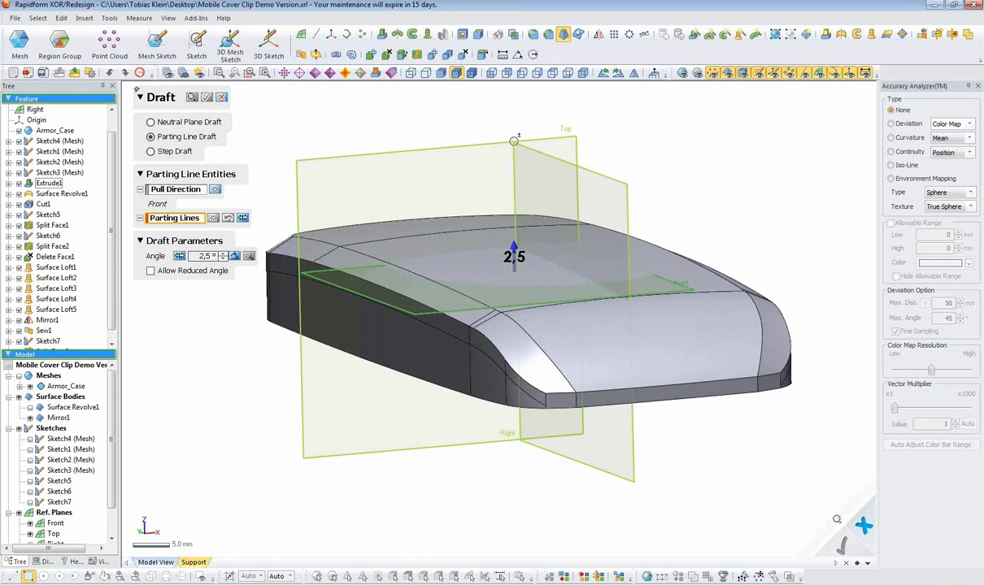
# - Add the split-line edges from the front corner along one long side to the rear corner as parting lines
pyautogui.moveTo(474, 310); pyautogui.dragTo(523, 318, button='right')
pyautogui.click(543, 382)
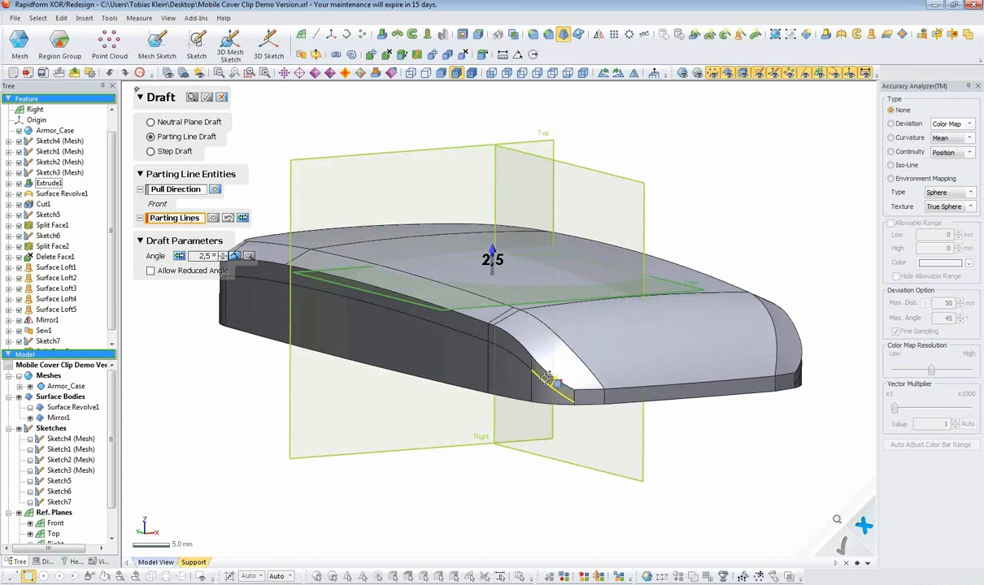
pyautogui.click(530, 363)
pyautogui.click(530, 363)
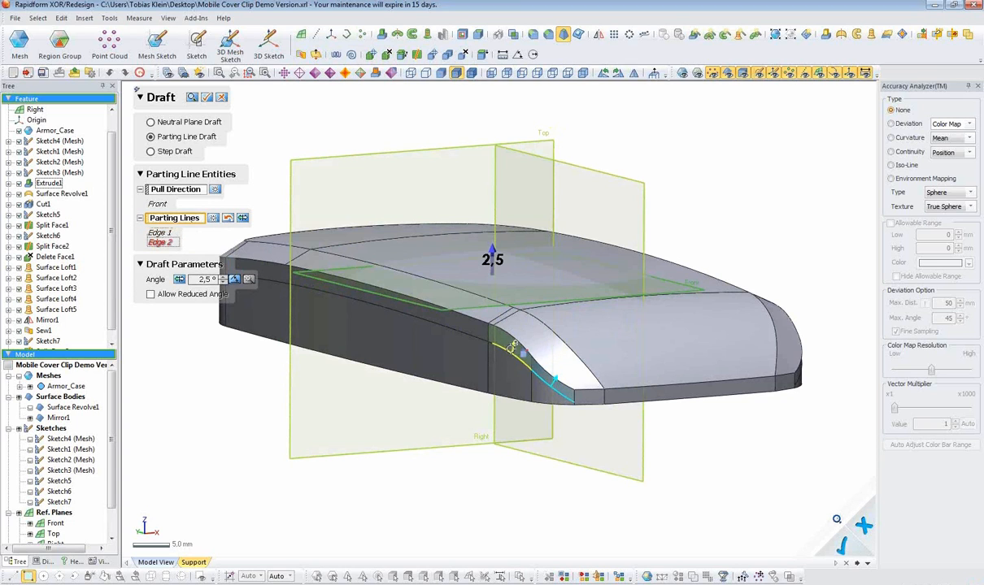
pyautogui.scroll(5, 512, 358)
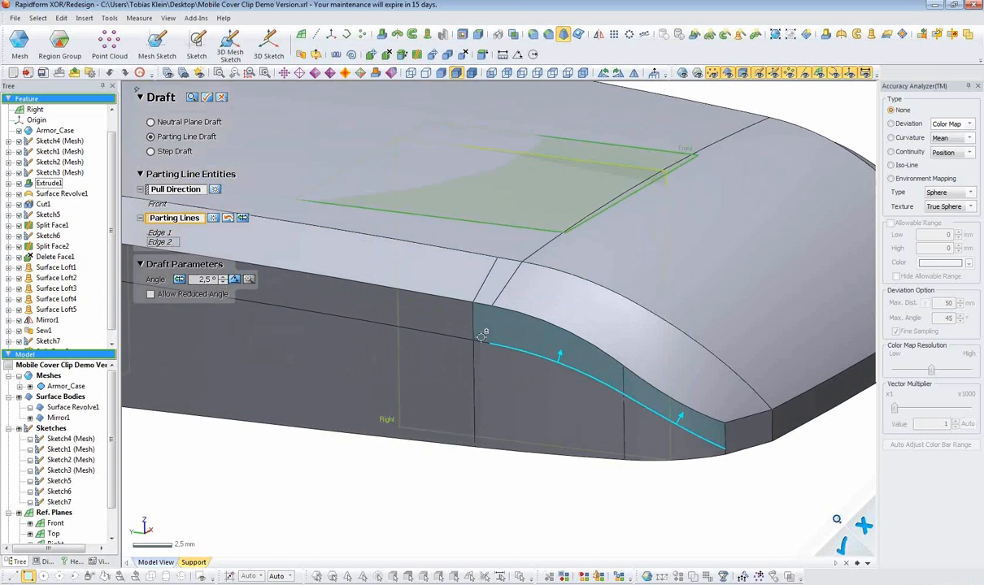
pyautogui.click(475, 339)
pyautogui.moveTo(458, 351); pyautogui.dragTo(531, 313, button='right')
pyautogui.click(537, 295)
pyautogui.moveTo(448, 326); pyautogui.dragTo(735, 375, button='right')
pyautogui.click(414, 244)
# - Add the split-line edges around the rear end and along the opposite long side to the front corner as parting lines
pyautogui.moveTo(373, 278); pyautogui.dragTo(569, 280, button='right')
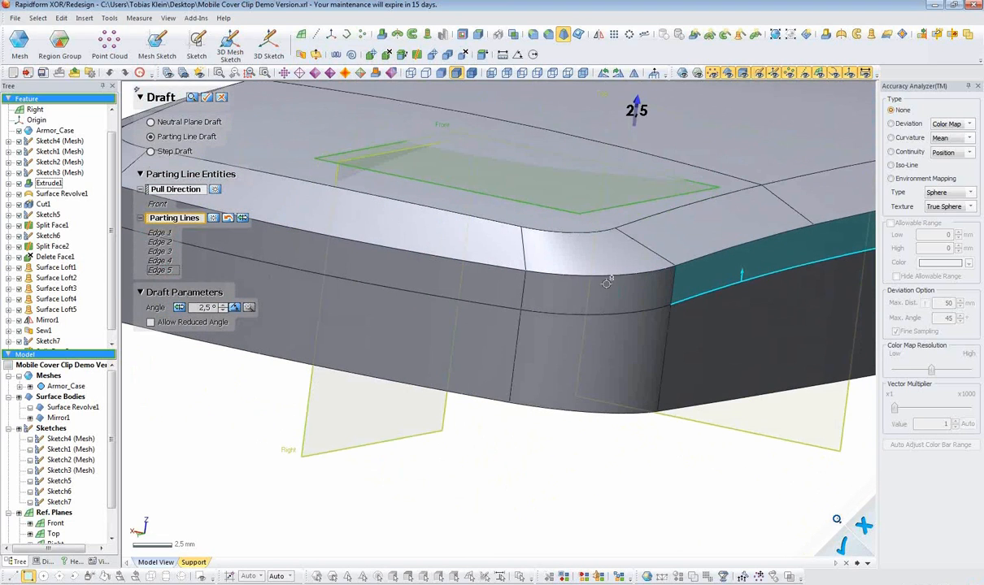
pyautogui.click(488, 303)
pyautogui.click(487, 301)
pyautogui.moveTo(325, 345); pyautogui.dragTo(574, 350, button='right')
pyautogui.click(545, 308)
pyautogui.click(572, 351)
pyautogui.click(497, 322)
pyautogui.keyDown('ctrl'); pyautogui.moveTo(374, 362); pyautogui.dragTo(480, 374, button='right'); pyautogui.keyUp('ctrl')
pyautogui.click(457, 385)
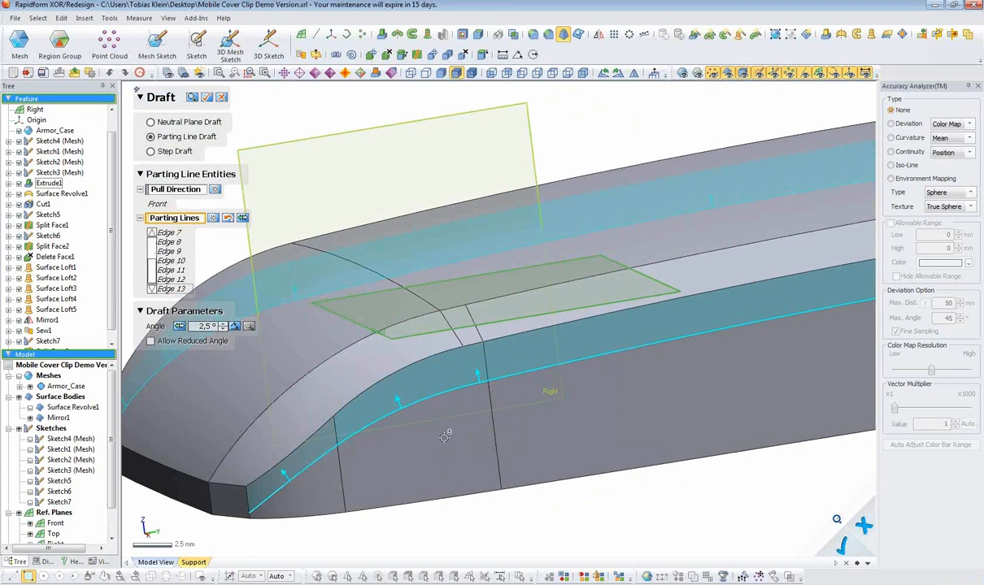
# - Set the draft angle to 5°, check the preview with the deviation color map, and apply the draft
pyautogui.moveTo(516, 411); pyautogui.dragTo(638, 369, button='right')
pyautogui.scroll(-3, 232, 388)
pyautogui.moveTo(209, 391); pyautogui.dragTo(512, 390, button='right')
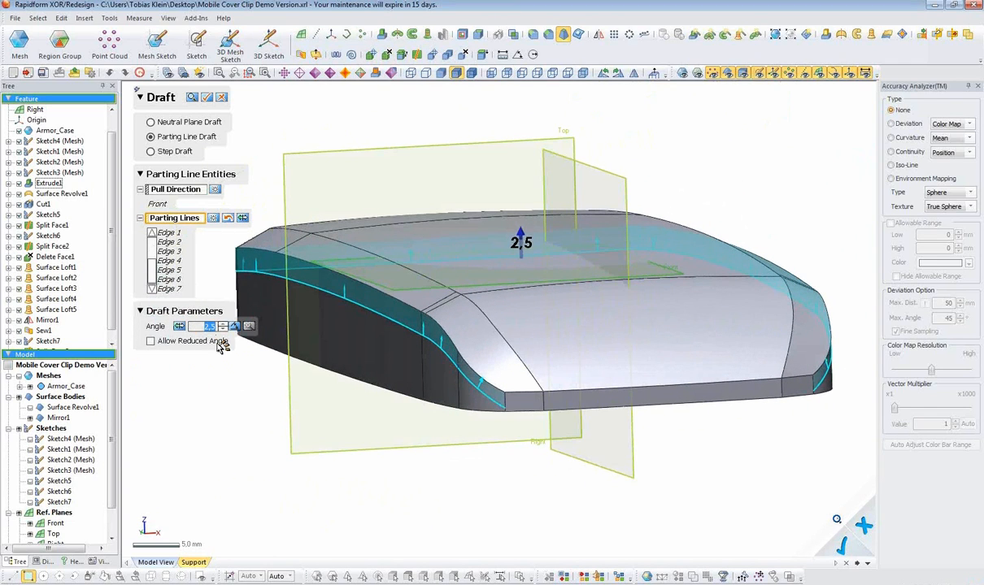
pyautogui.click(194, 97)
pyautogui.click(899, 125)
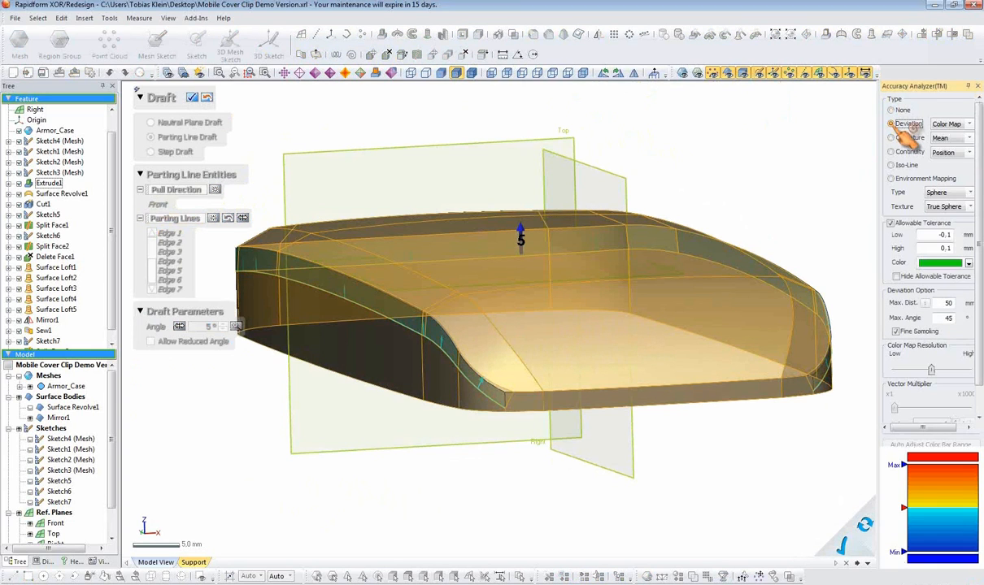
# - Examine the drafted upper side faces along the long side and at the front corner
pyautogui.moveTo(502, 252); pyautogui.dragTo(574, 262, button='right')
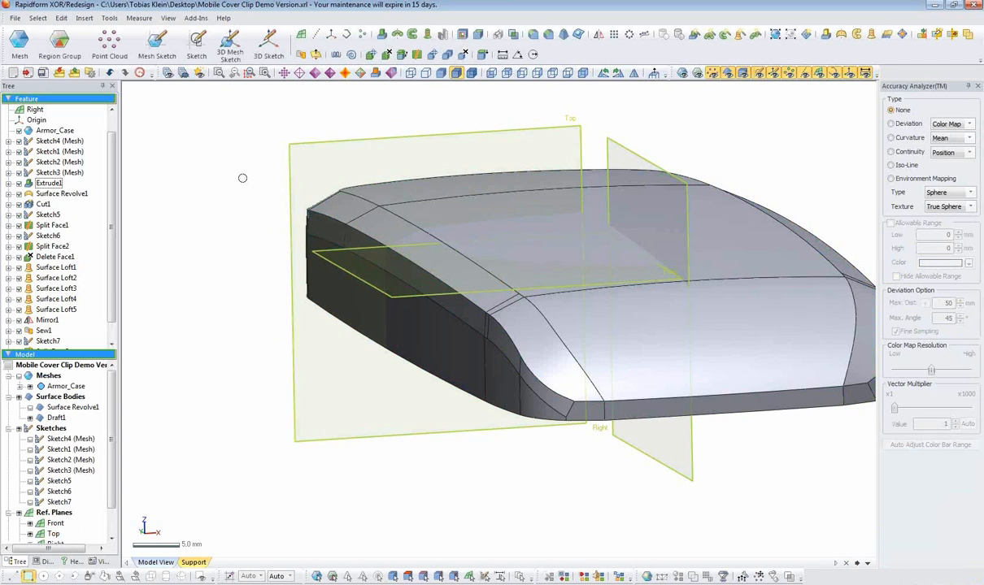
pyautogui.moveTo(429, 316); pyautogui.dragTo(386, 404, button='right')
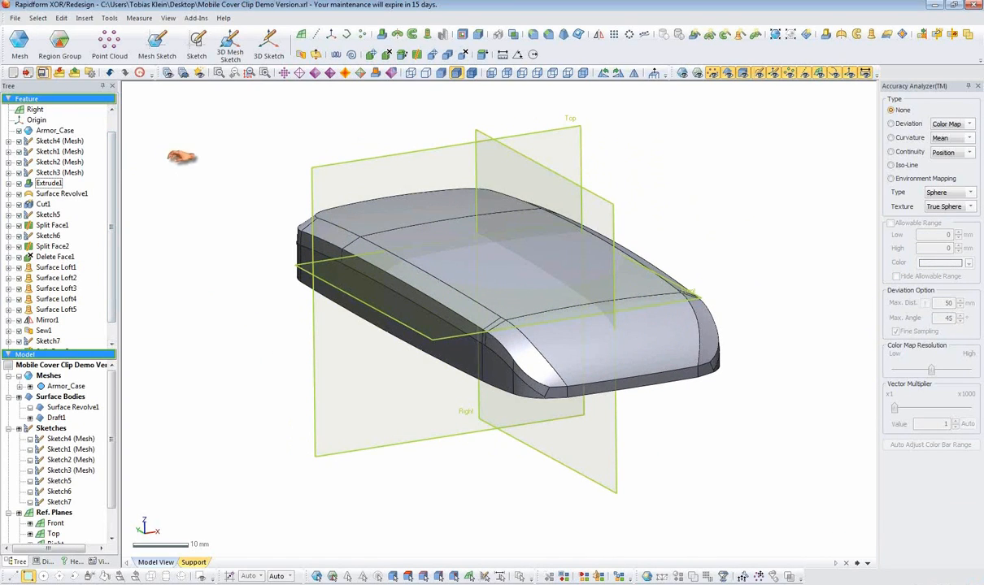
pyautogui.moveTo(347, 309); pyautogui.dragTo(530, 324, button='right')
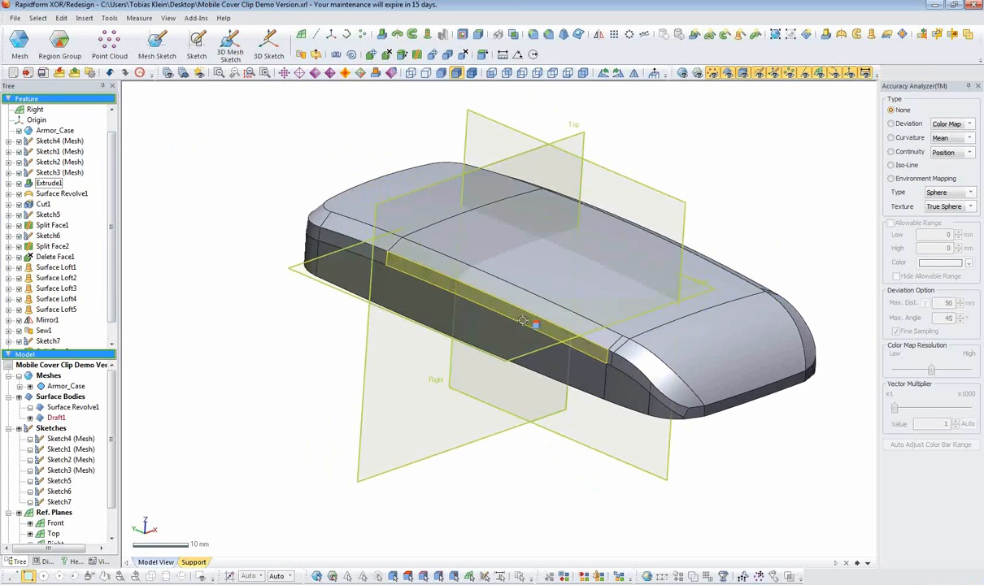
pyautogui.moveTo(633, 339); pyautogui.dragTo(605, 370, button='right')
pyautogui.scroll(6, 611, 375)
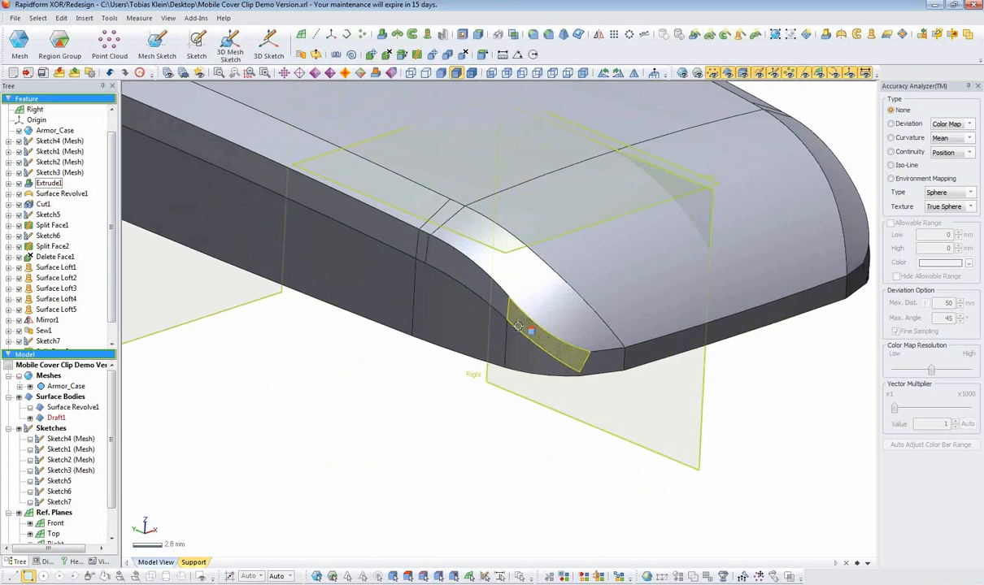
pyautogui.moveTo(549, 356); pyautogui.dragTo(525, 274, button='right')
pyautogui.scroll(-3, 459, 362)
# - Set up a Constant Fillet with a 5 mm radius on the vertical side-wall edge at one front corner
pyautogui.click(532, 34)
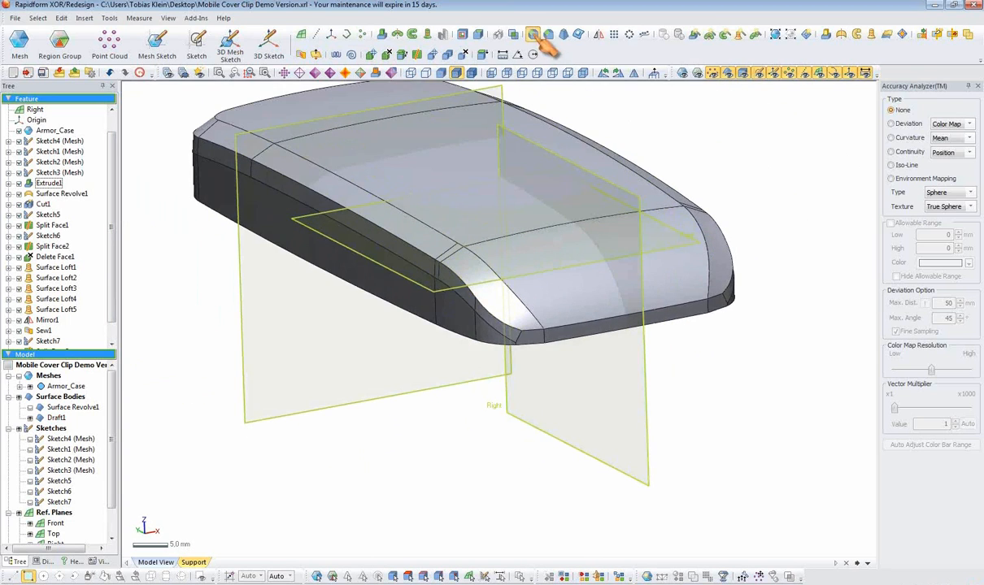
pyautogui.moveTo(464, 173); pyautogui.dragTo(523, 218, button='right')
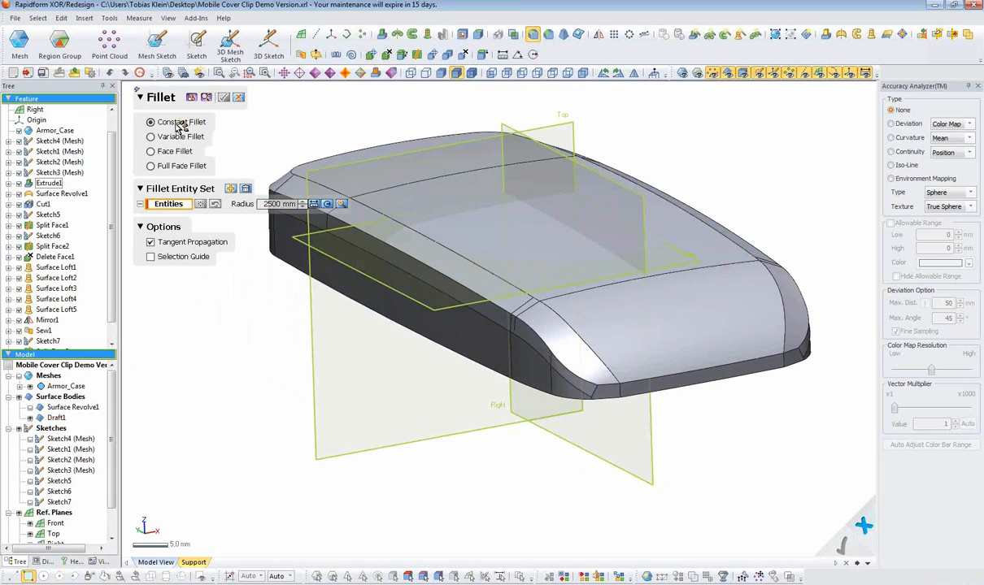
pyautogui.click(152, 151)
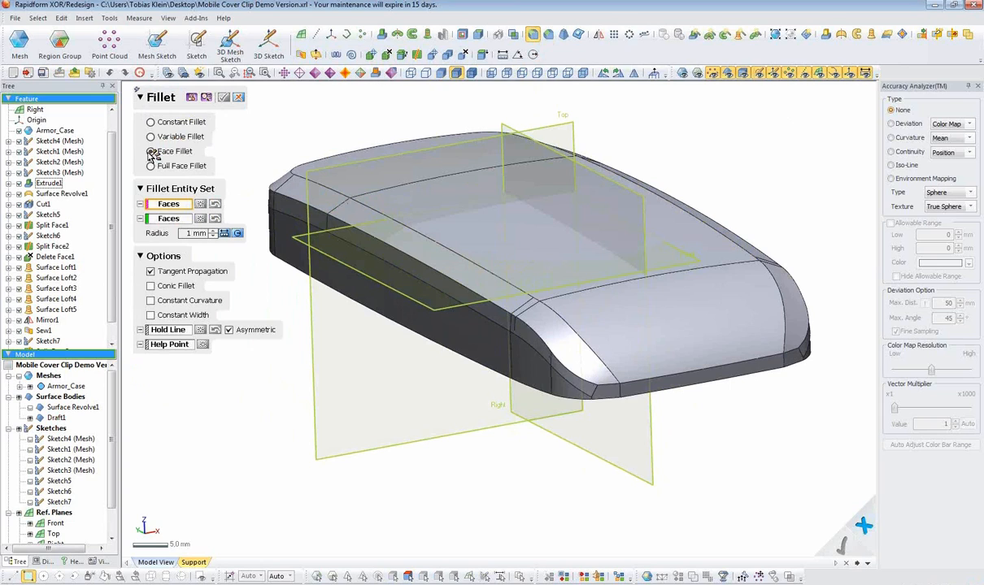
pyautogui.click(152, 122)
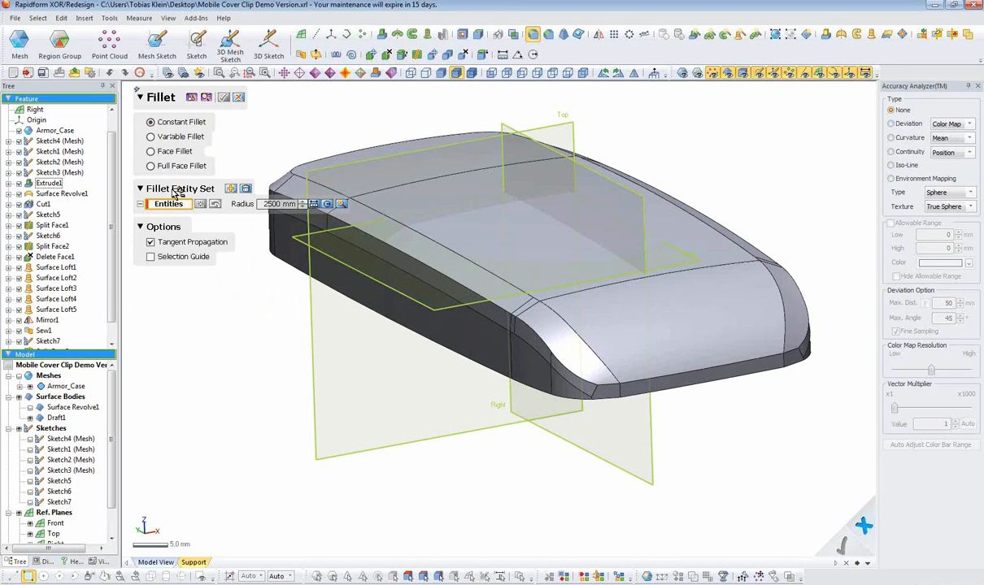
pyautogui.write('5')
pyautogui.press('Return')
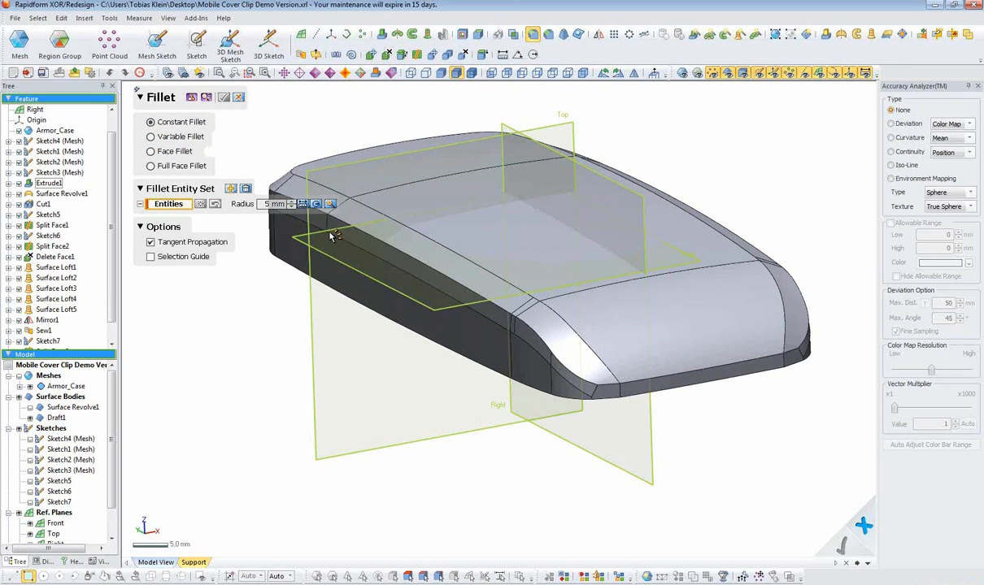
pyautogui.click(594, 398)
pyautogui.moveTo(624, 391); pyautogui.dragTo(508, 430, button='right')
pyautogui.scroll(4, 511, 423)
pyautogui.keyDown('ctrl'); pyautogui.moveTo(575, 413); pyautogui.dragTo(556, 331, button='right'); pyautogui.keyUp('ctrl')
# - Try a radius of 8 mm for the front corner fillet, and set it to 7.5 mm
pyautogui.click(277, 205)
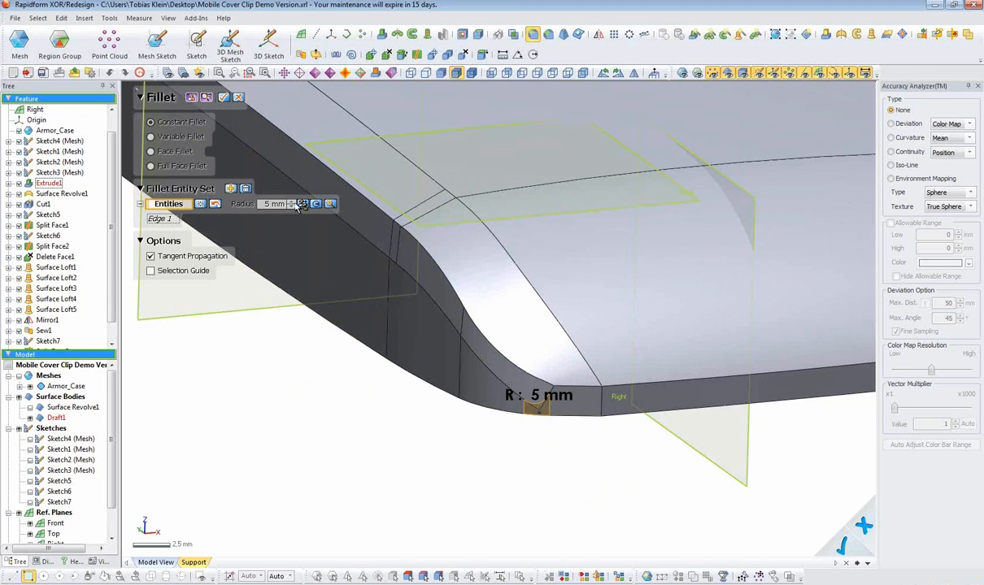
pyautogui.write('8')
pyautogui.press('Return')
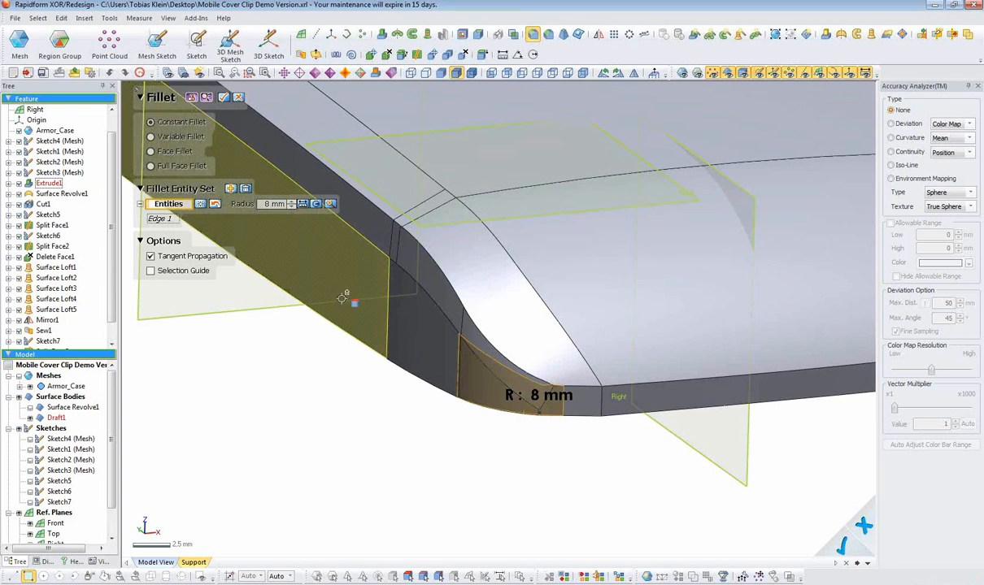
pyautogui.moveTo(599, 344)
pyautogui.mouseDown(button='right')
pyautogui.moveTo(578, 247)
pyautogui.moveTo(612, 301)
pyautogui.moveTo(637, 273)
pyautogui.moveTo(634, 254)
pyautogui.moveTo(645, 267)
pyautogui.moveTo(369, 226)
pyautogui.mouseUp(button='right')
pyautogui.click(278, 207)
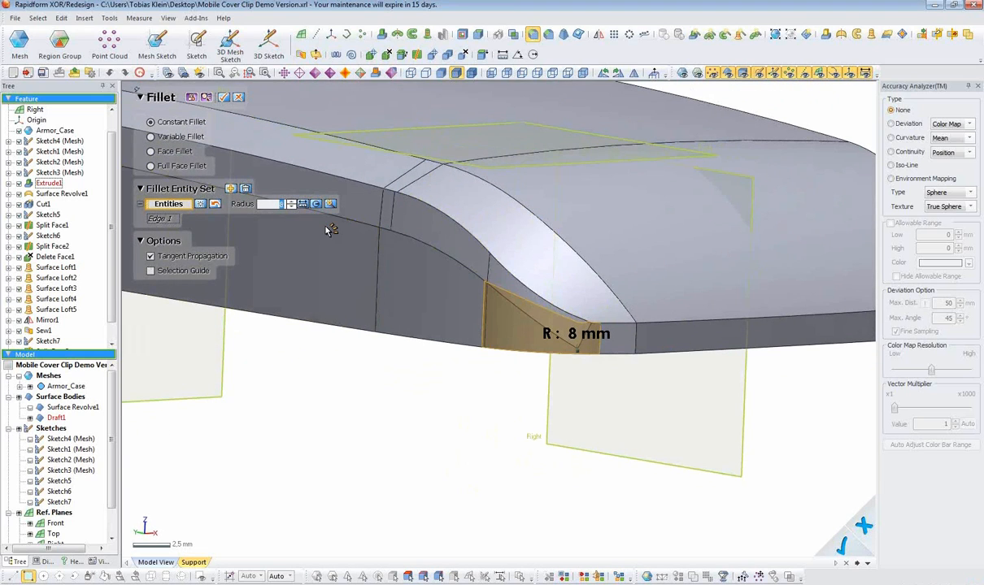
pyautogui.write('7,5')
pyautogui.press('Return')
# - Add the remaining three vertical edges of the front wall to the 7.5 mm fillet set and apply the fillet
pyautogui.moveTo(474, 263); pyautogui.dragTo(441, 342, button='right')
pyautogui.click(512, 342)
pyautogui.keyDown('ctrl'); pyautogui.moveTo(650, 339); pyautogui.dragTo(505, 341, button='right'); pyautogui.keyUp('ctrl')
pyautogui.click(683, 324)
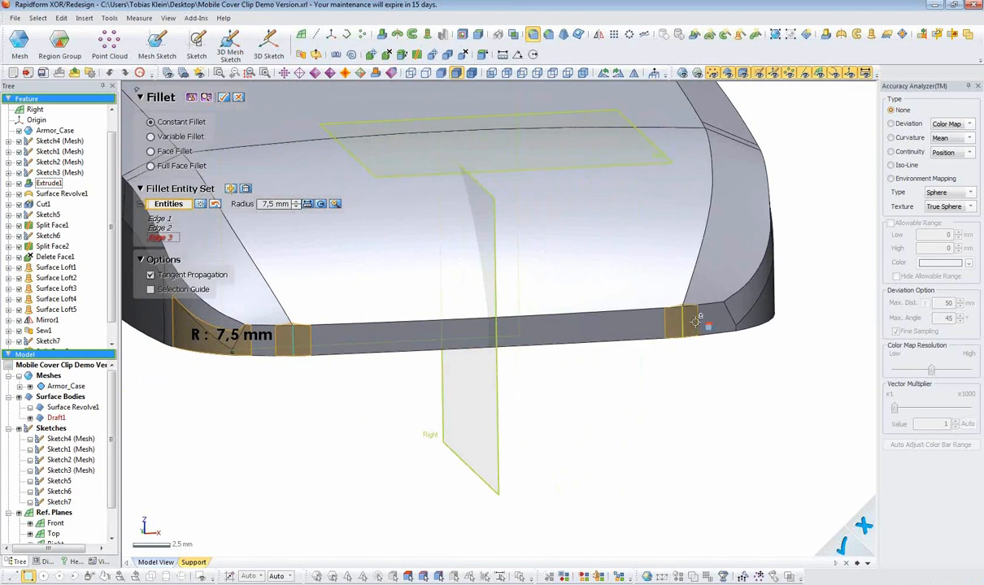
pyautogui.click(726, 325)
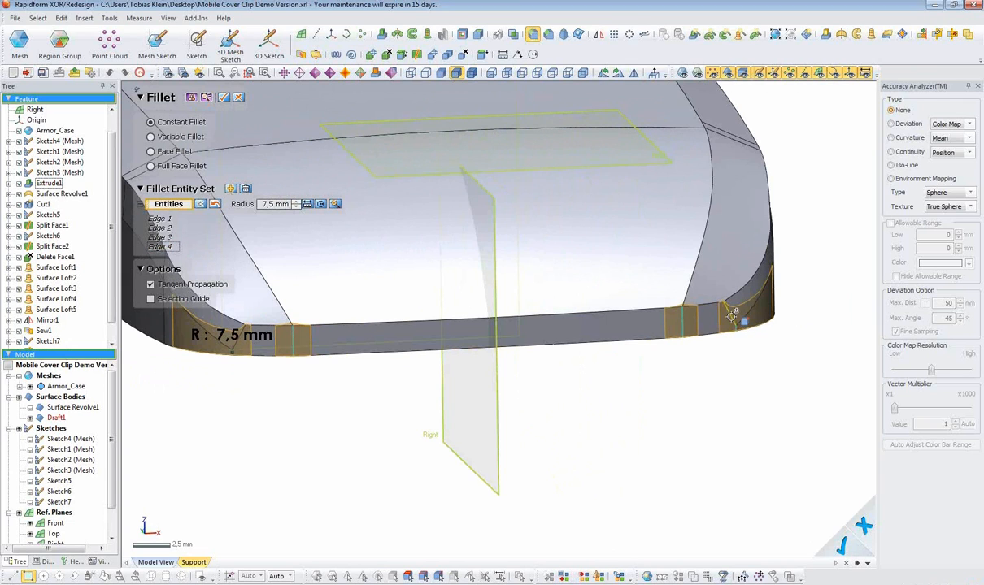
pyautogui.click(713, 332)
pyautogui.click(724, 317)
pyautogui.moveTo(592, 362); pyautogui.dragTo(712, 364, button='right')
pyautogui.click(223, 96)
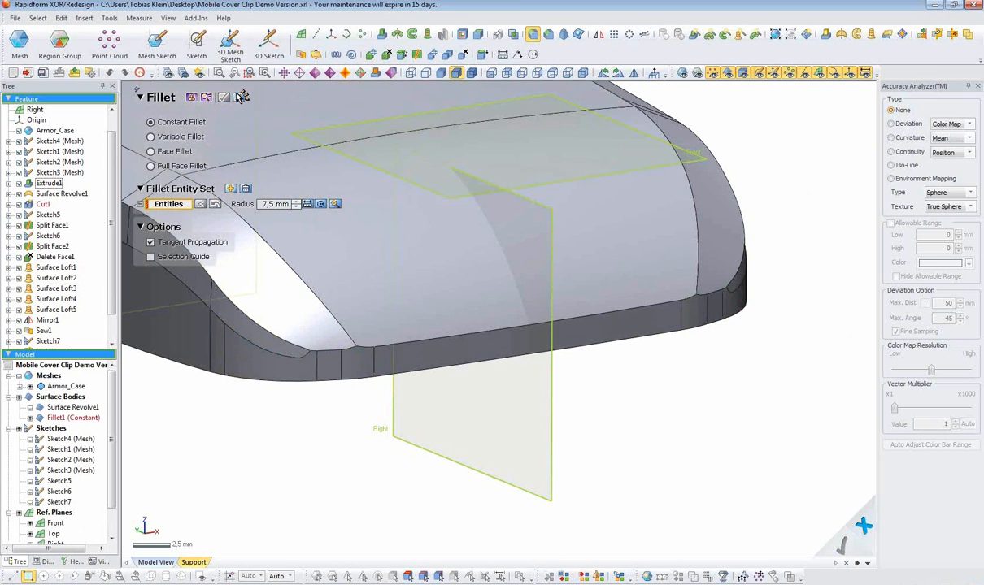
pyautogui.click(223, 96)
# - Try a Constant Fillet, first with 2 mm and then 5 mm radius, on the edge between the drafted upper side faces and lower side wall
pyautogui.moveTo(379, 325); pyautogui.dragTo(493, 282, button='right')
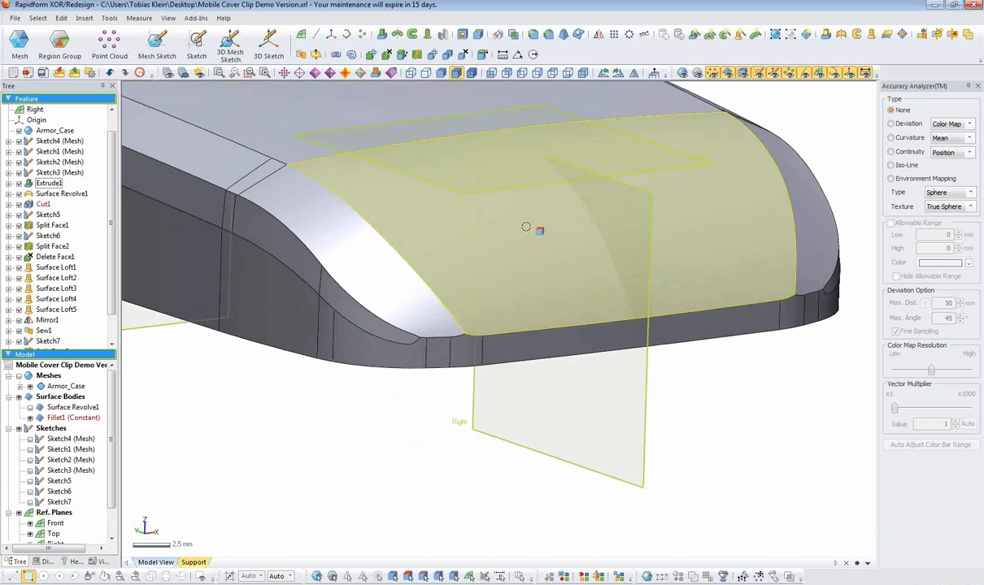
pyautogui.click(535, 37)
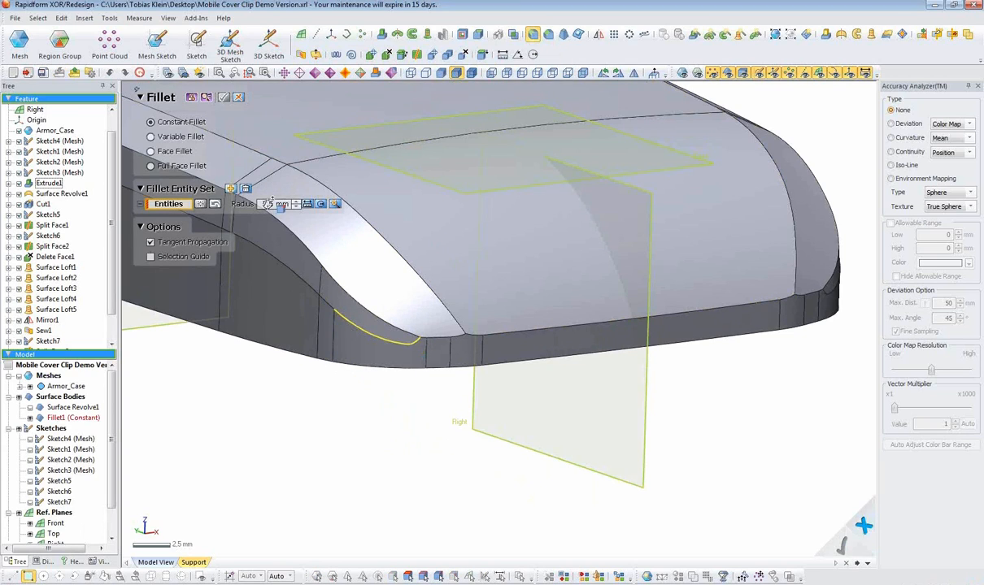
pyautogui.click(372, 333)
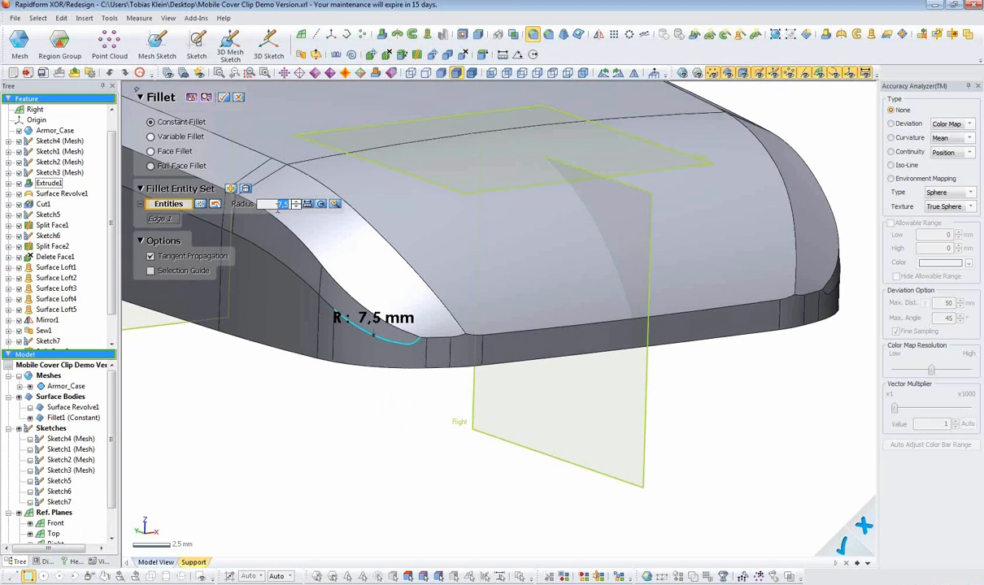
pyautogui.press('Return')
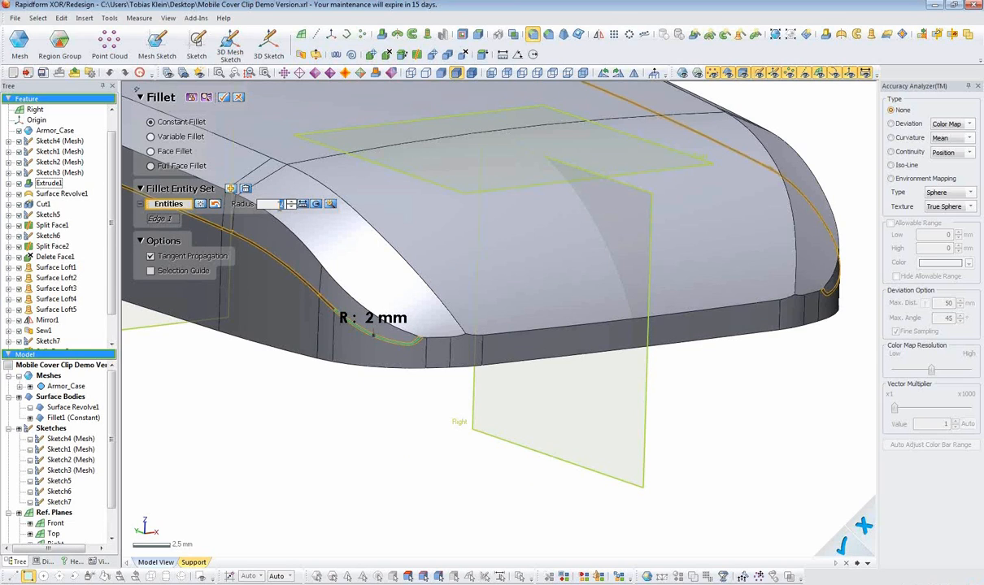
pyautogui.write('5')
pyautogui.press('Return')
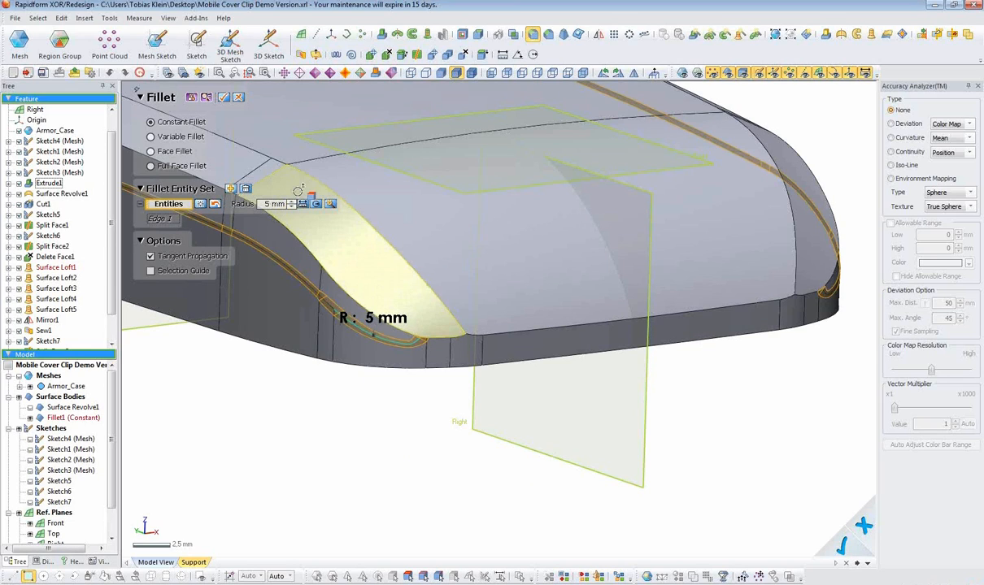
pyautogui.moveTo(292, 186); pyautogui.dragTo(230, 162, button='right')
pyautogui.click(229, 98)
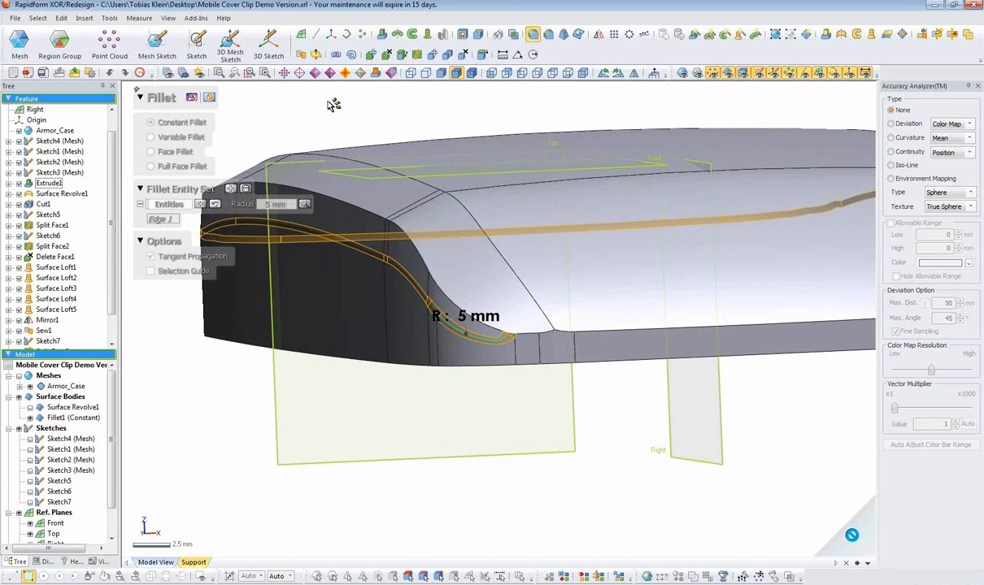
pyautogui.click(499, 315)
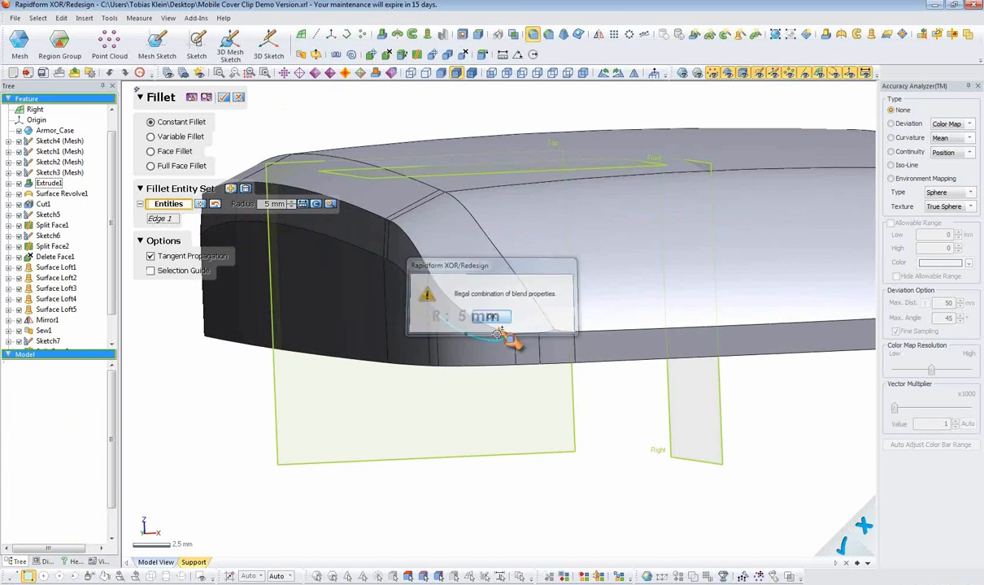
pyautogui.click(201, 203)
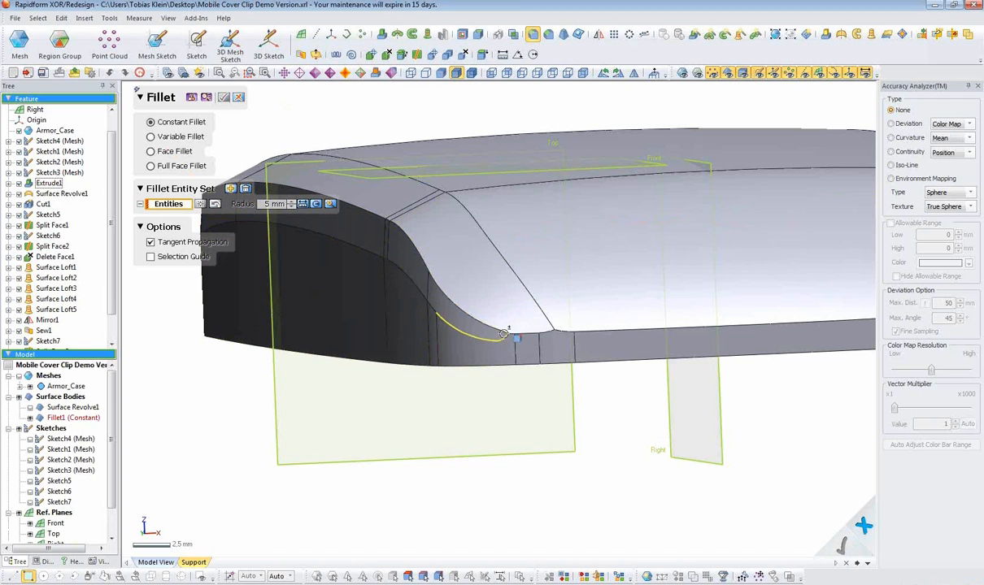
pyautogui.moveTo(413, 290); pyautogui.dragTo(707, 346, button='right')
pyautogui.click(151, 151)
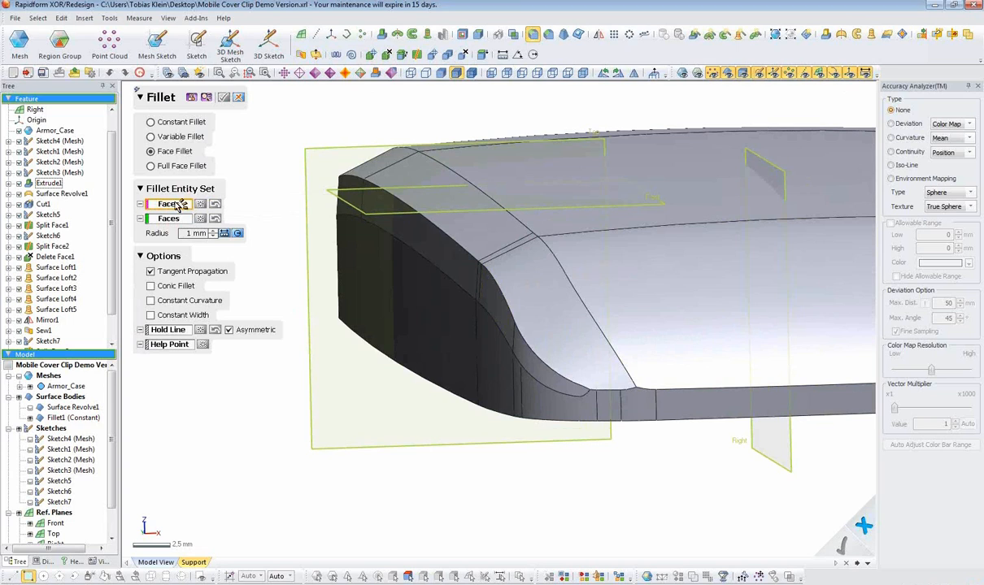
pyautogui.click(417, 234)
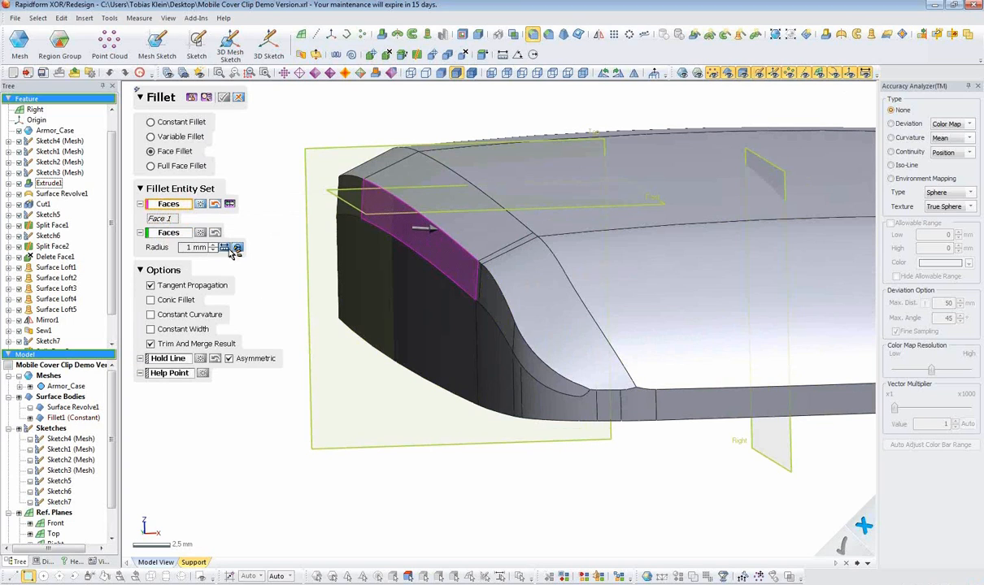
pyautogui.click(172, 233)
pyautogui.click(402, 325)
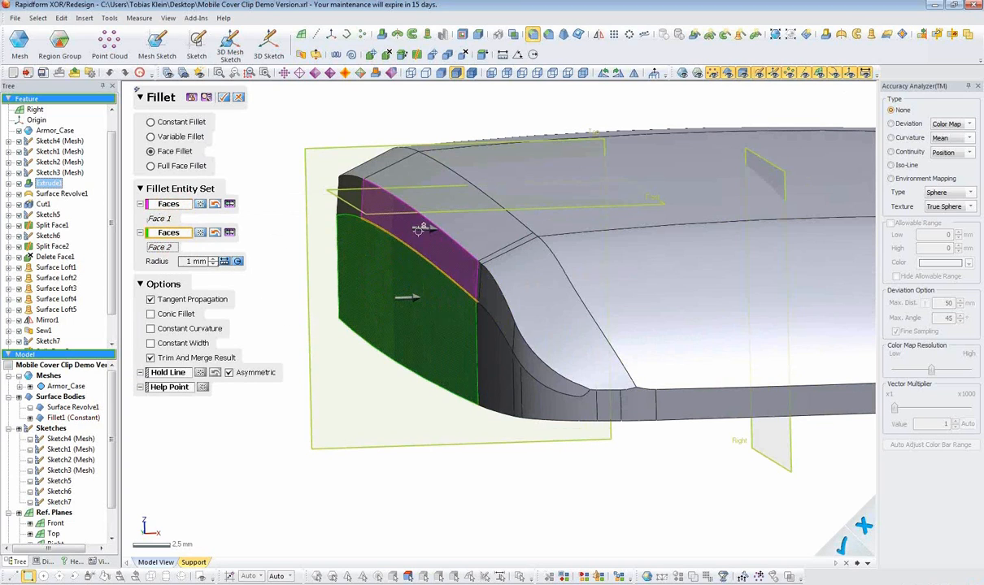
pyautogui.moveTo(389, 351); pyautogui.dragTo(569, 363, button='right')
pyautogui.scroll(-3, 430, 342)
pyautogui.moveTo(430, 343); pyautogui.dragTo(707, 300, button='right')
pyautogui.moveTo(366, 313); pyautogui.dragTo(665, 341, button='right')
pyautogui.click(200, 234)
pyautogui.click(200, 204)
pyautogui.click(176, 205)
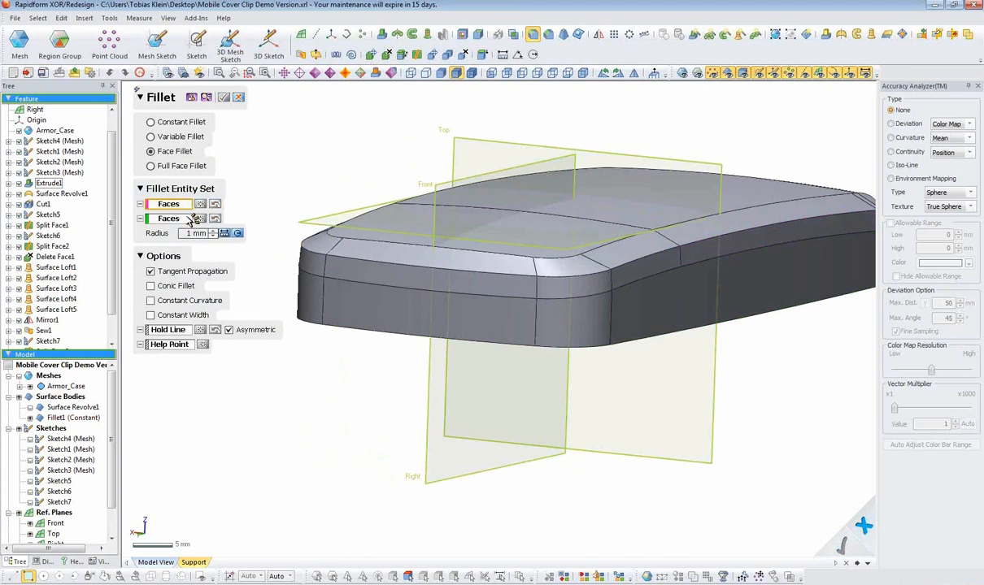
pyautogui.moveTo(718, 340)
pyautogui.mouseDown(button='right')
pyautogui.moveTo(665, 340)
pyautogui.moveTo(552, 296)
pyautogui.moveTo(388, 287)
pyautogui.moveTo(363, 268)
pyautogui.mouseUp(button='right')
pyautogui.click(240, 97)
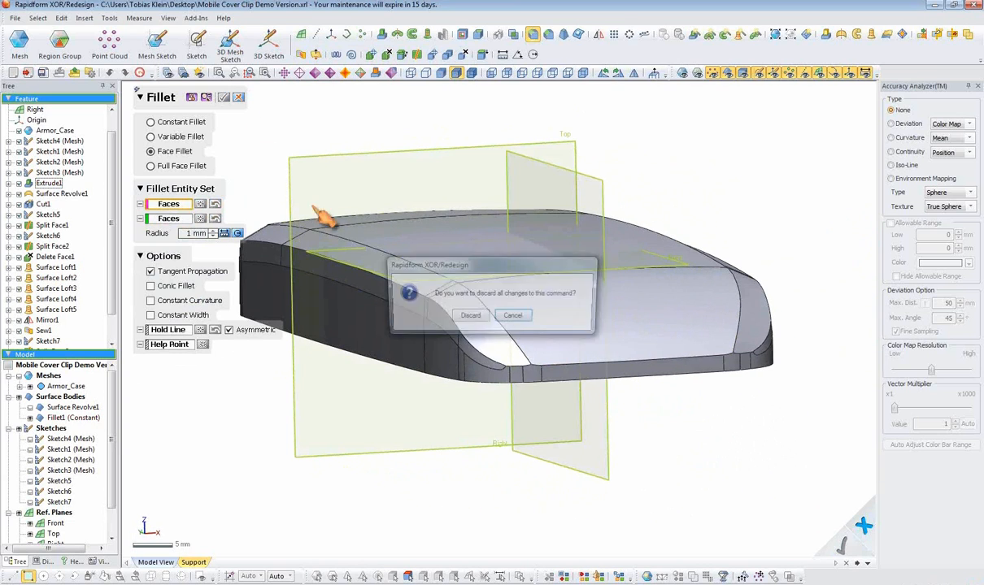
pyautogui.click(469, 316)
# - Delete the Fillet1 (Constant) feature that rounds the vertical edges of the front wall
pyautogui.scroll(-1, 114, 334)
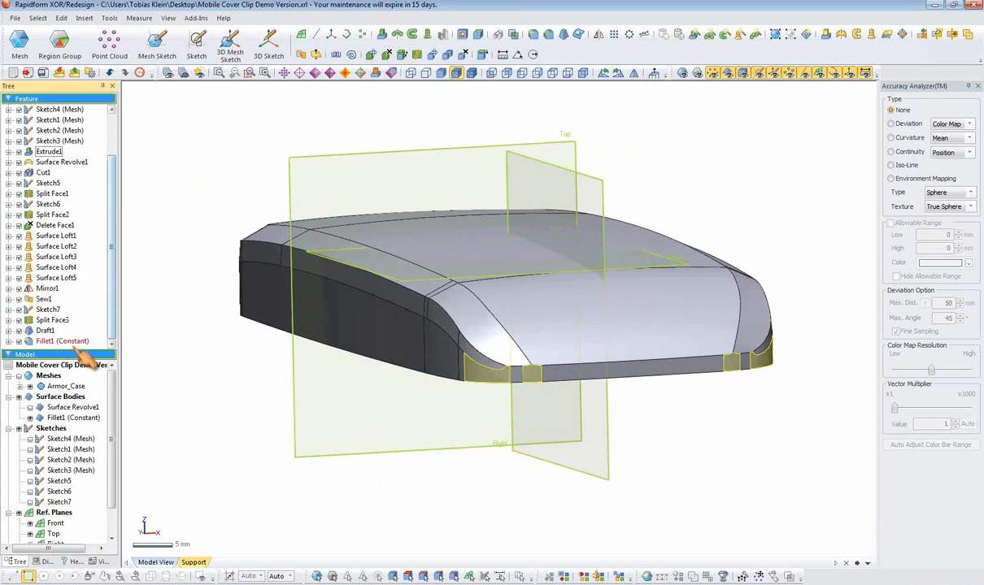
pyautogui.rightClick(80, 342)
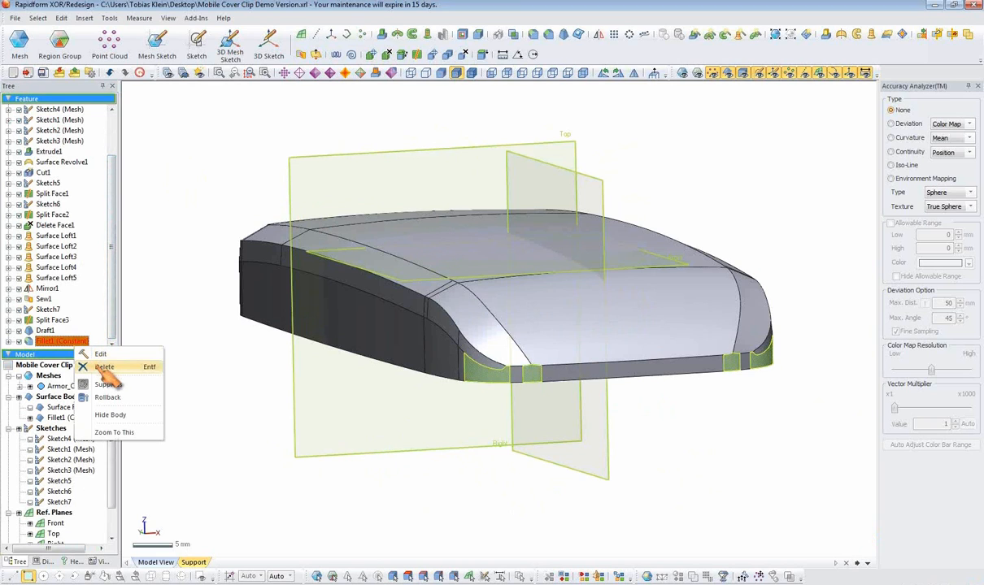
pyautogui.click(106, 368)
pyautogui.click(470, 348)
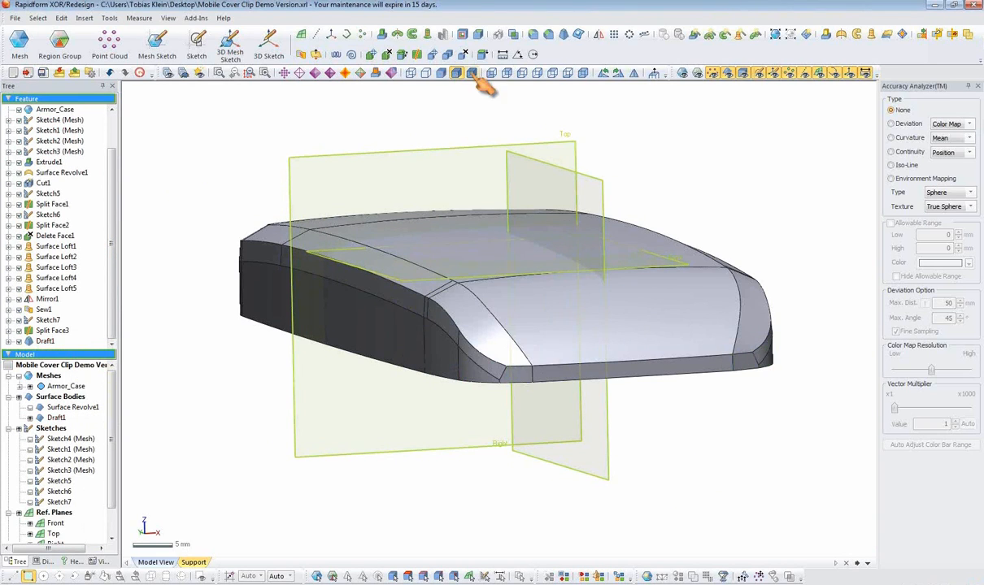
# - Set up a Face Fillet between the sloped lofted face and the drafted upper side face at the rear end
pyautogui.click(532, 34)
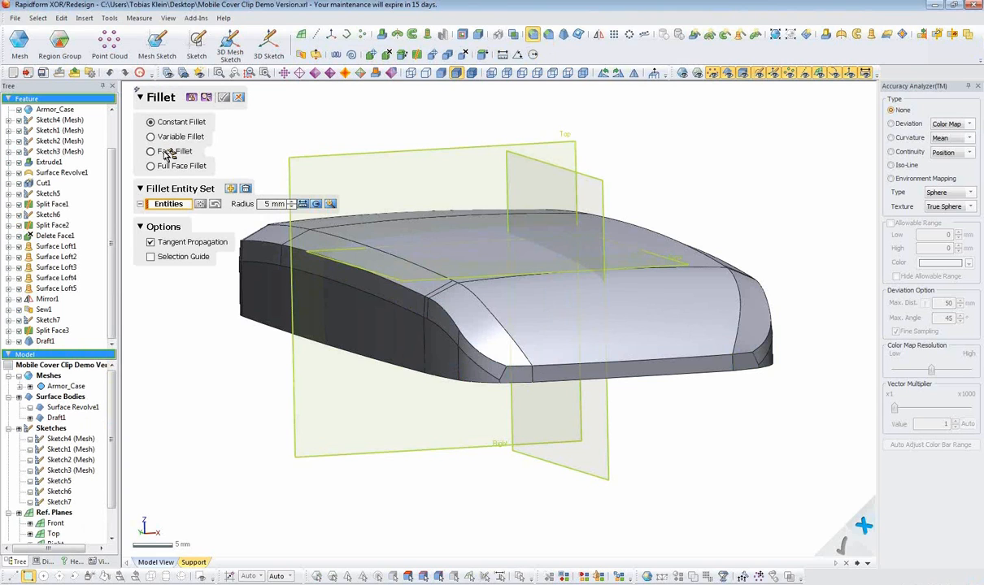
pyautogui.click(165, 155)
pyautogui.moveTo(364, 296); pyautogui.dragTo(496, 302, button='right')
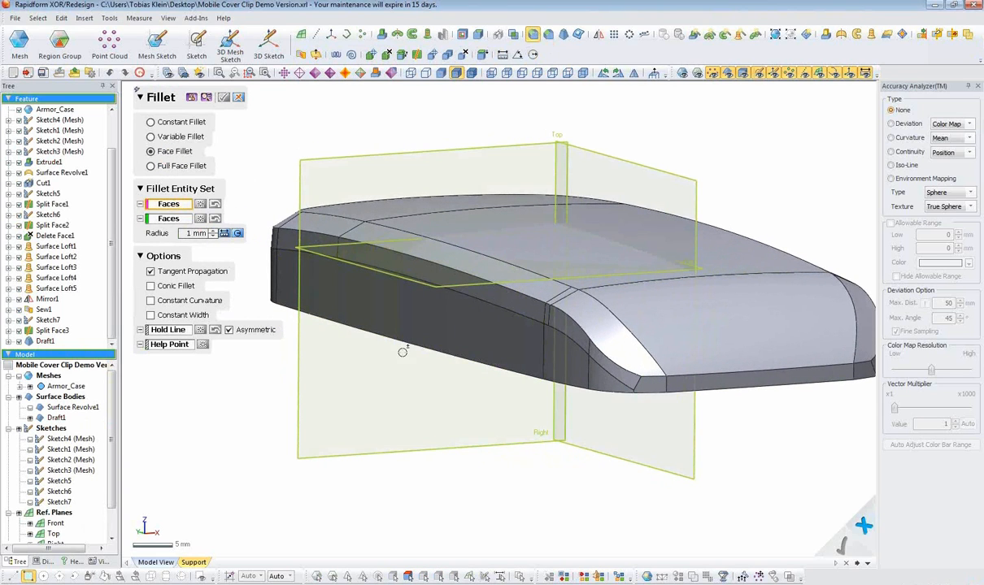
pyautogui.moveTo(342, 344); pyautogui.dragTo(771, 302, button='right')
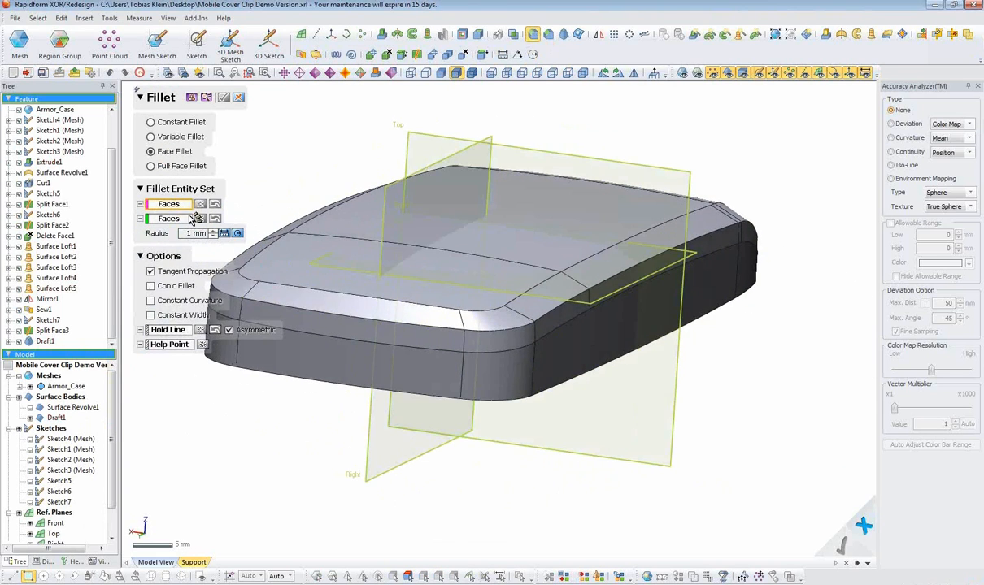
pyautogui.click(381, 316)
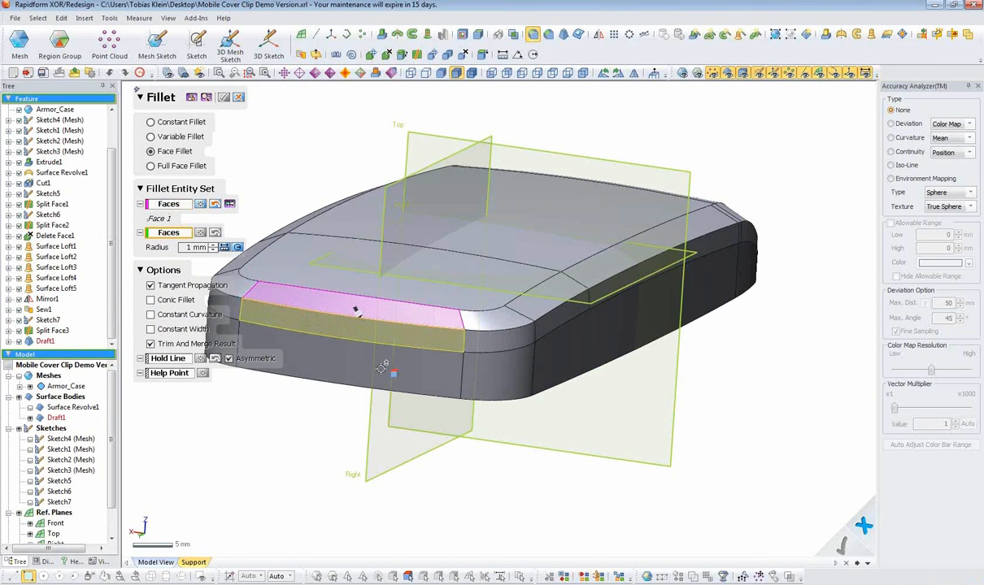
pyautogui.click(380, 336)
# - Set the face fillet to Constant Width with a 1.5 mm radius and apply it
pyautogui.moveTo(715, 313); pyautogui.dragTo(350, 329, button='right')
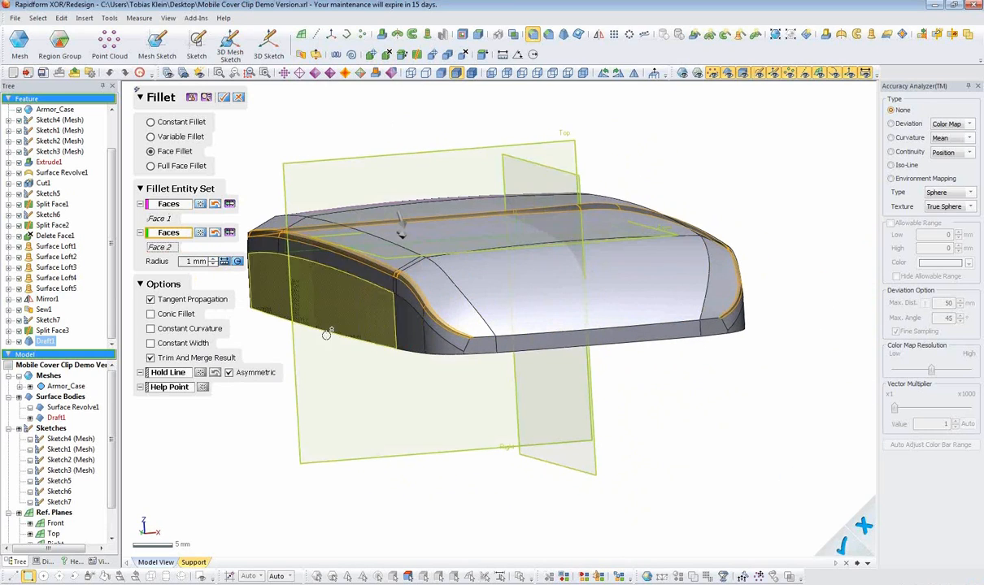
pyautogui.click(150, 344)
pyautogui.moveTo(293, 356); pyautogui.dragTo(488, 358, button='right')
pyautogui.scroll(5, 512, 357)
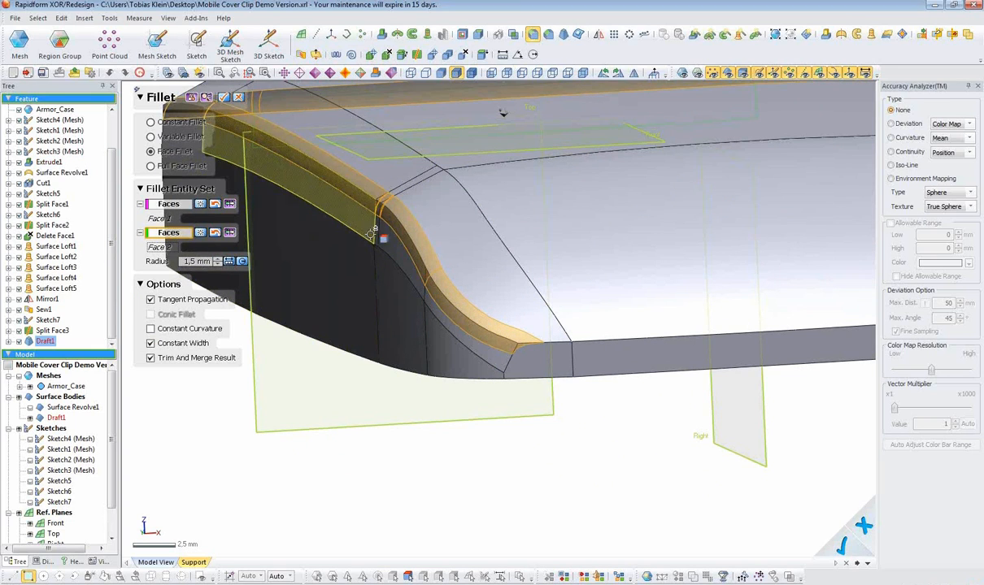
pyautogui.click(224, 97)
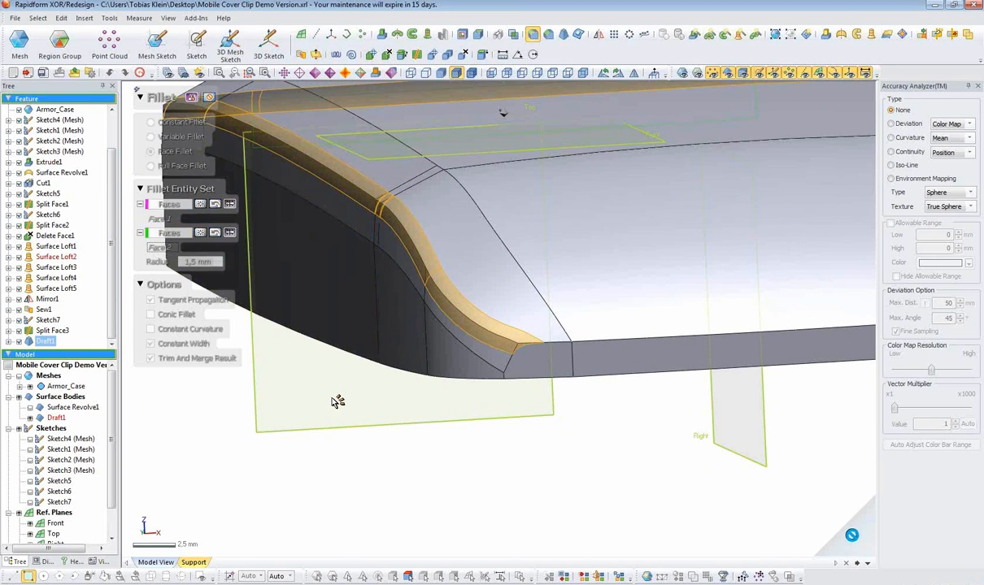
# - Apply a 5 mm Constant Fillet to the two vertical edges at the ends of the flat front wall
pyautogui.moveTo(458, 402); pyautogui.dragTo(391, 478, button='right')
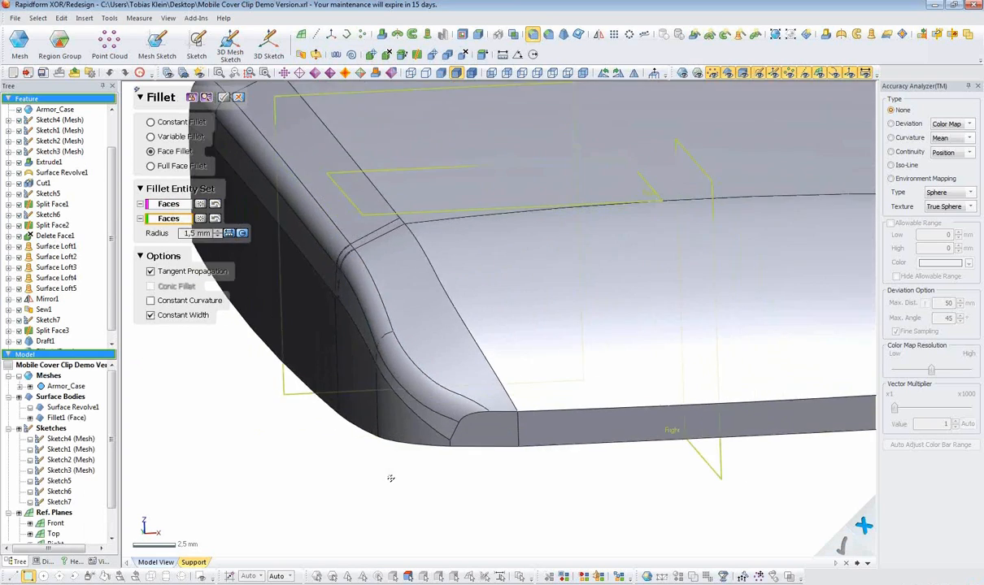
pyautogui.scroll(-5, 391, 478)
pyautogui.moveTo(455, 455); pyautogui.dragTo(382, 369, button='right')
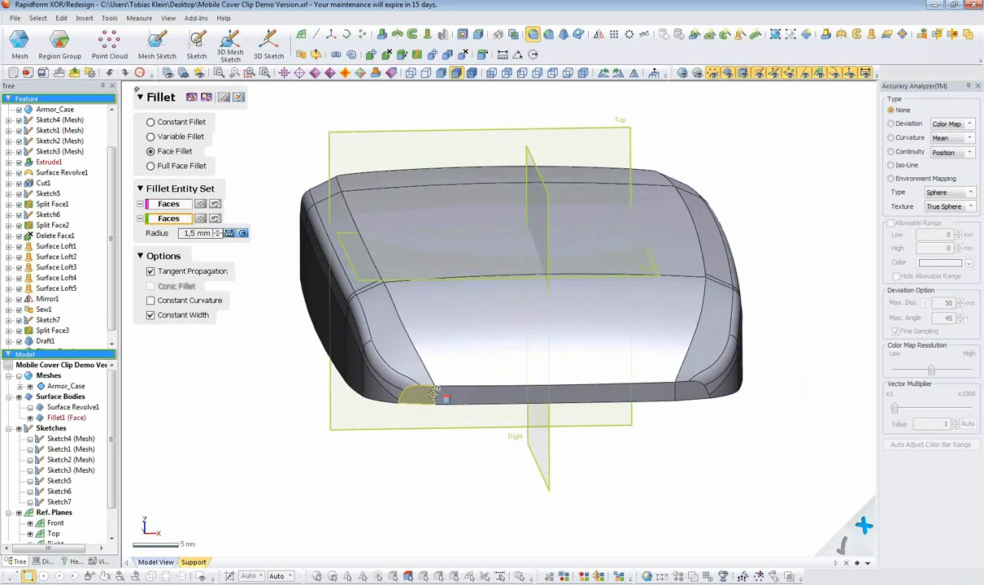
pyautogui.click(150, 122)
pyautogui.click(443, 396)
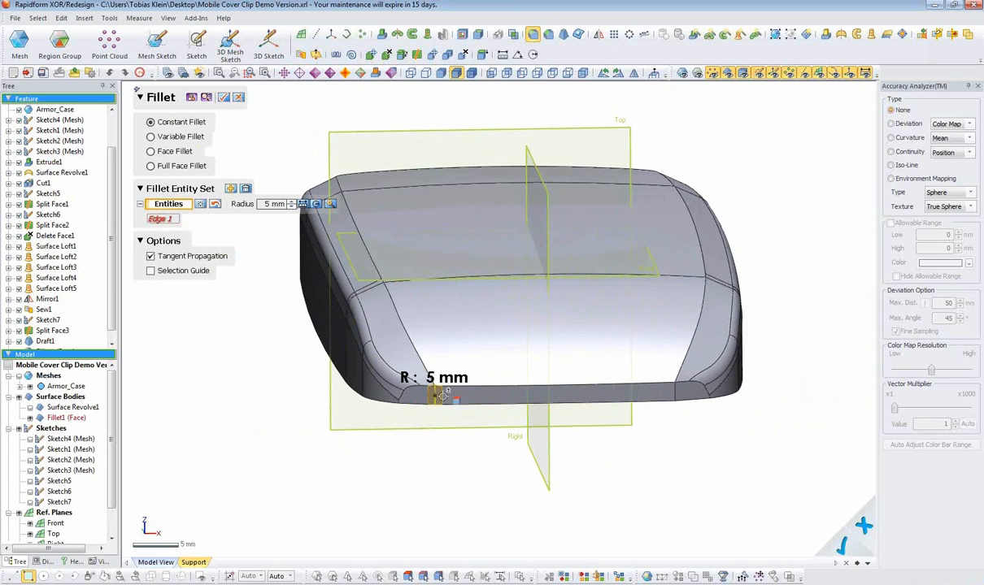
pyautogui.click(686, 391)
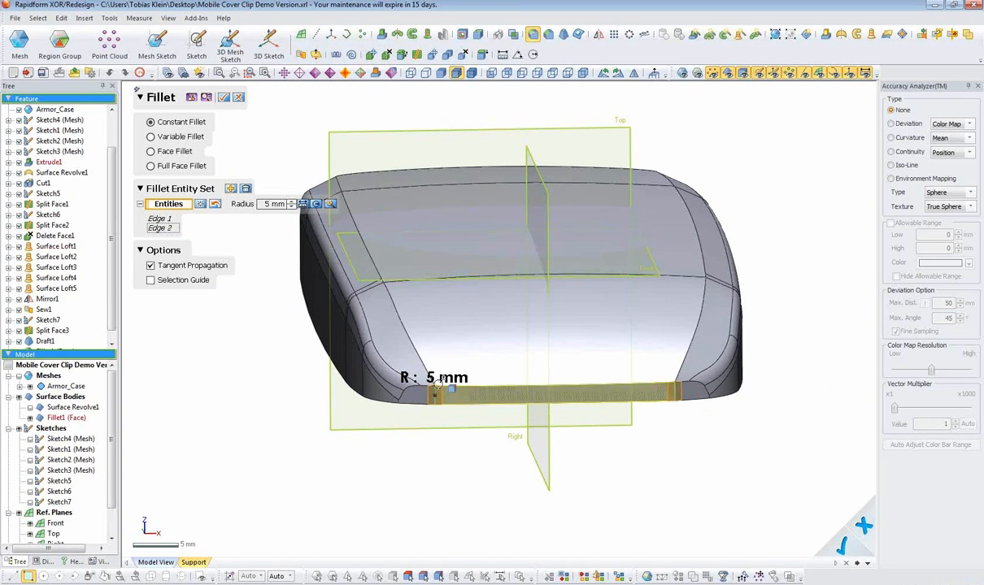
pyautogui.click(226, 98)
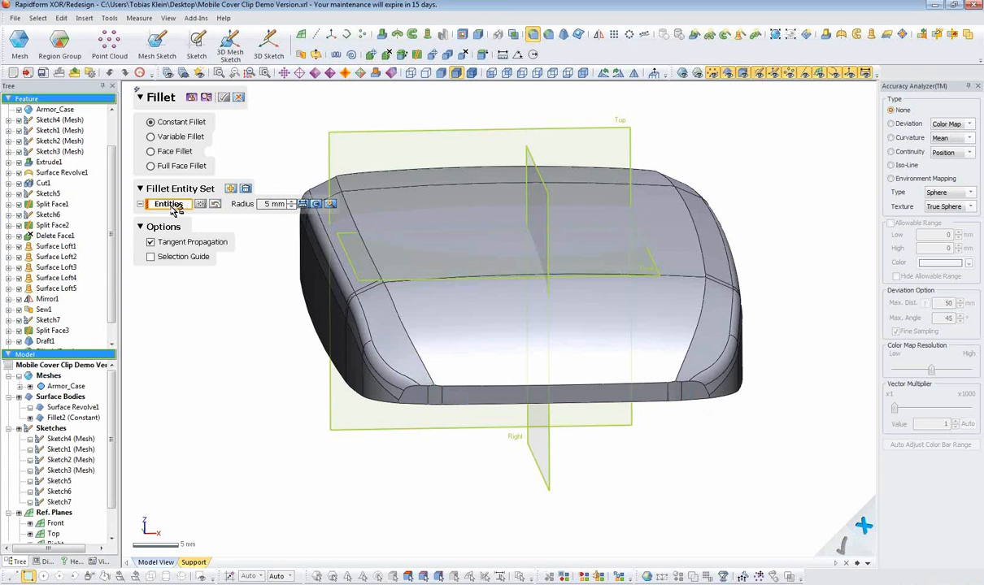
# - Apply a 1.5 mm Constant Width Face Fillet between the rear sloped lofted face and the top surface, and close the command
pyautogui.click(177, 137)
pyautogui.click(169, 152)
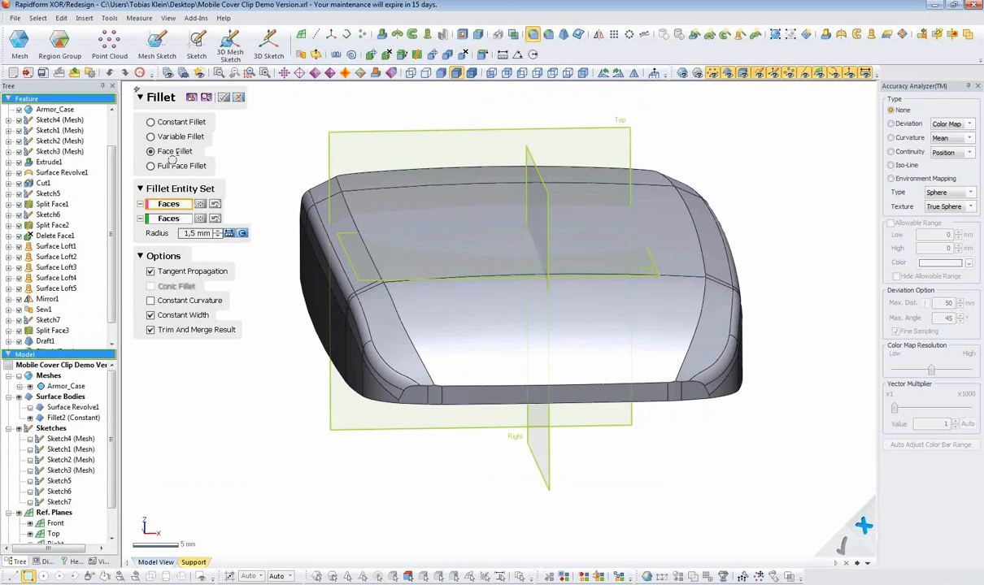
pyautogui.click(172, 206)
pyautogui.moveTo(393, 248)
pyautogui.mouseDown(button='right')
pyautogui.moveTo(360, 430)
pyautogui.moveTo(465, 311)
pyautogui.moveTo(558, 380)
pyautogui.moveTo(450, 191)
pyautogui.moveTo(384, 296)
pyautogui.moveTo(352, 385)
pyautogui.moveTo(285, 398)
pyautogui.mouseUp(button='right')
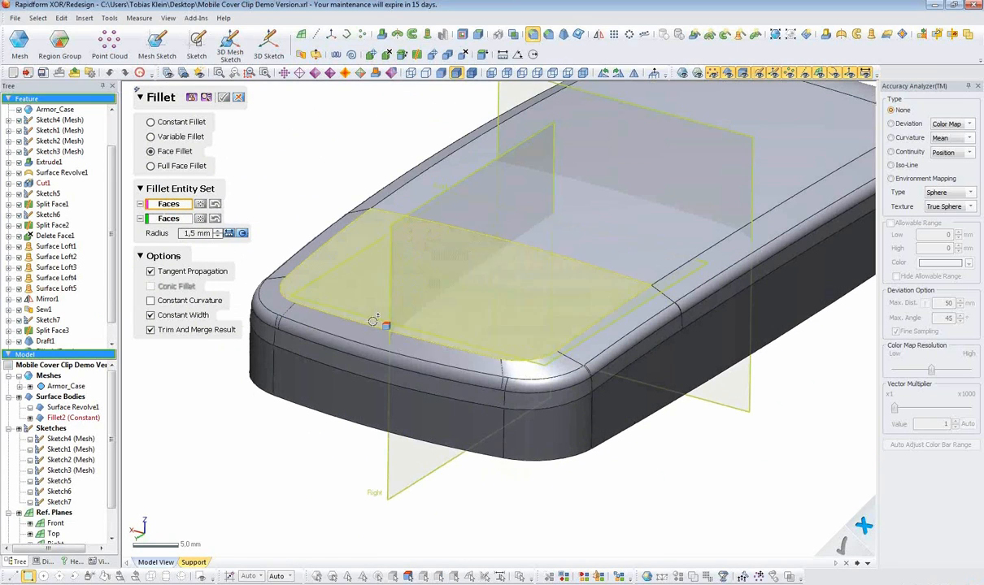
pyautogui.click(392, 342)
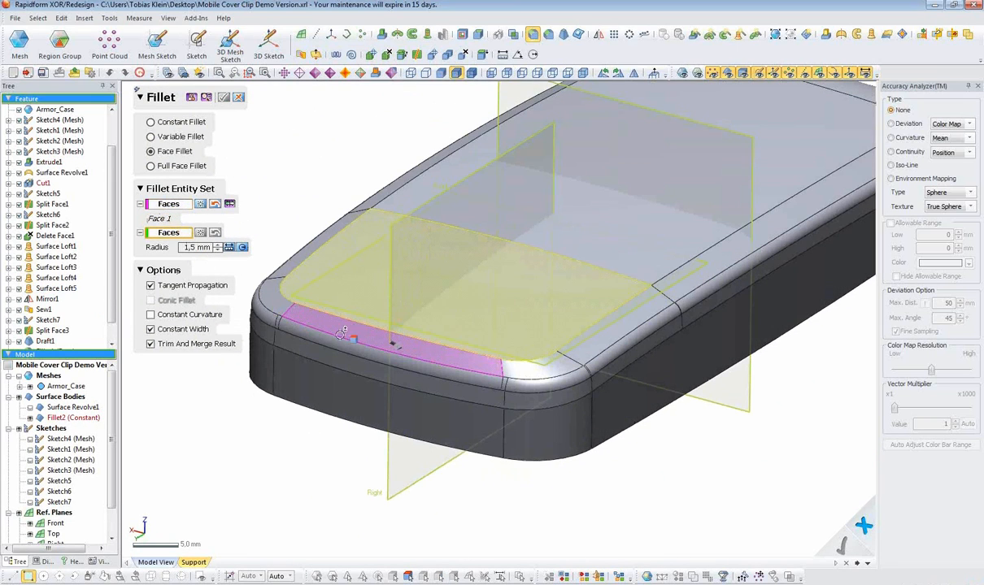
pyautogui.click(279, 355)
pyautogui.moveTo(520, 342); pyautogui.dragTo(260, 126, button='right')
pyautogui.click(229, 97)
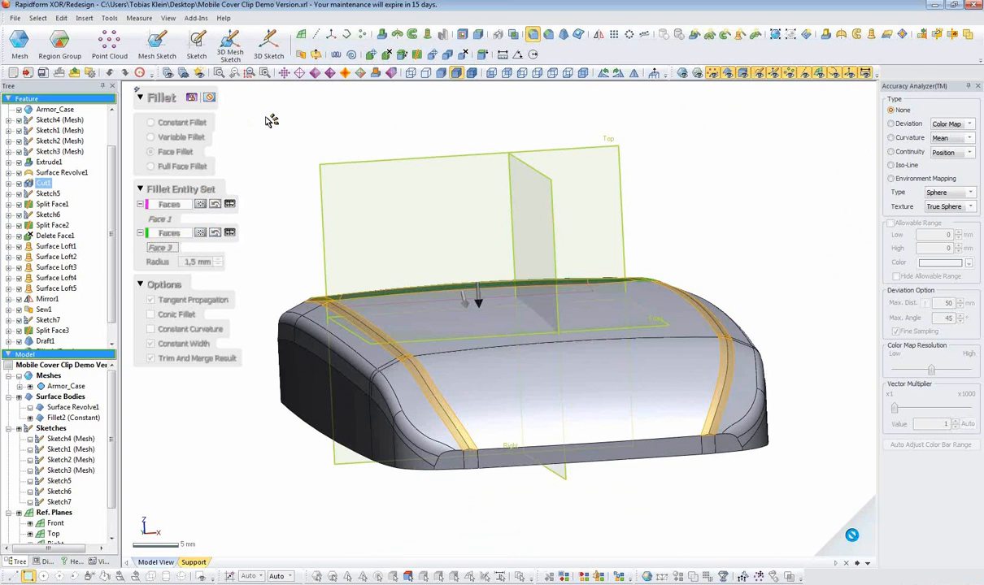
pyautogui.click(239, 98)
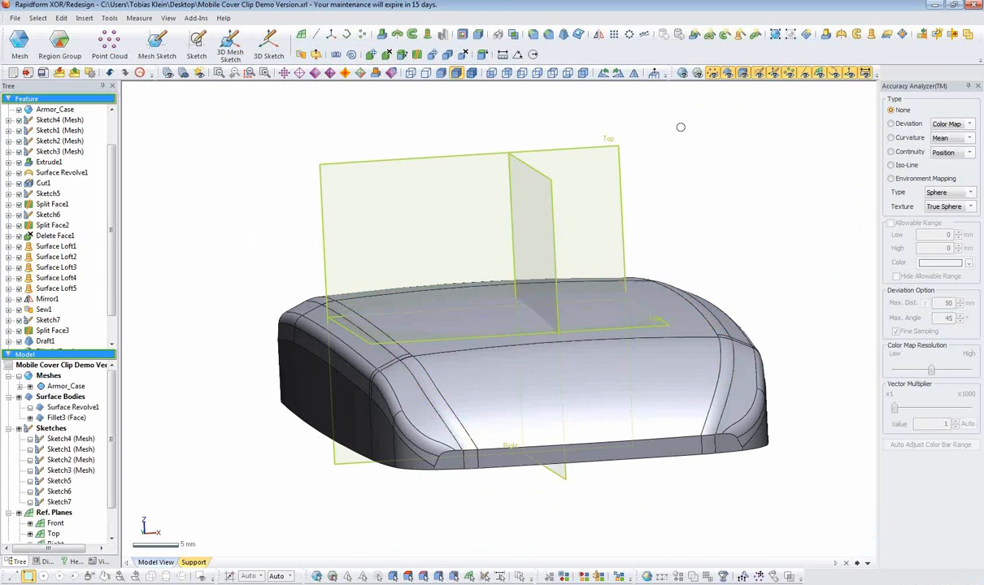
# - Display the Deviation color map on the filleted body and examine its top and long side
pyautogui.click(909, 123)
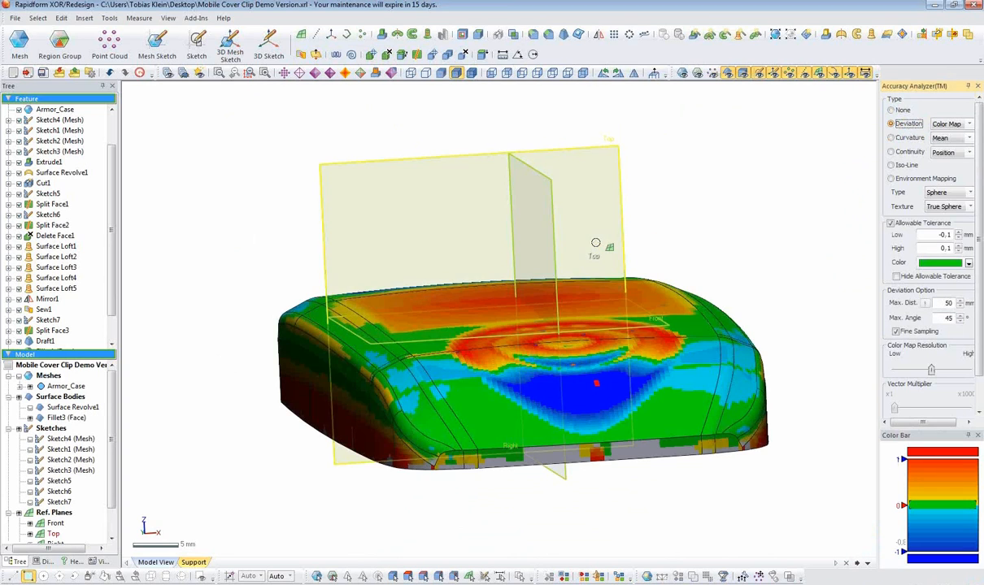
pyautogui.moveTo(500, 347); pyautogui.dragTo(608, 337, button='right')
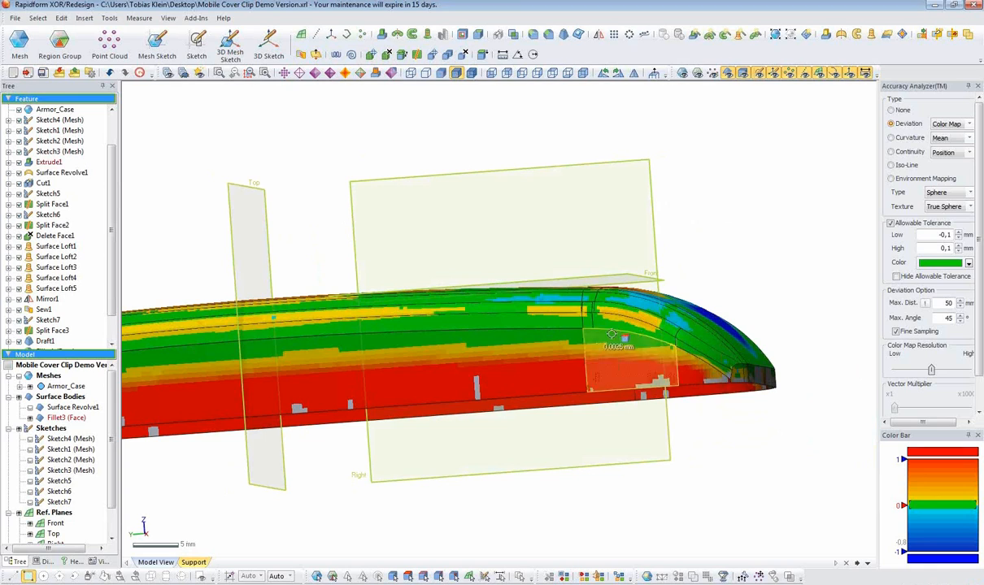
# - Overlay the scan mesh on the deviation color map, examine the cover's top and sides, and turn off the mesh and the map
pyautogui.moveTo(618, 340); pyautogui.dragTo(758, 247, button='right')
pyautogui.click(685, 75)
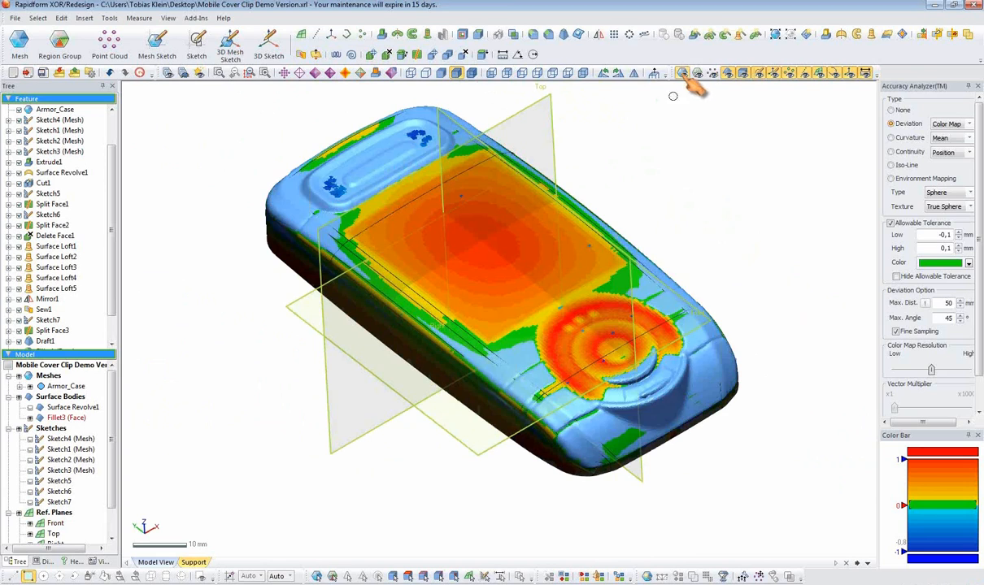
pyautogui.moveTo(407, 254); pyautogui.dragTo(260, 269, button='right')
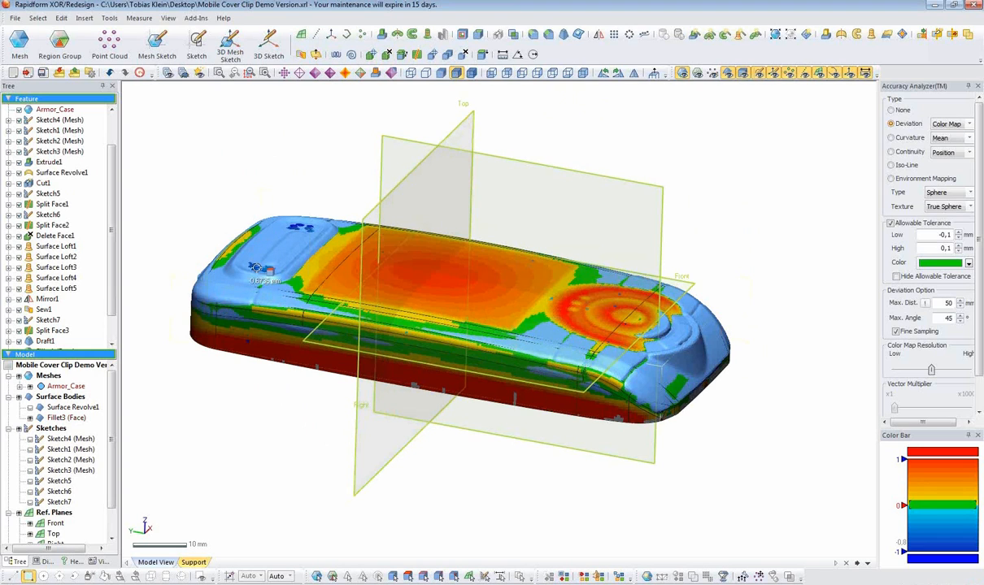
pyautogui.moveTo(391, 299); pyautogui.dragTo(435, 308, button='right')
pyautogui.moveTo(630, 329); pyautogui.dragTo(517, 346, button='right')
pyautogui.moveTo(410, 382); pyautogui.dragTo(350, 330, button='right')
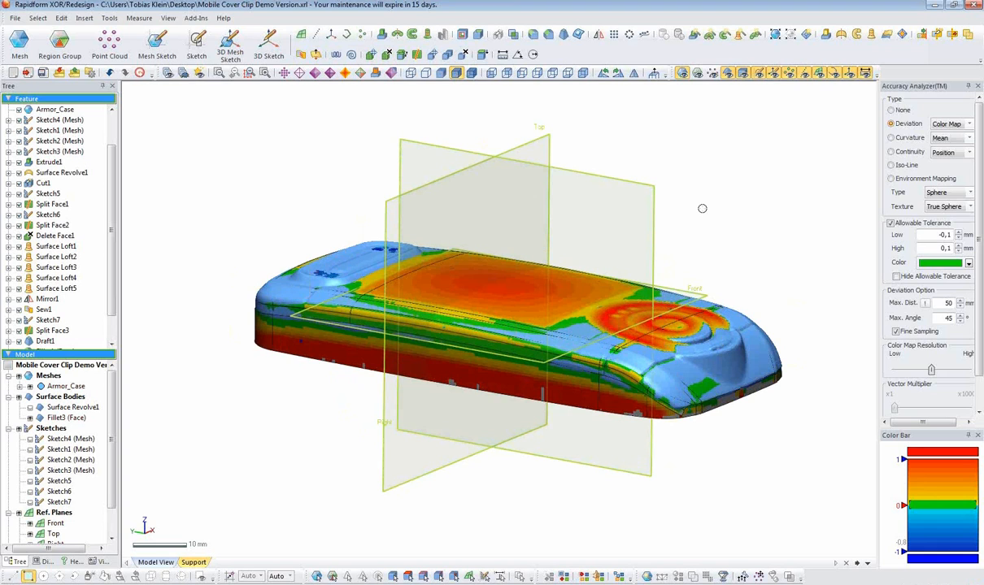
pyautogui.moveTo(638, 187); pyautogui.dragTo(690, 190, button='right')
pyautogui.click(683, 74)
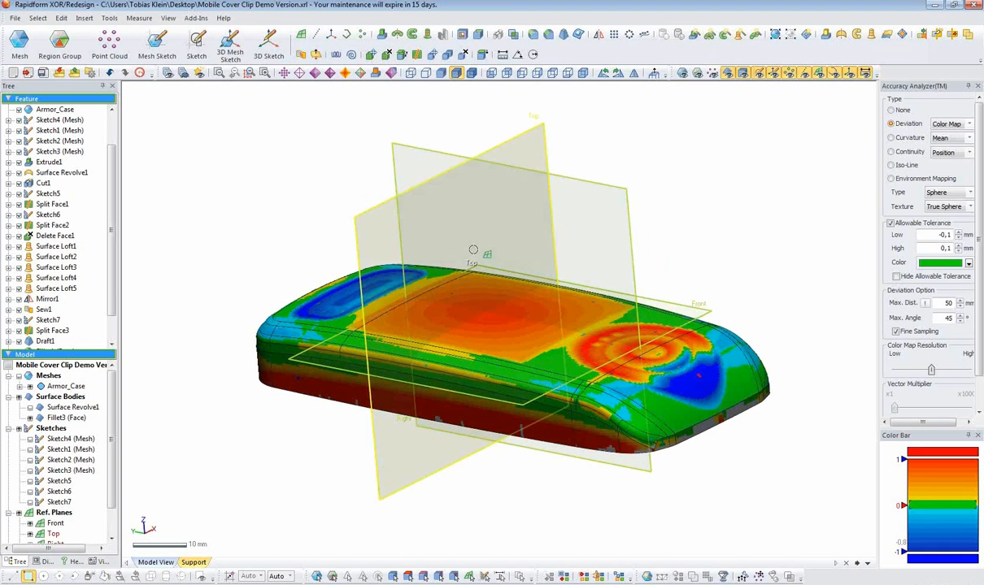
pyautogui.click(898, 113)
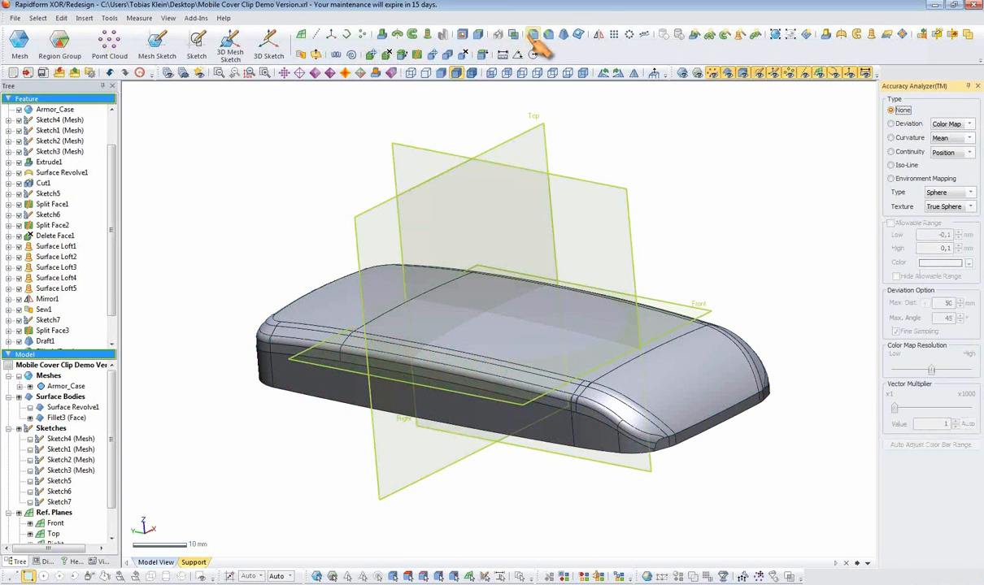
# - Thicken the filleted surface body by 1 mm in Direction1, checking the preview's inside and outside with the Deviation color map
pyautogui.click(462, 35)
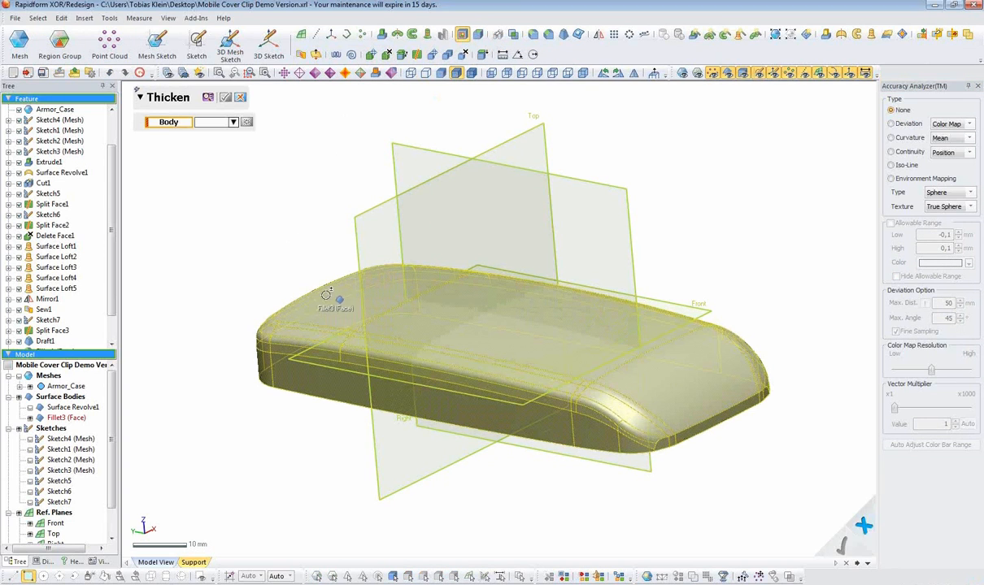
pyautogui.click(325, 294)
pyautogui.moveTo(307, 212); pyautogui.dragTo(709, 236, button='right')
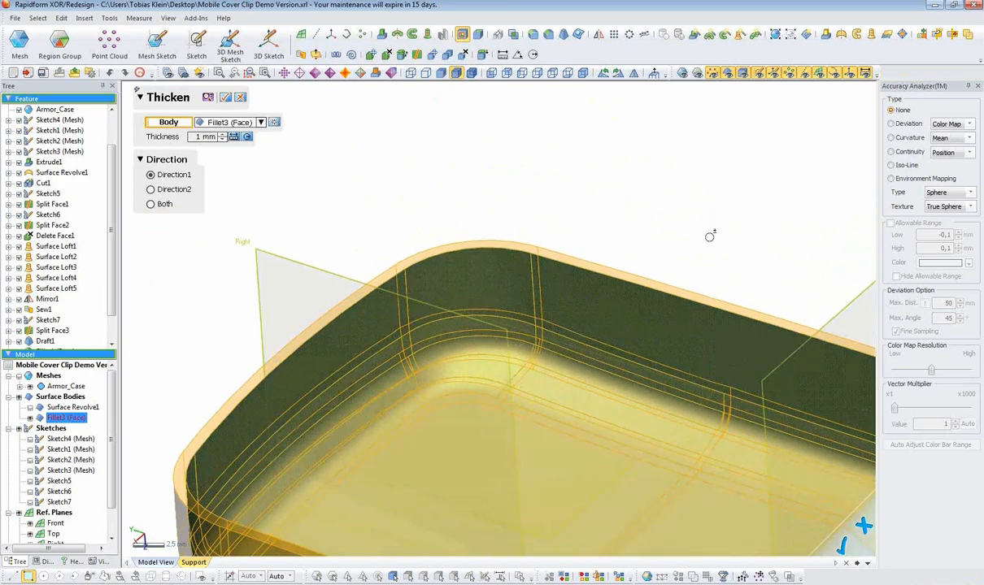
pyautogui.click(891, 124)
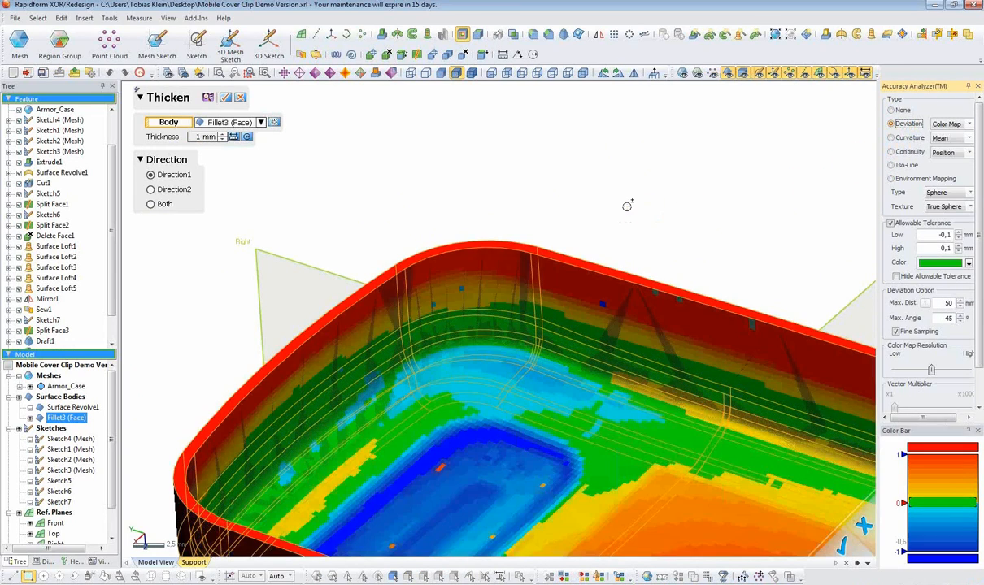
pyautogui.moveTo(551, 206); pyautogui.dragTo(485, 392, button='right')
pyautogui.moveTo(542, 233); pyautogui.dragTo(437, 468, button='right')
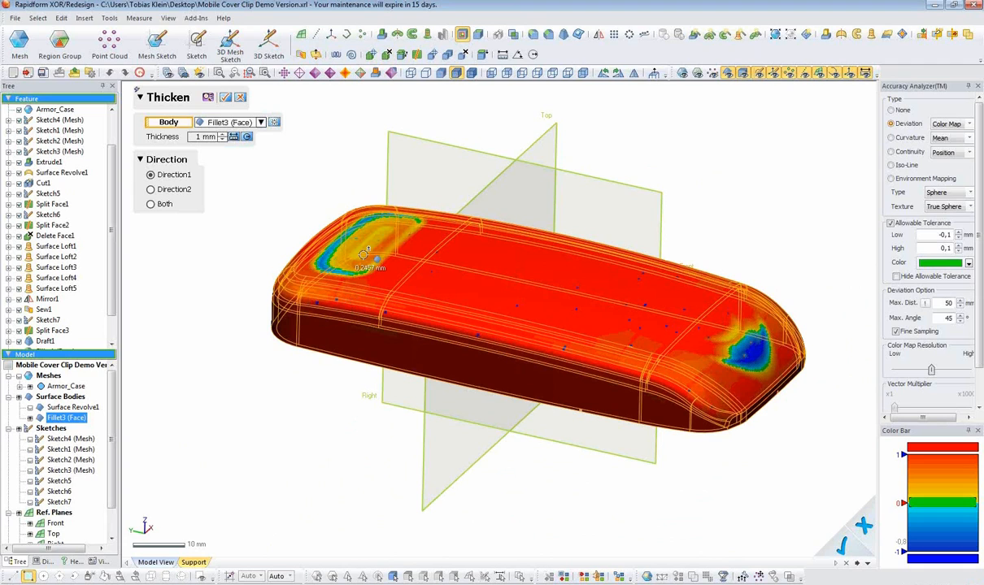
pyautogui.click(229, 98)
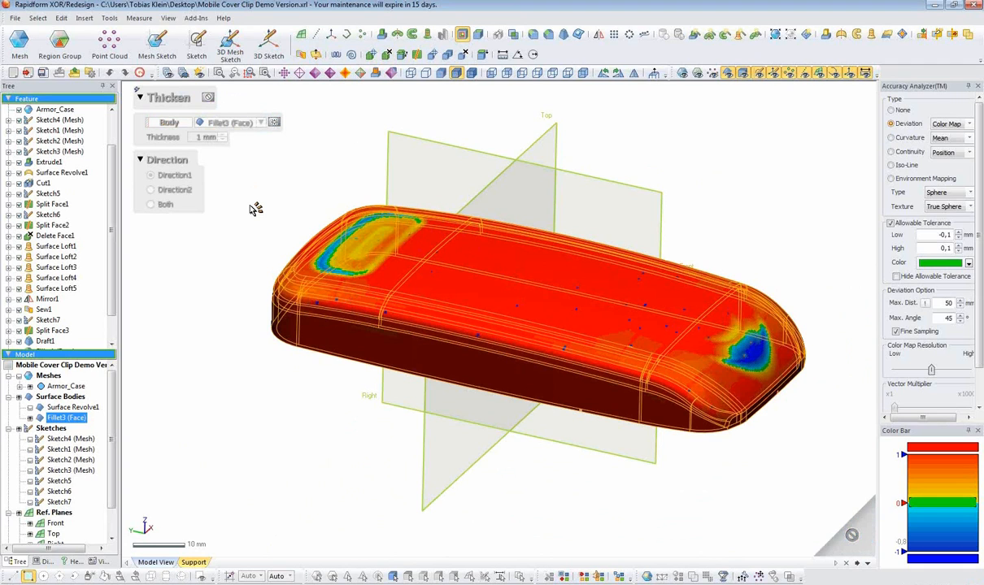
# - Set up a Constant Fillet with a 1 mm radius on the long upper edge of the flat front wall
pyautogui.moveTo(560, 430); pyautogui.dragTo(254, 329, button='right')
pyautogui.scroll(4, 520, 455)
pyautogui.moveTo(561, 462); pyautogui.dragTo(676, 434, button='right')
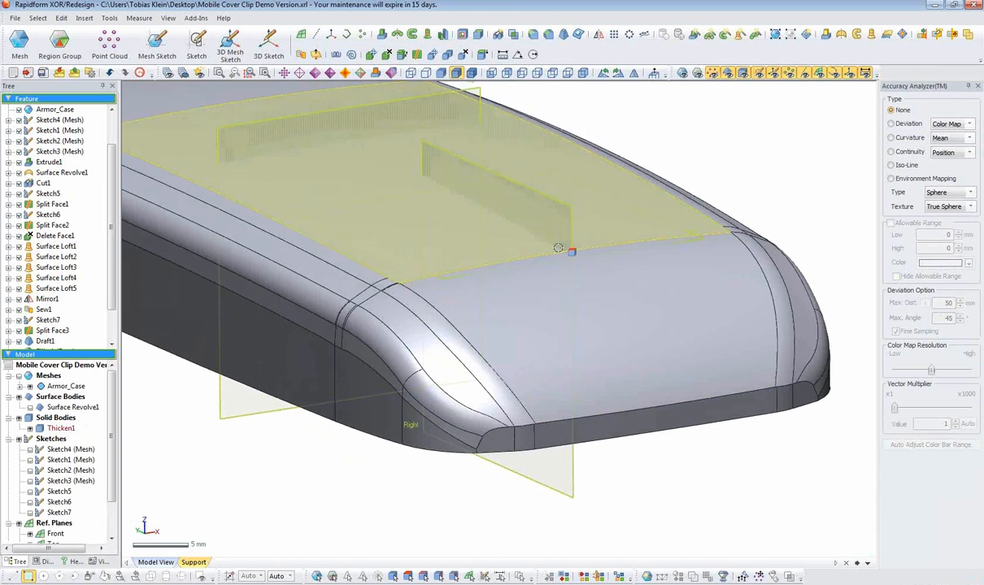
pyautogui.click(533, 35)
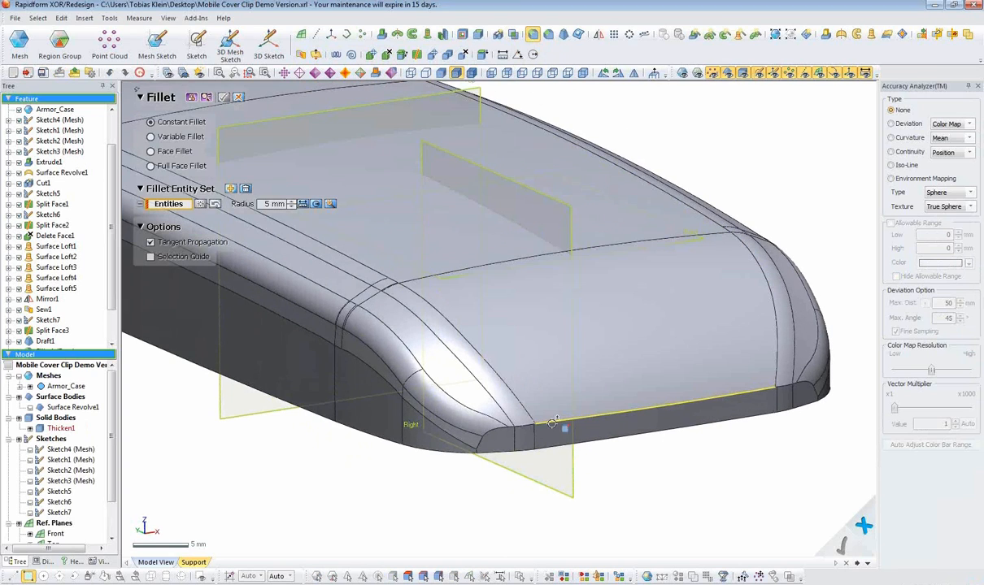
pyautogui.click(479, 457)
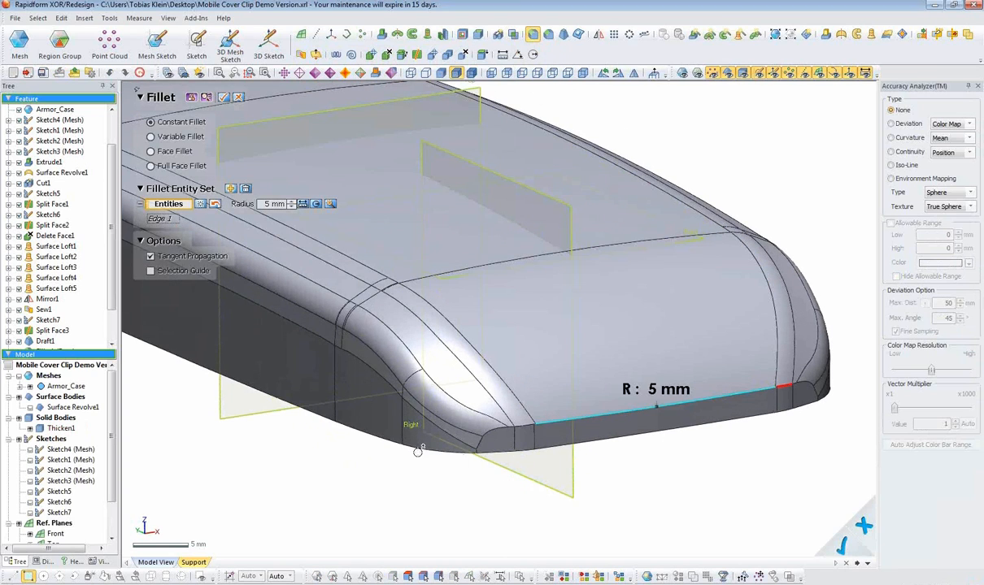
pyautogui.press('Return')
pyautogui.click(279, 203)
pyautogui.write('1')
pyautogui.press('Return')
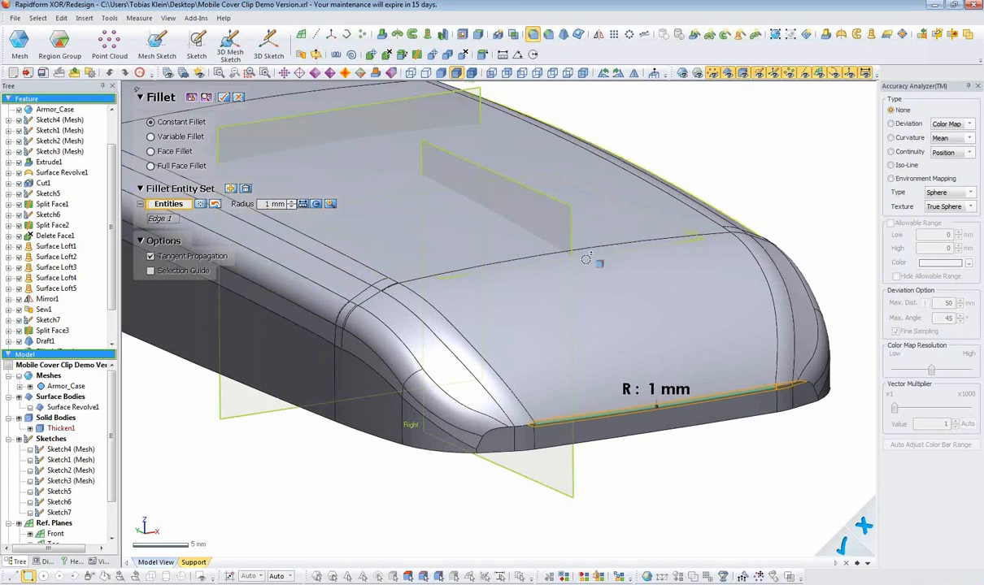
# - Add the remaining short upper edges at both ends of the front wall to the fillet, apply it, and close the command
pyautogui.click(504, 431)
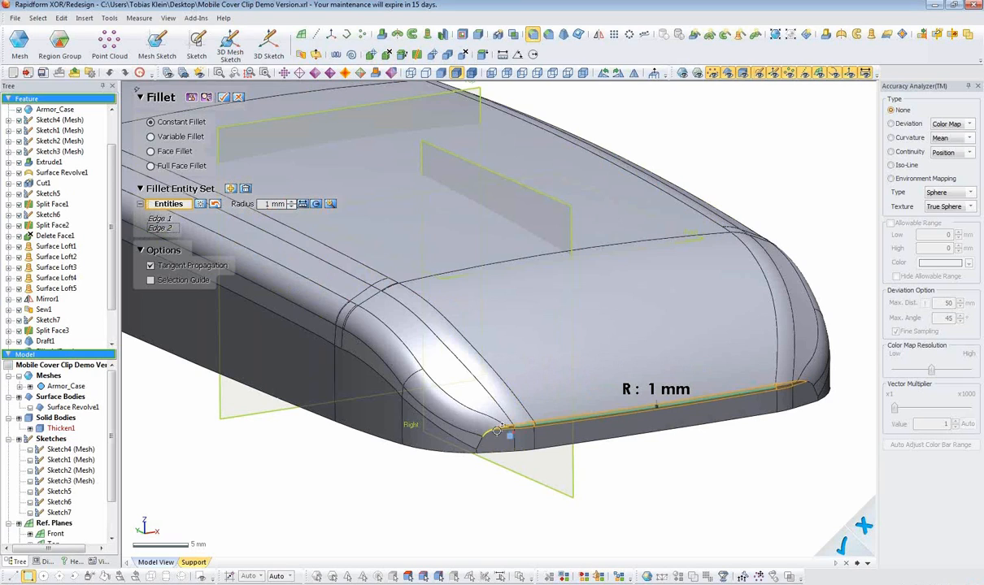
pyautogui.click(556, 452)
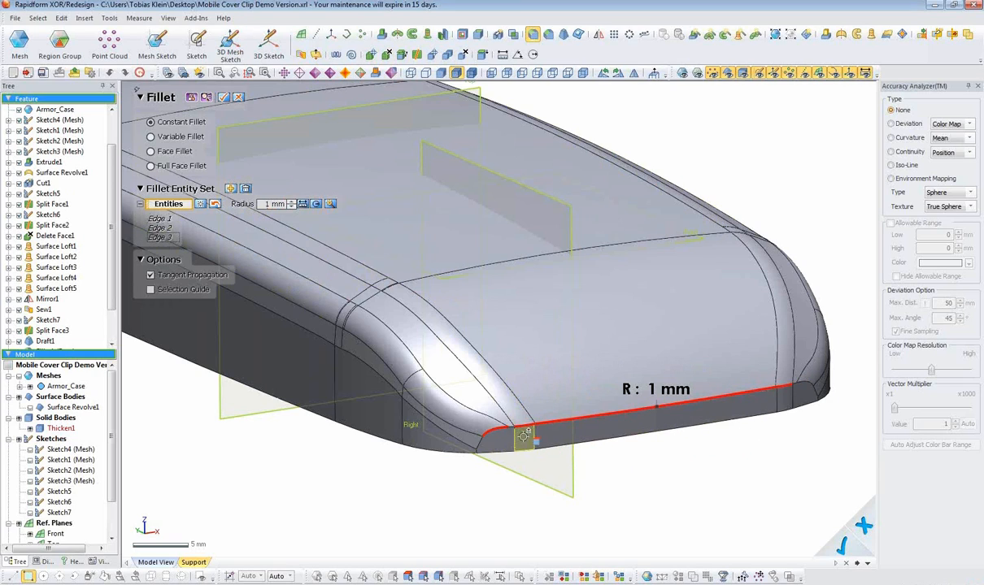
pyautogui.click(508, 437)
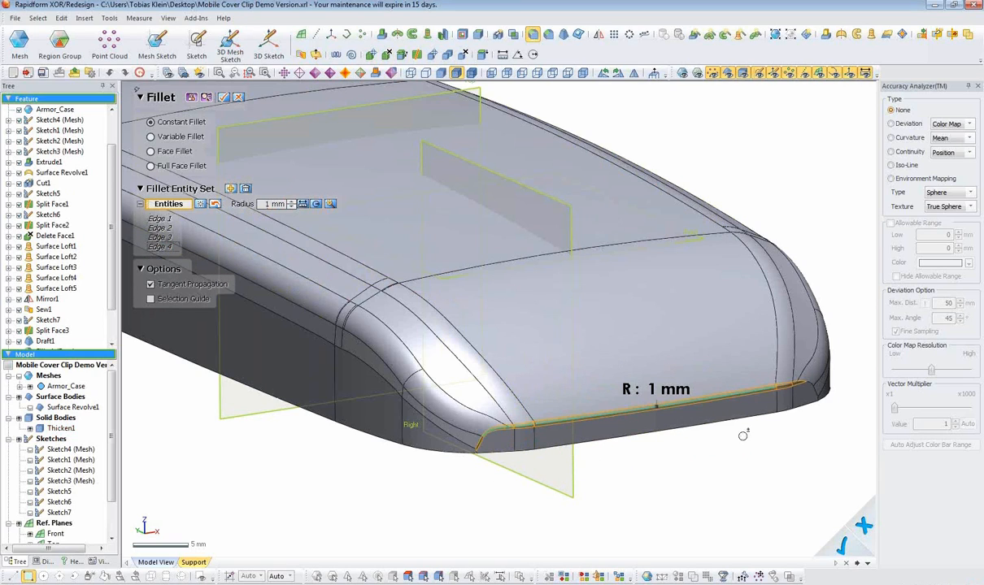
pyautogui.click(804, 403)
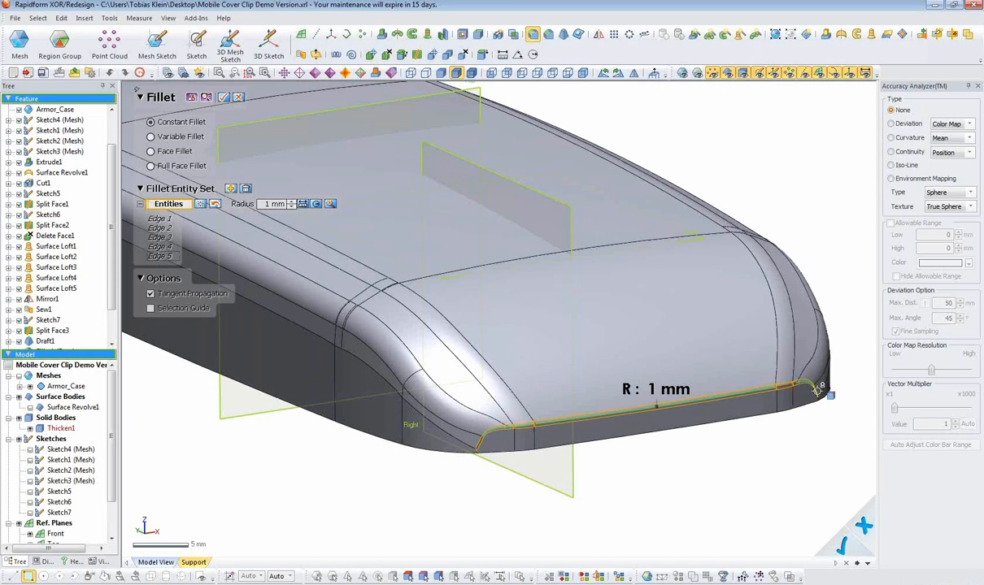
pyautogui.click(817, 390)
pyautogui.moveTo(816, 421); pyautogui.dragTo(539, 439, button='right')
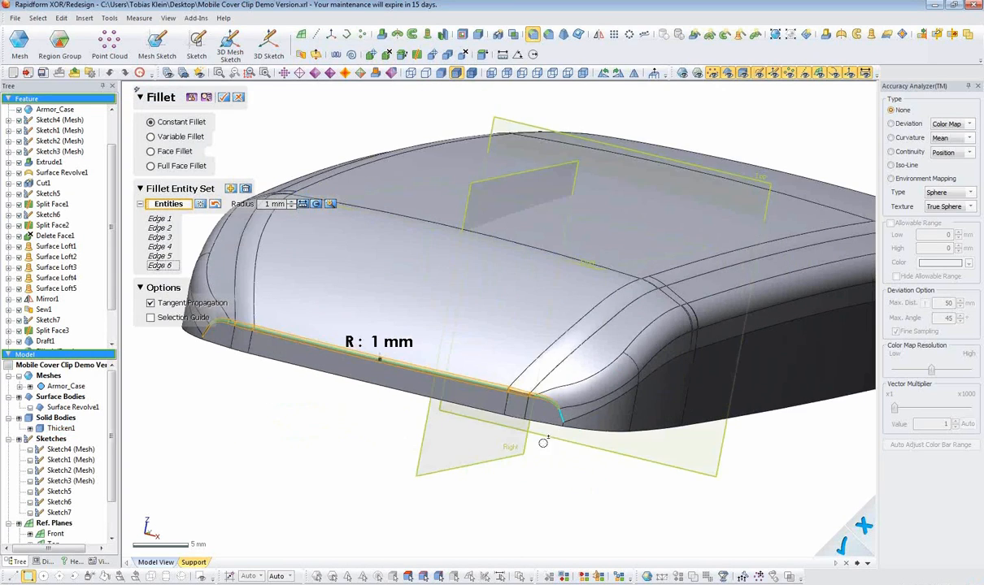
pyautogui.scroll(3, 582, 450)
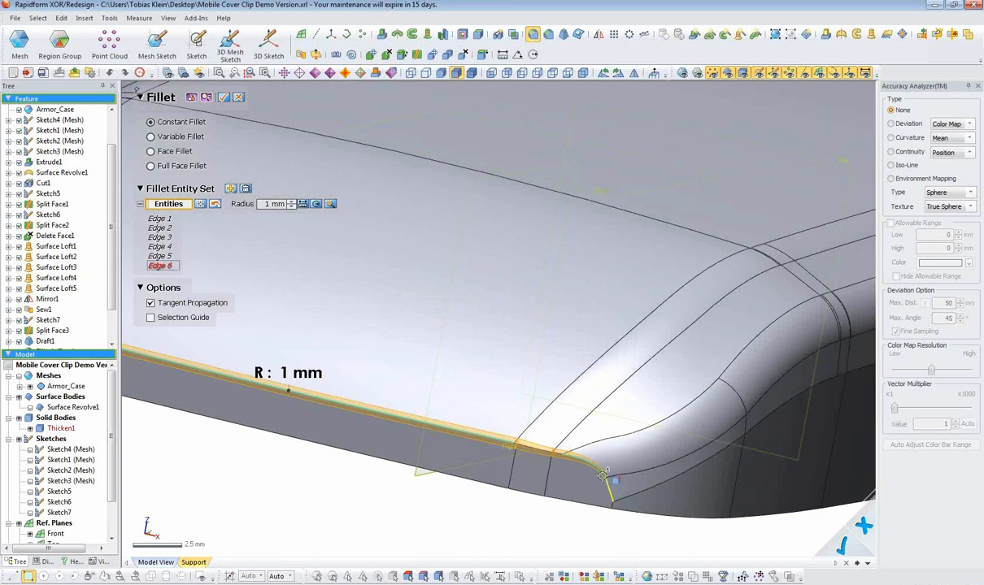
pyautogui.click(536, 452)
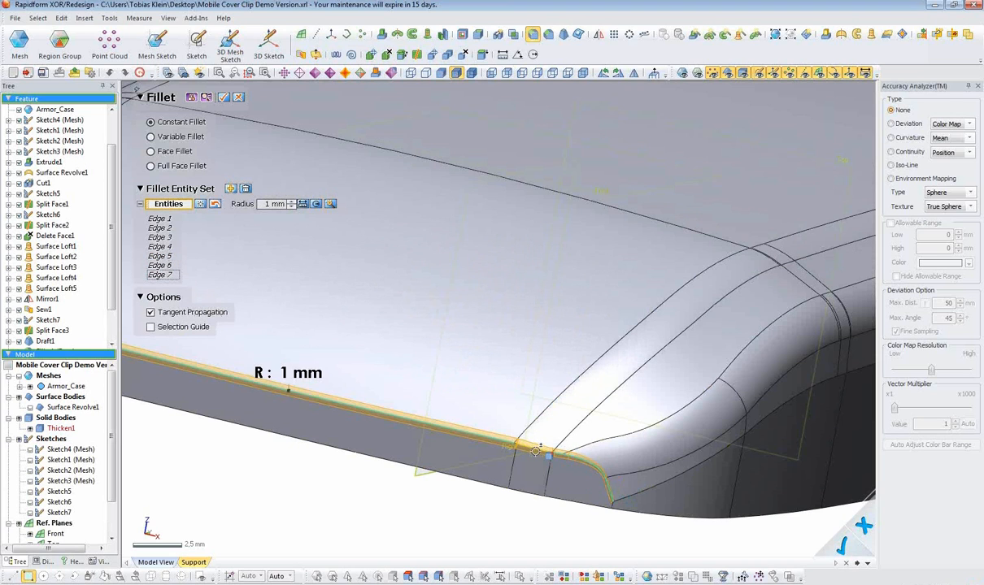
pyautogui.moveTo(474, 472); pyautogui.dragTo(759, 310, button='right')
pyautogui.moveTo(472, 242); pyautogui.dragTo(497, 230, button='right')
pyautogui.click(223, 97)
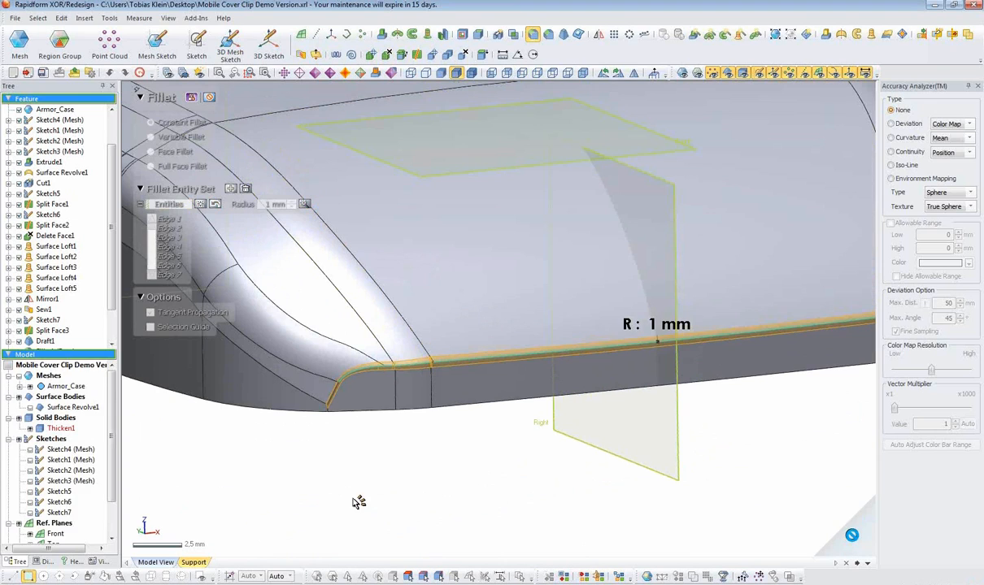
pyautogui.scroll(-4, 312, 441)
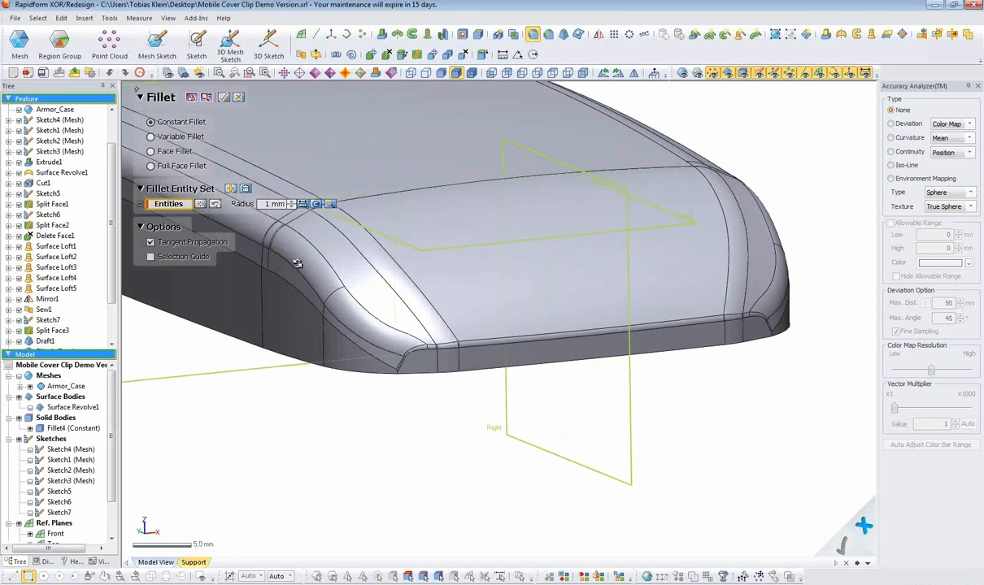
pyautogui.click(242, 99)
# - Start a sketch on the Front plane, show the scan mesh, and hide the solid body
pyautogui.scroll(-5, 432, 470)
pyautogui.moveTo(419, 402)
pyautogui.mouseDown(button='right')
pyautogui.moveTo(506, 385)
pyautogui.moveTo(447, 351)
pyautogui.moveTo(644, 298)
pyautogui.moveTo(382, 340)
pyautogui.moveTo(509, 377)
pyautogui.moveTo(486, 237)
pyautogui.moveTo(229, 341)
pyautogui.moveTo(273, 501)
pyautogui.moveTo(439, 291)
pyautogui.moveTo(375, 304)
pyautogui.moveTo(350, 294)
pyautogui.mouseUp(button='right')
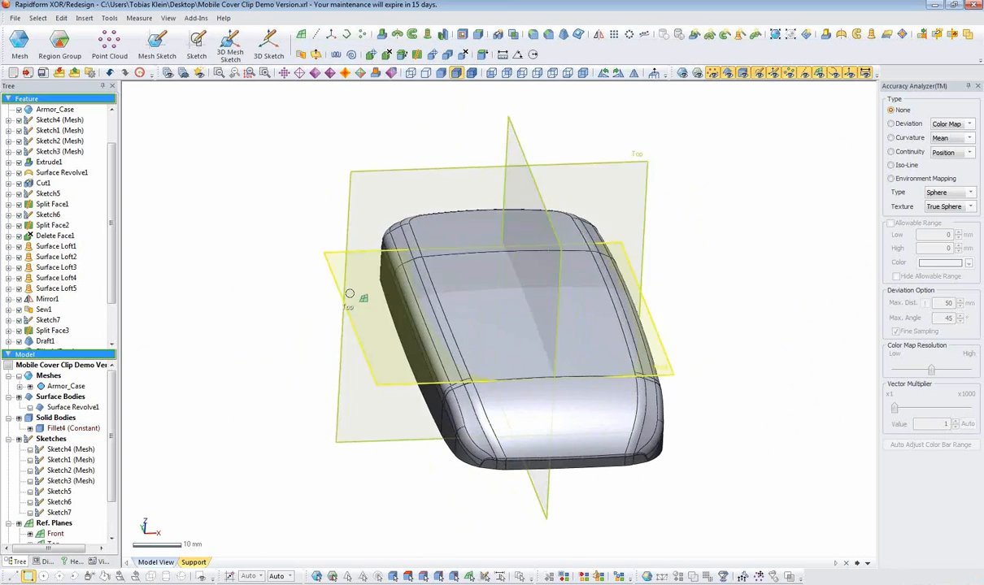
pyautogui.click(659, 332)
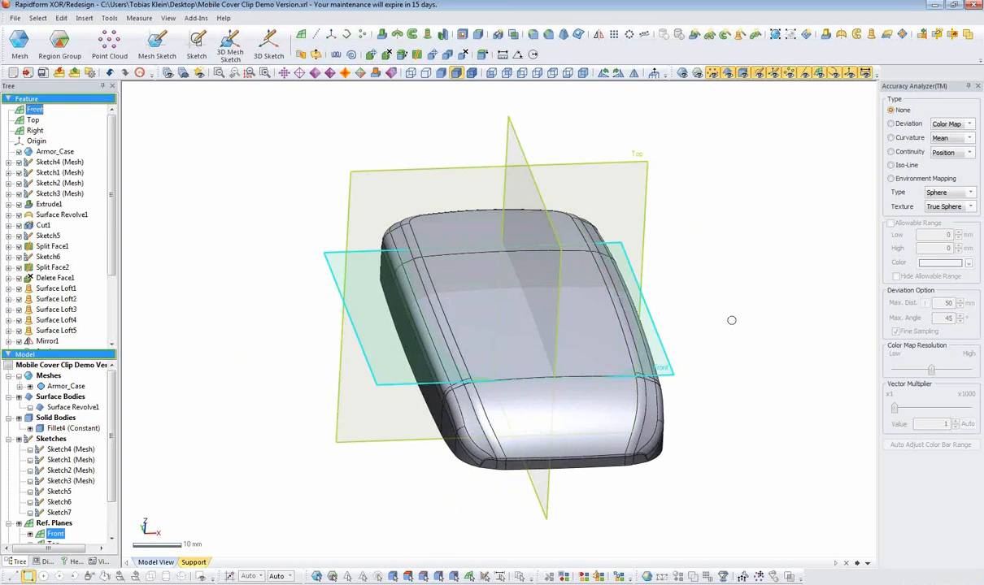
pyautogui.click(197, 41)
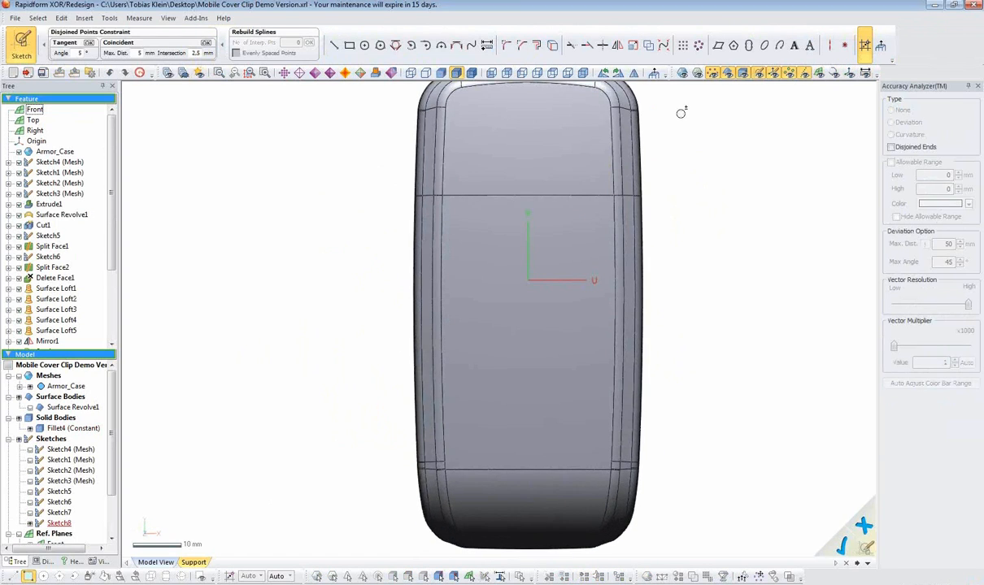
pyautogui.click(685, 72)
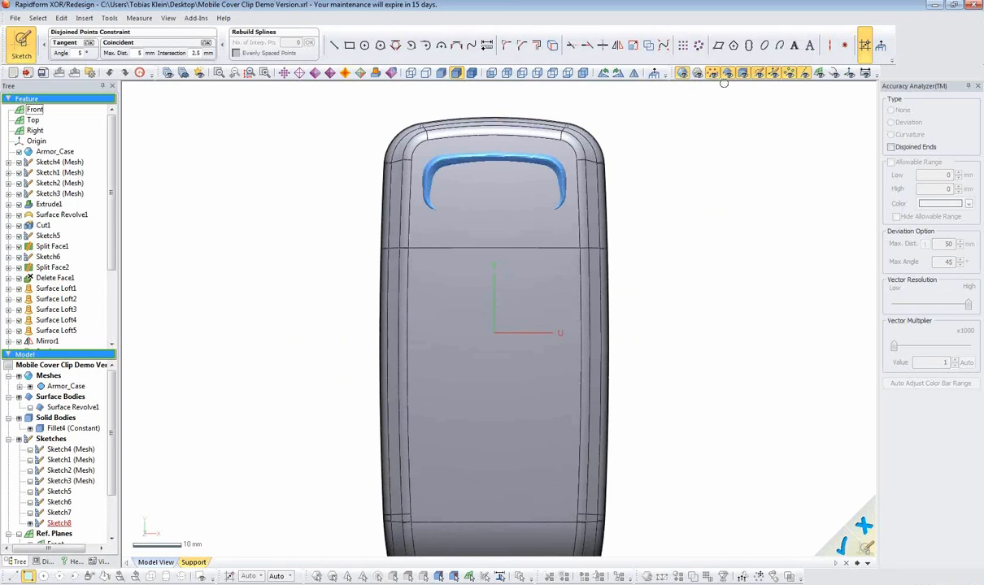
pyautogui.click(727, 73)
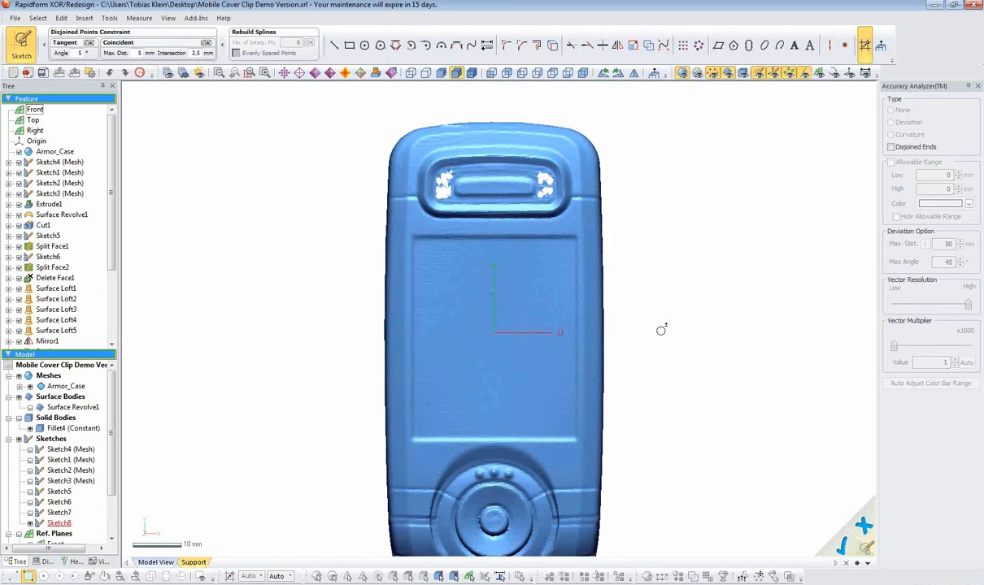
pyautogui.keyDown('ctrl'); pyautogui.moveTo(661, 330); pyautogui.dragTo(654, 283, button='right'); pyautogui.keyUp('ctrl')
pyautogui.keyDown('ctrl'); pyautogui.moveTo(658, 155); pyautogui.dragTo(656, 201, button='right'); pyautogui.keyUp('ctrl')
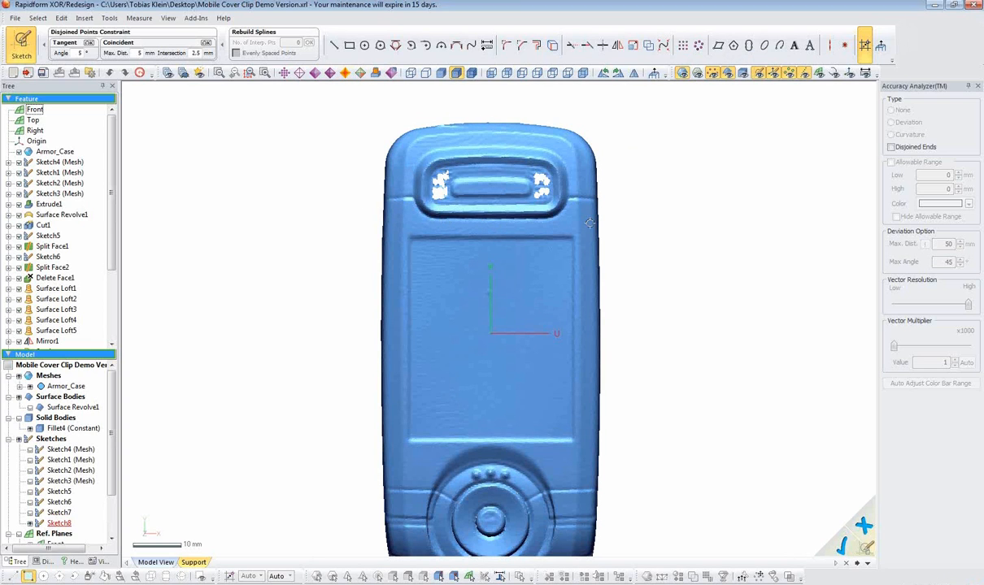
# - Draw a vertical construction line about 58 mm long from the origin down past the lower end of the phone cover
pyautogui.moveTo(487, 372); pyautogui.dragTo(493, 237, button='middle')
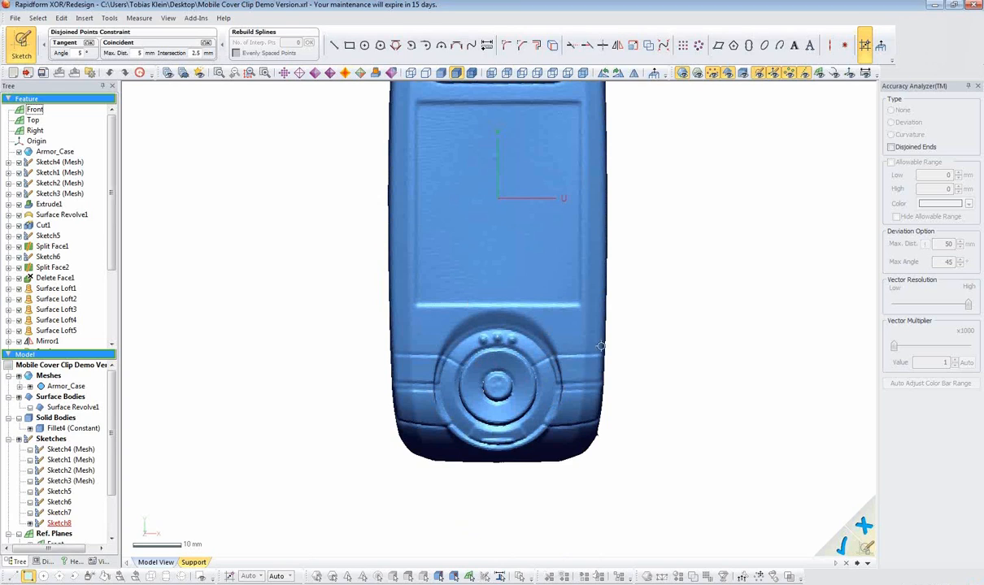
pyautogui.click(828, 44)
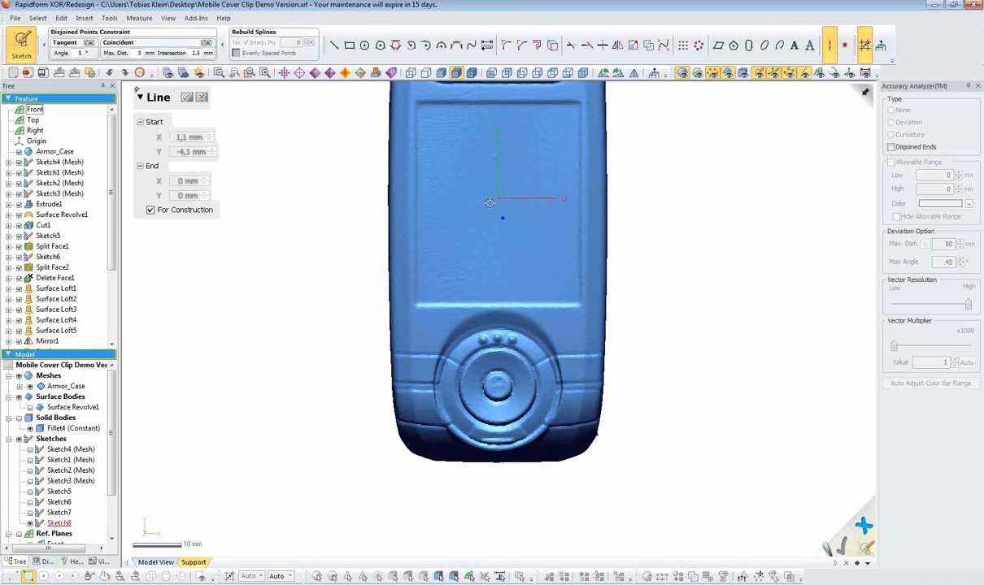
pyautogui.click(496, 199)
pyautogui.click(497, 478)
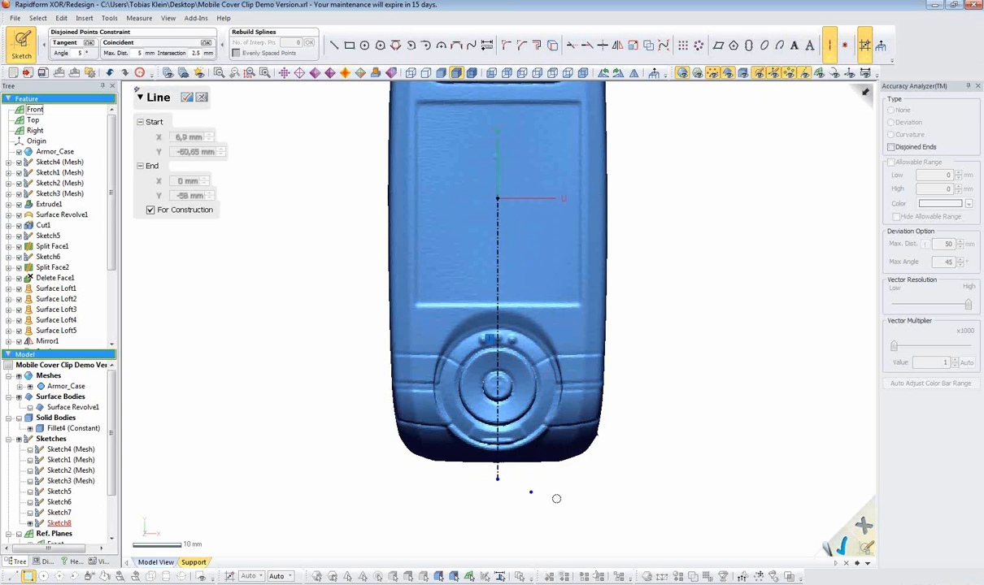
# - Display the Sketch1 (Mesh) outline as a reference and hide the scan mesh
pyautogui.moveTo(569, 103); pyautogui.dragTo(572, 251, button='middle')
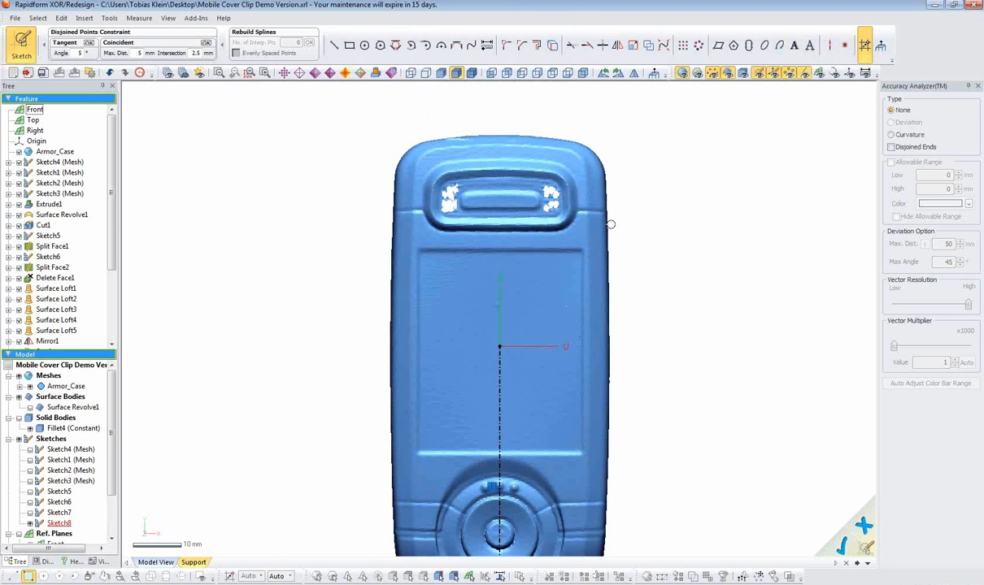
pyautogui.click(41, 472)
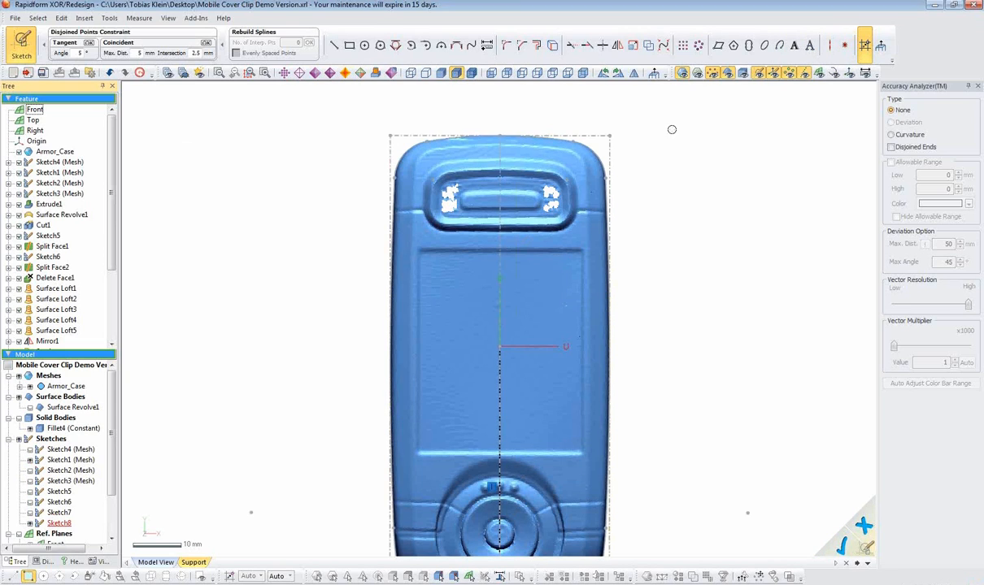
pyautogui.click(692, 73)
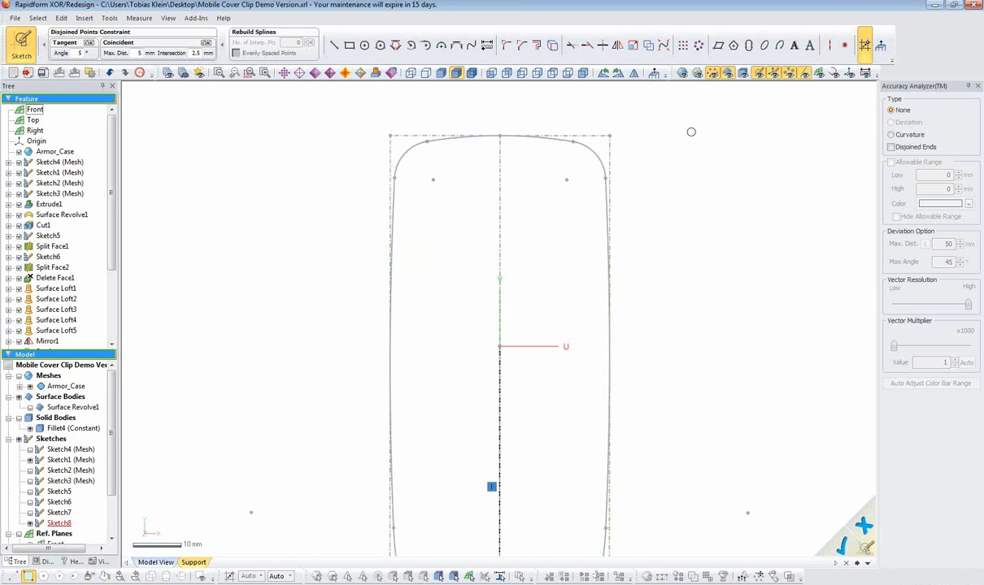
# - Convert the upper end arc and the right side curve of the reference outline into the current sketch
pyautogui.rightClick(553, 143)
pyautogui.click(583, 157)
pyautogui.rightClick(605, 248)
pyautogui.click(642, 258)
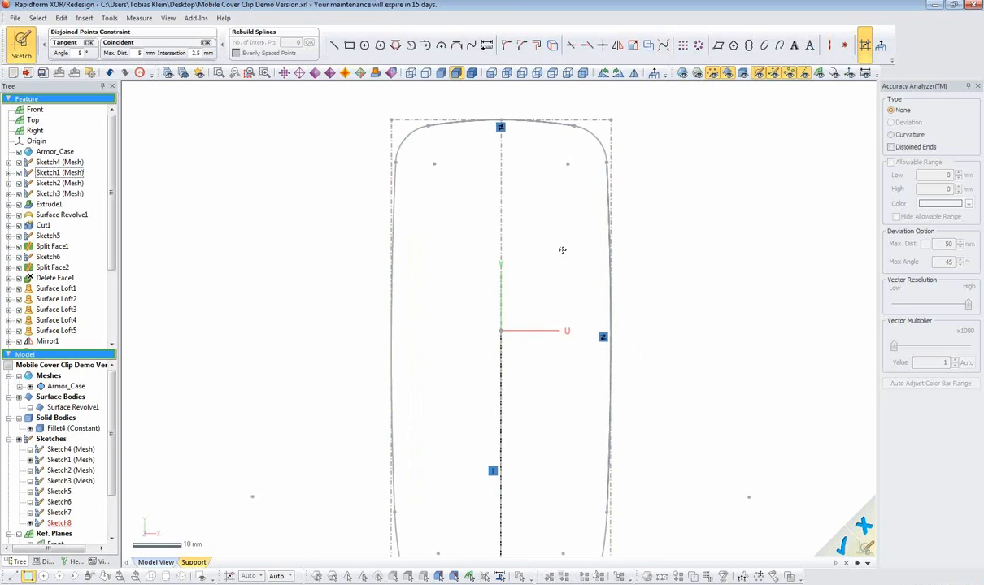
# - Draw a horizontal line about 30 mm long across the vertical axis, between the upper arc and the origin
pyautogui.click(334, 44)
pyautogui.click(430, 227)
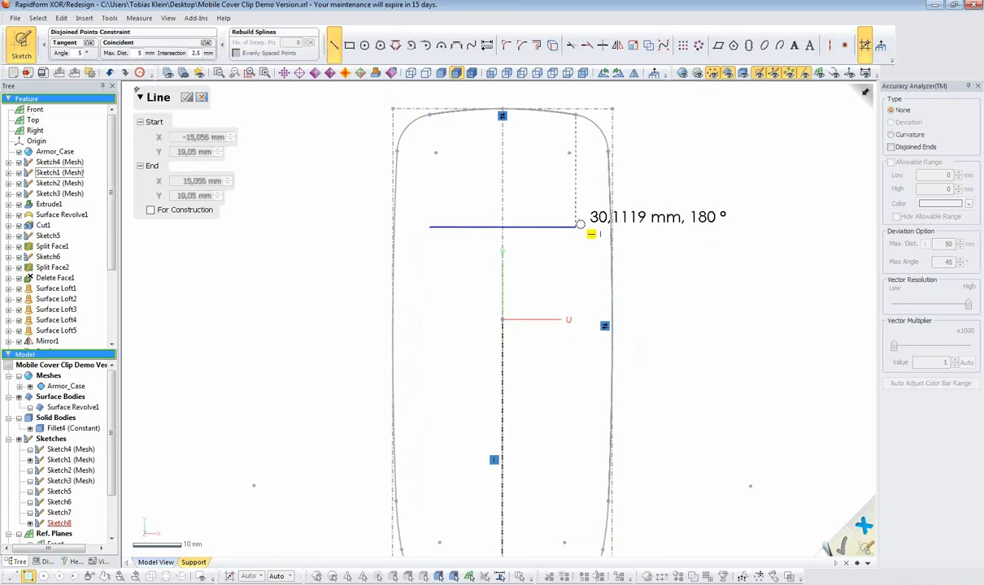
pyautogui.click(582, 227)
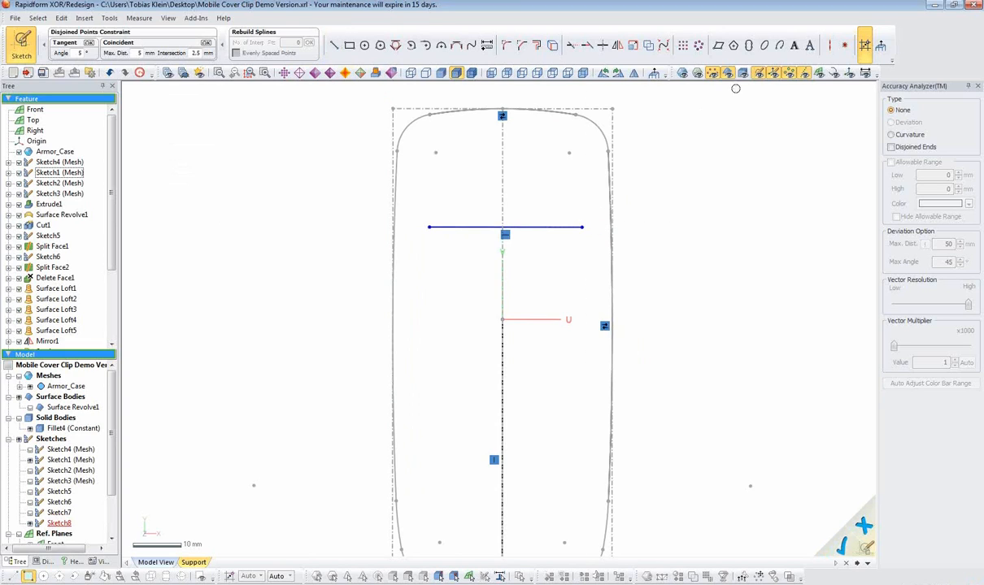
# - Hide Sketch1 (Mesh), show the scan mesh, and change the two converted curves to construction geometry
pyautogui.click(712, 74)
pyautogui.click(713, 73)
pyautogui.click(31, 461)
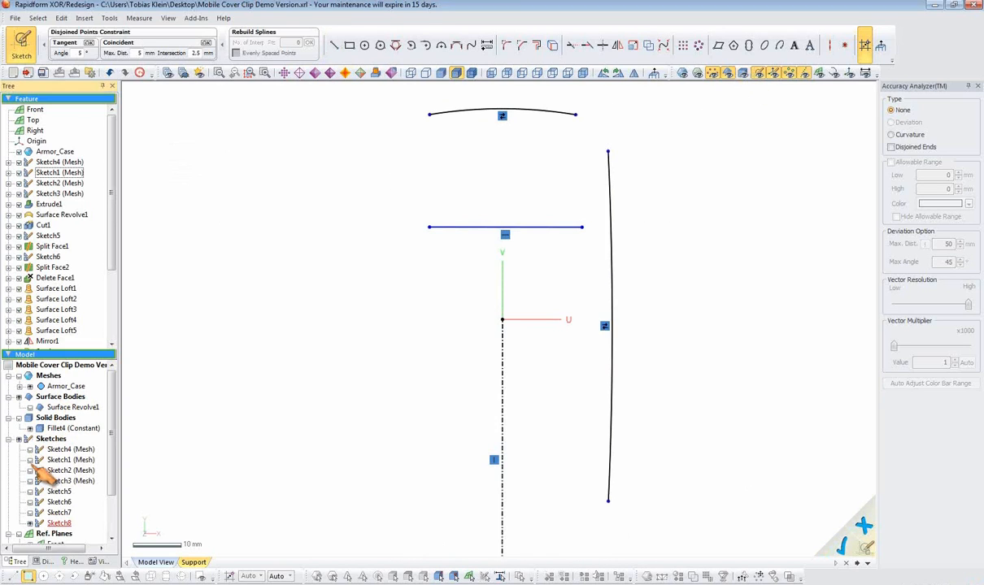
pyautogui.click(683, 74)
pyautogui.rightClick(657, 144)
pyautogui.click(681, 168)
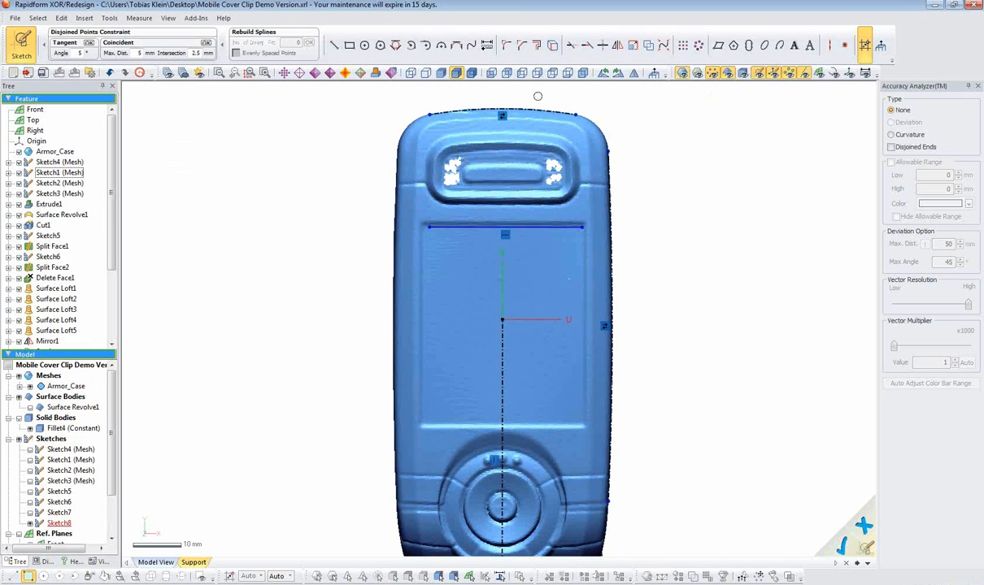
# - Offset the upper construction arc 4 mm inward and offset the right construction curve inward beside the speaker recess
pyautogui.click(537, 45)
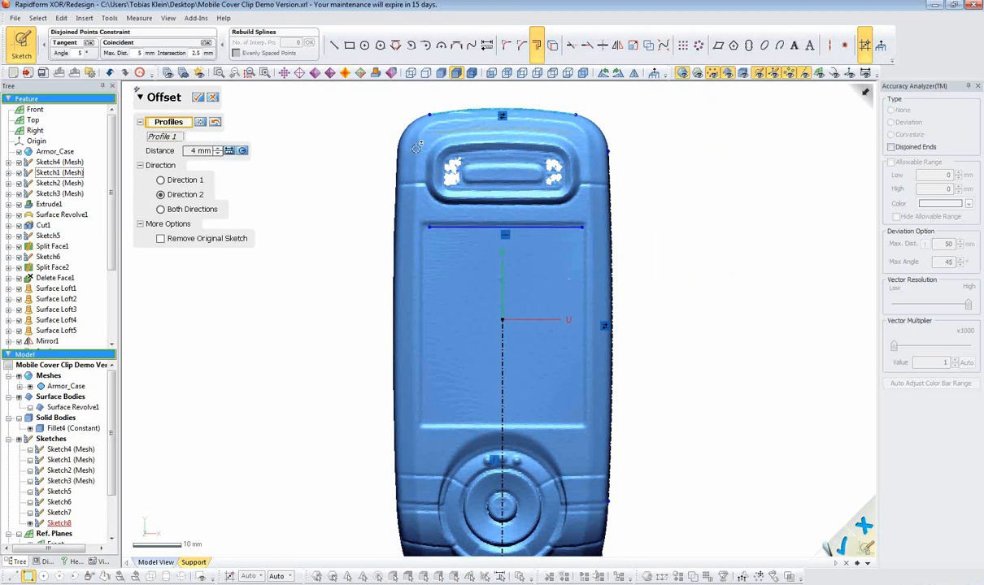
pyautogui.click(199, 97)
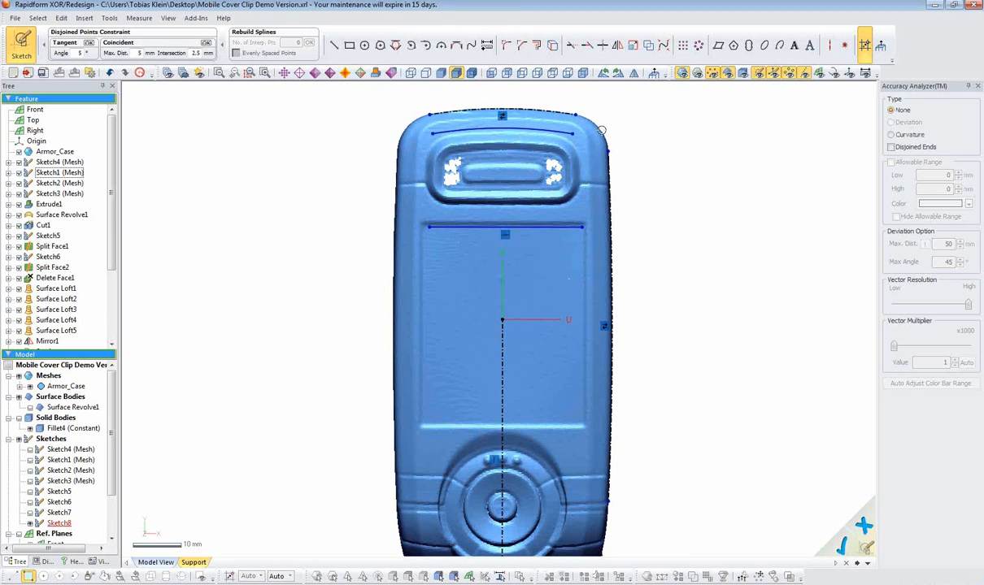
pyautogui.click(537, 45)
pyautogui.click(607, 163)
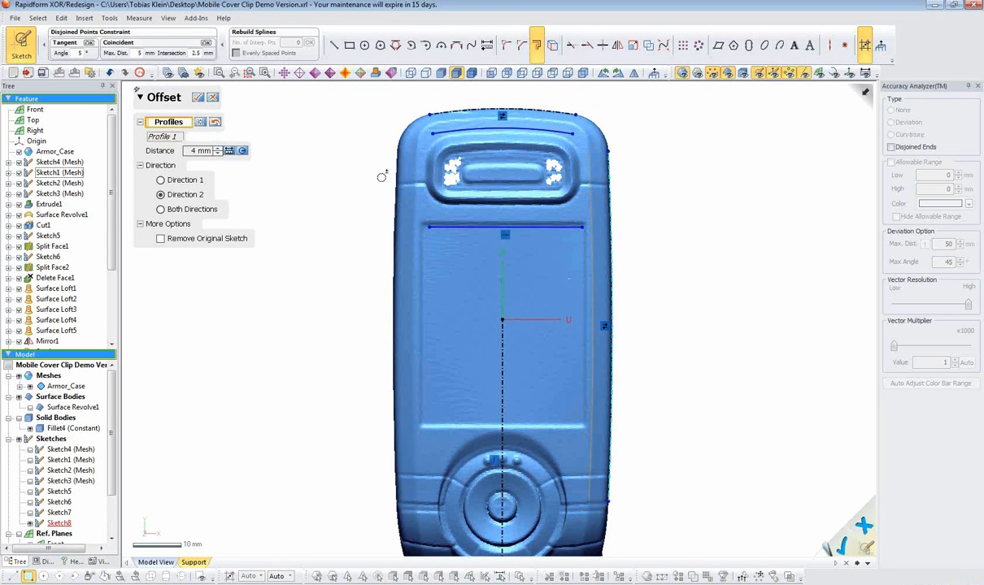
pyautogui.click(199, 98)
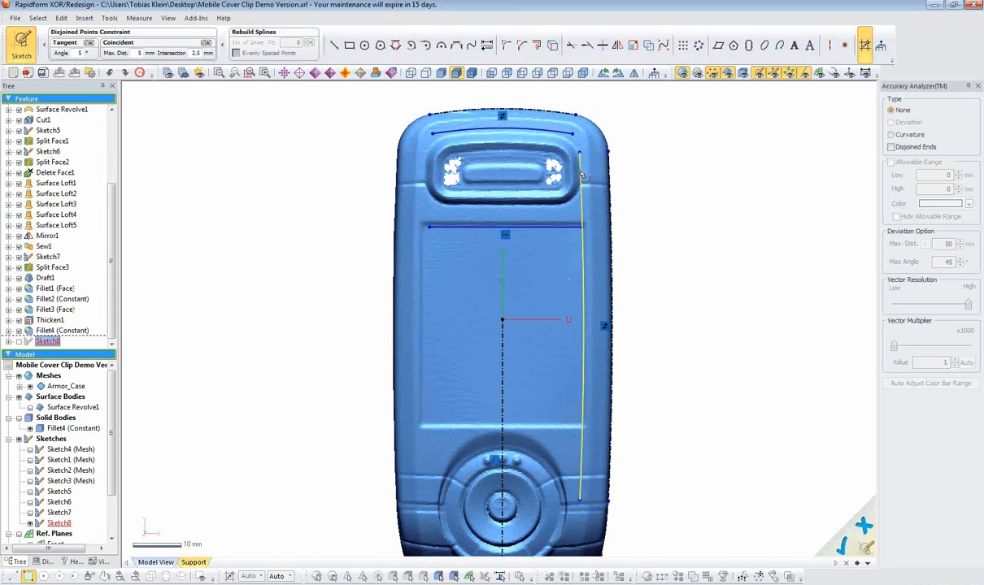
# - Move the horizontal line up to just below the speaker recess and fillet both corners where the lines meet the right offset curve
pyautogui.moveTo(498, 226)
pyautogui.mouseDown()
pyautogui.moveTo(477, 216)
pyautogui.moveTo(526, 210)
pyautogui.mouseUp()
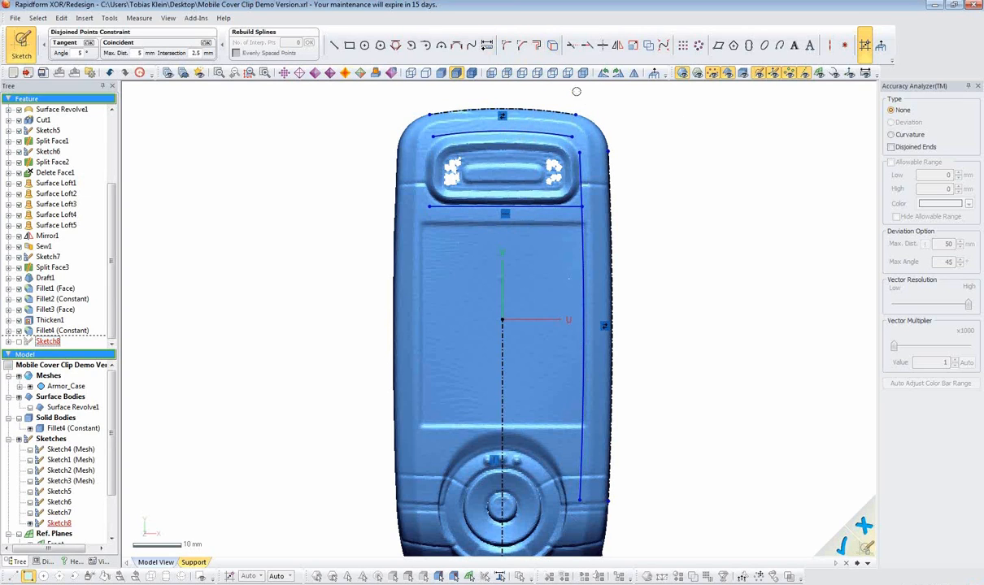
pyautogui.click(506, 45)
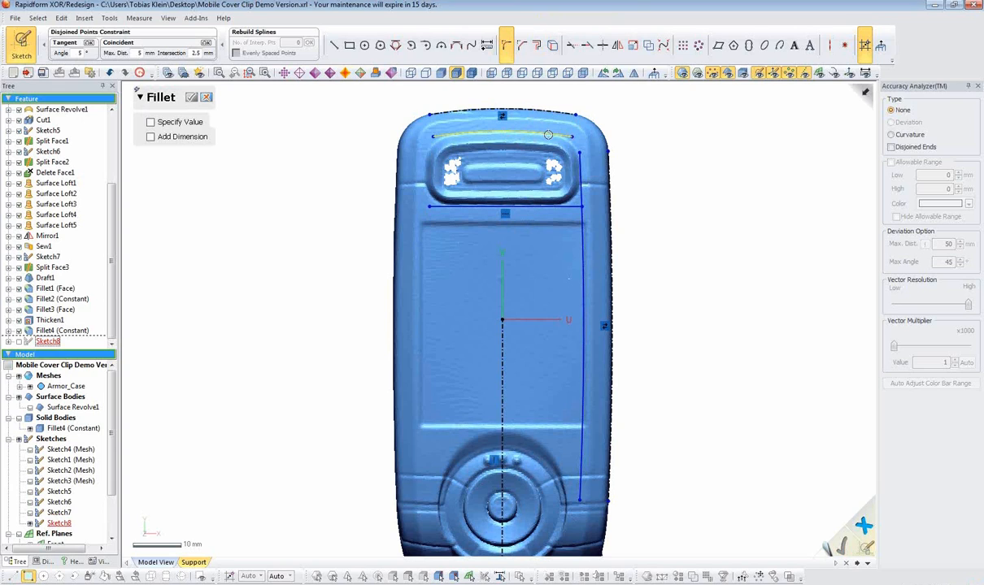
pyautogui.click(549, 134)
pyautogui.click(582, 163)
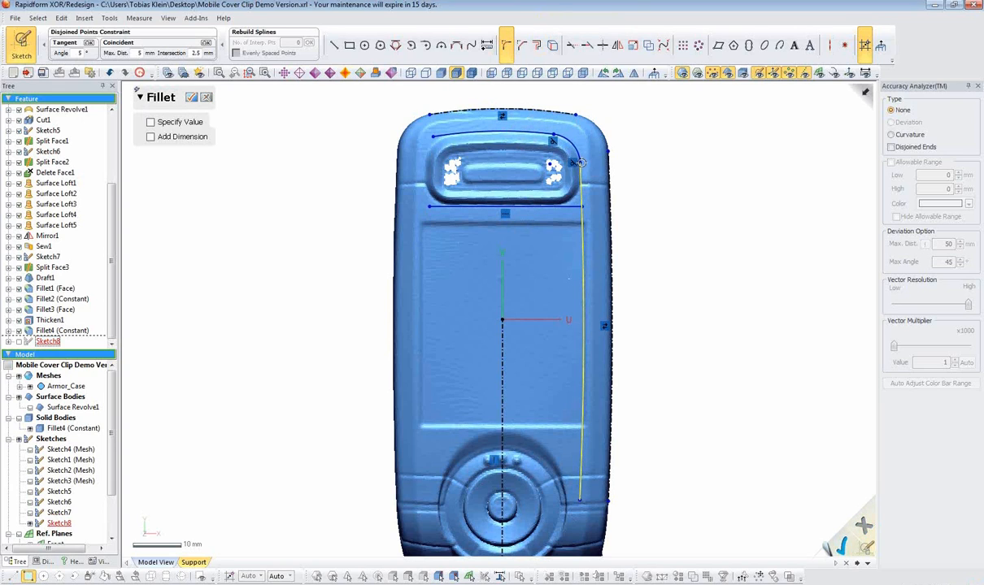
pyautogui.click(583, 184)
pyautogui.click(559, 206)
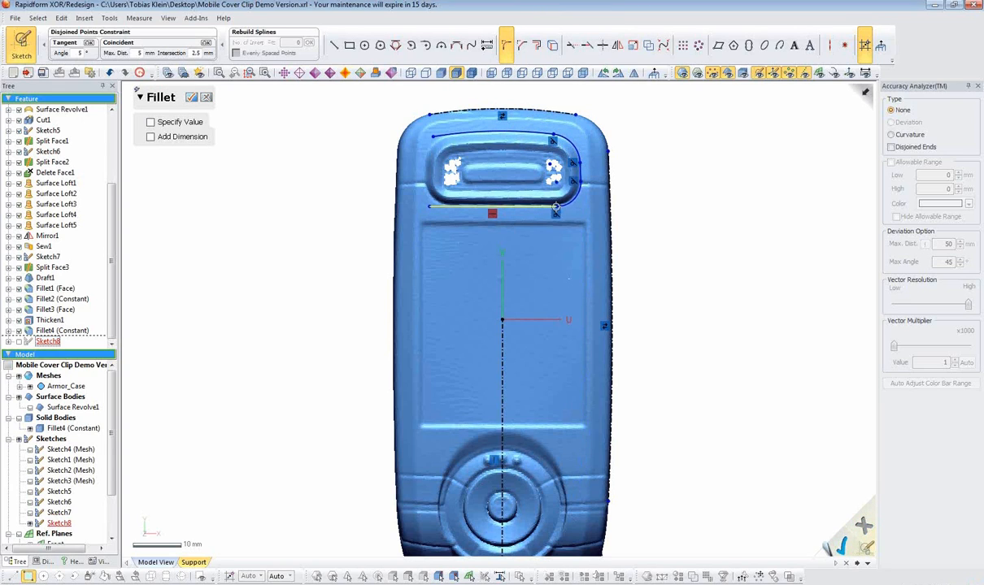
pyautogui.click(193, 98)
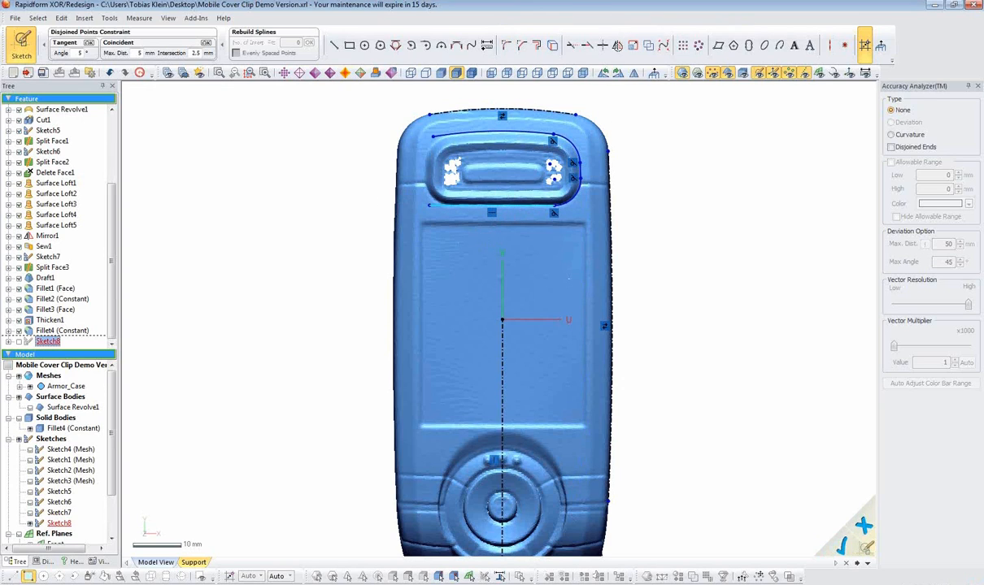
# - Mirror the right side curve and its two corner arcs about the vertical construction line, and check the loop without the mesh
pyautogui.click(617, 44)
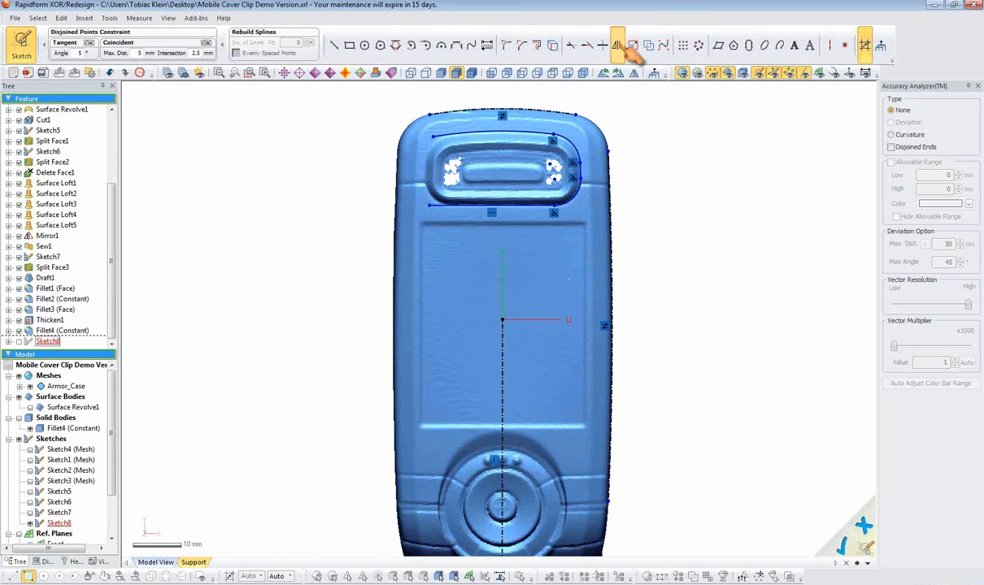
pyautogui.click(576, 194)
pyautogui.click(578, 167)
pyautogui.click(578, 149)
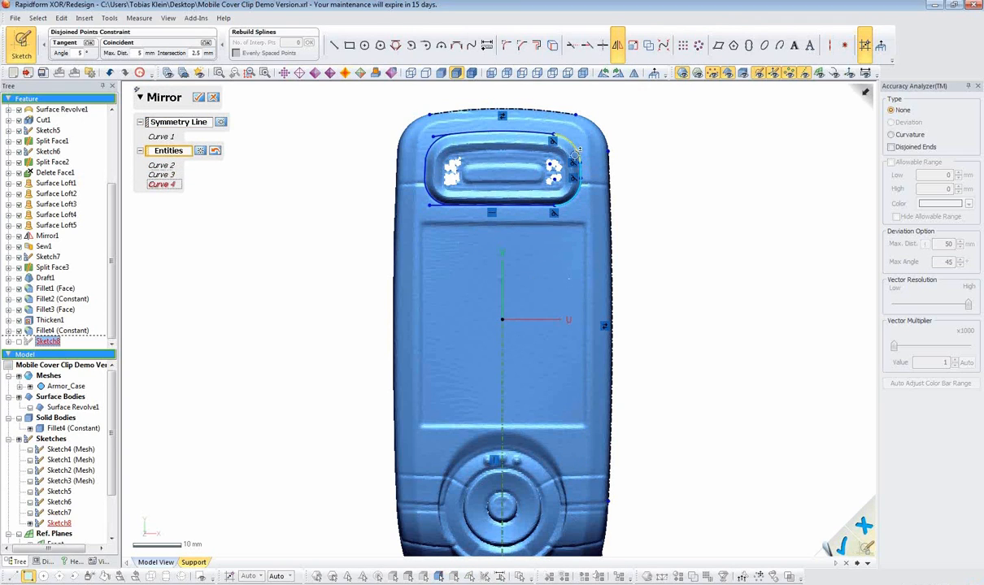
pyautogui.click(203, 98)
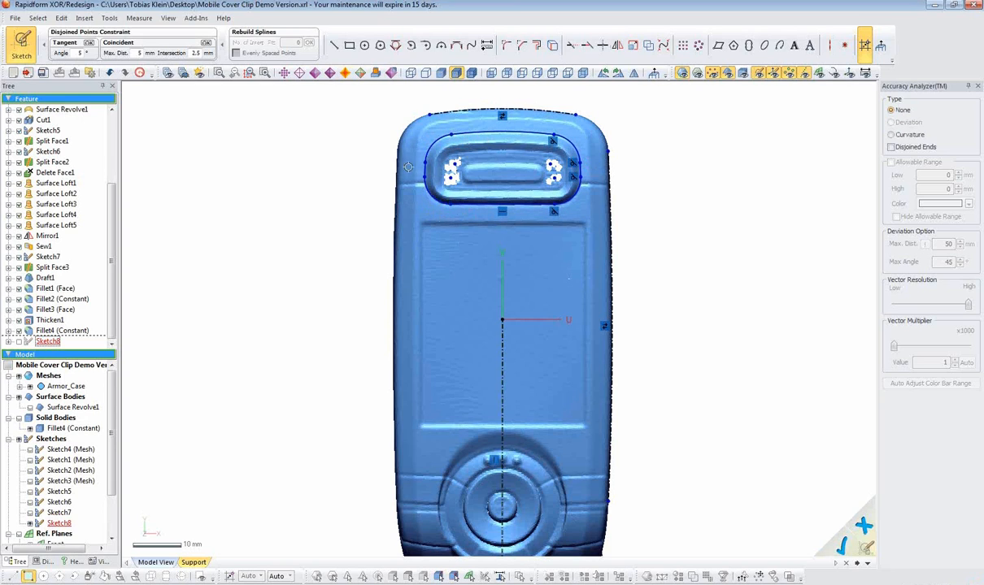
pyautogui.click(695, 73)
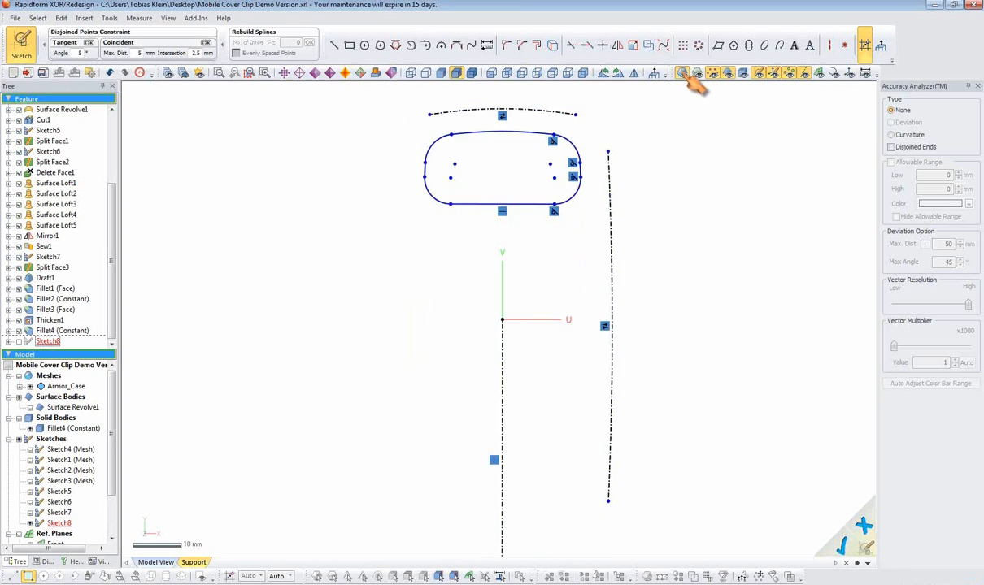
pyautogui.click(695, 73)
# - Move the lower endpoint of the vertical construction line up to the centre of the round navigation pad
pyautogui.scroll(-3, 631, 249)
pyautogui.scroll(5, 632, 249)
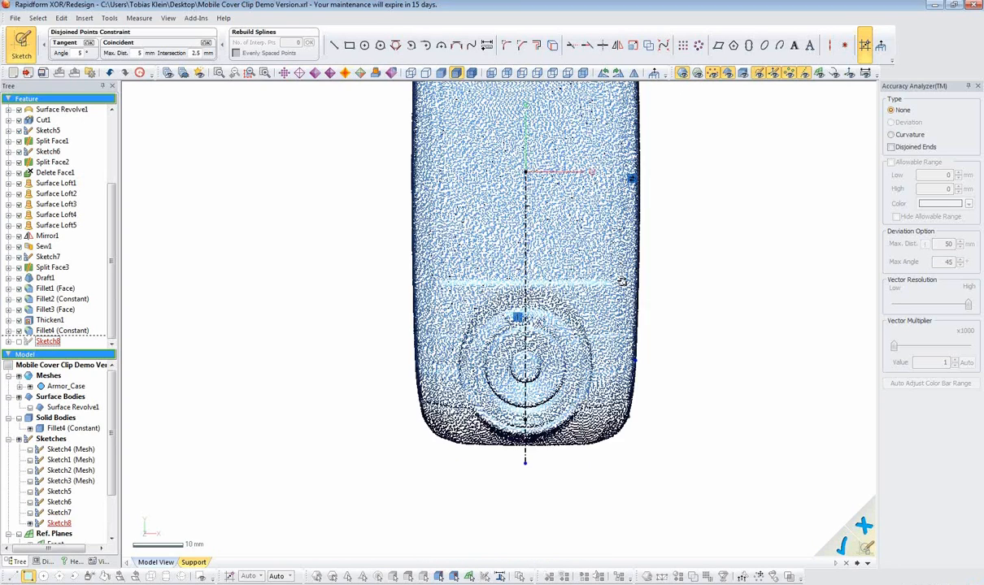
pyautogui.moveTo(522, 393); pyautogui.dragTo(521, 274)
# - Draw an ellipse around the navigation pad from the construction line's endpoint, with radii of about 15.6 mm vertically and 14 mm horizontally
pyautogui.click(764, 45)
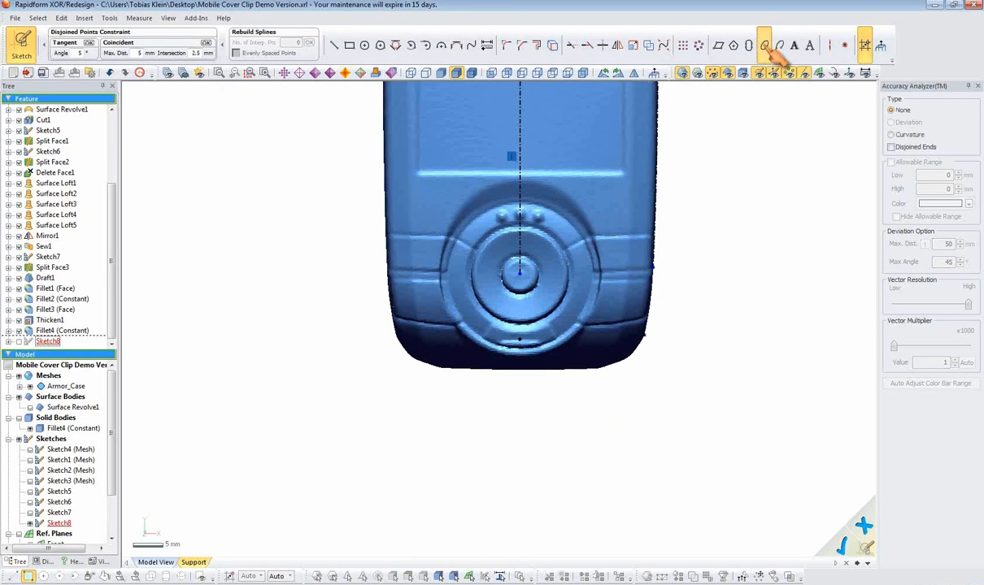
pyautogui.click(519, 274)
pyautogui.click(519, 172)
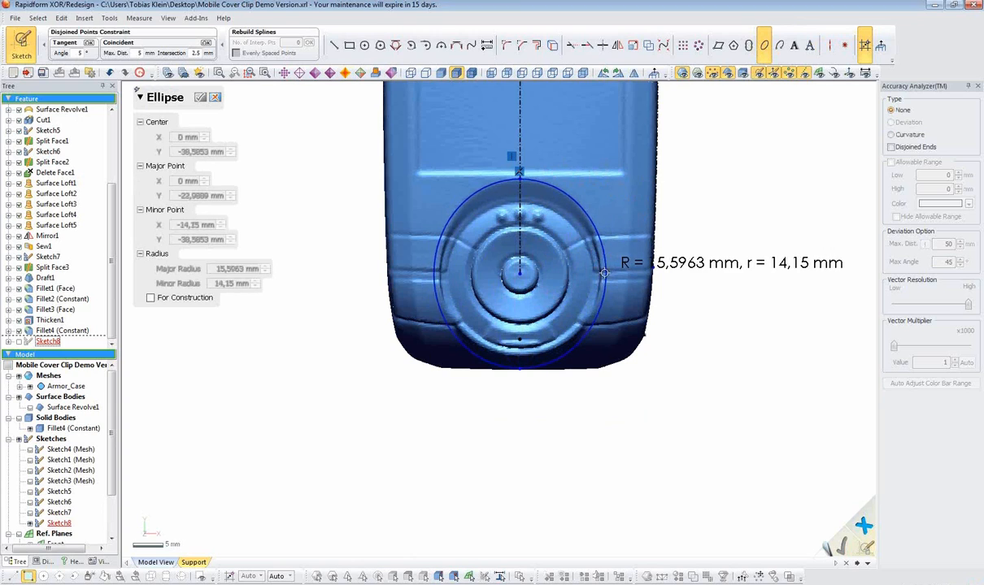
pyautogui.click(602, 272)
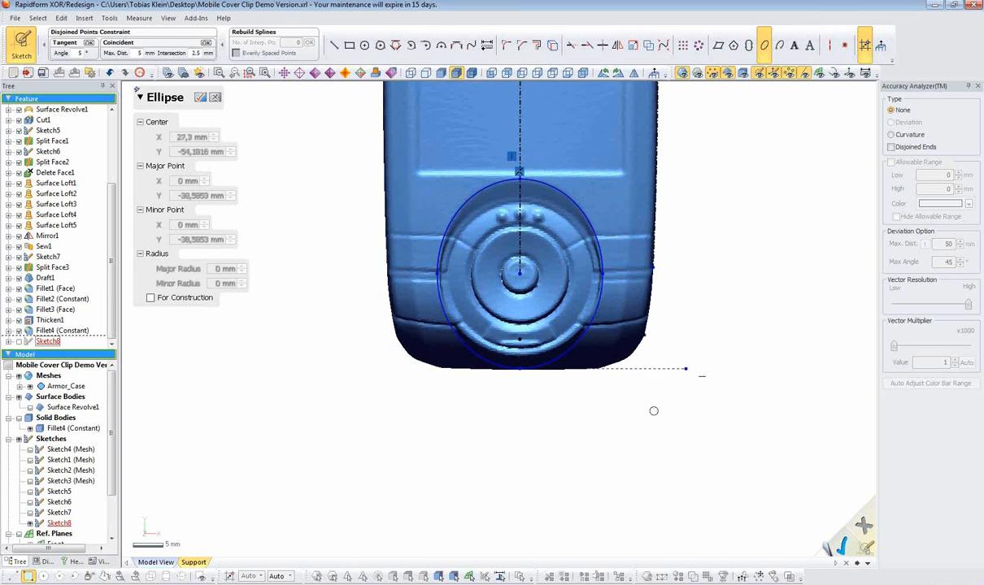
pyautogui.click(202, 98)
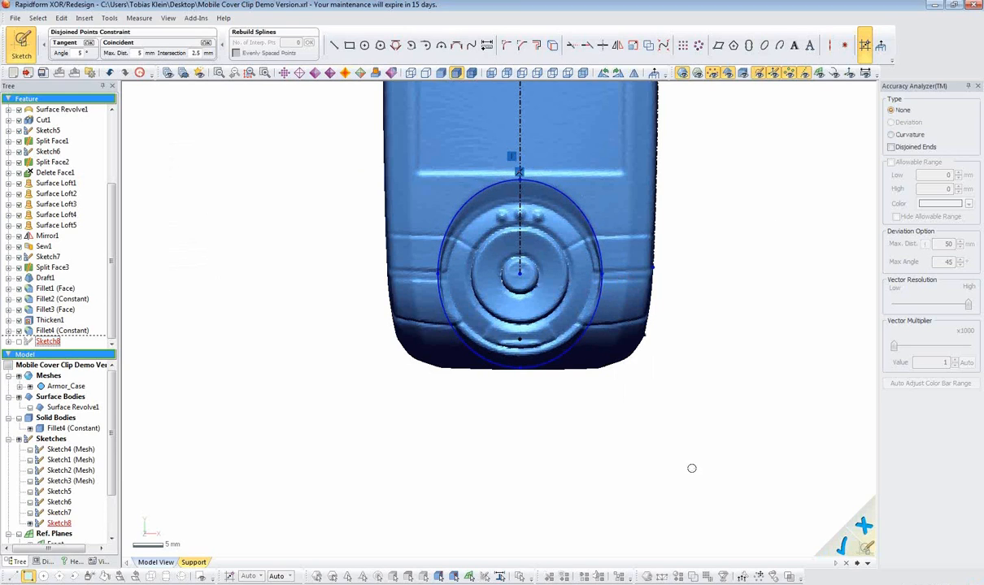
# - Finish the sketch and show the solid body together with the scan mesh
pyautogui.click(843, 546)
pyautogui.moveTo(655, 488)
pyautogui.mouseDown(button='right')
pyautogui.moveTo(705, 317)
pyautogui.moveTo(478, 457)
pyautogui.moveTo(423, 398)
pyautogui.moveTo(513, 373)
pyautogui.mouseUp(button='right')
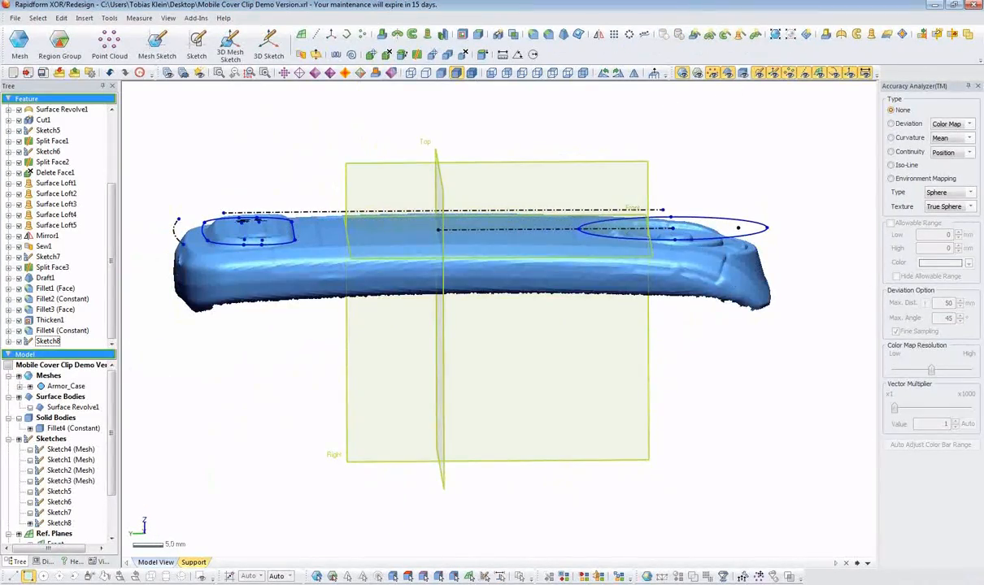
pyautogui.click(743, 74)
pyautogui.moveTo(520, 138); pyautogui.dragTo(489, 275, button='right')
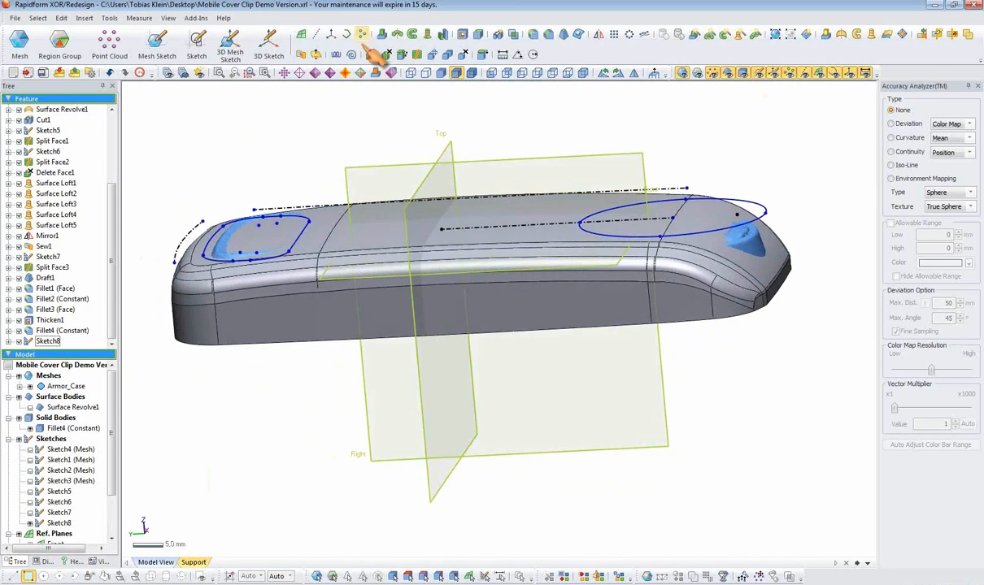
# - Extrude both Sketch8 loops with the Through All method in both directions as a cut through the cover body
pyautogui.click(382, 34)
pyautogui.moveTo(514, 333); pyautogui.dragTo(244, 269, button='right')
pyautogui.click(213, 213)
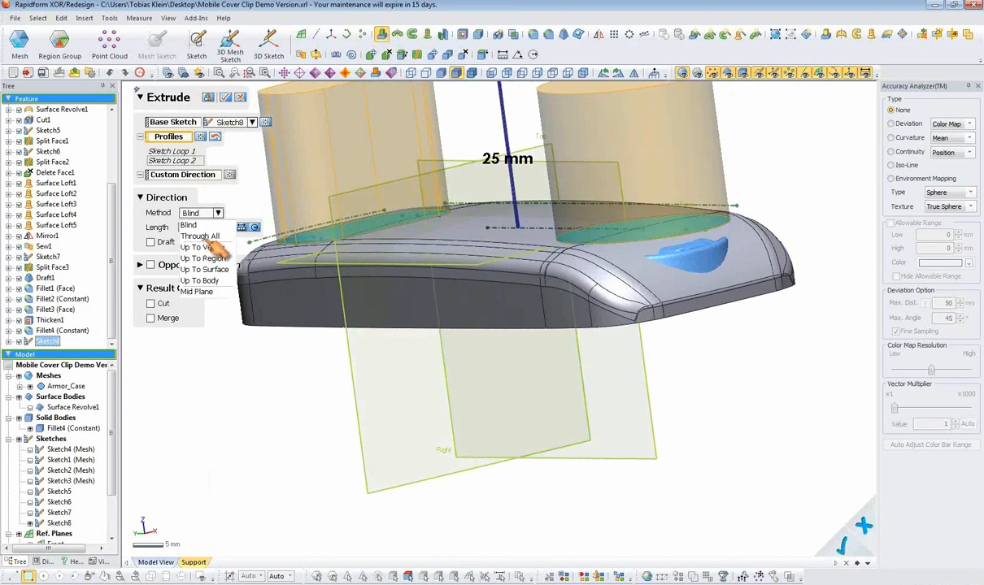
pyautogui.click(218, 236)
pyautogui.click(190, 252)
pyautogui.click(213, 266)
pyautogui.click(217, 288)
pyautogui.click(153, 319)
pyautogui.moveTo(365, 374); pyautogui.dragTo(286, 358, button='right')
pyautogui.click(225, 99)
# - Examine the speaker and navigation pad openings against the scan mesh from several angles, and look through the feature history
pyautogui.moveTo(603, 142); pyautogui.dragTo(520, 346, button='right')
pyautogui.moveTo(389, 269); pyautogui.dragTo(610, 406, button='right')
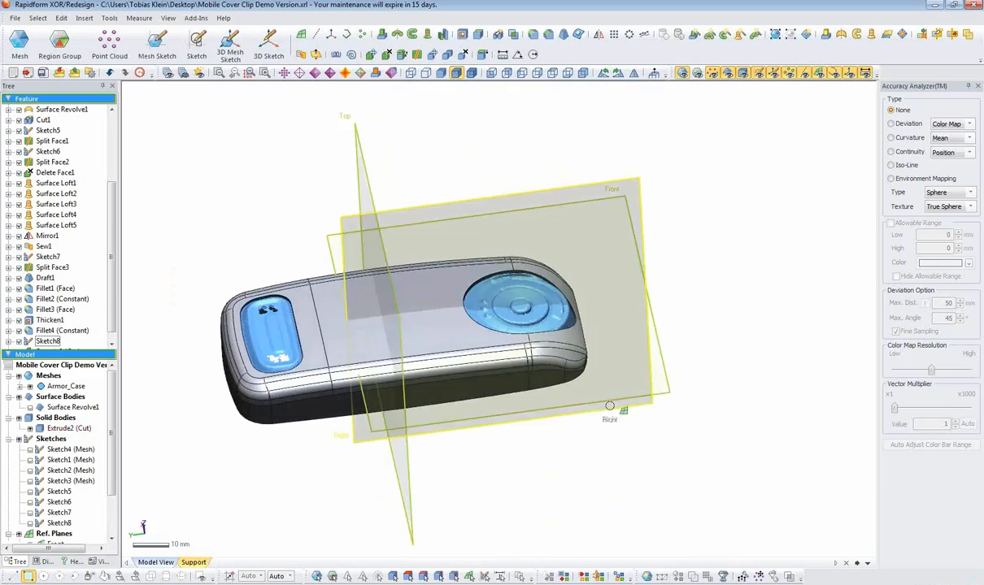
pyautogui.scroll(3, 461, 385)
pyautogui.moveTo(461, 385); pyautogui.dragTo(442, 353, button='right')
pyautogui.scroll(3, 389, 344)
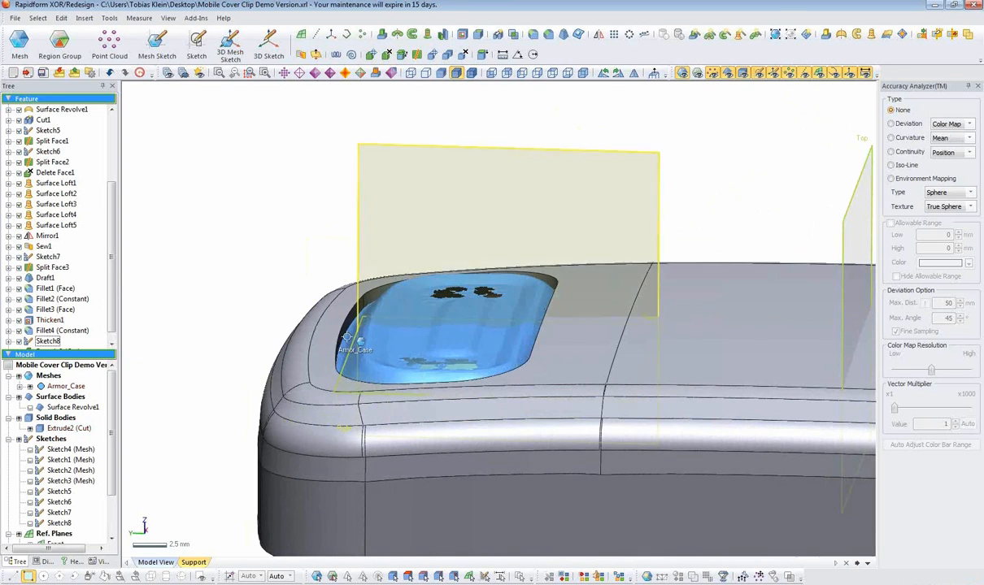
pyautogui.moveTo(530, 393); pyautogui.dragTo(355, 326, button='right')
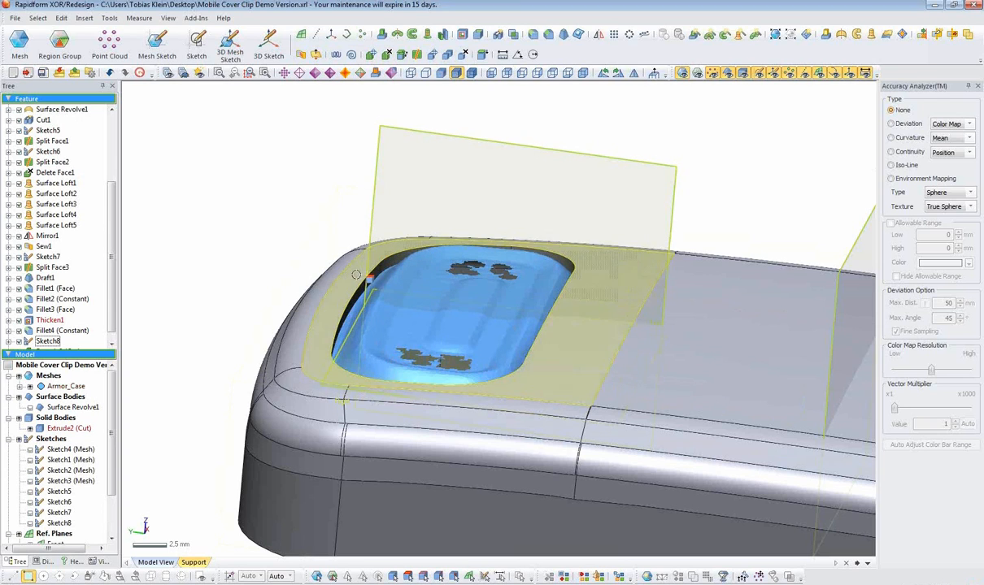
pyautogui.moveTo(589, 410); pyautogui.dragTo(501, 233, button='right')
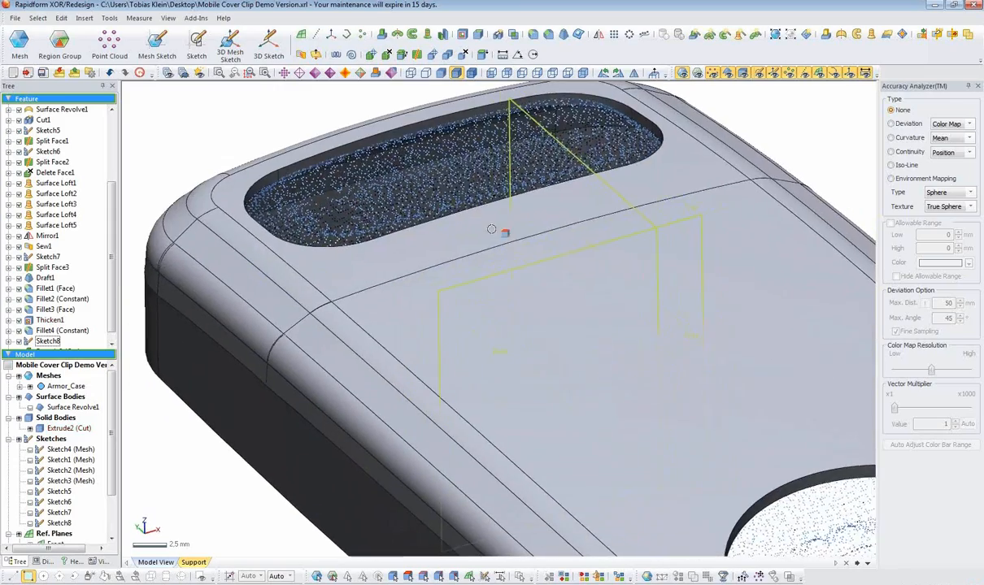
pyautogui.scroll(-3, 604, 325)
pyautogui.moveTo(604, 325)
pyautogui.mouseDown(button='right')
pyautogui.moveTo(697, 417)
pyautogui.moveTo(507, 295)
pyautogui.moveTo(603, 220)
pyautogui.moveTo(589, 325)
pyautogui.moveTo(543, 408)
pyautogui.moveTo(544, 375)
pyautogui.moveTo(436, 385)
pyautogui.mouseUp(button='right')
pyautogui.scroll(-3, 517, 287)
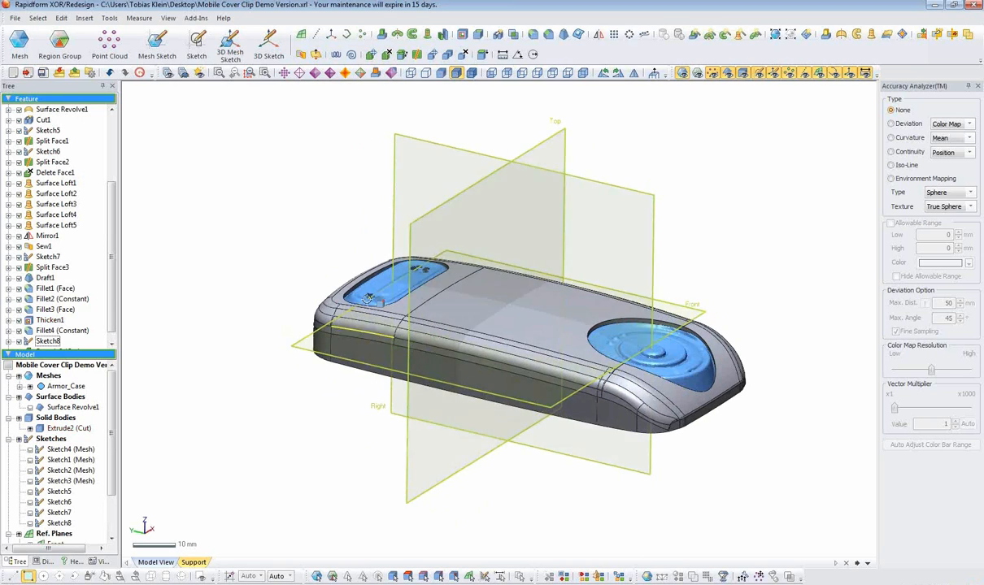
pyautogui.moveTo(112, 224); pyautogui.dragTo(111, 135)
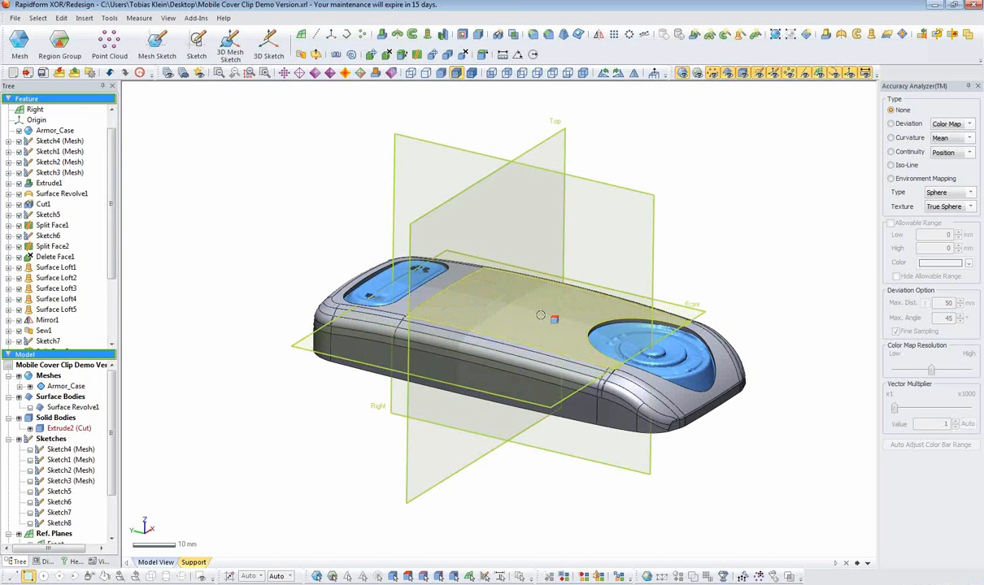
pyautogui.moveTo(457, 412); pyautogui.dragTo(418, 428, button='right')
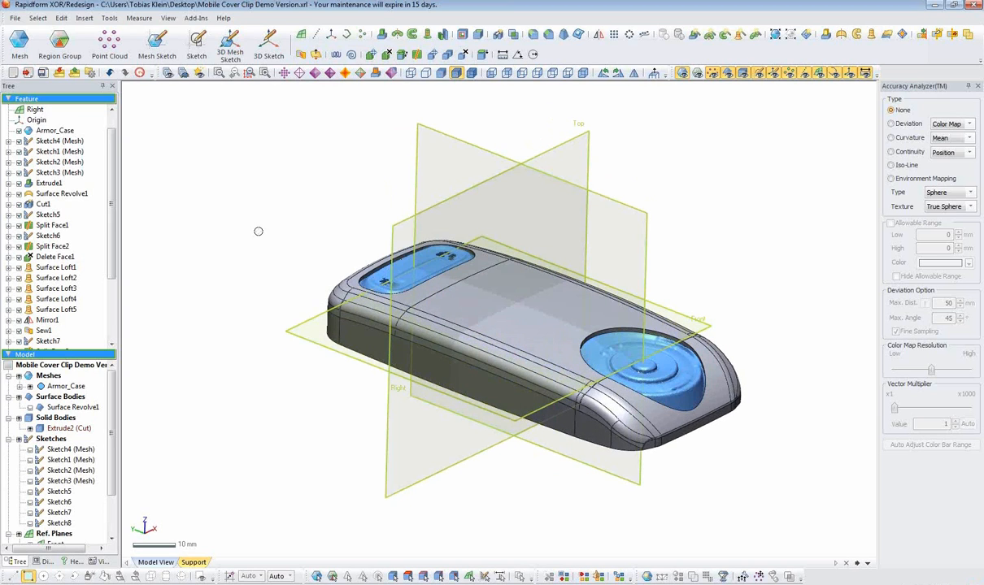
pyautogui.moveTo(543, 333); pyautogui.dragTo(476, 303, button='right')
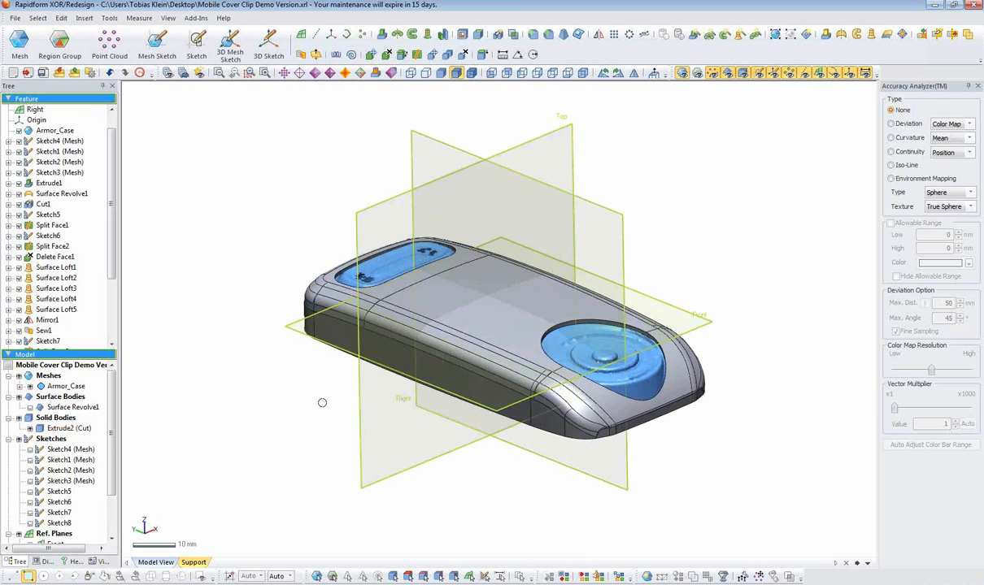
pyautogui.moveTo(488, 410); pyautogui.dragTo(301, 389, button='right')
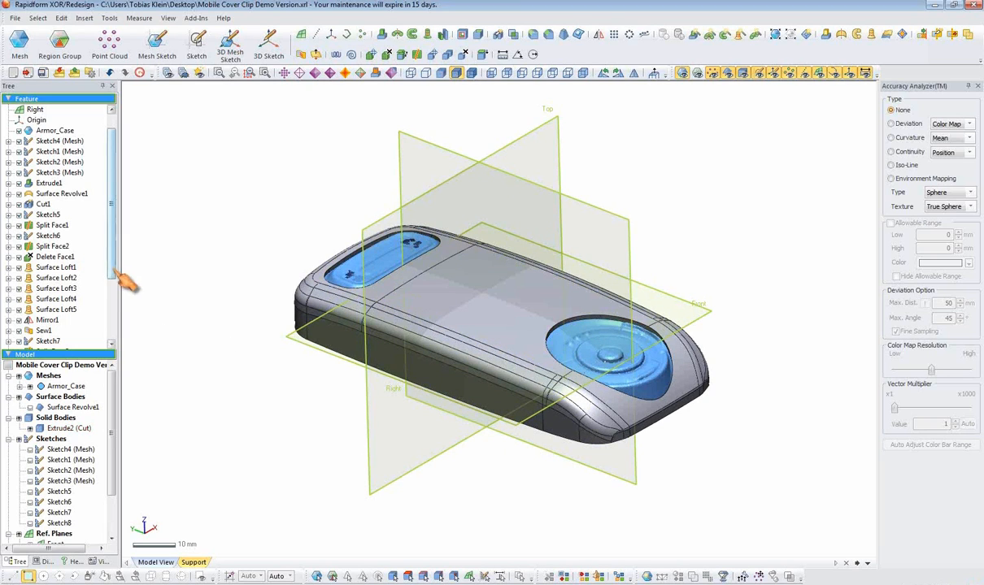
# - Convert the Extrude2 (Cut) solid body into a mesh with Convert Body at the preset quality, and finish mesh editing
pyautogui.scroll(-3, 110, 309)
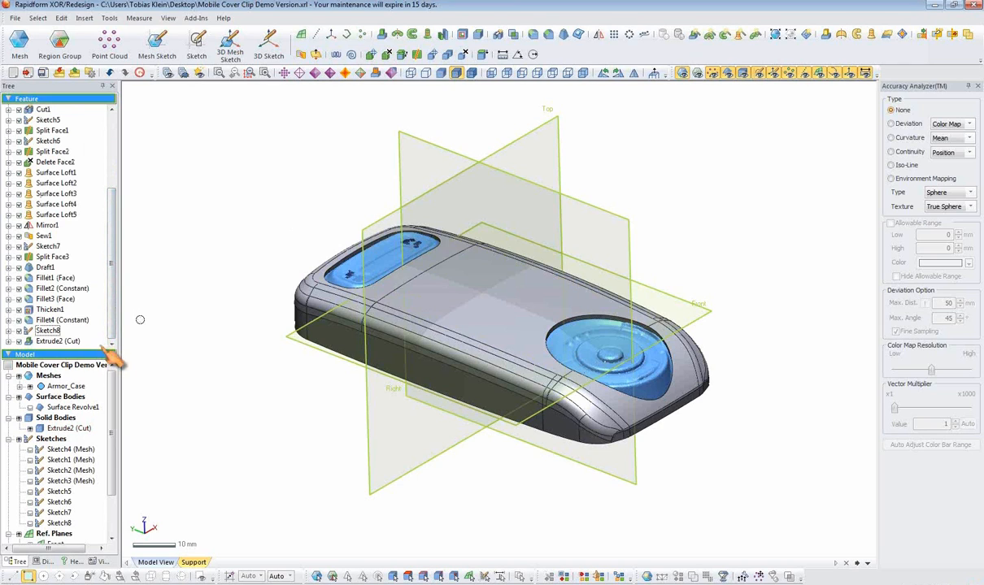
pyautogui.click(27, 49)
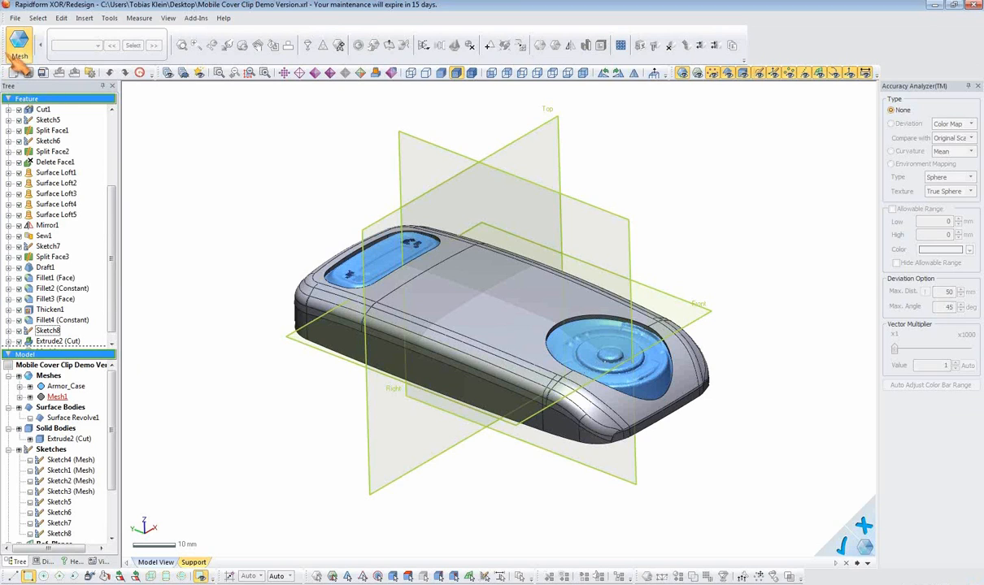
pyautogui.click(111, 343)
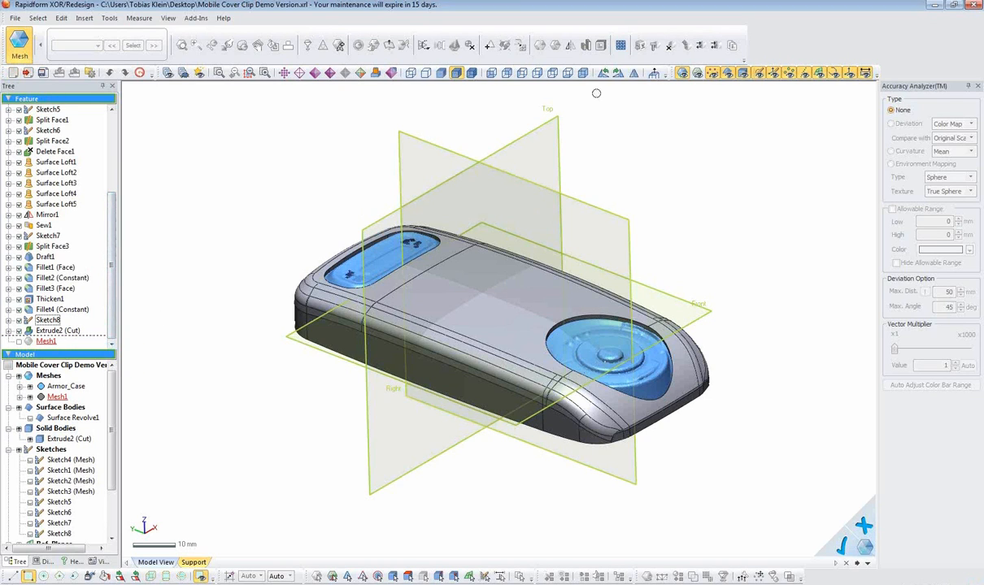
pyautogui.click(619, 45)
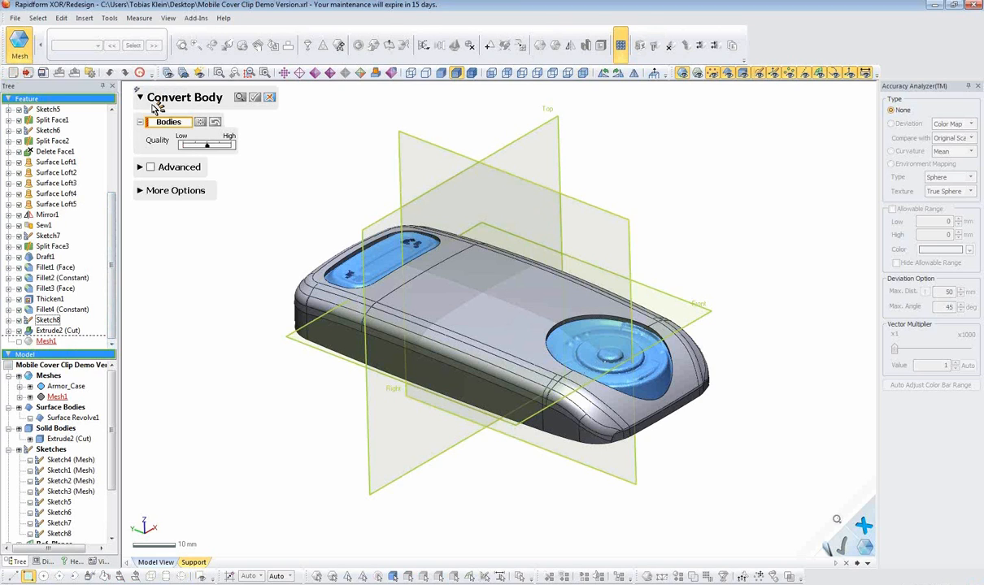
pyautogui.click(380, 310)
pyautogui.moveTo(262, 313); pyautogui.dragTo(242, 298, button='right')
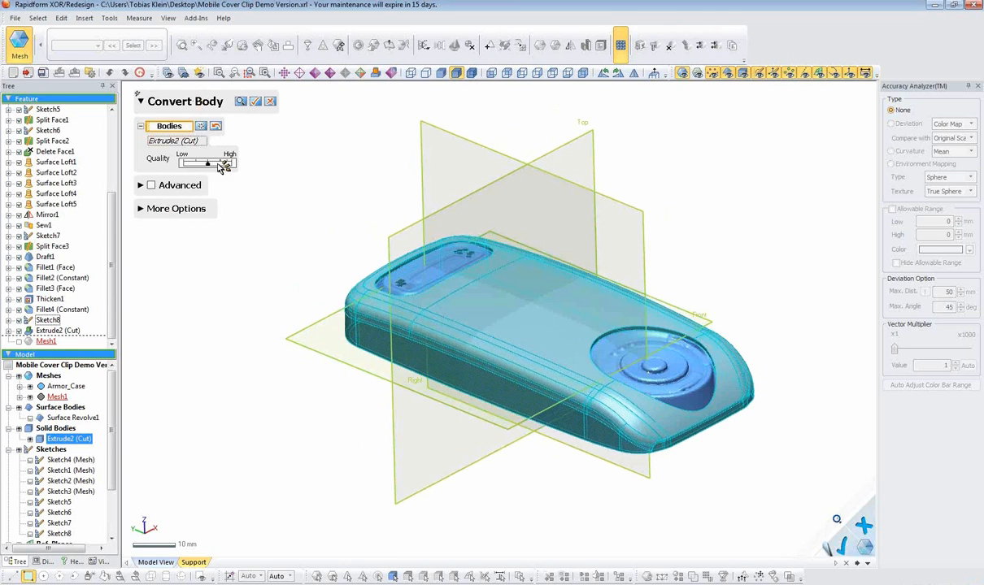
pyautogui.click(175, 185)
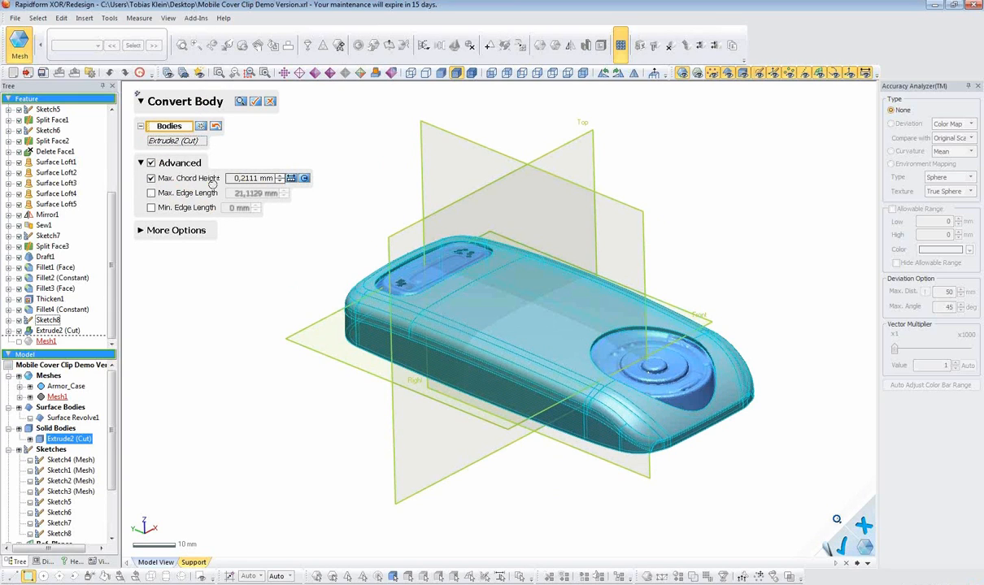
pyautogui.click(151, 163)
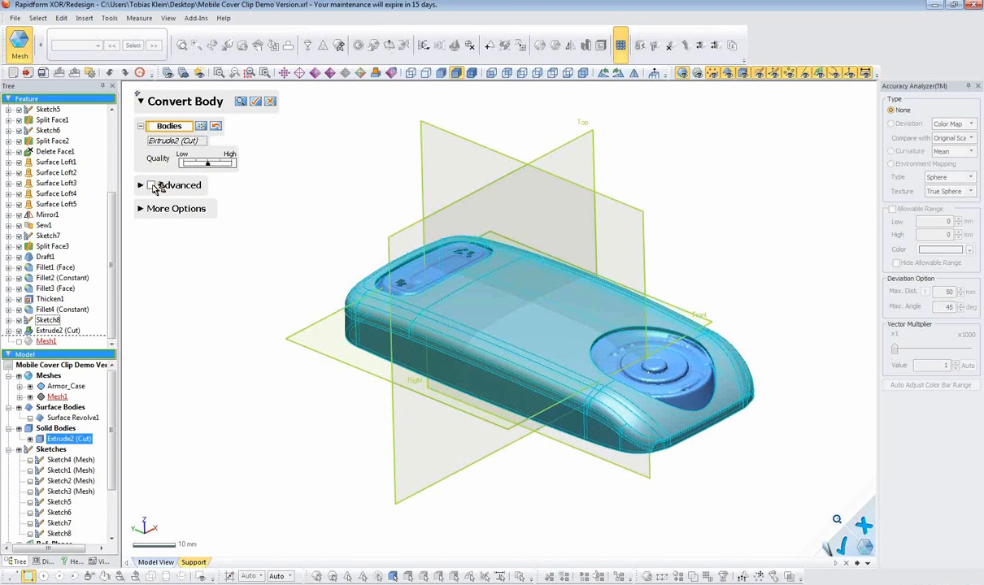
pyautogui.click(255, 100)
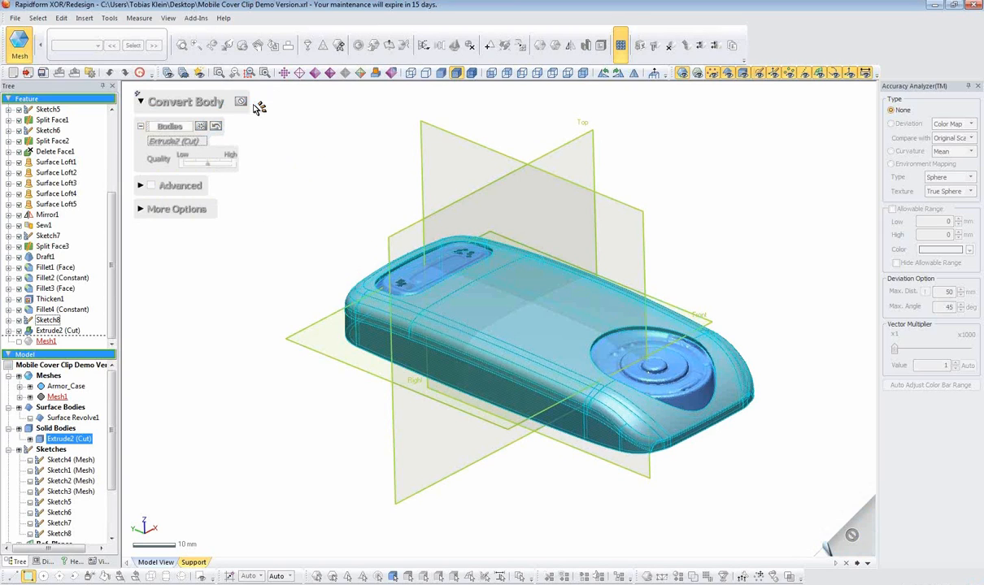
pyautogui.click(281, 204)
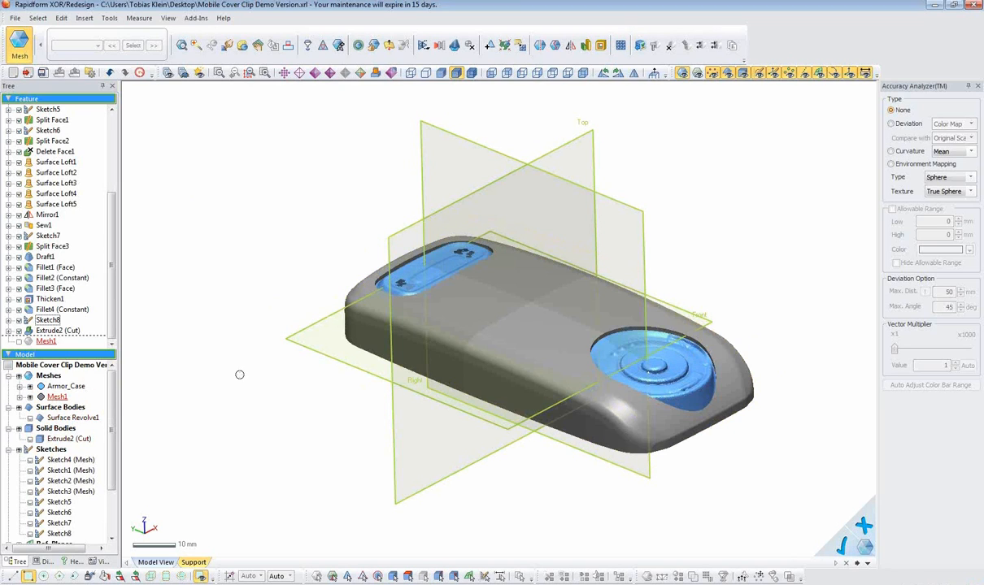
pyautogui.click(20, 50)
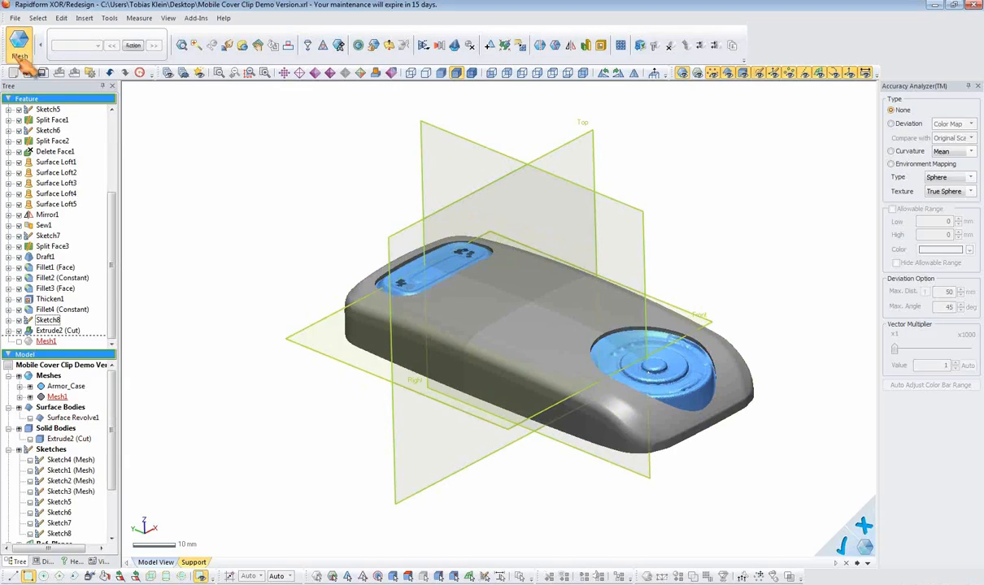
# - Examine the point and triangle density of the converted mesh close up in point and wireframe display, and return to shaded display
pyautogui.moveTo(334, 399); pyautogui.dragTo(362, 145, button='right')
pyautogui.scroll(3, 459, 244)
pyautogui.click(293, 74)
pyautogui.moveTo(498, 266)
pyautogui.mouseDown(button='right')
pyautogui.moveTo(300, 402)
pyautogui.moveTo(405, 330)
pyautogui.moveTo(367, 294)
pyautogui.mouseUp(button='right')
pyautogui.scroll(5, 285, 439)
pyautogui.scroll(4, 404, 328)
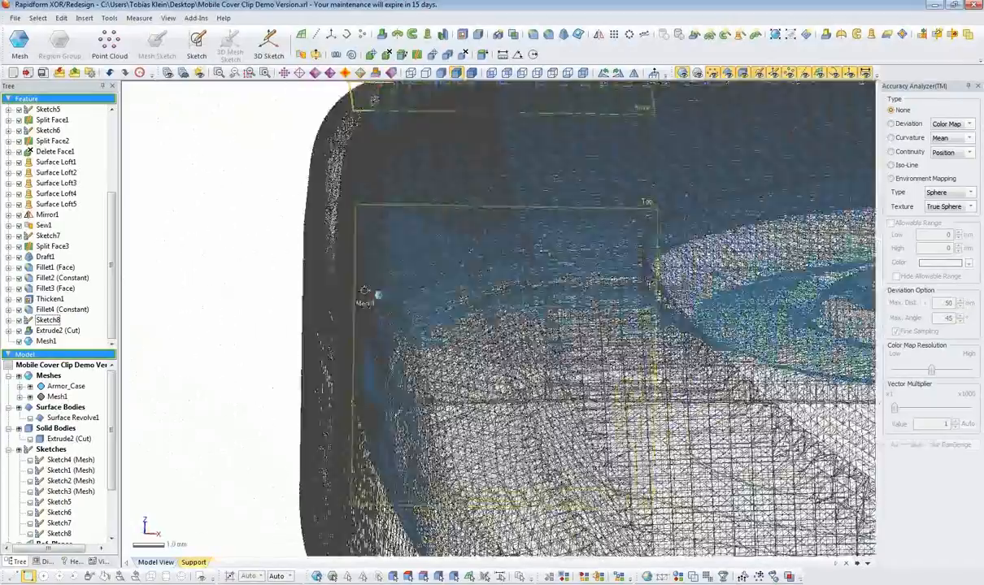
pyautogui.moveTo(360, 376); pyautogui.dragTo(570, 407, button='right')
pyautogui.scroll(-4, 351, 263)
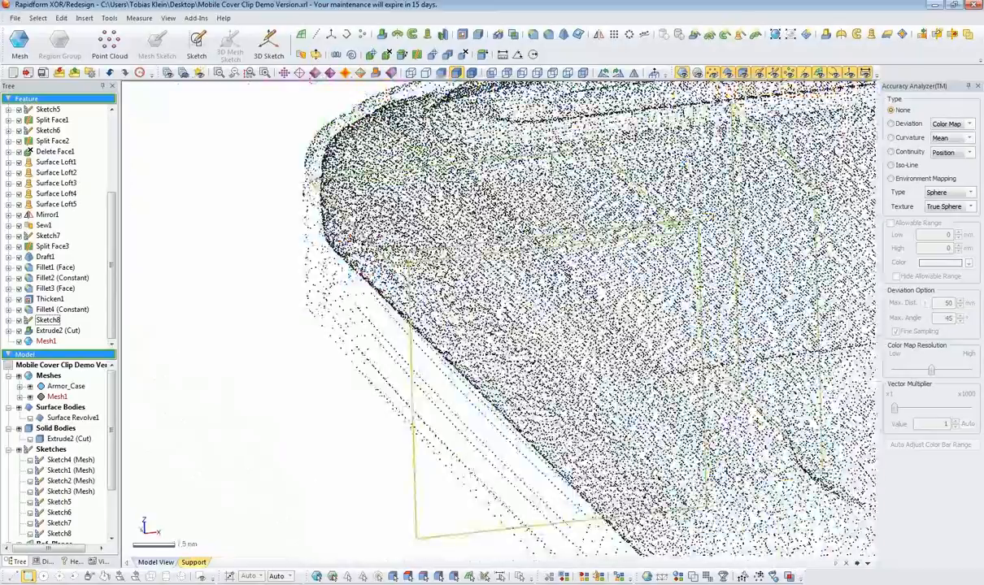
pyautogui.moveTo(296, 250)
pyautogui.mouseDown(button='right')
pyautogui.moveTo(342, 302)
pyautogui.moveTo(431, 342)
pyautogui.moveTo(500, 289)
pyautogui.moveTo(488, 358)
pyautogui.moveTo(456, 382)
pyautogui.moveTo(463, 476)
pyautogui.moveTo(466, 432)
pyautogui.moveTo(399, 443)
pyautogui.moveTo(523, 496)
pyautogui.moveTo(450, 492)
pyautogui.moveTo(551, 498)
pyautogui.moveTo(566, 484)
pyautogui.mouseUp(button='right')
pyautogui.scroll(-4, 375, 347)
pyautogui.scroll(-4, 455, 382)
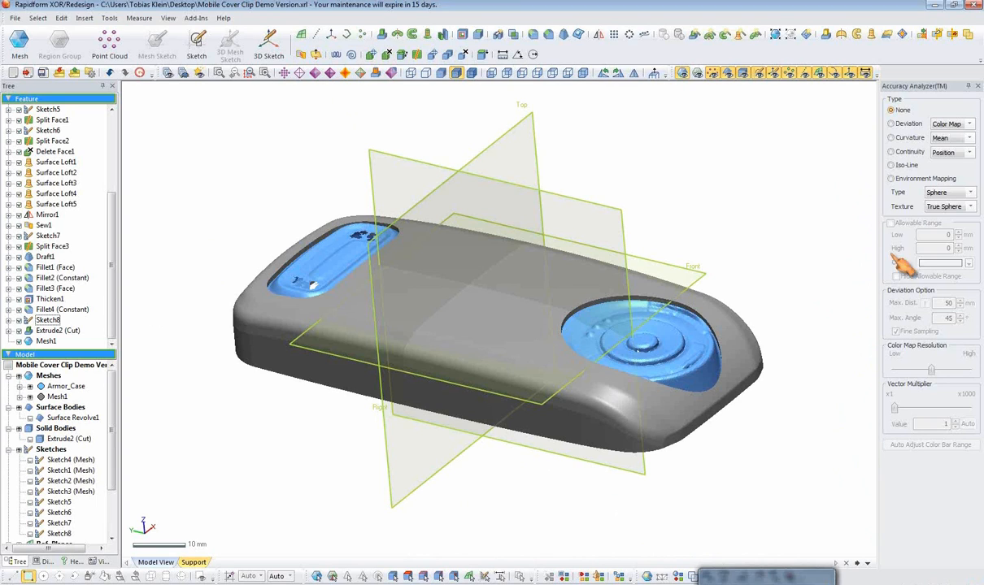
# - Inspect the converted mesh's triangulation around the filleted corner and navigation pad with edges displayed, and return to plain shading
pyautogui.click(967, 86)
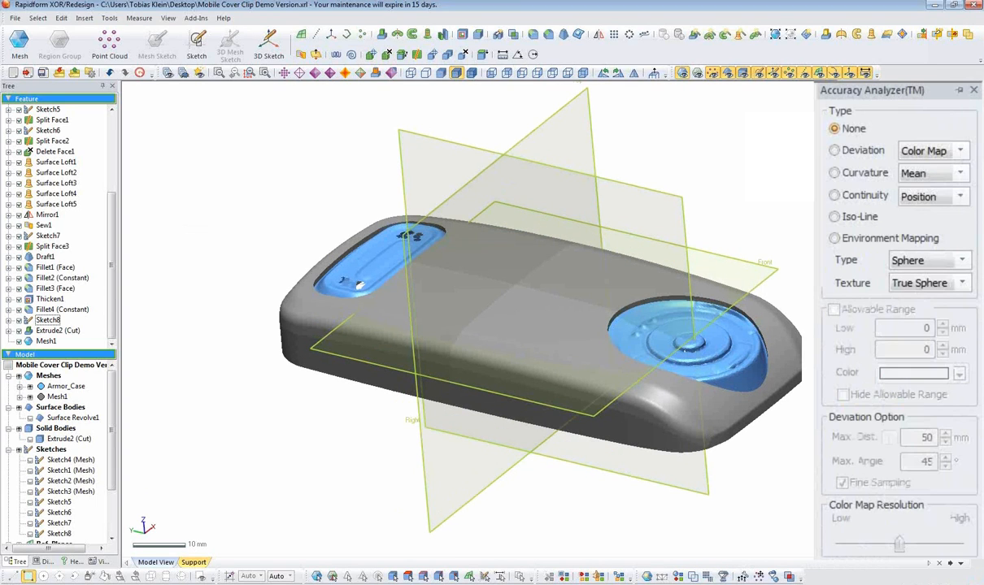
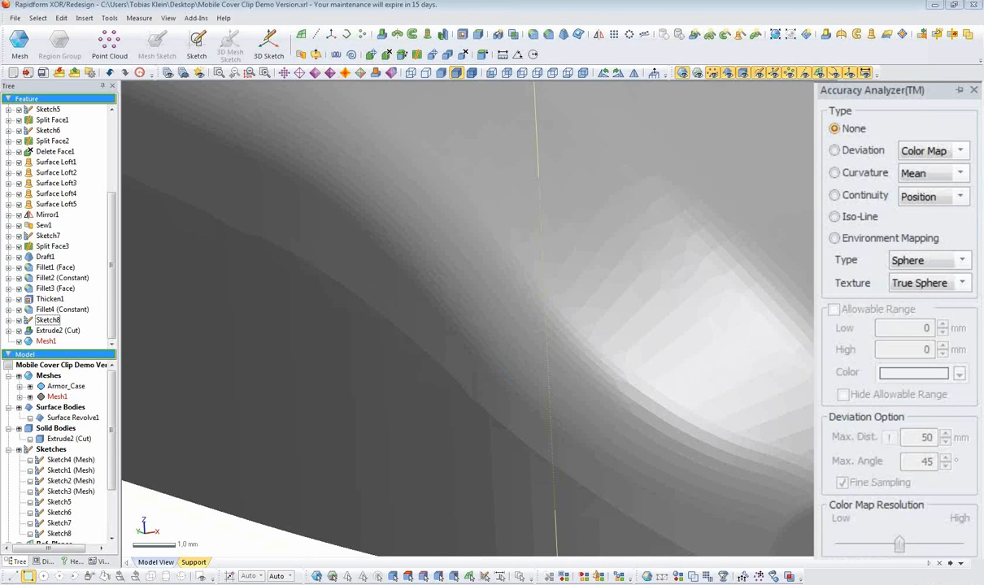
pyautogui.click(344, 73)
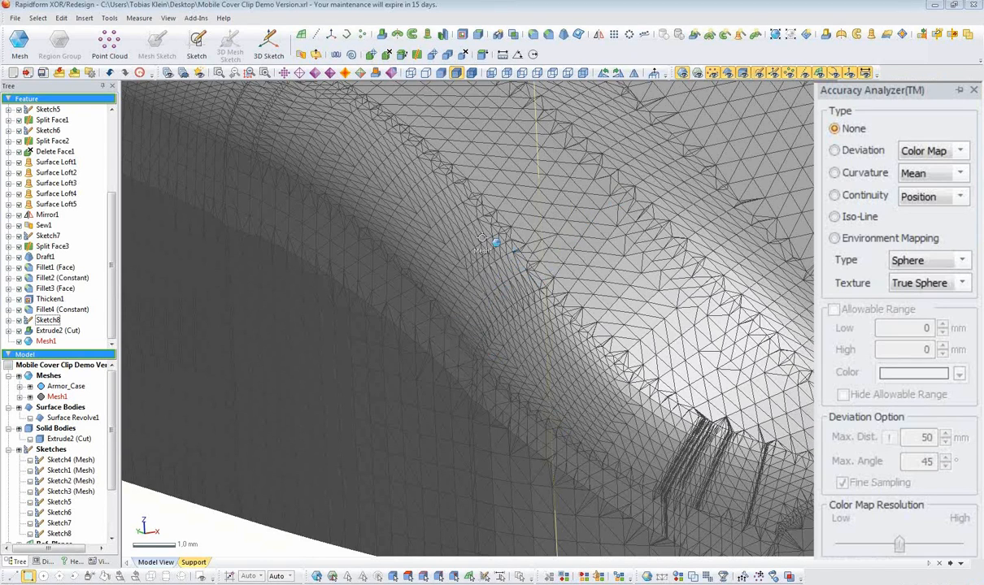
pyautogui.moveTo(621, 247); pyautogui.dragTo(634, 266, button='right')
pyautogui.scroll(-3, 599, 277)
pyautogui.moveTo(538, 379); pyautogui.dragTo(502, 368, button='right')
pyautogui.scroll(-3, 632, 315)
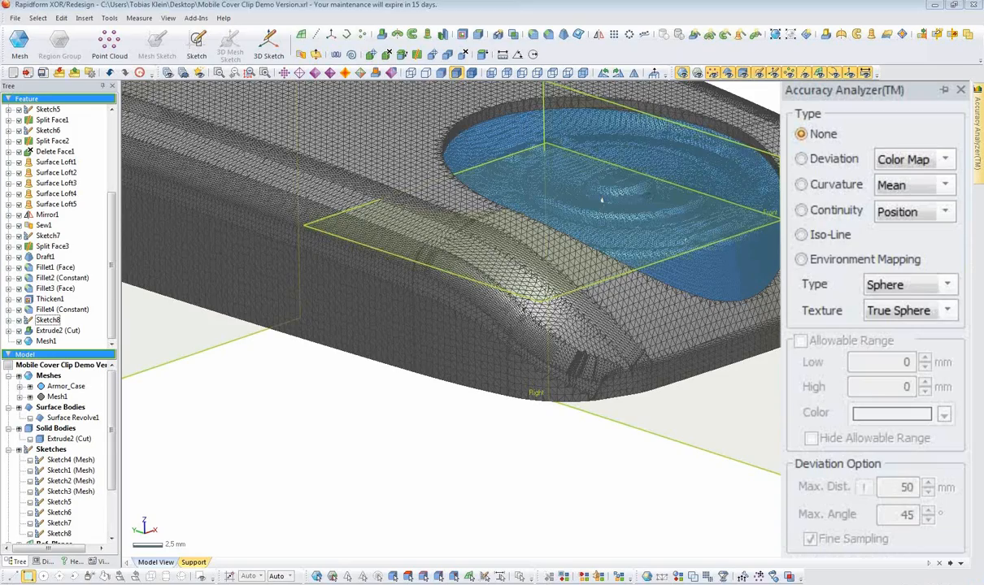
pyautogui.moveTo(614, 320); pyautogui.dragTo(605, 386, button='right')
pyautogui.scroll(-4, 528, 357)
pyautogui.moveTo(475, 309)
pyautogui.mouseDown(button='right')
pyautogui.moveTo(492, 340)
pyautogui.moveTo(569, 358)
pyautogui.moveTo(612, 337)
pyautogui.moveTo(523, 281)
pyautogui.mouseUp(button='right')
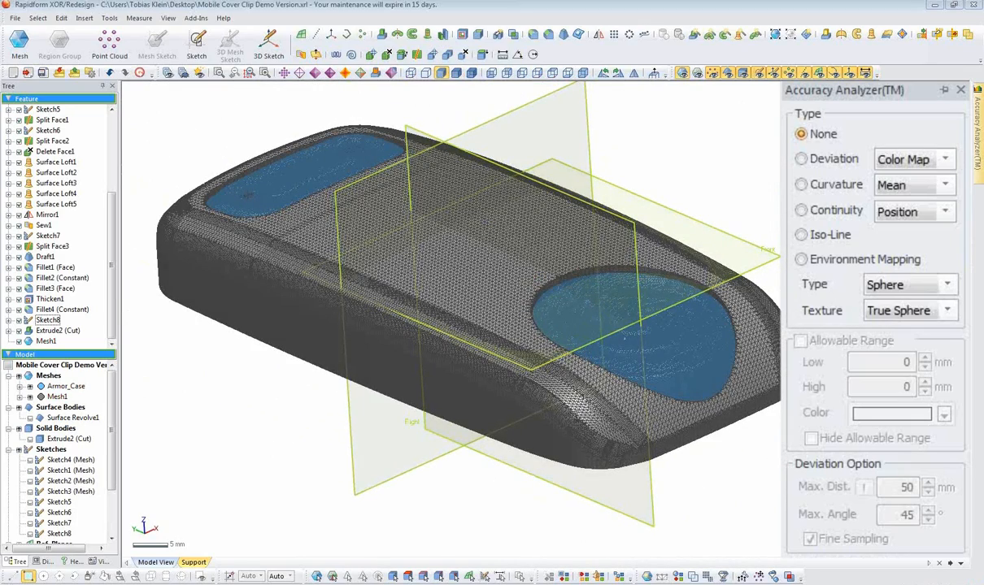
pyautogui.click(329, 73)
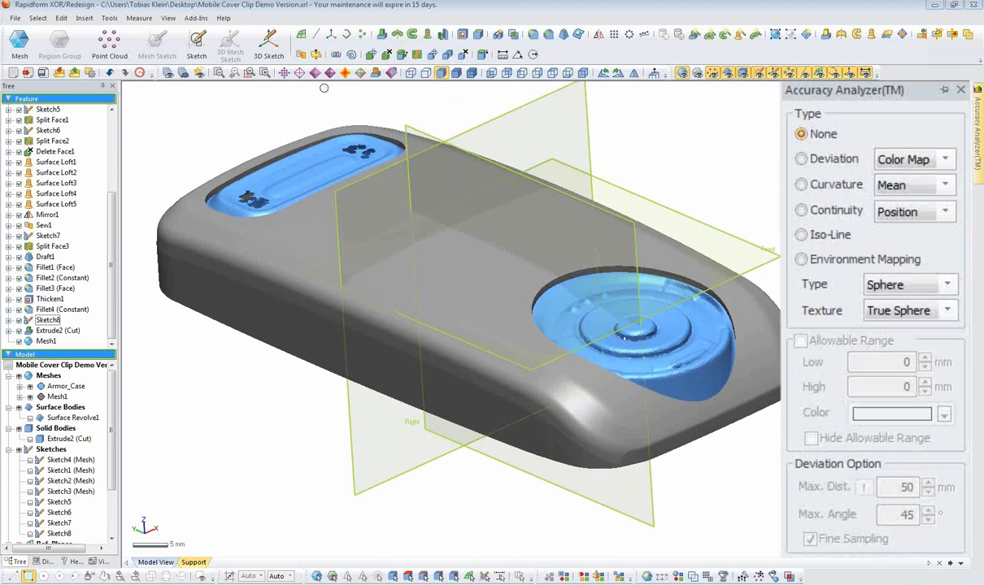
# - Review the LiveTransfer targets for other CAD systems and the feature history that can be transferred
pyautogui.click(45, 439)
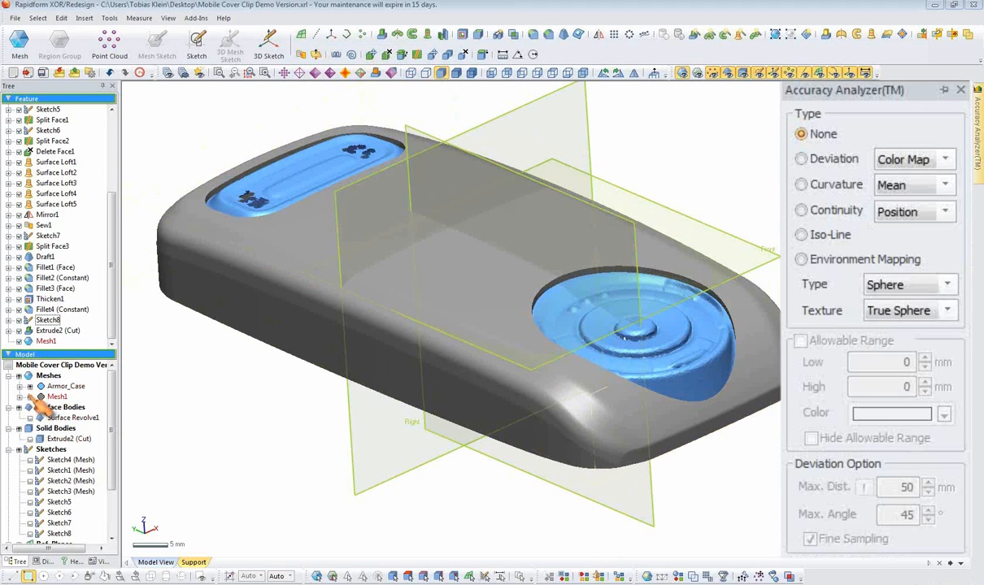
pyautogui.moveTo(353, 338); pyautogui.dragTo(357, 316, button='right')
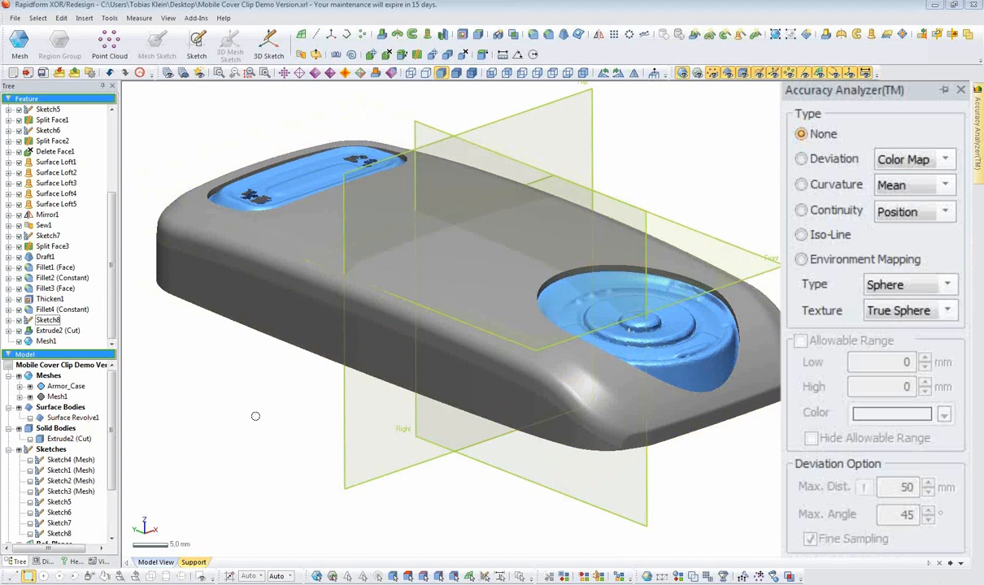
pyautogui.click(15, 17)
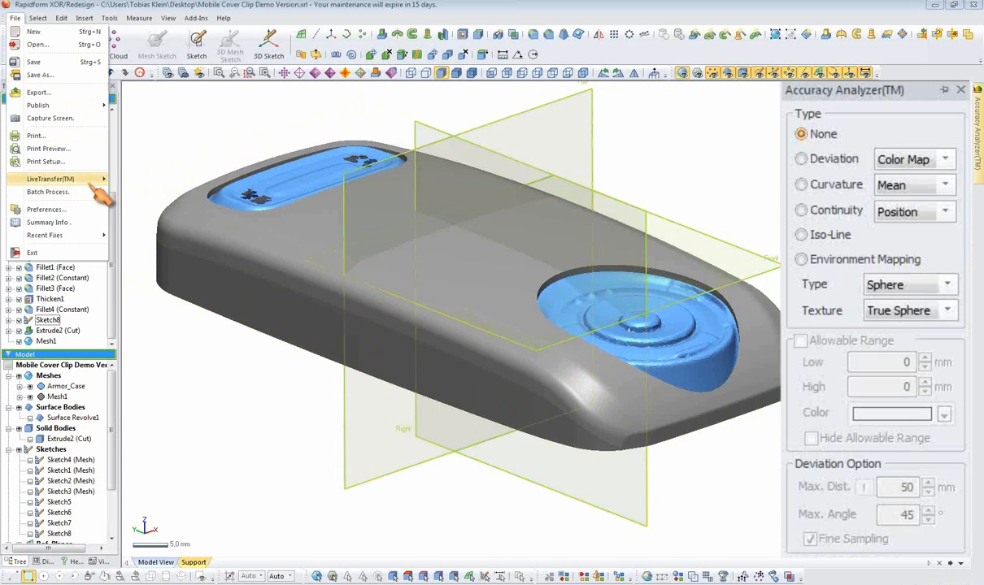
pyautogui.moveTo(94, 184)
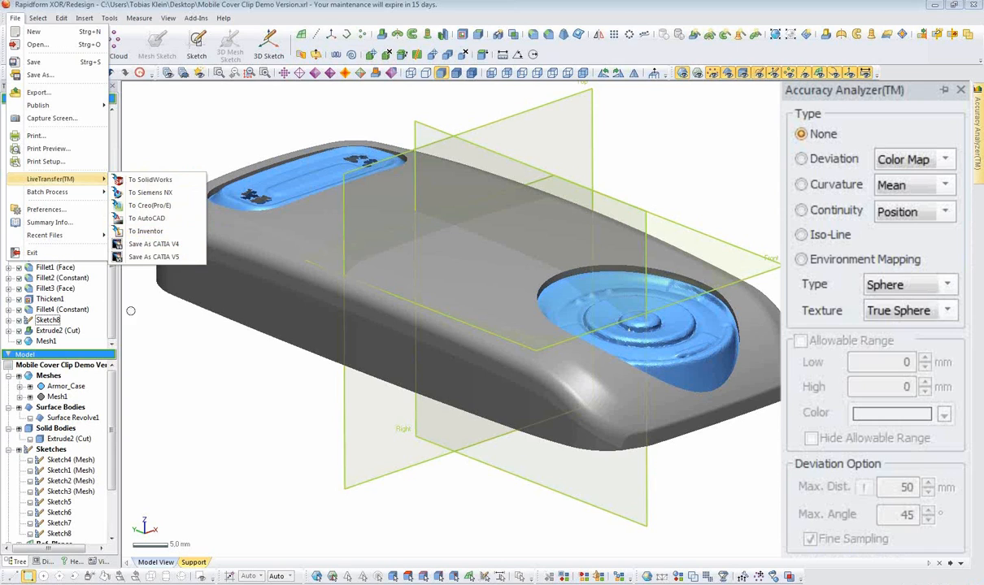
pyautogui.click(120, 297)
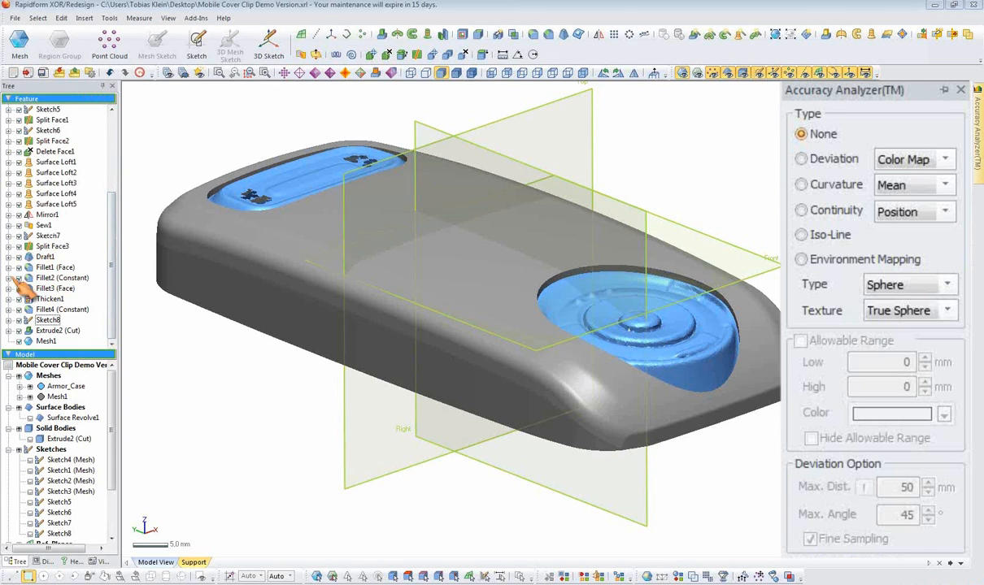
pyautogui.scroll(4, 111, 320)
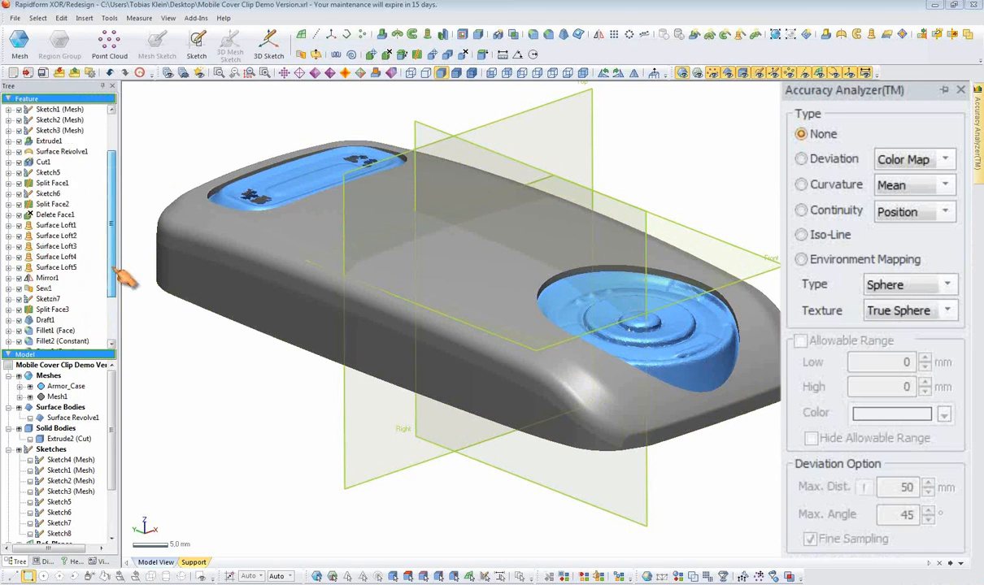
pyautogui.moveTo(114, 257)
pyautogui.mouseDown()
pyautogui.moveTo(125, 318)
pyautogui.moveTo(103, 320)
pyautogui.mouseUp()
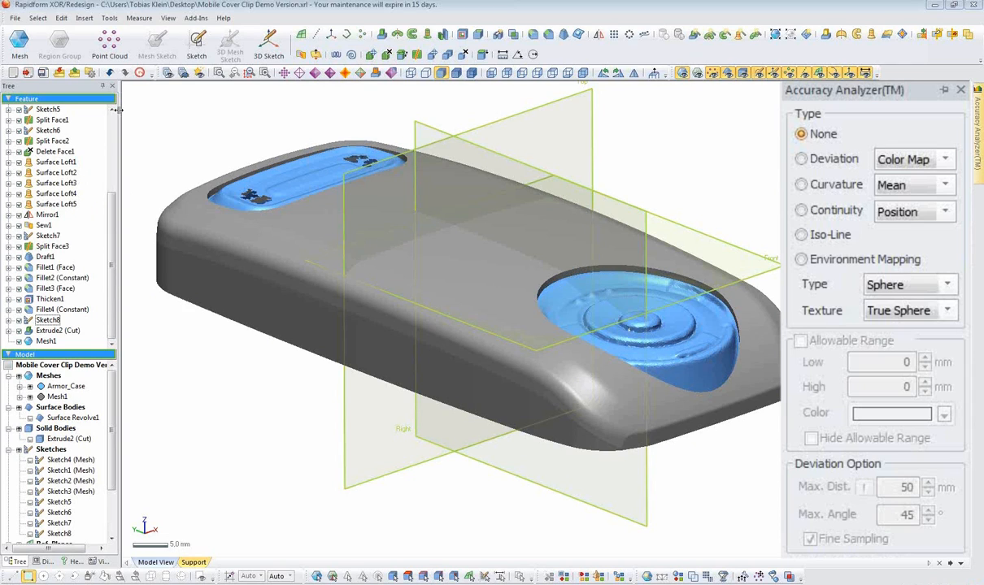
pyautogui.click(15, 18)
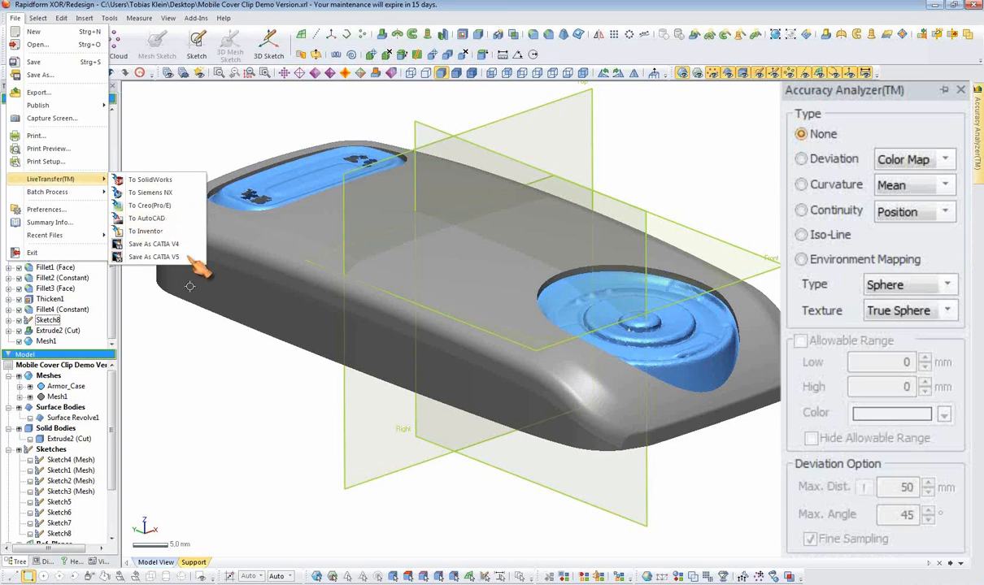
pyautogui.click(184, 327)
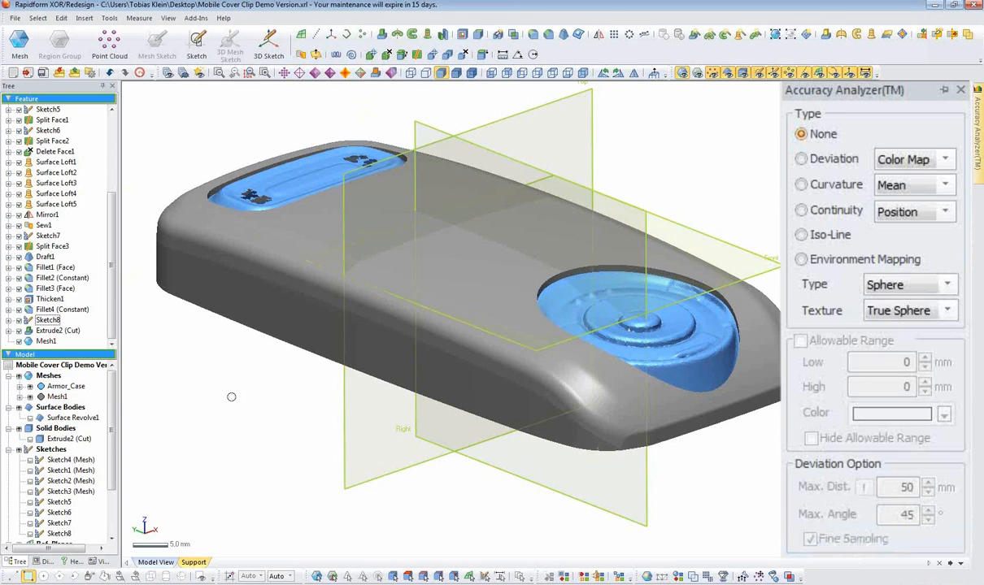
# - Hide the converted mesh and examine the Armor_Case scan mesh from several angles, including the speaker area
pyautogui.moveTo(378, 363)
pyautogui.mouseDown(button='right')
pyautogui.moveTo(366, 358)
pyautogui.moveTo(276, 399)
pyautogui.mouseUp(button='right')
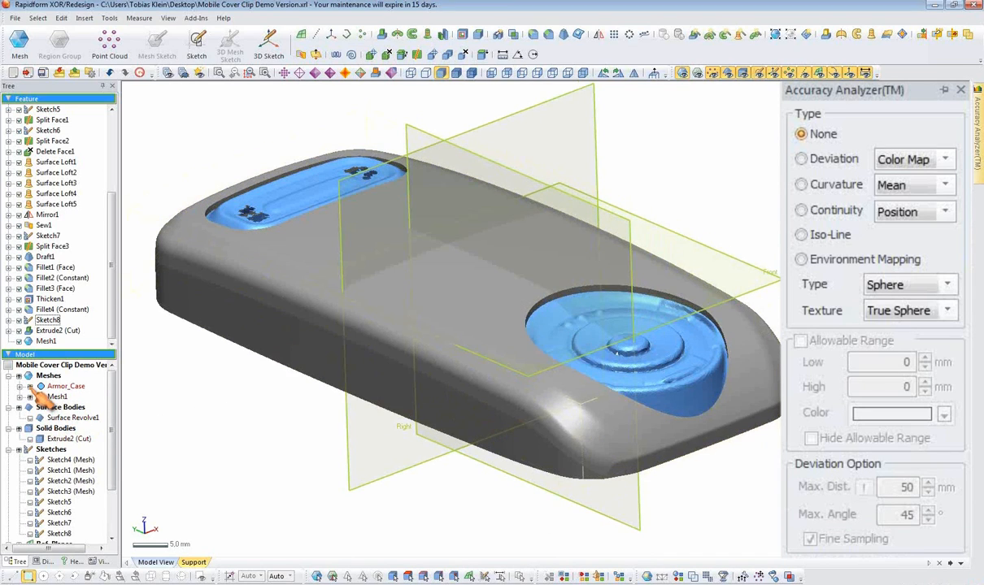
pyautogui.click(40, 398)
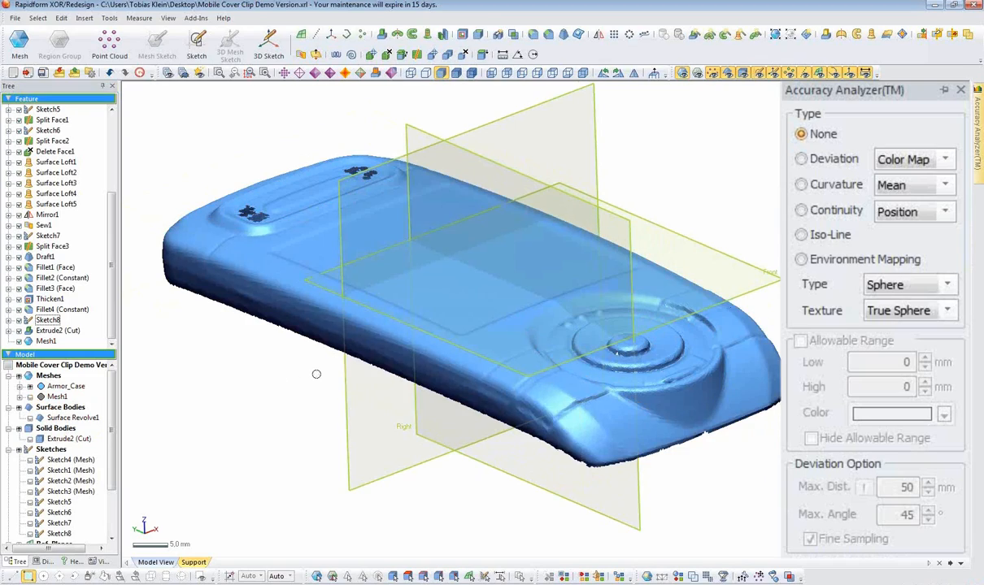
pyautogui.moveTo(506, 378)
pyautogui.mouseDown(button='right')
pyautogui.moveTo(500, 385)
pyautogui.moveTo(488, 356)
pyautogui.moveTo(391, 406)
pyautogui.mouseUp(button='right')
pyautogui.moveTo(689, 261)
pyautogui.mouseDown(button='right')
pyautogui.moveTo(759, 281)
pyautogui.moveTo(714, 254)
pyautogui.mouseUp(button='right')
pyautogui.moveTo(417, 341); pyautogui.dragTo(505, 367, button='right')
pyautogui.moveTo(543, 230); pyautogui.dragTo(507, 313, button='right')
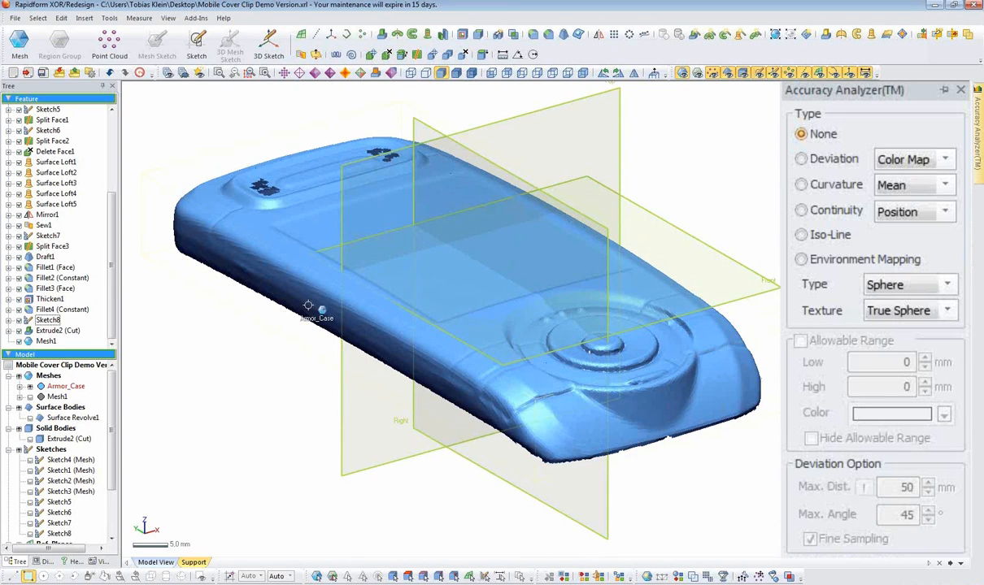
pyautogui.moveTo(398, 290)
pyautogui.mouseDown(button='right')
pyautogui.moveTo(476, 333)
pyautogui.moveTo(322, 292)
pyautogui.moveTo(527, 205)
pyautogui.moveTo(325, 303)
pyautogui.moveTo(440, 284)
pyautogui.mouseUp(button='right')
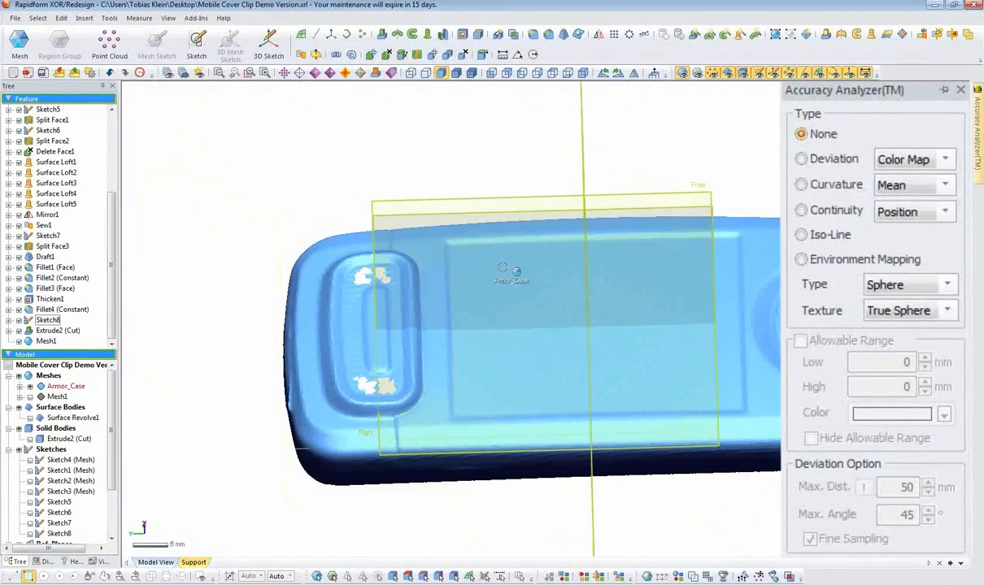
pyautogui.moveTo(502, 267); pyautogui.dragTo(510, 342, button='right')
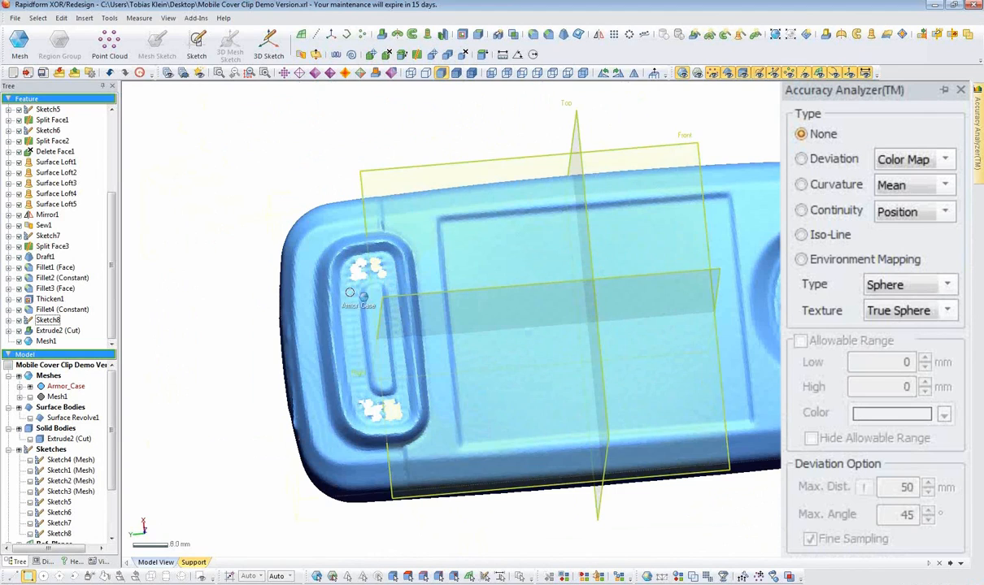
# - Duplicate the Armor_Case scan mesh by copying and pasting it, and hide the original
pyautogui.click(46, 342)
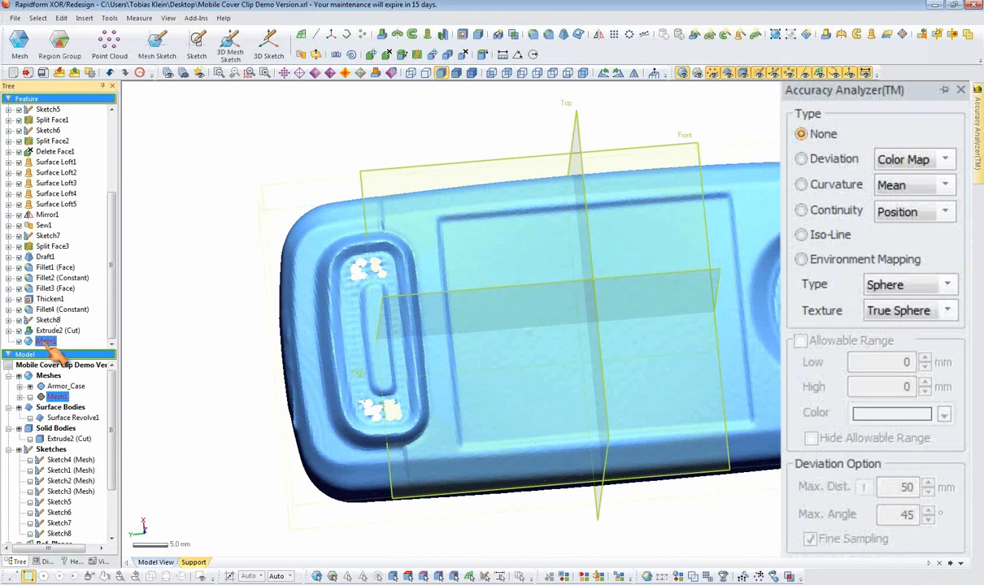
pyautogui.moveTo(125, 341); pyautogui.dragTo(122, 195)
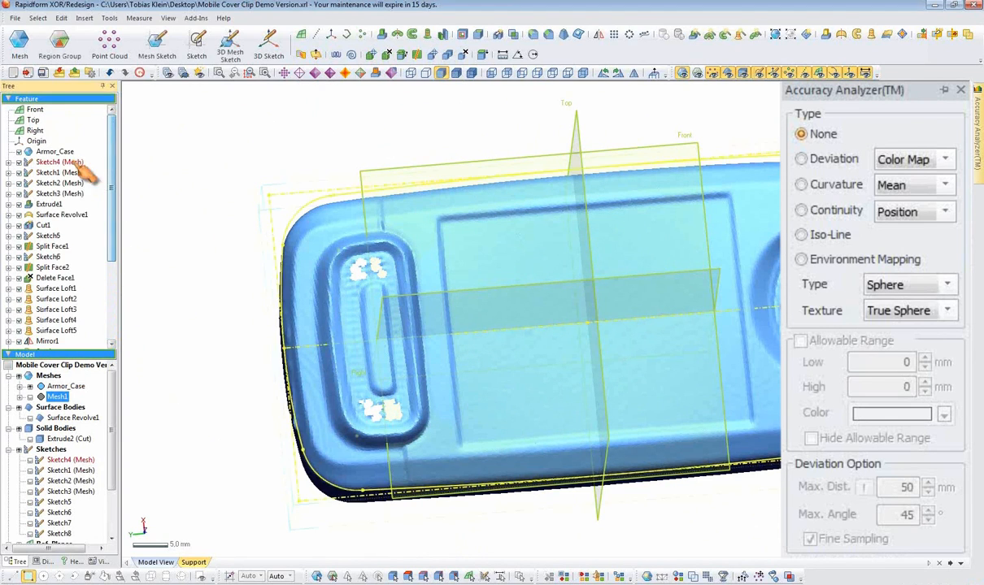
pyautogui.click(72, 153)
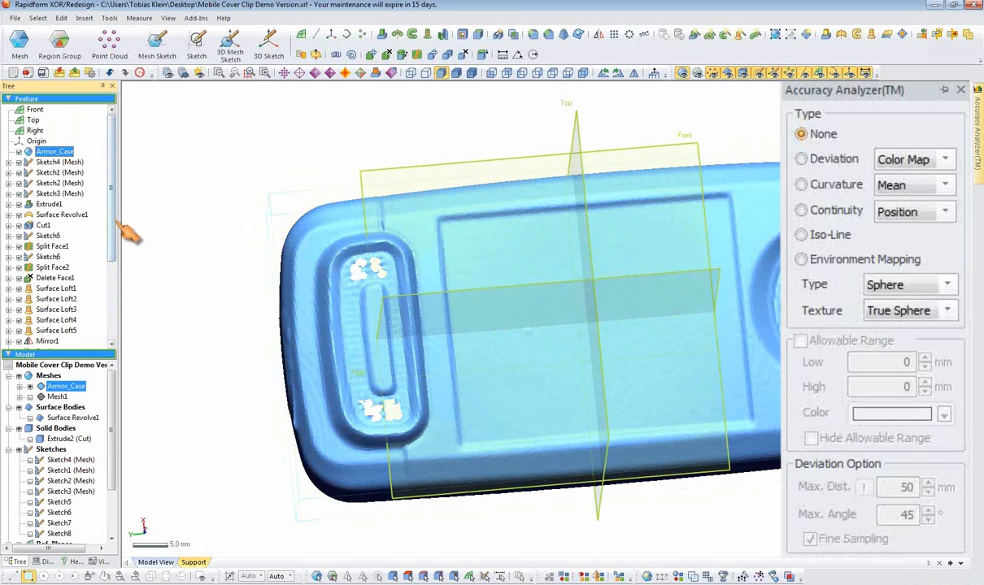
pyautogui.hotkey('ctrl', 'c')
pyautogui.click(487, 333)
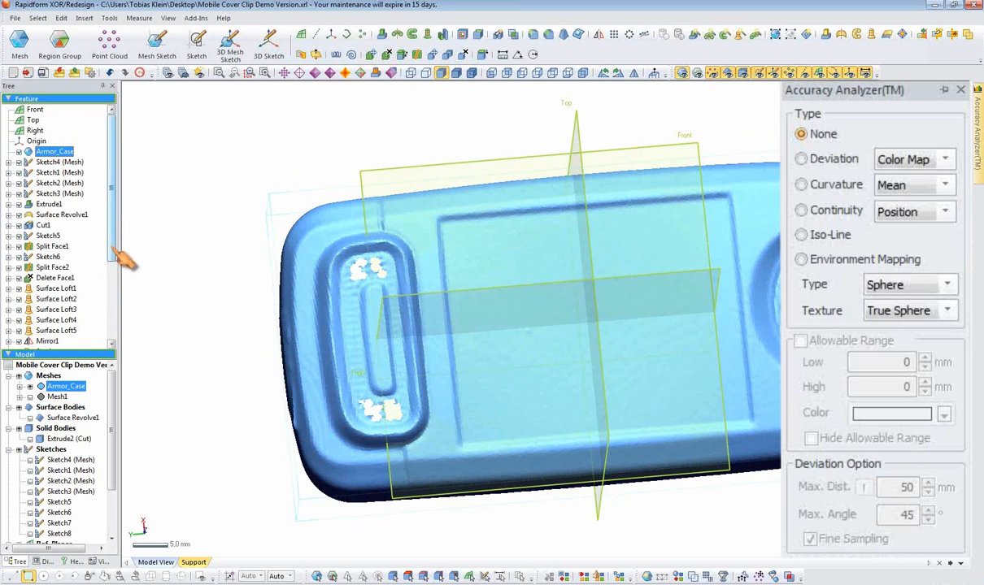
pyautogui.moveTo(113, 247); pyautogui.dragTo(118, 323)
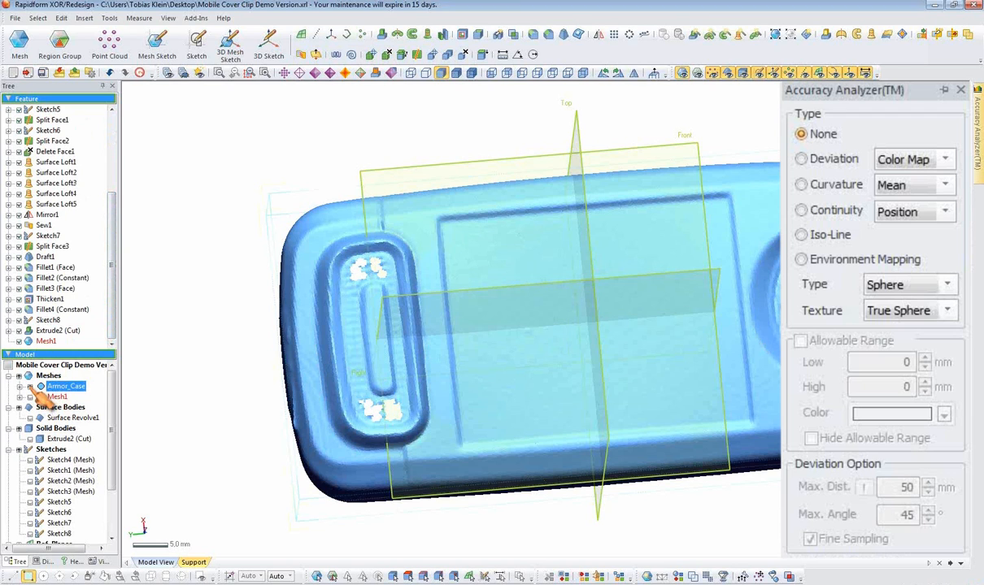
pyautogui.hotkey('ctrl', 'v')
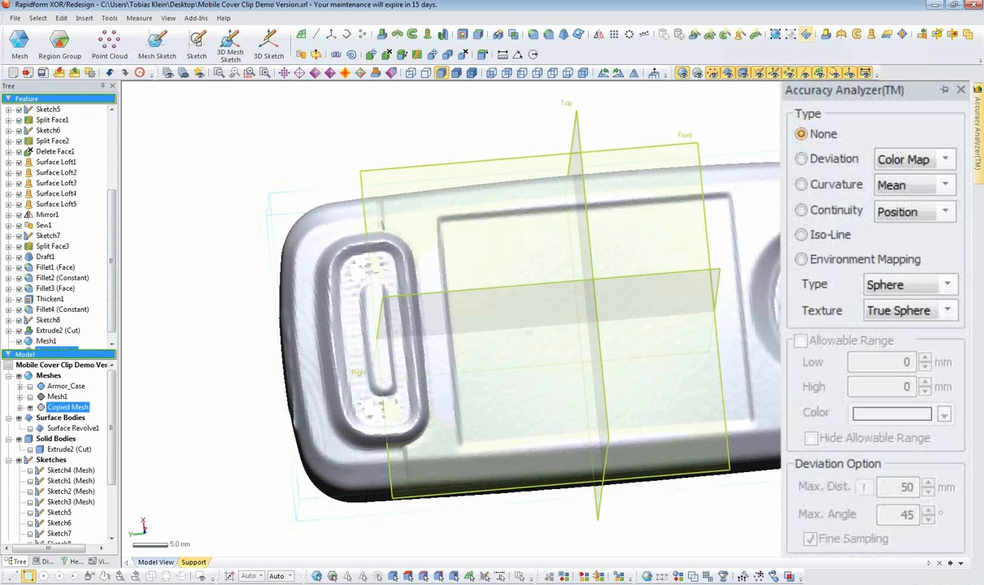
pyautogui.moveTo(667, 398); pyautogui.dragTo(419, 315, button='right')
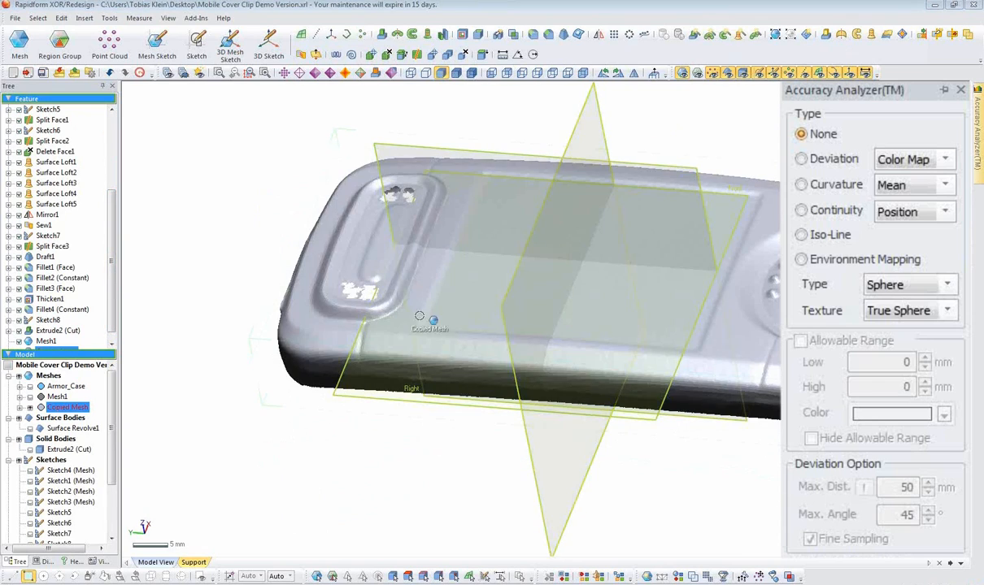
# - Open the copied mesh for editing and fill the holes at both ends of the speaker recess
pyautogui.doubleClick(321, 341)
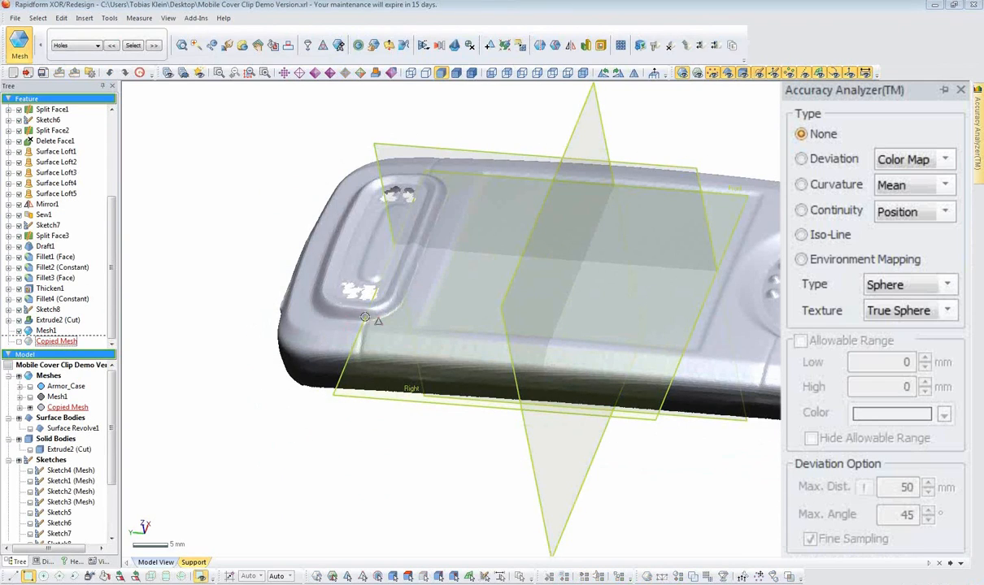
pyautogui.moveTo(377, 323); pyautogui.dragTo(397, 377, button='right')
pyautogui.rightClick(378, 336)
pyautogui.click(407, 345)
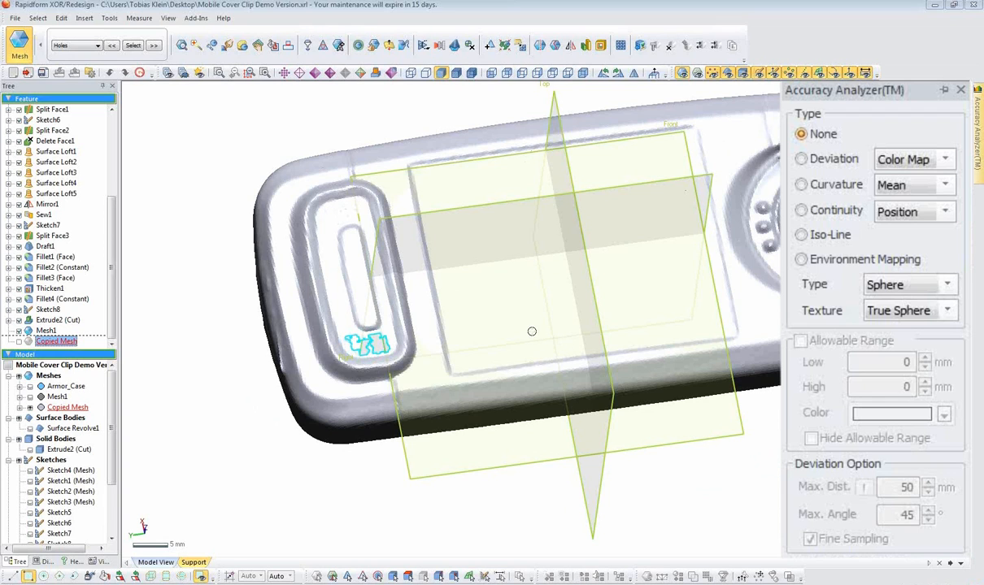
pyautogui.moveTo(546, 281); pyautogui.dragTo(369, 244, button='right')
pyautogui.rightClick(356, 215)
pyautogui.click(380, 226)
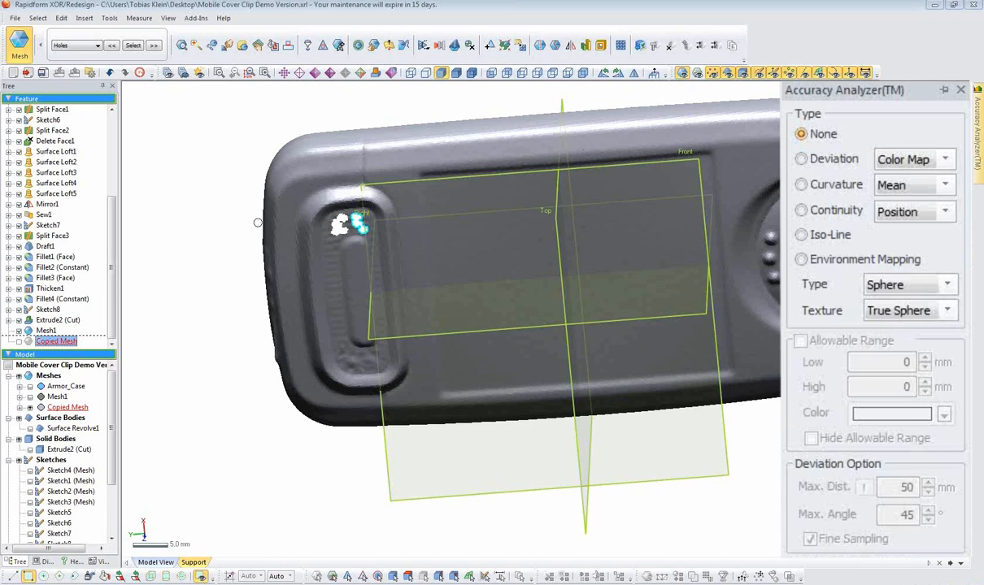
pyautogui.rightClick(346, 233)
pyautogui.click(368, 243)
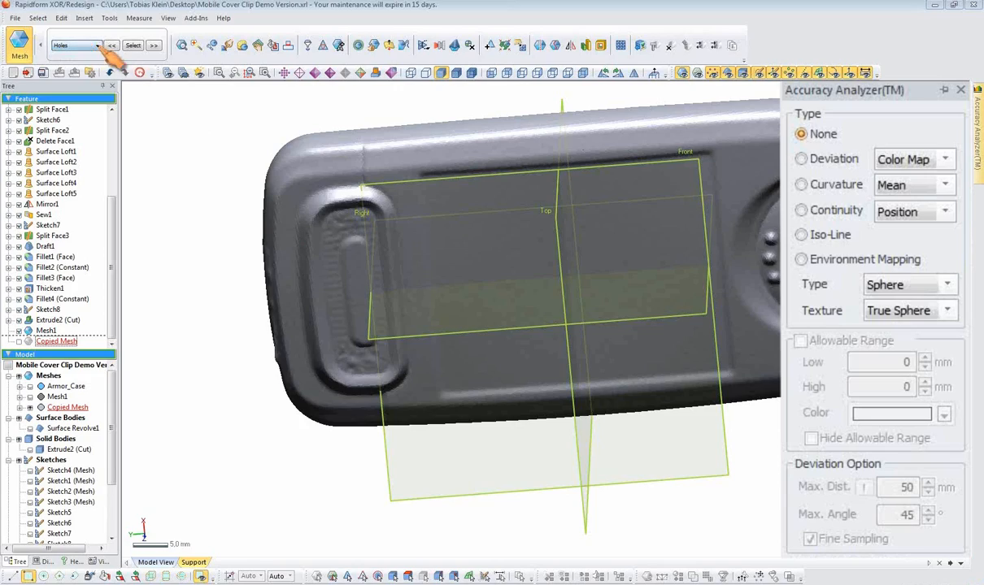
# - Step through the remaining holes in the copied mesh one by one to examine them up close
pyautogui.click(153, 46)
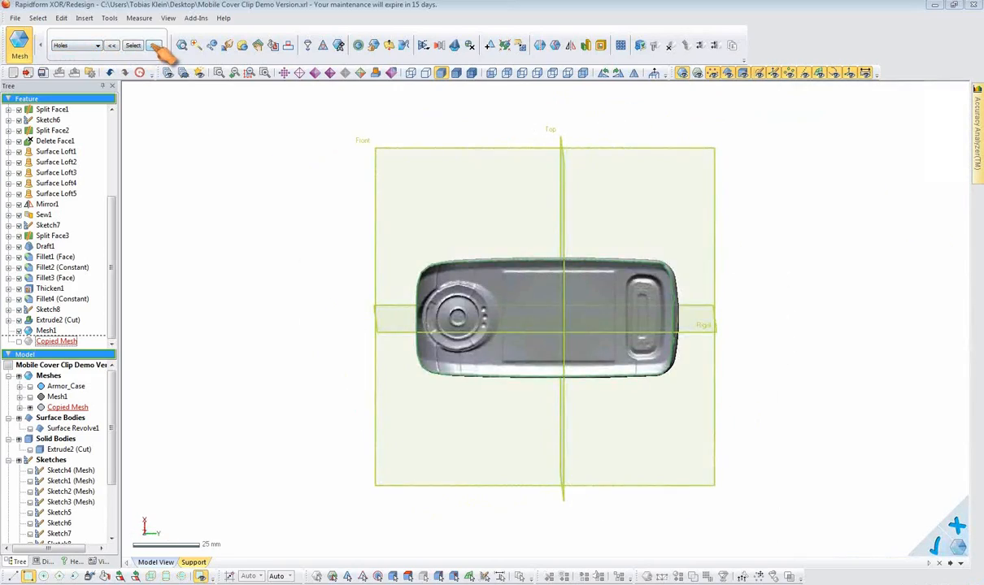
pyautogui.click(152, 47)
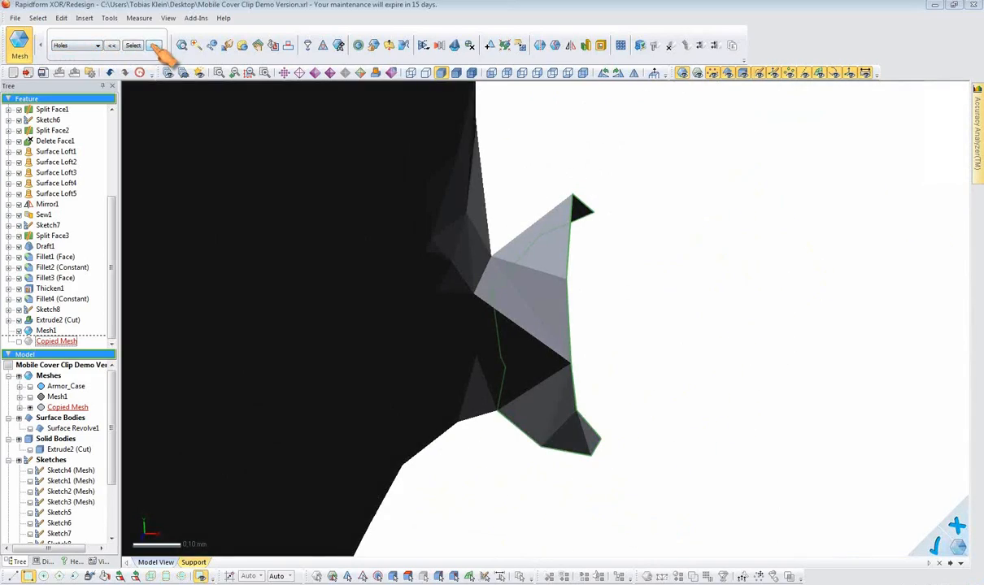
pyautogui.click(157, 47)
pyautogui.click(155, 47)
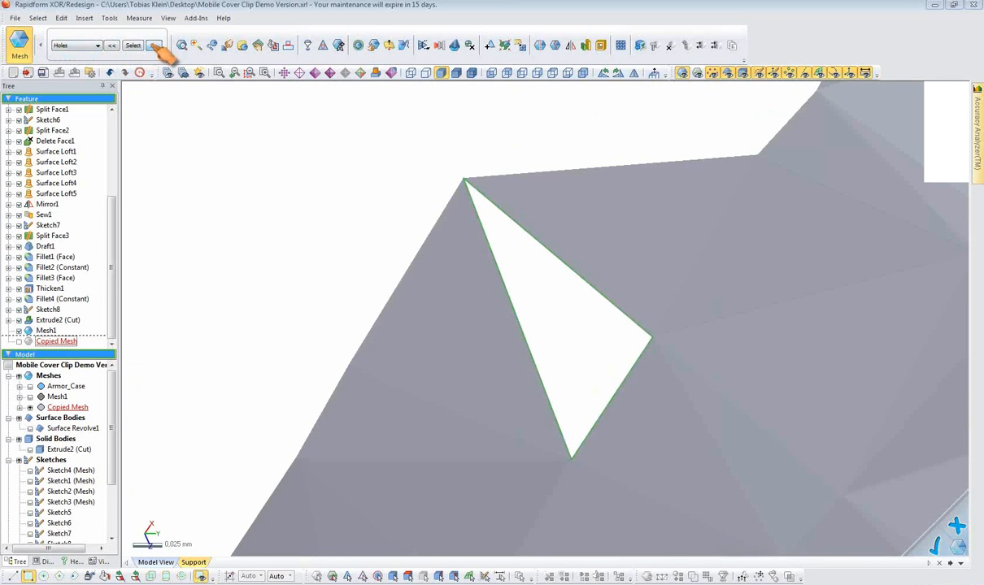
pyautogui.scroll(-6, 455, 350)
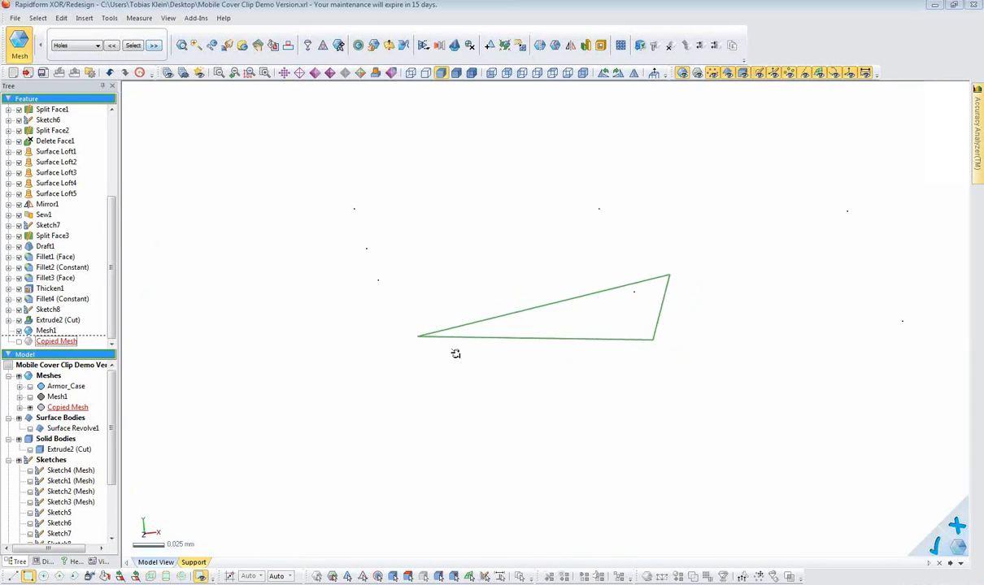
pyautogui.scroll(-8, 453, 345)
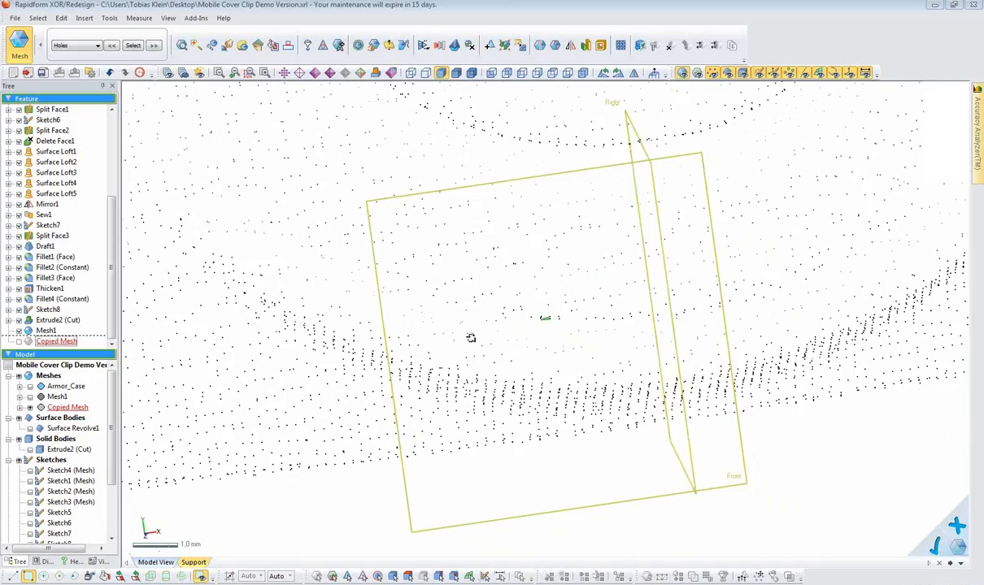
# - Run the Healing Wizard for folded, dangling, small and crossing poly-faces, repeating the attempt on the unhealed singularities
pyautogui.moveTo(400, 331)
pyautogui.mouseDown(button='right')
pyautogui.moveTo(561, 327)
pyautogui.moveTo(606, 272)
pyautogui.moveTo(219, 248)
pyautogui.moveTo(369, 217)
pyautogui.moveTo(553, 234)
pyautogui.moveTo(490, 282)
pyautogui.moveTo(545, 147)
pyautogui.moveTo(566, 188)
pyautogui.moveTo(536, 166)
pyautogui.mouseUp(button='right')
pyautogui.click(197, 45)
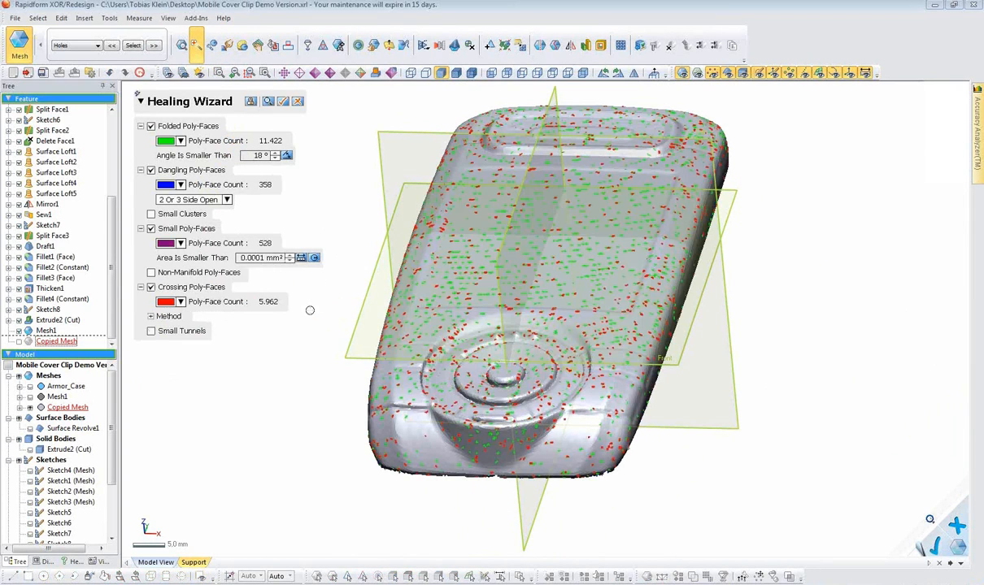
pyautogui.click(288, 102)
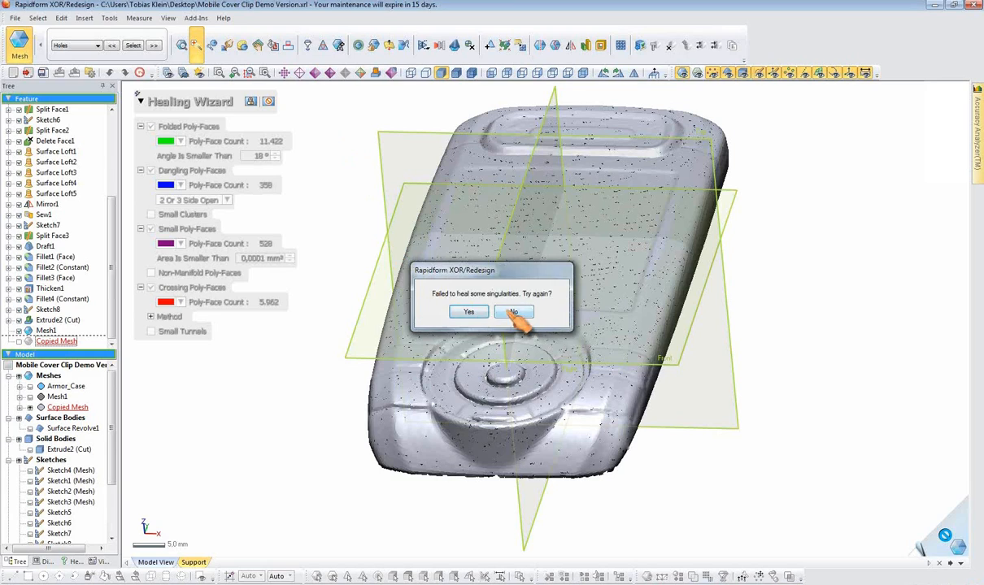
pyautogui.click(479, 313)
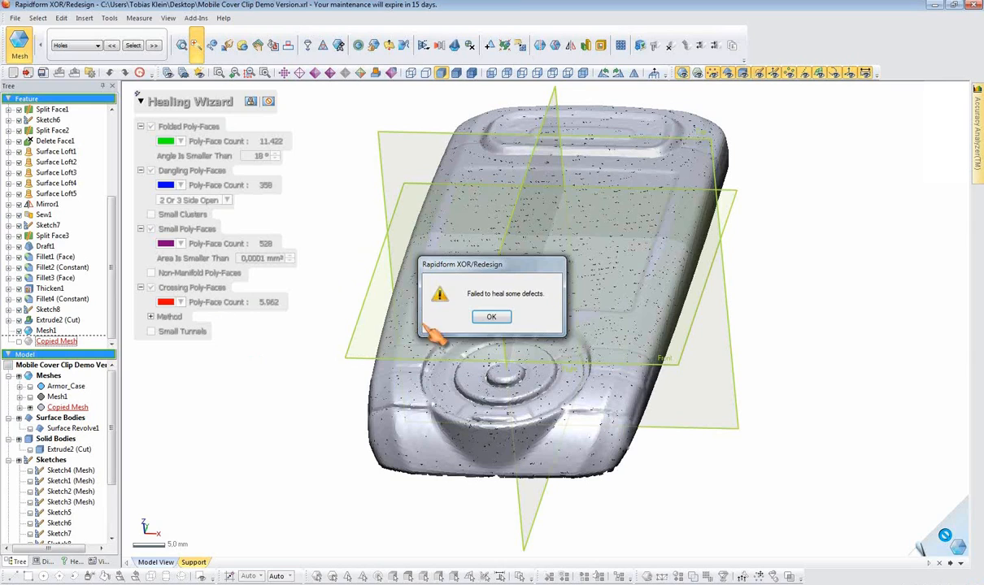
pyautogui.click(491, 317)
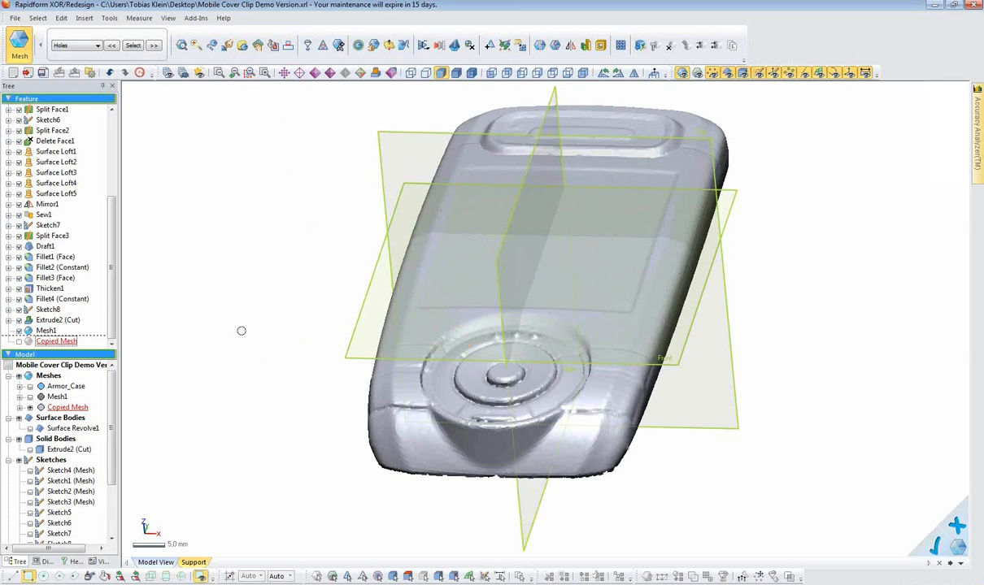
# - Inspect the healed mesh, find its non-manifold and redundant poly-faces, and delete them
pyautogui.moveTo(241, 332); pyautogui.dragTo(486, 374, button='right')
pyautogui.moveTo(394, 262); pyautogui.dragTo(360, 302, button='right')
pyautogui.moveTo(318, 419)
pyautogui.mouseDown(button='right')
pyautogui.moveTo(334, 430)
pyautogui.moveTo(539, 445)
pyautogui.moveTo(446, 391)
pyautogui.moveTo(457, 367)
pyautogui.moveTo(520, 333)
pyautogui.mouseUp(button='right')
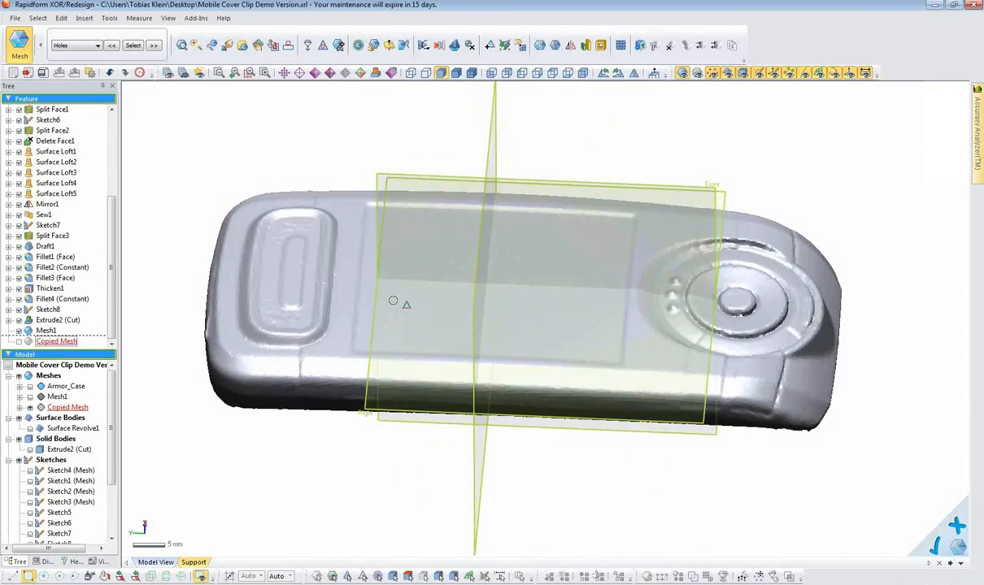
pyautogui.moveTo(413, 315)
pyautogui.mouseDown(button='right')
pyautogui.moveTo(408, 361)
pyautogui.moveTo(294, 328)
pyautogui.mouseUp(button='right')
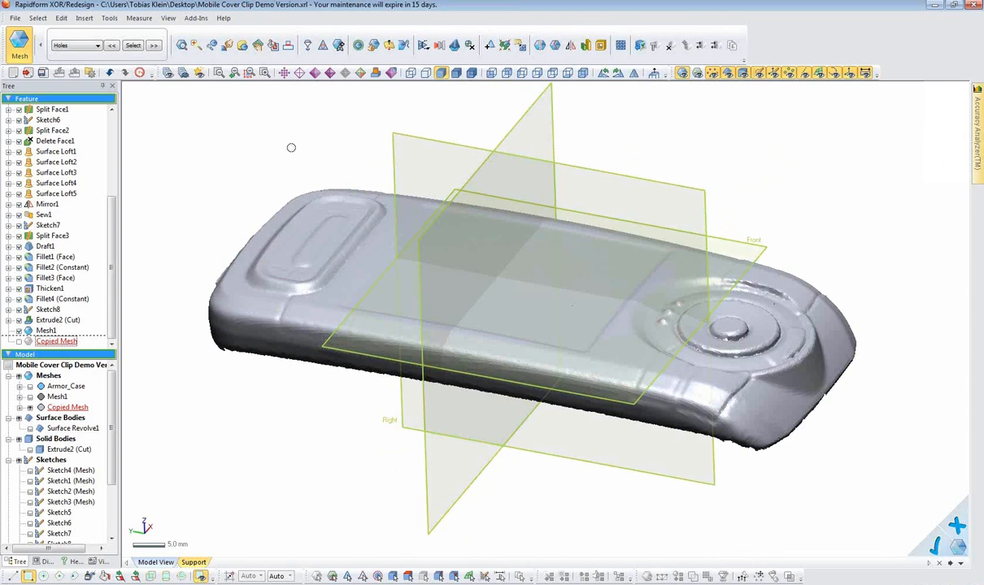
pyautogui.click(181, 45)
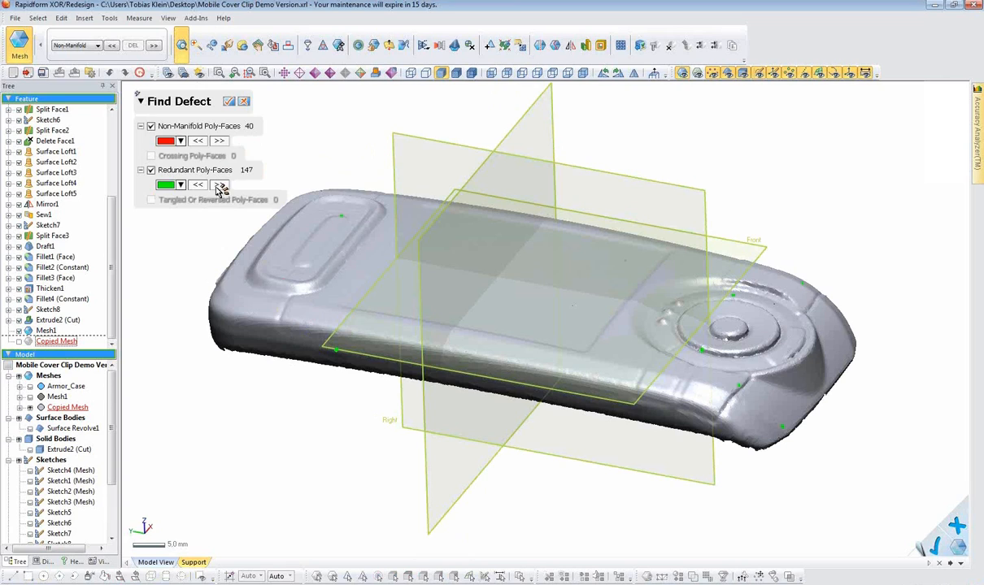
pyautogui.click(231, 102)
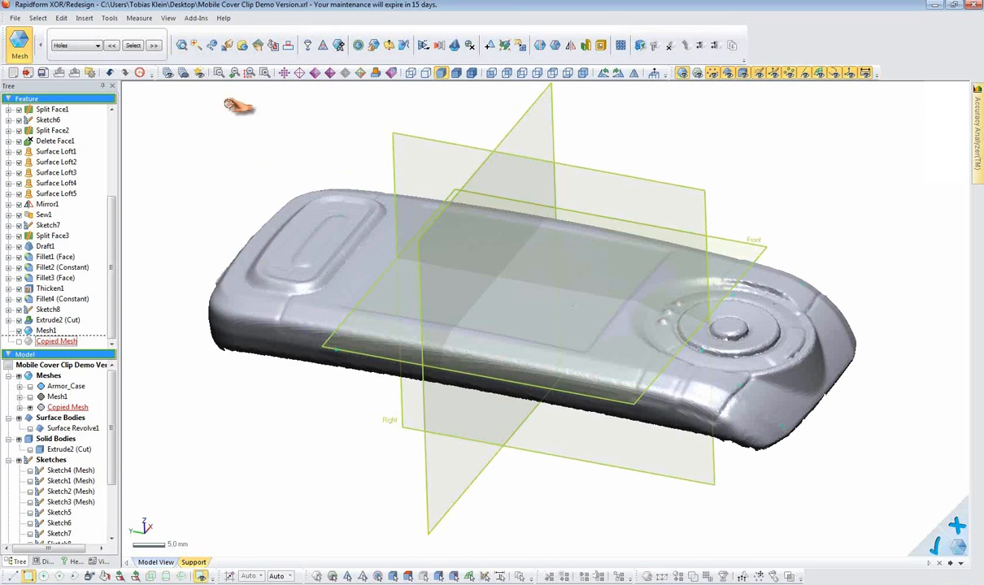
pyautogui.moveTo(239, 111); pyautogui.dragTo(417, 288, button='right')
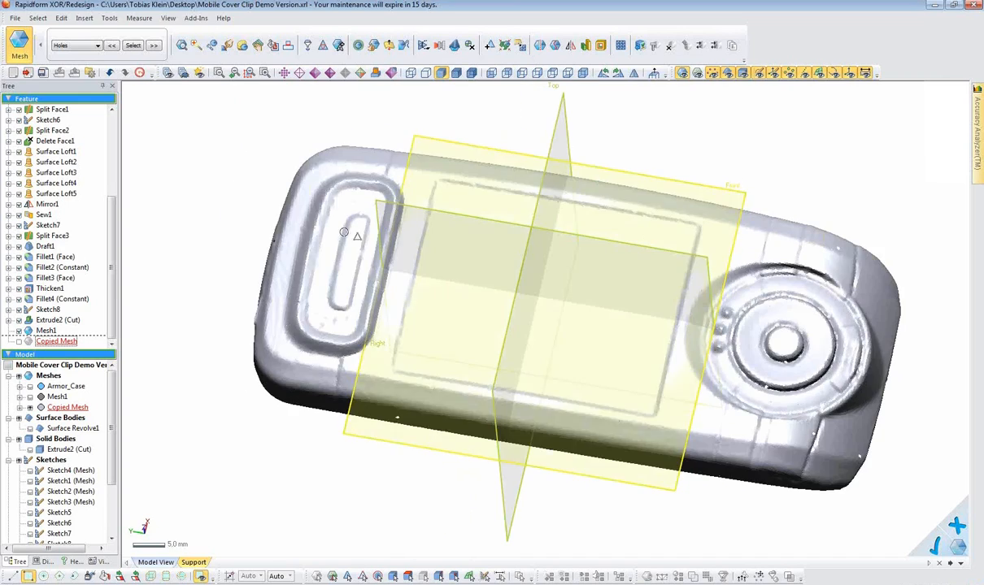
# - Fill the small holes in the mesh with the Curvature method and check it for defects again
pyautogui.click(273, 46)
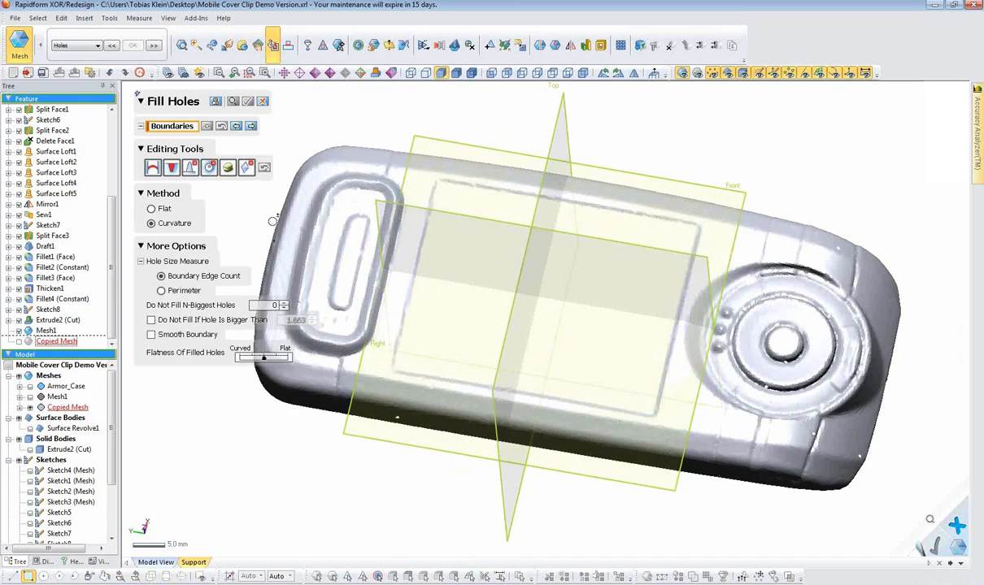
pyautogui.moveTo(374, 277); pyautogui.dragTo(252, 154, button='right')
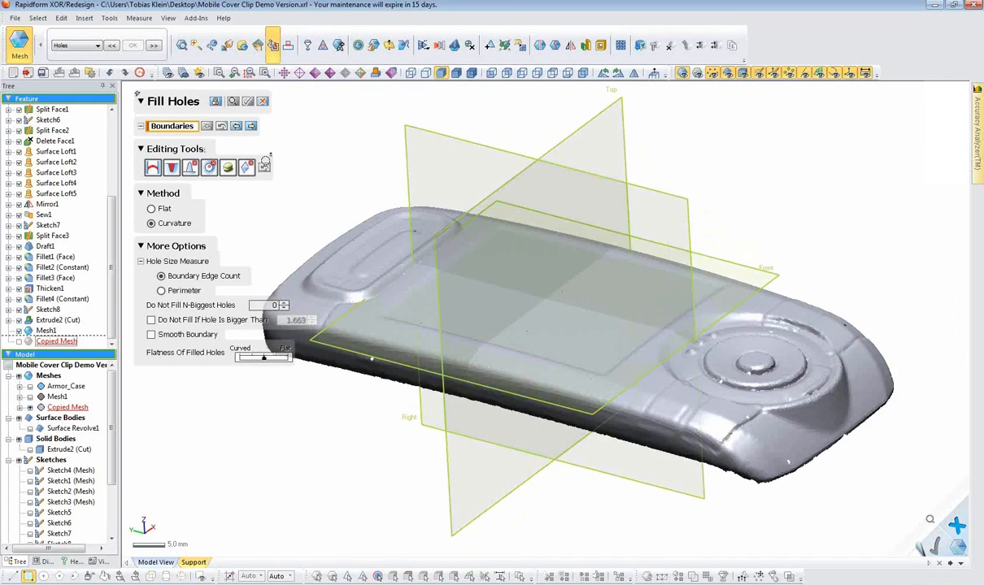
pyautogui.click(165, 130)
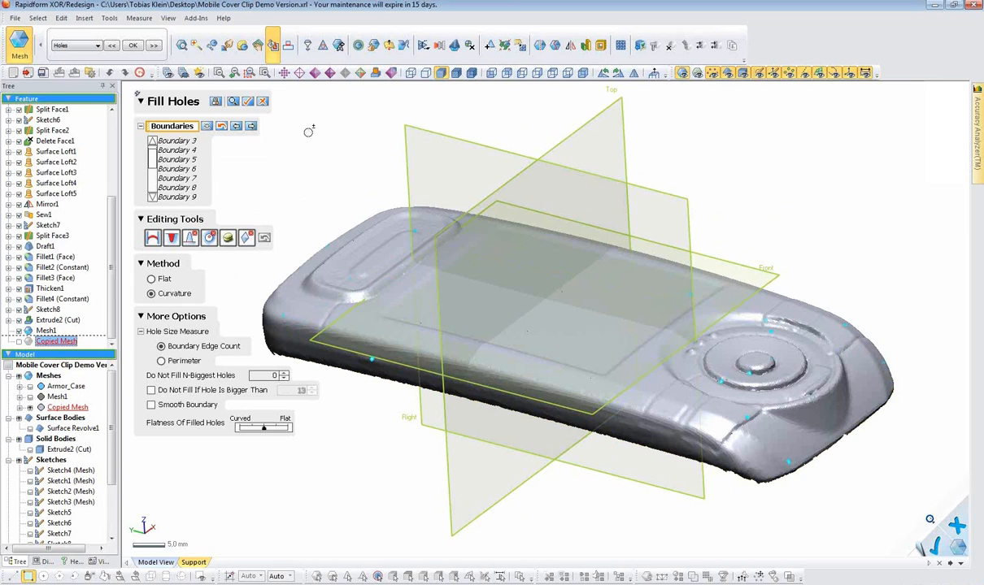
pyautogui.click(246, 100)
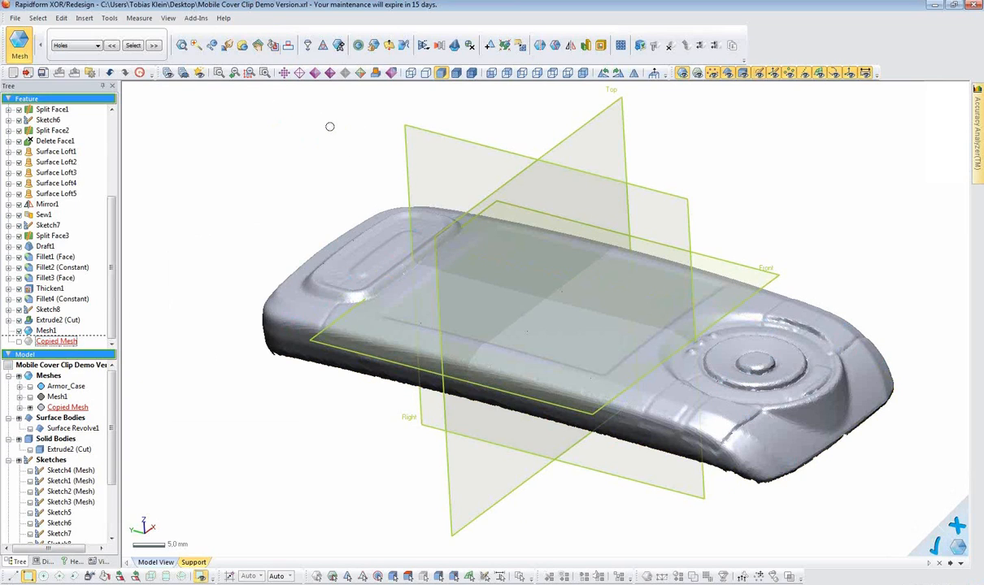
pyautogui.click(181, 45)
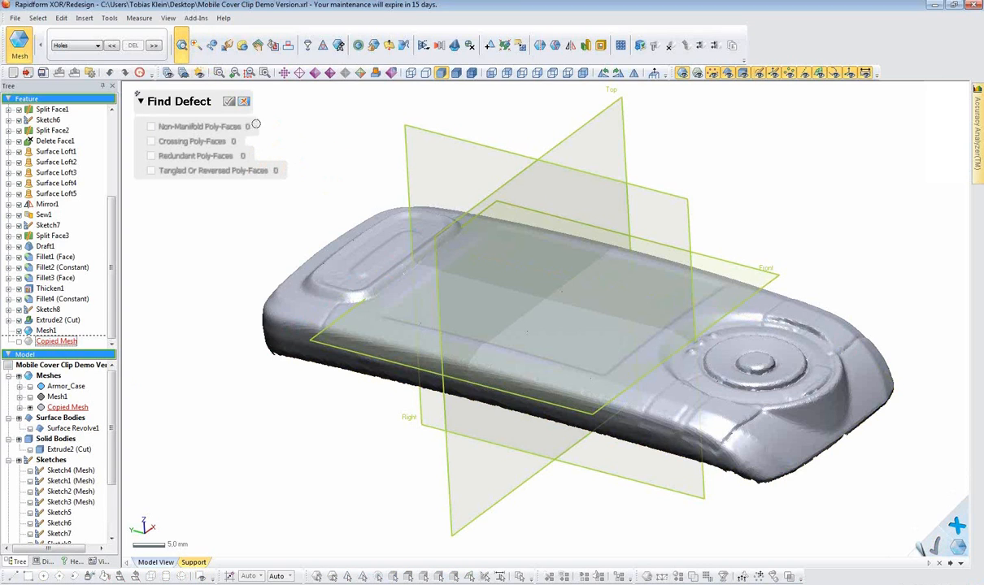
pyautogui.click(243, 101)
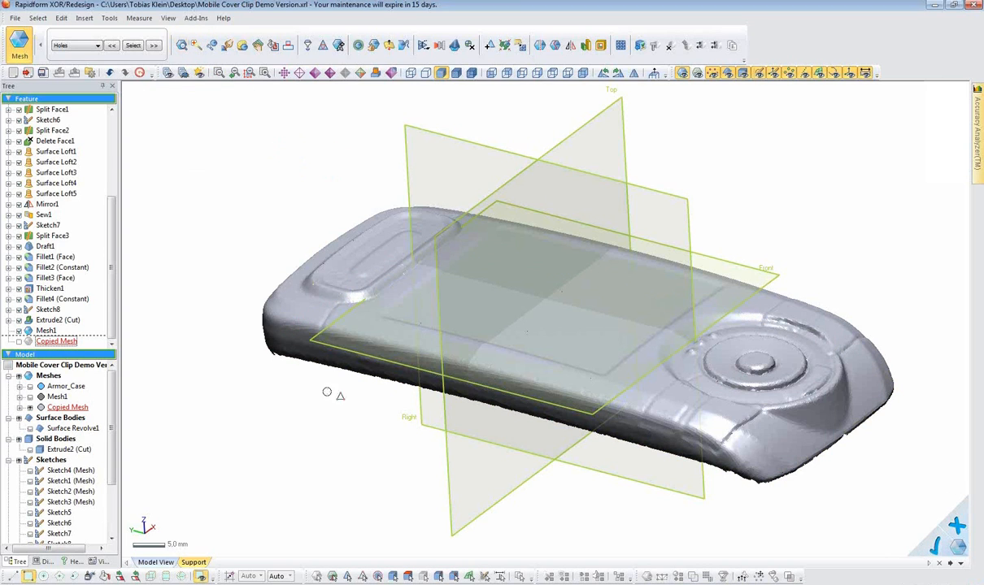
# - Set up Edit Boundaries on the ragged lower rim of the copied mesh with the Fit method and Freeform fitting shape
pyautogui.moveTo(435, 390); pyautogui.dragTo(547, 296, button='right')
pyautogui.moveTo(594, 370); pyautogui.dragTo(584, 392, button='right')
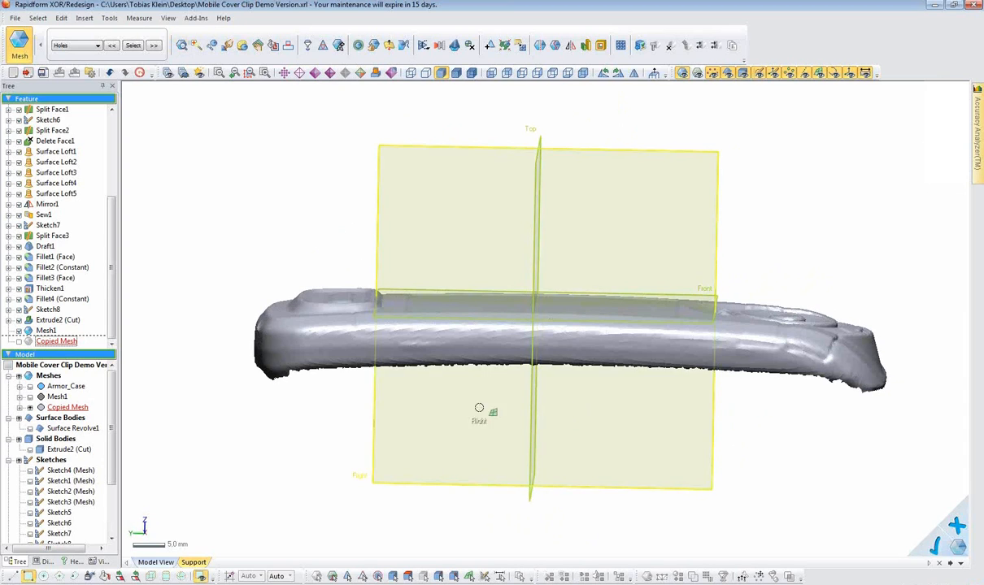
pyautogui.click(334, 368)
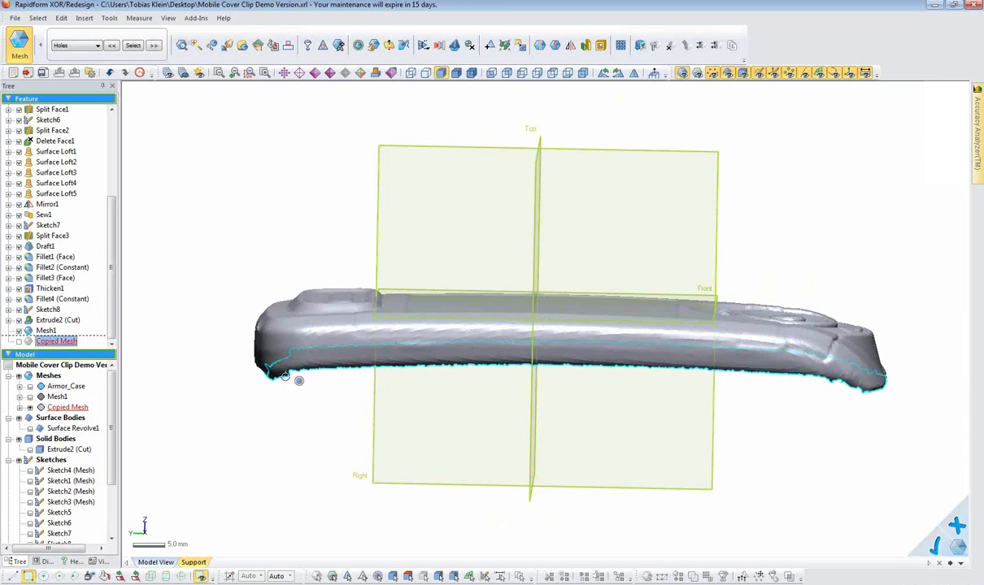
pyautogui.moveTo(555, 432); pyautogui.dragTo(477, 358, button='right')
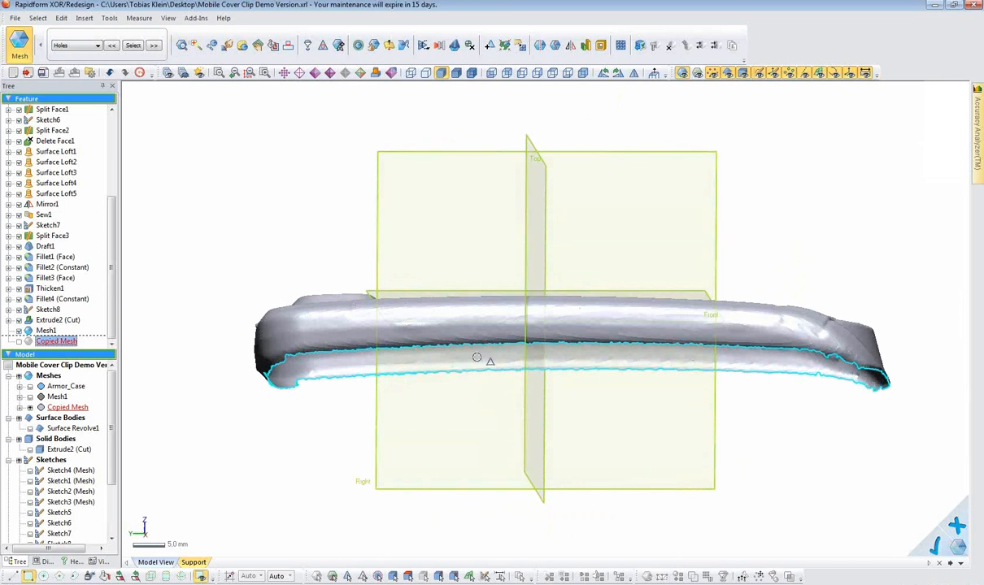
pyautogui.click(211, 45)
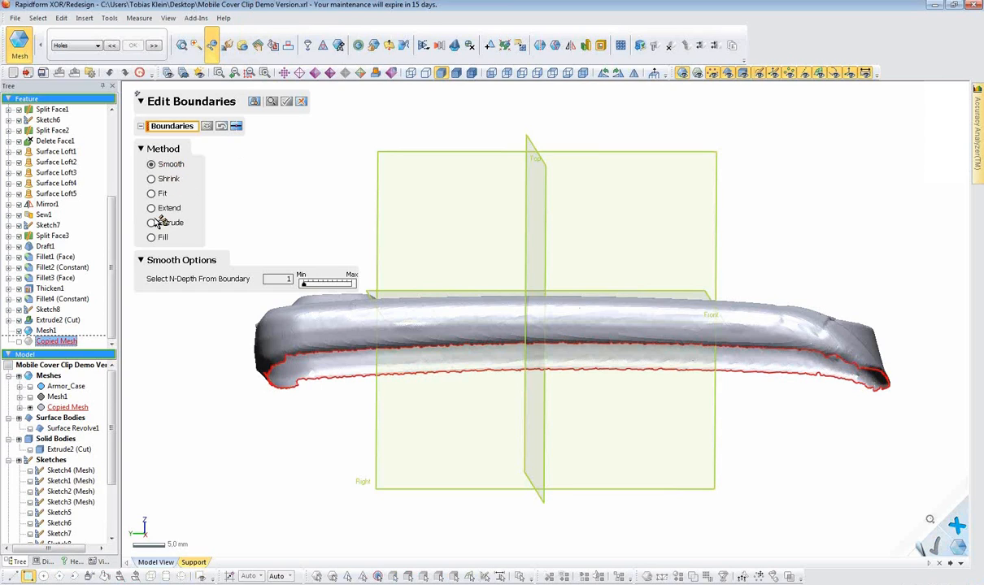
pyautogui.click(153, 194)
pyautogui.click(213, 276)
pyautogui.click(238, 342)
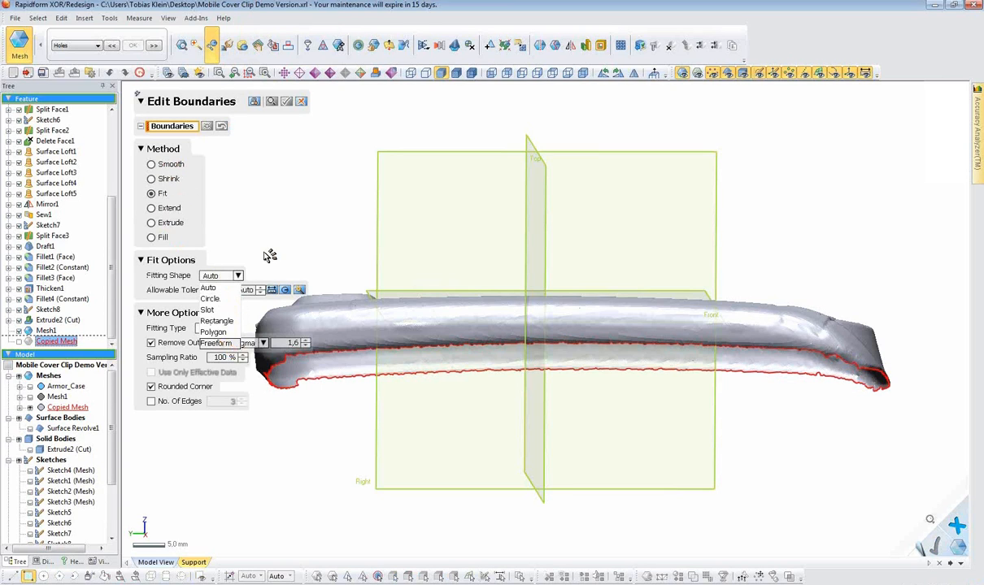
pyautogui.click(335, 366)
# - Adjust the smoothness of the fitted curve, compare it with the ragged rim from several sides, and apply the boundary fit
pyautogui.moveTo(358, 443)
pyautogui.mouseDown(button='right')
pyautogui.moveTo(456, 464)
pyautogui.moveTo(363, 481)
pyautogui.moveTo(458, 393)
pyautogui.moveTo(485, 402)
pyautogui.moveTo(392, 408)
pyautogui.moveTo(529, 355)
pyautogui.mouseUp(button='right')
pyautogui.scroll(2, 456, 464)
pyautogui.scroll(3, 456, 464)
pyautogui.scroll(2, 485, 402)
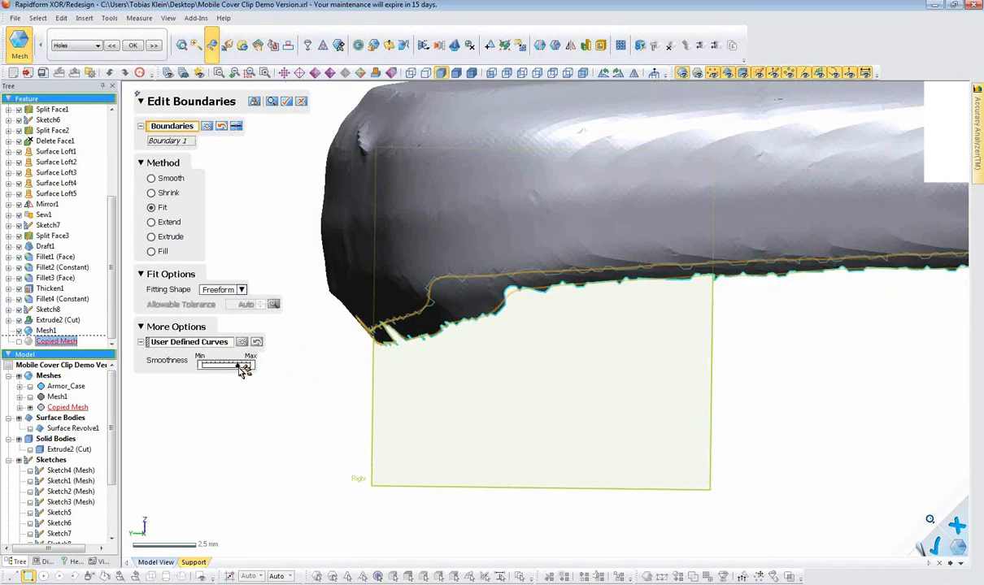
pyautogui.moveTo(242, 365); pyautogui.dragTo(240, 372)
pyautogui.moveTo(301, 413); pyautogui.dragTo(479, 336, button='right')
pyautogui.moveTo(427, 309)
pyautogui.mouseDown(button='right')
pyautogui.moveTo(575, 377)
pyautogui.moveTo(345, 305)
pyautogui.moveTo(384, 313)
pyautogui.moveTo(429, 425)
pyautogui.moveTo(470, 419)
pyautogui.mouseUp(button='right')
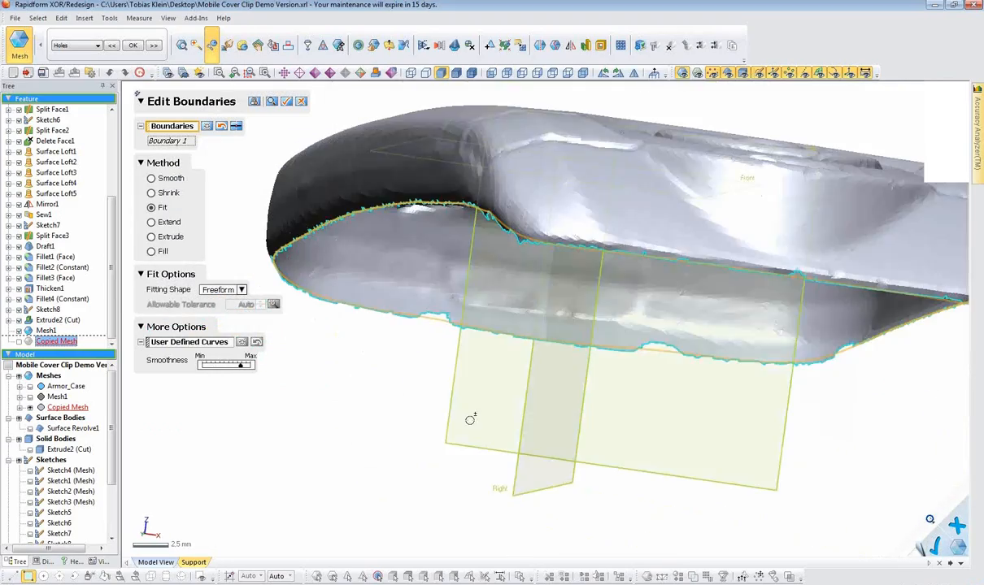
pyautogui.click(286, 101)
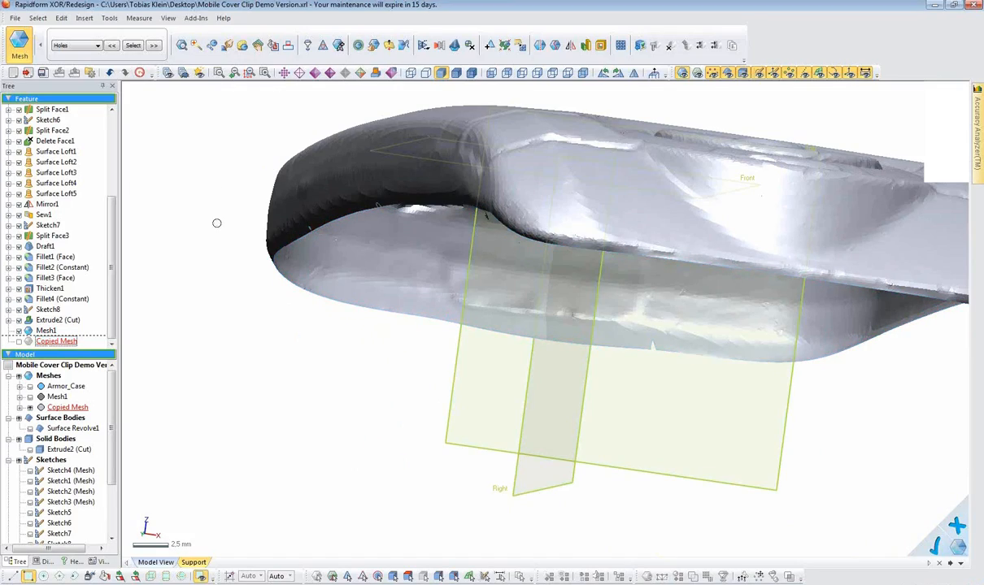
# - In Fill Holes, delete the small mesh island in the notch along the long rim and fill that notch
pyautogui.moveTo(479, 354); pyautogui.dragTo(569, 349, button='right')
pyautogui.moveTo(350, 264)
pyautogui.mouseDown(button='right')
pyautogui.moveTo(409, 371)
pyautogui.moveTo(464, 230)
pyautogui.mouseUp(button='right')
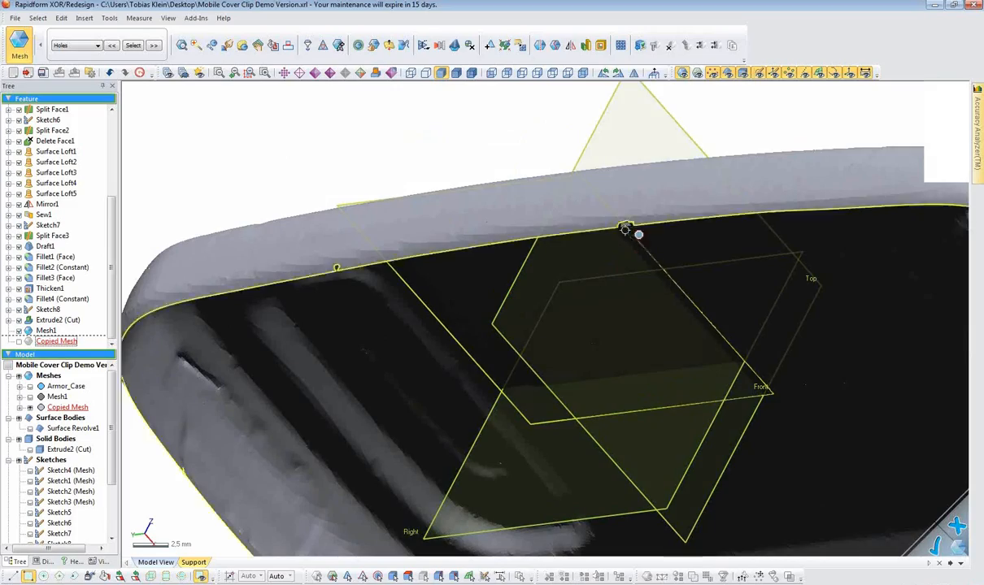
pyautogui.moveTo(626, 224); pyautogui.dragTo(530, 304, button='right')
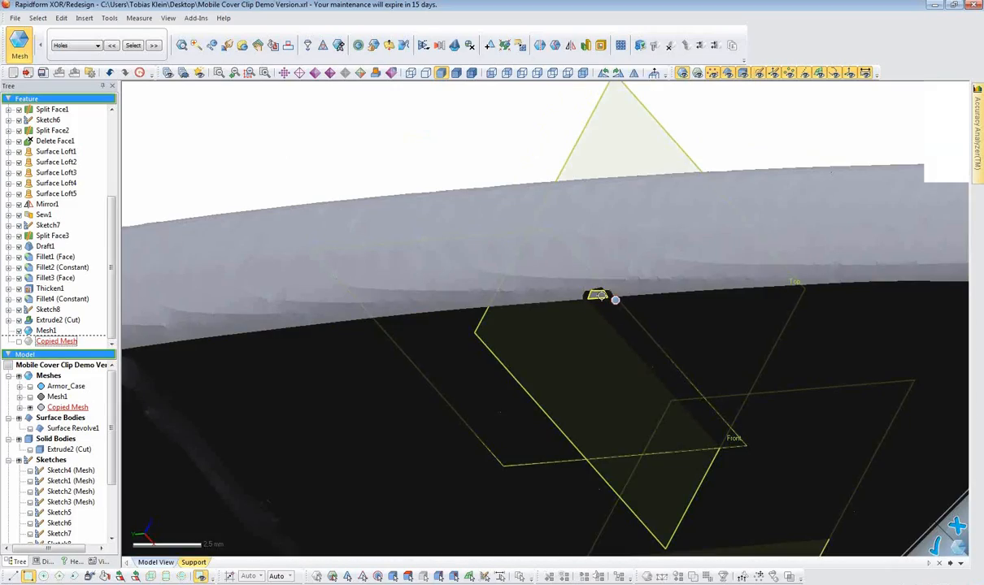
pyautogui.click(273, 45)
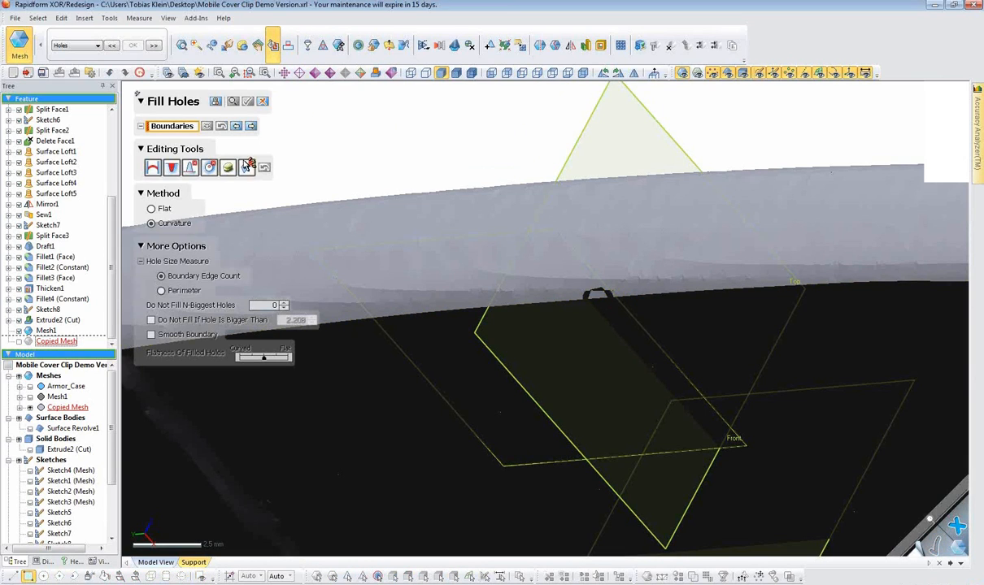
pyautogui.click(209, 167)
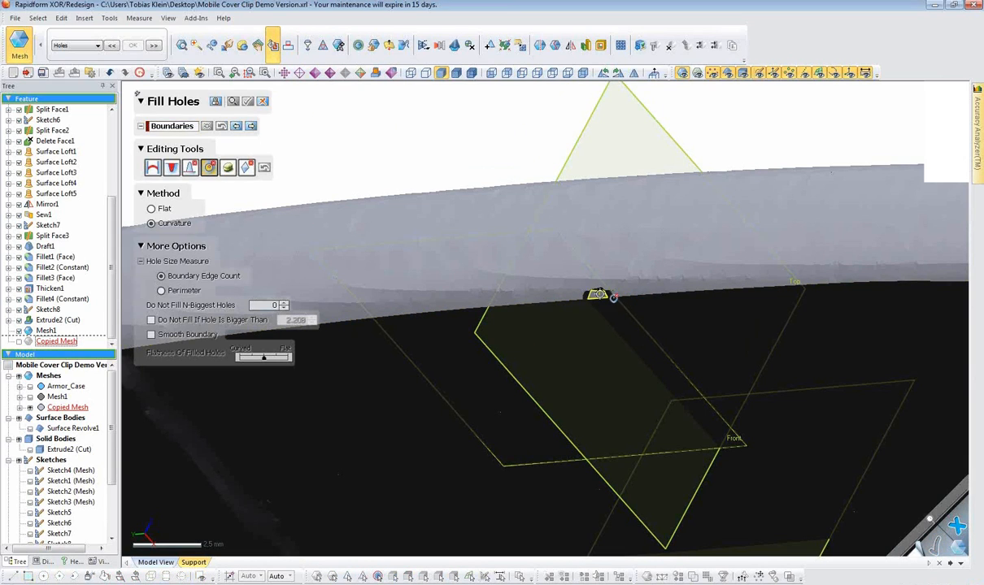
pyautogui.click(171, 168)
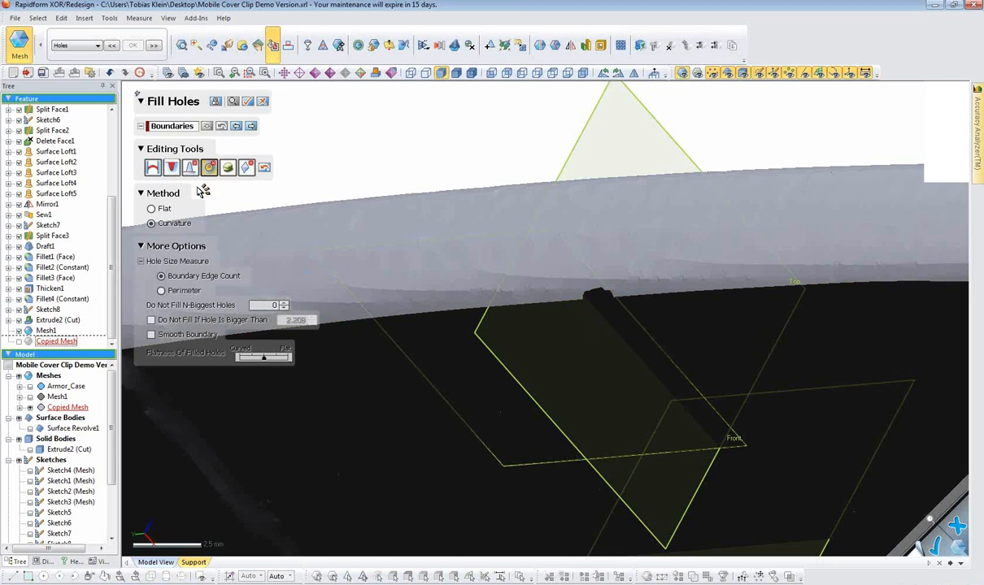
pyautogui.click(592, 297)
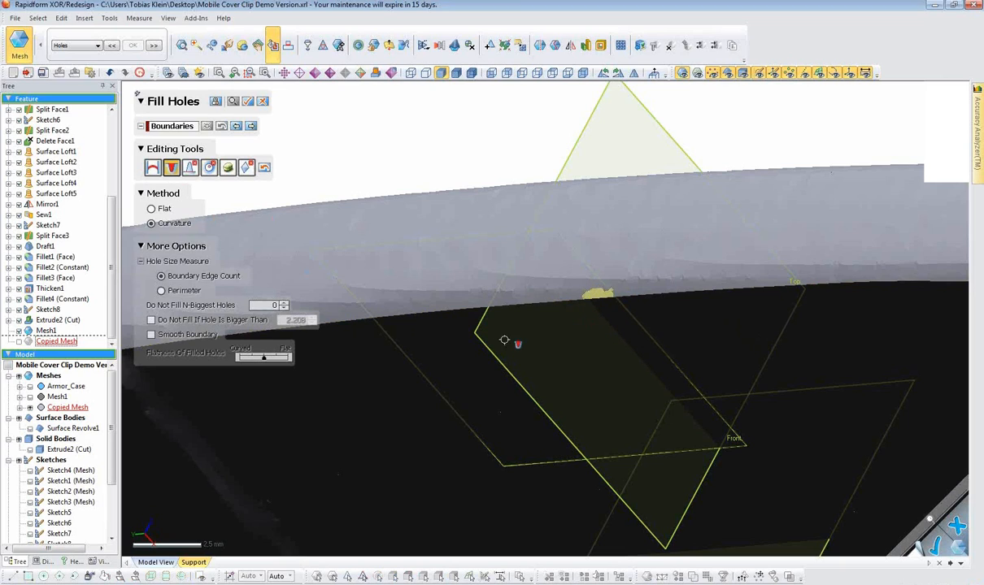
# - Fill the second small notch in the rim nearer the corner, check the remaining rim for gaps, and apply the hole filling
pyautogui.moveTo(377, 296); pyautogui.dragTo(611, 367, button='right')
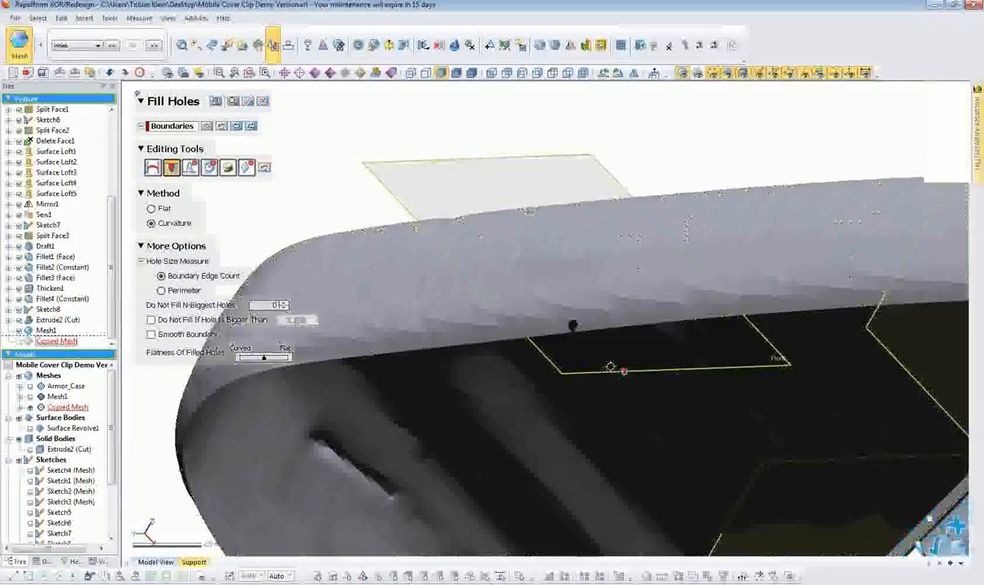
pyautogui.click(573, 329)
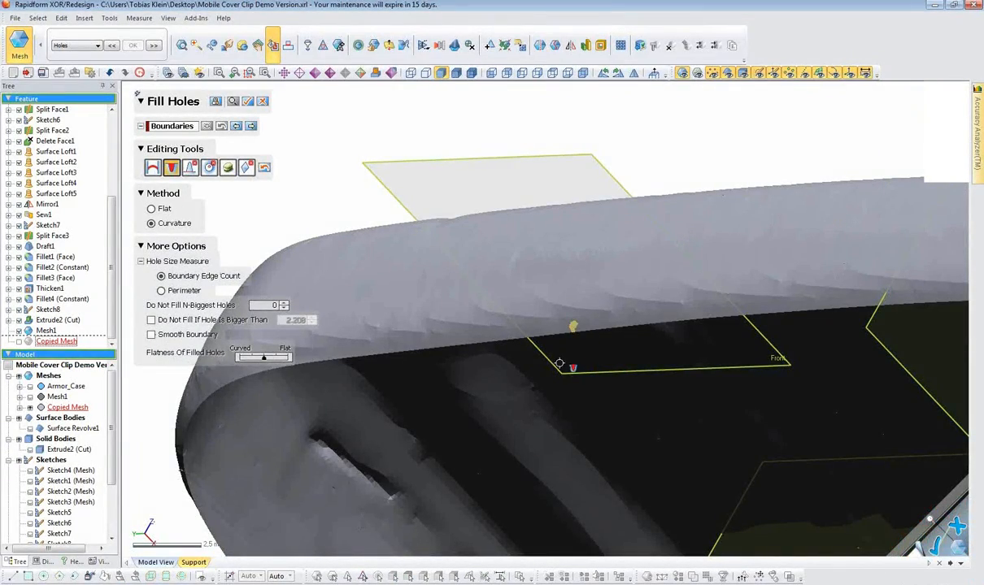
pyautogui.moveTo(461, 329); pyautogui.dragTo(528, 327, button='right')
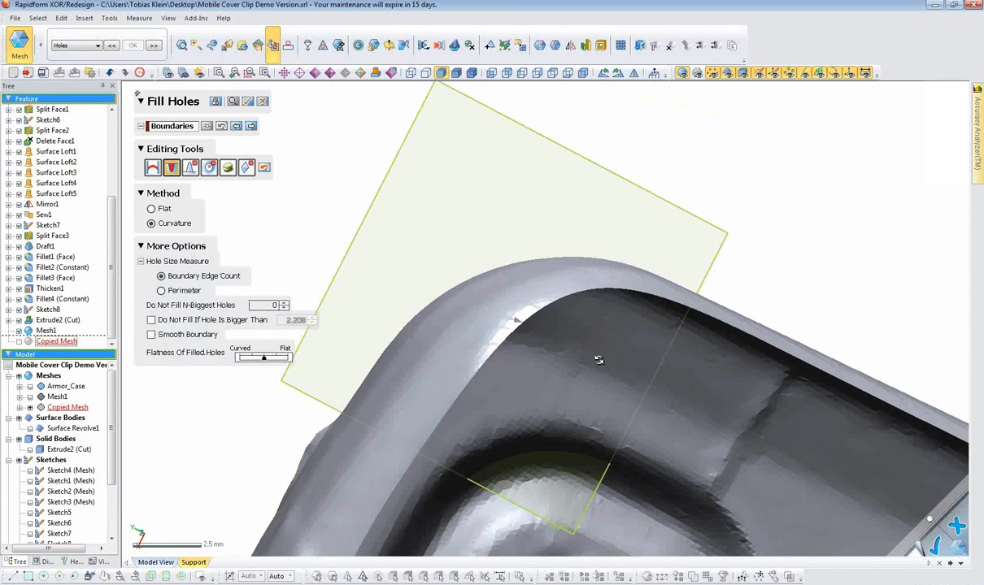
pyautogui.moveTo(599, 360); pyautogui.dragTo(525, 431, button='right')
pyautogui.scroll(3, 479, 407)
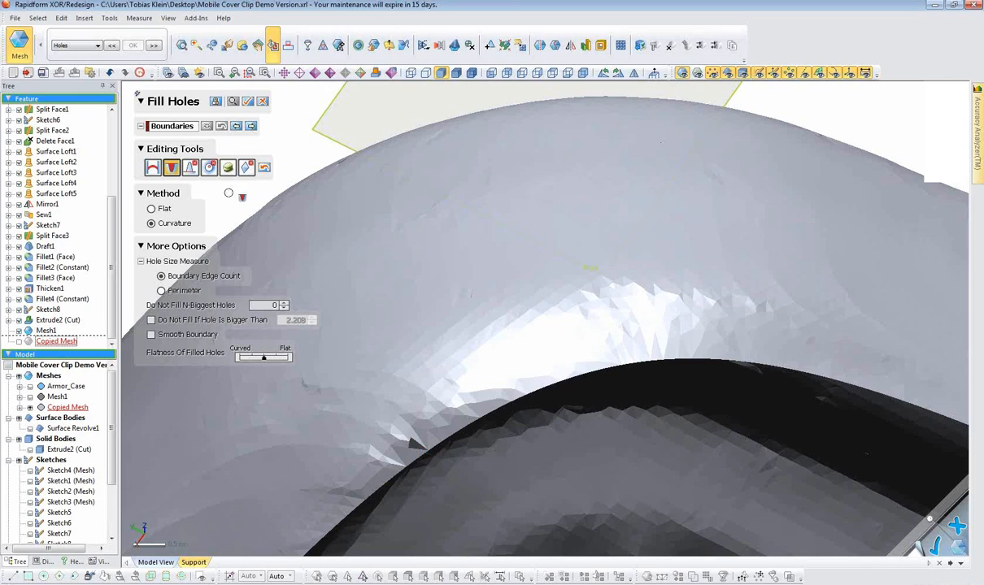
pyautogui.click(158, 125)
pyautogui.moveTo(374, 456)
pyautogui.mouseDown(button='right')
pyautogui.moveTo(441, 305)
pyautogui.moveTo(450, 336)
pyautogui.mouseUp(button='right')
pyautogui.moveTo(455, 489); pyautogui.dragTo(465, 431, button='right')
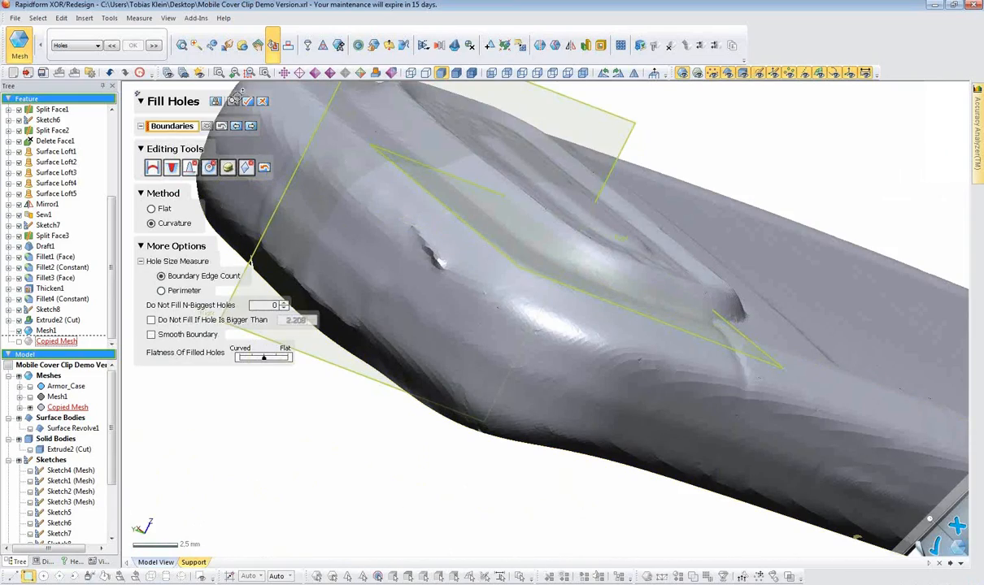
pyautogui.click(249, 101)
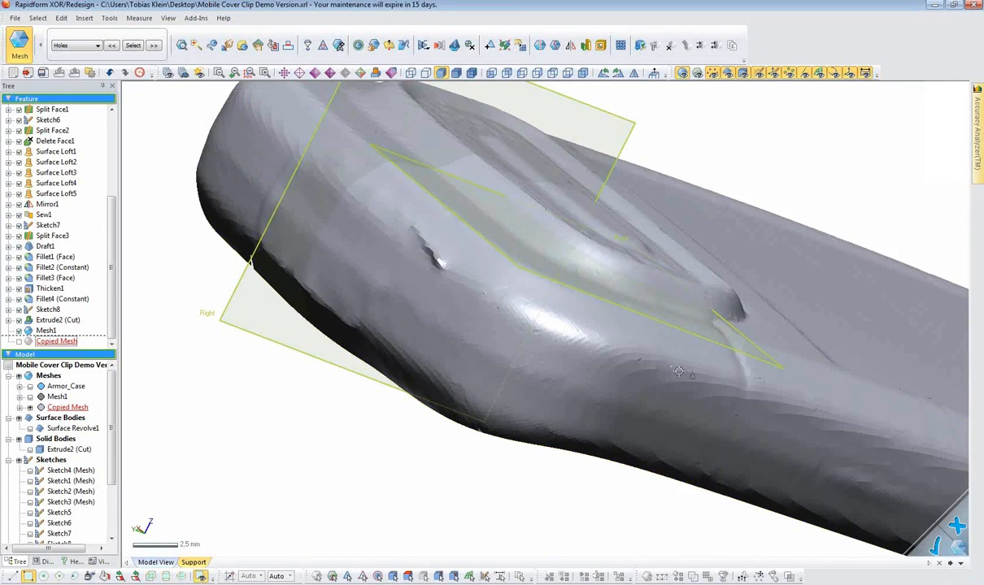
# - Exit mesh editing mode, keeping the repairs made to the copied mesh
pyautogui.scroll(-5, 679, 372)
pyautogui.moveTo(771, 391)
pyautogui.mouseDown(button='right')
pyautogui.moveTo(430, 334)
pyautogui.moveTo(527, 465)
pyautogui.moveTo(675, 455)
pyautogui.moveTo(551, 448)
pyautogui.mouseUp(button='right')
pyautogui.scroll(-3, 677, 475)
pyautogui.click(20, 40)
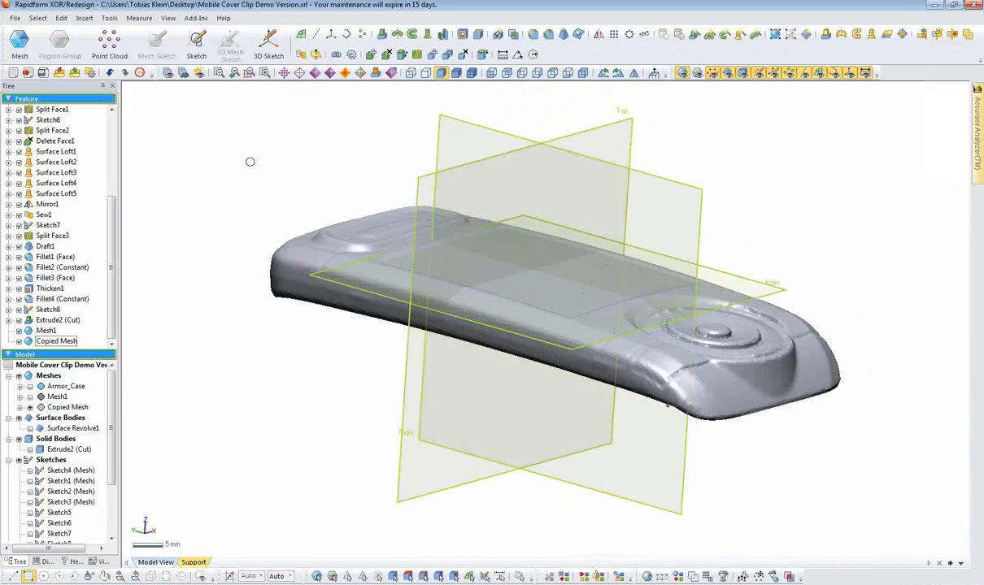
pyautogui.moveTo(530, 96); pyautogui.dragTo(535, 112, button='right')
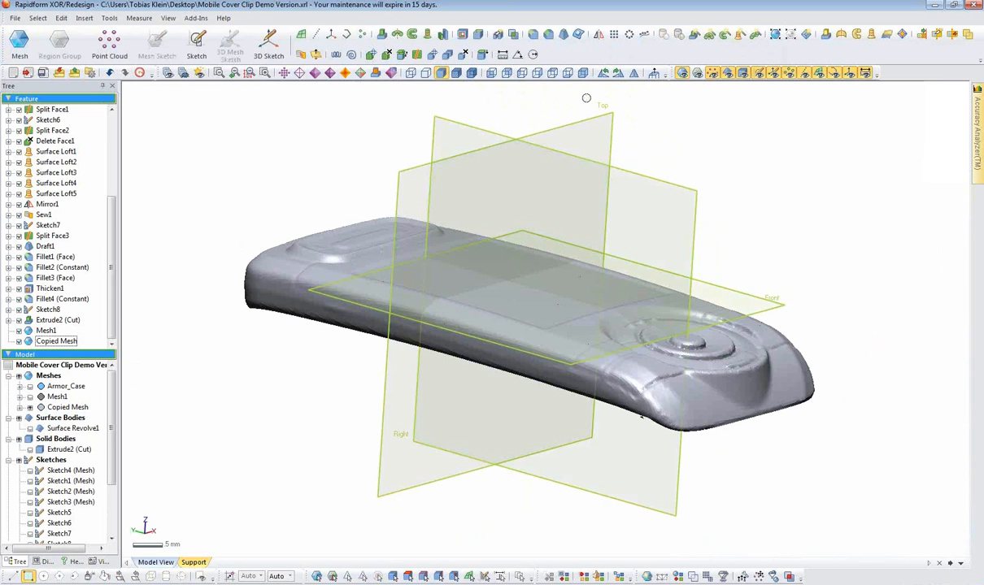
# - Run Auto Surfacing on the copied mesh with the Feature Following Network option to compute the patch network
pyautogui.click(804, 34)
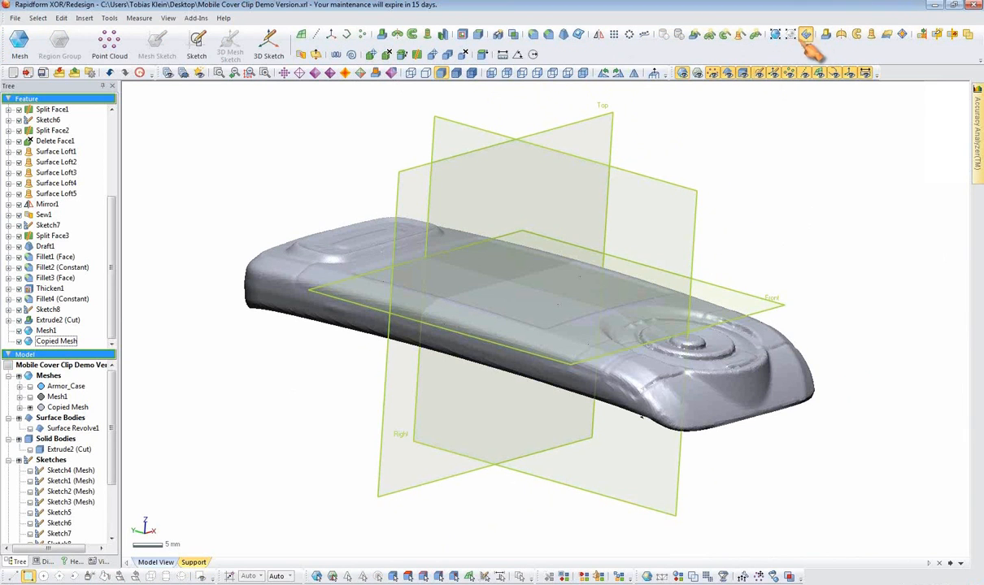
pyautogui.moveTo(346, 153); pyautogui.dragTo(348, 174, button='right')
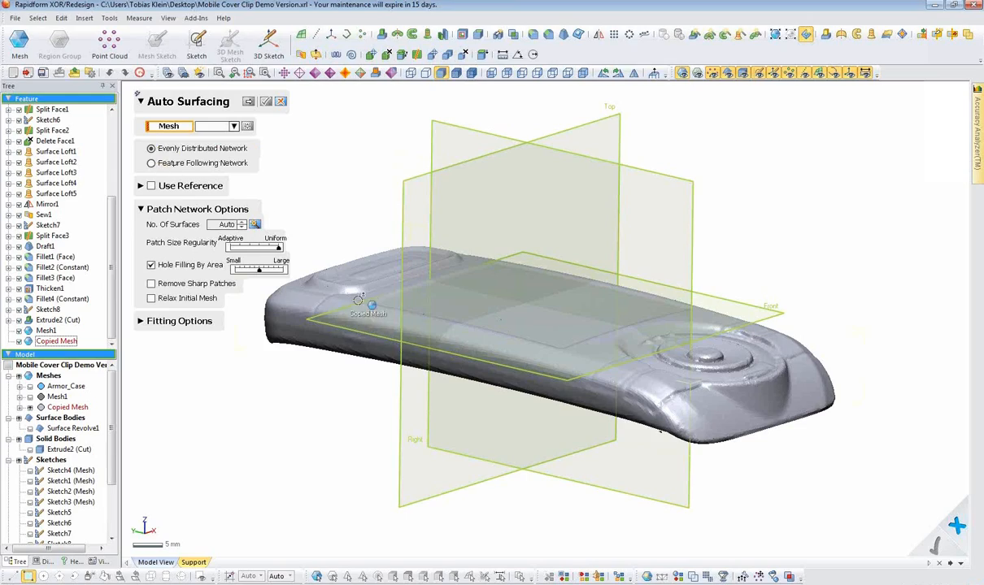
pyautogui.click(152, 163)
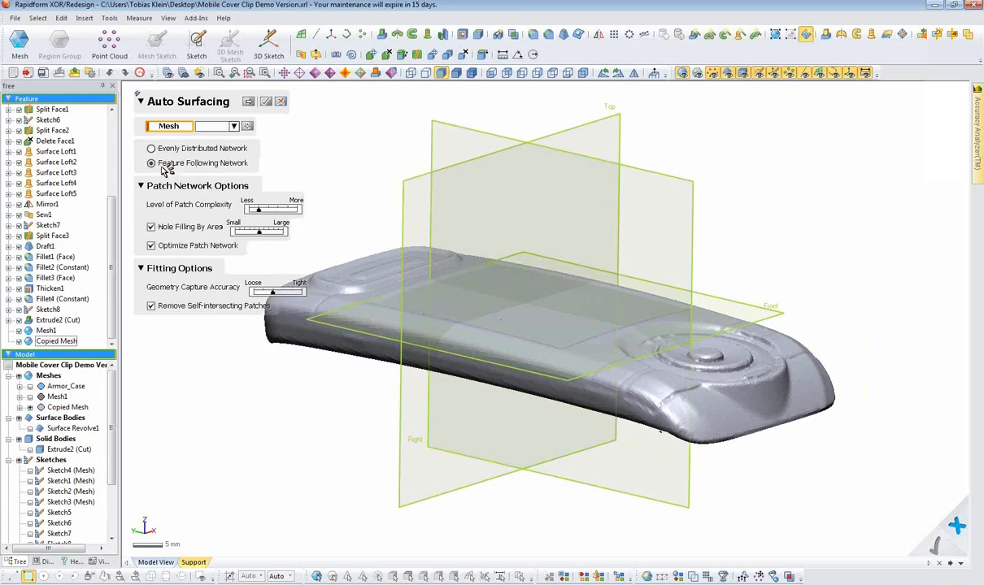
pyautogui.moveTo(418, 183)
pyautogui.mouseDown(button='right')
pyautogui.moveTo(481, 386)
pyautogui.moveTo(538, 366)
pyautogui.moveTo(683, 376)
pyautogui.moveTo(586, 347)
pyautogui.mouseUp(button='right')
pyautogui.moveTo(580, 406)
pyautogui.mouseDown(button='right')
pyautogui.moveTo(646, 395)
pyautogui.moveTo(699, 422)
pyautogui.moveTo(571, 363)
pyautogui.moveTo(496, 367)
pyautogui.moveTo(567, 423)
pyautogui.moveTo(570, 393)
pyautogui.mouseUp(button='right')
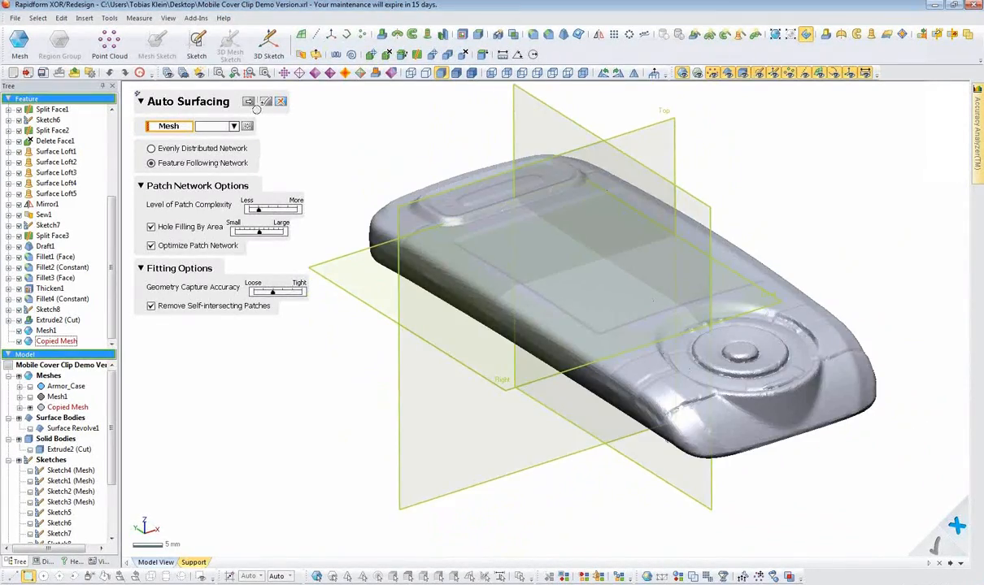
pyautogui.click(389, 227)
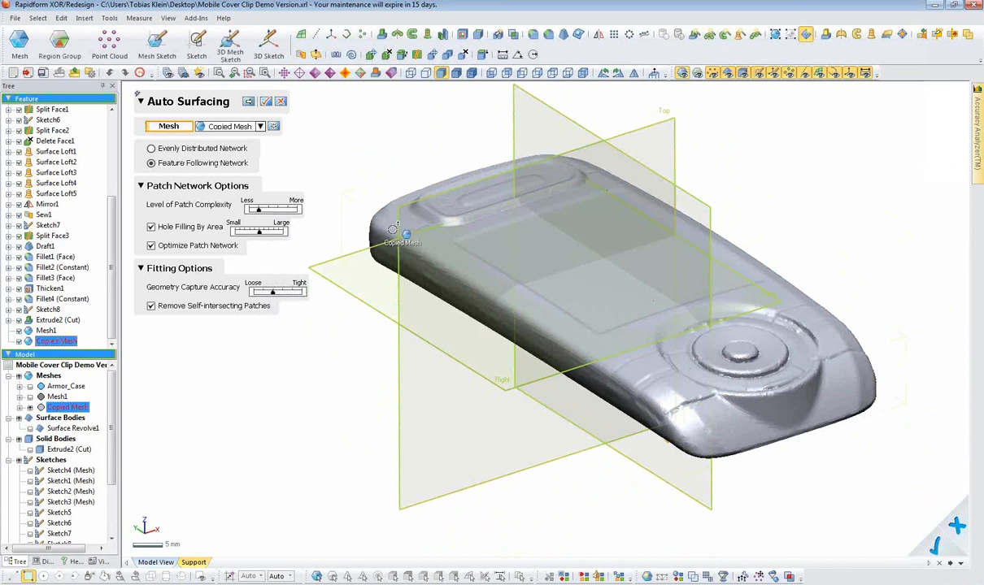
pyautogui.click(252, 102)
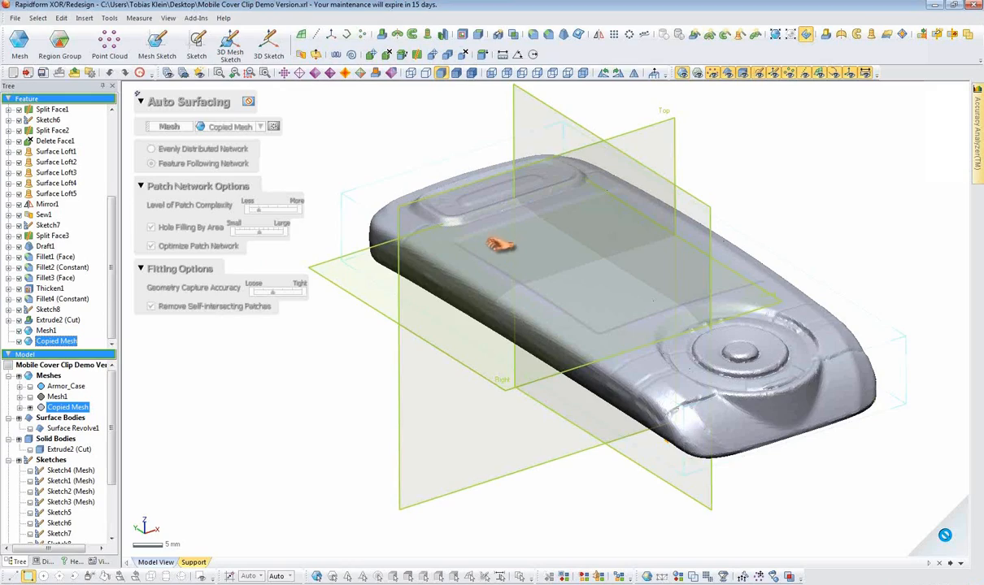
# - Inspect the patch network and deform its curves at the centre of the round button to correct the erroneous patch
pyautogui.moveTo(372, 313); pyautogui.dragTo(653, 234, button='right')
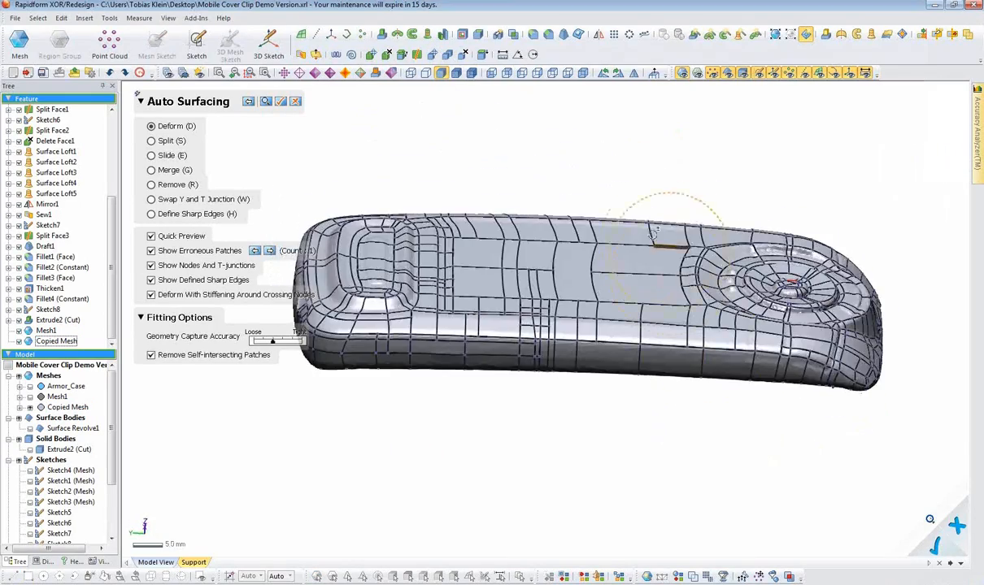
pyautogui.moveTo(577, 152); pyautogui.dragTo(584, 337, button='right')
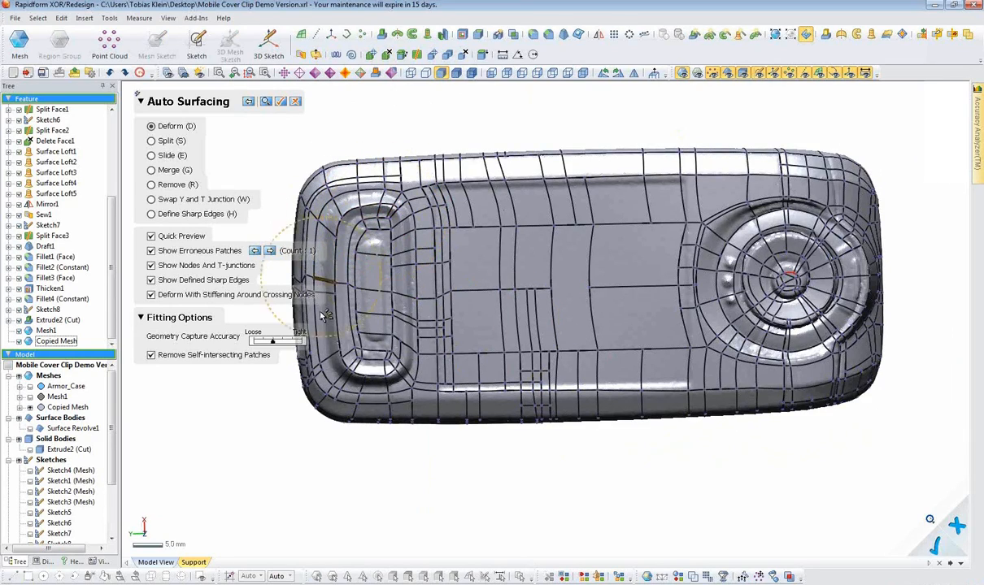
pyautogui.keyDown('ctrl'); pyautogui.moveTo(795, 316); pyautogui.dragTo(617, 325, button='right'); pyautogui.keyUp('ctrl')
pyautogui.scroll(1, 617, 324)
pyautogui.scroll(3, 617, 324)
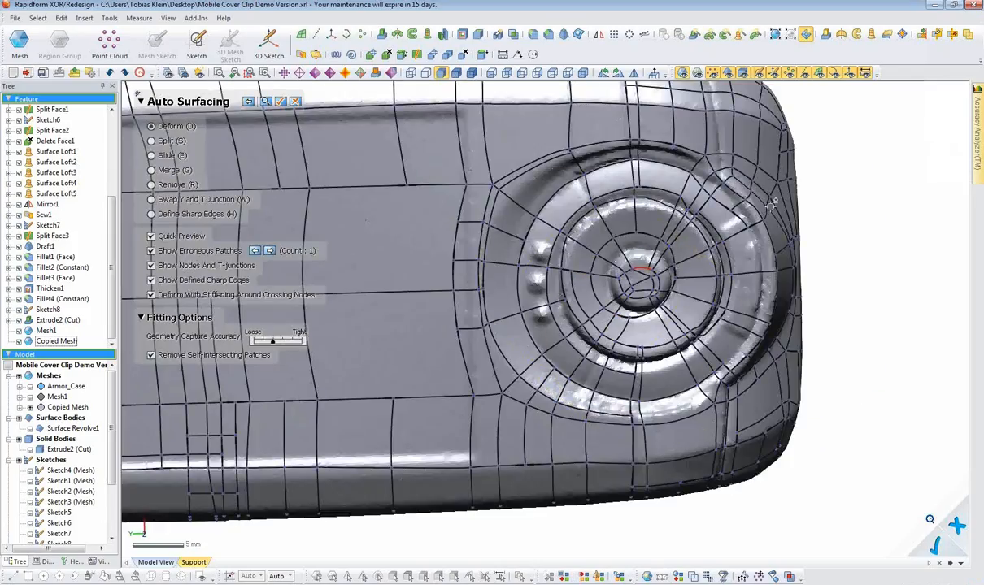
pyautogui.scroll(-3, 639, 370)
pyautogui.scroll(5, 512, 340)
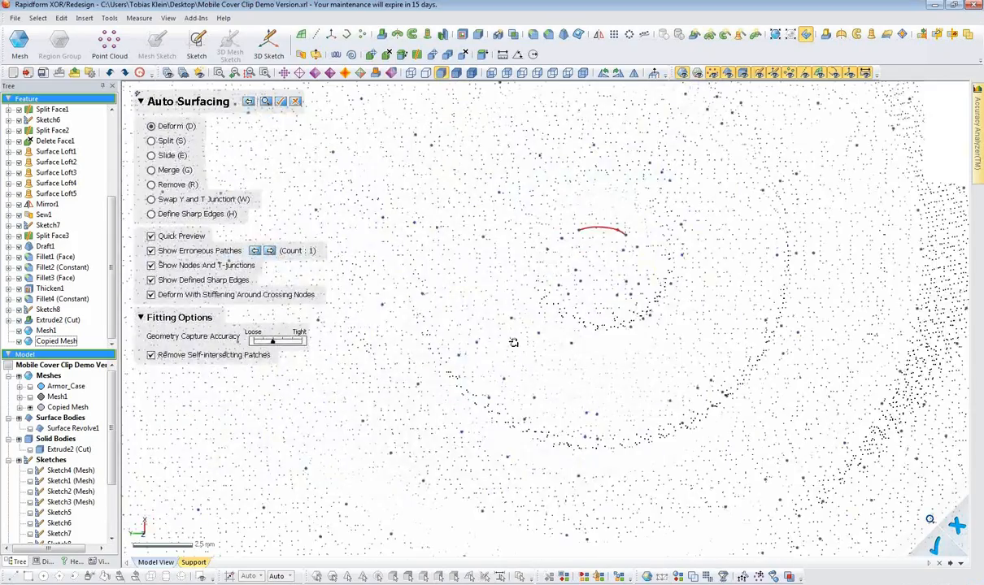
pyautogui.moveTo(530, 218)
pyautogui.mouseDown(button='right')
pyautogui.moveTo(648, 371)
pyautogui.moveTo(670, 459)
pyautogui.moveTo(614, 262)
pyautogui.moveTo(604, 182)
pyautogui.moveTo(643, 228)
pyautogui.moveTo(637, 288)
pyautogui.moveTo(606, 363)
pyautogui.mouseUp(button='right')
pyautogui.scroll(2, 607, 363)
pyautogui.scroll(2, 606, 363)
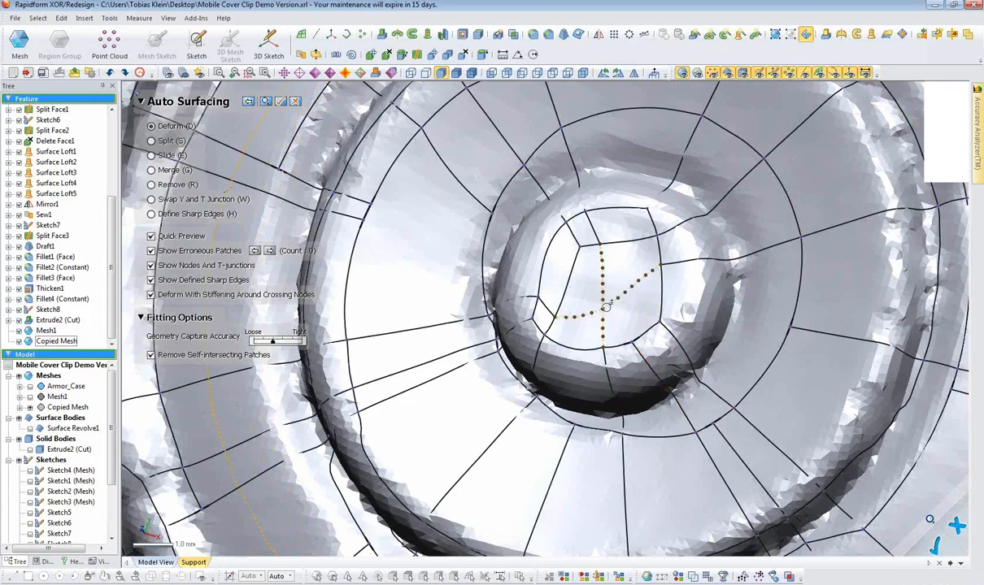
# - Generate the surface body from the corrected patch network with the current fitting options
pyautogui.scroll(-8, 621, 398)
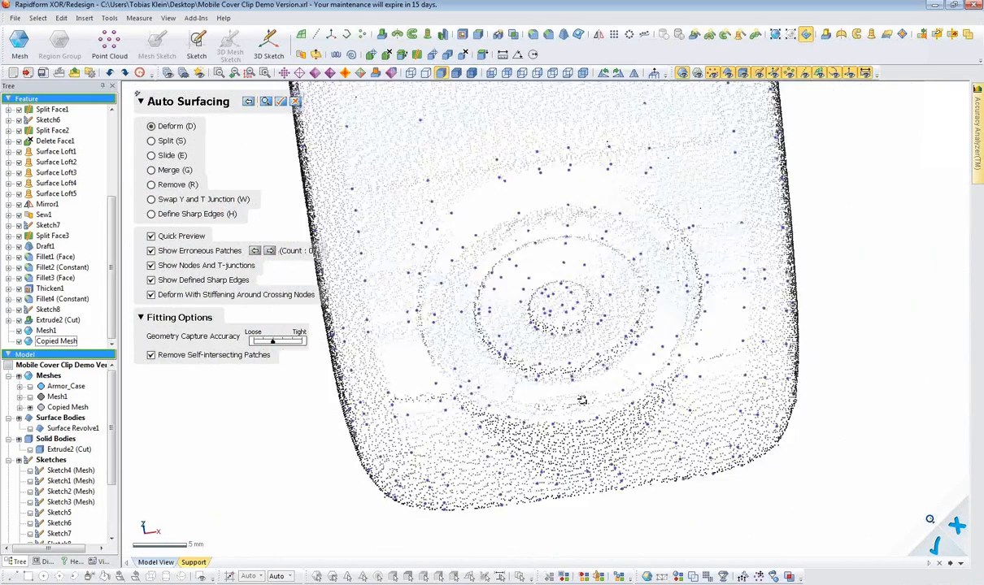
pyautogui.moveTo(582, 400)
pyautogui.mouseDown(button='right')
pyautogui.moveTo(597, 229)
pyautogui.moveTo(595, 421)
pyautogui.moveTo(823, 376)
pyautogui.moveTo(708, 367)
pyautogui.moveTo(526, 233)
pyautogui.moveTo(549, 348)
pyautogui.moveTo(531, 364)
pyautogui.moveTo(362, 322)
pyautogui.moveTo(417, 306)
pyautogui.moveTo(335, 266)
pyautogui.mouseUp(button='right')
pyautogui.click(281, 102)
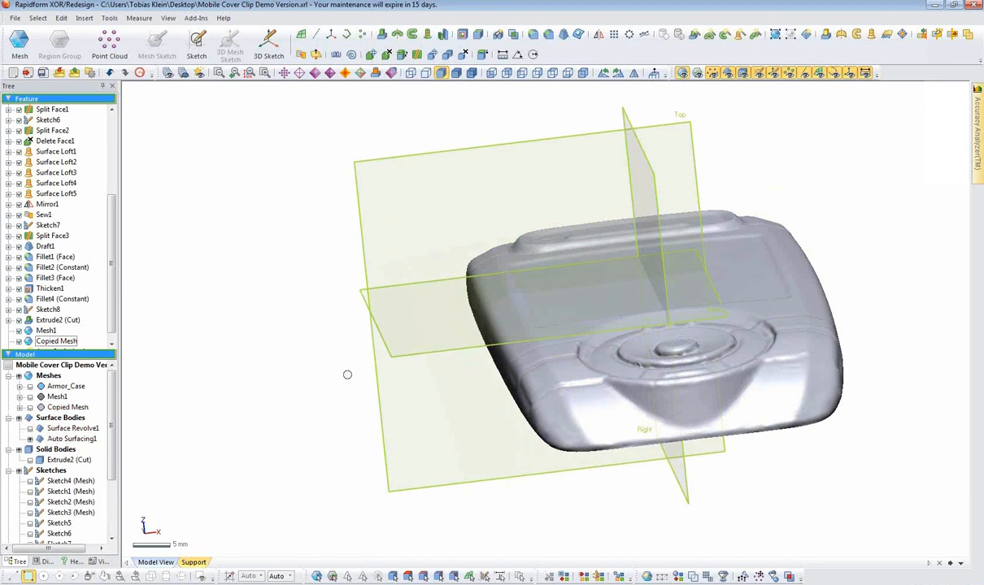
# - Display the auto-surfaced body shaded with its edges, apply the Iso-Line analysis, and hide the reference planes
pyautogui.click(456, 73)
pyautogui.moveTo(521, 325); pyautogui.dragTo(585, 366, button='right')
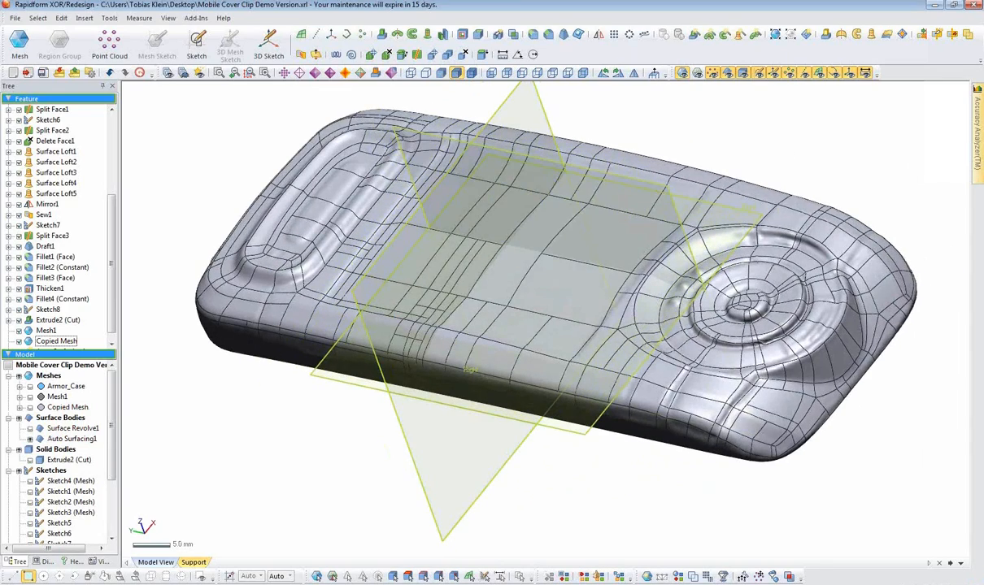
pyautogui.moveTo(977, 130)
pyautogui.click(814, 237)
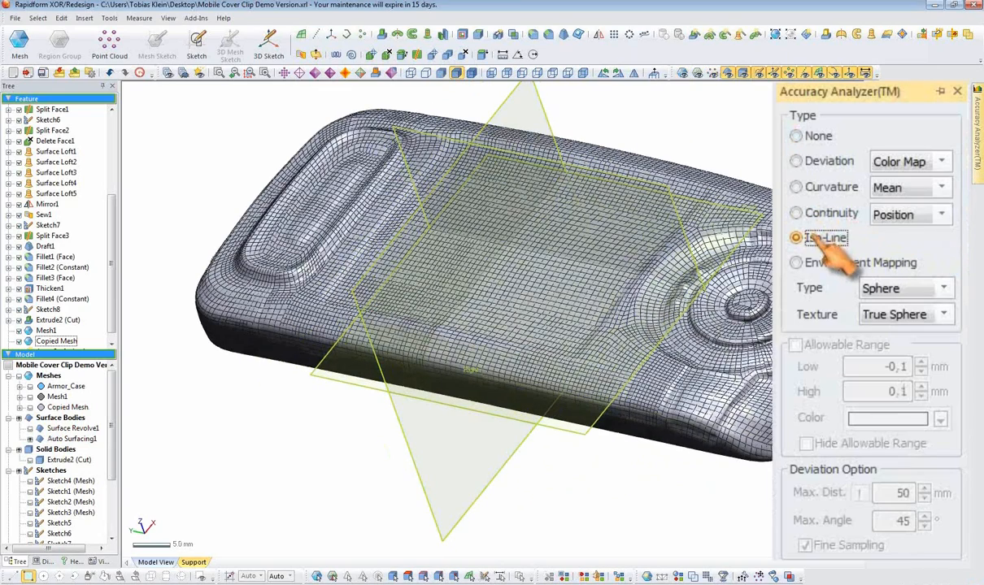
pyautogui.moveTo(690, 279); pyautogui.dragTo(722, 259, button='right')
pyautogui.click(819, 73)
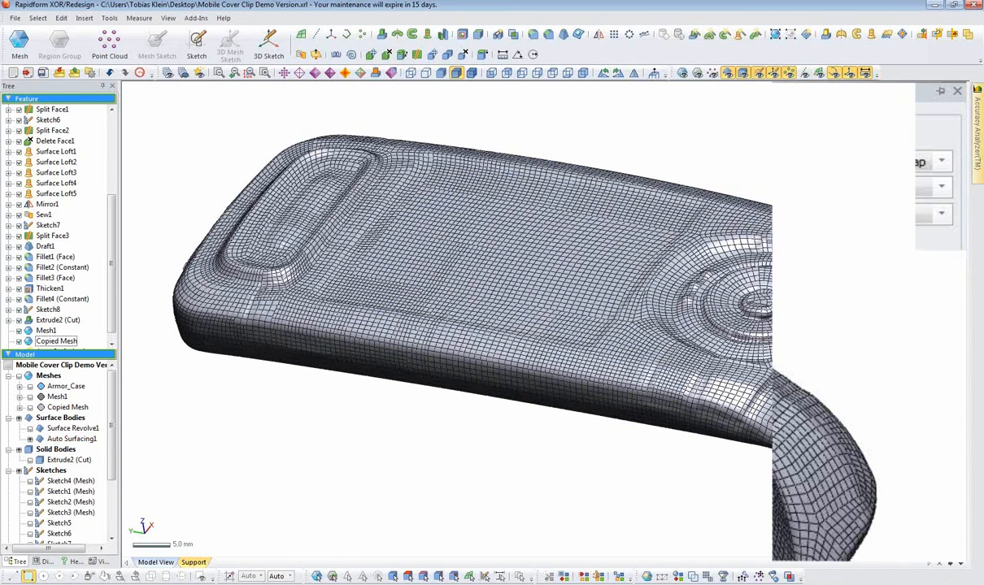
# - Examine the iso-line flow and individual patches along the side wall and rounded corner of the auto-surfaced body
pyautogui.moveTo(977, 130)
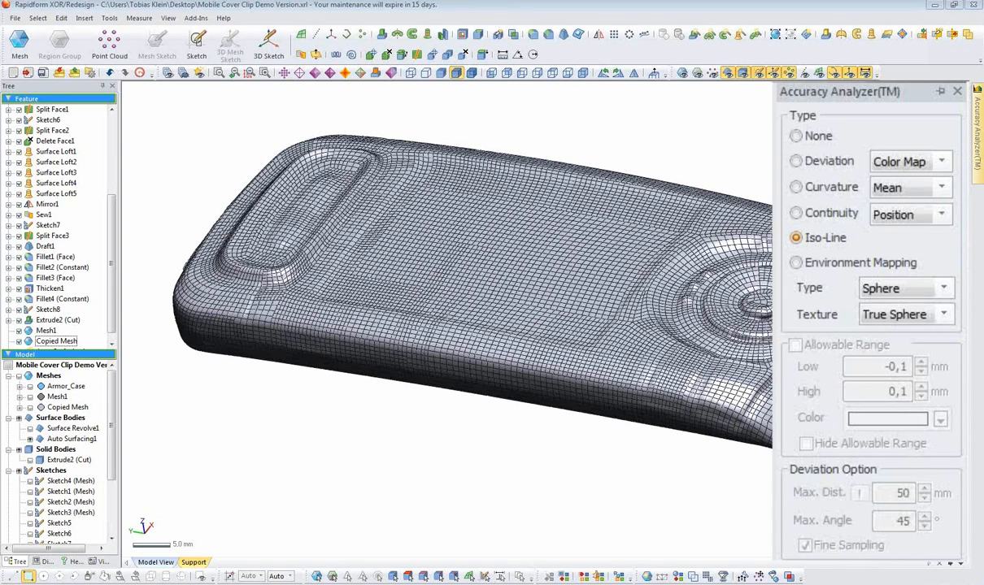
pyautogui.moveTo(525, 253); pyautogui.dragTo(581, 165, button='right')
pyautogui.moveTo(505, 420); pyautogui.dragTo(464, 375, button='right')
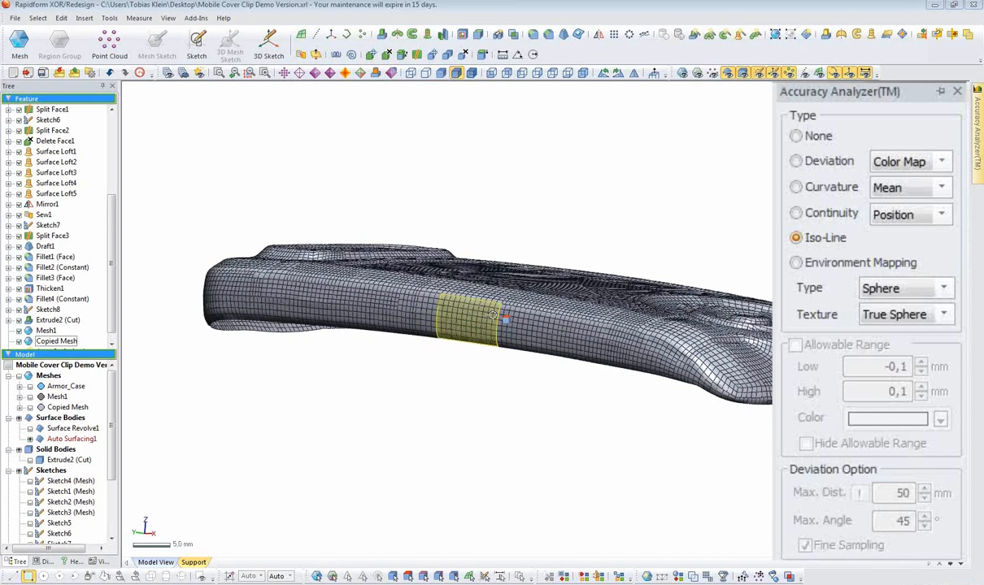
pyautogui.moveTo(494, 315); pyautogui.dragTo(482, 370, button='right')
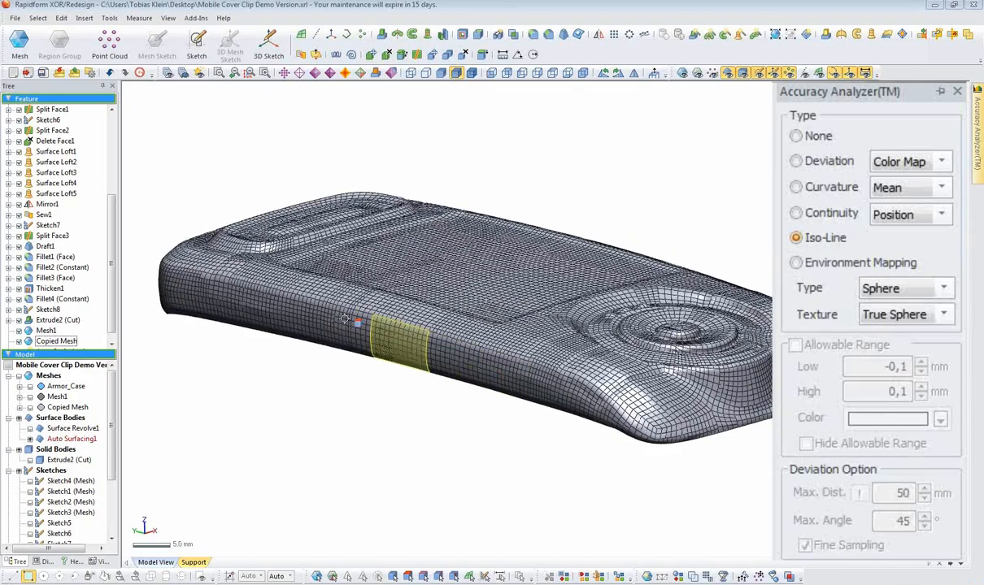
pyautogui.moveTo(431, 399); pyautogui.dragTo(557, 370, button='right')
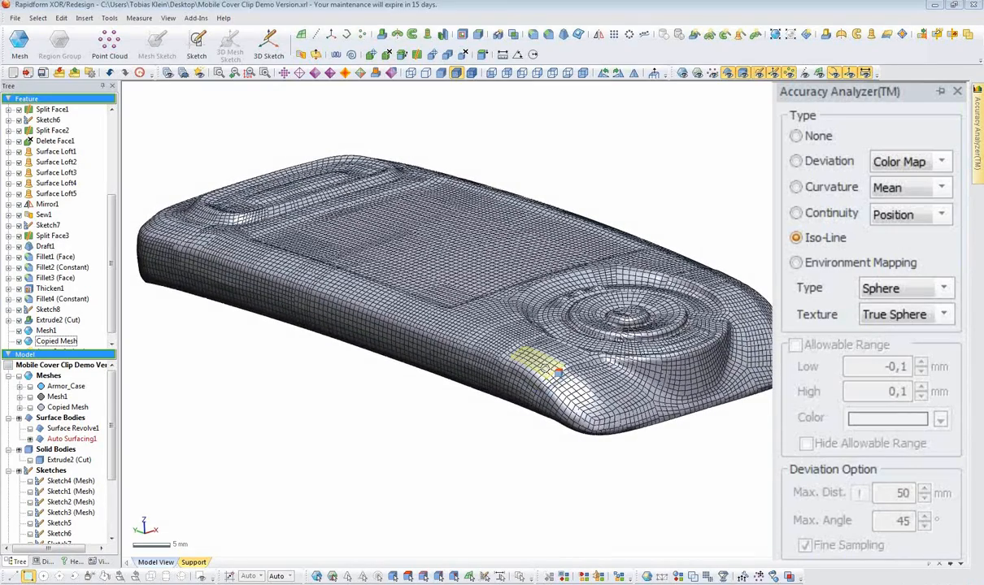
pyautogui.click(557, 370)
pyautogui.click(521, 389)
pyautogui.click(509, 385)
pyautogui.click(527, 391)
pyautogui.click(509, 385)
pyautogui.click(526, 392)
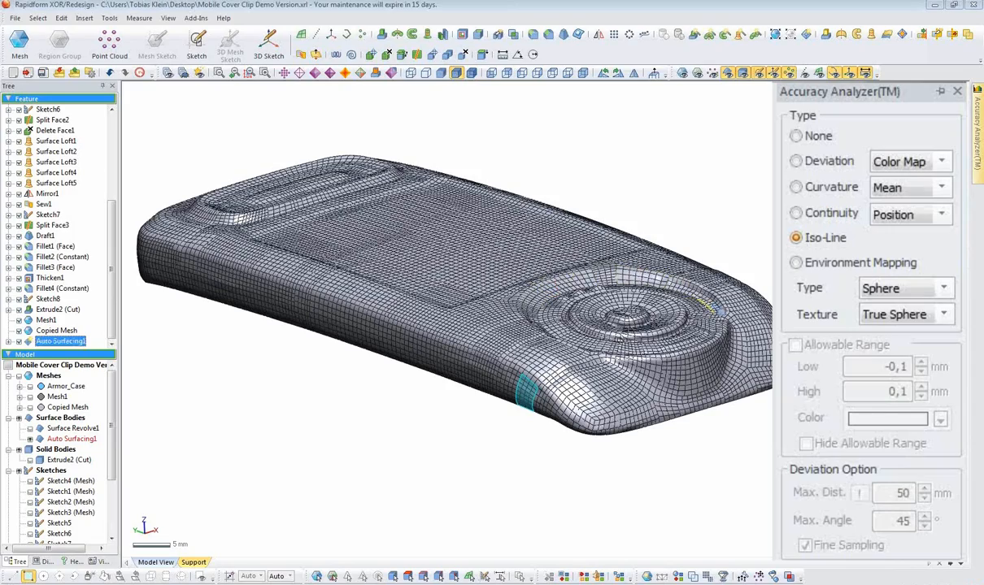
# - Show the copied mesh instead of the surface body, change its mesh display mode, and examine its dense structure close up and overall
pyautogui.moveTo(334, 254); pyautogui.dragTo(391, 268, button='right')
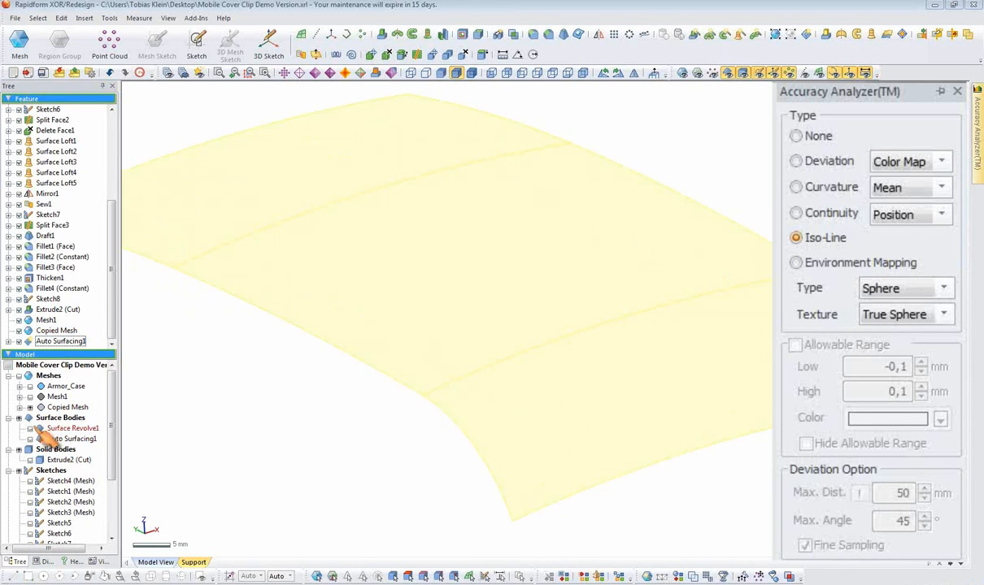
pyautogui.click(20, 375)
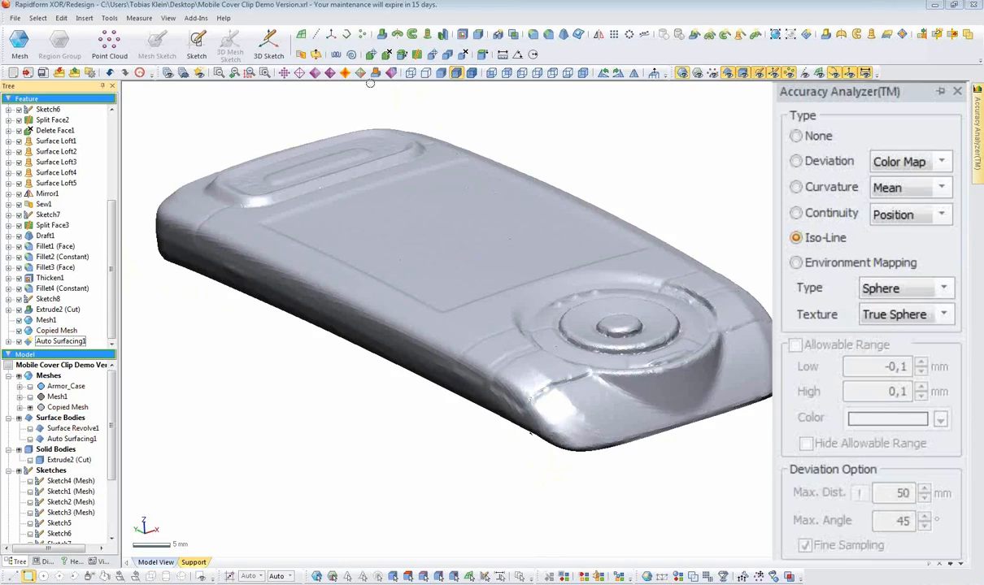
pyautogui.click(329, 74)
pyautogui.moveTo(408, 281); pyautogui.dragTo(416, 312, button='right')
pyautogui.scroll(5, 431, 342)
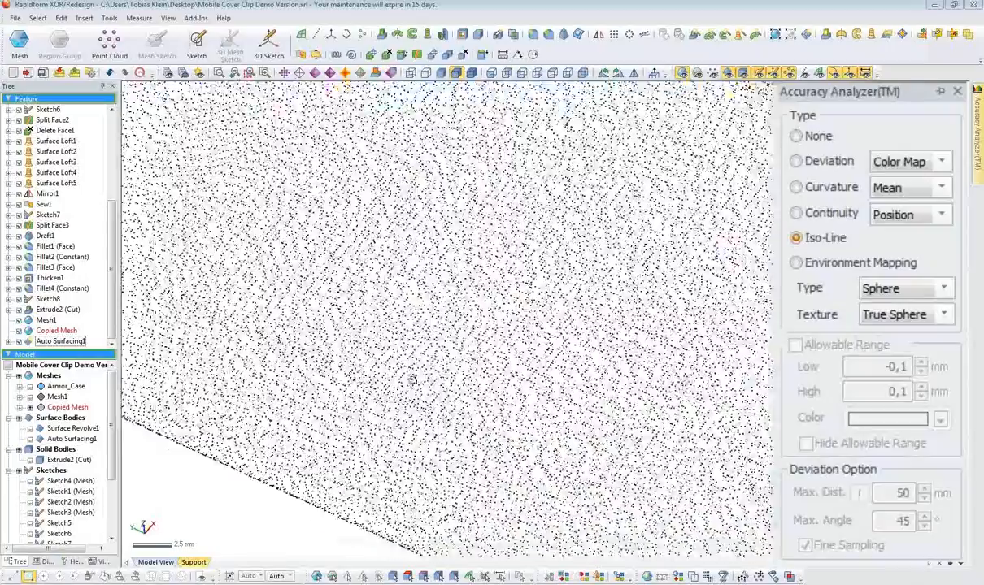
pyautogui.moveTo(412, 380)
pyautogui.mouseDown(button='right')
pyautogui.moveTo(371, 350)
pyautogui.moveTo(501, 169)
pyautogui.moveTo(466, 366)
pyautogui.moveTo(479, 334)
pyautogui.mouseUp(button='right')
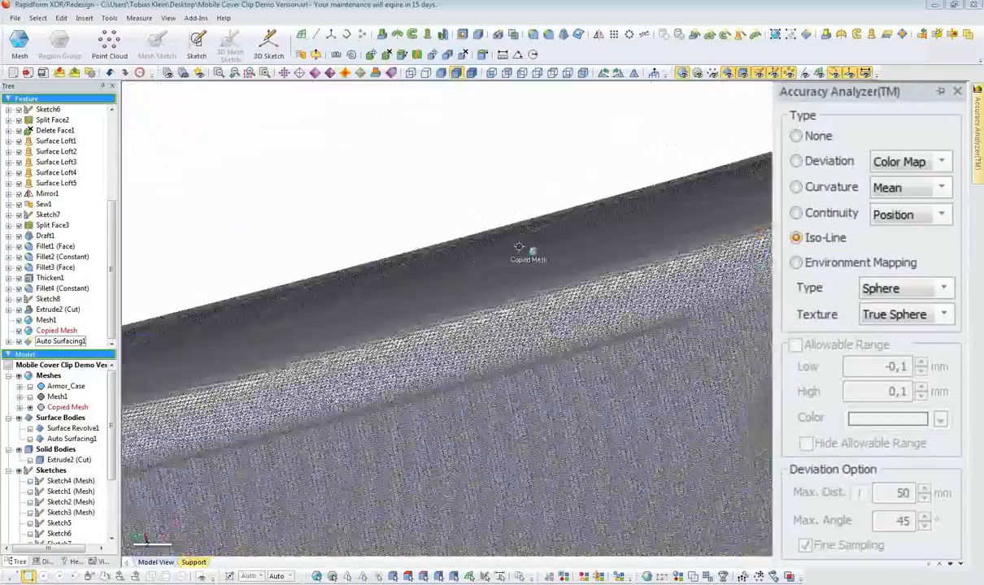
pyautogui.moveTo(510, 237)
pyautogui.mouseDown(button='right')
pyautogui.moveTo(369, 361)
pyautogui.moveTo(362, 330)
pyautogui.moveTo(408, 263)
pyautogui.moveTo(333, 333)
pyautogui.moveTo(576, 235)
pyautogui.moveTo(412, 398)
pyautogui.moveTo(486, 422)
pyautogui.moveTo(496, 366)
pyautogui.moveTo(385, 406)
pyautogui.moveTo(358, 353)
pyautogui.moveTo(450, 330)
pyautogui.moveTo(602, 336)
pyautogui.moveTo(382, 362)
pyautogui.mouseUp(button='right')
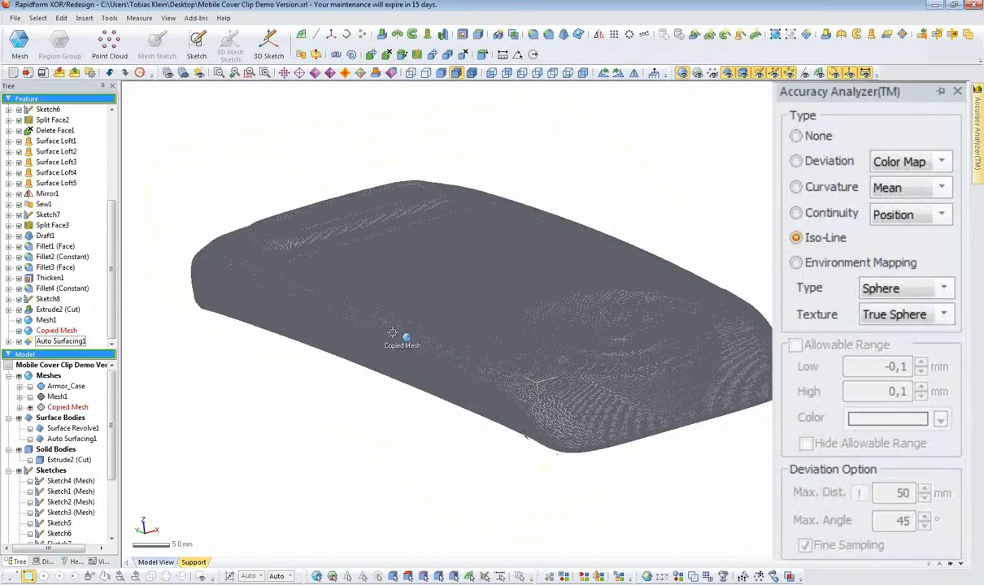
pyautogui.moveTo(397, 295); pyautogui.dragTo(413, 303, button='right')
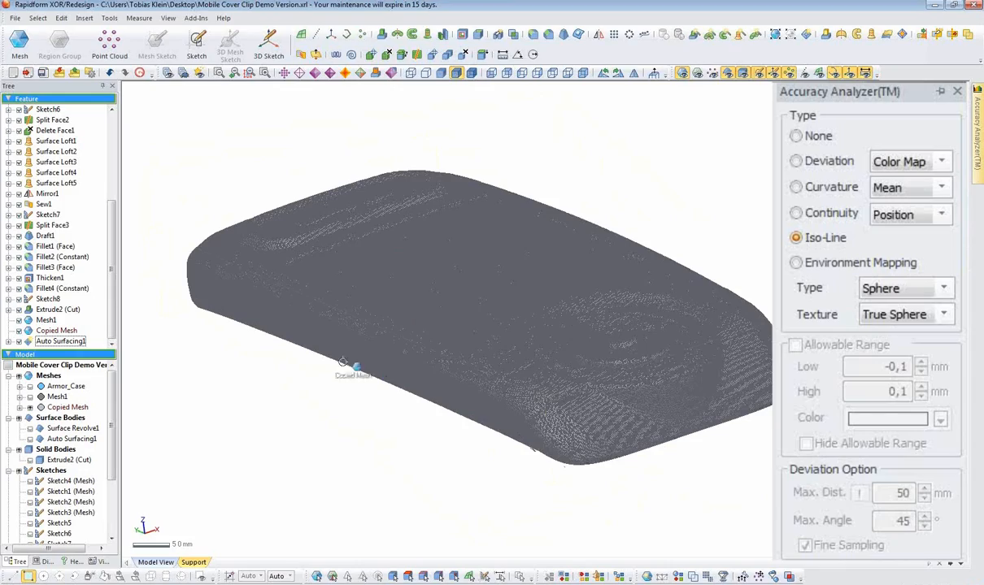
pyautogui.moveTo(421, 207); pyautogui.dragTo(406, 212, button='right')
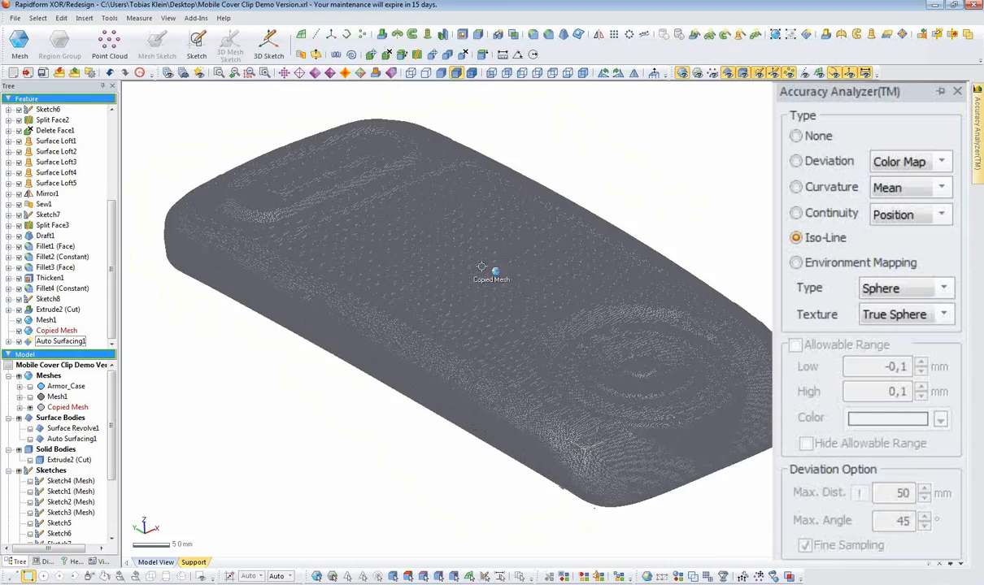
pyautogui.moveTo(335, 346); pyautogui.dragTo(320, 373, button='right')
pyautogui.moveTo(373, 345); pyautogui.dragTo(452, 257, button='right')
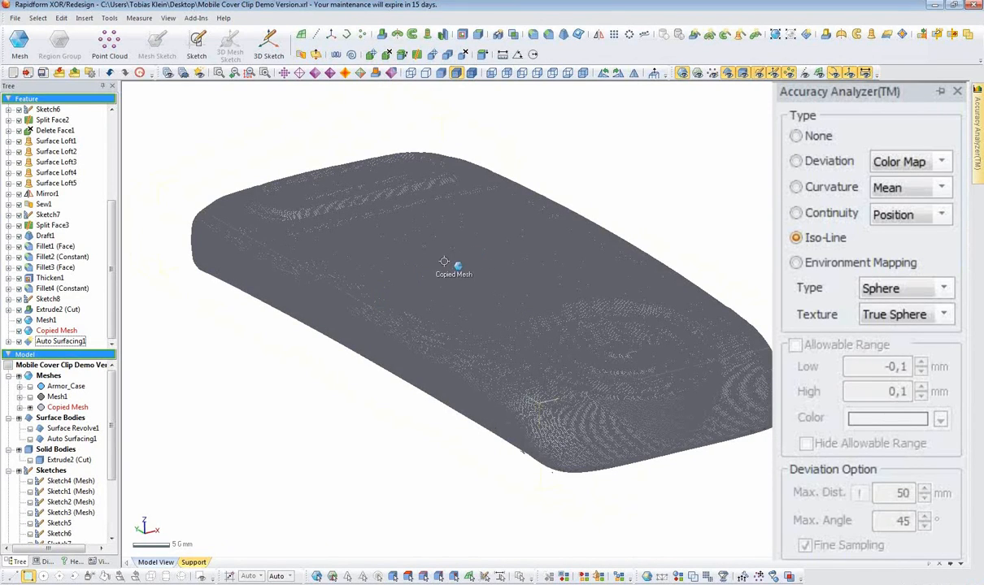
# - Show the solid body Extrude2 (Cut) instead of the copied mesh and examine its faces, openings and blended corners for comparison
pyautogui.click(30, 408)
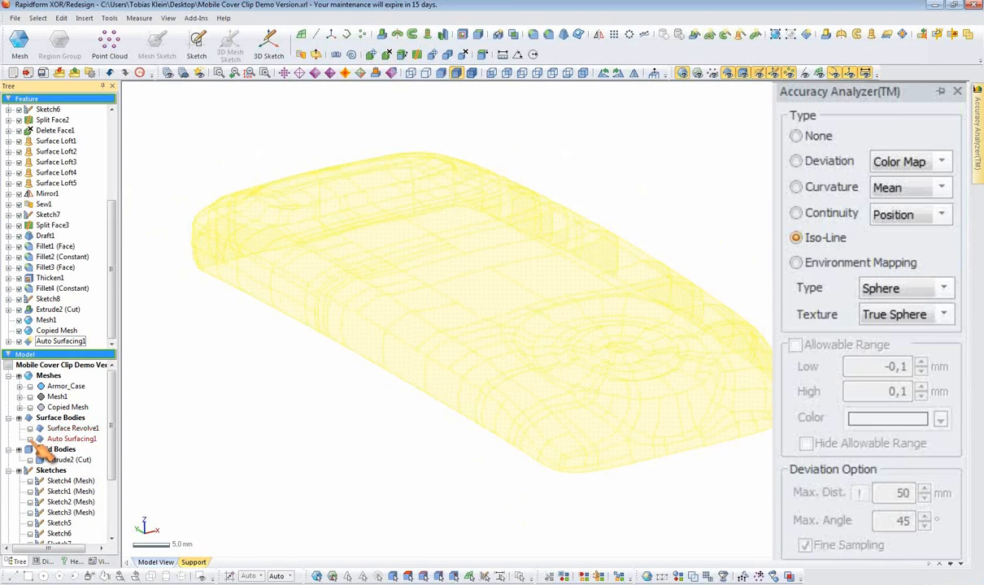
pyautogui.click(32, 460)
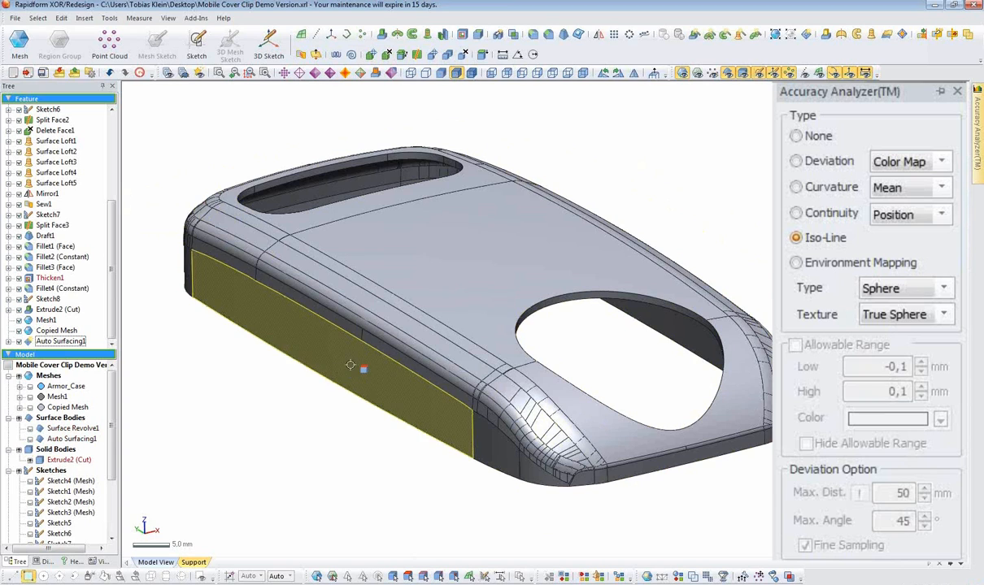
pyautogui.moveTo(385, 320); pyautogui.dragTo(388, 330, button='right')
pyautogui.moveTo(464, 213); pyautogui.dragTo(475, 266, button='right')
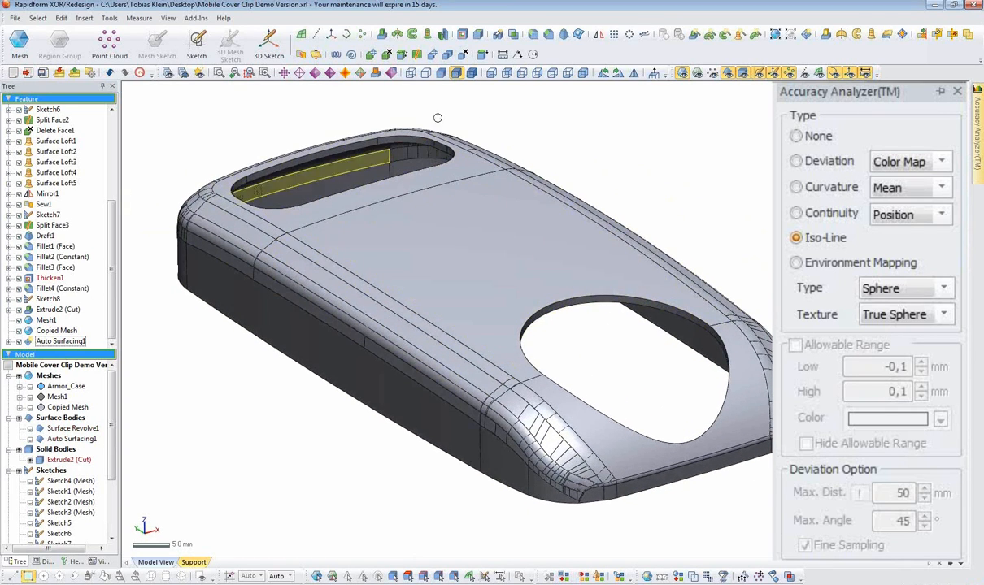
pyautogui.moveTo(324, 357); pyautogui.dragTo(365, 333, button='right')
pyautogui.moveTo(510, 321); pyautogui.dragTo(524, 374, button='right')
pyautogui.moveTo(566, 217); pyautogui.dragTo(599, 367, button='right')
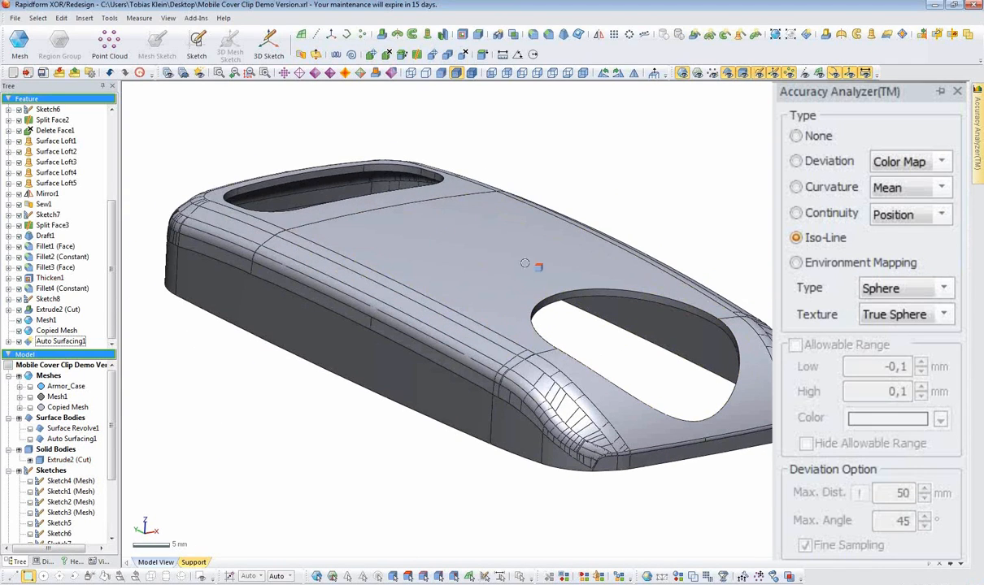
pyautogui.moveTo(561, 157); pyautogui.dragTo(494, 270, button='right')
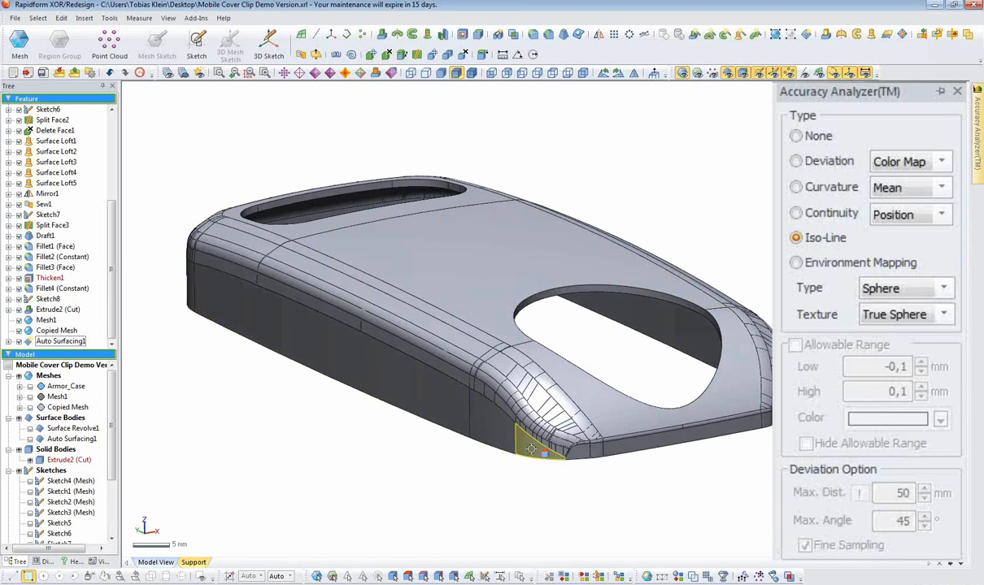
pyautogui.moveTo(505, 418); pyautogui.dragTo(534, 465, button='right')
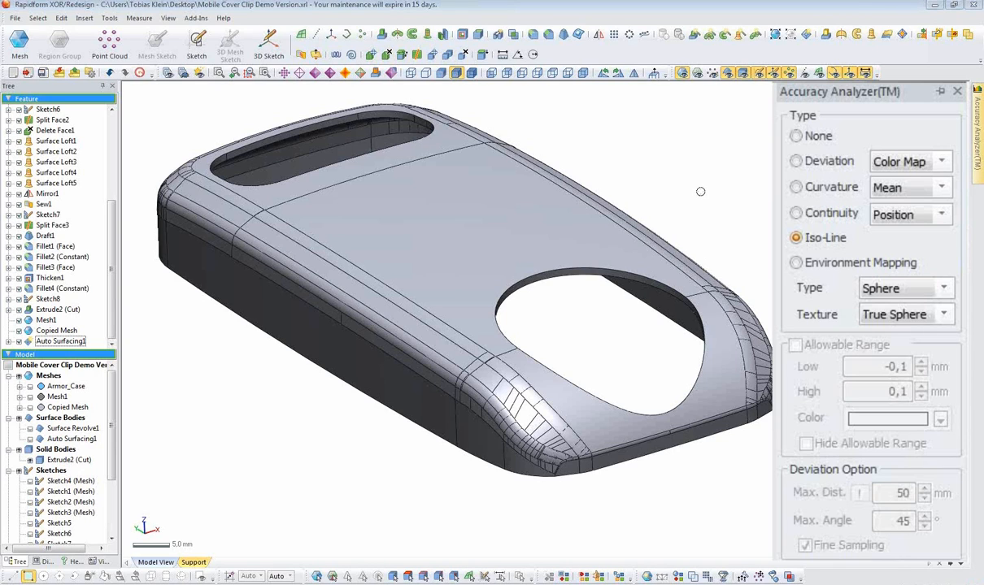
pyautogui.moveTo(716, 219); pyautogui.dragTo(621, 350, button='right')
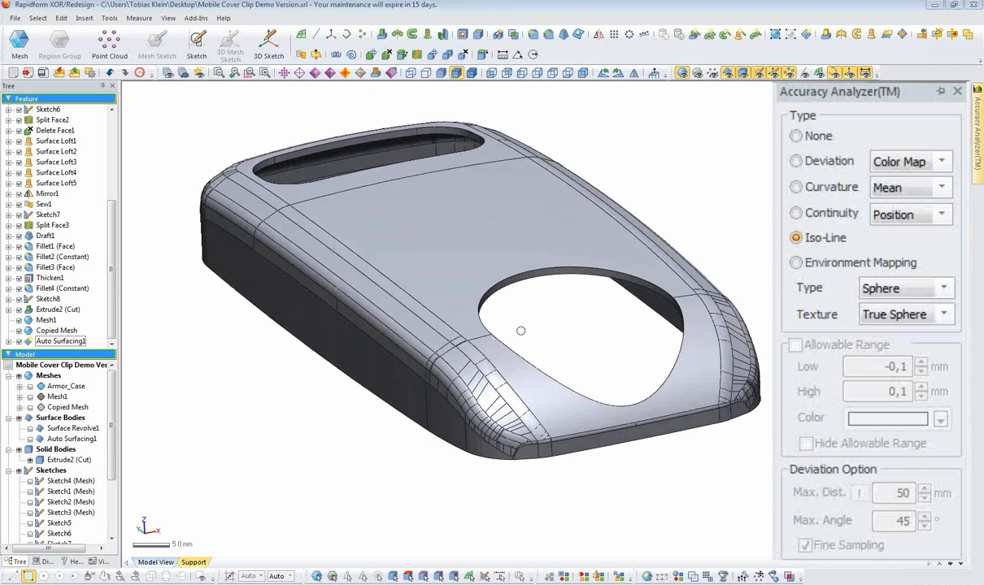
pyautogui.moveTo(730, 446); pyautogui.dragTo(699, 382, button='right')
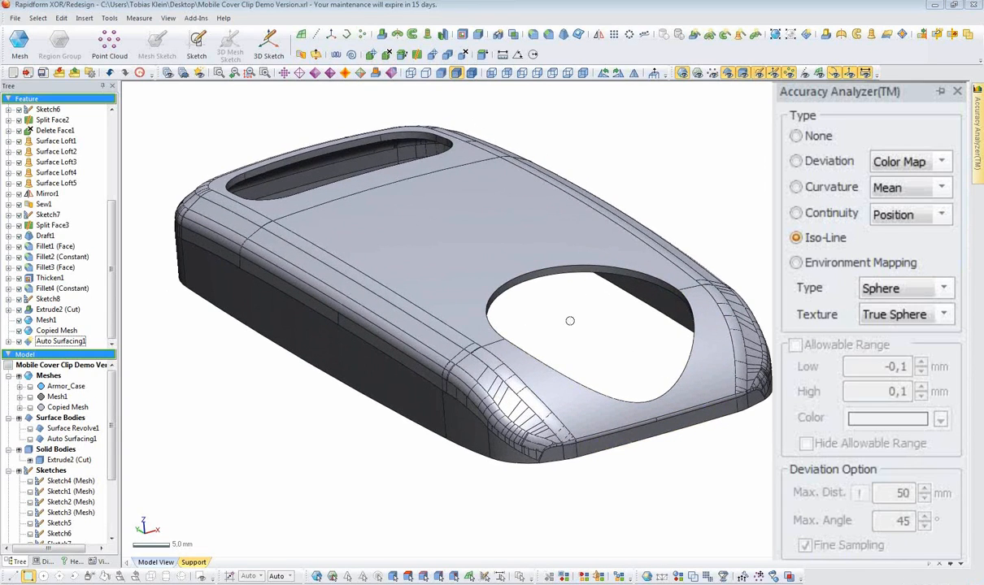
pyautogui.moveTo(526, 294); pyautogui.dragTo(548, 305, button='right')
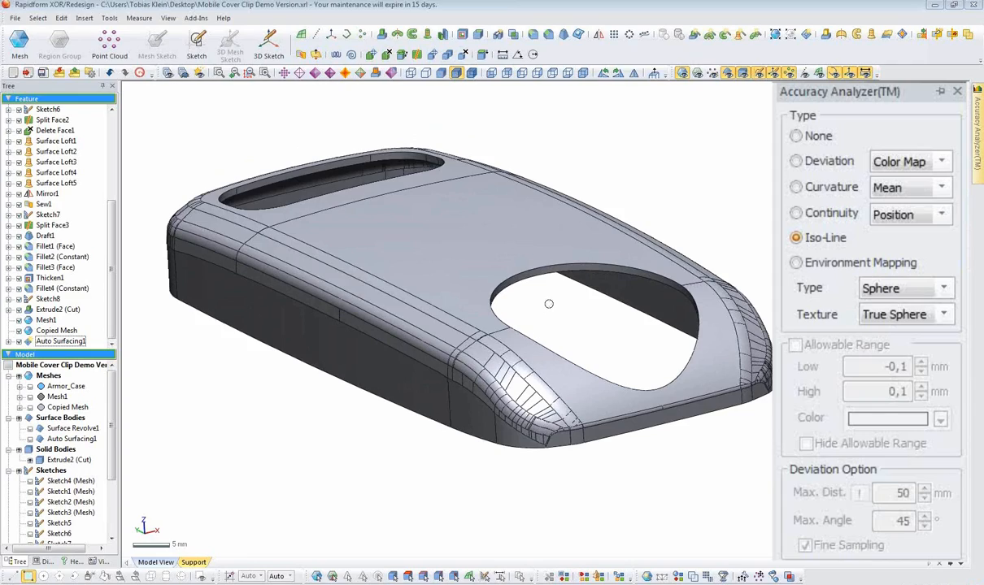